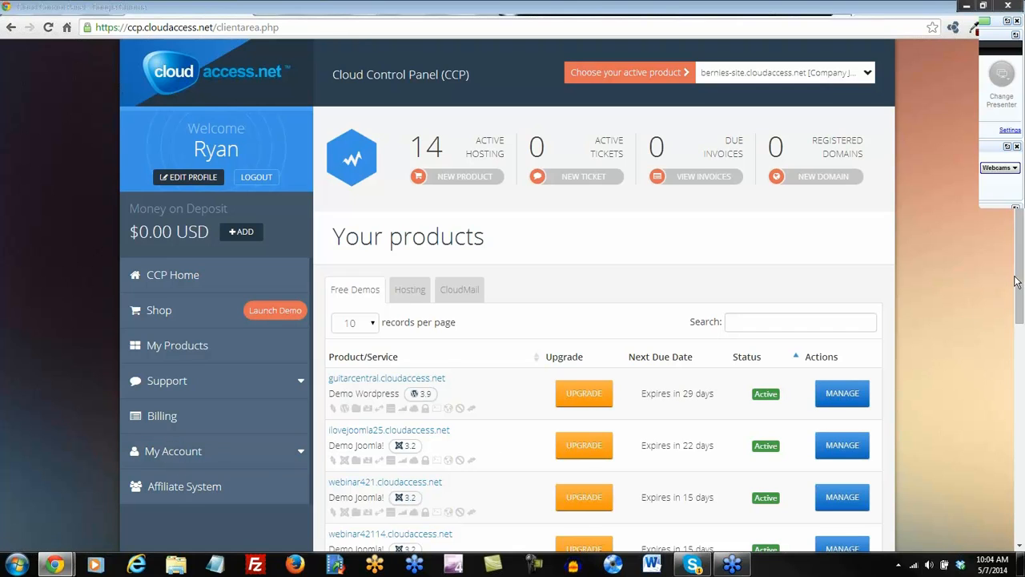
Review the management tiles for guitarcentral.cloudaccess.net, then start a new product order.
{"action": "left_click_drag", "start_coordinate": [1020, 279], "coordinate": [1019, 307]}
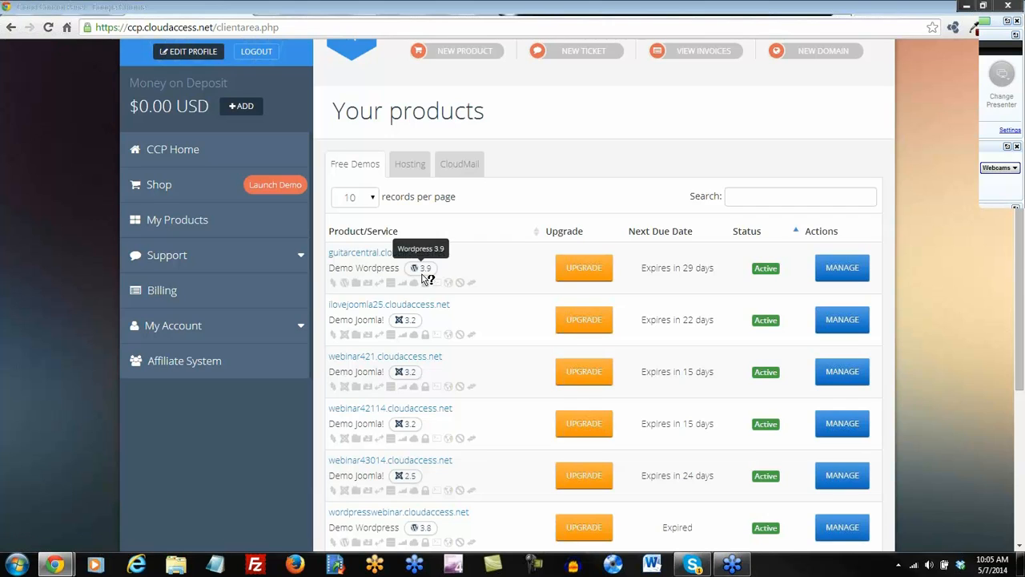
{"action": "left_click", "coordinate": [844, 273]}
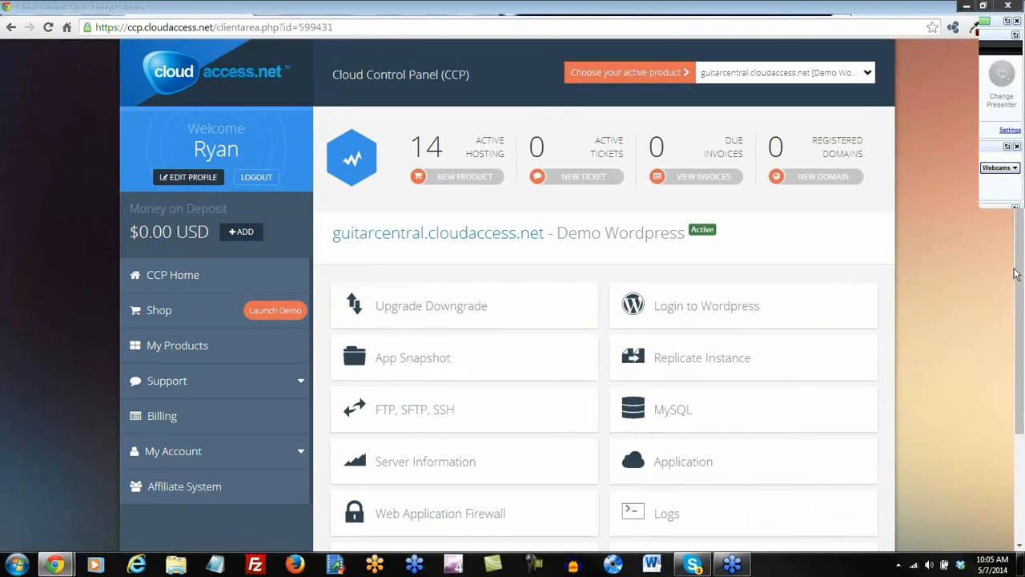
{"action": "left_click_drag", "start_coordinate": [1017, 276], "coordinate": [1021, 364]}
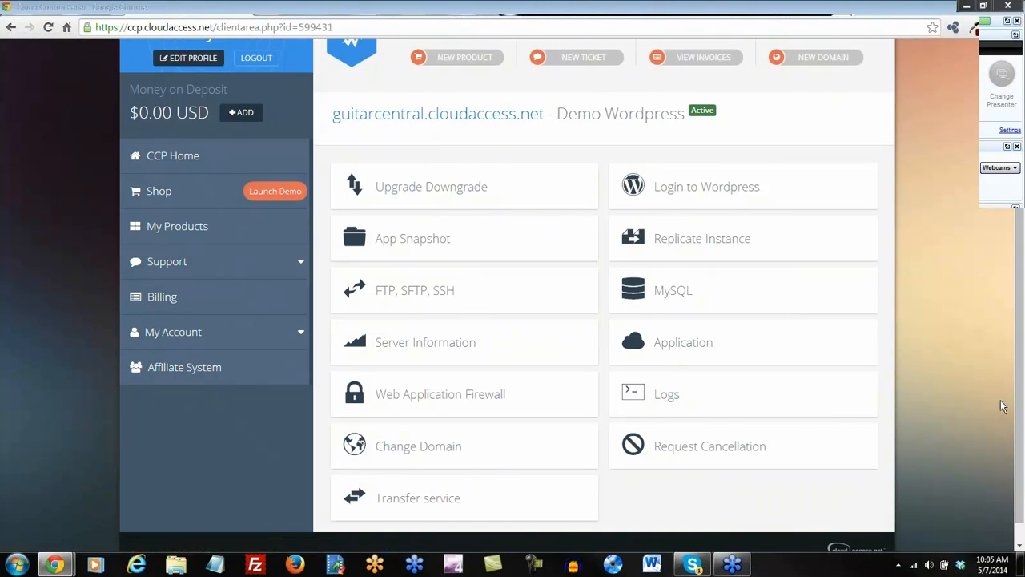
{"action": "left_click_drag", "start_coordinate": [1020, 393], "coordinate": [1022, 301]}
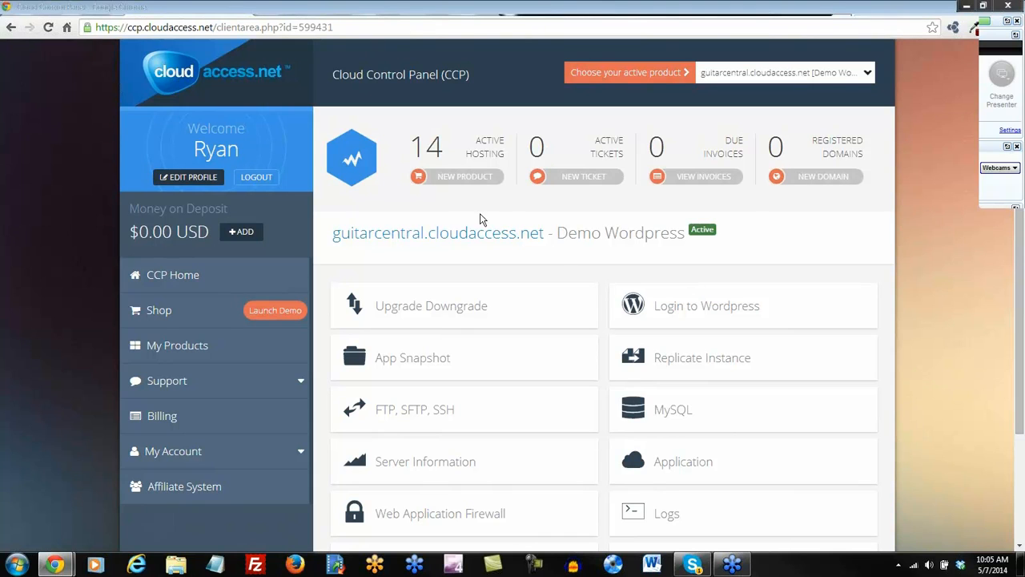
{"action": "left_click", "coordinate": [462, 178]}
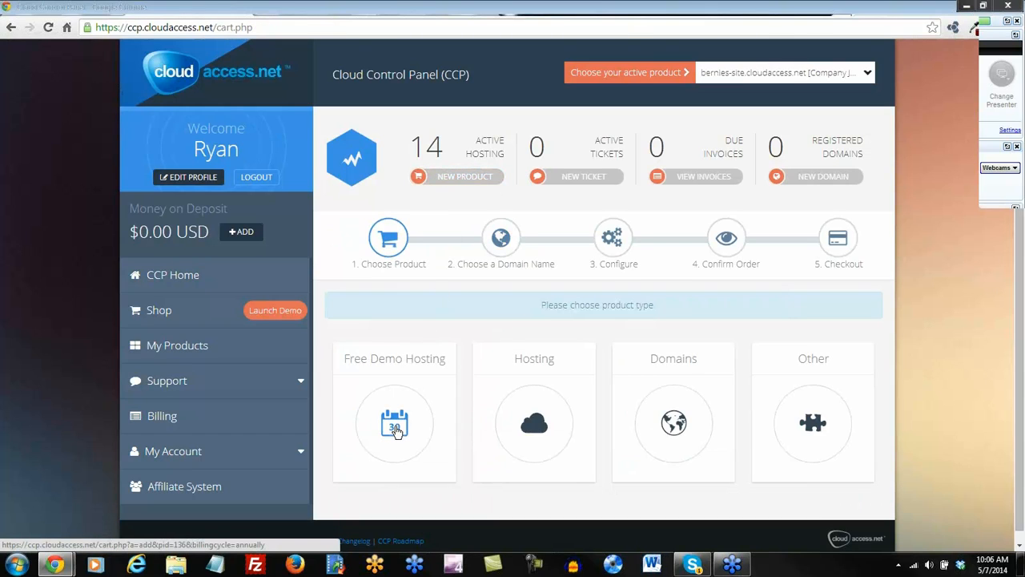
Choose Free Demo Hosting with the Joomla! Demo application.
{"action": "left_click", "coordinate": [395, 428]}
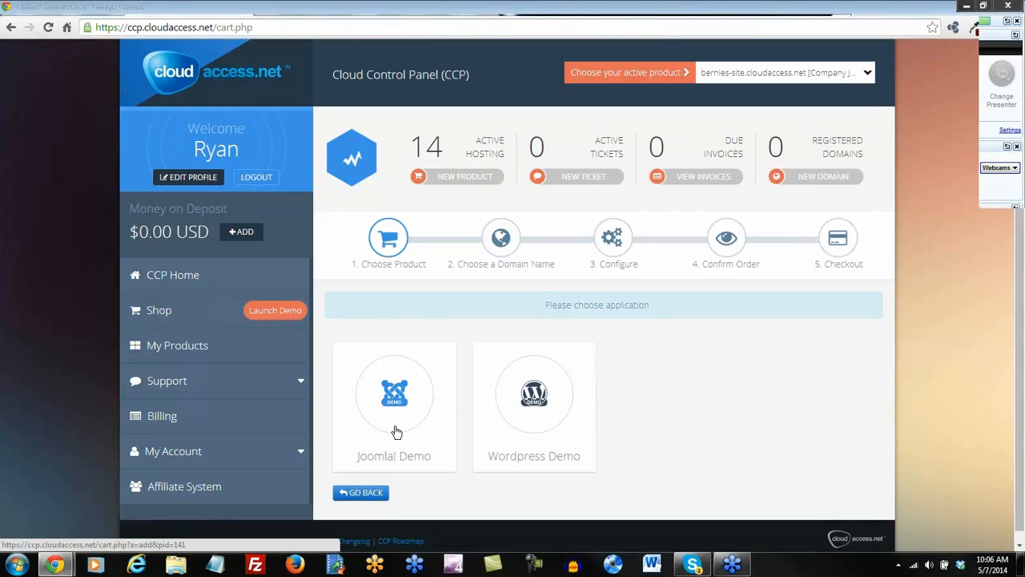
{"action": "left_click", "coordinate": [398, 404]}
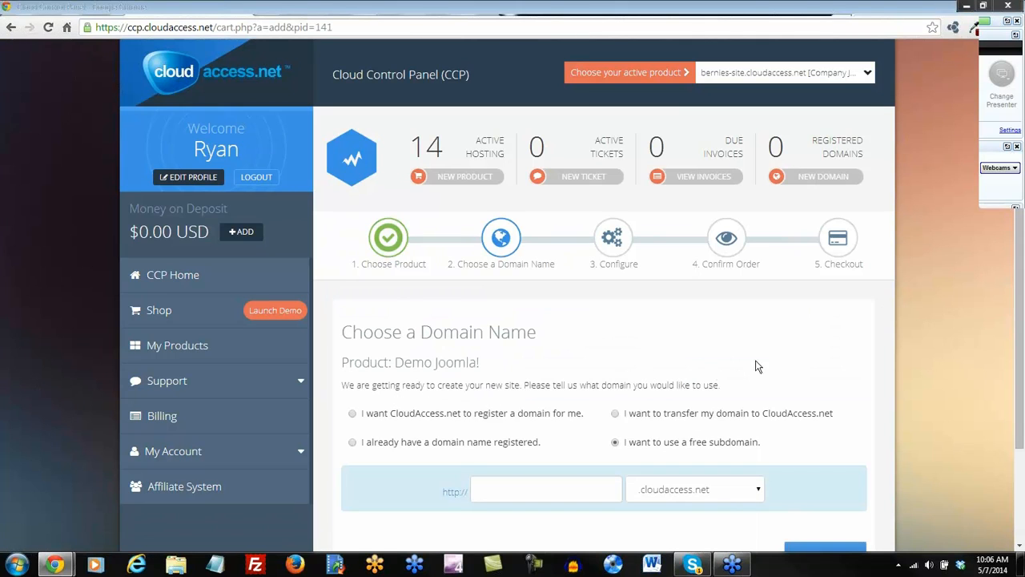
{"action": "left_click_drag", "start_coordinate": [1021, 322], "coordinate": [1019, 421]}
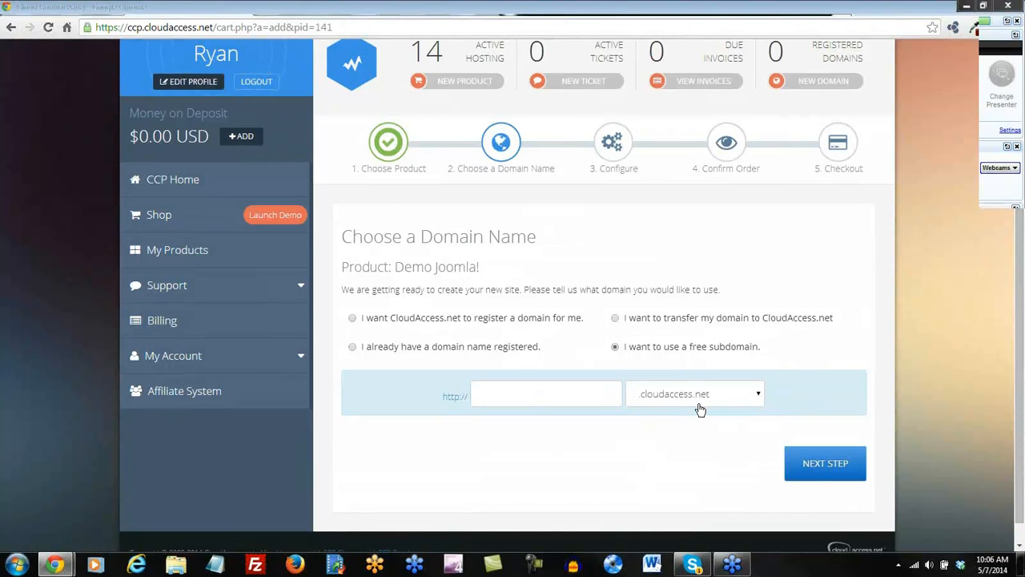
Enter the free subdomain thebistro with the .cloudaccess.net ending.
{"action": "left_click", "coordinate": [759, 403]}
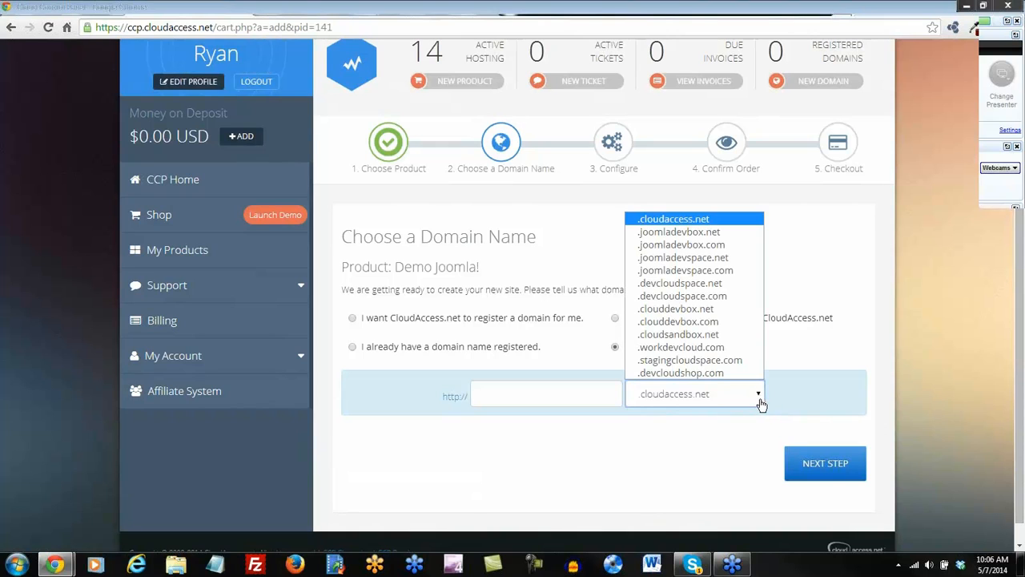
{"action": "left_click", "coordinate": [528, 394]}
{"action": "left_click", "coordinate": [529, 393]}
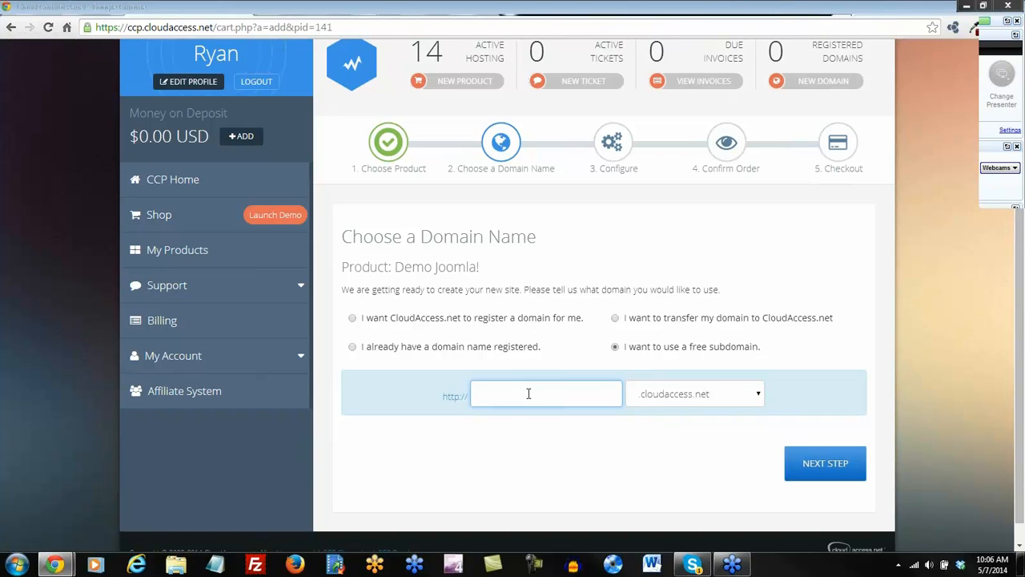
{"action": "type", "text": "thebistro"}
Submit the subdomain, select Joomla! 2.5, and continue to the Order Summary.
{"action": "left_click", "coordinate": [823, 471]}
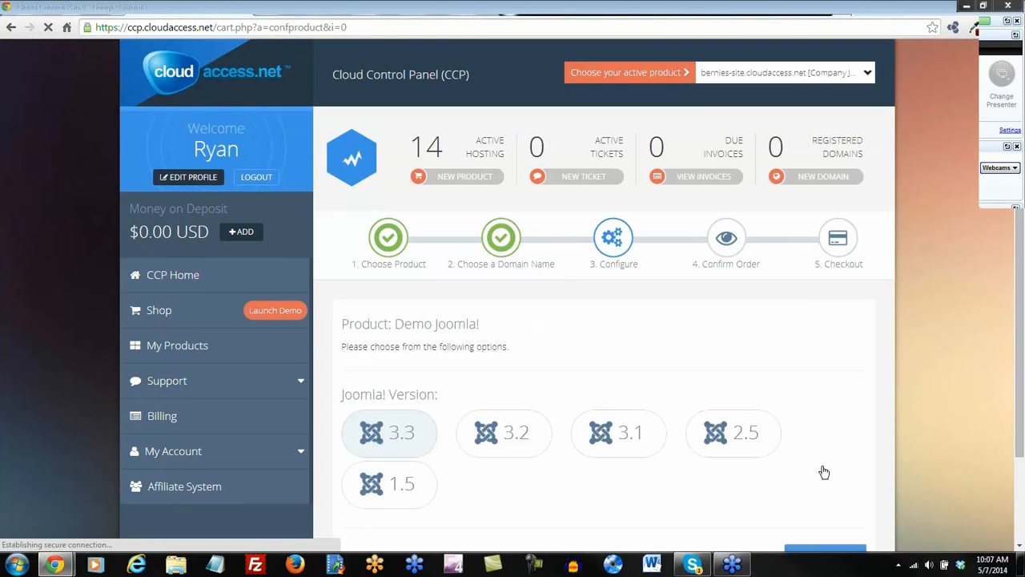
{"action": "scroll", "coordinate": [835, 412], "scroll_direction": "down", "scroll_amount": 3}
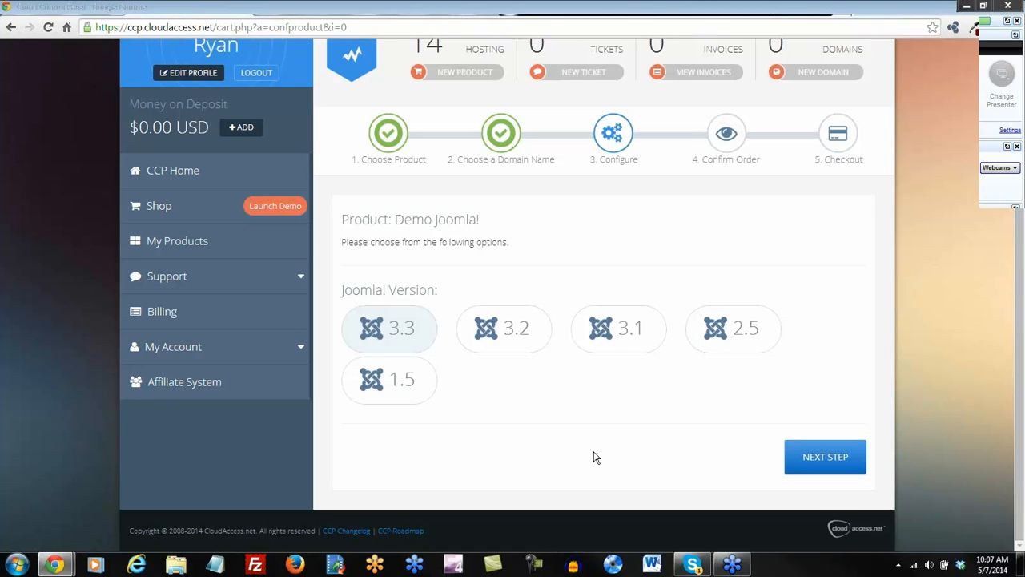
{"action": "left_click", "coordinate": [746, 348]}
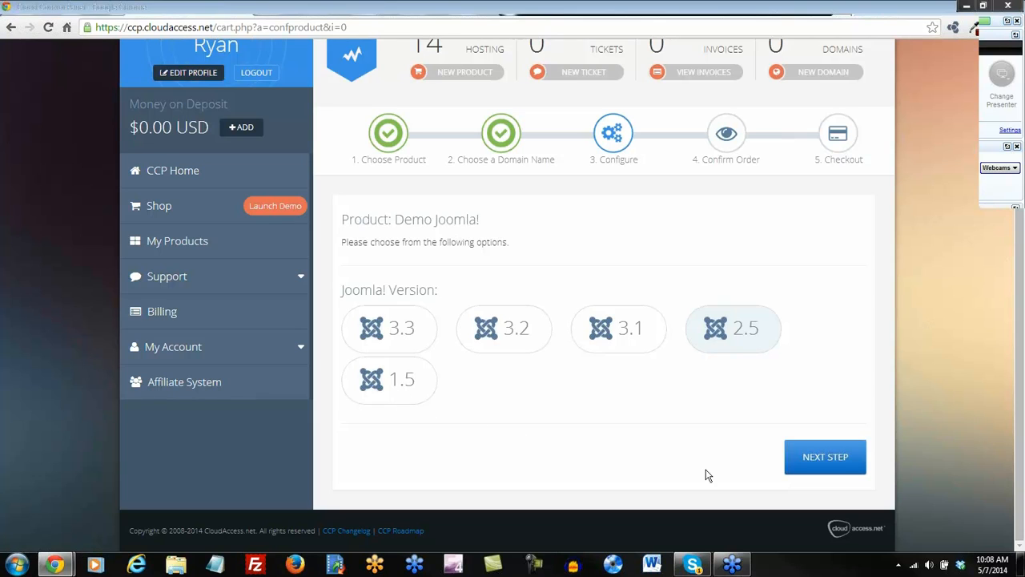
{"action": "left_click", "coordinate": [824, 461]}
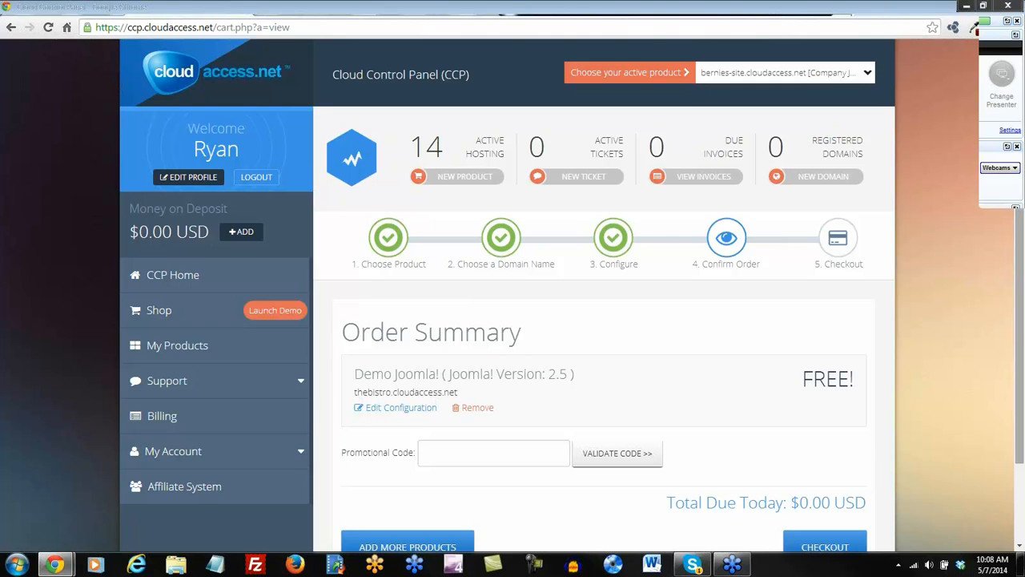
Check out with the Free Demo Order payment method and complete the order.
{"action": "scroll", "coordinate": [1020, 285], "scroll_direction": "down", "scroll_amount": 2}
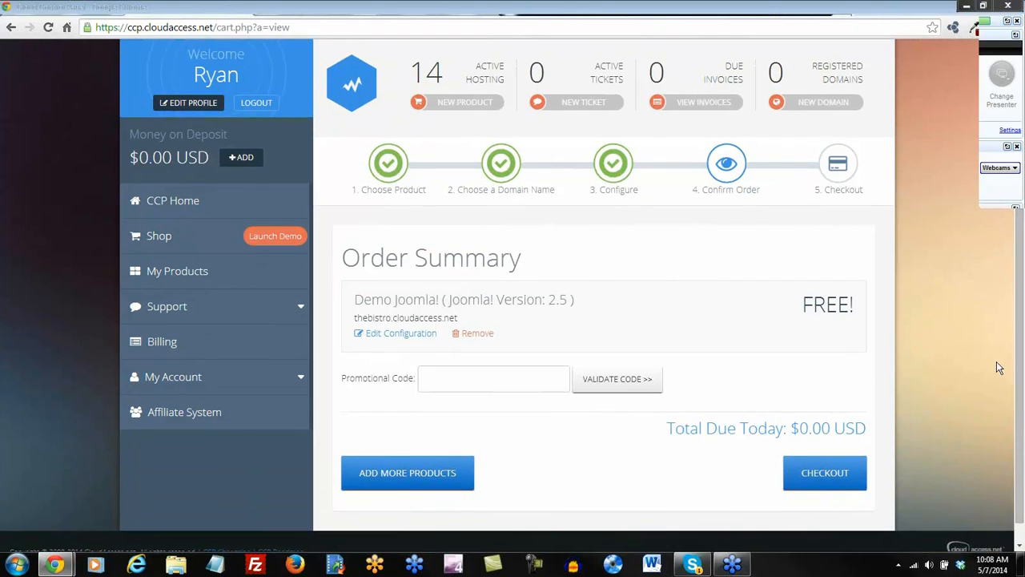
{"action": "left_click", "coordinate": [788, 476]}
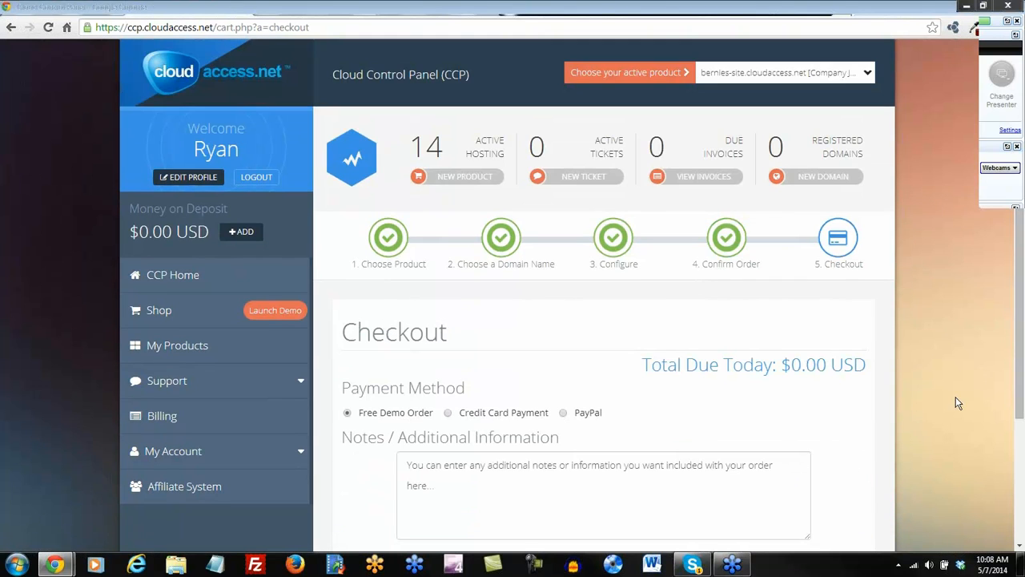
{"action": "left_click_drag", "start_coordinate": [1019, 335], "coordinate": [1020, 452]}
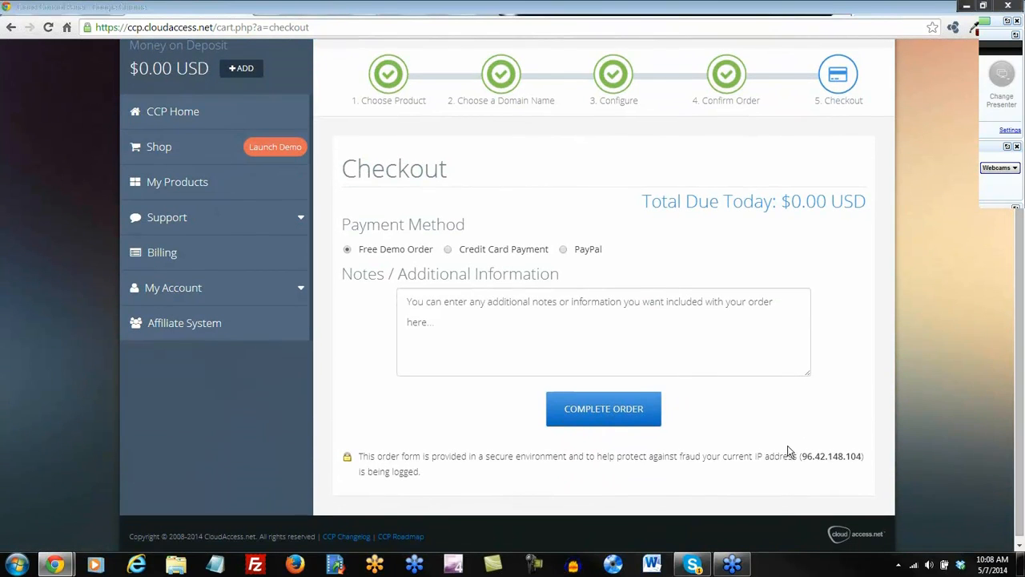
{"action": "left_click", "coordinate": [590, 418]}
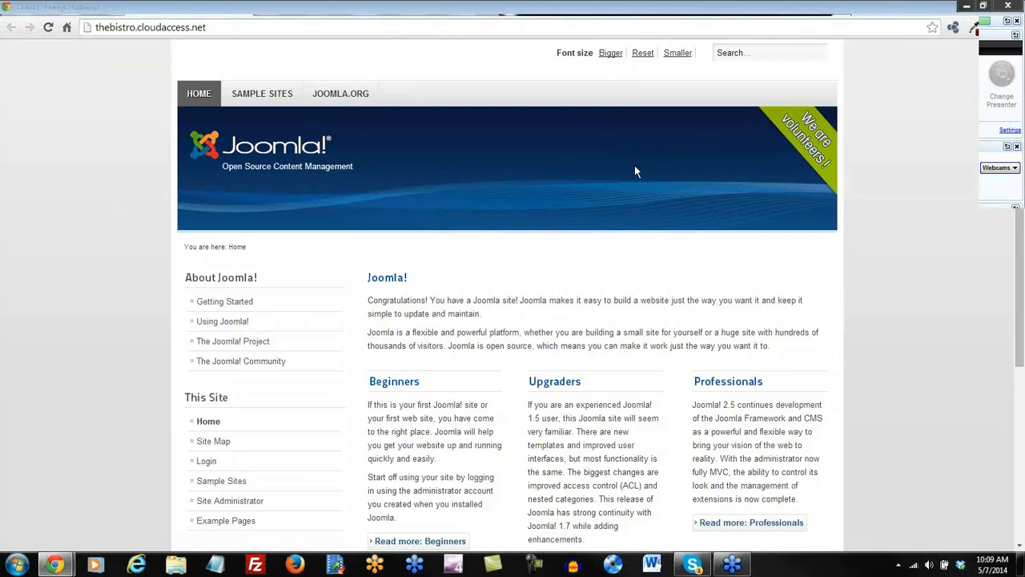
{"action": "scroll", "coordinate": [322, 277], "scroll_direction": "down", "scroll_amount": 1}
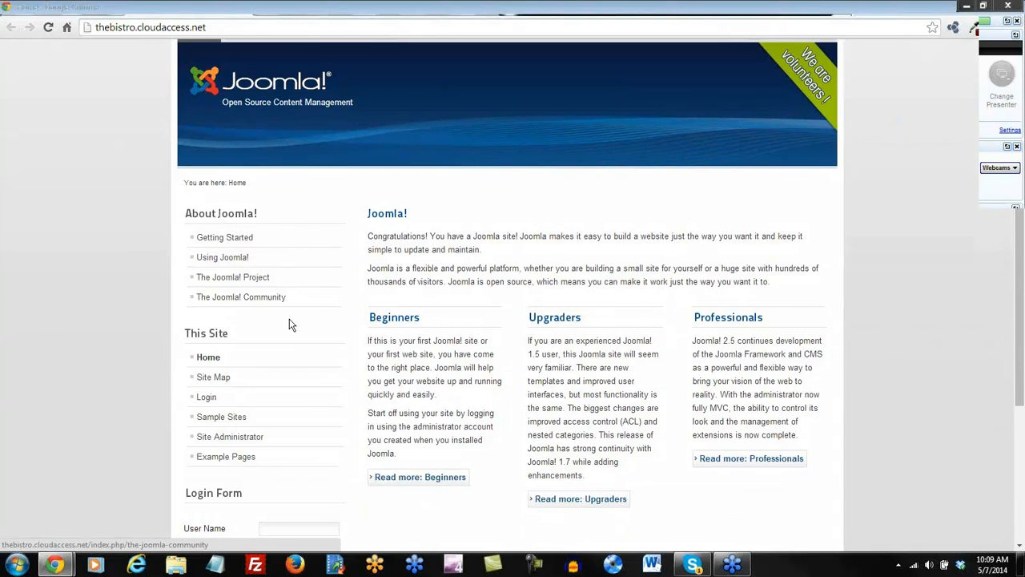
{"action": "scroll", "coordinate": [280, 336], "scroll_direction": "down", "scroll_amount": 1}
{"action": "scroll", "coordinate": [264, 373], "scroll_direction": "down", "scroll_amount": 1}
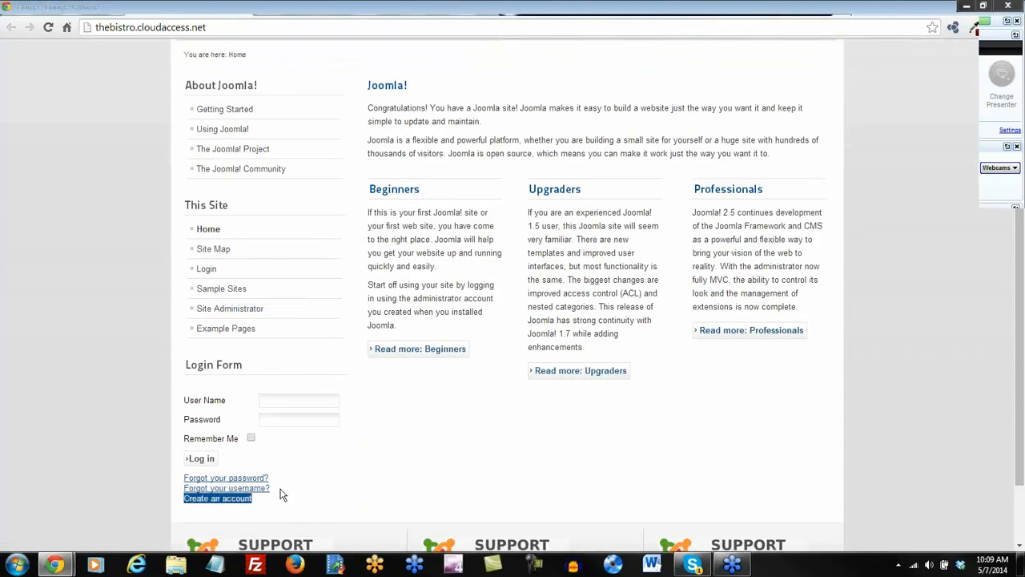
{"action": "scroll", "coordinate": [412, 451], "scroll_direction": "up", "scroll_amount": 2}
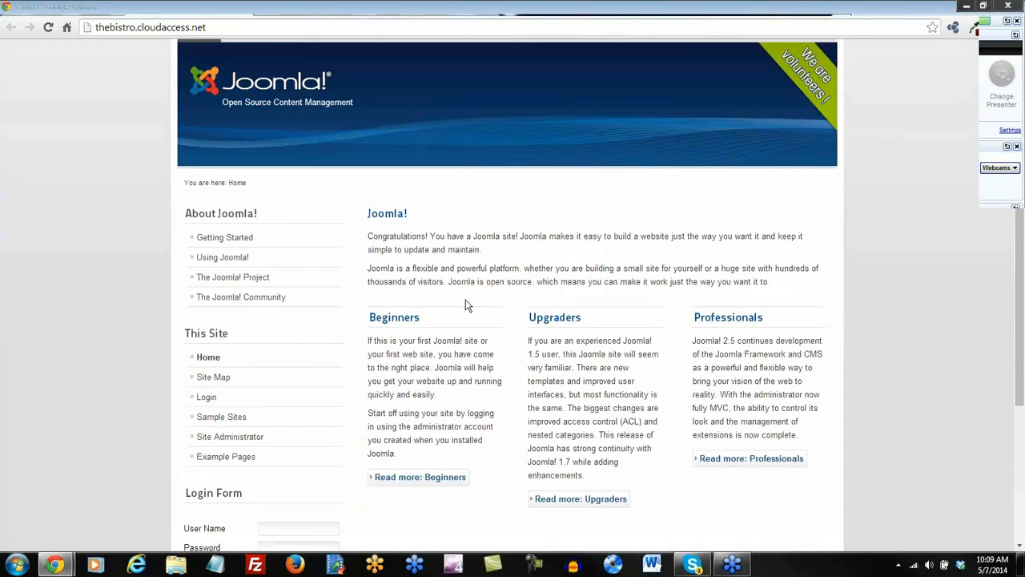
{"action": "scroll", "coordinate": [529, 407], "scroll_direction": "down", "scroll_amount": 3}
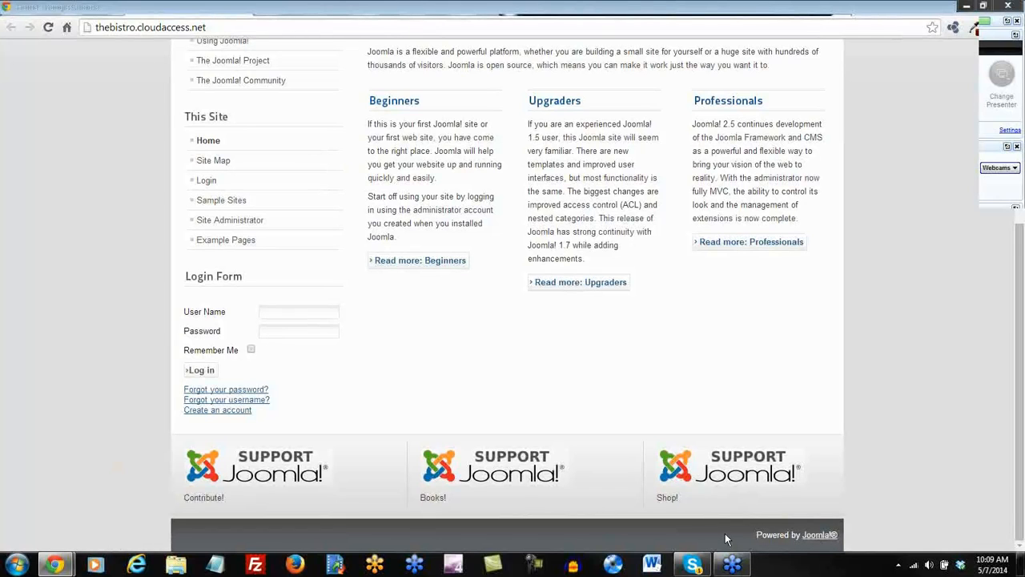
{"action": "scroll", "coordinate": [533, 437], "scroll_direction": "up", "scroll_amount": 4}
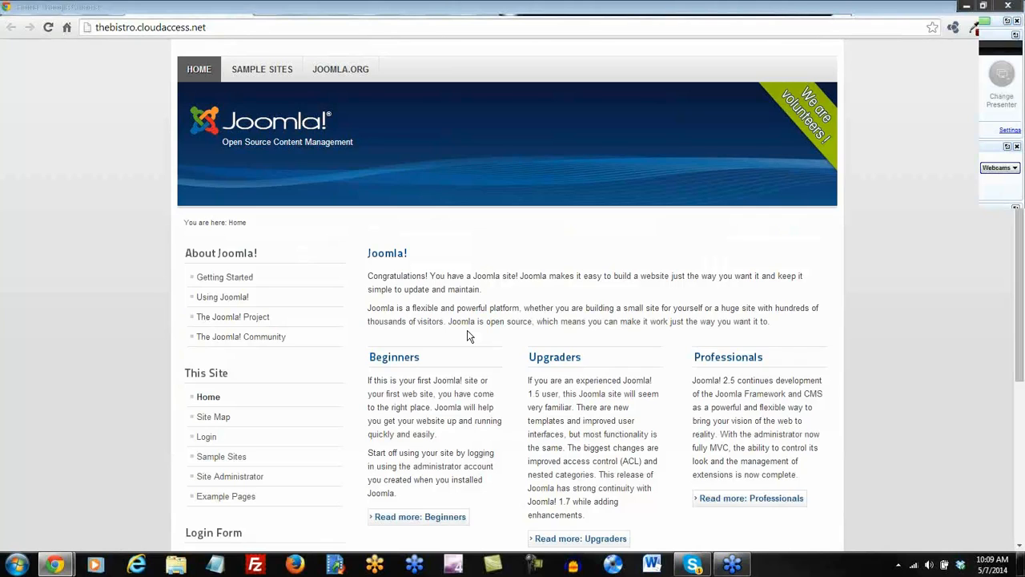
{"action": "scroll", "coordinate": [468, 336], "scroll_direction": "up", "scroll_amount": 1}
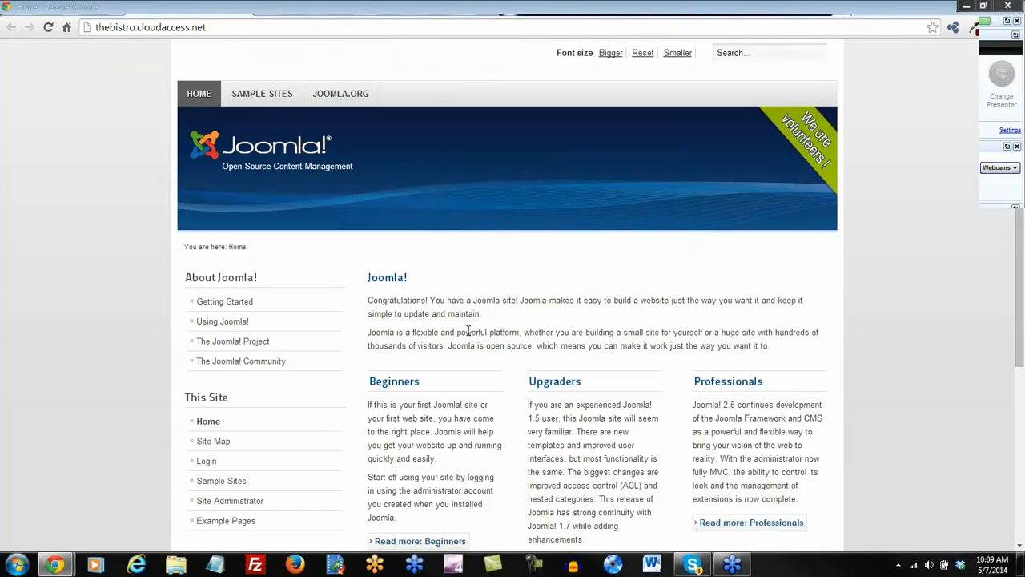
Browse the Parks sample site, return Home, then bring the administrator login tab into the window.
{"action": "left_click", "coordinate": [256, 94]}
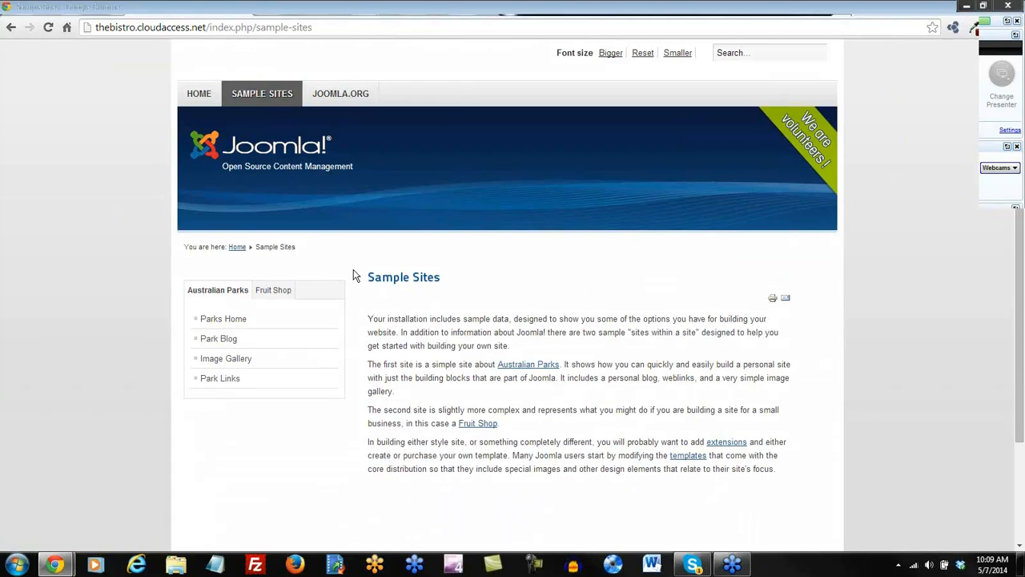
{"action": "scroll", "coordinate": [362, 276], "scroll_direction": "down", "scroll_amount": 1}
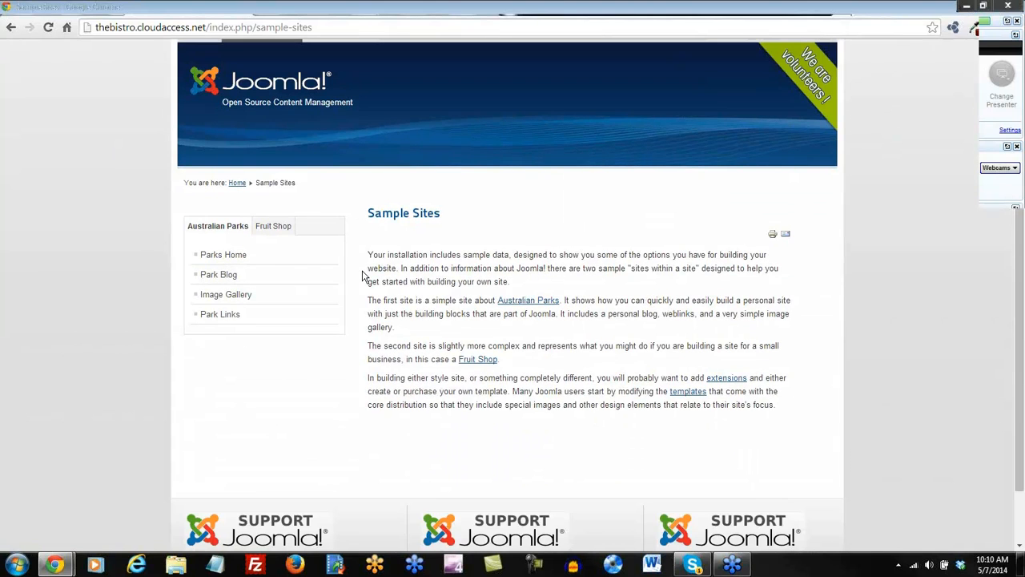
{"action": "left_click", "coordinate": [234, 257]}
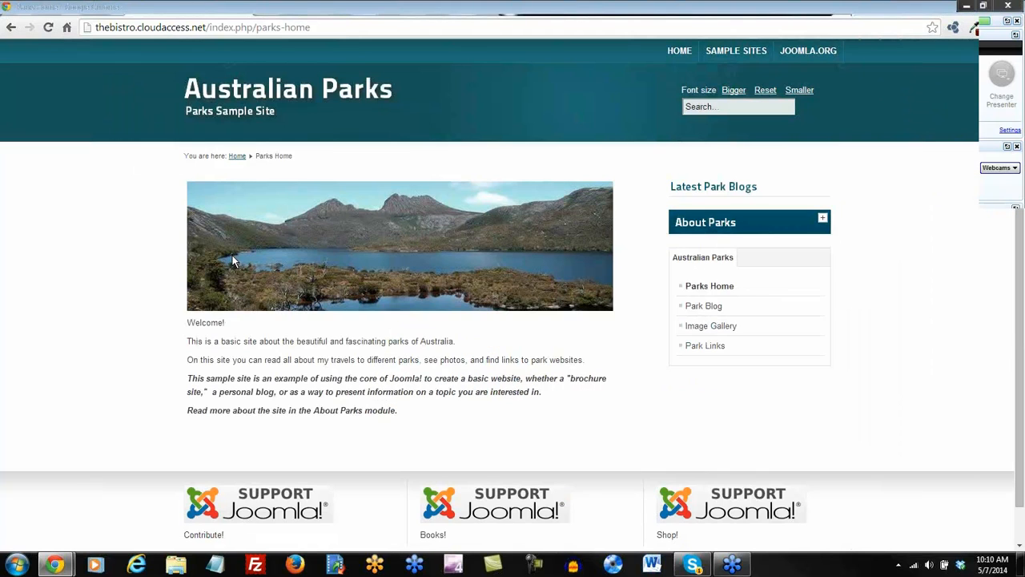
{"action": "left_click", "coordinate": [679, 52]}
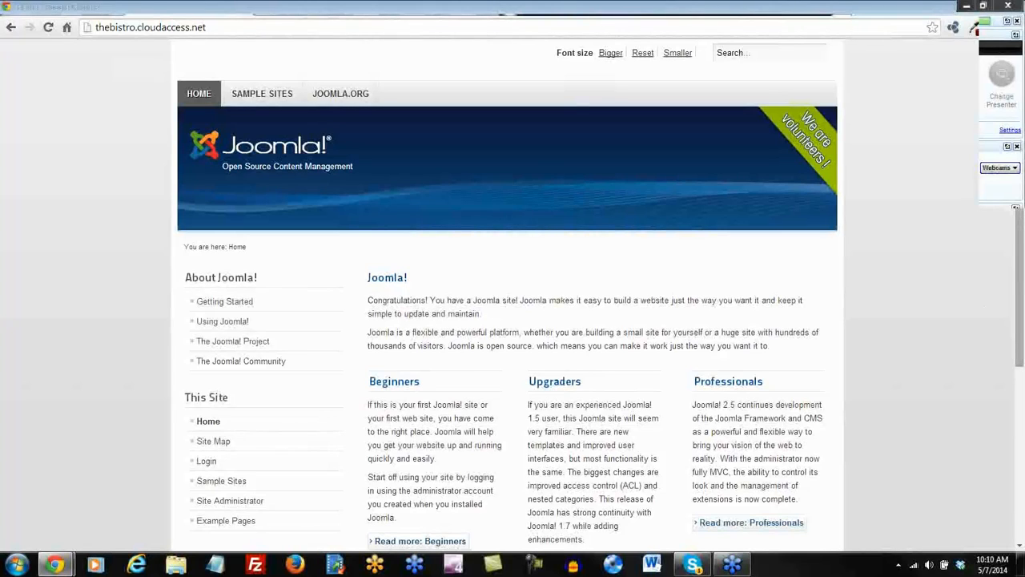
{"action": "left_click_drag", "start_coordinate": [1024, 33], "coordinate": [678, 10]}
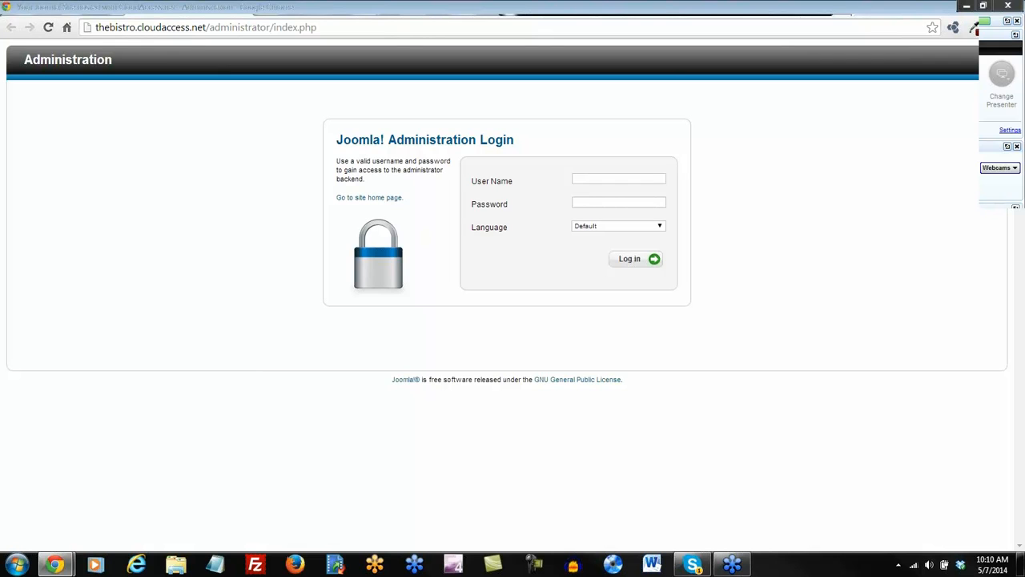
Log in to the administrator back end with the admin user name and pasted password.
{"action": "left_click", "coordinate": [608, 180]}
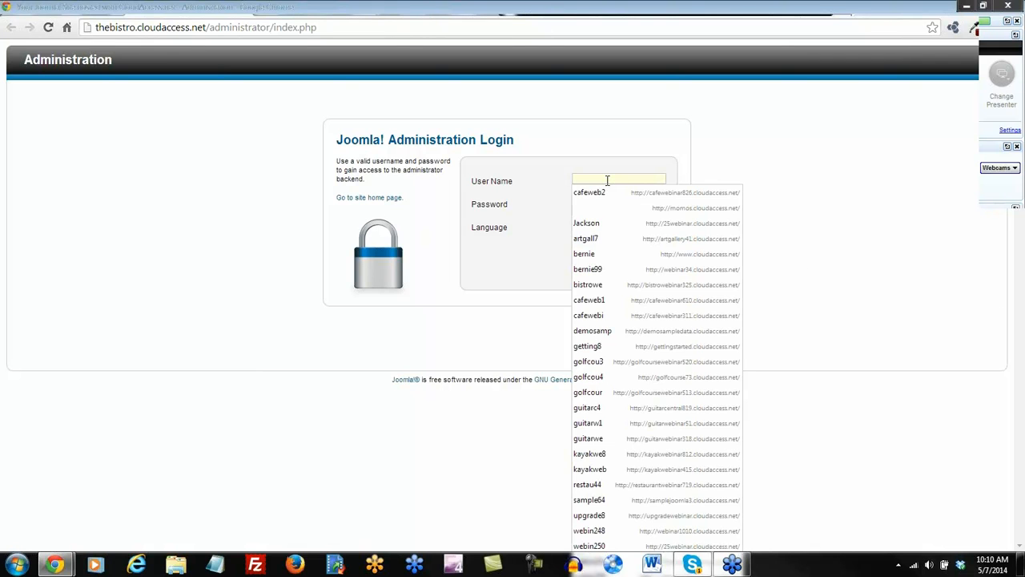
{"action": "type", "text": "thebist2"}
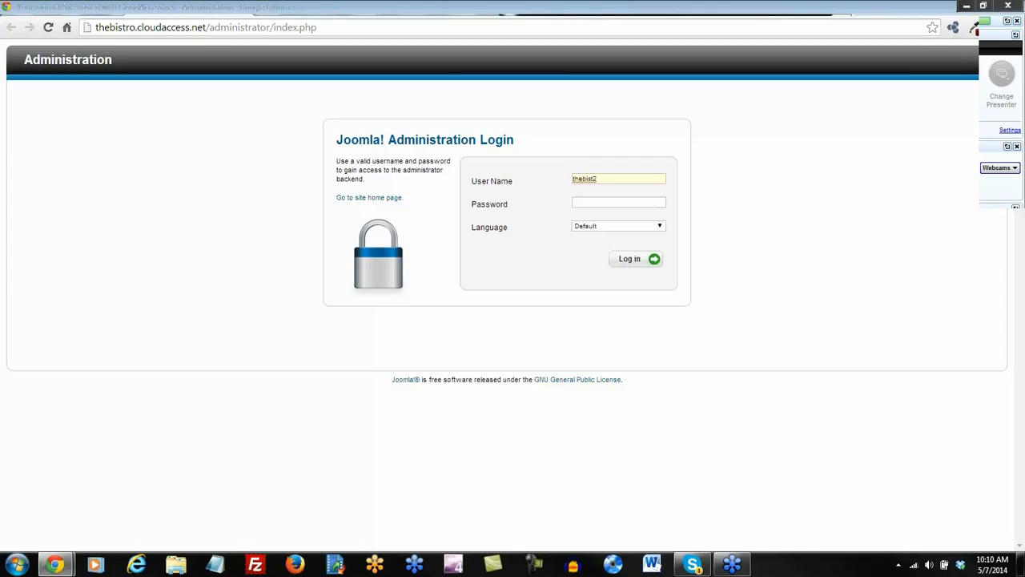
{"action": "key", "text": "Tab"}
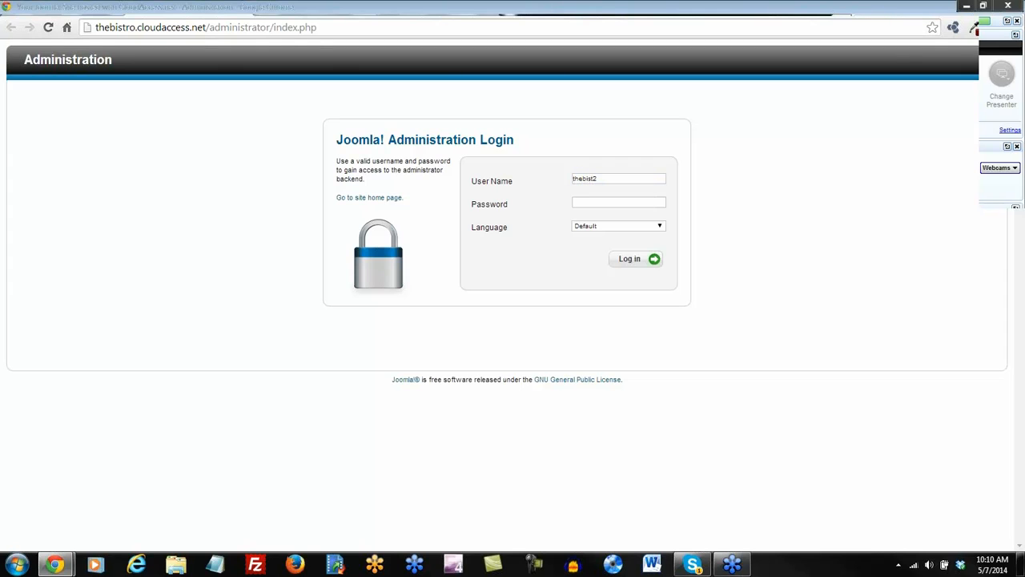
{"action": "left_click", "coordinate": [596, 205]}
{"action": "key", "text": "ctrl+v"}
{"action": "left_click", "coordinate": [627, 259]}
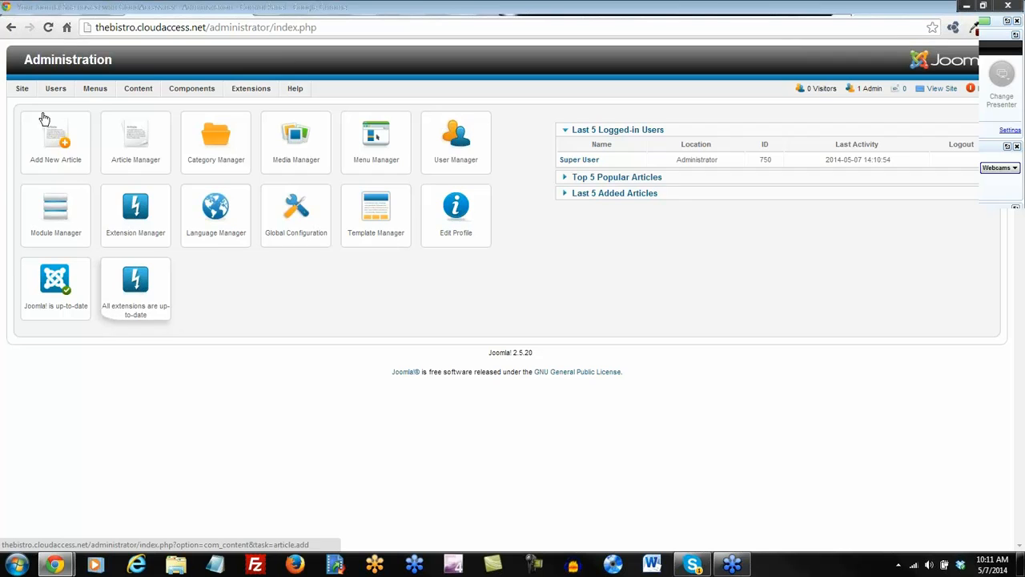
{"action": "mouse_move", "coordinate": [156, 103]}
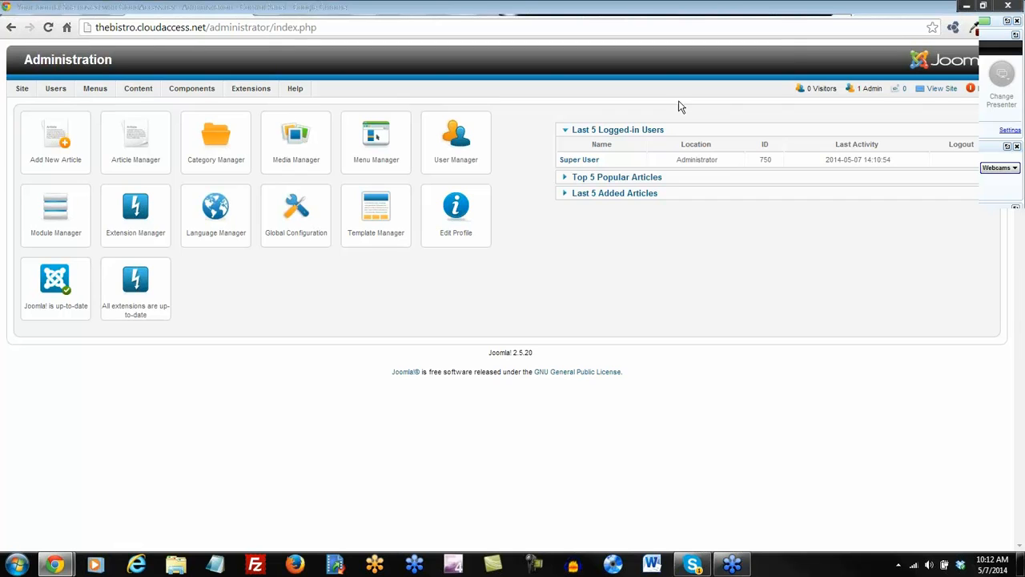
Open the public site, then load its /administrator page from the address bar.
{"action": "left_click", "coordinate": [944, 89]}
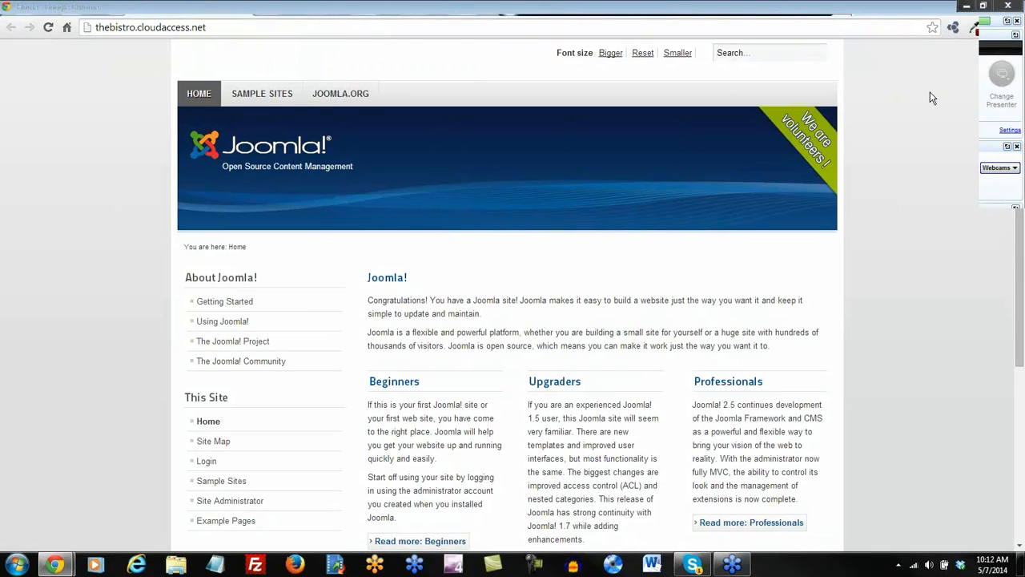
{"action": "left_click", "coordinate": [226, 31]}
{"action": "left_click", "coordinate": [235, 31]}
{"action": "type", "text": "/a"}
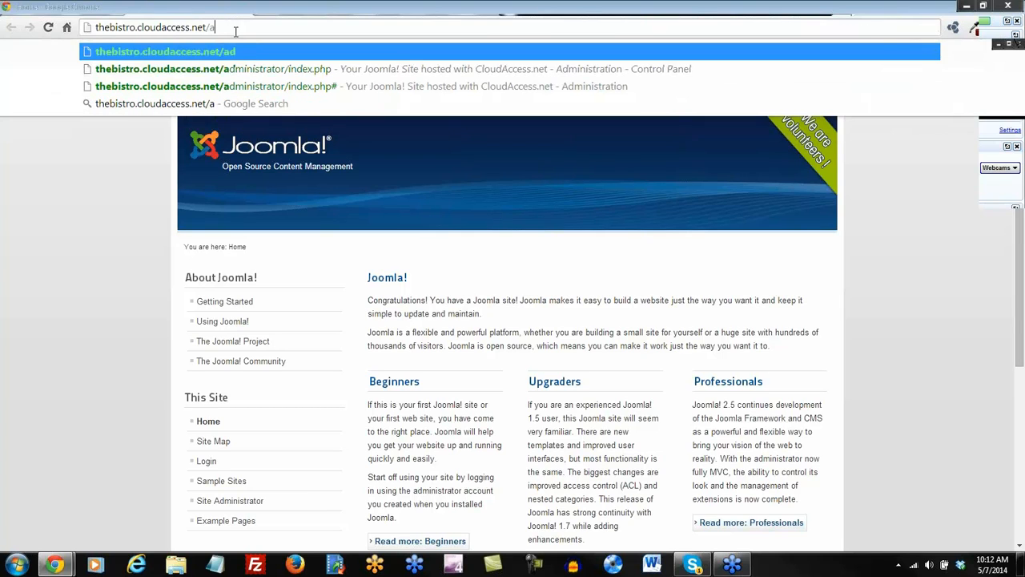
{"action": "type", "text": "dministrator"}
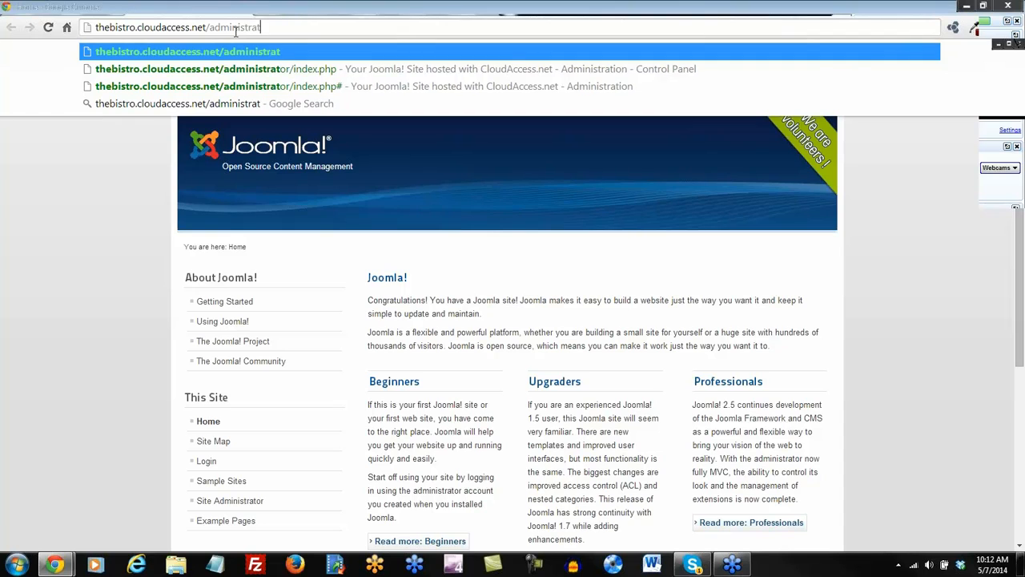
{"action": "key", "text": "Return"}
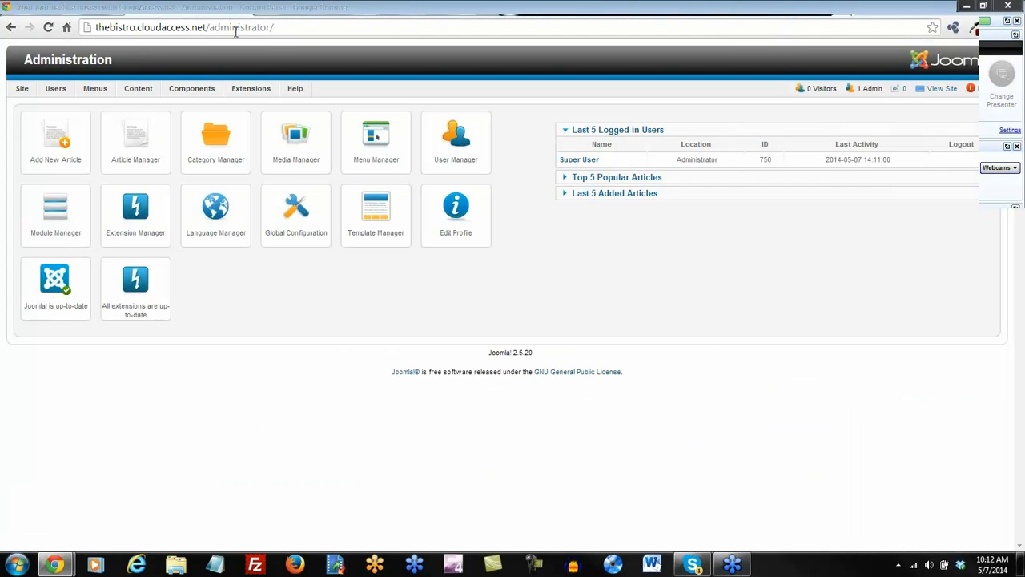
Open the public site again, then return to the administration control panel.
{"action": "left_click", "coordinate": [941, 88]}
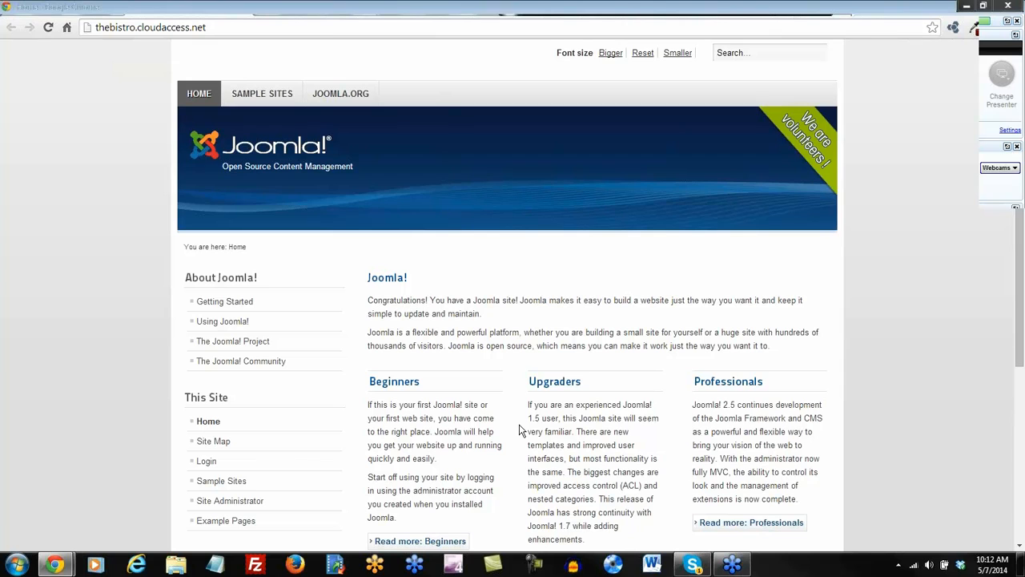
{"action": "scroll", "coordinate": [520, 387], "scroll_direction": "down", "scroll_amount": 2}
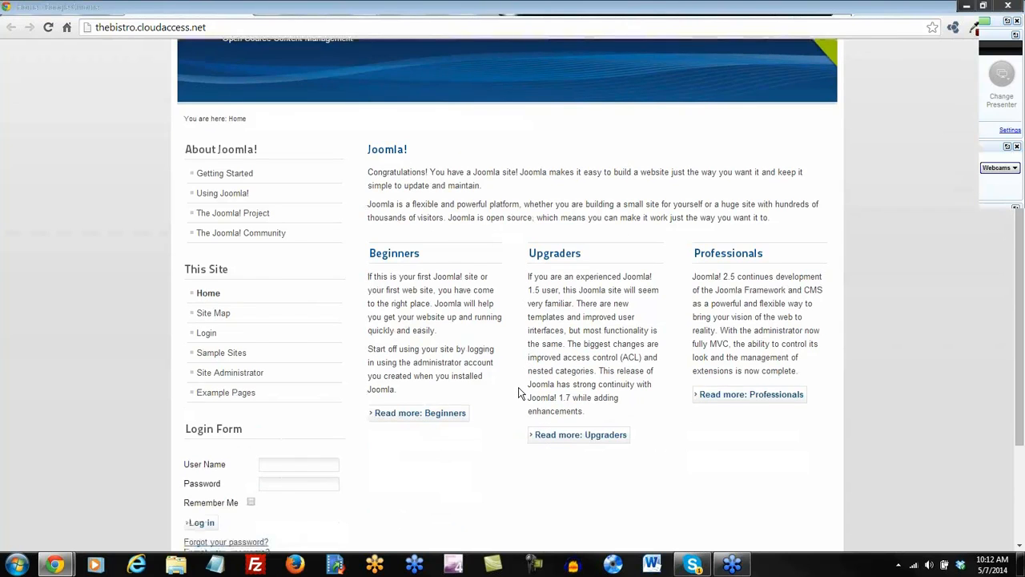
{"action": "scroll", "coordinate": [519, 388], "scroll_direction": "up", "scroll_amount": 2}
{"action": "left_click", "coordinate": [433, 8]}
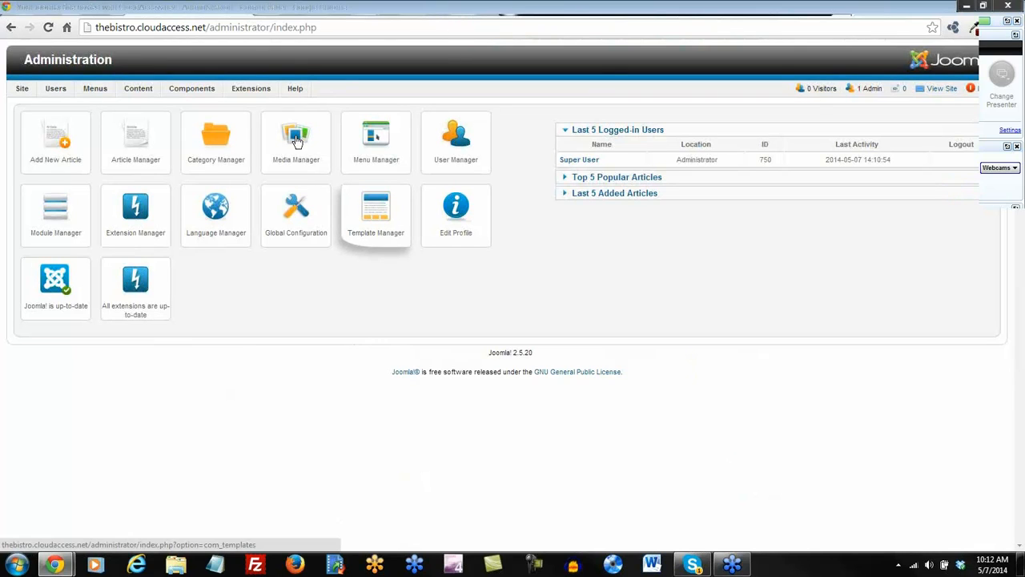
In Template Manager, try Hathor, restore Bluestork as admin default, and make Atomic the site default.
{"action": "mouse_move", "coordinate": [254, 88]}
{"action": "left_click", "coordinate": [261, 158]}
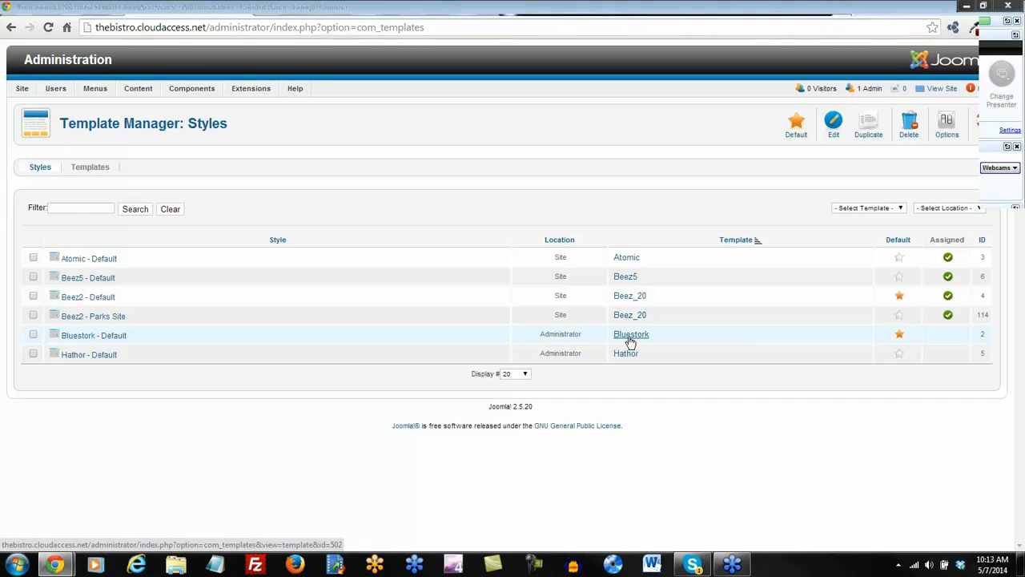
{"action": "left_click", "coordinate": [899, 357]}
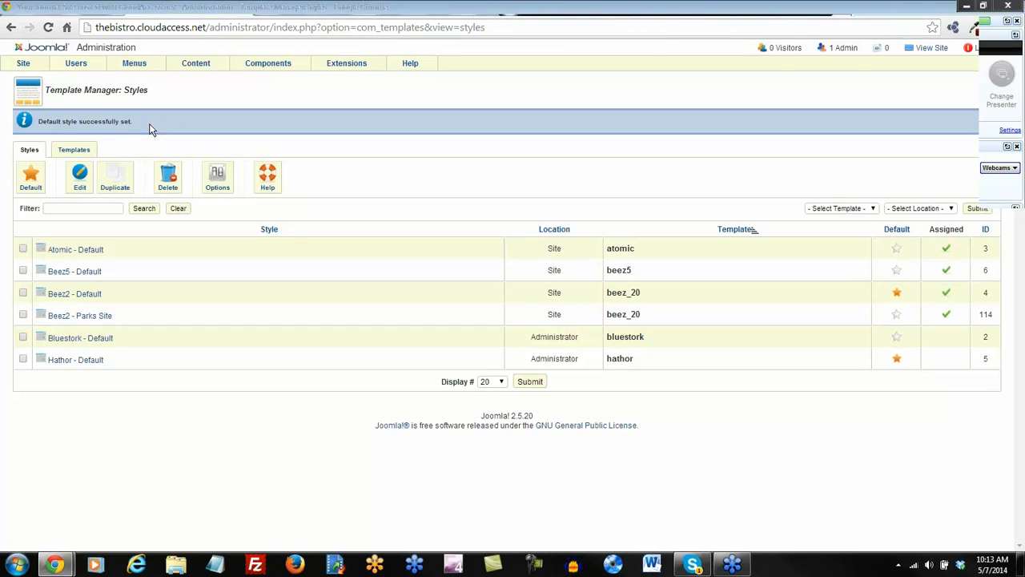
{"action": "left_click", "coordinate": [898, 340]}
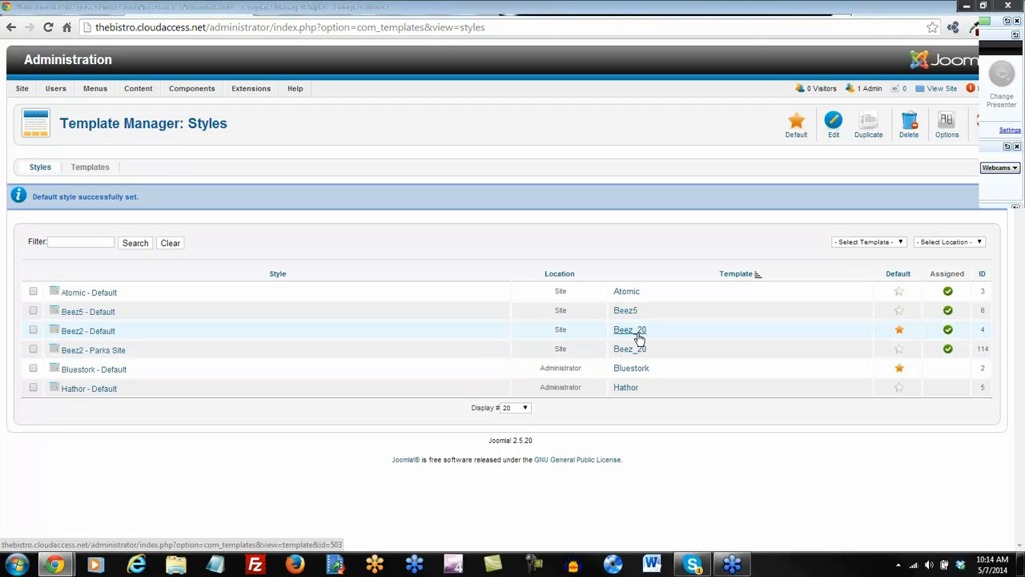
{"action": "left_click", "coordinate": [900, 293]}
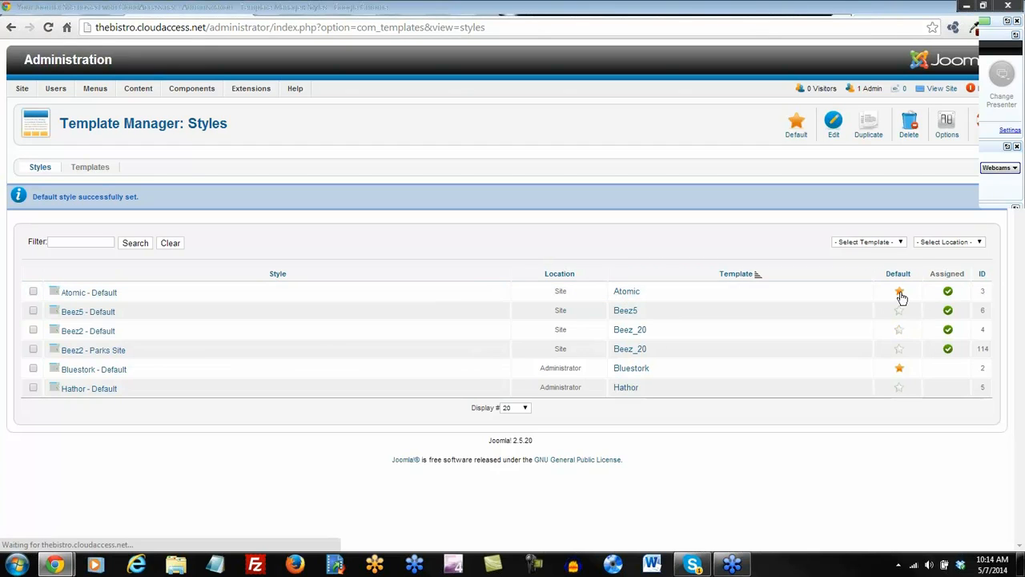
{"action": "left_click", "coordinate": [524, 12]}
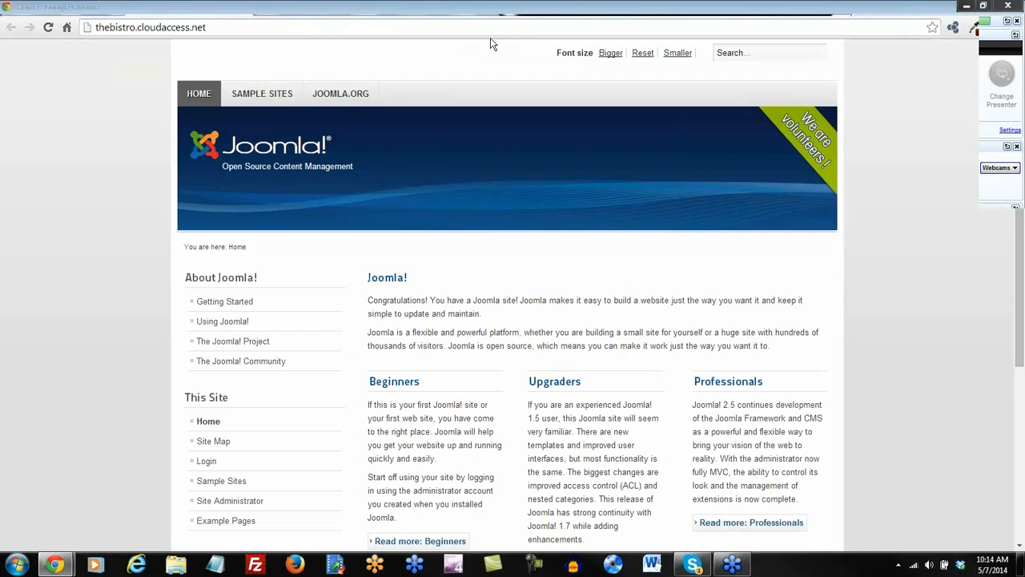
Reload the front end in the Atomic template, then open CloudAccess.net in a new tab.
{"action": "left_click", "coordinate": [47, 28]}
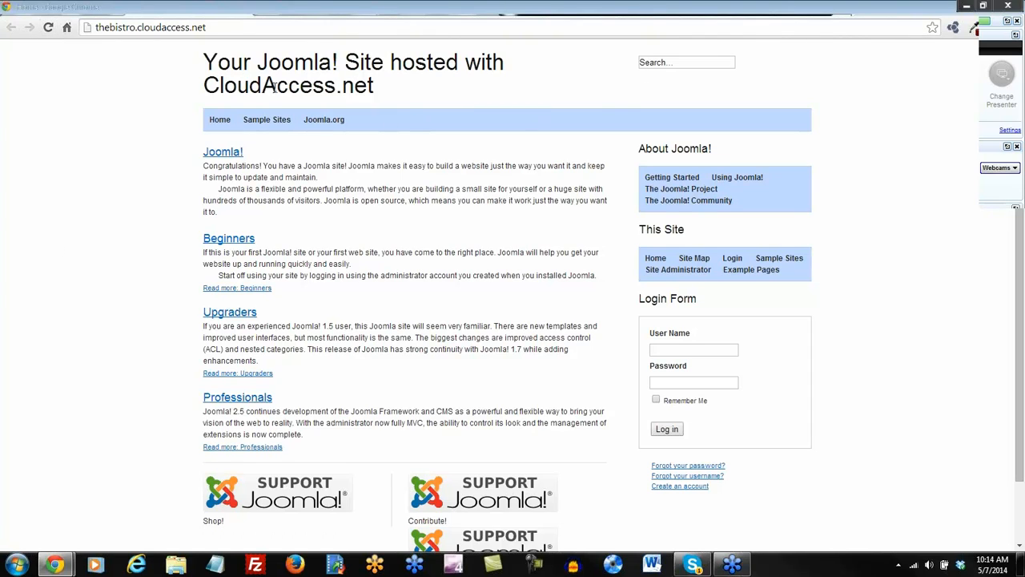
{"action": "scroll", "coordinate": [358, 211], "scroll_direction": "down", "scroll_amount": 1}
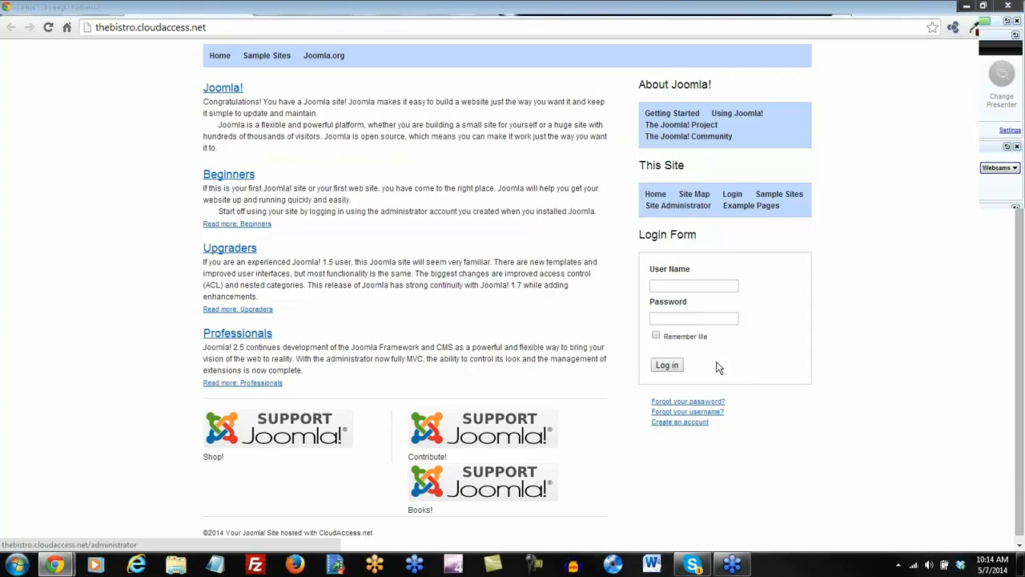
{"action": "scroll", "coordinate": [373, 410], "scroll_direction": "up", "scroll_amount": 1}
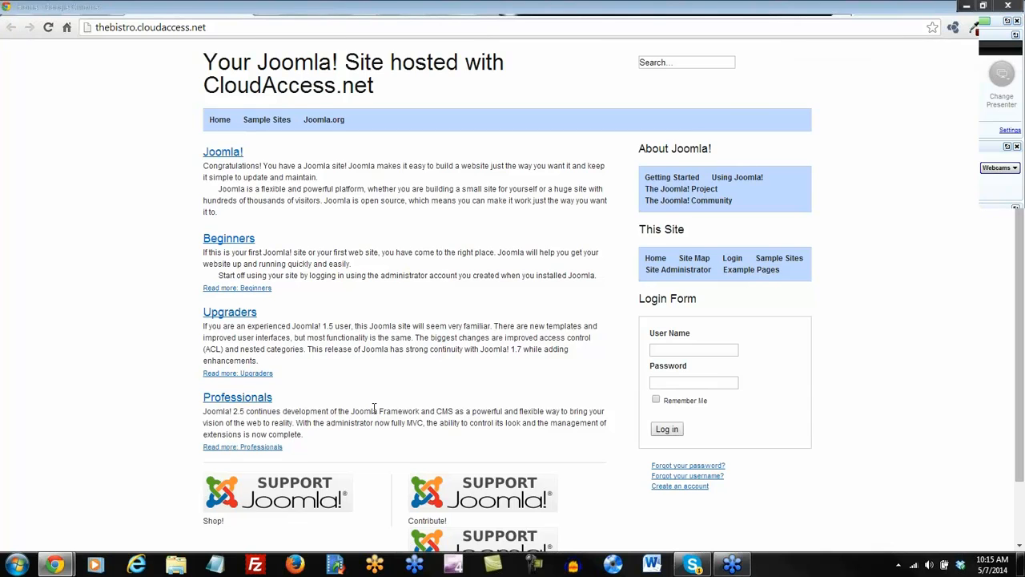
{"action": "left_click", "coordinate": [634, 12]}
{"action": "left_click", "coordinate": [83, 55]}
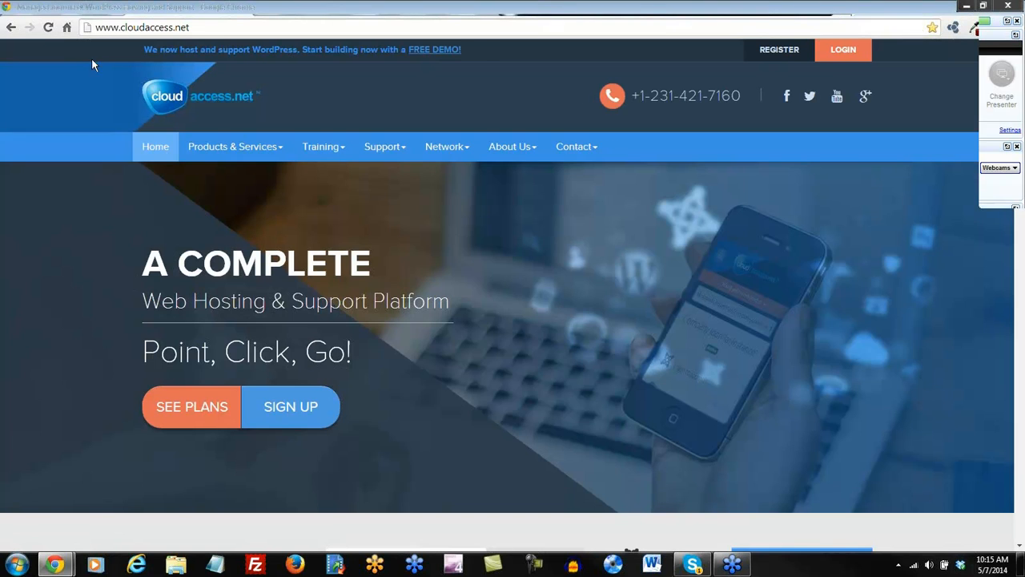
Go to Training > Tutorials & Knowledgebase and open the Joomla! 2.5 tutorials.
{"action": "left_click", "coordinate": [340, 152]}
{"action": "left_click", "coordinate": [350, 182]}
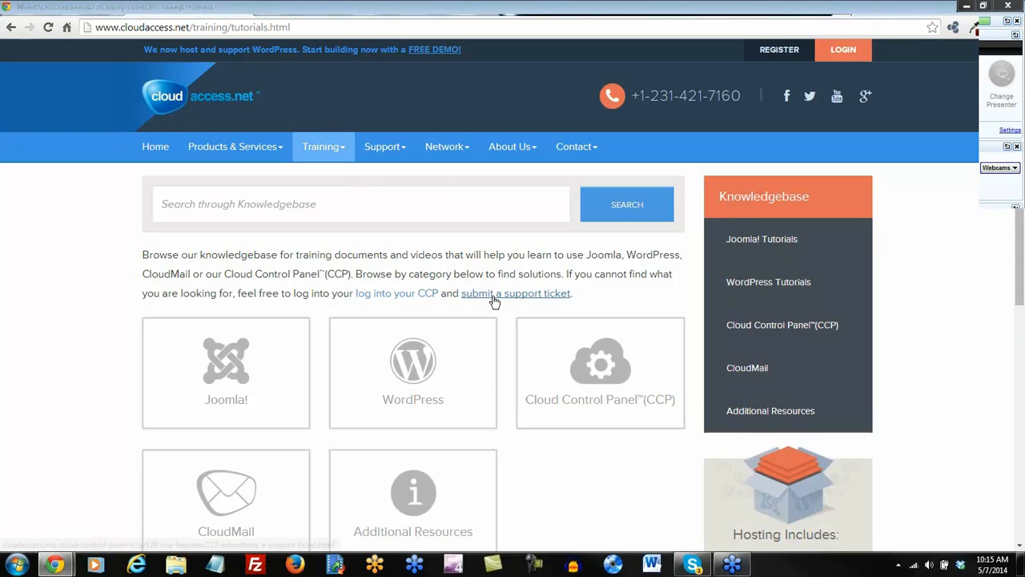
{"action": "scroll", "coordinate": [494, 298], "scroll_direction": "down", "scroll_amount": 1}
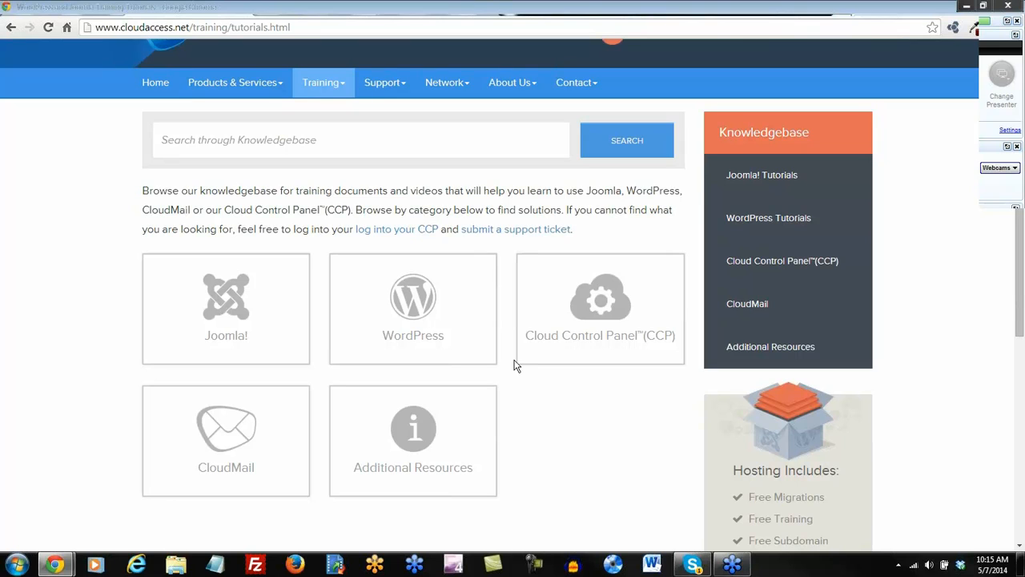
{"action": "left_click", "coordinate": [229, 302]}
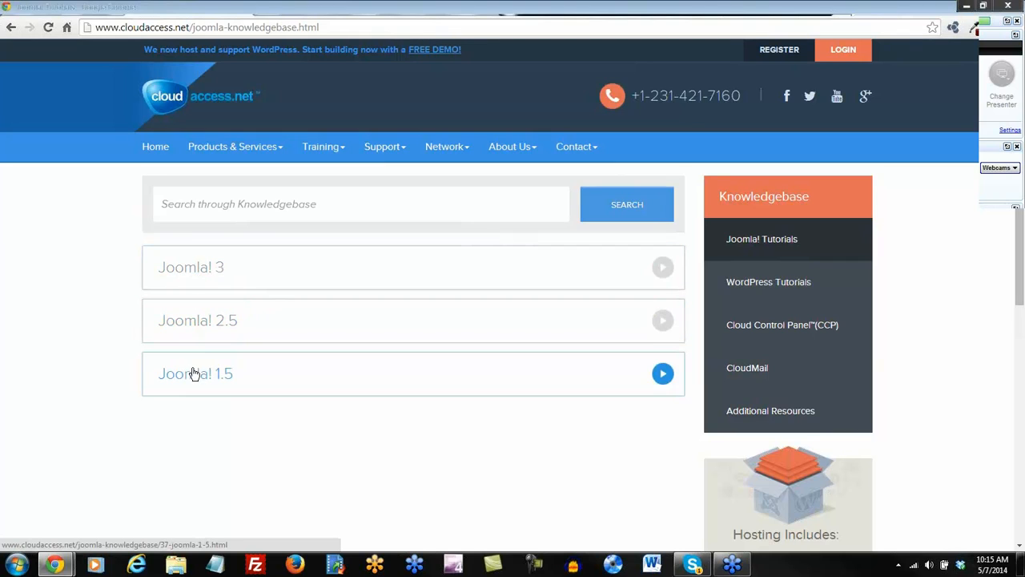
{"action": "left_click", "coordinate": [197, 324]}
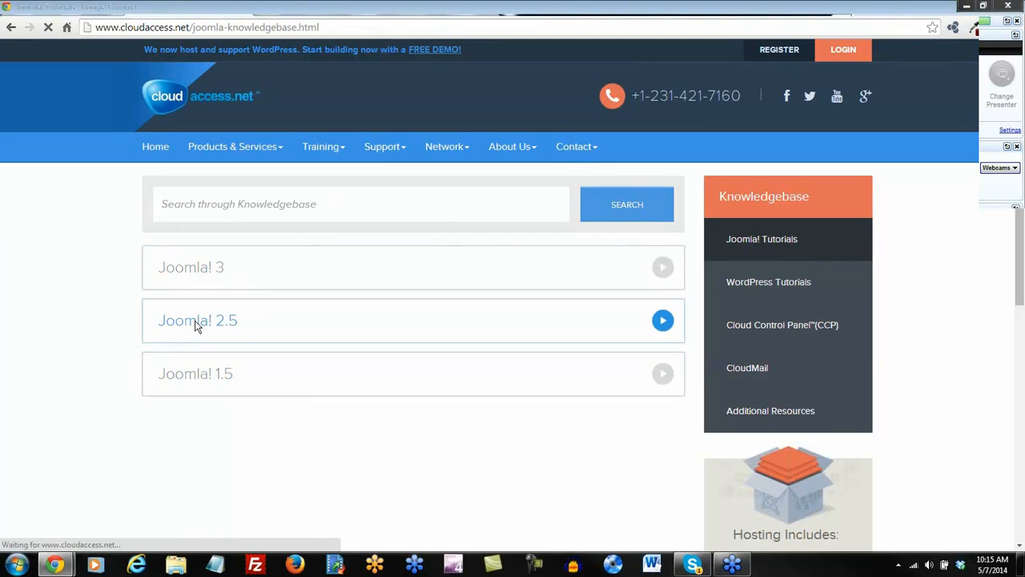
Open the Cloudbase 2.0 - Demo, Download & Install article under Cloudbase 2.0 Template.
{"action": "scroll", "coordinate": [91, 289], "scroll_direction": "down", "scroll_amount": 1}
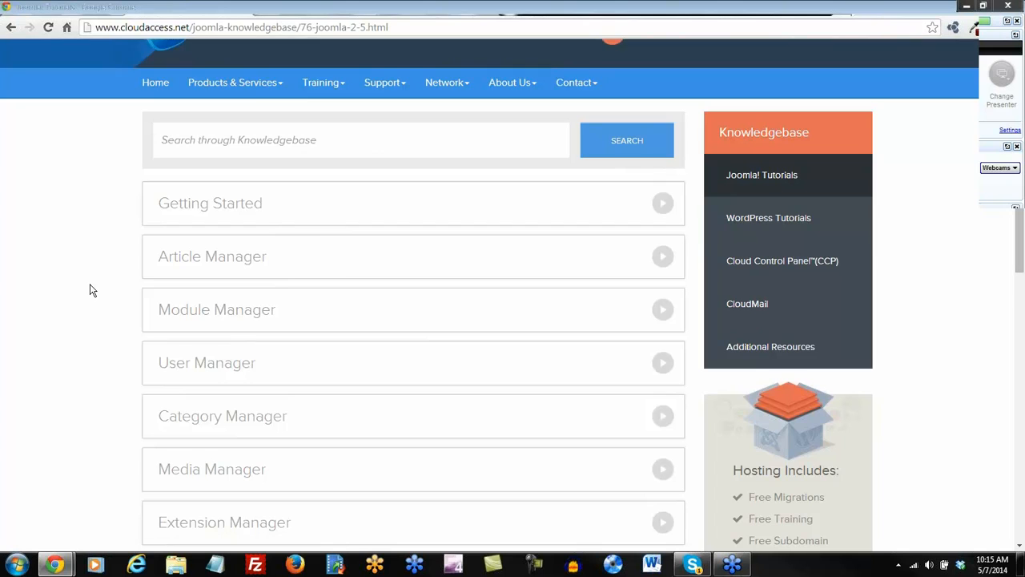
{"action": "scroll", "coordinate": [91, 290], "scroll_direction": "down", "scroll_amount": 1}
{"action": "scroll", "coordinate": [91, 290], "scroll_direction": "down", "scroll_amount": 1}
{"action": "scroll", "coordinate": [92, 289], "scroll_direction": "down", "scroll_amount": 1}
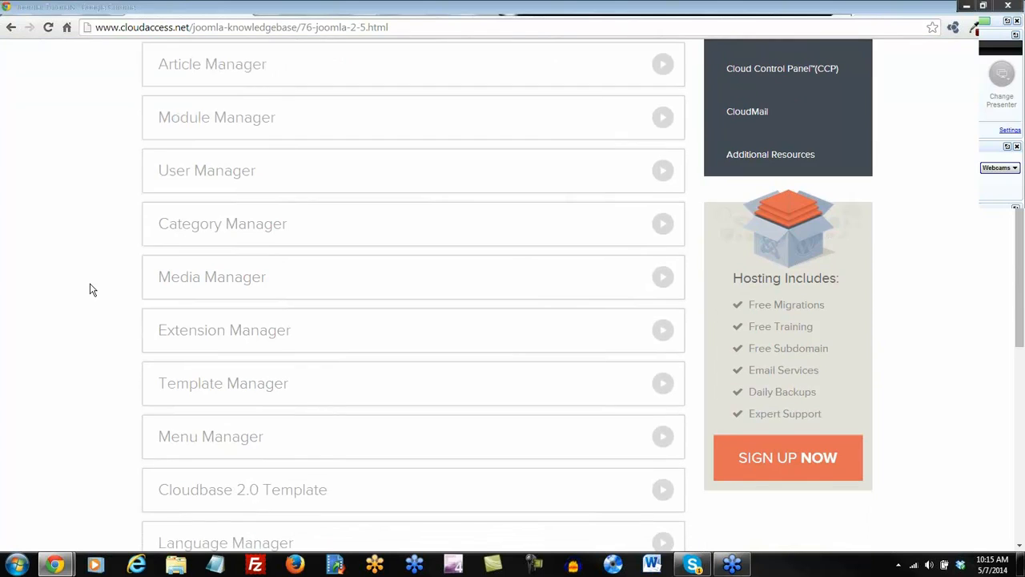
{"action": "scroll", "coordinate": [92, 290], "scroll_direction": "down", "scroll_amount": 2}
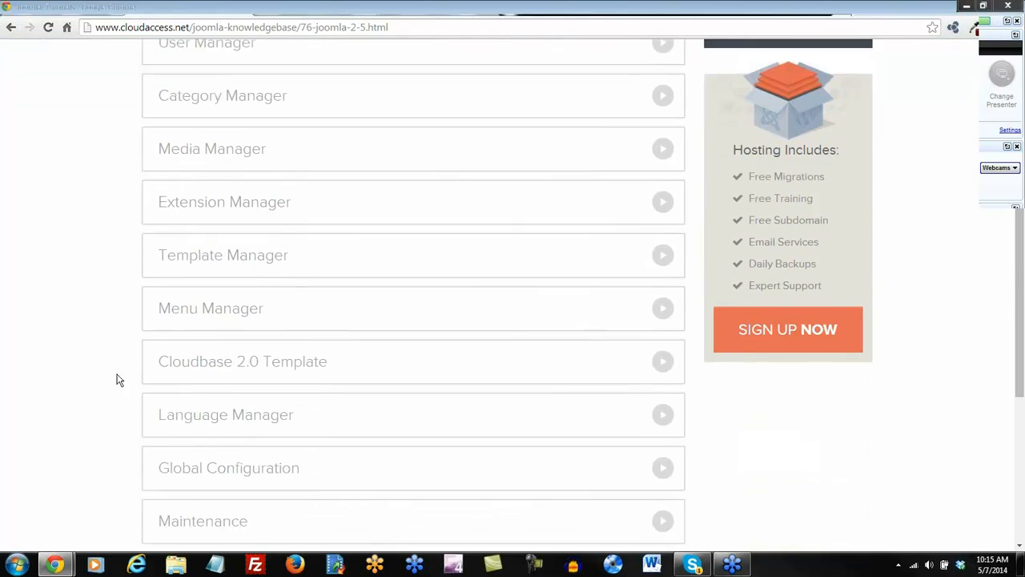
{"action": "left_click", "coordinate": [222, 371]}
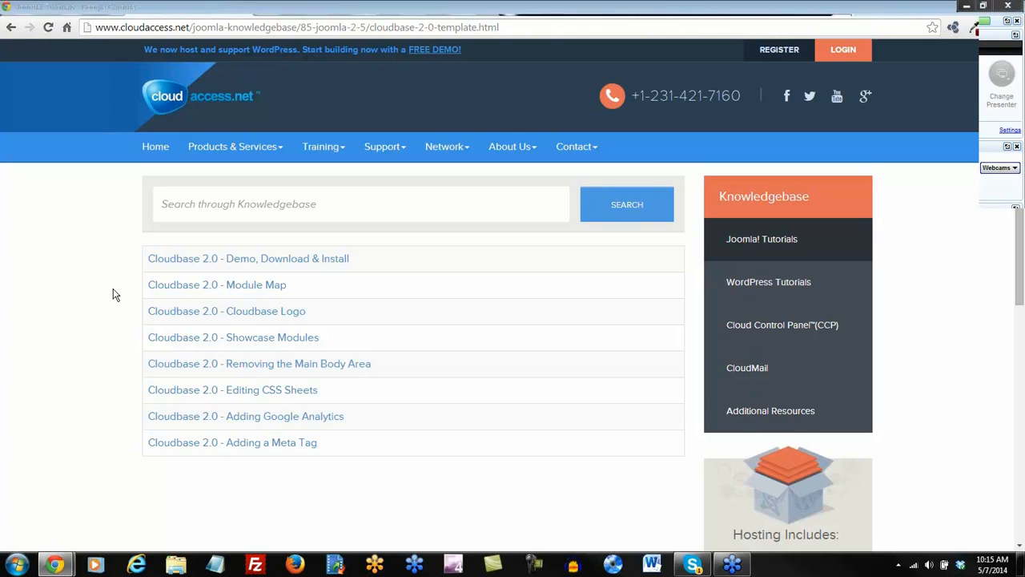
{"action": "left_click", "coordinate": [239, 264]}
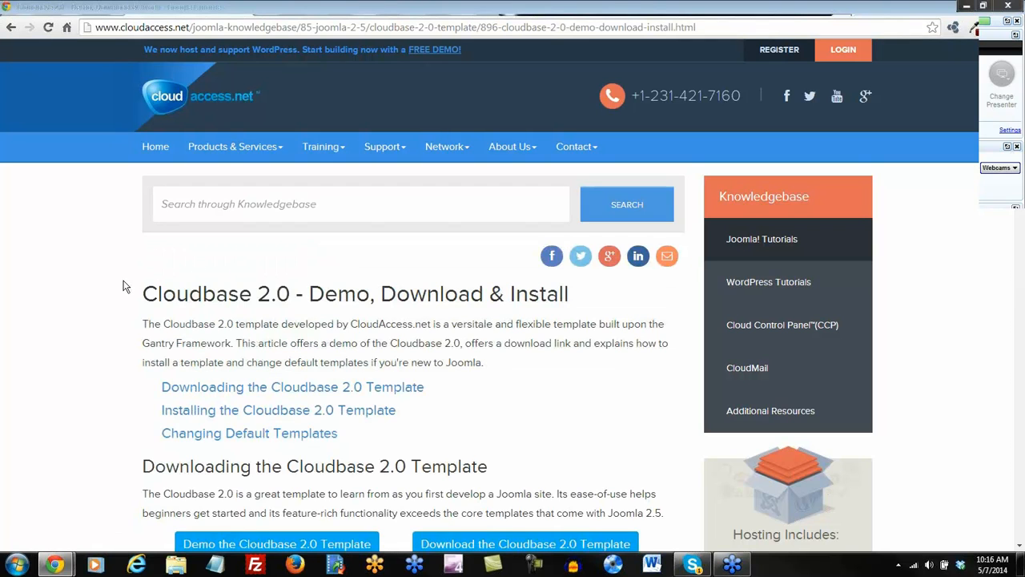
{"action": "scroll", "coordinate": [124, 286], "scroll_direction": "down", "scroll_amount": 3}
{"action": "scroll", "coordinate": [123, 286], "scroll_direction": "down", "scroll_amount": 2}
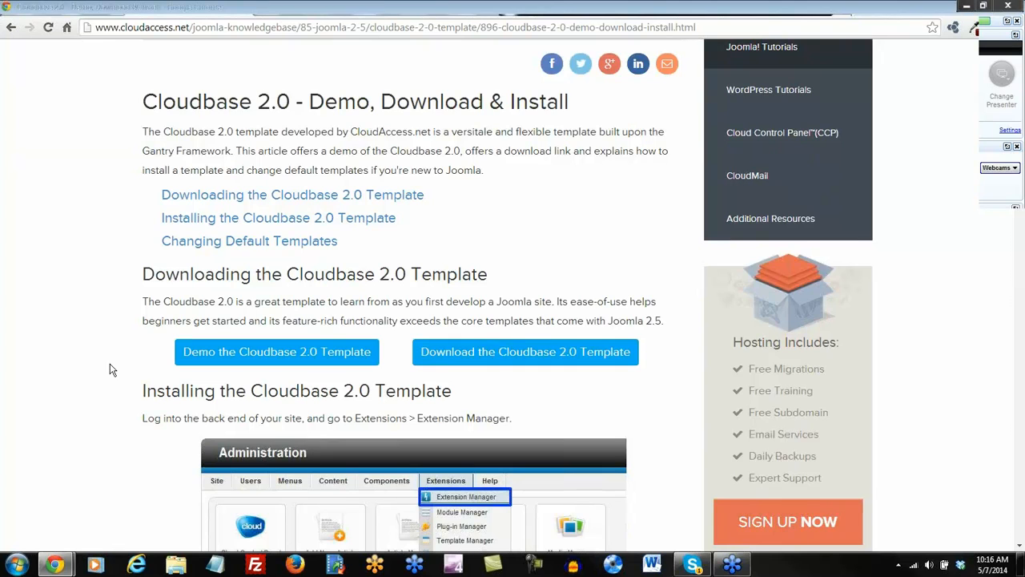
{"action": "scroll", "coordinate": [108, 369], "scroll_direction": "down", "scroll_amount": 2}
Open the Cloudbase 2.0 template demo site and scroll through its home page.
{"action": "left_click", "coordinate": [271, 295]}
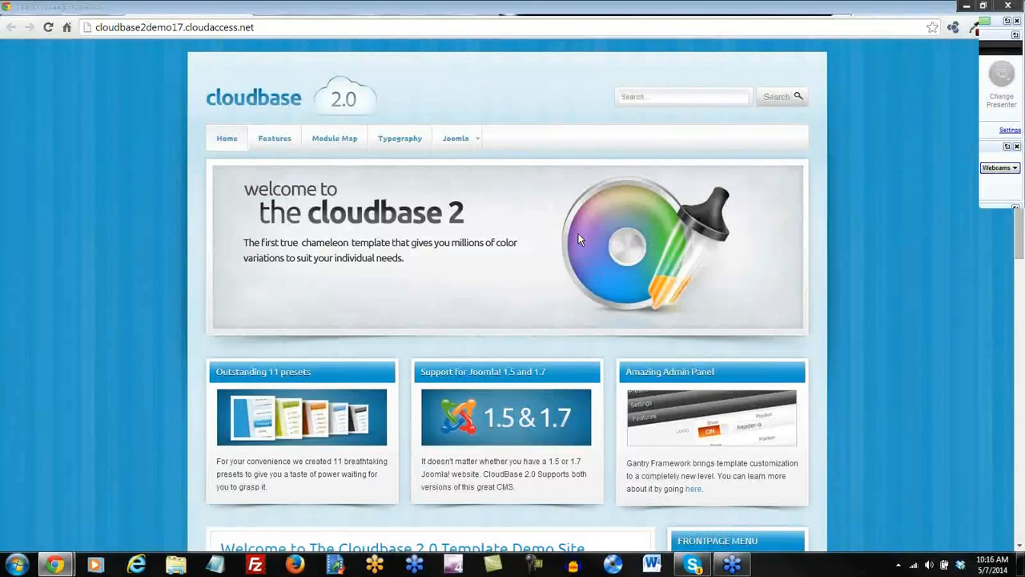
{"action": "scroll", "coordinate": [577, 233], "scroll_direction": "down", "scroll_amount": 1}
{"action": "scroll", "coordinate": [493, 314], "scroll_direction": "down", "scroll_amount": 1}
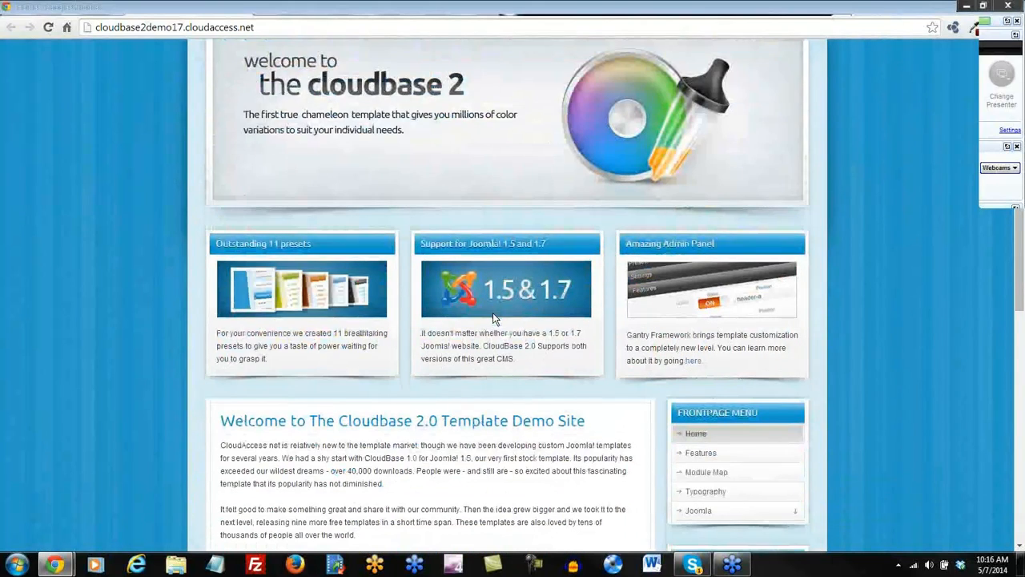
{"action": "scroll", "coordinate": [493, 314], "scroll_direction": "down", "scroll_amount": 5}
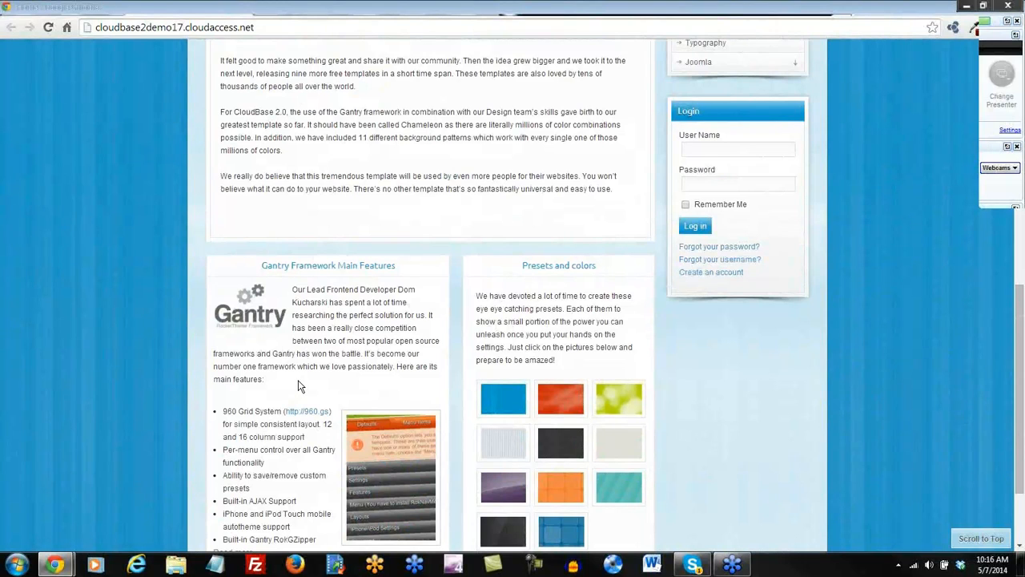
{"action": "scroll", "coordinate": [298, 383], "scroll_direction": "down", "scroll_amount": 1}
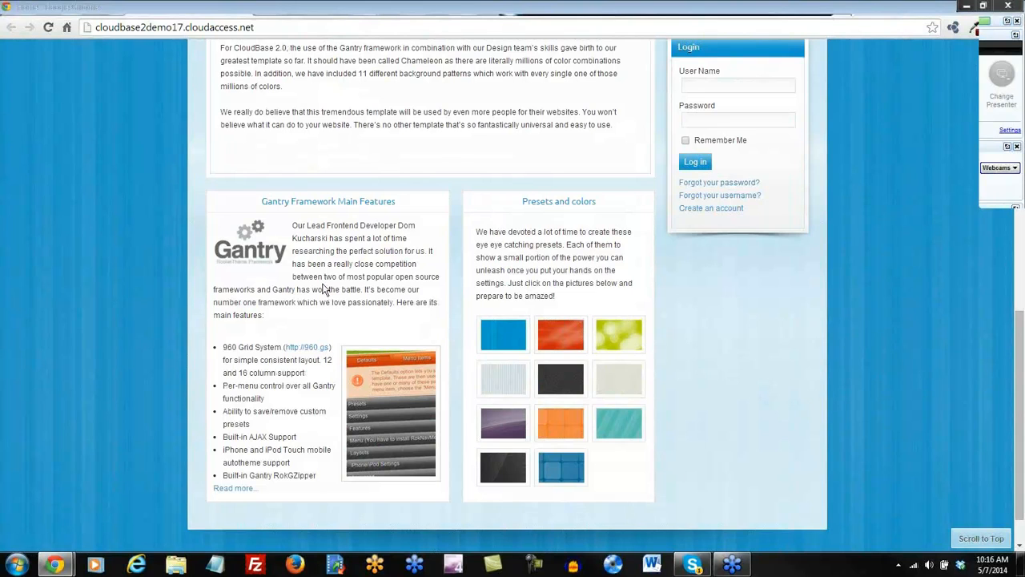
{"action": "scroll", "coordinate": [435, 292], "scroll_direction": "up", "scroll_amount": 3}
{"action": "scroll", "coordinate": [435, 293], "scroll_direction": "up", "scroll_amount": 5}
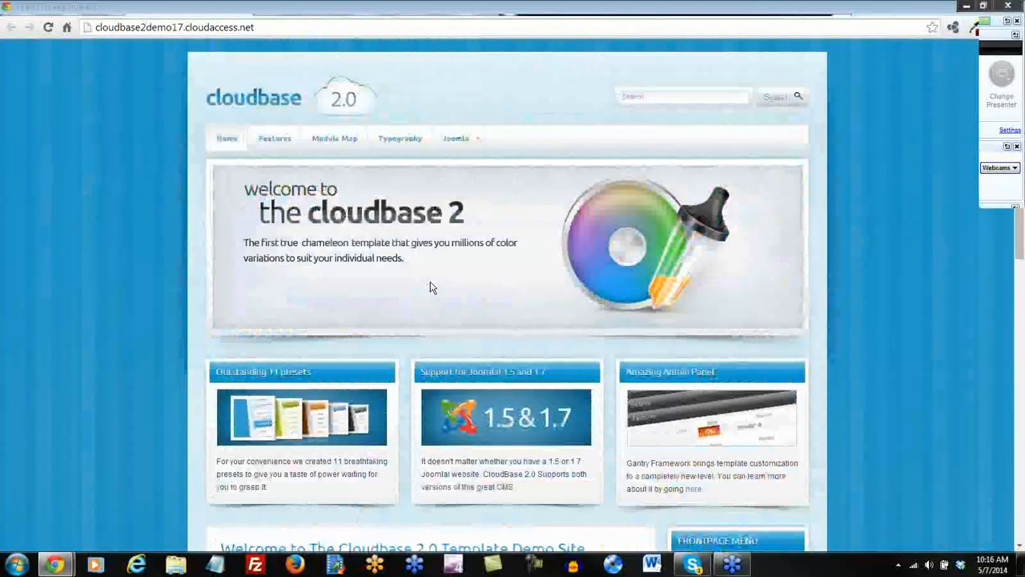
Browse the demo's Module Map of template positions, then go back to the download article.
{"action": "left_click", "coordinate": [335, 143]}
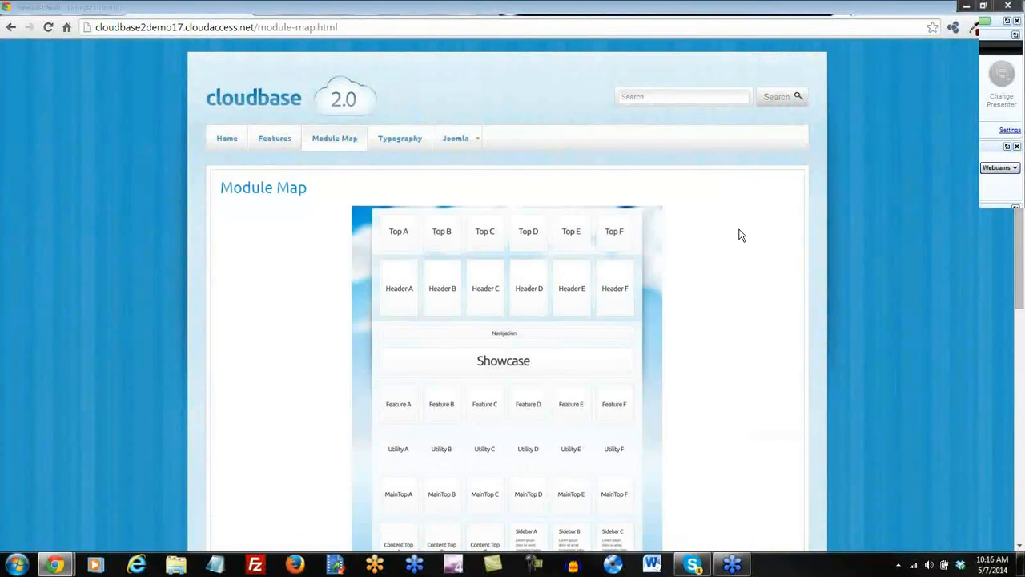
{"action": "left_click_drag", "start_coordinate": [1020, 227], "coordinate": [1021, 253]}
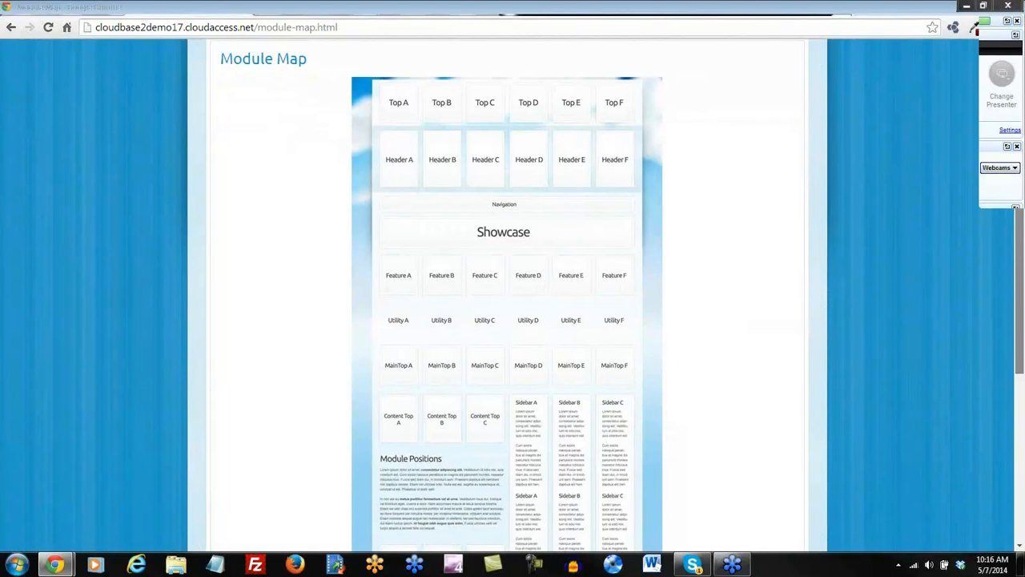
{"action": "scroll", "coordinate": [838, 292], "scroll_direction": "down", "scroll_amount": 1}
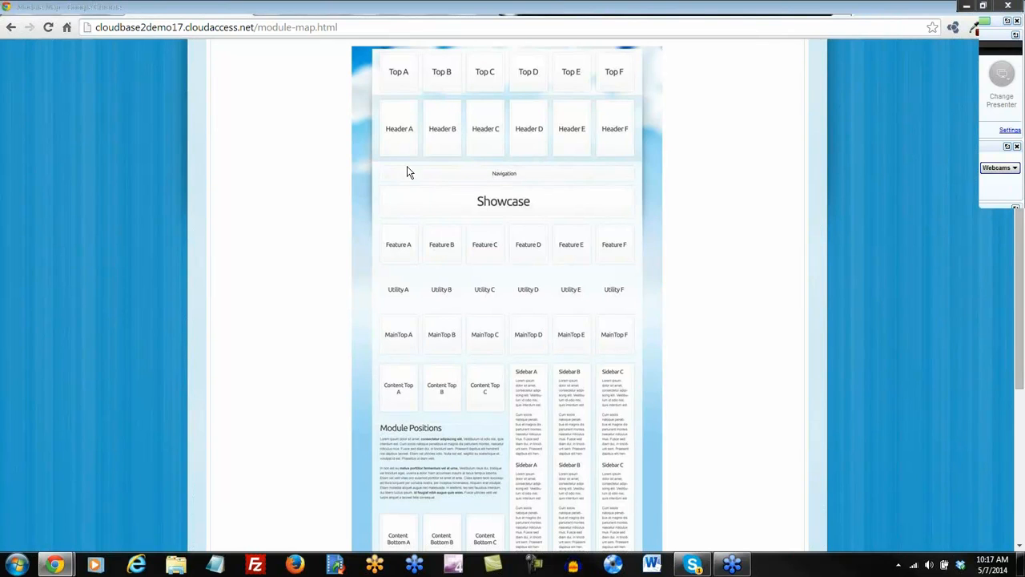
{"action": "scroll", "coordinate": [440, 302], "scroll_direction": "down", "scroll_amount": 1}
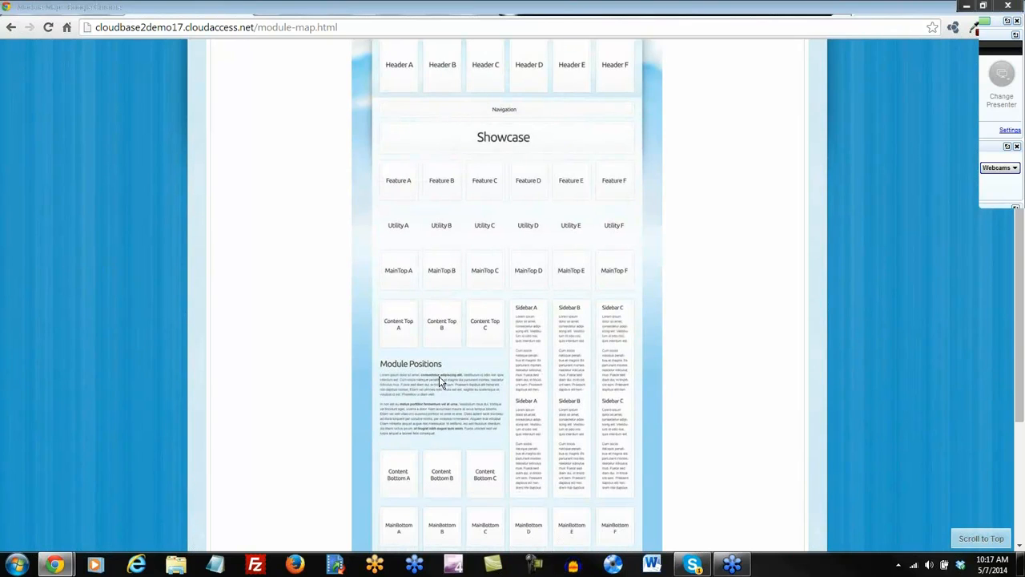
{"action": "scroll", "coordinate": [440, 378], "scroll_direction": "down", "scroll_amount": 3}
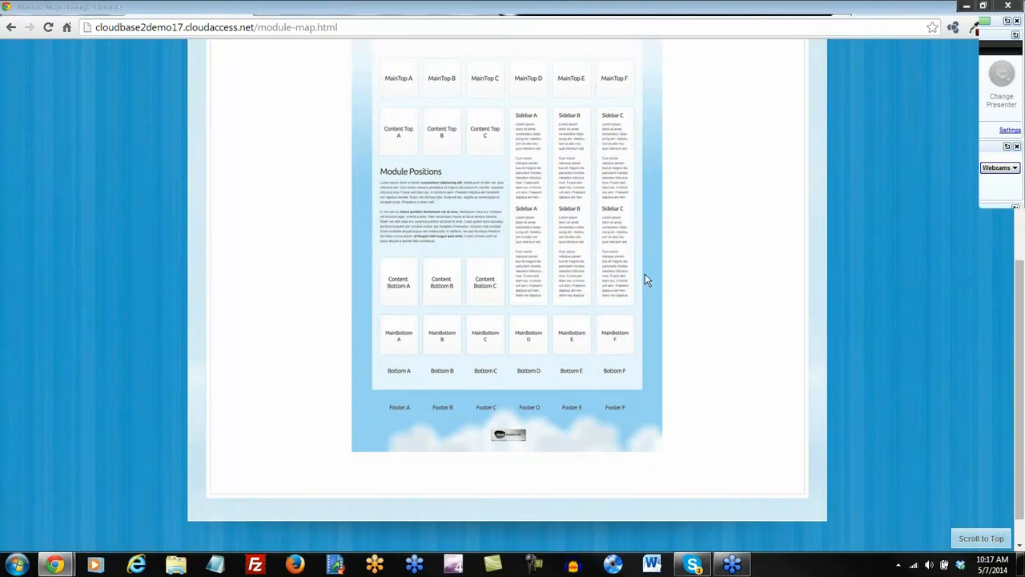
{"action": "scroll", "coordinate": [659, 280], "scroll_direction": "up", "scroll_amount": 5}
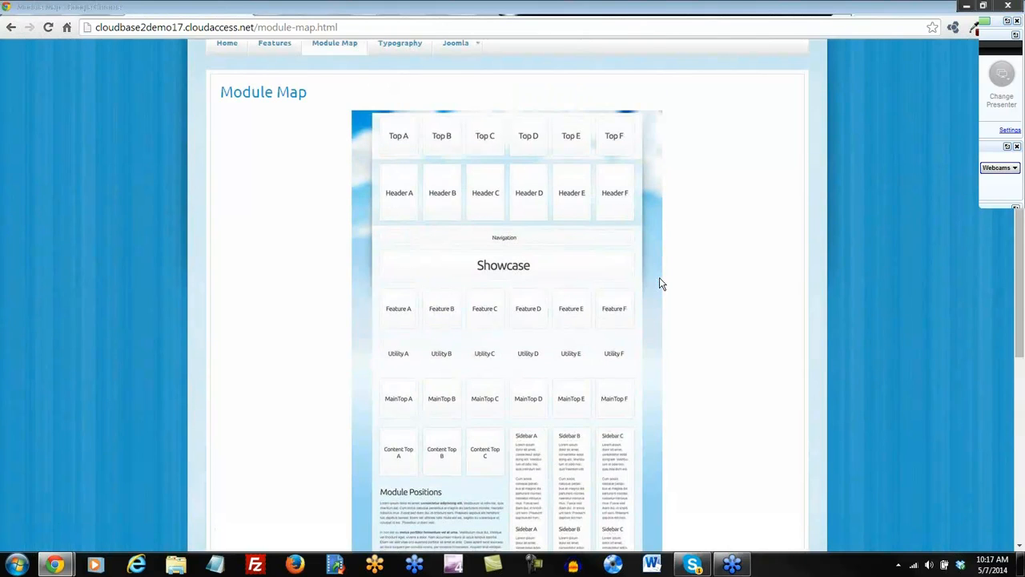
{"action": "left_click", "coordinate": [662, 9]}
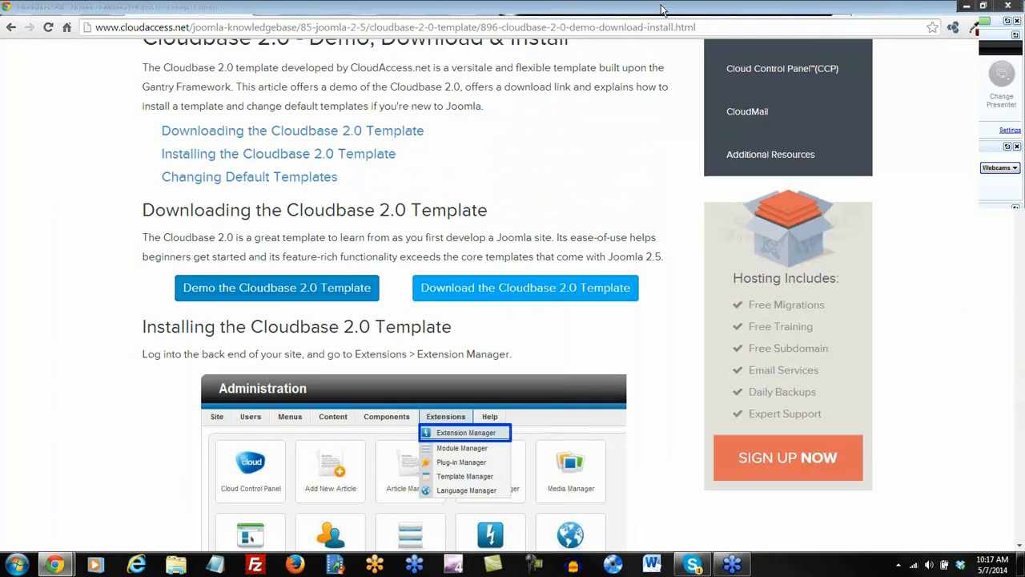
Download ca_cloudbase2_j25_budle.zip into Downloads, replacing the existing copy.
{"action": "left_click", "coordinate": [531, 291]}
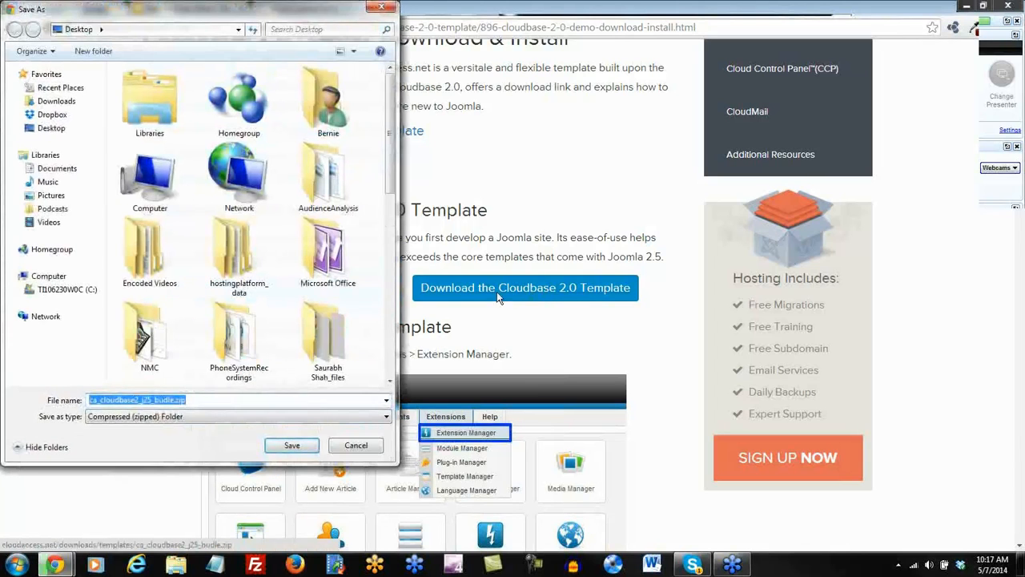
{"action": "left_click", "coordinate": [193, 402]}
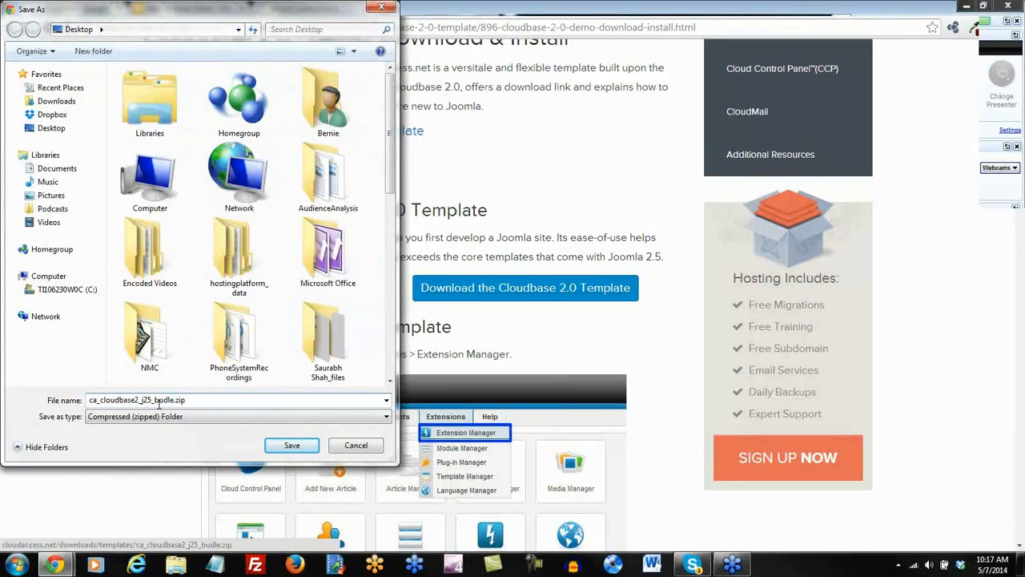
{"action": "left_click_drag", "start_coordinate": [185, 399], "coordinate": [176, 402]}
{"action": "left_click", "coordinate": [205, 401]}
{"action": "left_click", "coordinate": [54, 100]}
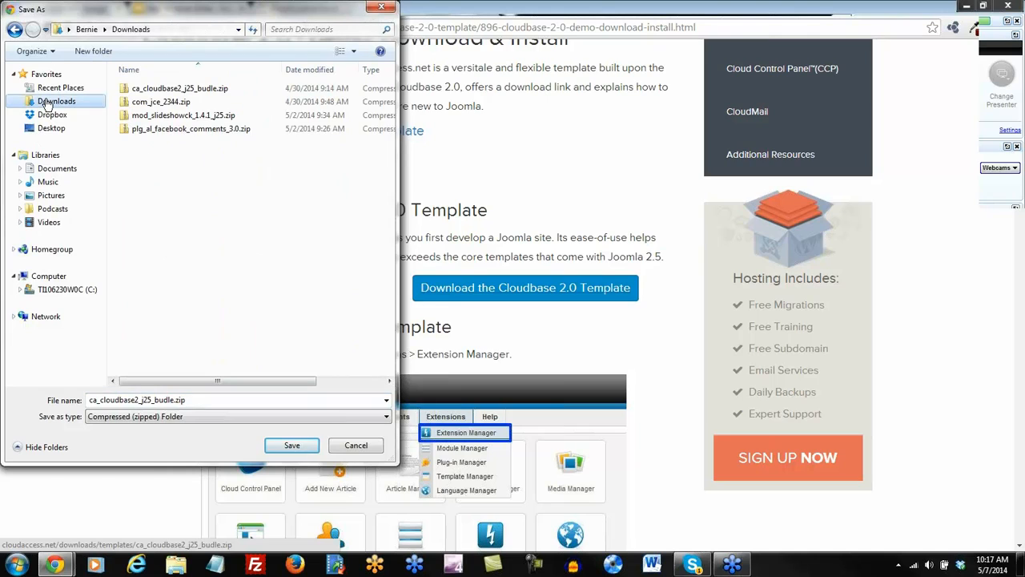
{"action": "left_click", "coordinate": [291, 447]}
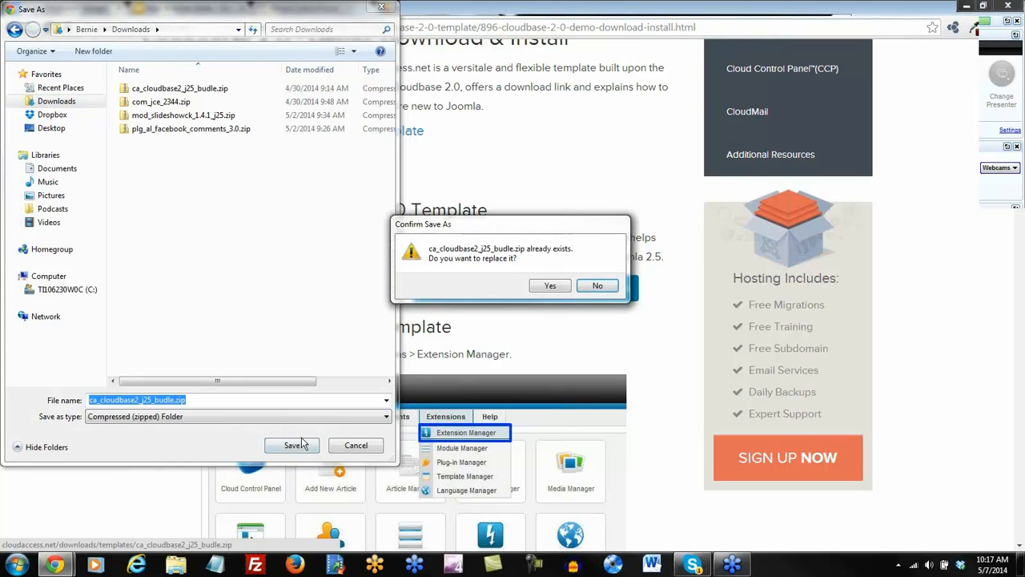
{"action": "left_click", "coordinate": [547, 286]}
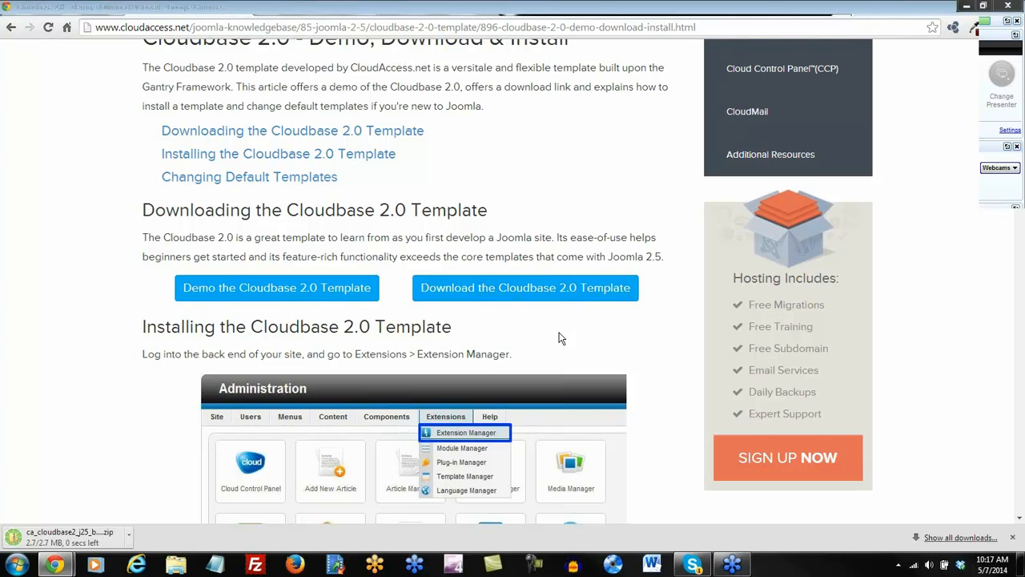
In the admin tab, go to the Control Panel, then Extensions > Extension Manager's Install page.
{"action": "left_click", "coordinate": [456, 9]}
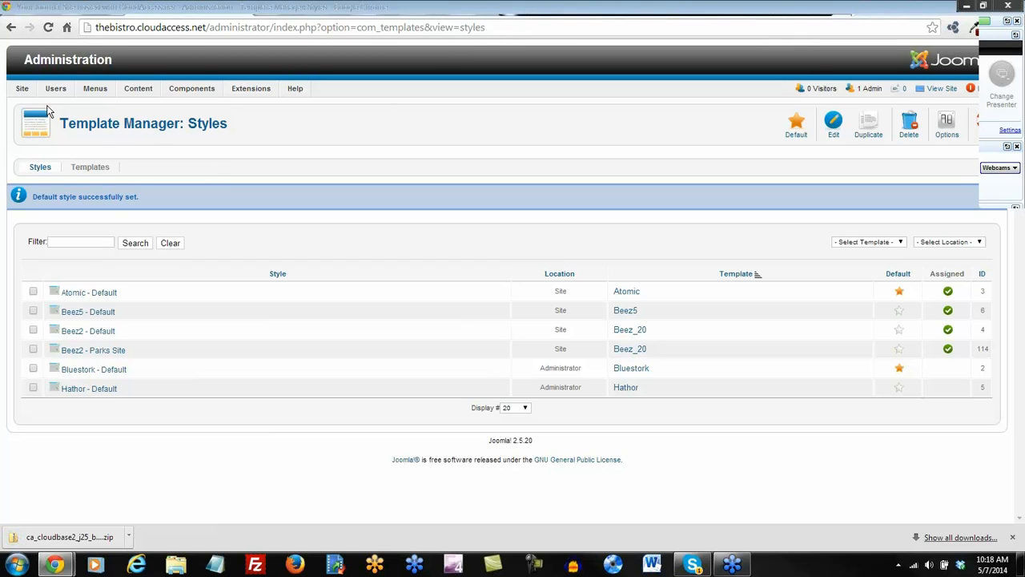
{"action": "mouse_move", "coordinate": [24, 92]}
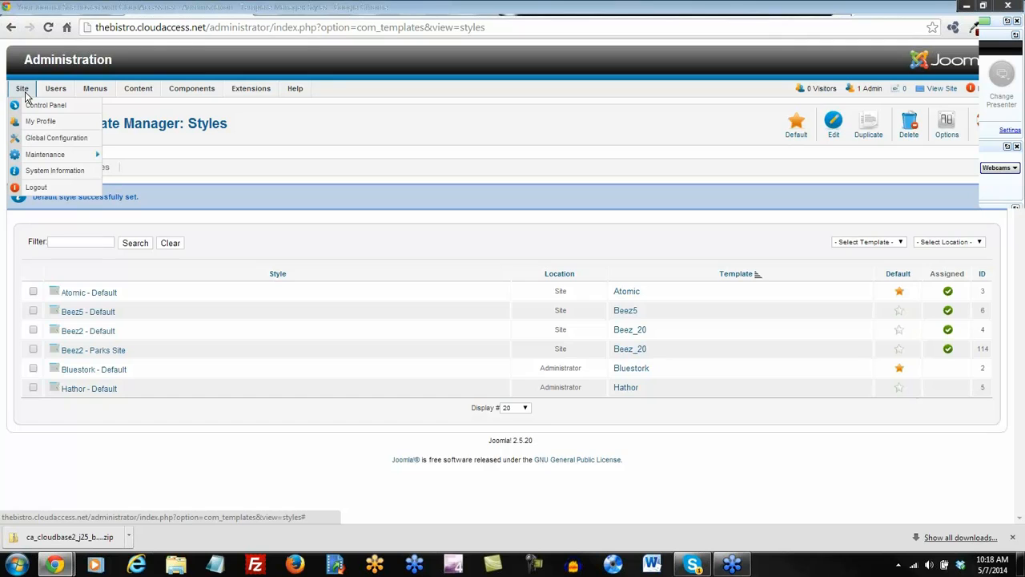
{"action": "left_click", "coordinate": [74, 112]}
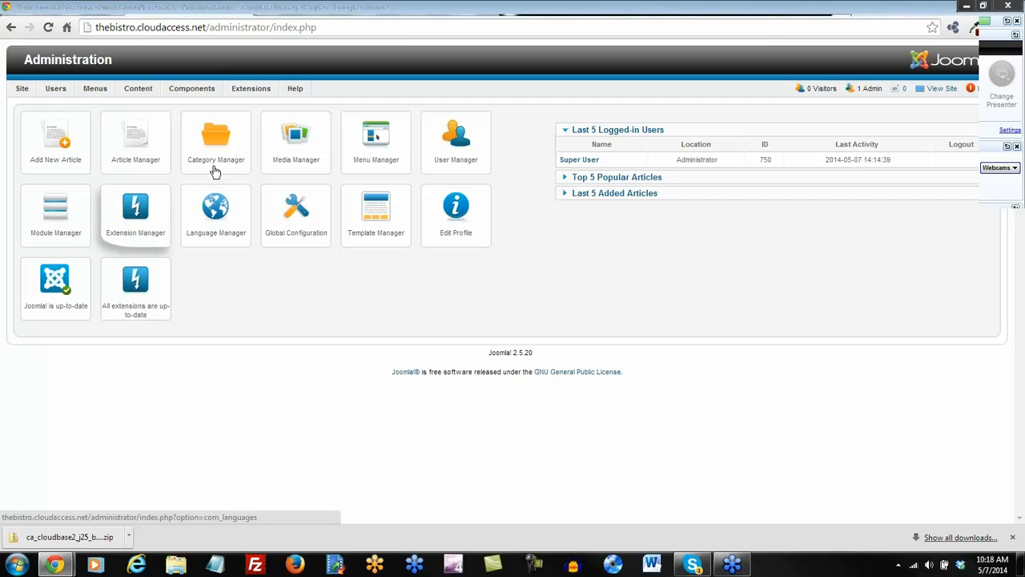
{"action": "mouse_move", "coordinate": [248, 89]}
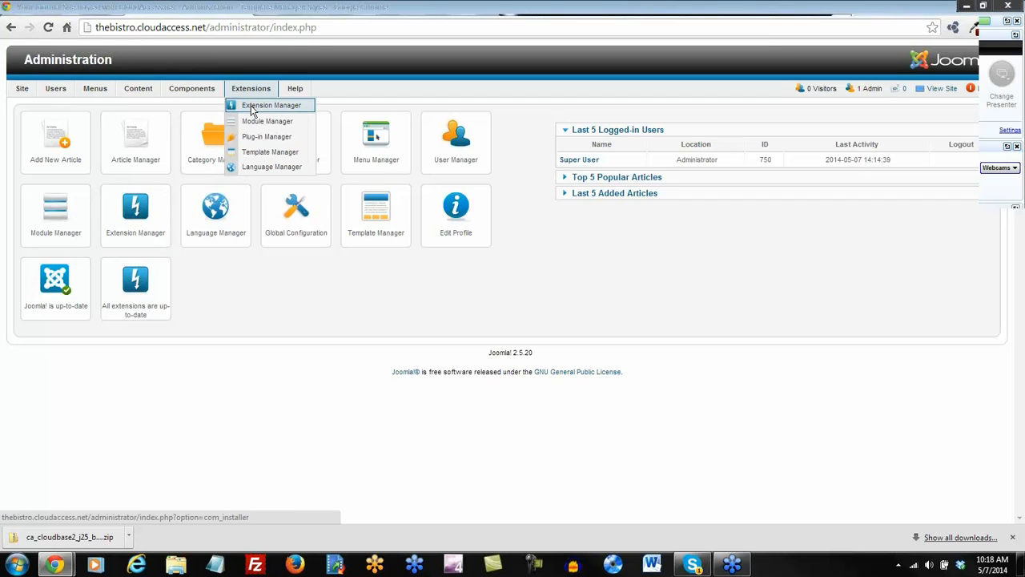
{"action": "left_click", "coordinate": [253, 108]}
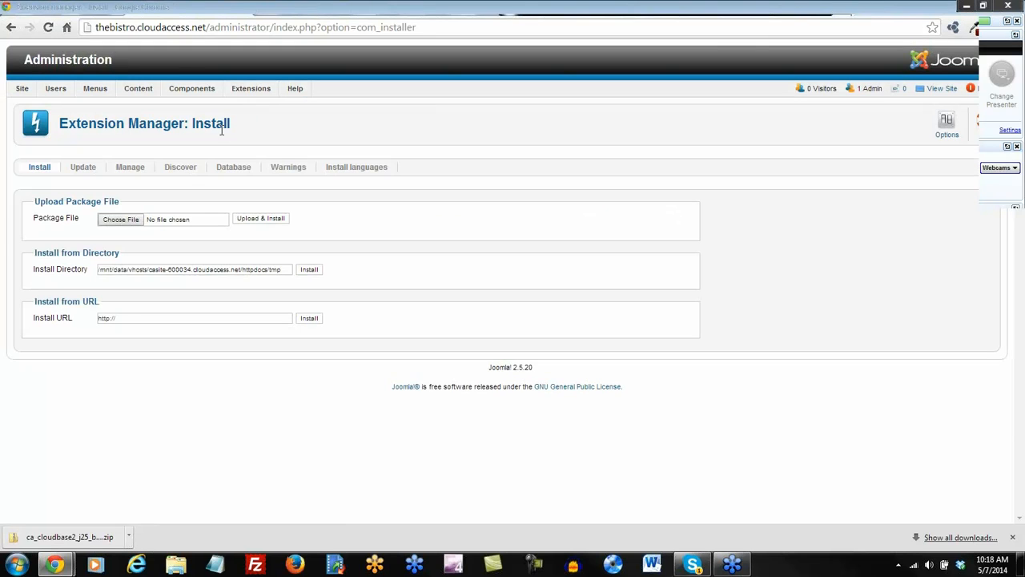
Upload and install ca_cloudbase2_j25_budle.zip from the Downloads folder.
{"action": "left_click", "coordinate": [113, 224]}
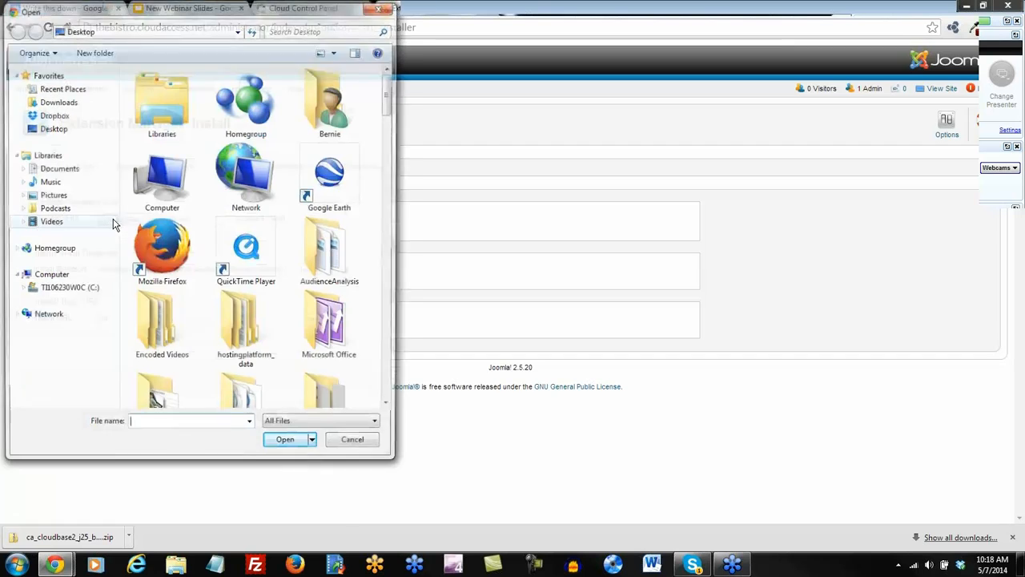
{"action": "left_click", "coordinate": [64, 103]}
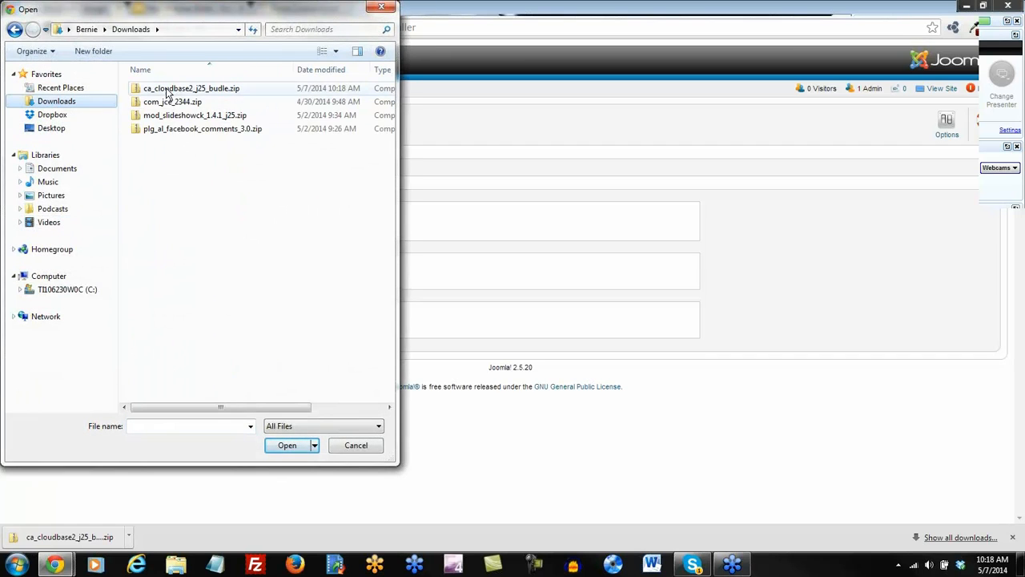
{"action": "double_click", "coordinate": [178, 89]}
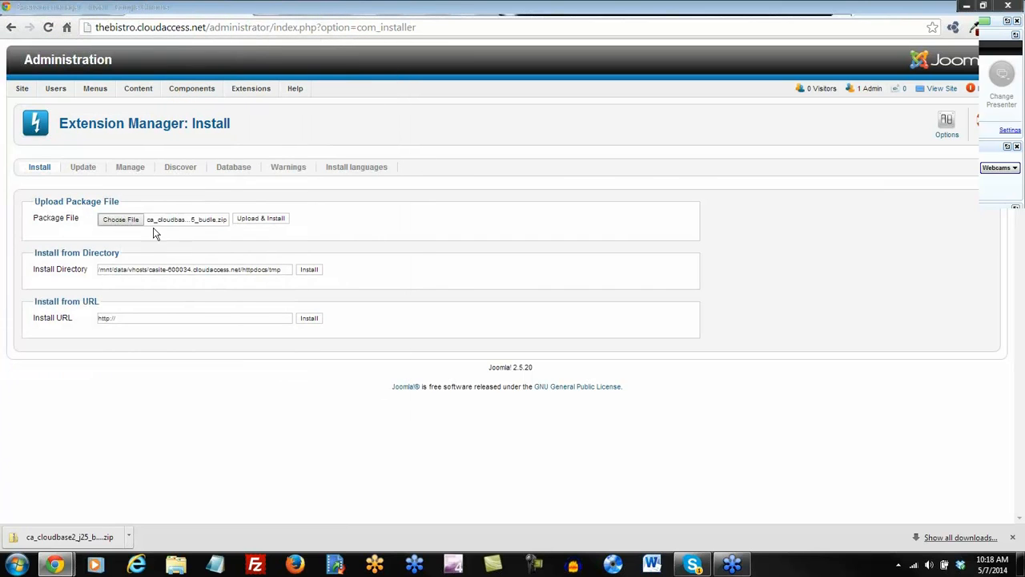
{"action": "left_click", "coordinate": [255, 223]}
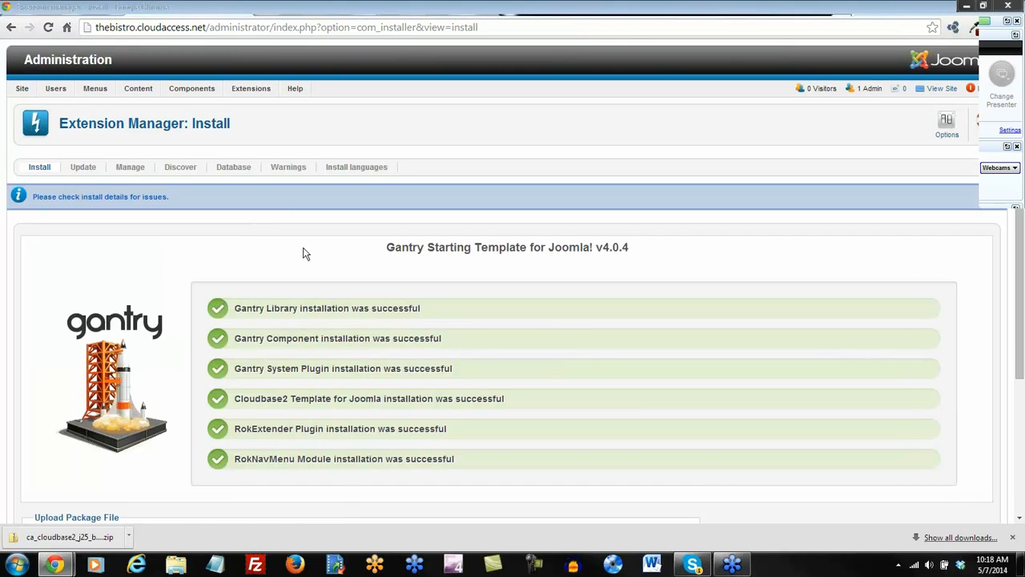
Review the install results and reload the site's front end.
{"action": "scroll", "coordinate": [602, 371], "scroll_direction": "down", "scroll_amount": 2}
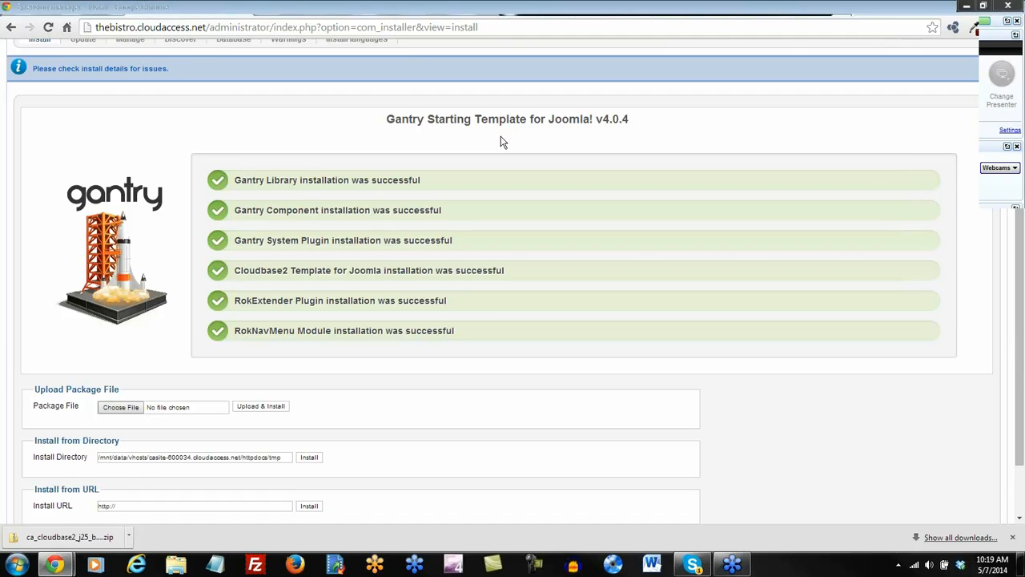
{"action": "scroll", "coordinate": [503, 141], "scroll_direction": "up", "scroll_amount": 1}
{"action": "scroll", "coordinate": [503, 142], "scroll_direction": "up", "scroll_amount": 1}
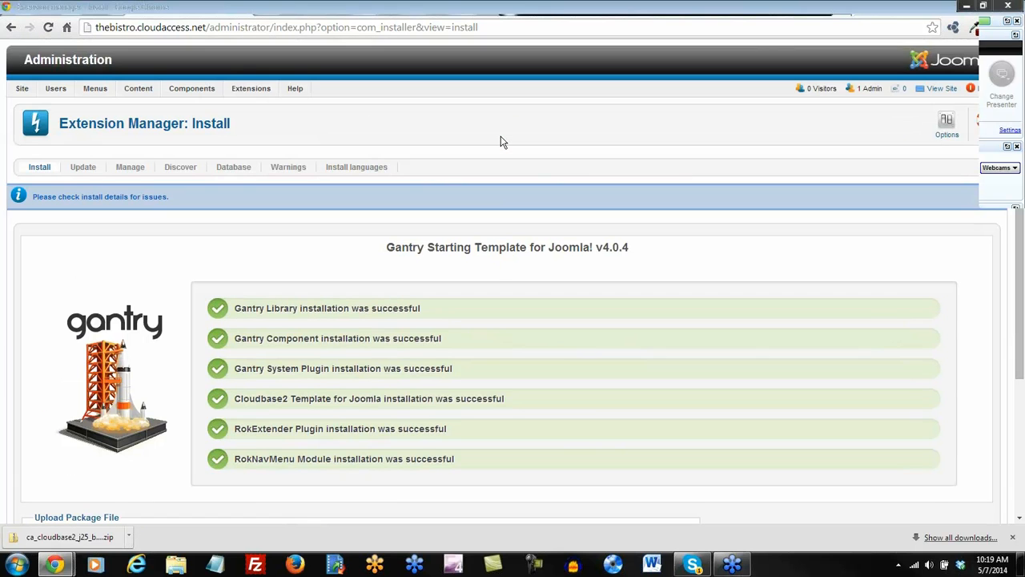
{"action": "left_click", "coordinate": [537, 15]}
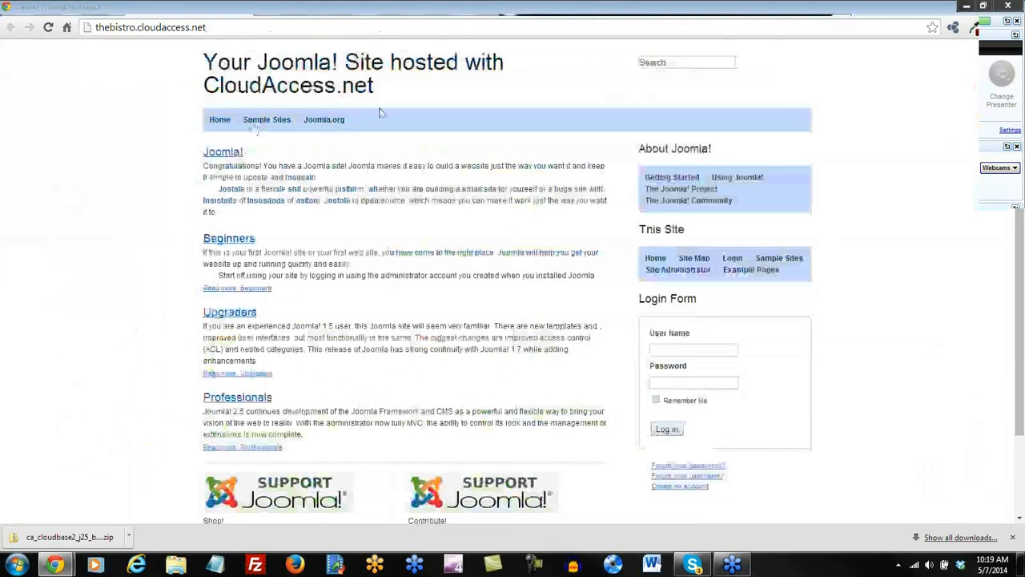
{"action": "left_click", "coordinate": [48, 28]}
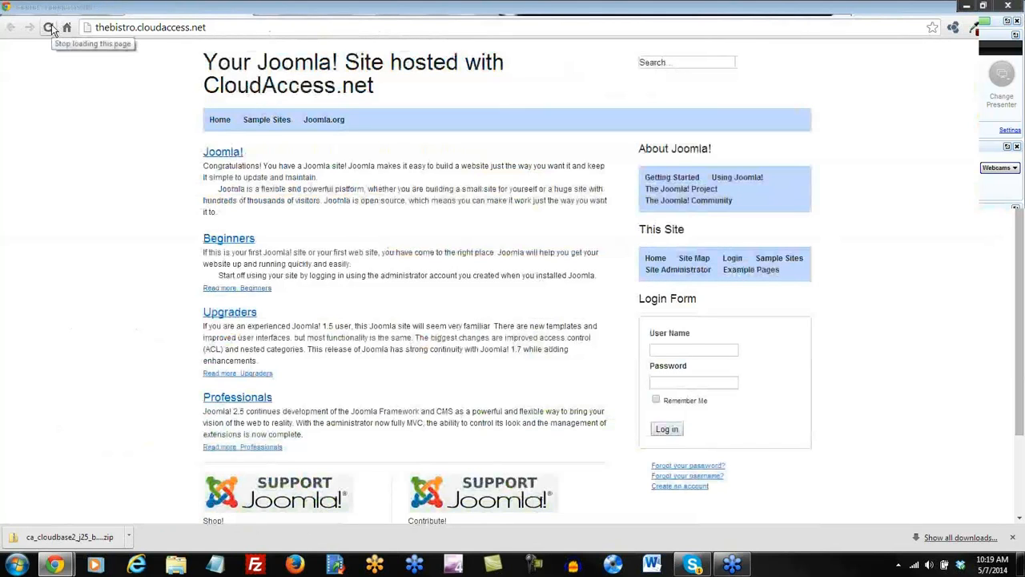
Return to the admin tab and go to Site > Control Panel.
{"action": "left_click", "coordinate": [412, 14]}
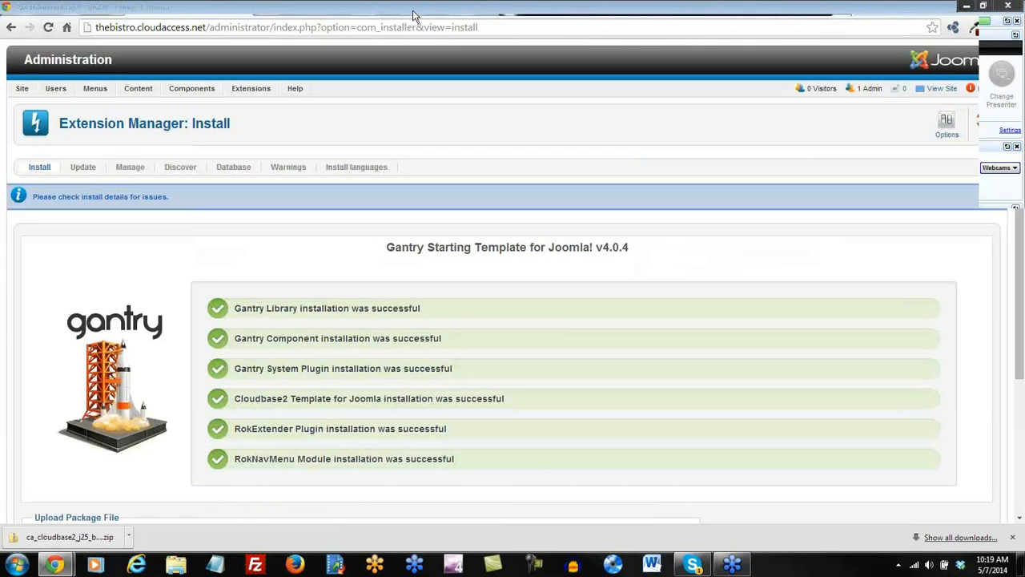
{"action": "mouse_move", "coordinate": [254, 89]}
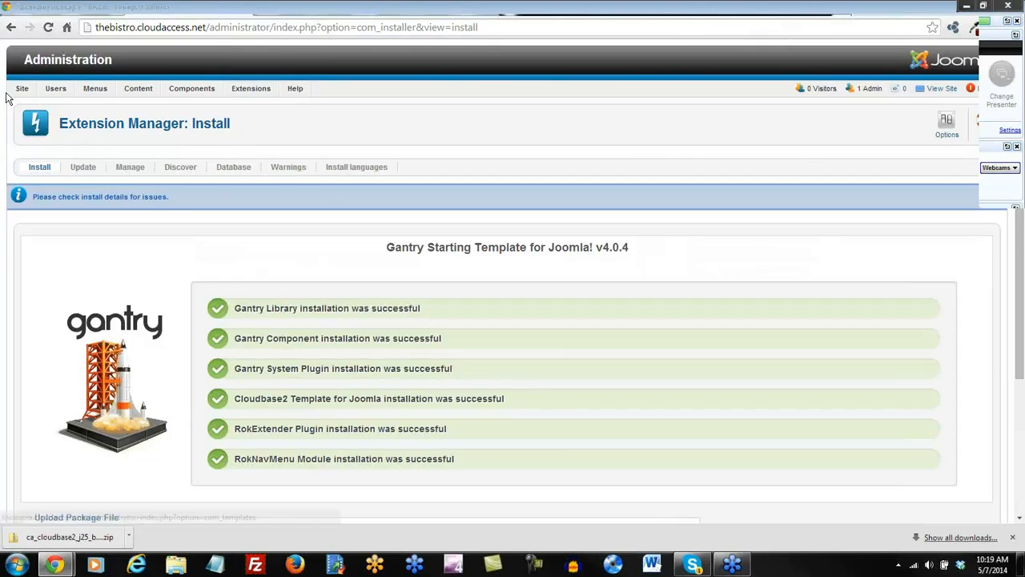
{"action": "mouse_move", "coordinate": [18, 89]}
{"action": "left_click", "coordinate": [30, 109]}
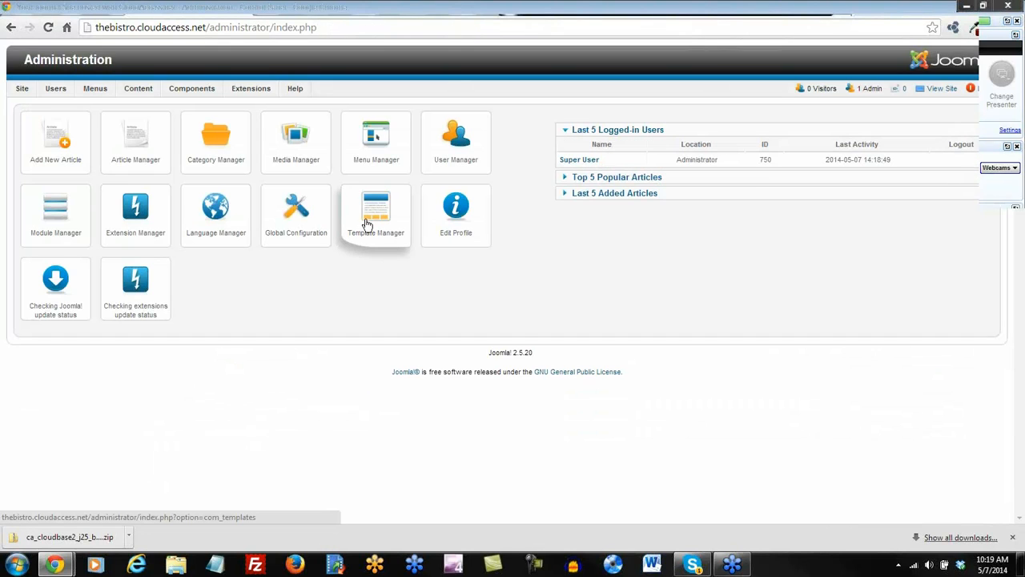
In Template Manager, star ca_cloudbase2_j25 - Default as the default style, then view the front end.
{"action": "left_click", "coordinate": [367, 224]}
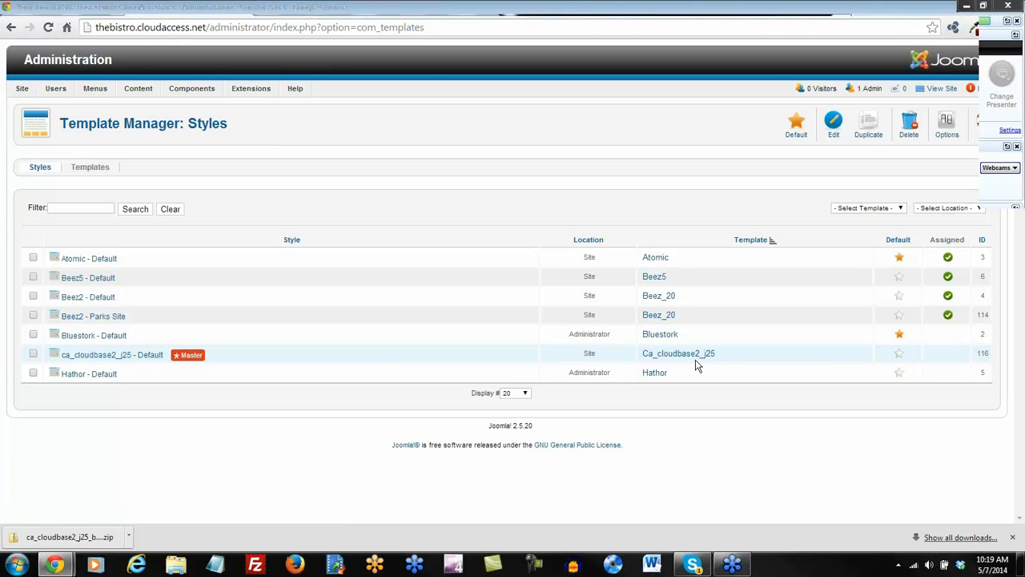
{"action": "left_click", "coordinate": [898, 356]}
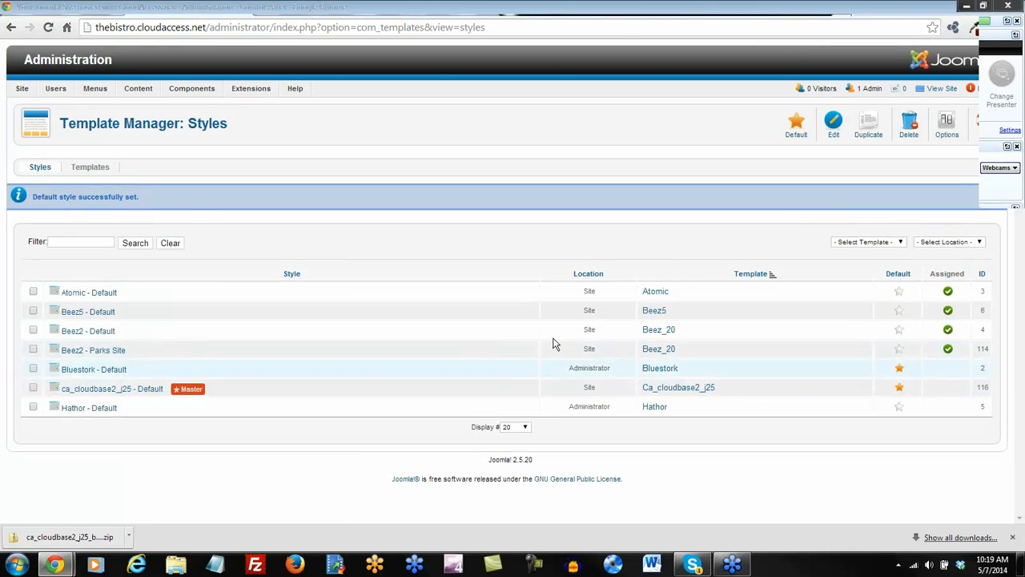
{"action": "left_click", "coordinate": [549, 6]}
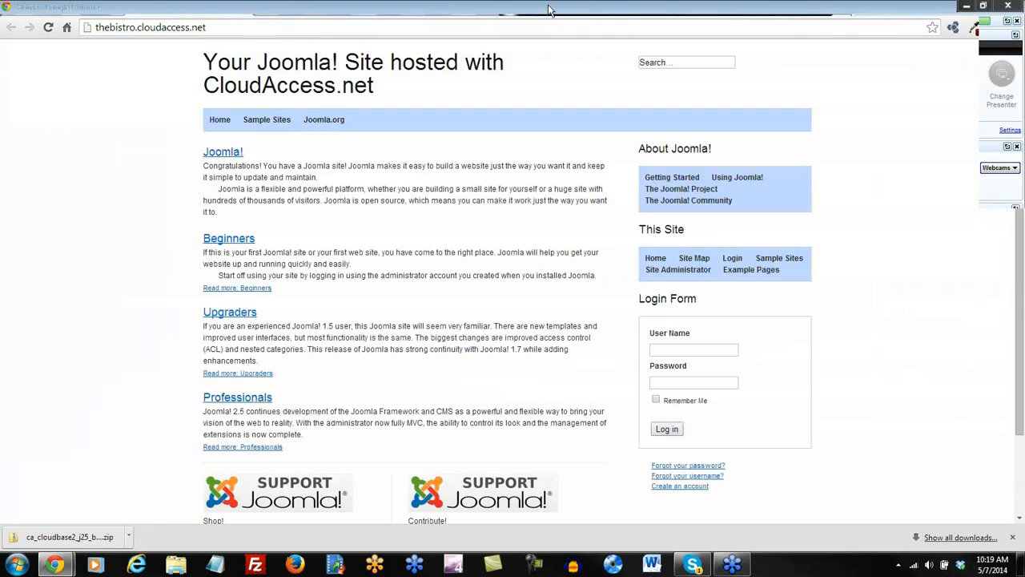
Reload the front page to check the Cloudbase 2.0 look, then go back to Template Manager: Styles.
{"action": "left_click", "coordinate": [50, 28]}
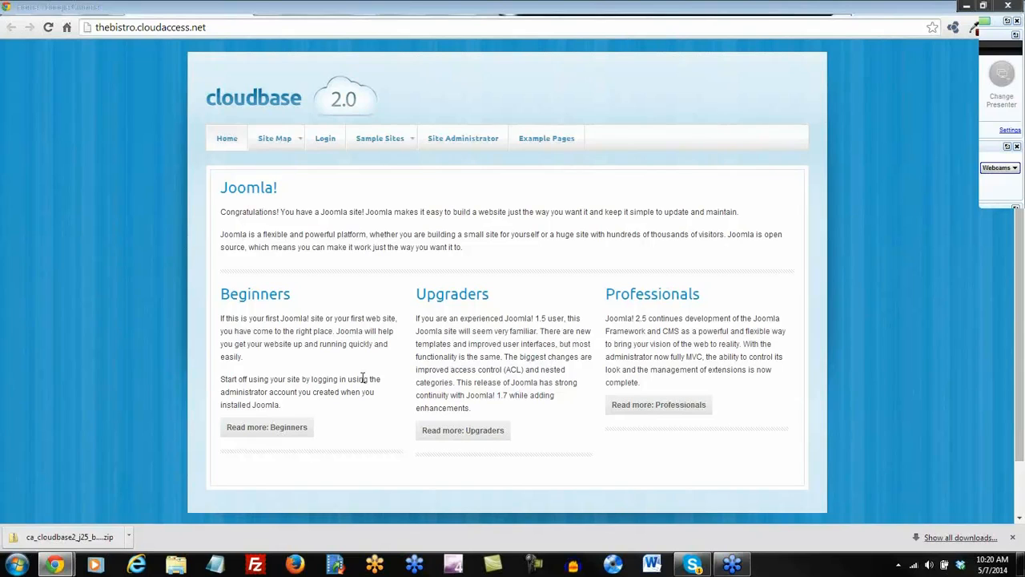
{"action": "left_click", "coordinate": [423, 11]}
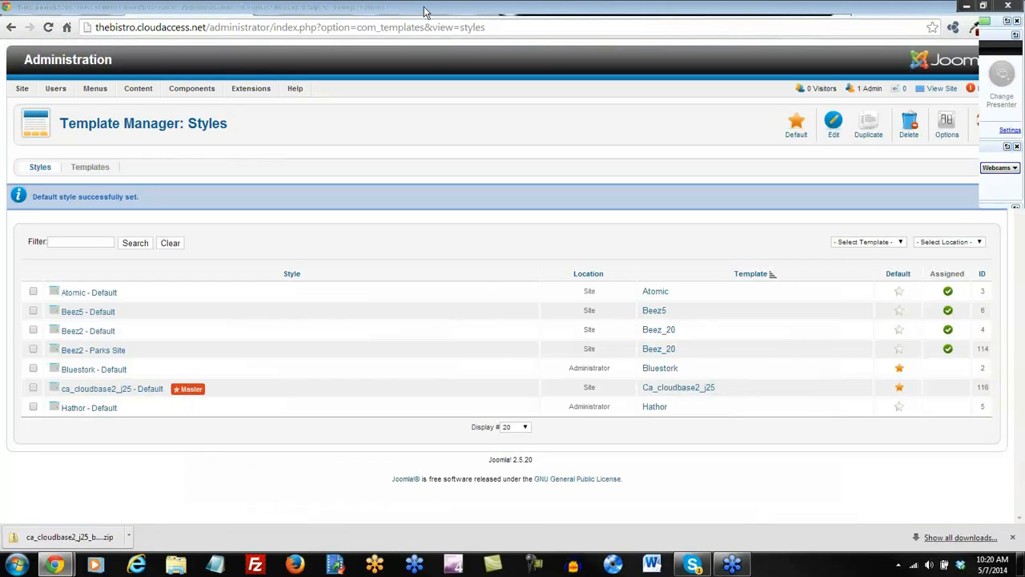
Open ca_cloudbase2_j25 - Default in the Gantry editor and show its Style tab.
{"action": "left_click", "coordinate": [113, 391]}
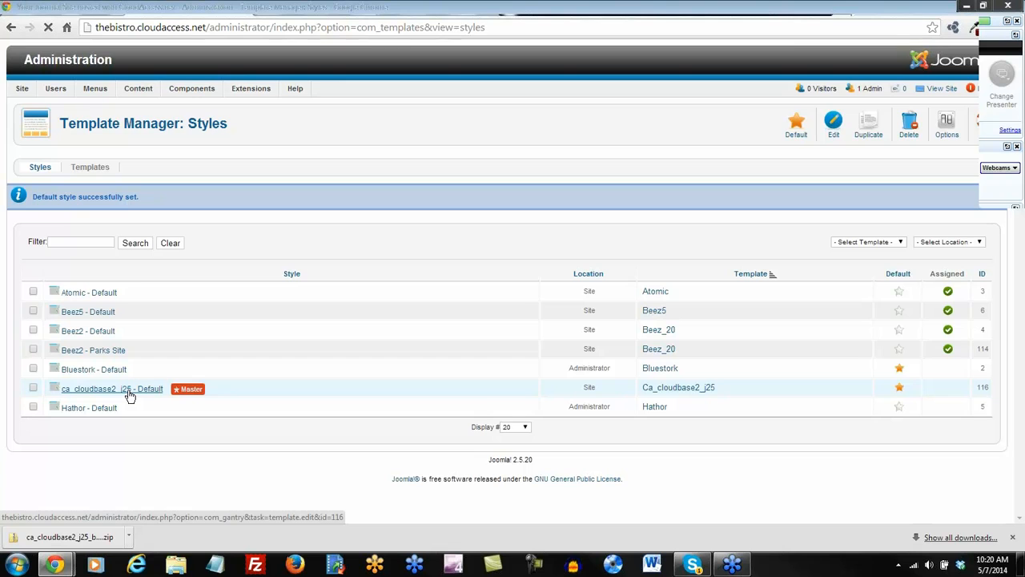
{"action": "left_click", "coordinate": [129, 395]}
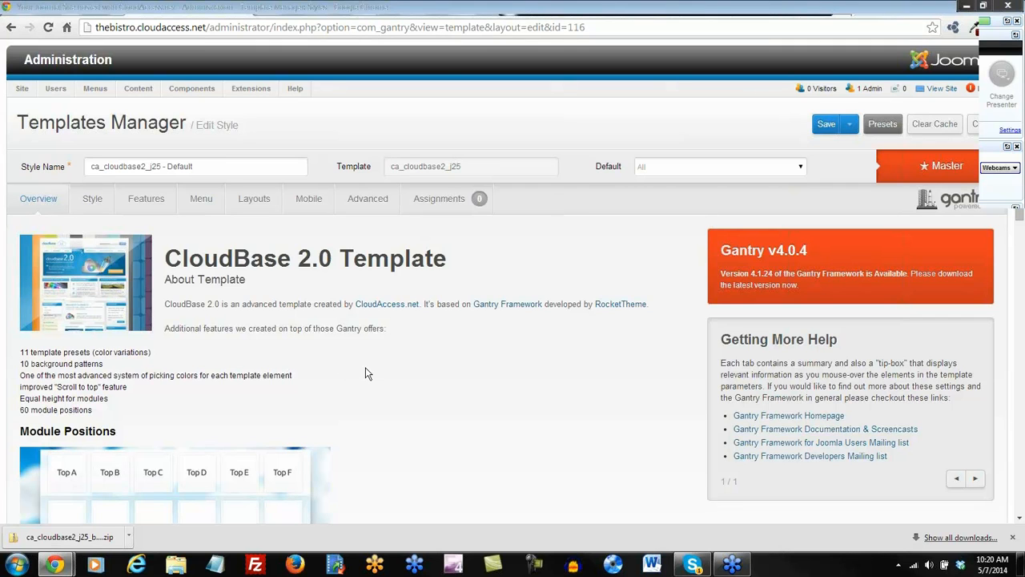
{"action": "scroll", "coordinate": [365, 372], "scroll_direction": "down", "scroll_amount": 3}
{"action": "scroll", "coordinate": [362, 373], "scroll_direction": "up", "scroll_amount": 3}
{"action": "left_click", "coordinate": [94, 201]}
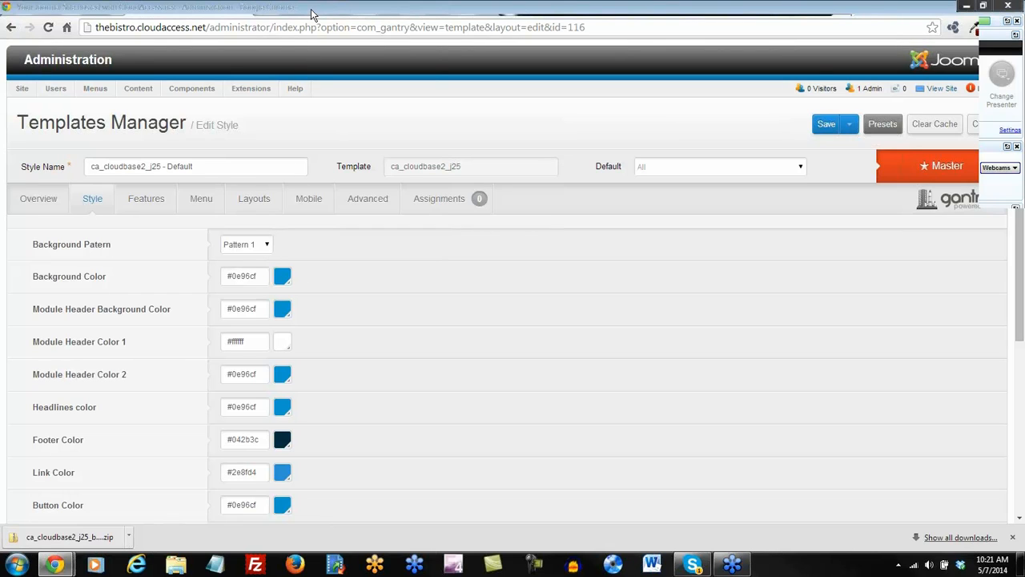
Set the background pattern to Pattern 2, save, and preview it on the front page.
{"action": "left_click", "coordinate": [548, 13]}
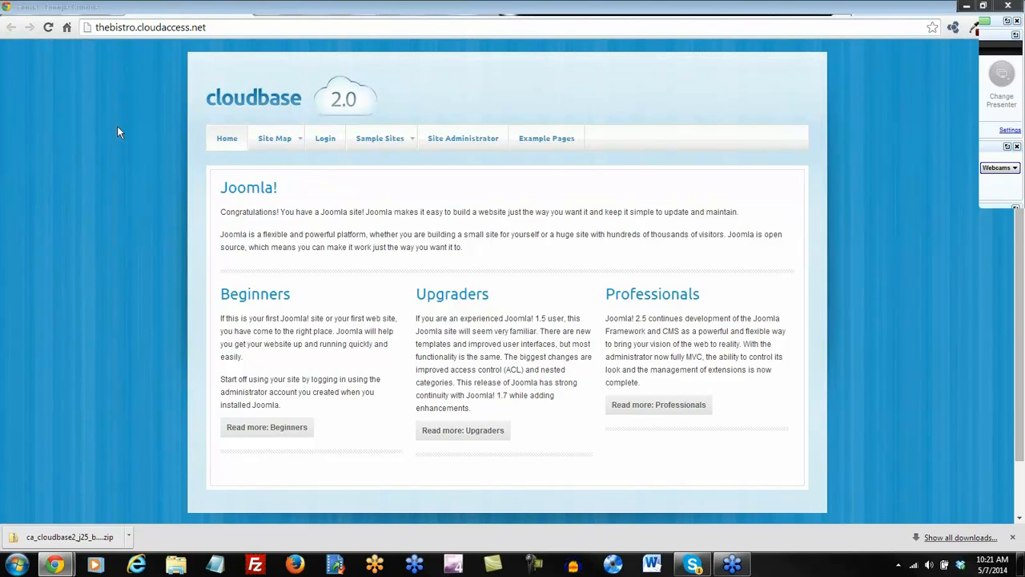
{"action": "left_click", "coordinate": [455, 7]}
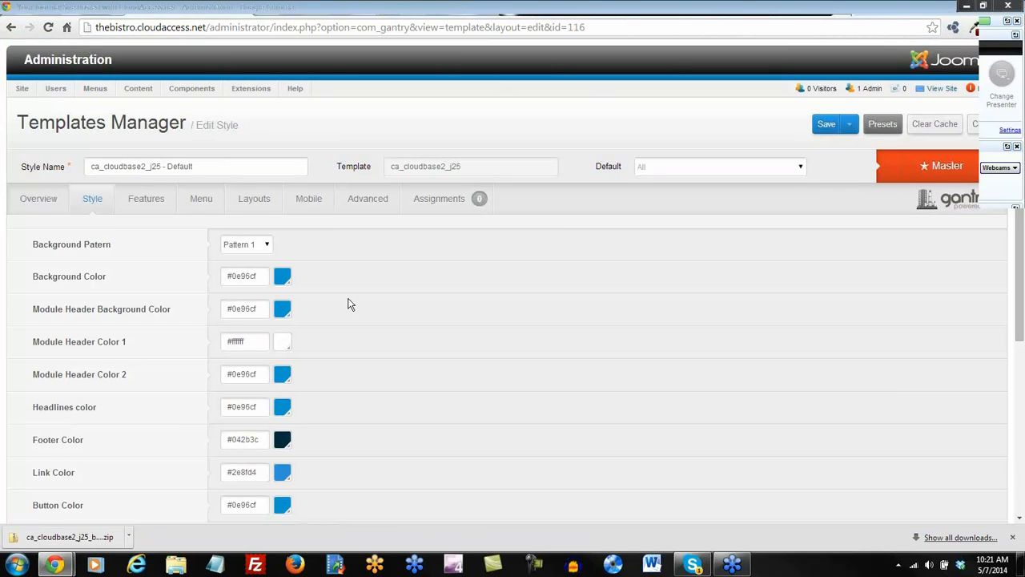
{"action": "left_click", "coordinate": [265, 245]}
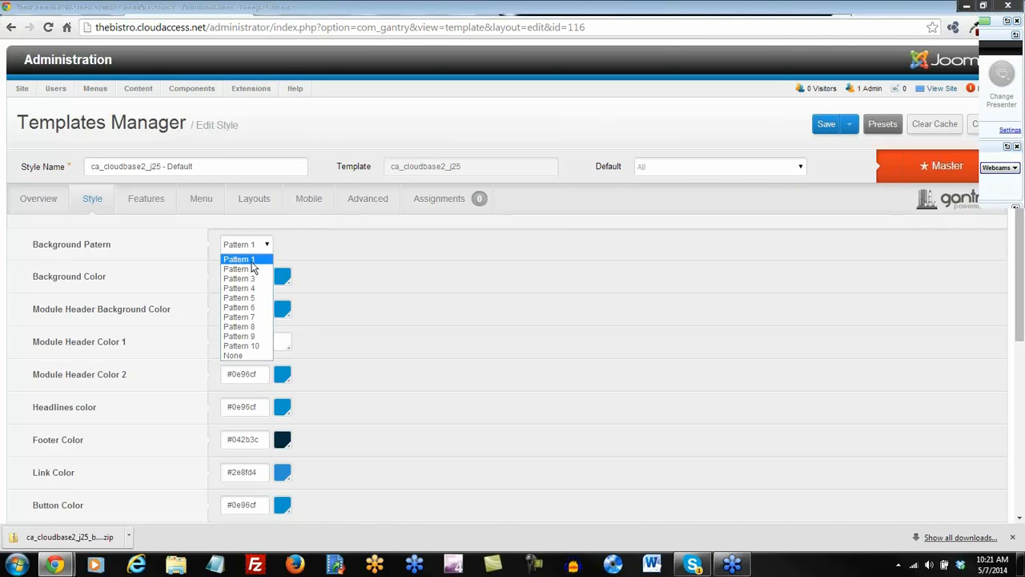
{"action": "left_click", "coordinate": [252, 269]}
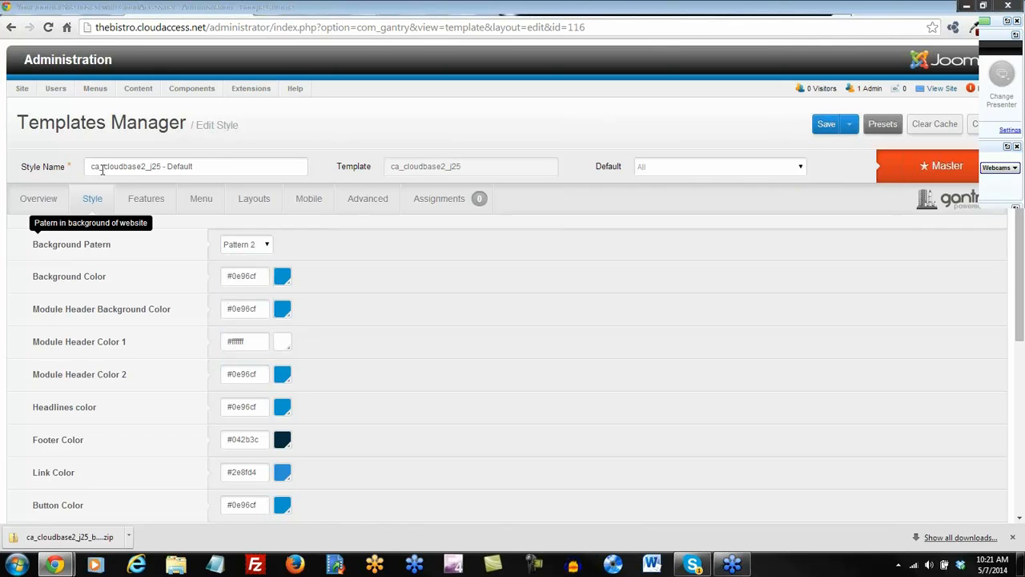
{"action": "left_click", "coordinate": [826, 127]}
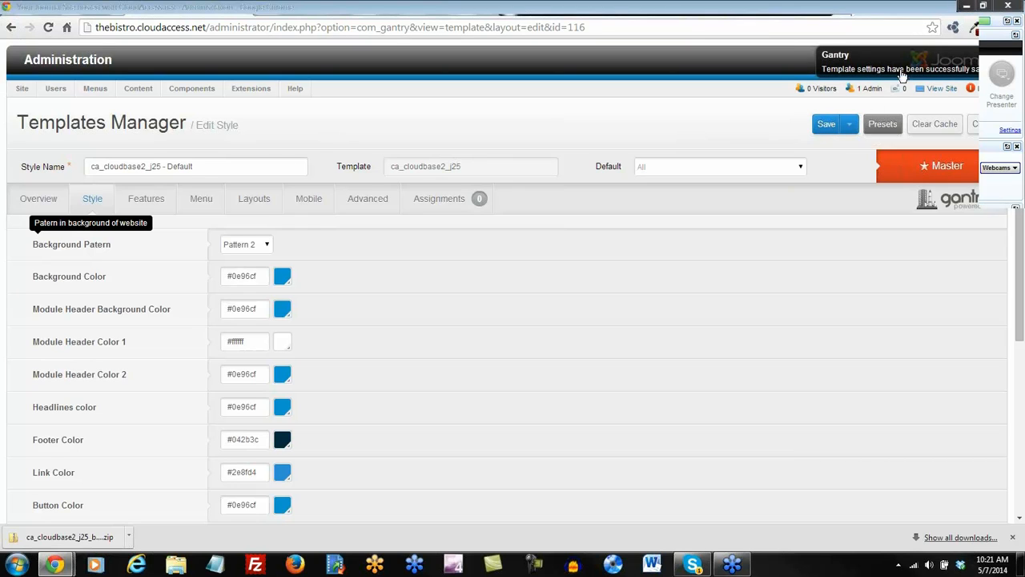
{"action": "left_click", "coordinate": [524, 14]}
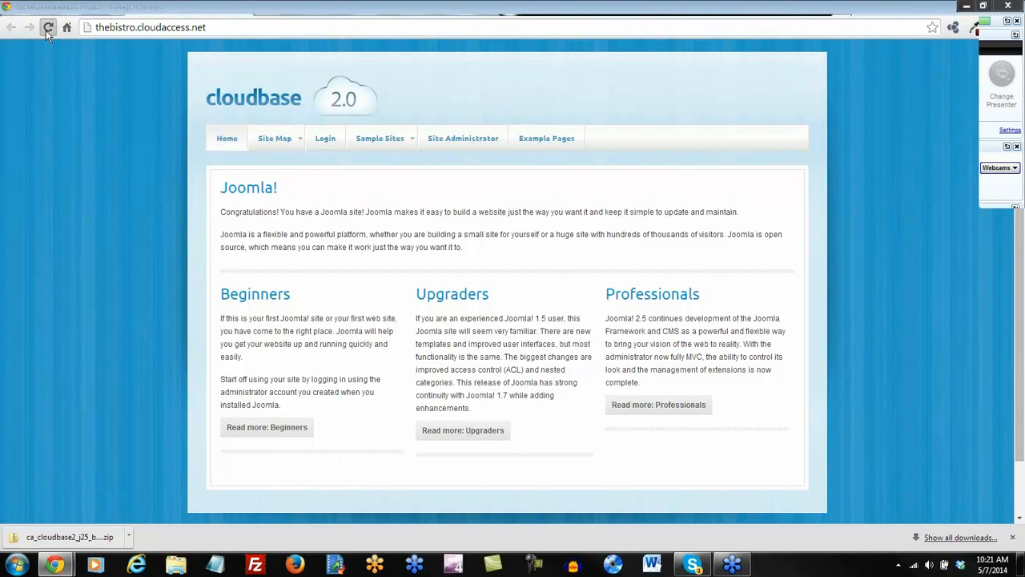
{"action": "left_click", "coordinate": [48, 28]}
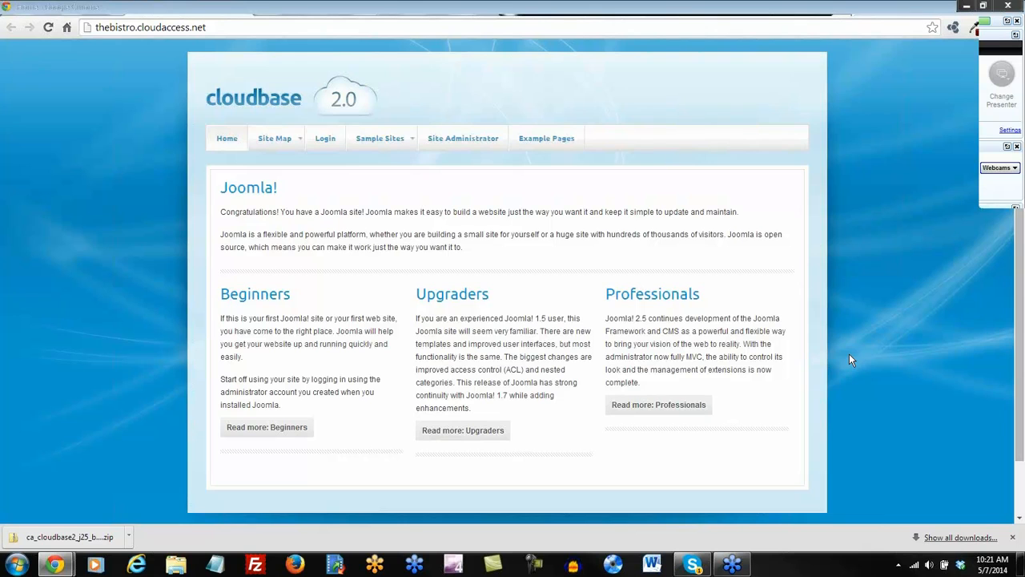
Change the background to Pattern 10, save, and preview the large tiles on the front page.
{"action": "left_click", "coordinate": [440, 9]}
{"action": "left_click", "coordinate": [266, 244]}
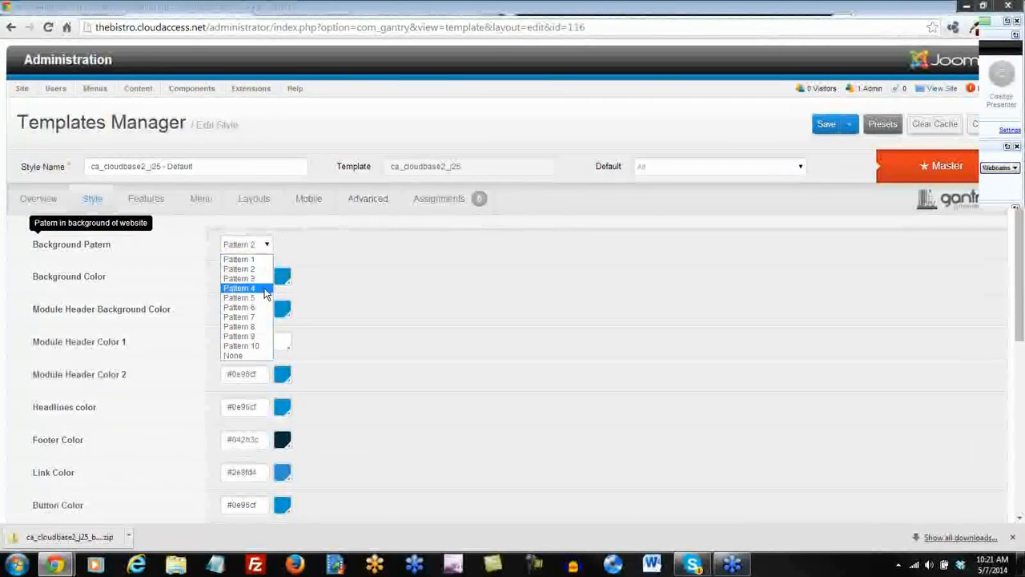
{"action": "left_click", "coordinate": [244, 347]}
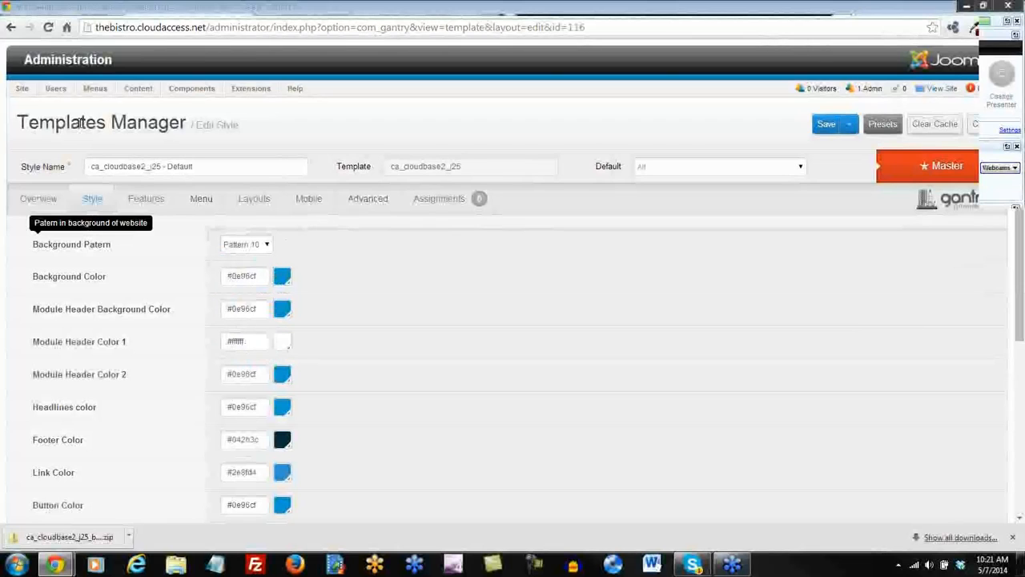
{"action": "left_click", "coordinate": [822, 130]}
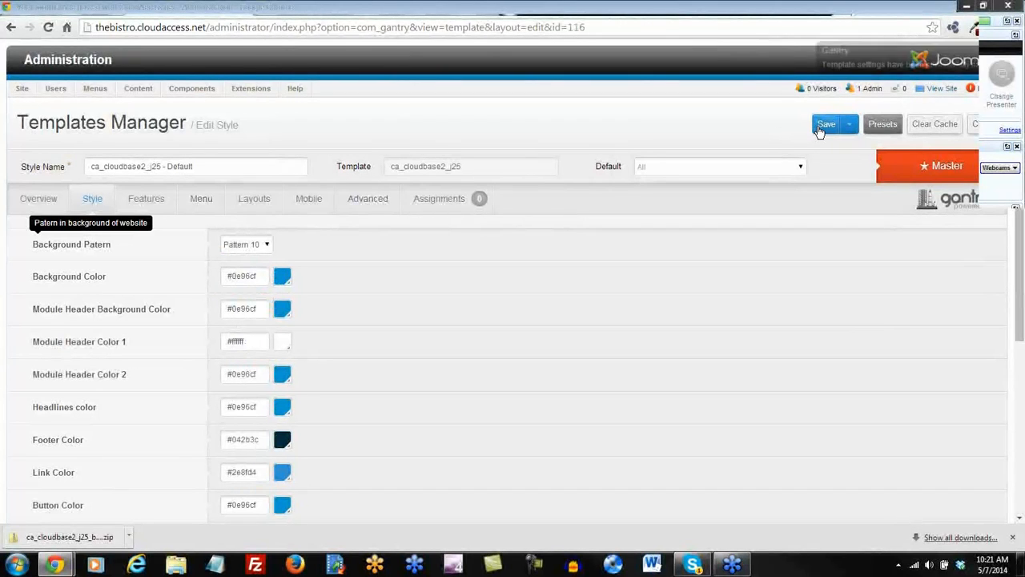
{"action": "left_click", "coordinate": [532, 8]}
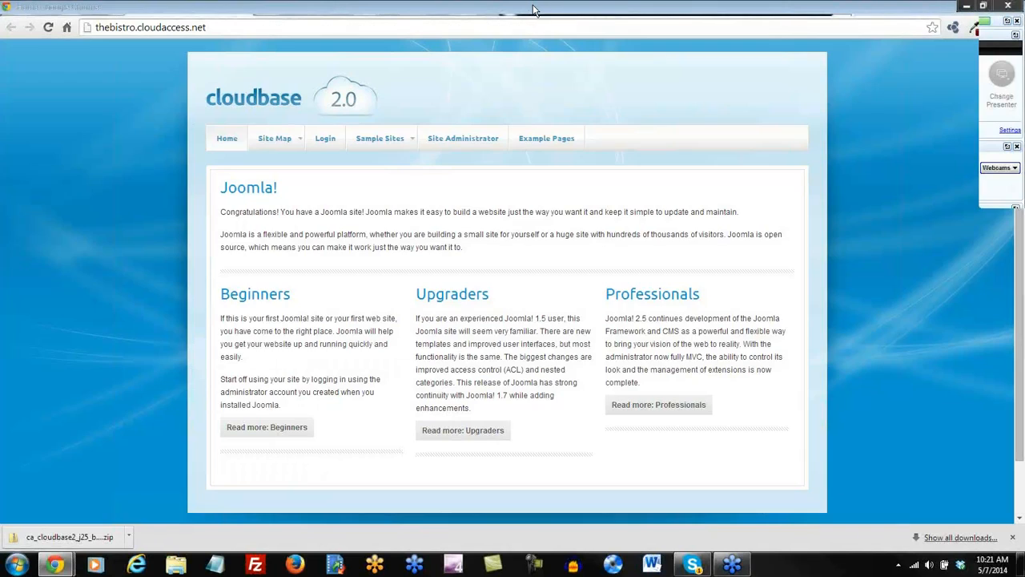
{"action": "left_click", "coordinate": [48, 28]}
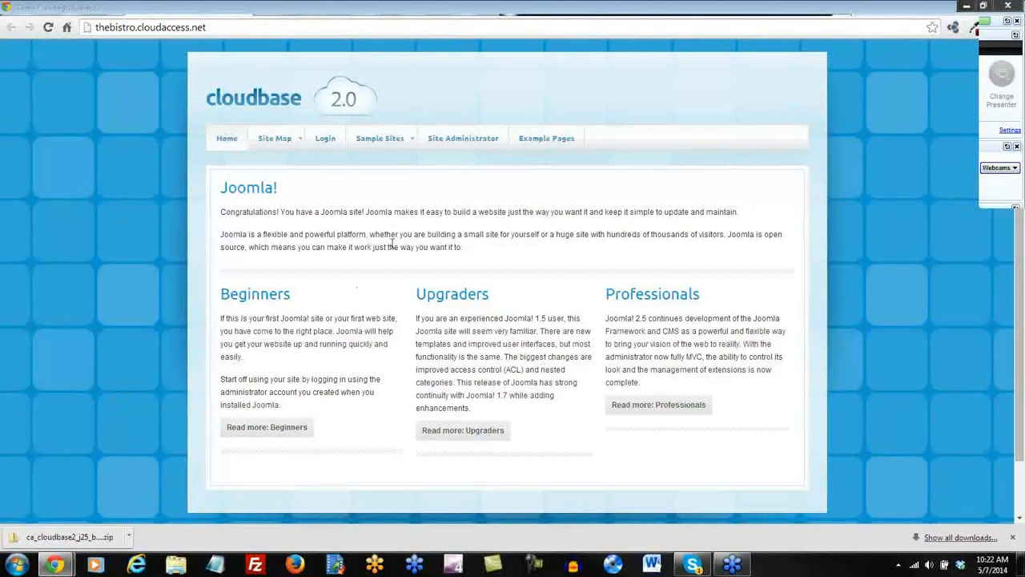
{"action": "left_click", "coordinate": [430, 9]}
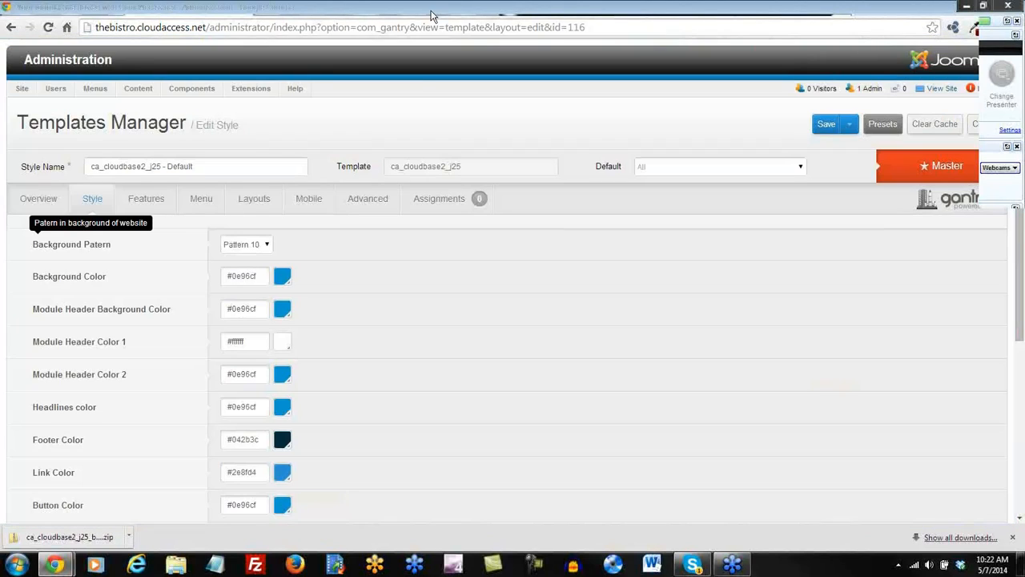
{"action": "left_click", "coordinate": [849, 124]}
Save & Close the cloudbase style, go to the Control Panel, and view the public home page.
{"action": "left_click", "coordinate": [802, 148]}
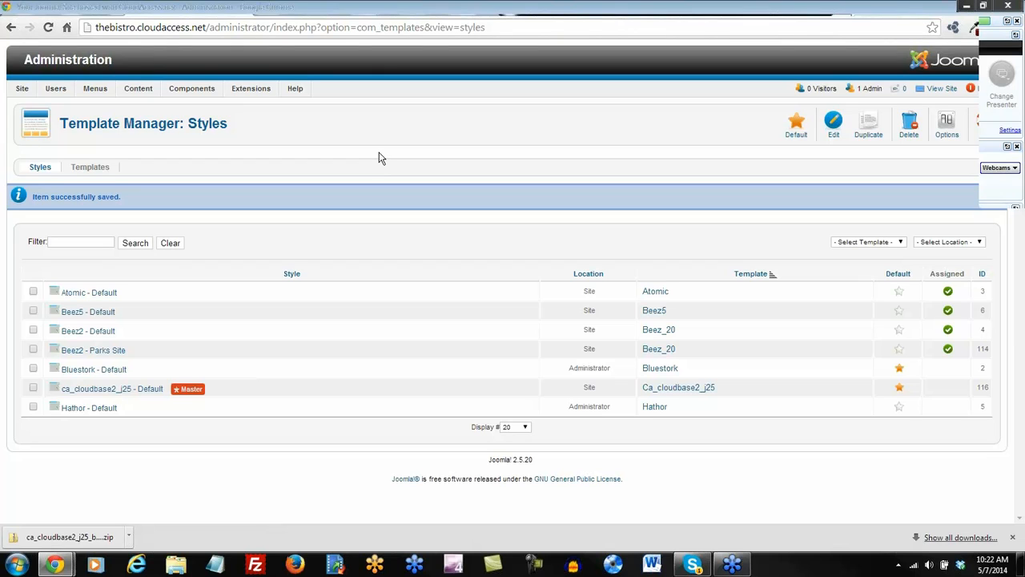
{"action": "mouse_move", "coordinate": [22, 89]}
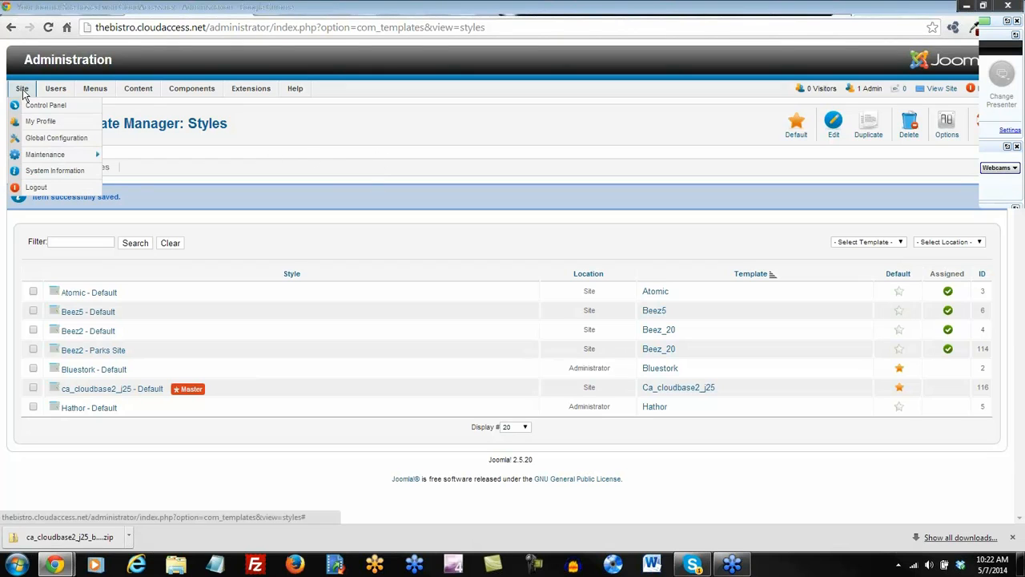
{"action": "left_click", "coordinate": [29, 109]}
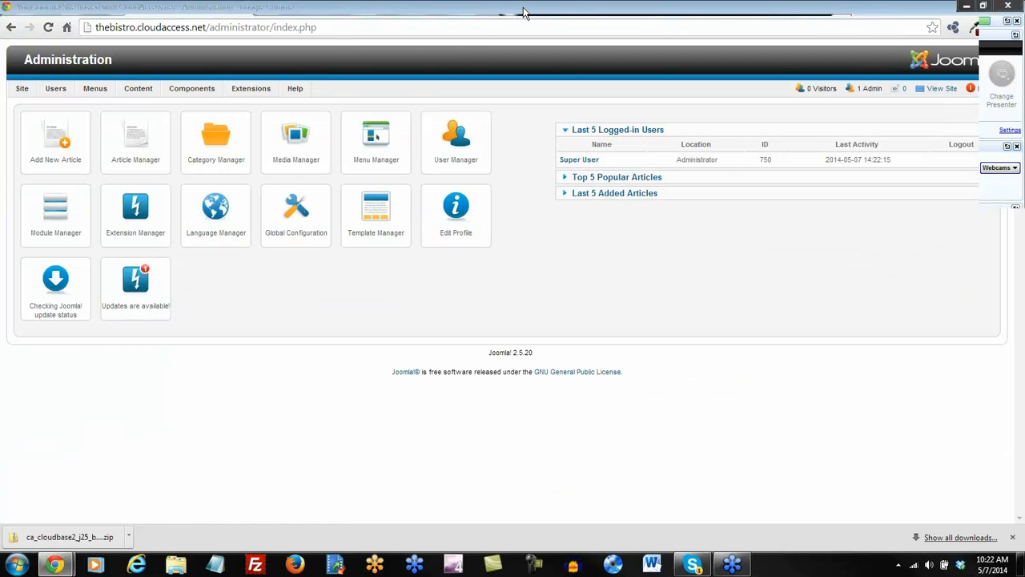
{"action": "left_click", "coordinate": [524, 11]}
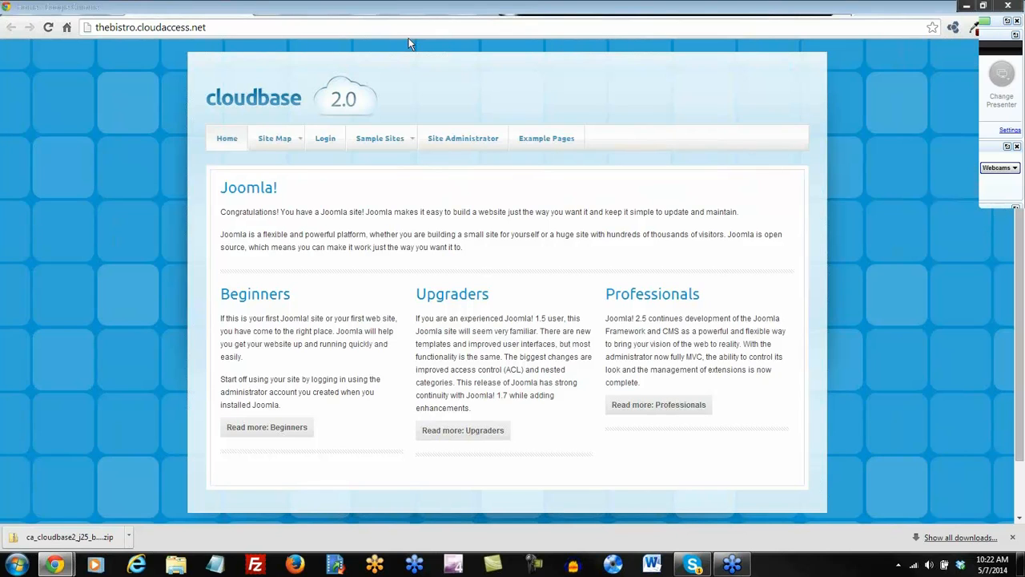
Review the Categories, Articles and Menu Items steps in the 'Write this down' notes, then return to Joomla.
{"action": "left_click", "coordinate": [64, 8]}
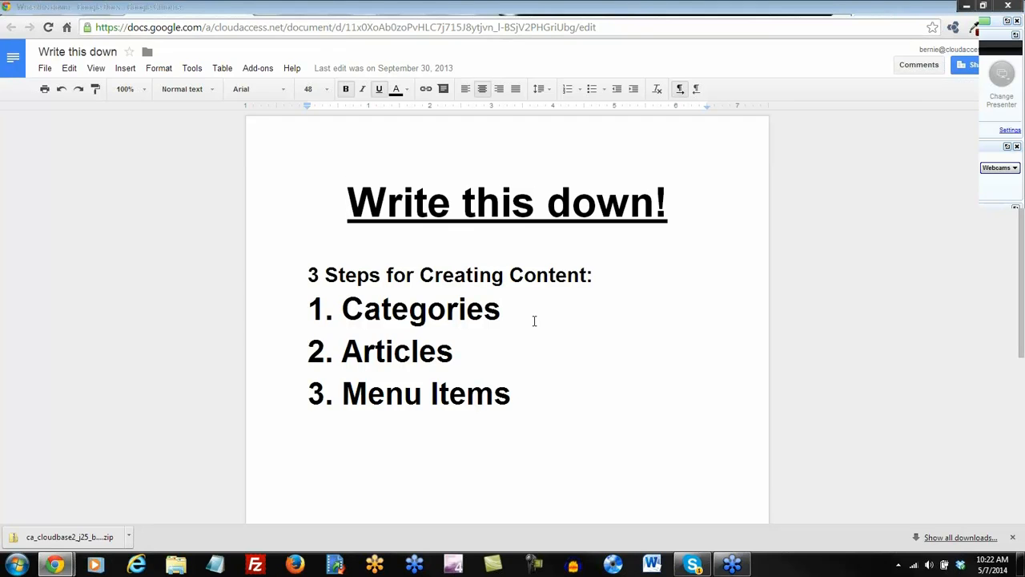
{"action": "left_click_drag", "start_coordinate": [506, 314], "coordinate": [344, 318]}
{"action": "left_click_drag", "start_coordinate": [467, 356], "coordinate": [342, 363]}
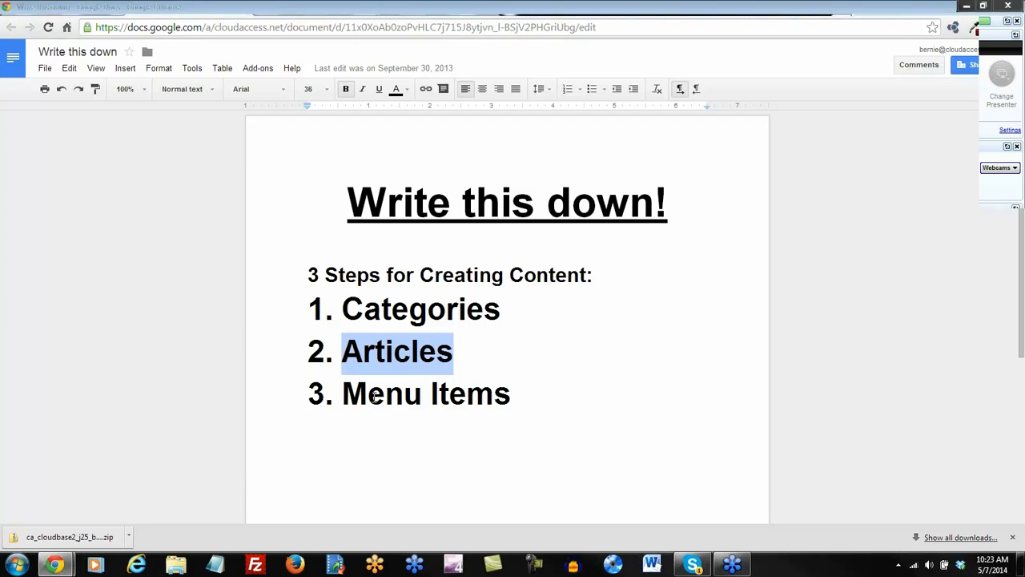
{"action": "left_click", "coordinate": [382, 394]}
{"action": "left_click_drag", "start_coordinate": [543, 396], "coordinate": [344, 401]}
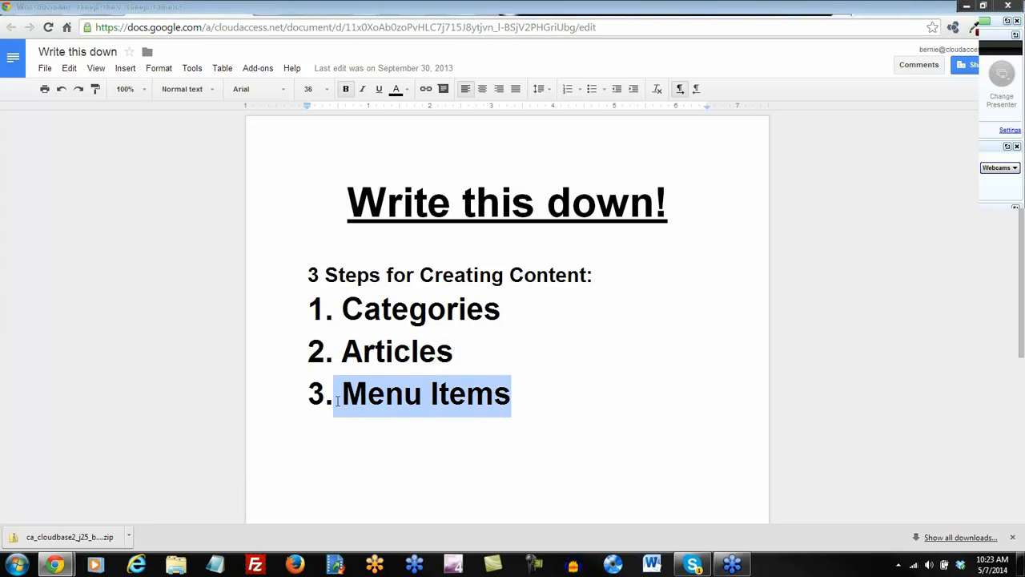
{"action": "left_click", "coordinate": [379, 430]}
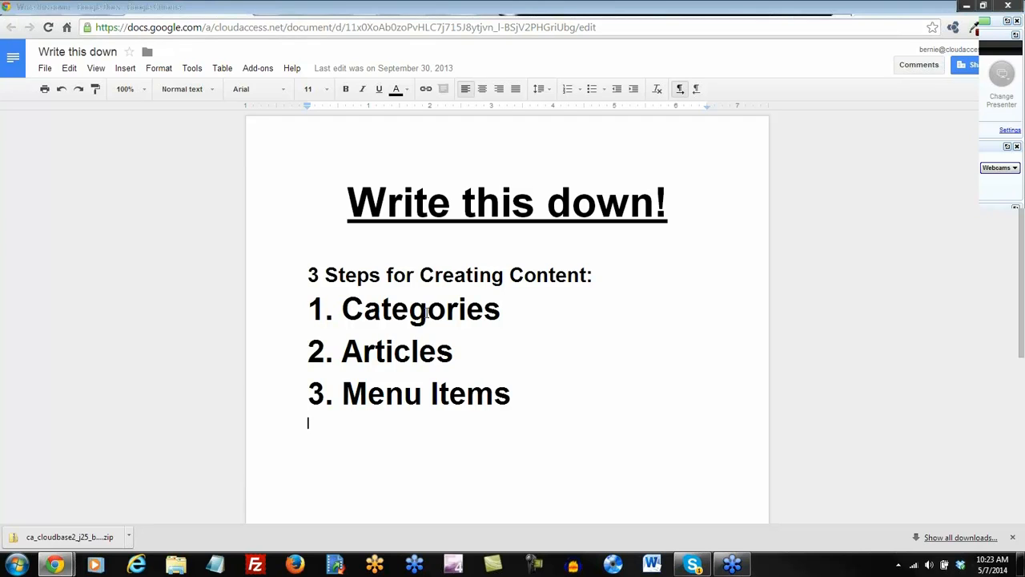
{"action": "left_click", "coordinate": [420, 11]}
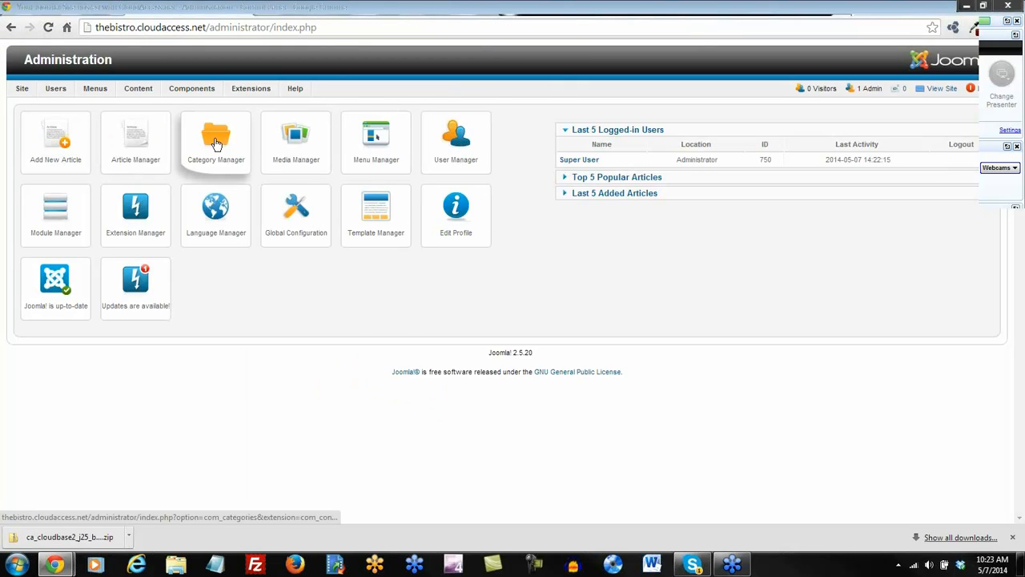
In Category Manager, show All categories on one page and trash all 25 sample categories.
{"action": "mouse_move", "coordinate": [148, 94]}
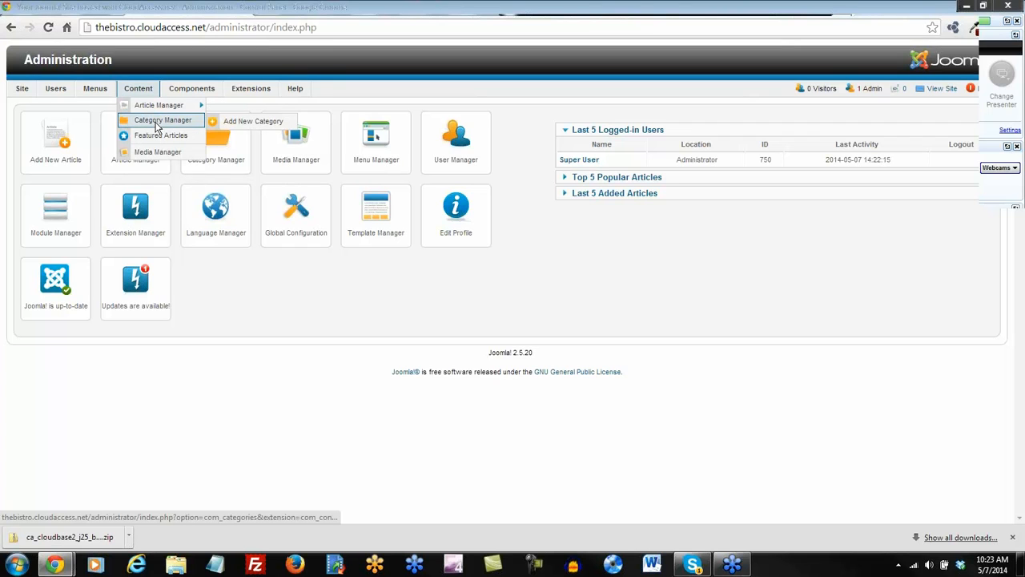
{"action": "left_click", "coordinate": [157, 124]}
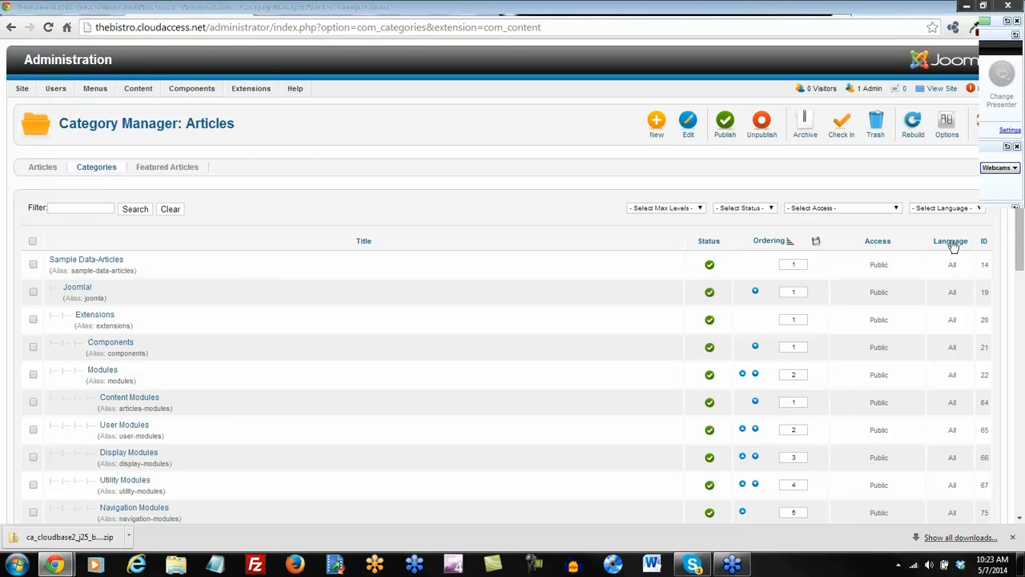
{"action": "left_click_drag", "start_coordinate": [1020, 209], "coordinate": [1020, 388]}
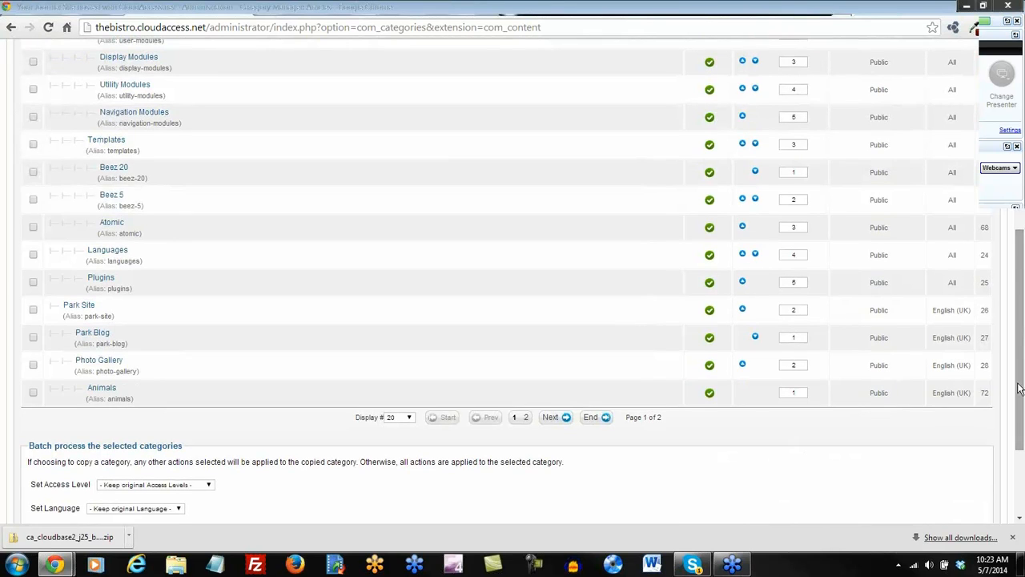
{"action": "left_click", "coordinate": [408, 419]}
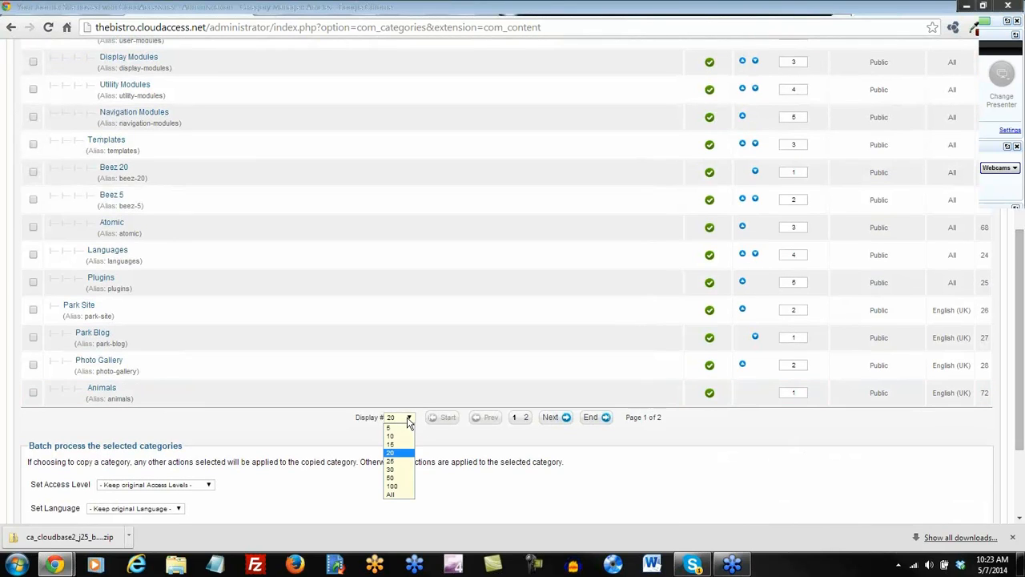
{"action": "left_click", "coordinate": [391, 494]}
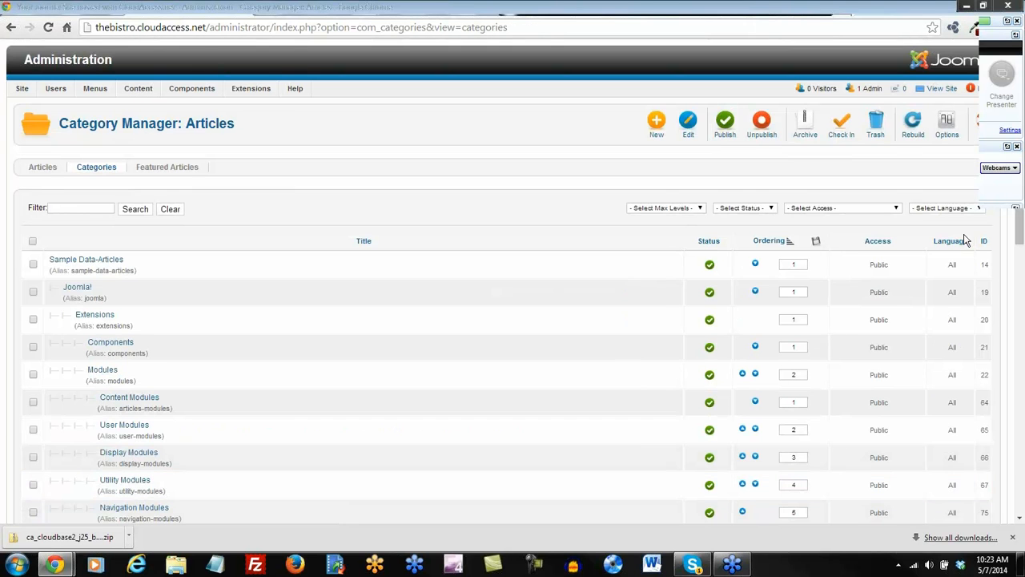
{"action": "mouse_move", "coordinate": [1019, 222]}
{"action": "left_mouse_down"}
{"action": "mouse_move", "coordinate": [1019, 419]}
{"action": "mouse_move", "coordinate": [1019, 225]}
{"action": "left_mouse_up"}
{"action": "scroll", "coordinate": [337, 200], "scroll_direction": "down", "scroll_amount": 1}
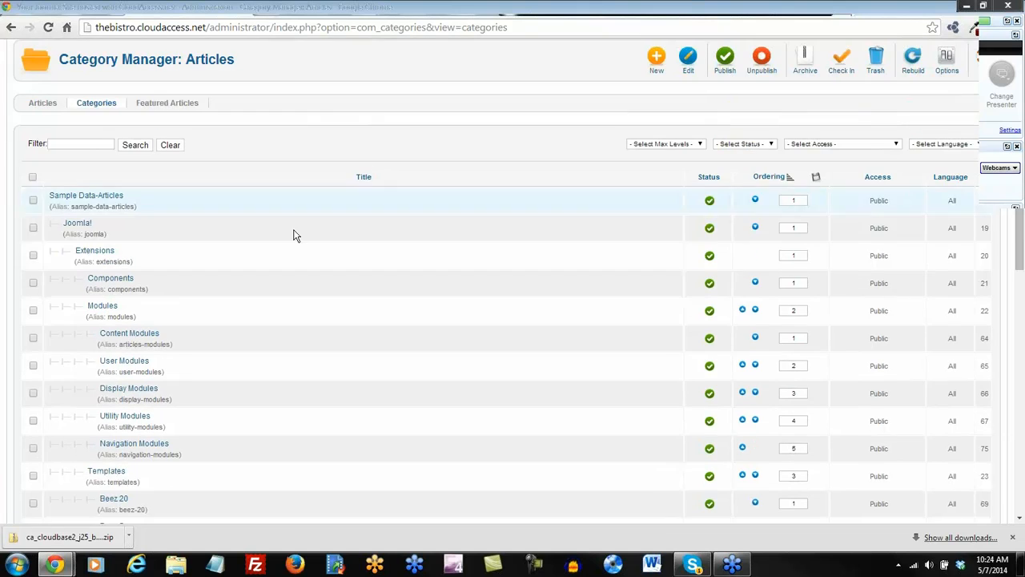
{"action": "left_click", "coordinate": [33, 177]}
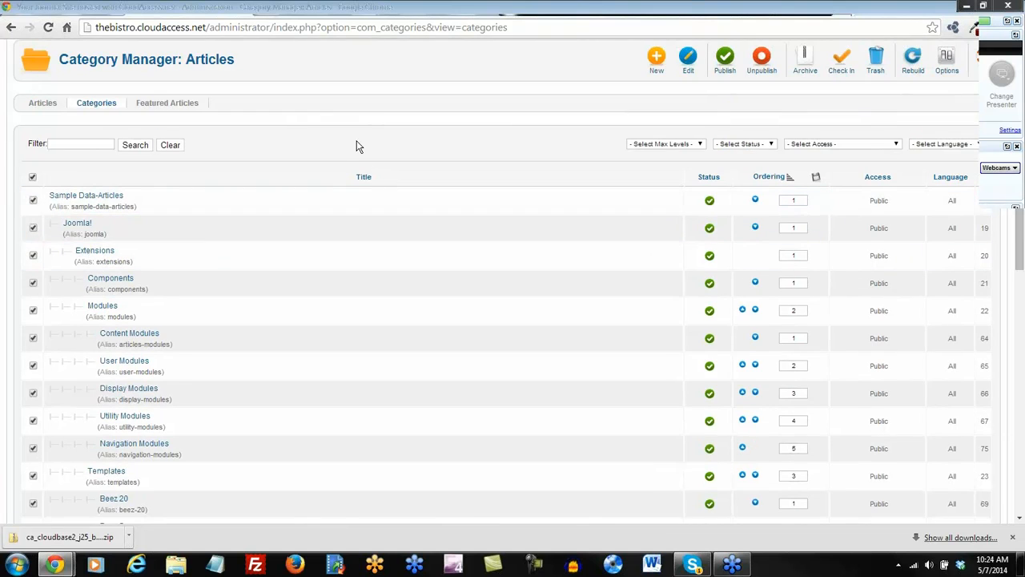
{"action": "scroll", "coordinate": [357, 144], "scroll_direction": "up", "scroll_amount": 1}
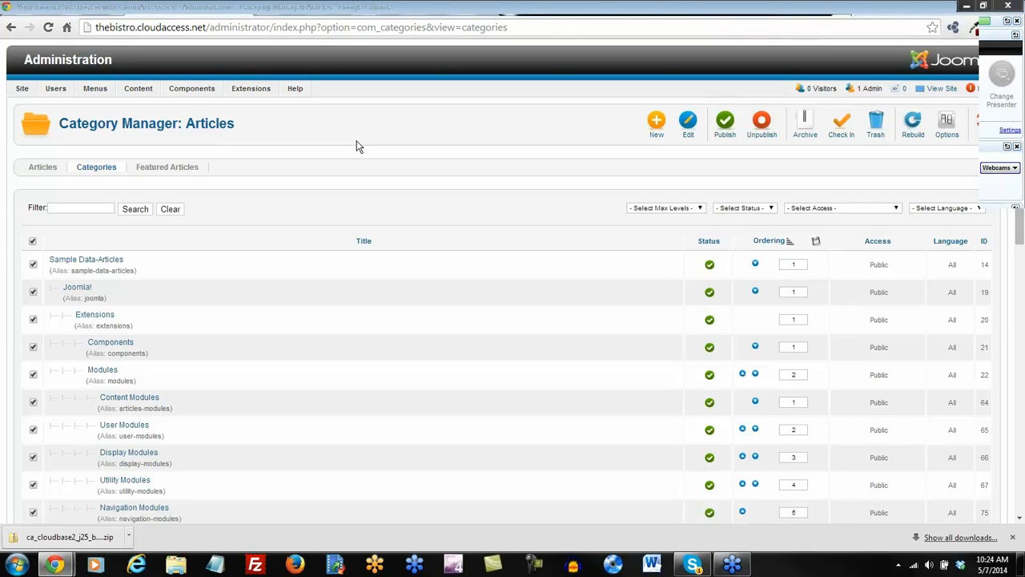
{"action": "left_click", "coordinate": [879, 125]}
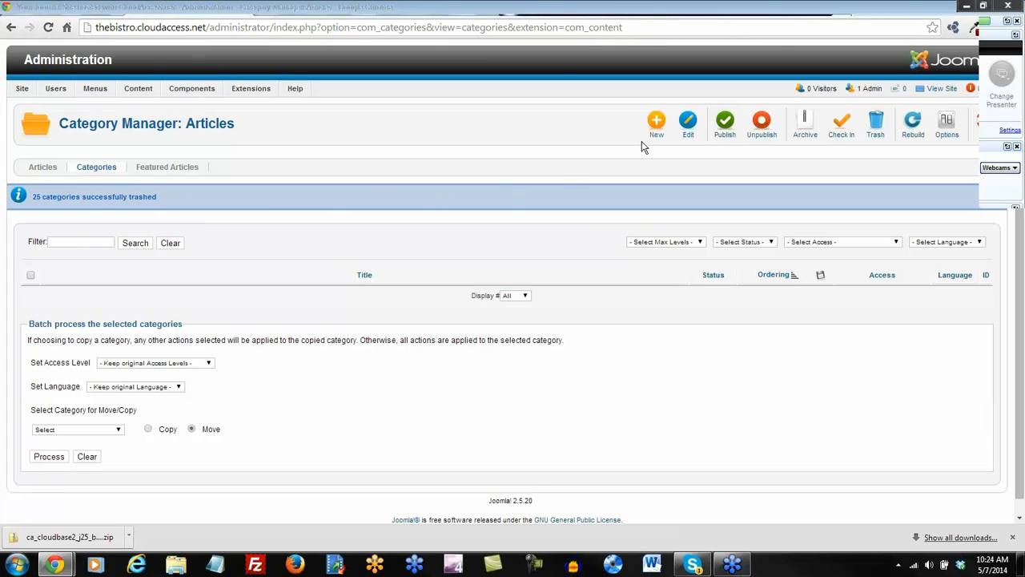
{"action": "left_click", "coordinate": [657, 123]}
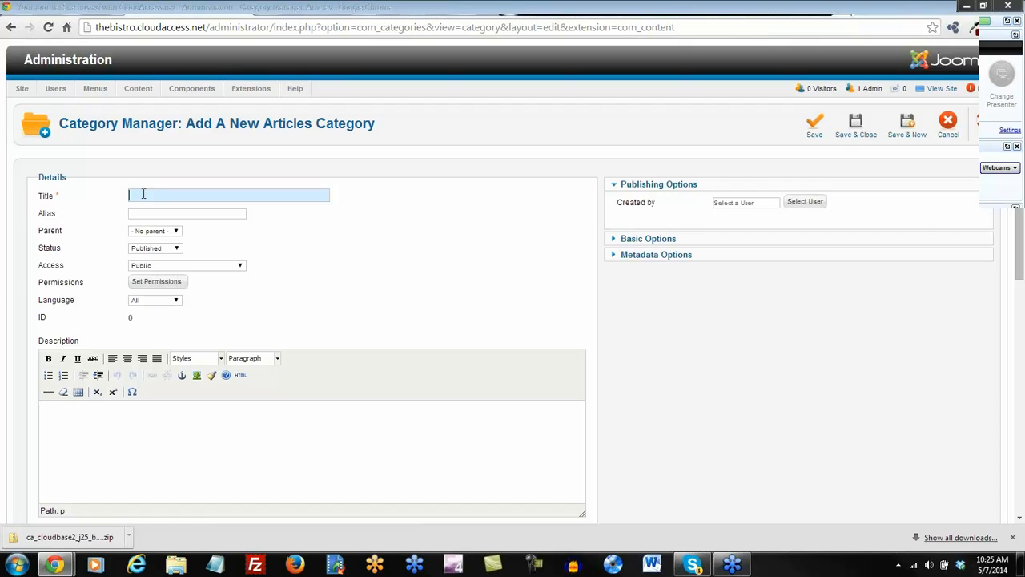
Create the 'General Information' category, saving it and returning to the category list.
{"action": "type", "text": "General Information"}
{"action": "left_click", "coordinate": [814, 128]}
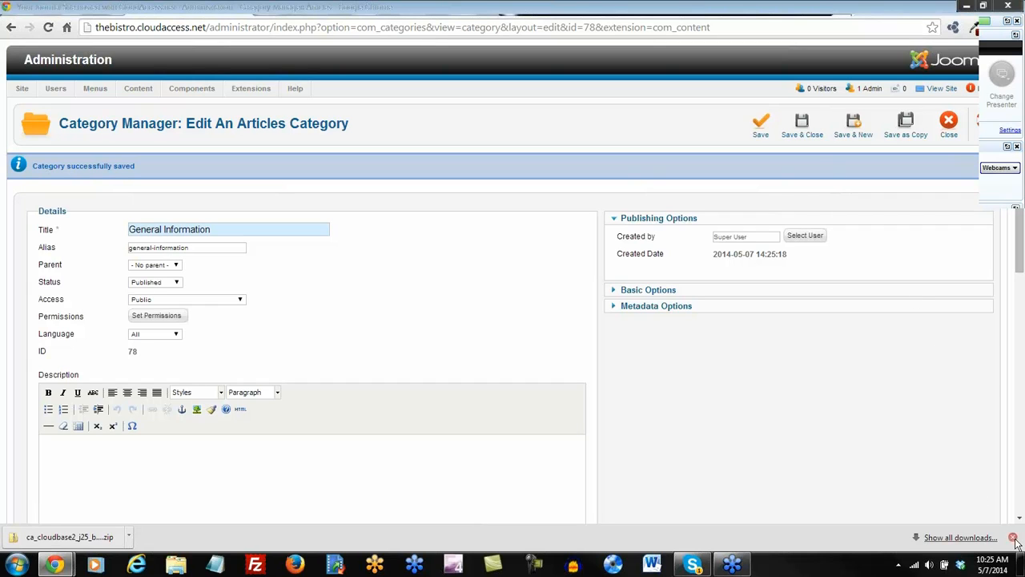
{"action": "left_click", "coordinate": [801, 128]}
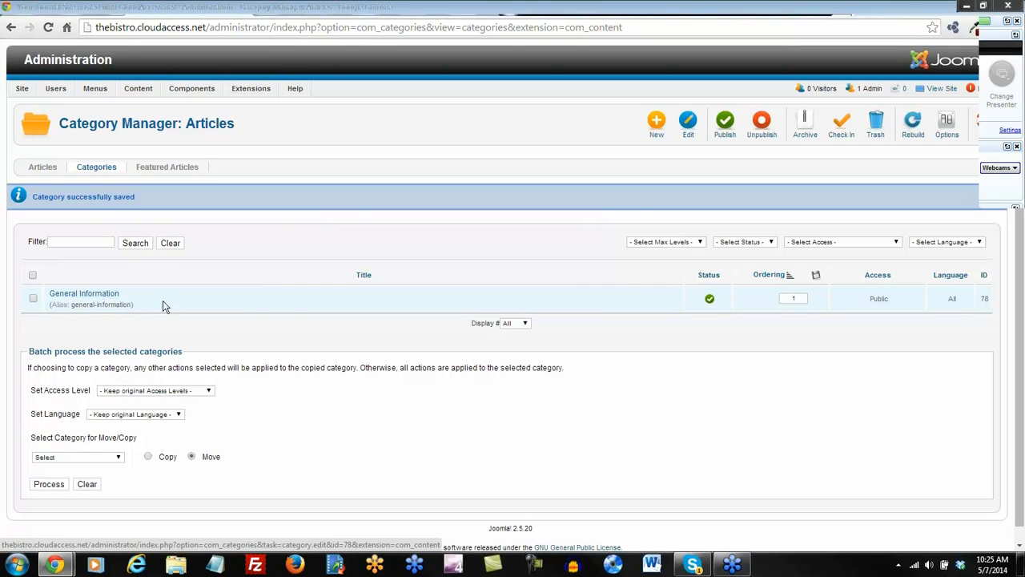
Create the 'Menu Items', 'Bistro Blog' and 'Reservations & Locations' categories, each with no parent.
{"action": "left_click", "coordinate": [88, 297]}
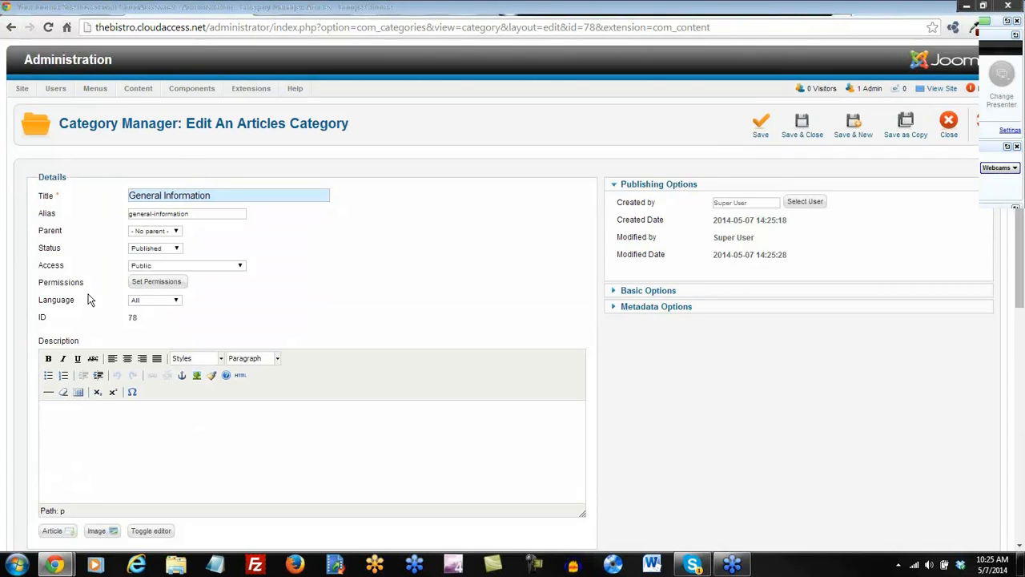
{"action": "left_click", "coordinate": [176, 233]}
{"action": "left_click", "coordinate": [197, 248]}
{"action": "left_click", "coordinate": [853, 124]}
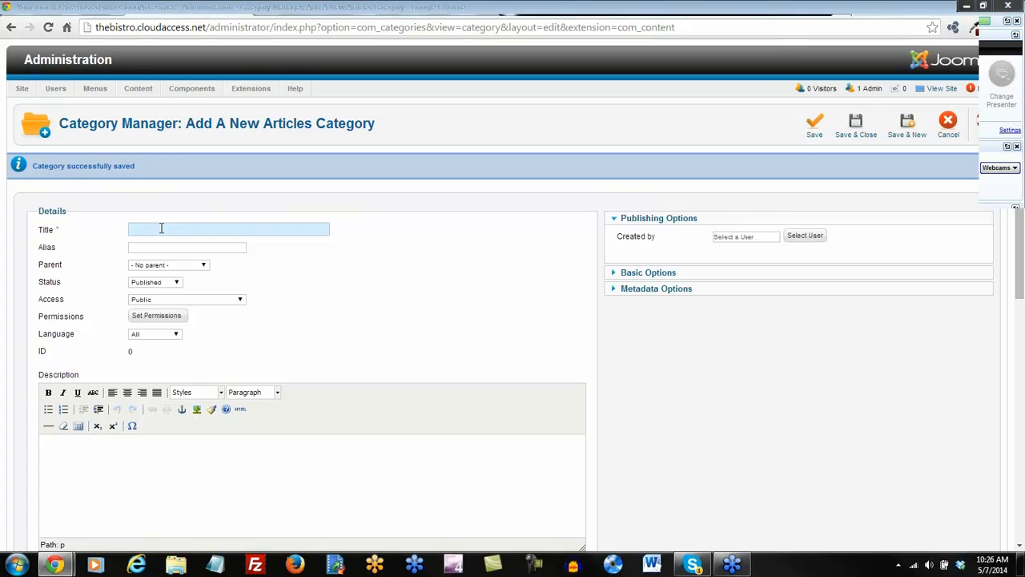
{"action": "type", "text": "Menu Items"}
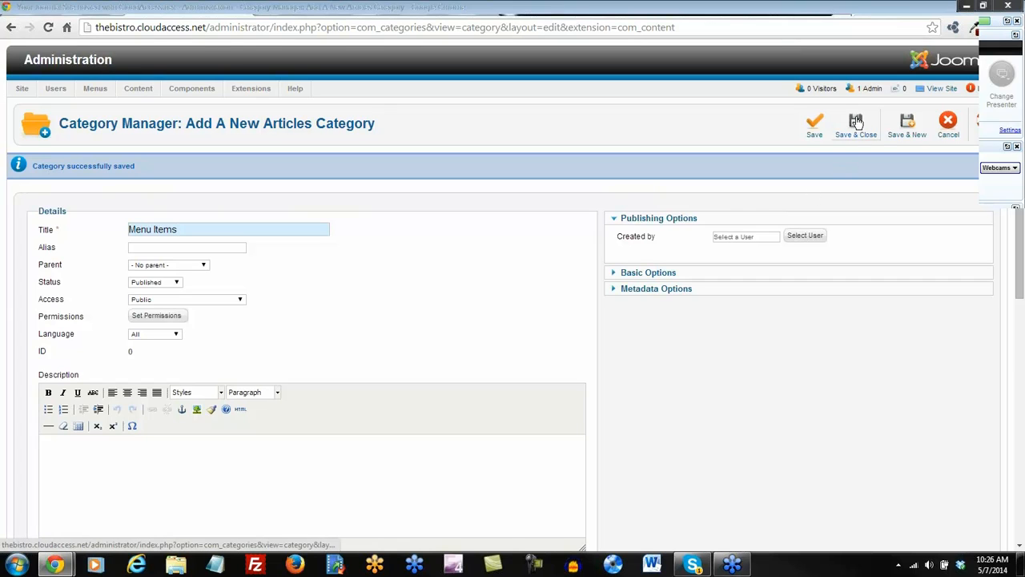
{"action": "left_click", "coordinate": [909, 127]}
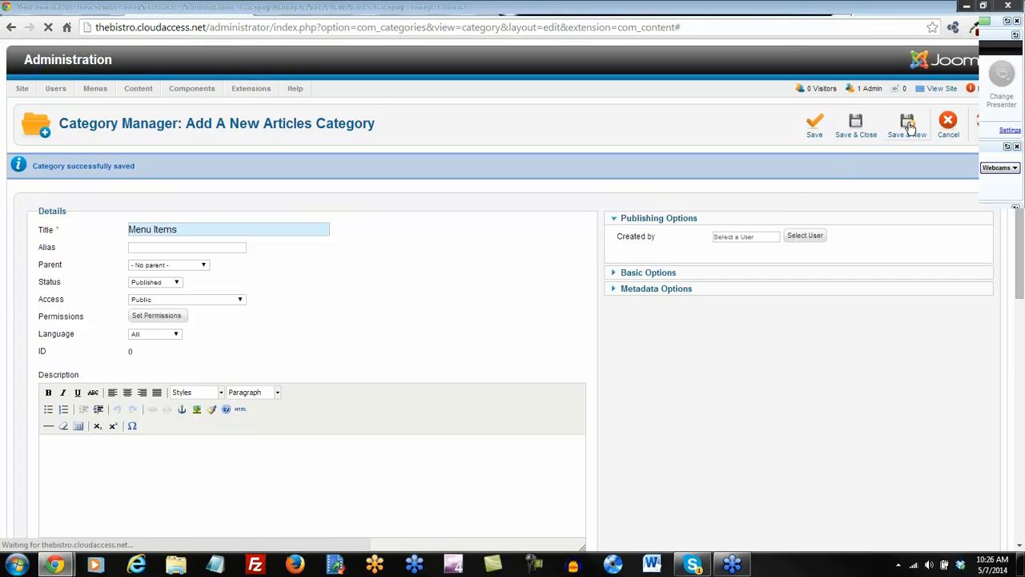
{"action": "left_click", "coordinate": [146, 228]}
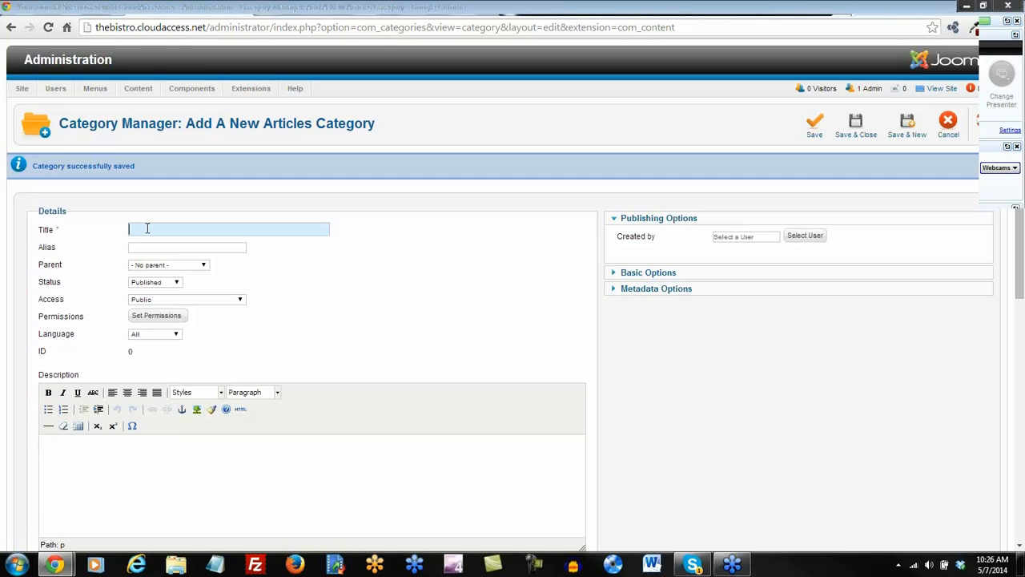
{"action": "type", "text": "Bistro Blog"}
{"action": "left_click", "coordinate": [907, 124]}
{"action": "type", "text": "Reservations & Locations"}
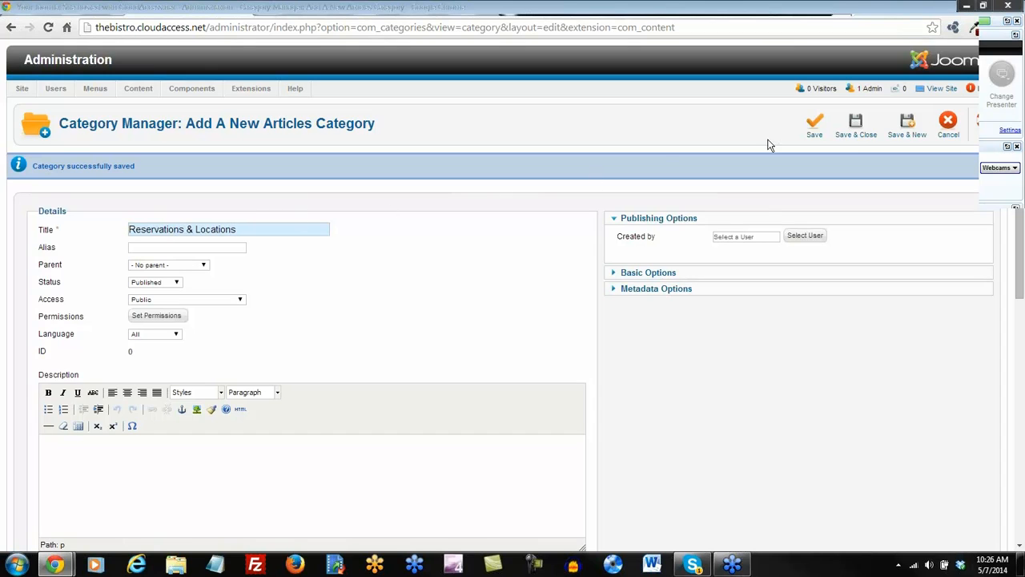
{"action": "left_click", "coordinate": [856, 126]}
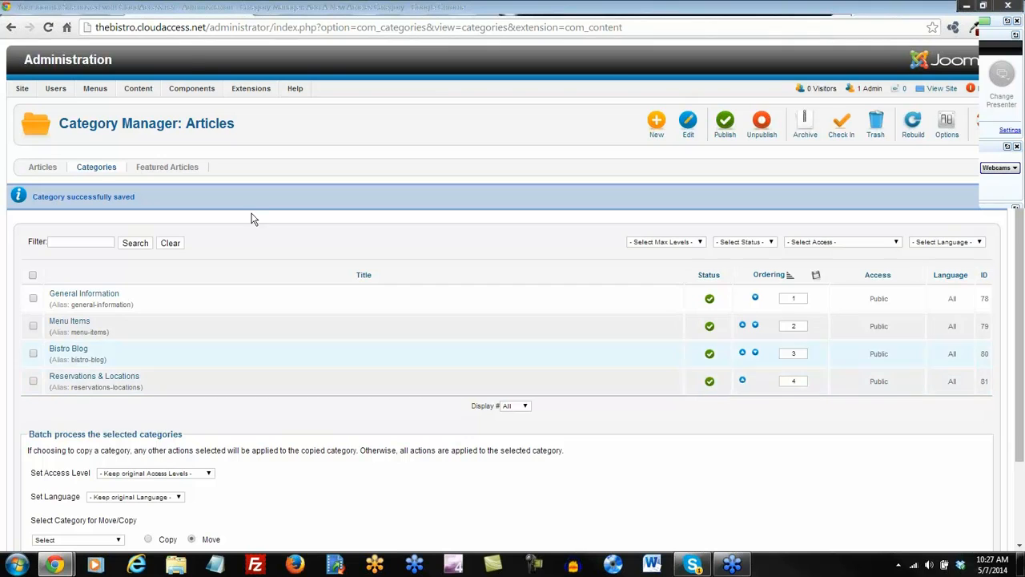
Highlight '2. Articles' in the 'Write this down' notes, then go back to the Joomla category list.
{"action": "left_click", "coordinate": [65, 8]}
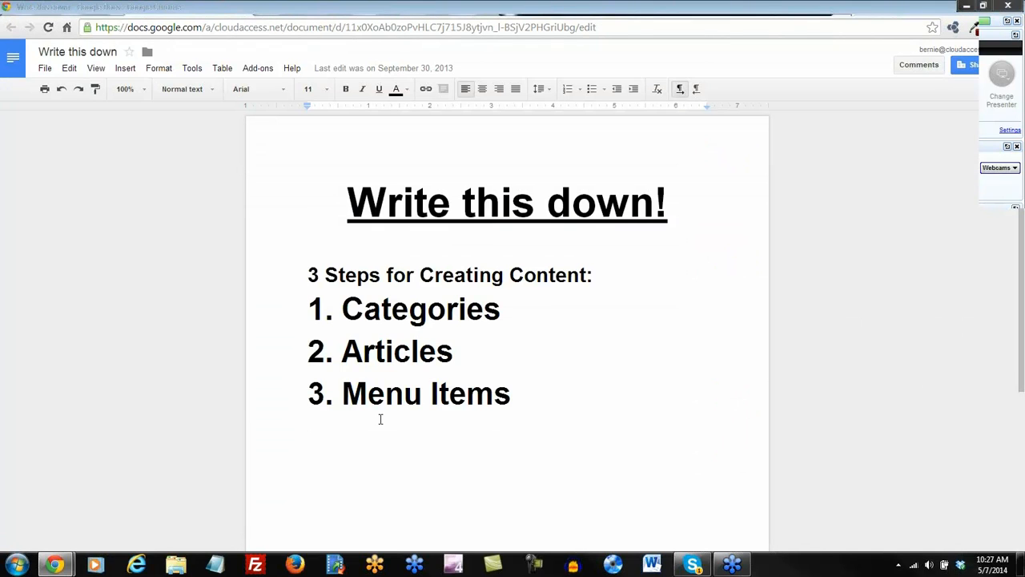
{"action": "left_click_drag", "start_coordinate": [453, 353], "coordinate": [307, 350]}
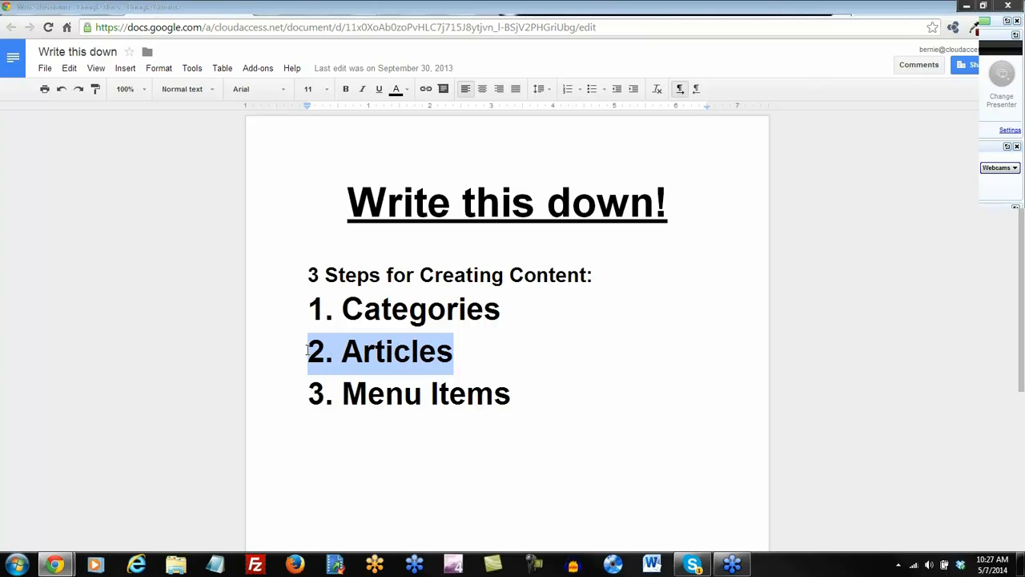
{"action": "left_click", "coordinate": [389, 440]}
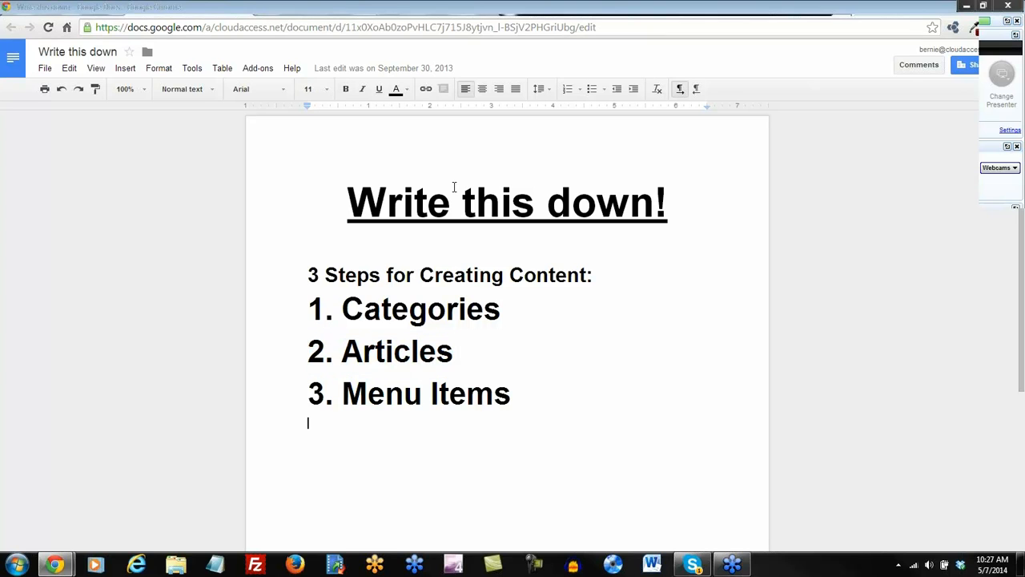
{"action": "left_click", "coordinate": [417, 11]}
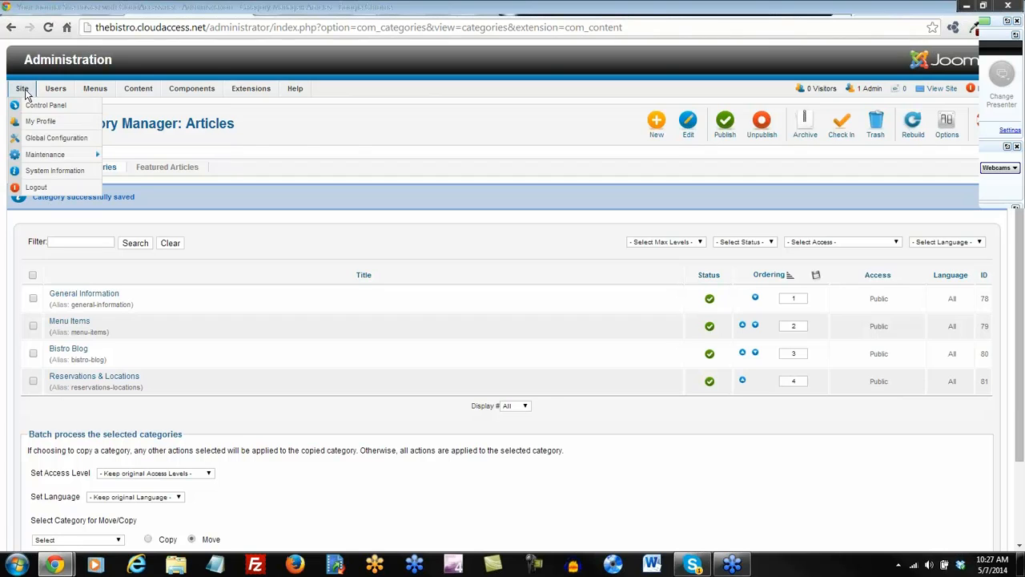
Open the Article Manager, select all 68 sample articles and move them to the trash.
{"action": "left_click", "coordinate": [28, 89]}
{"action": "left_click", "coordinate": [34, 110]}
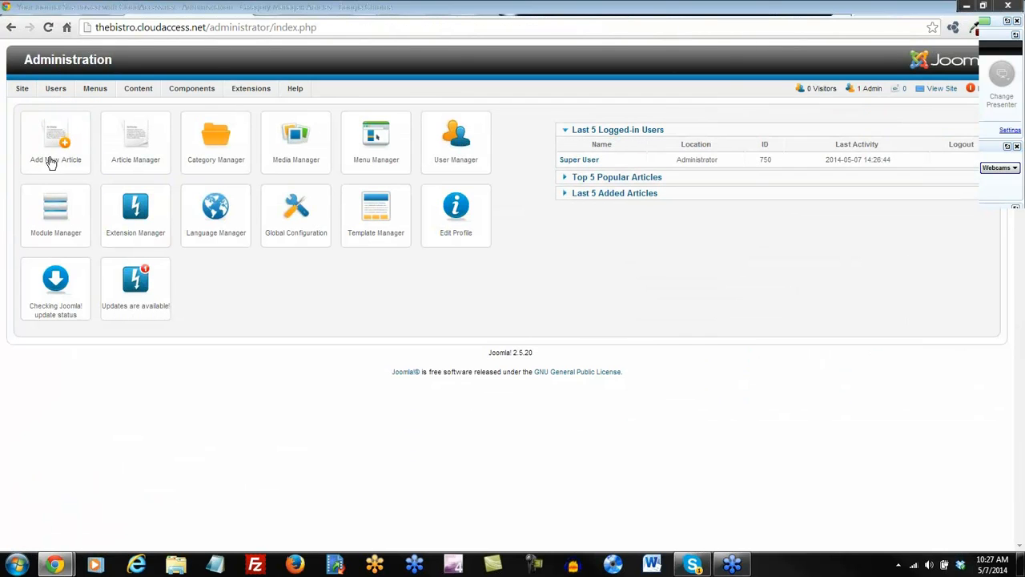
{"action": "mouse_move", "coordinate": [138, 90]}
{"action": "left_click", "coordinate": [140, 107]}
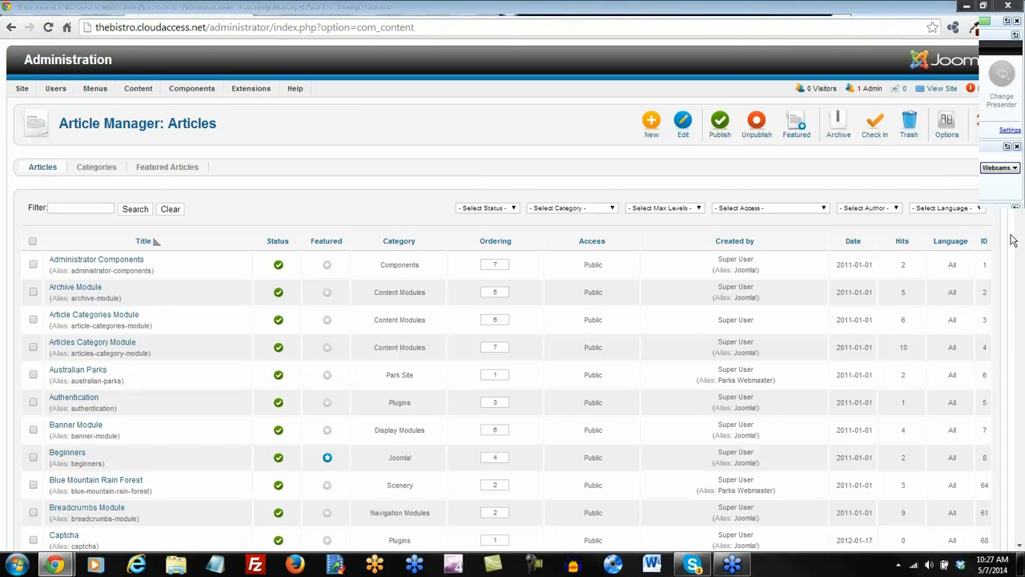
{"action": "scroll", "coordinate": [1015, 245], "scroll_direction": "down", "scroll_amount": 5}
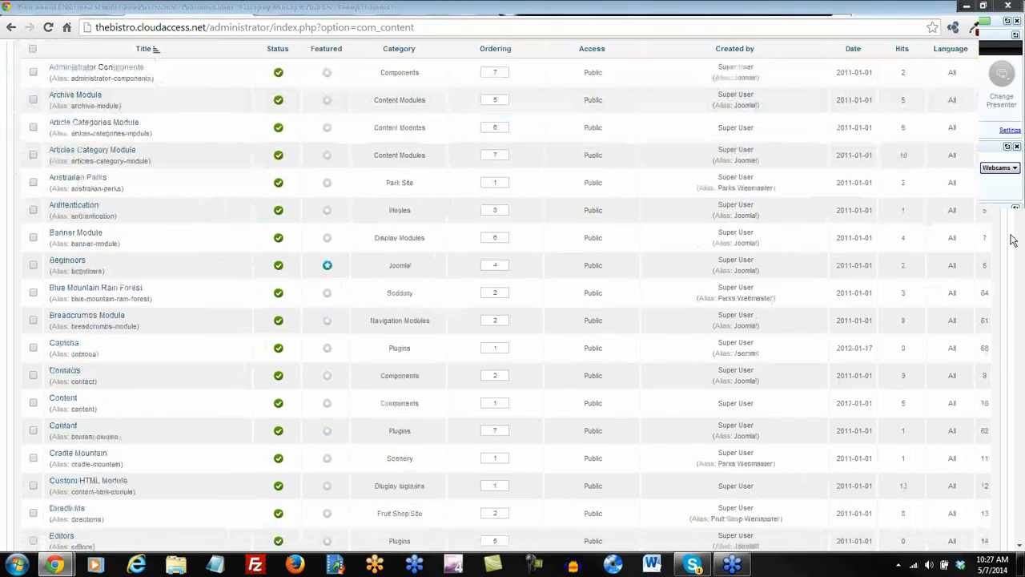
{"action": "scroll", "coordinate": [1012, 240], "scroll_direction": "down", "scroll_amount": 6}
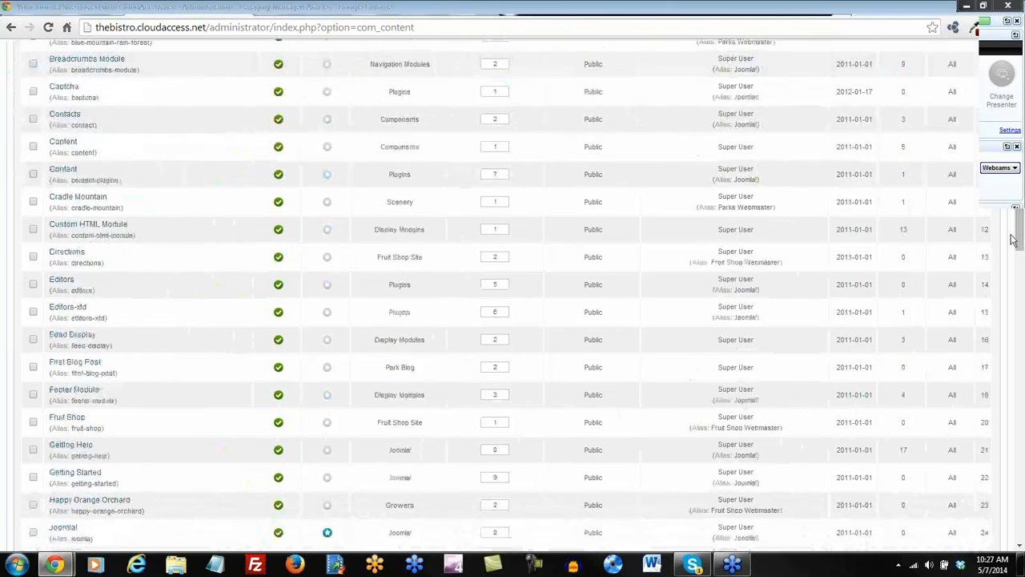
{"action": "scroll", "coordinate": [1012, 240], "scroll_direction": "down", "scroll_amount": 6}
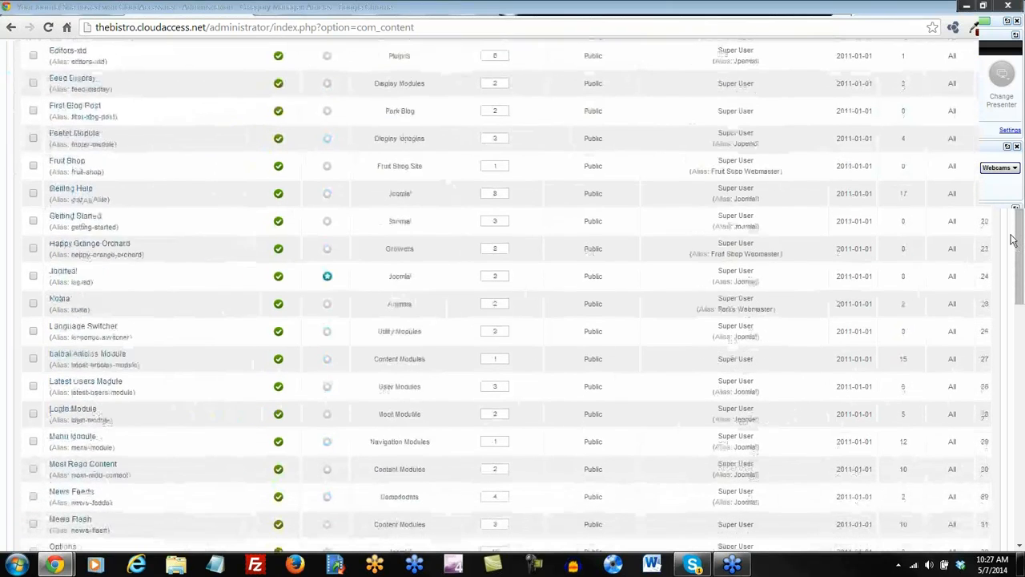
{"action": "scroll", "coordinate": [1012, 240], "scroll_direction": "down", "scroll_amount": 3}
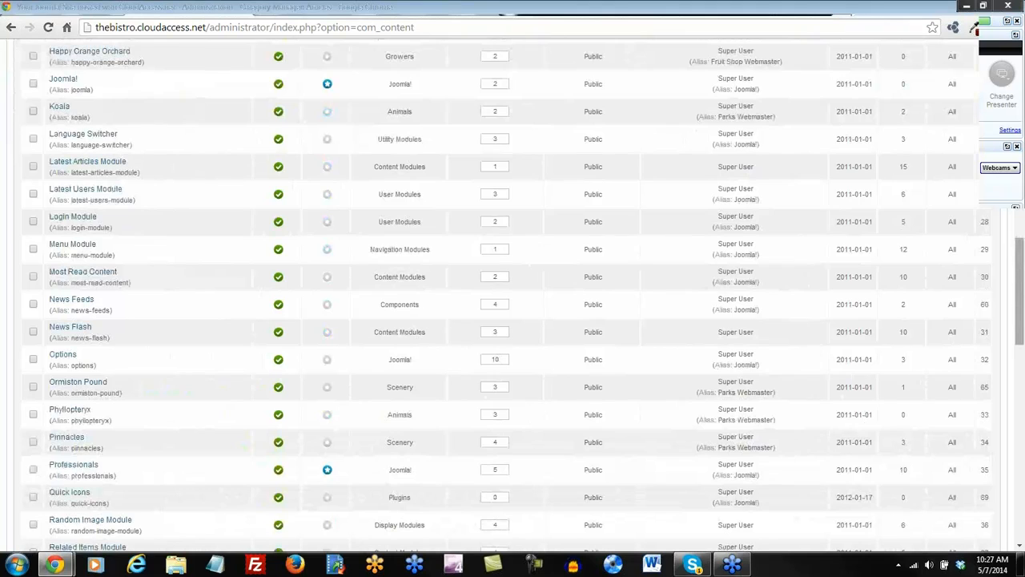
{"action": "left_click_drag", "start_coordinate": [1019, 286], "coordinate": [1019, 112]}
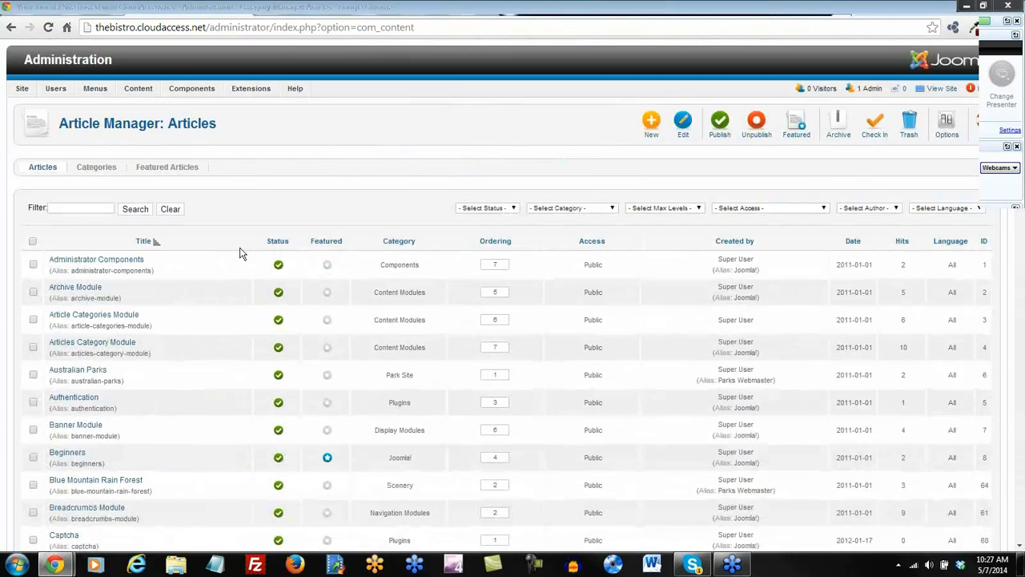
{"action": "left_click", "coordinate": [33, 241]}
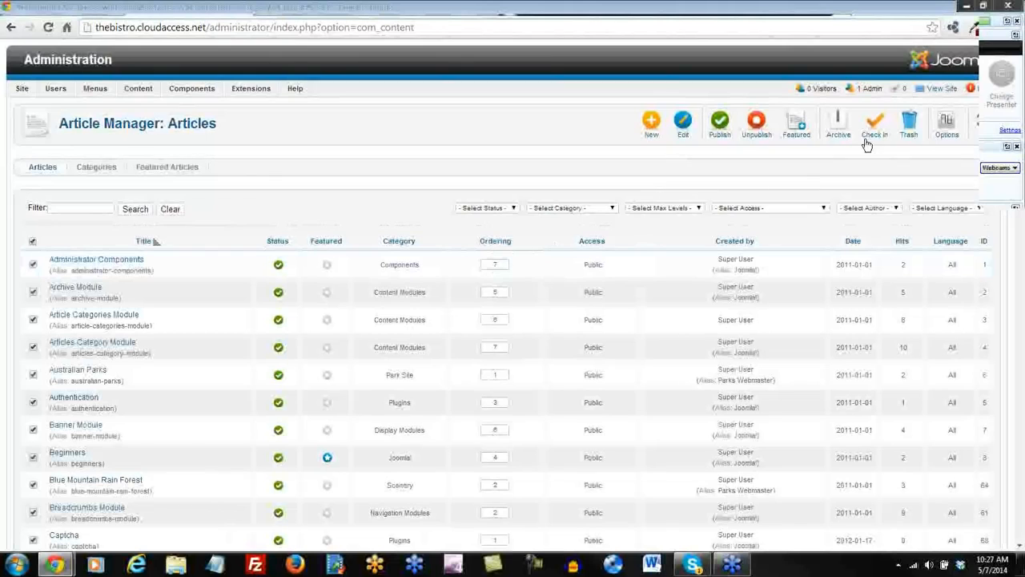
{"action": "left_click", "coordinate": [912, 124]}
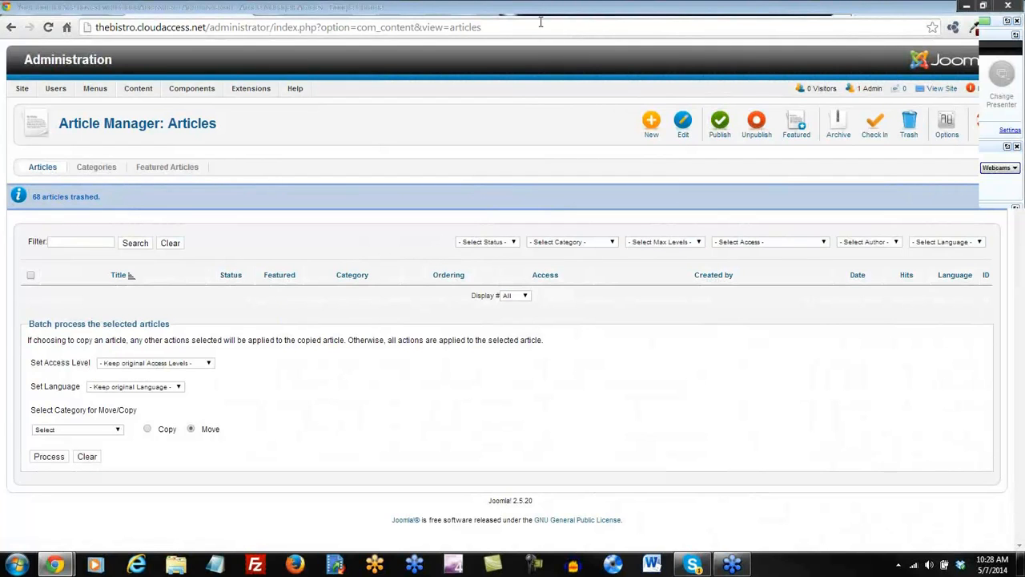
{"action": "left_click", "coordinate": [537, 13]}
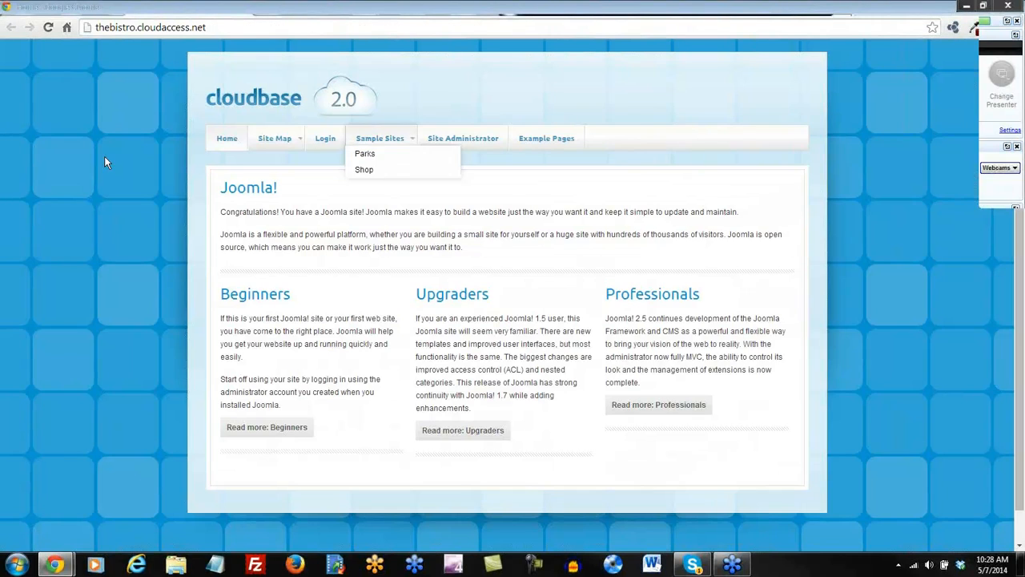
{"action": "left_click", "coordinate": [47, 25]}
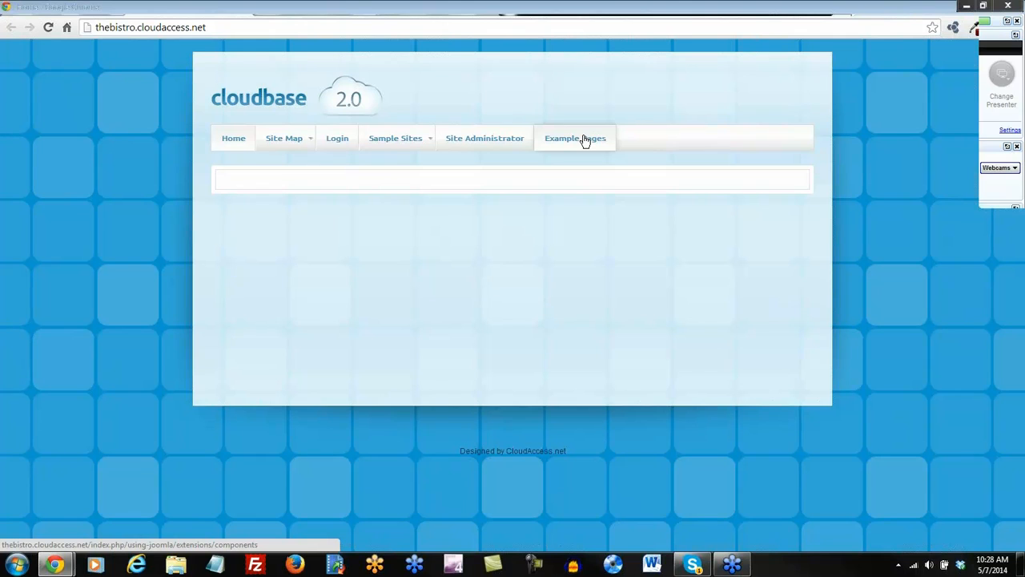
{"action": "left_click", "coordinate": [436, 12]}
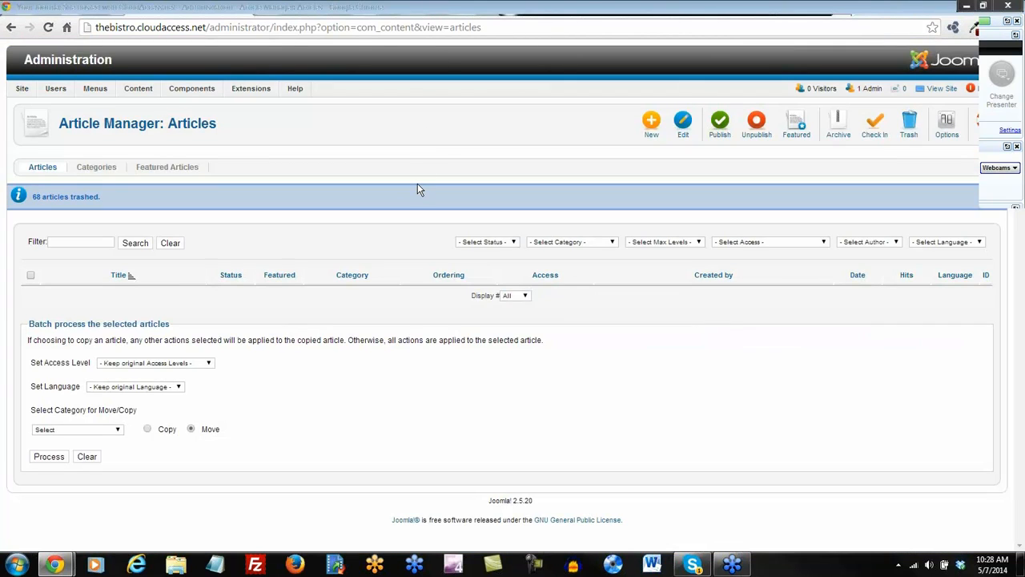
Create a new article titled 'Welcome to the Bistro!' with General Information as its category.
{"action": "left_click", "coordinate": [651, 125]}
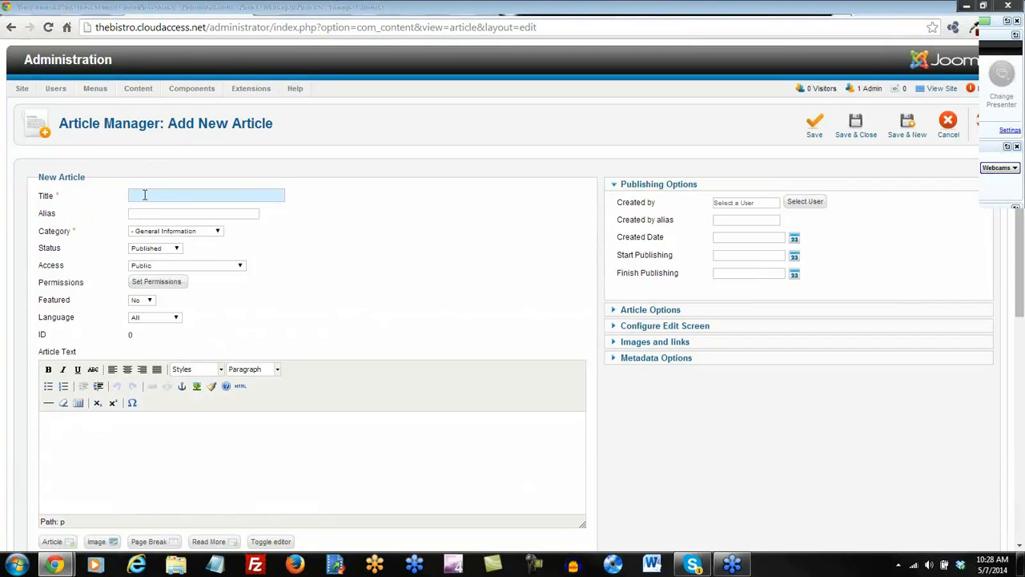
{"action": "type", "text": "Welcome to the Bistro!"}
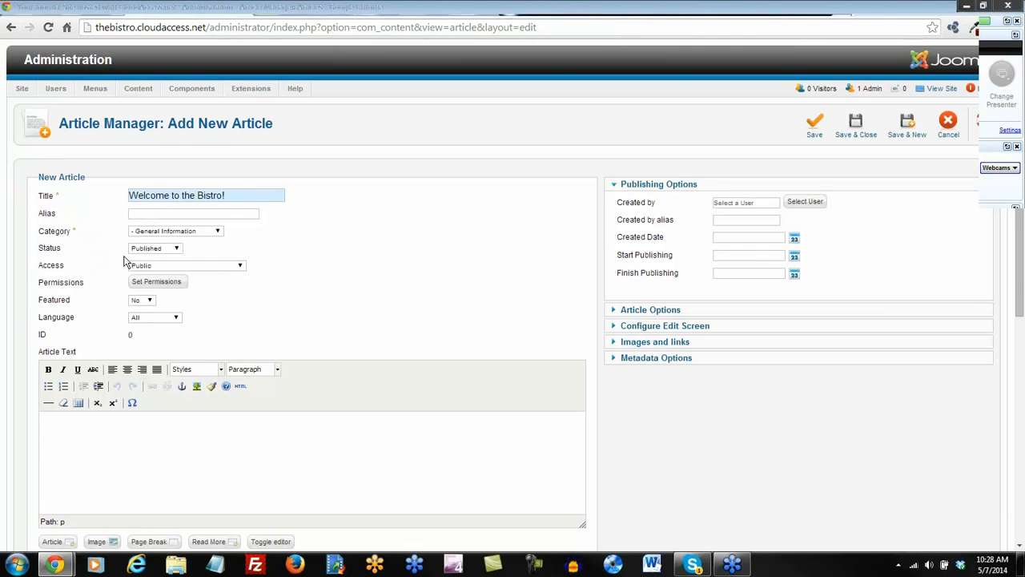
{"action": "left_click", "coordinate": [217, 231]}
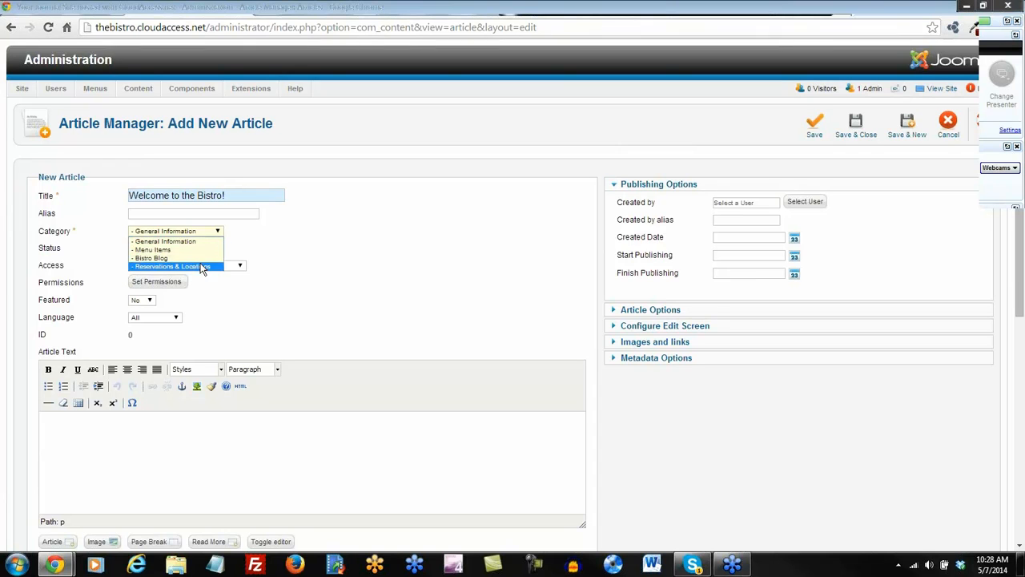
{"action": "left_click", "coordinate": [188, 241]}
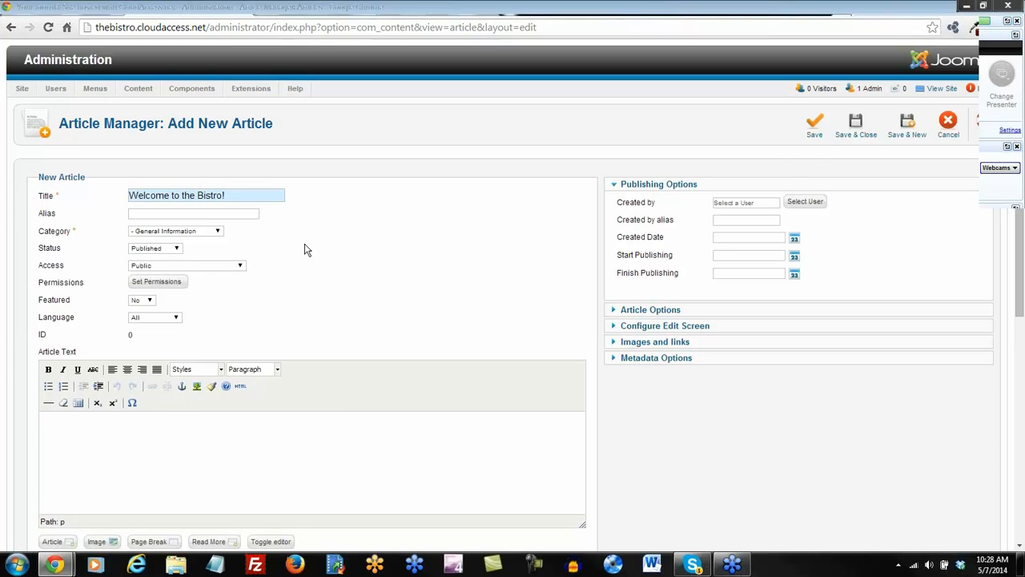
{"action": "scroll", "coordinate": [305, 250], "scroll_direction": "down", "scroll_amount": 3}
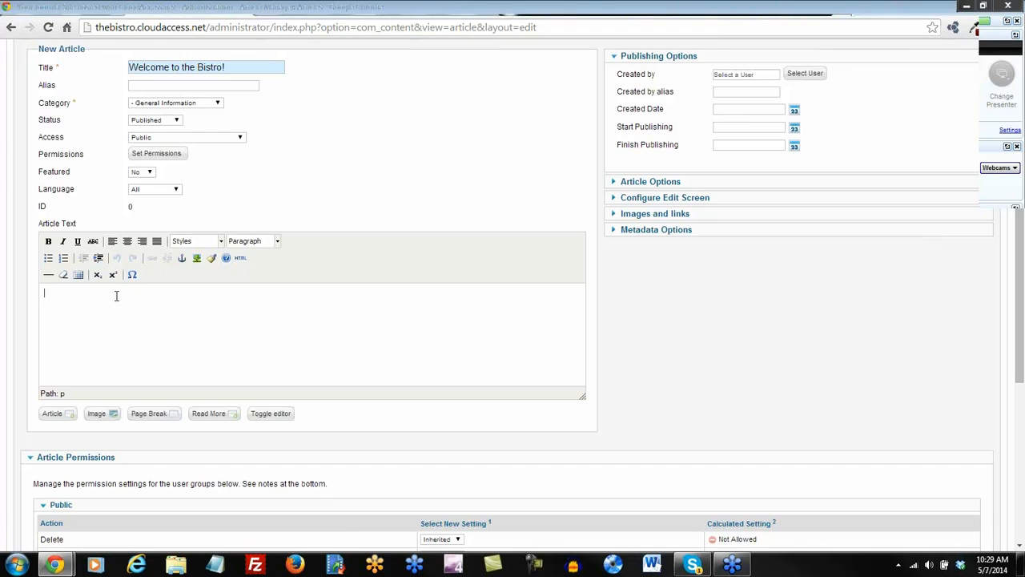
Type three placeholder lines into the article body, each on its own paragraph, then select each line.
{"action": "type", "text": "a;sldkfj;aslkfd"}
{"action": "key", "text": "Return"}
{"action": "type", "text": ";alskdfj;aslkfj"}
{"action": "key", "text": "Return"}
{"action": "type", "text": "l;askjdf;laskdjf"}
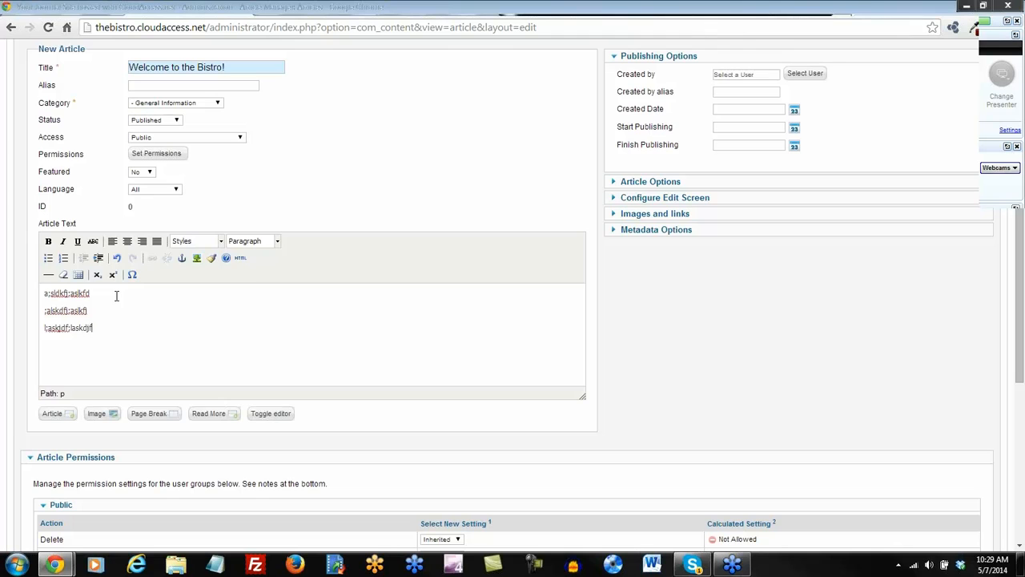
{"action": "left_click_drag", "start_coordinate": [92, 329], "coordinate": [42, 328]}
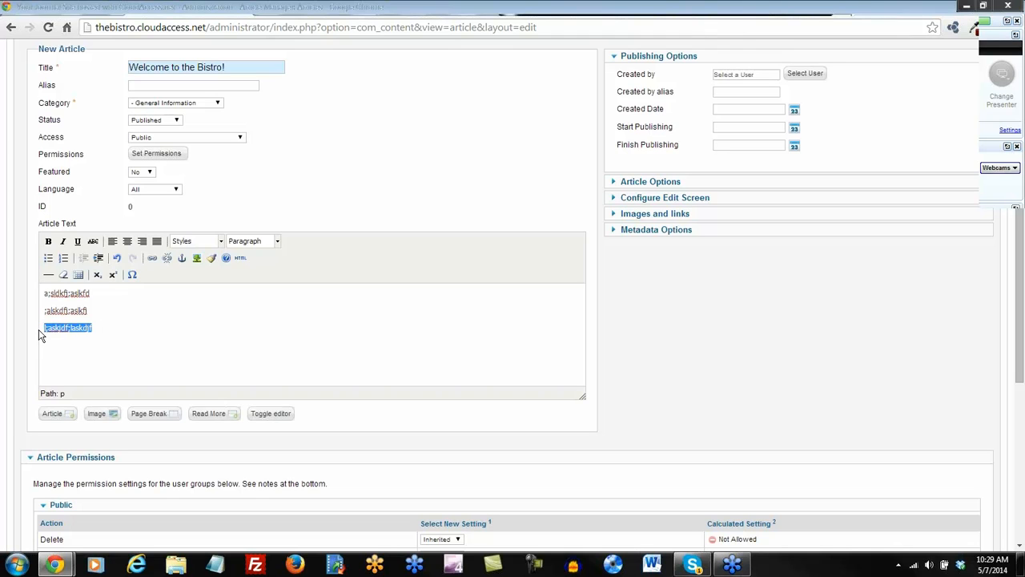
{"action": "left_click_drag", "start_coordinate": [104, 311], "coordinate": [30, 311]}
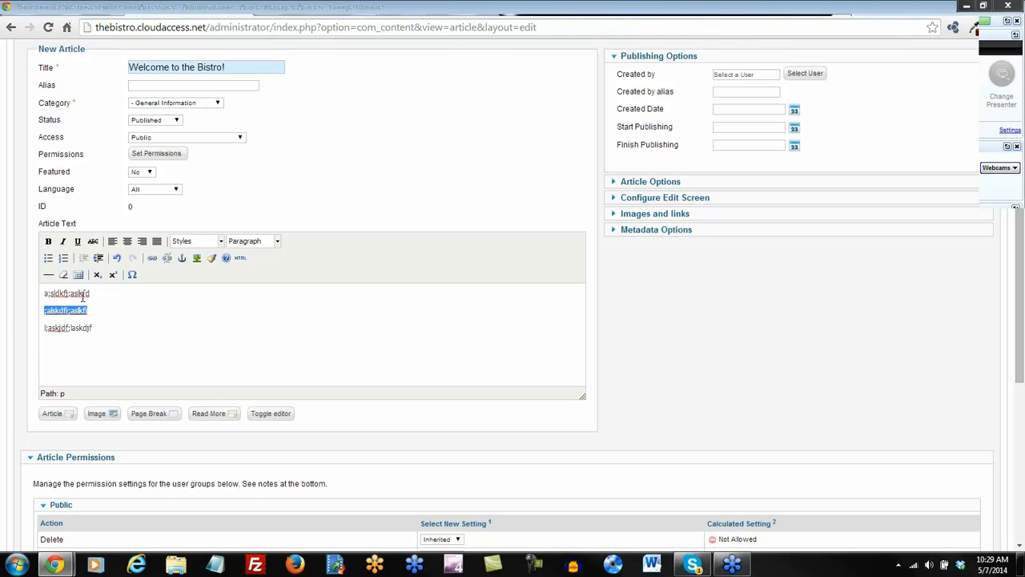
{"action": "left_click_drag", "start_coordinate": [99, 293], "coordinate": [35, 295]}
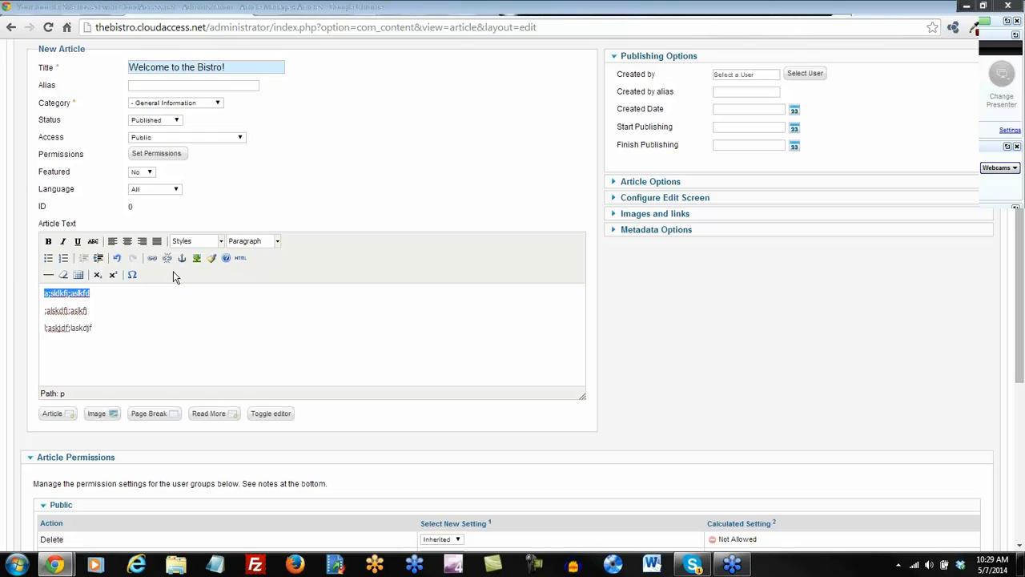
{"action": "left_click", "coordinate": [179, 300]}
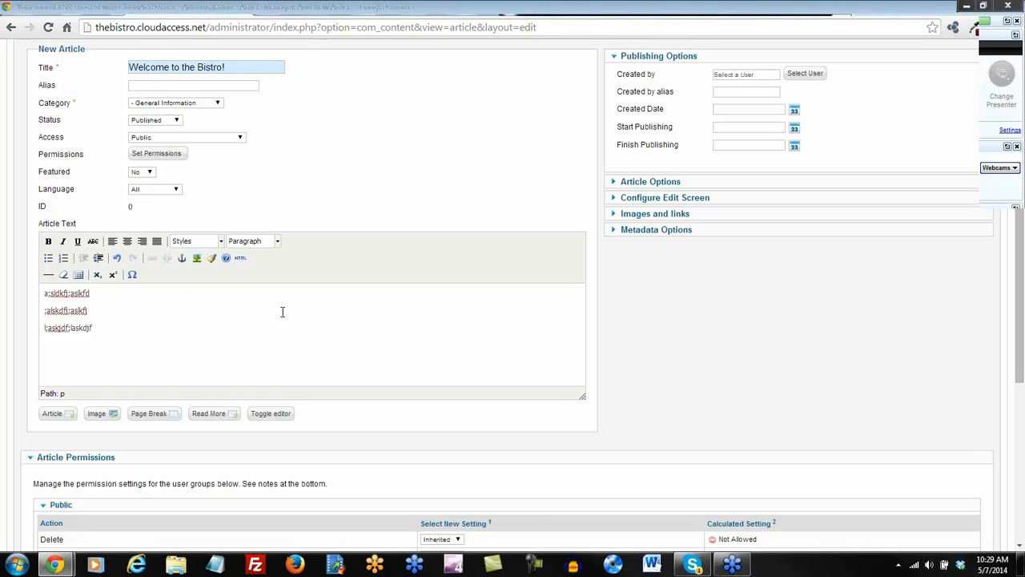
{"action": "scroll", "coordinate": [282, 312], "scroll_direction": "up", "scroll_amount": 3}
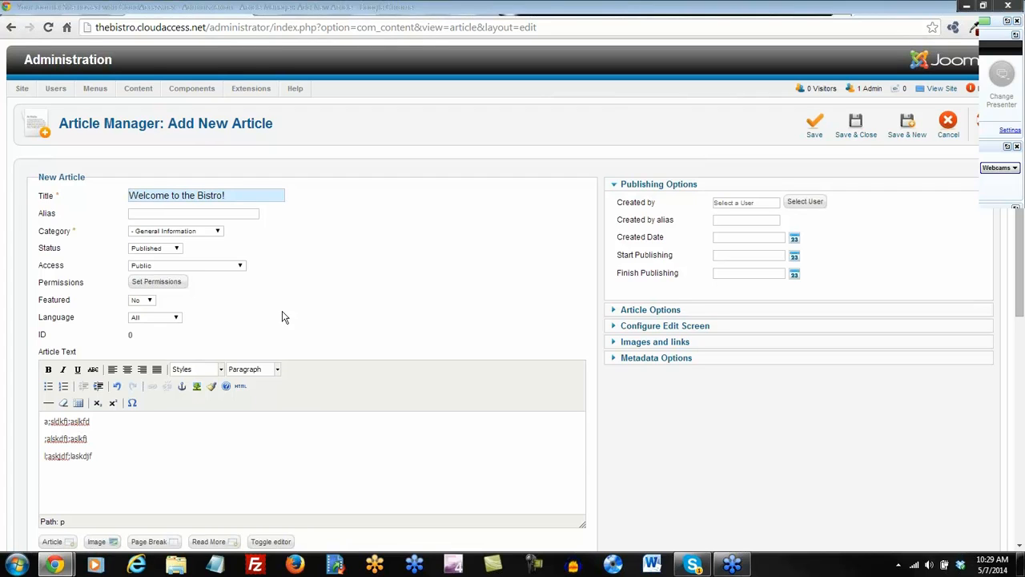
Save and close the 'Welcome to the Bistro!' article so it lists under General Information with ID 71.
{"action": "left_click", "coordinate": [857, 124]}
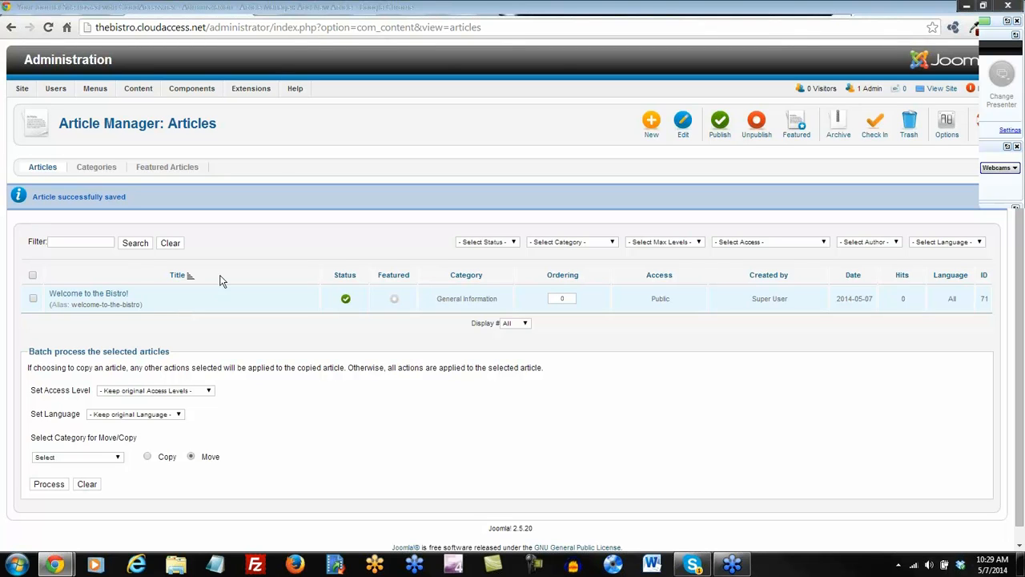
{"action": "mouse_move", "coordinate": [294, 90]}
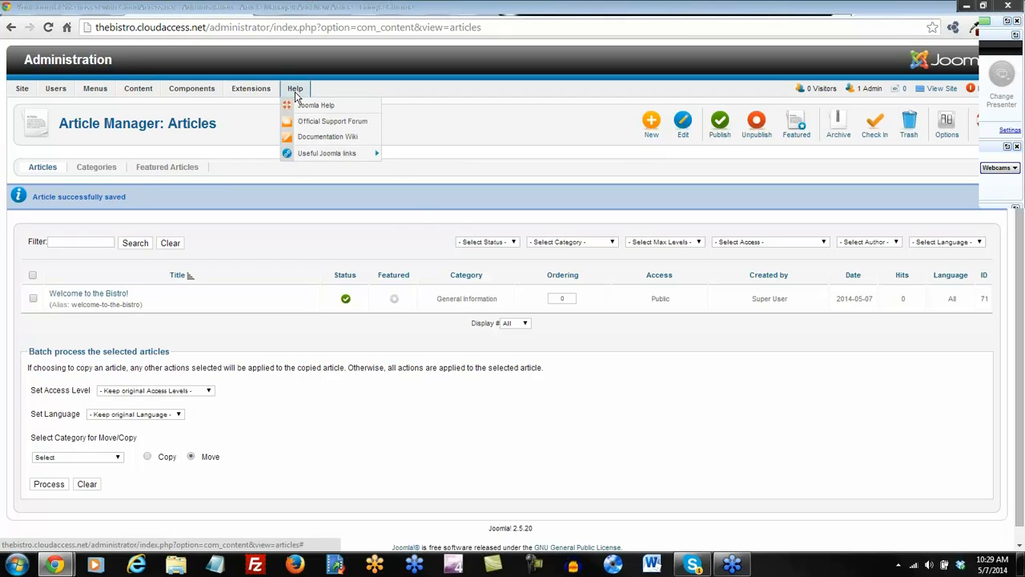
{"action": "mouse_move", "coordinate": [311, 156]}
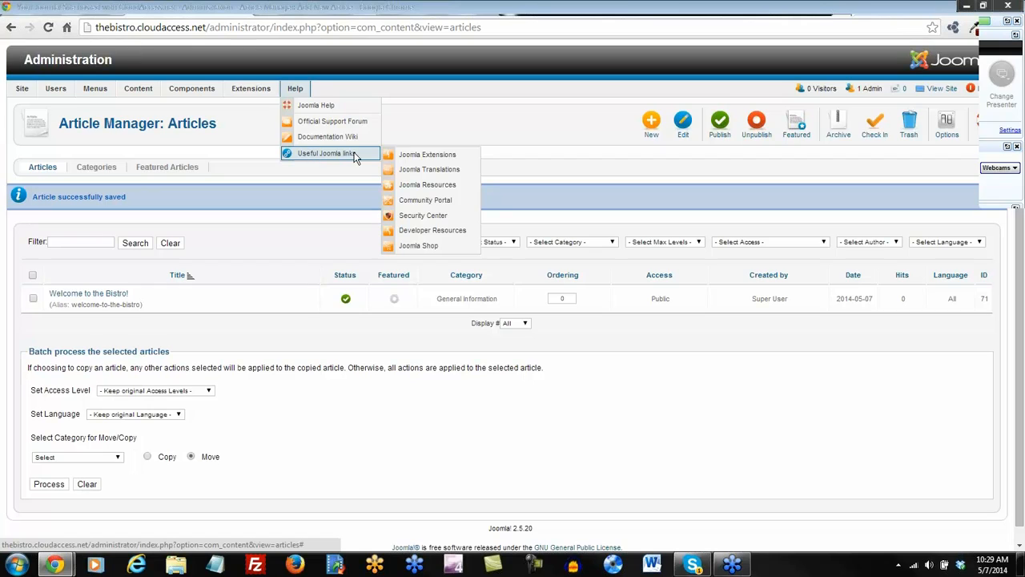
Open the Joomla Extensions Directory from Help > Useful Joomla links and look over its 8065 extensions.
{"action": "left_click", "coordinate": [426, 156]}
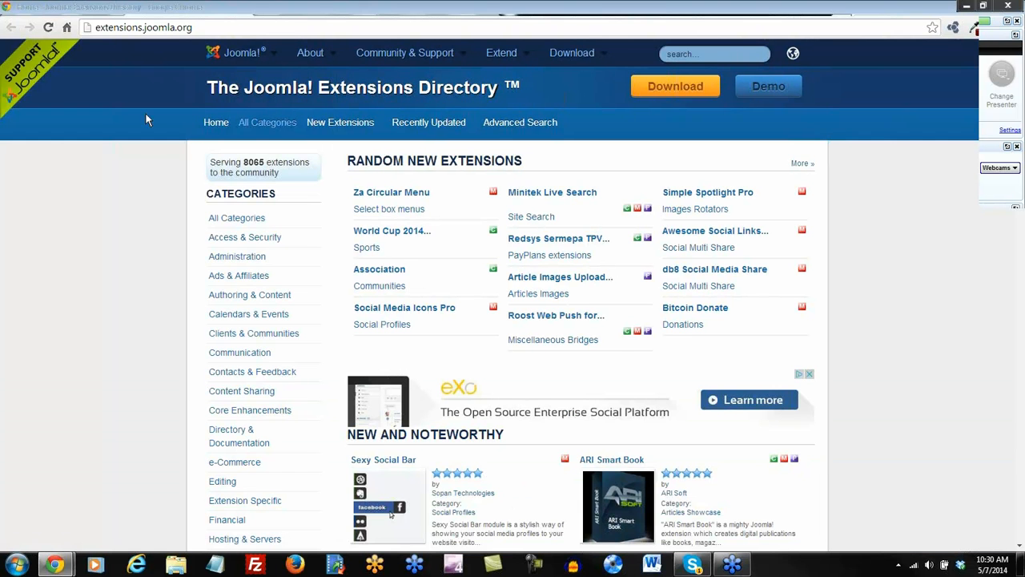
{"action": "double_click", "coordinate": [258, 163]}
{"action": "left_click", "coordinate": [158, 222]}
{"action": "scroll", "coordinate": [580, 183], "scroll_direction": "down", "scroll_amount": 1}
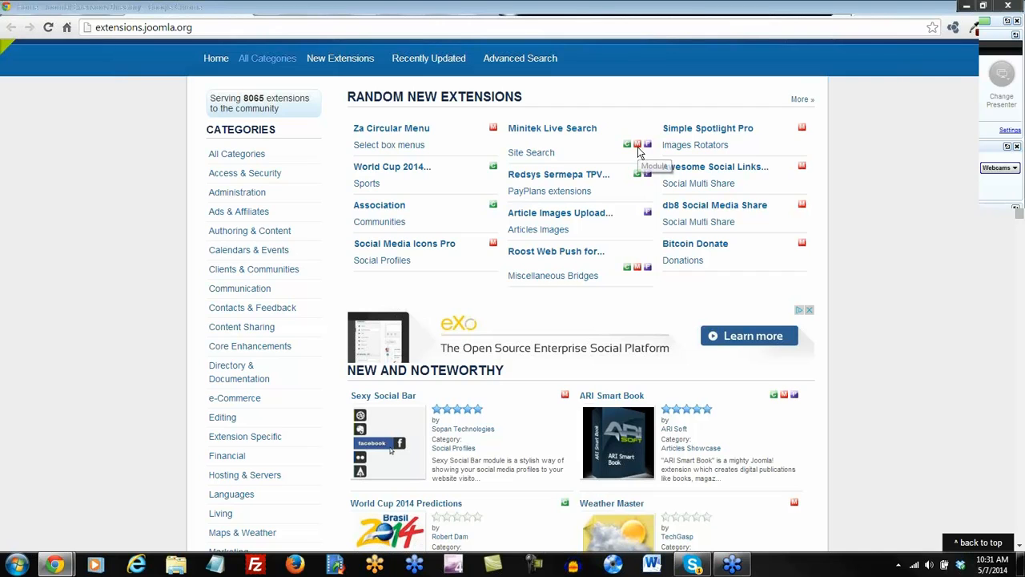
Browse the Editing category's popular editors, such as JCE, JCK Editor, CKEditor and ReReplacer.
{"action": "scroll", "coordinate": [147, 215], "scroll_direction": "up", "scroll_amount": 1}
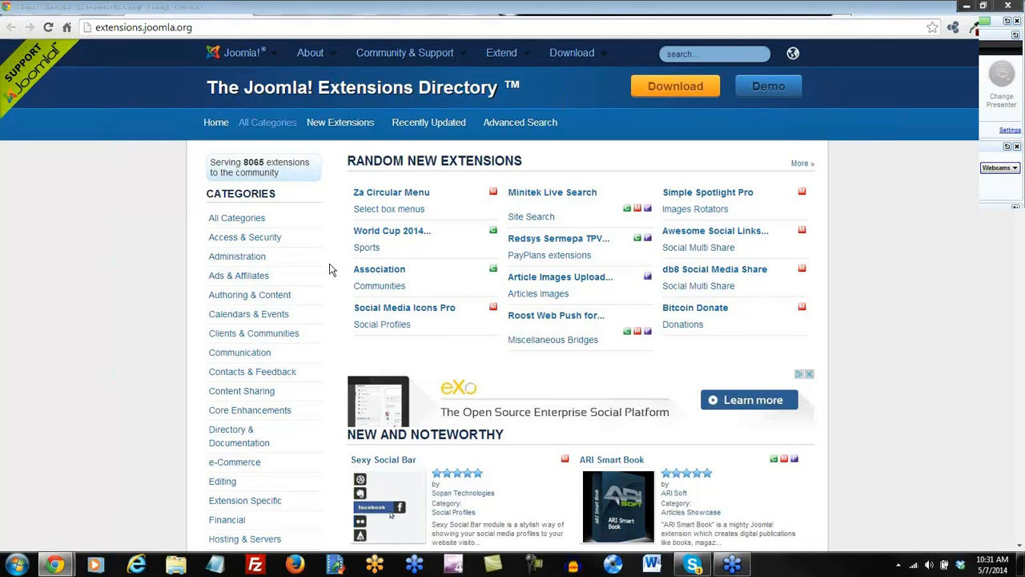
{"action": "scroll", "coordinate": [330, 271], "scroll_direction": "down", "scroll_amount": 1}
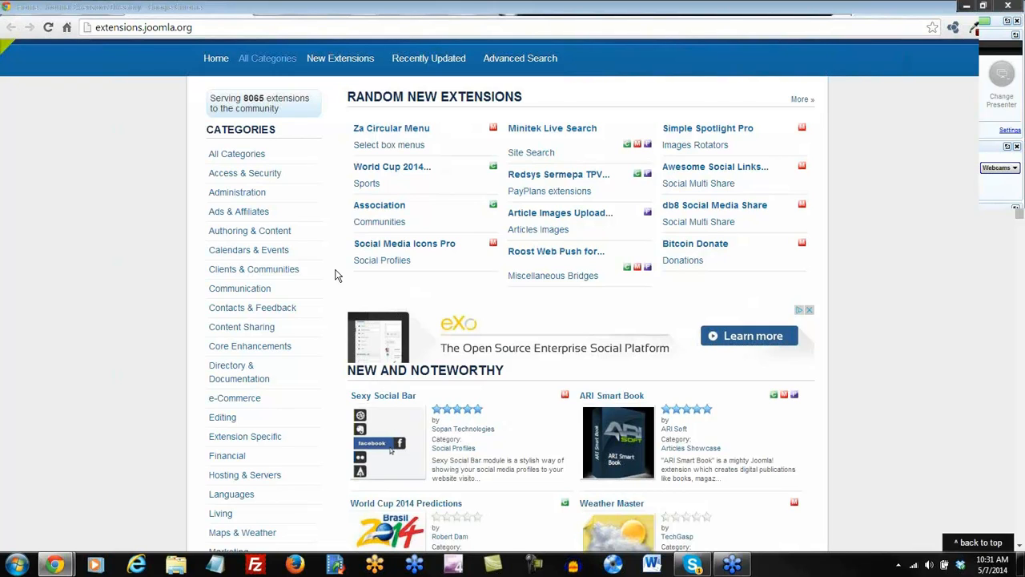
{"action": "scroll", "coordinate": [336, 275], "scroll_direction": "down", "scroll_amount": 3}
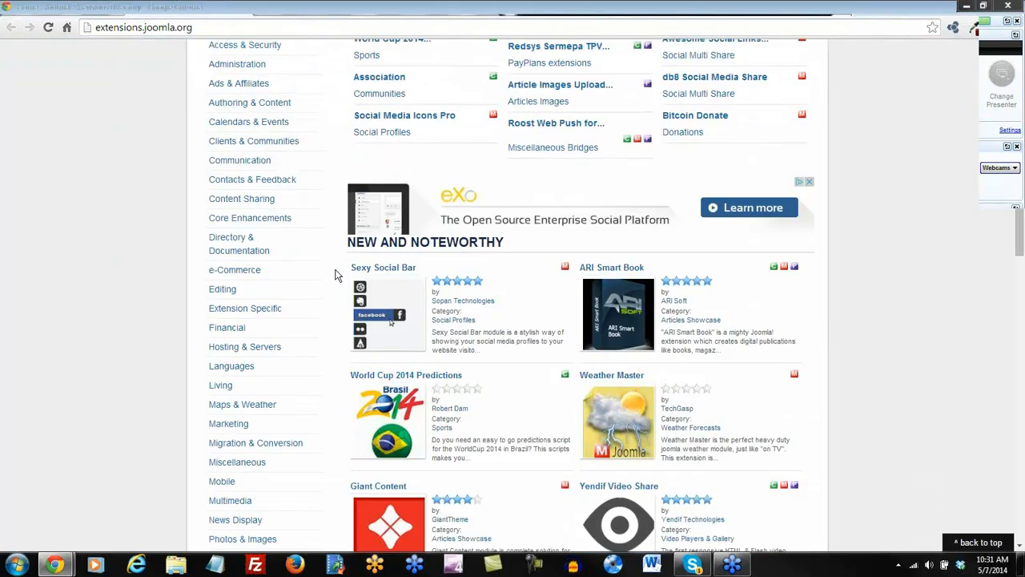
{"action": "scroll", "coordinate": [337, 275], "scroll_direction": "down", "scroll_amount": 1}
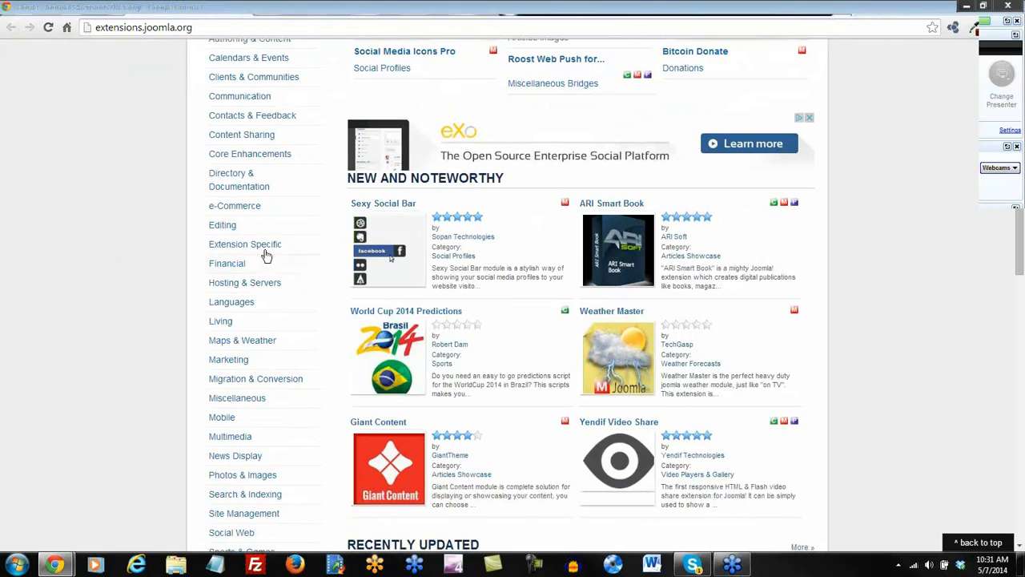
{"action": "left_click", "coordinate": [224, 228]}
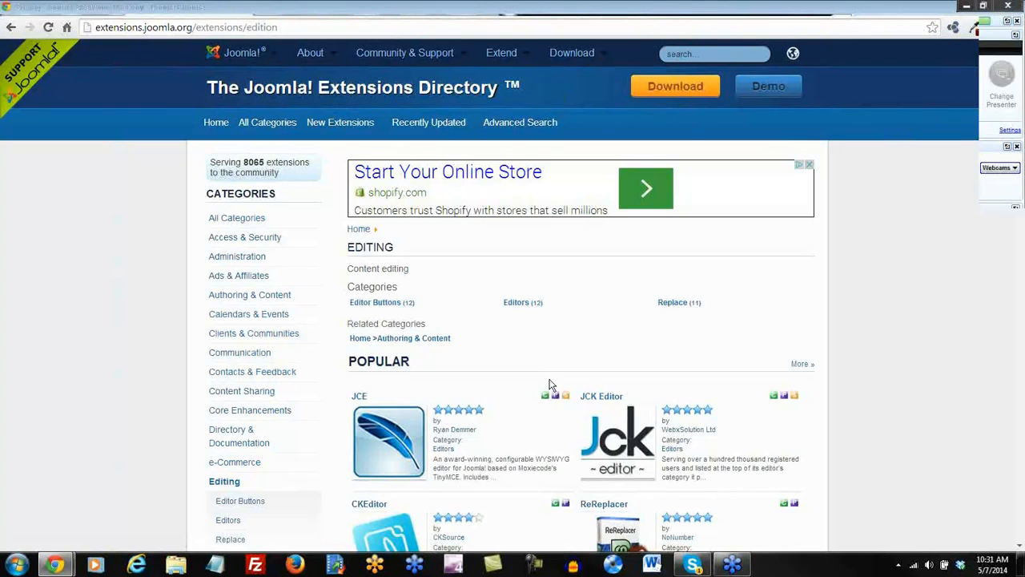
{"action": "scroll", "coordinate": [550, 385], "scroll_direction": "down", "scroll_amount": 3}
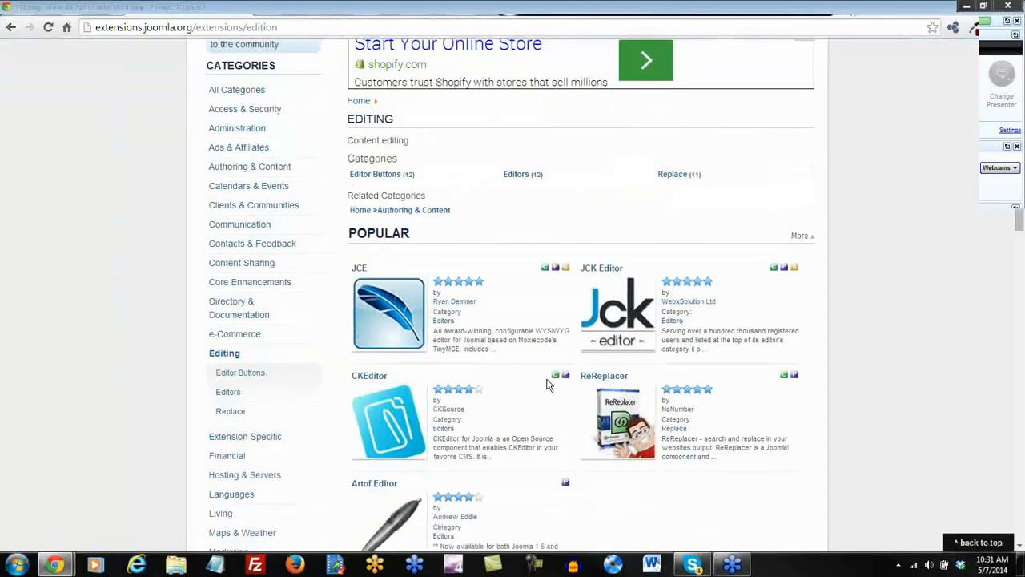
{"action": "scroll", "coordinate": [549, 386], "scroll_direction": "down", "scroll_amount": 1}
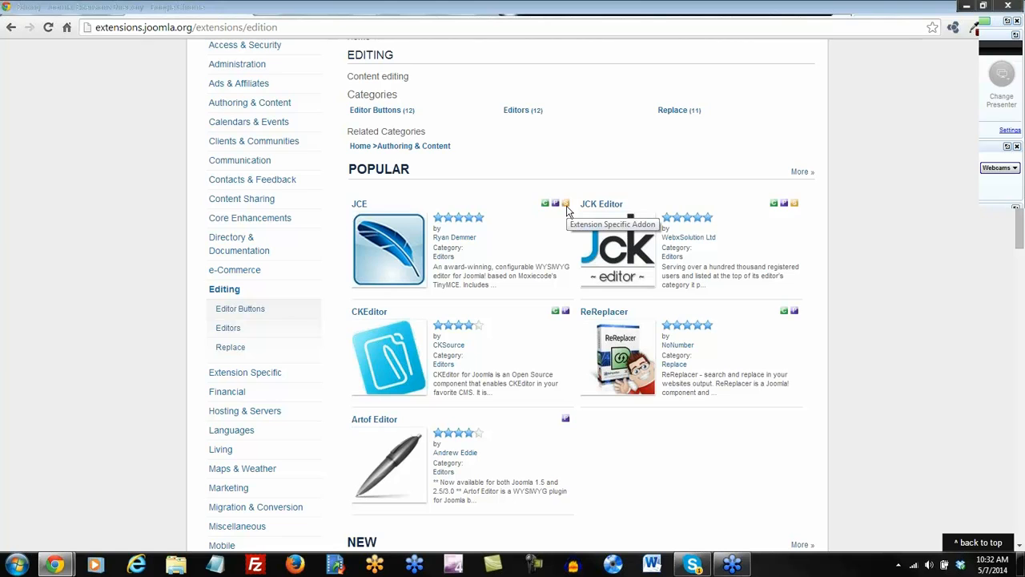
Open the JCE listing and read its version 2.3.4.4 details, 4.57 rating and reviews.
{"action": "left_click", "coordinate": [359, 207]}
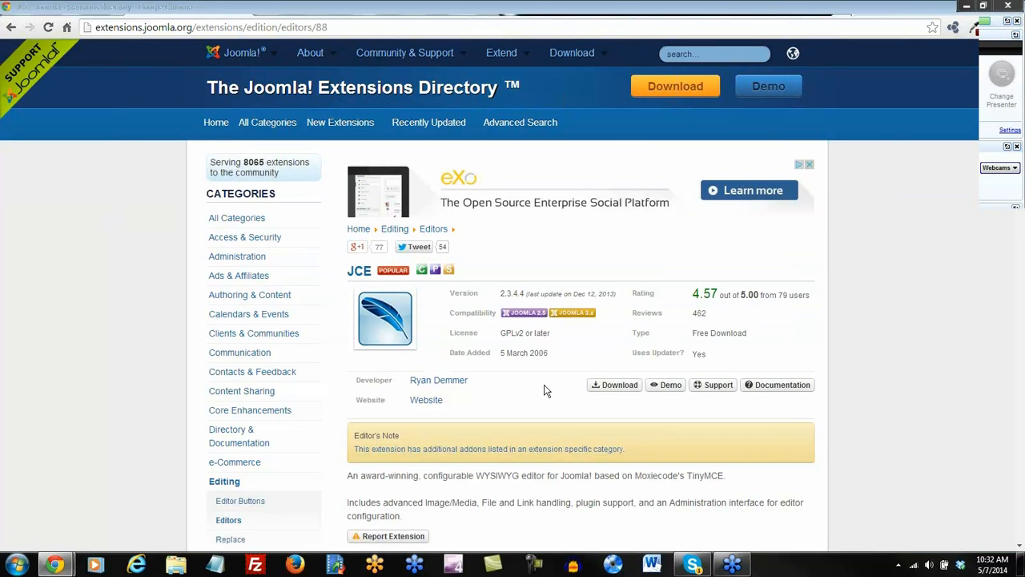
{"action": "scroll", "coordinate": [544, 390], "scroll_direction": "down", "scroll_amount": 3}
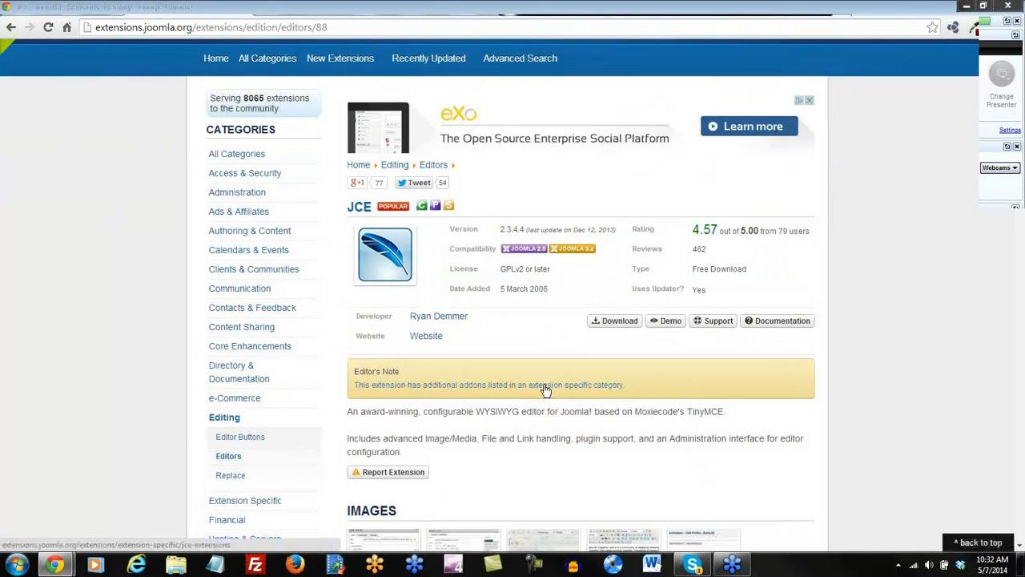
{"action": "scroll", "coordinate": [544, 390], "scroll_direction": "down", "scroll_amount": 10}
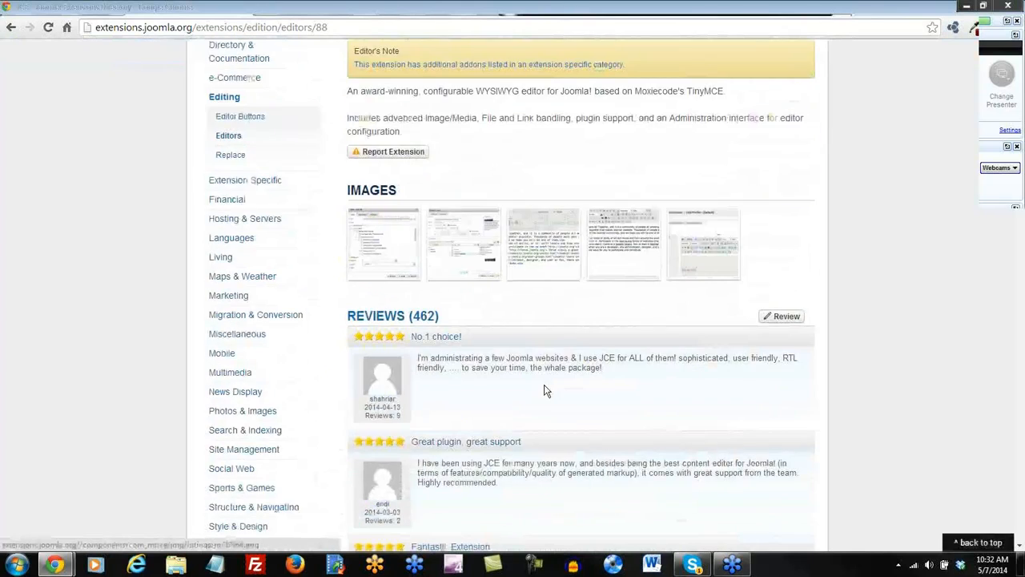
{"action": "scroll", "coordinate": [544, 386], "scroll_direction": "down", "scroll_amount": 2}
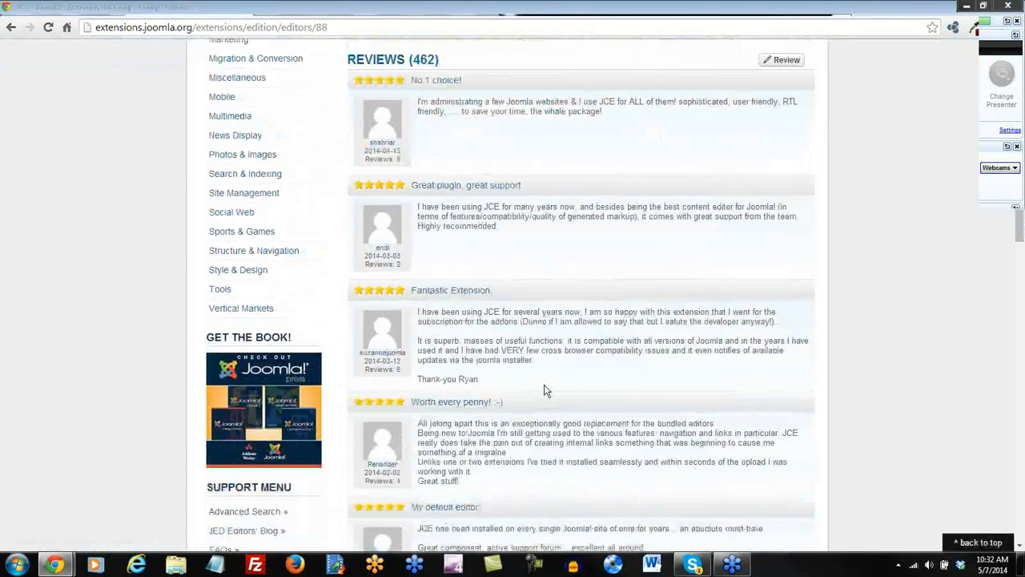
{"action": "scroll", "coordinate": [544, 390], "scroll_direction": "down", "scroll_amount": 5}
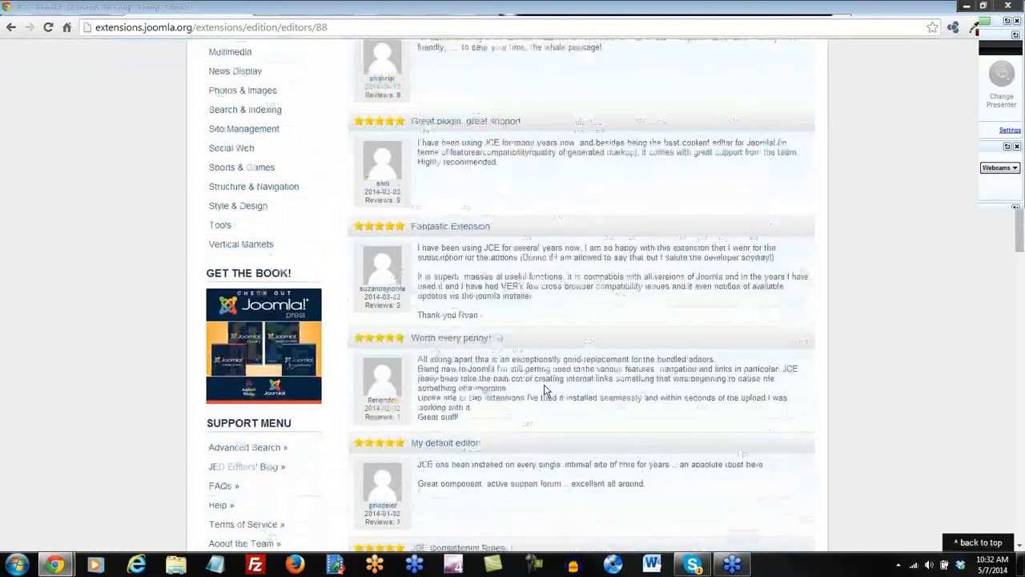
{"action": "scroll", "coordinate": [548, 390], "scroll_direction": "up", "scroll_amount": 12}
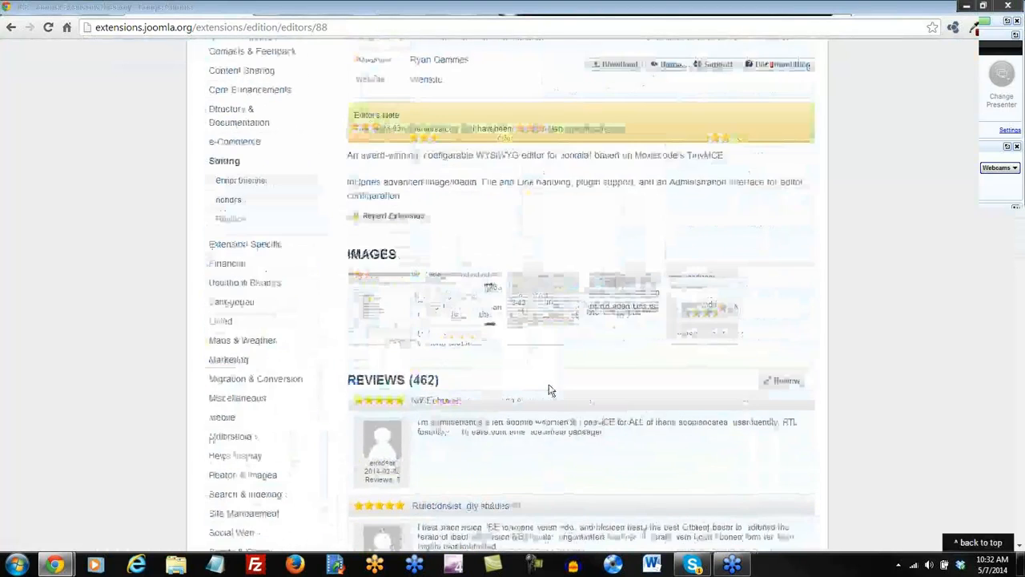
{"action": "scroll", "coordinate": [549, 390], "scroll_direction": "up", "scroll_amount": 4}
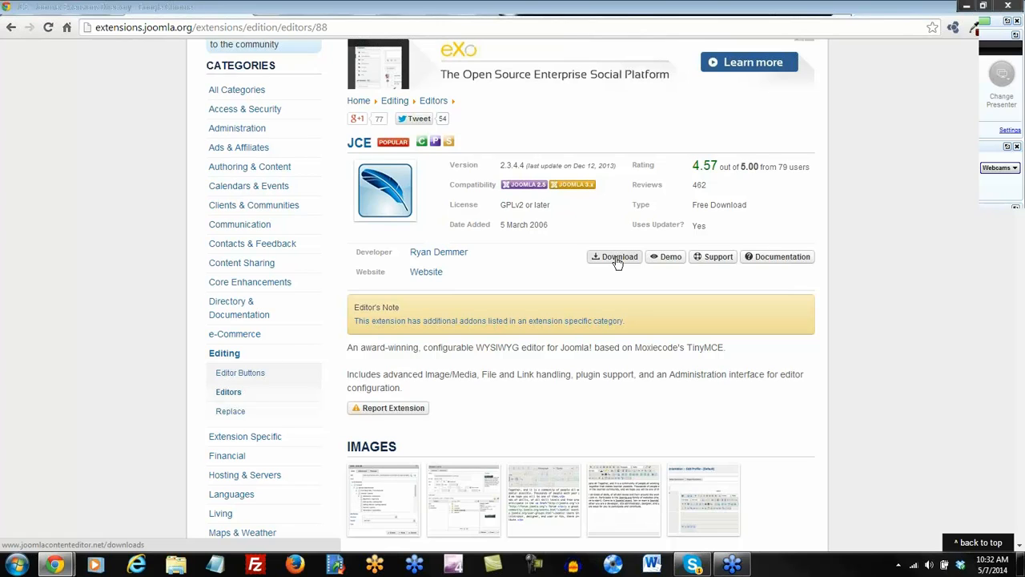
Highlight the JCE listing's Free Download licence type text, then clear the highlight.
{"action": "left_click_drag", "start_coordinate": [695, 205], "coordinate": [761, 214]}
{"action": "left_click", "coordinate": [763, 216]}
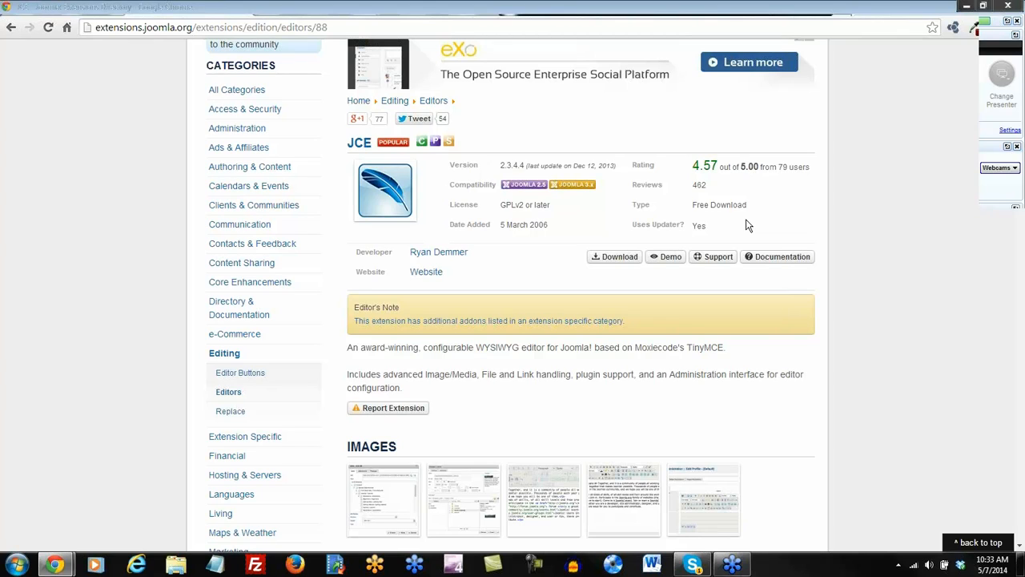
{"action": "left_click_drag", "start_coordinate": [747, 205], "coordinate": [694, 207]}
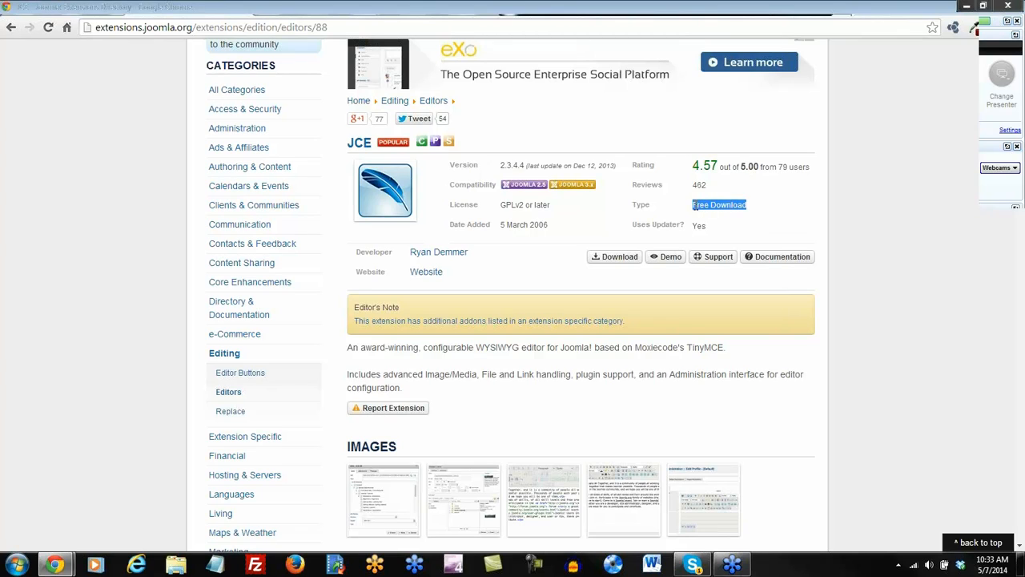
{"action": "left_click", "coordinate": [538, 265]}
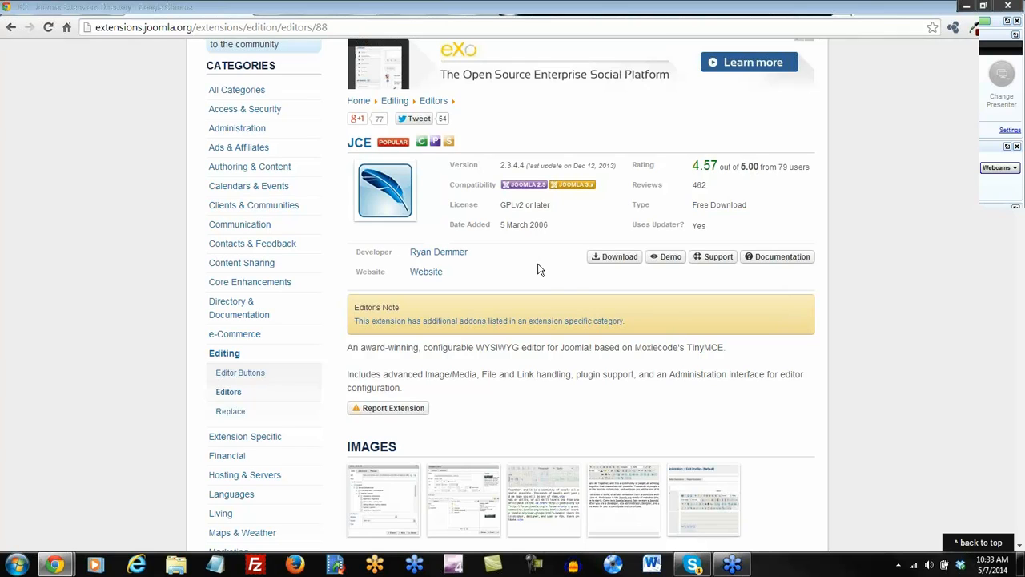
From the JCE site's Editor > Joomla! 2.5 files, save the JCE 2.3.4.4 ZIP to Downloads.
{"action": "left_click", "coordinate": [616, 262]}
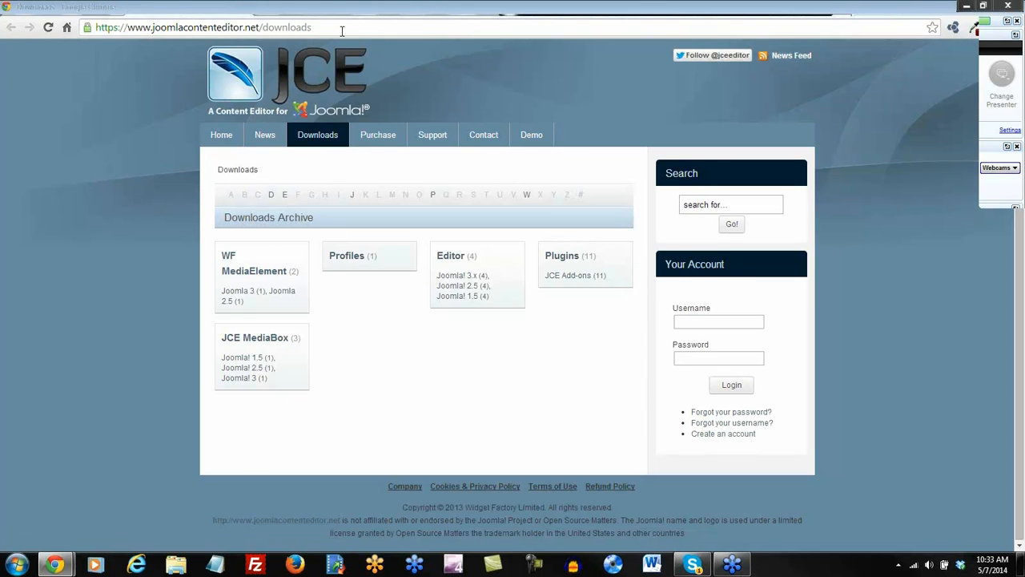
{"action": "left_click", "coordinate": [463, 290]}
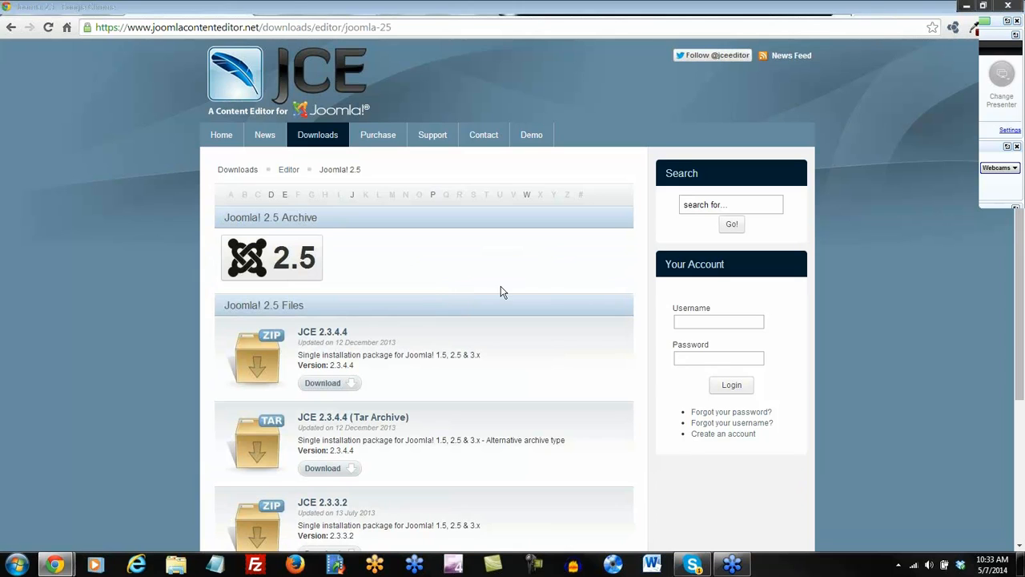
{"action": "scroll", "coordinate": [543, 281], "scroll_direction": "down", "scroll_amount": 3}
{"action": "scroll", "coordinate": [544, 281], "scroll_direction": "down", "scroll_amount": 1}
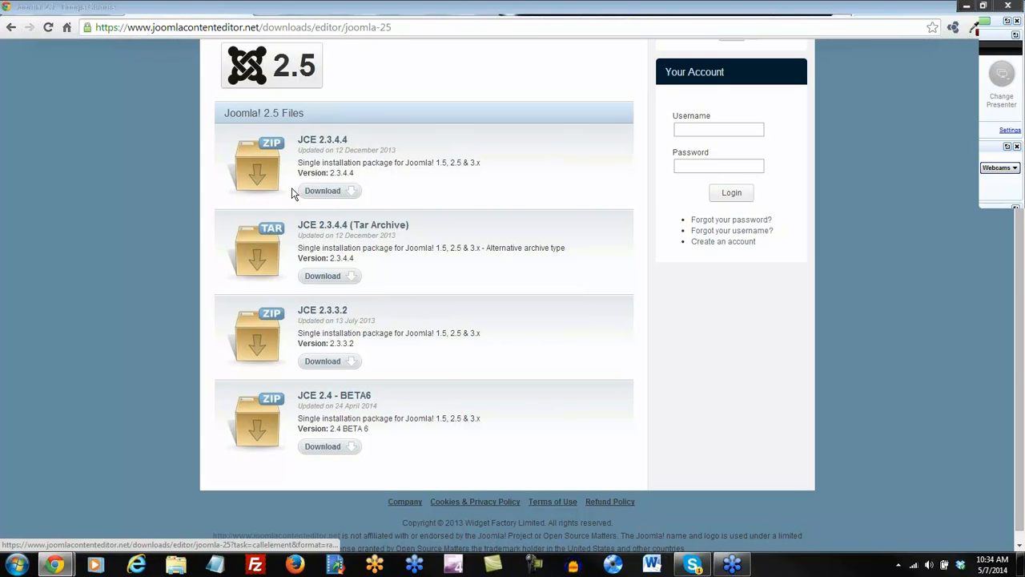
{"action": "left_click", "coordinate": [328, 191]}
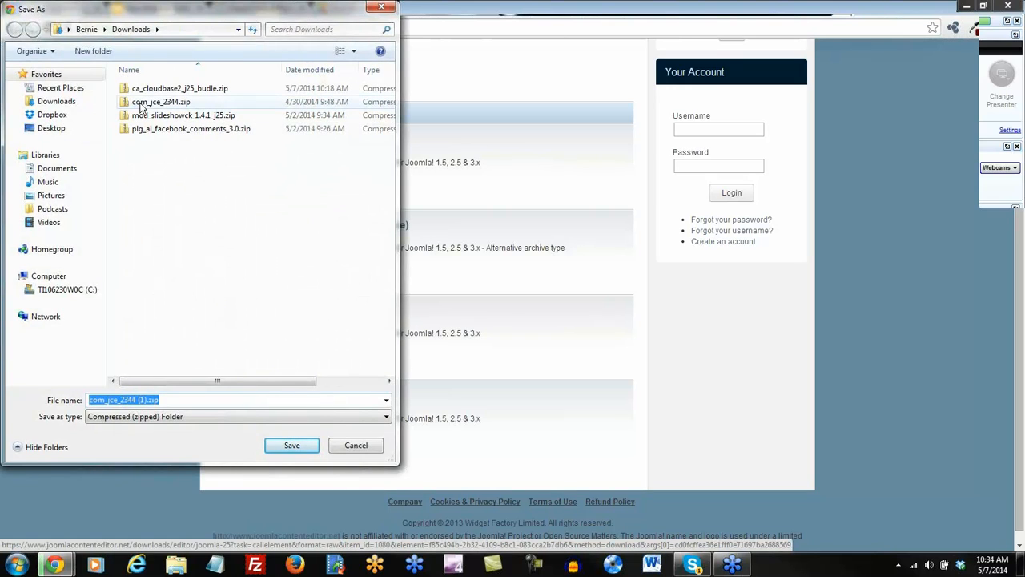
{"action": "left_click", "coordinate": [290, 447]}
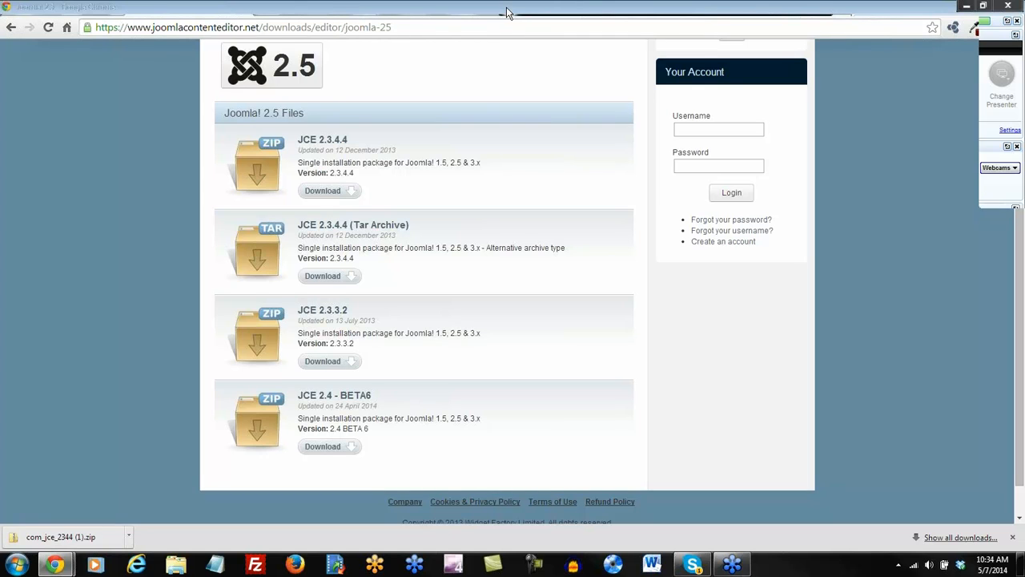
{"action": "scroll", "coordinate": [479, 164], "scroll_direction": "up", "scroll_amount": 3}
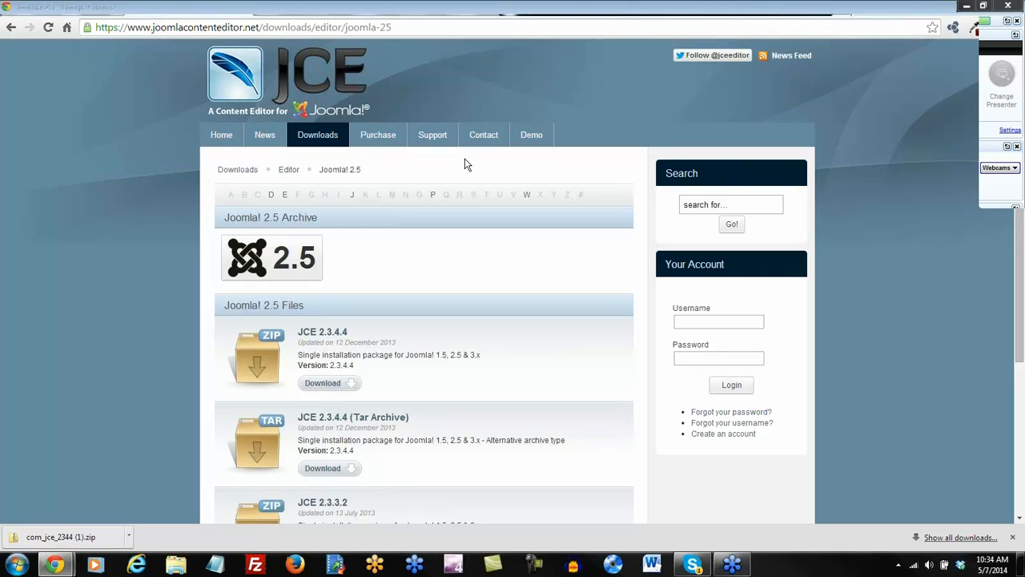
Browse CloudAccess Training > Tutorials > Additional Resources to the JCE Editor list, then return to the Bistro tab.
{"action": "left_click", "coordinate": [736, 11]}
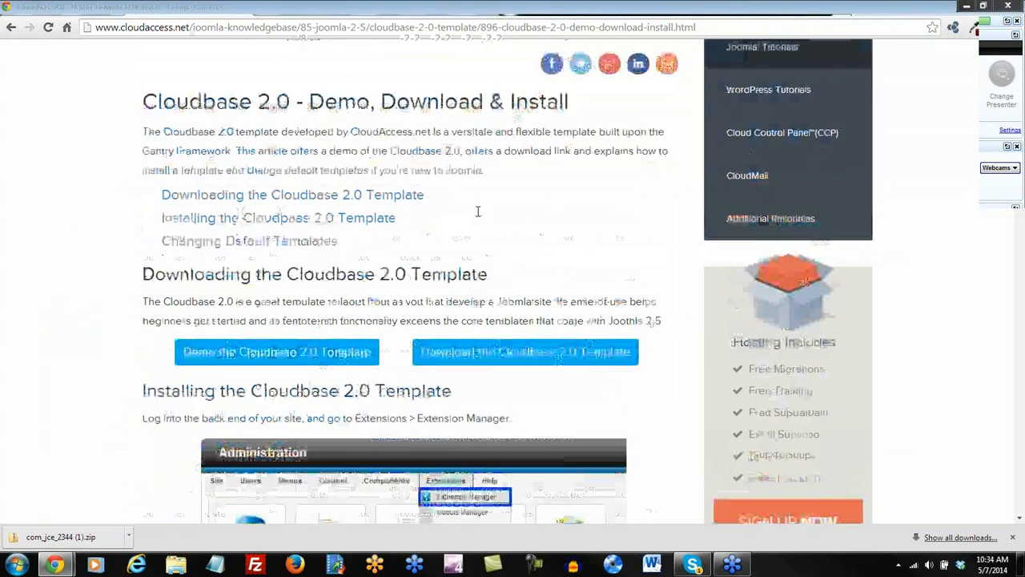
{"action": "scroll", "coordinate": [478, 211], "scroll_direction": "up", "scroll_amount": 3}
{"action": "mouse_move", "coordinate": [343, 153]}
{"action": "left_click", "coordinate": [349, 183]}
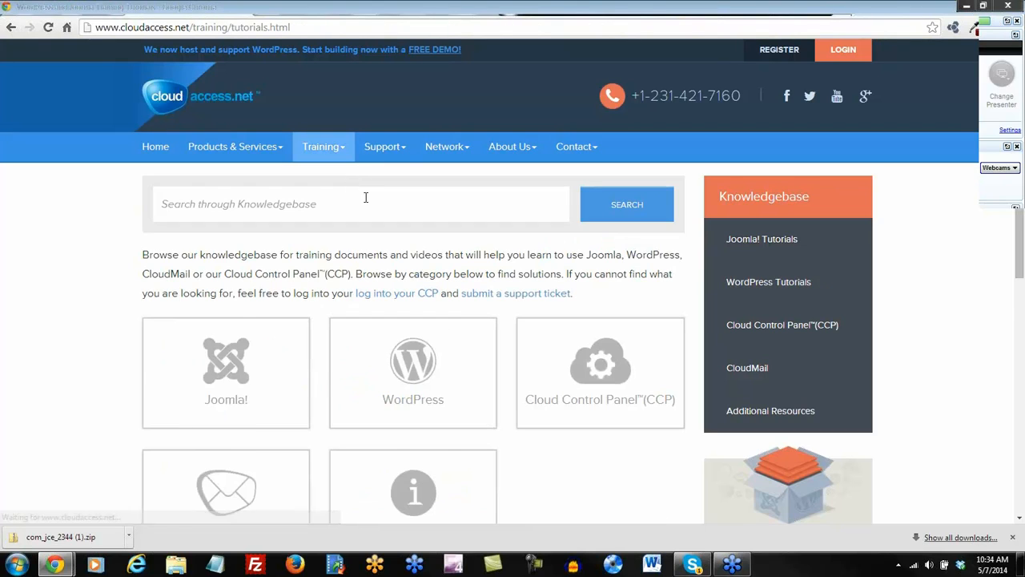
{"action": "scroll", "coordinate": [365, 197], "scroll_direction": "down", "scroll_amount": 1}
{"action": "left_click", "coordinate": [418, 430]}
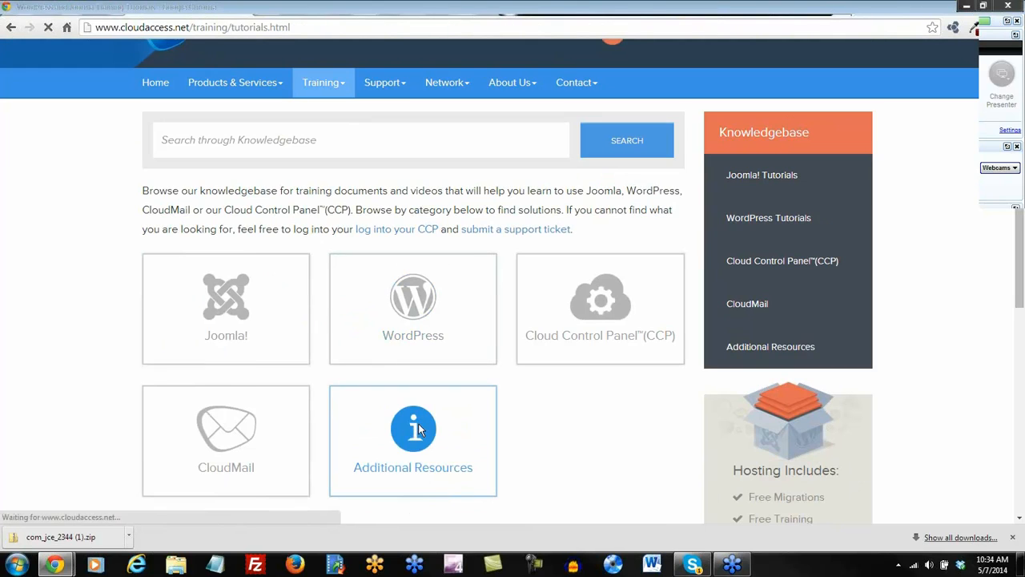
{"action": "scroll", "coordinate": [282, 329], "scroll_direction": "down", "scroll_amount": 2}
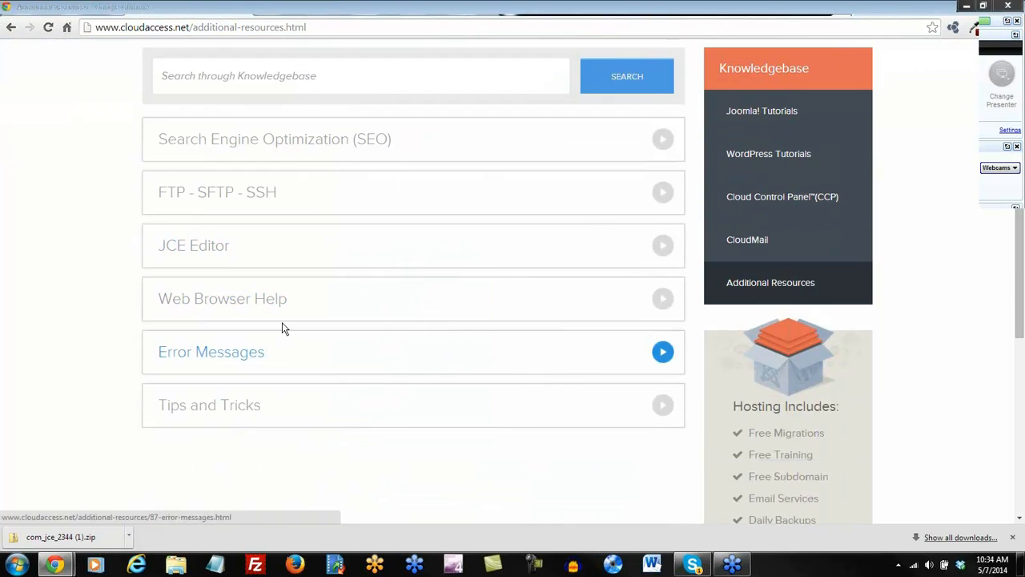
{"action": "left_click", "coordinate": [209, 254]}
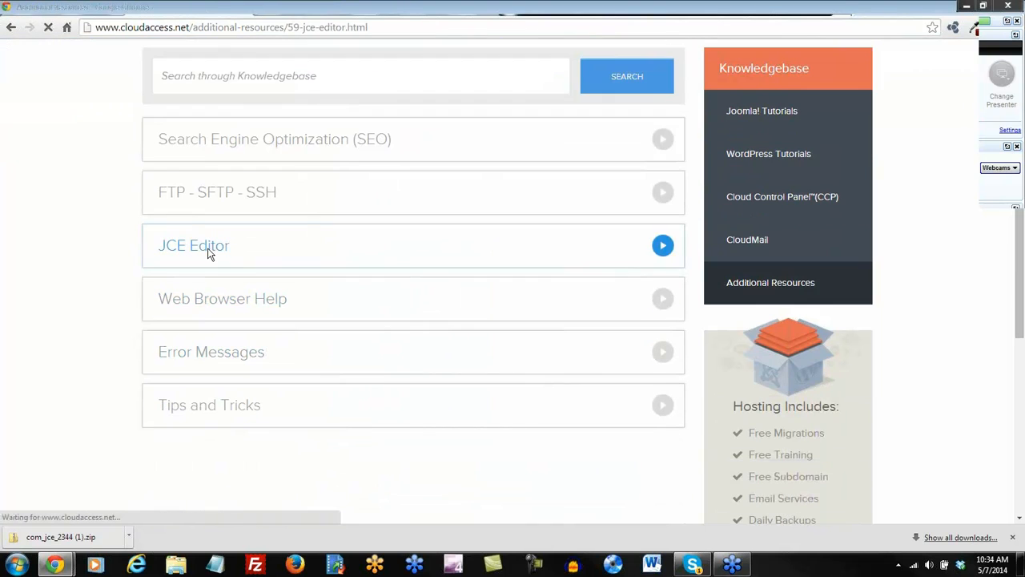
{"action": "scroll", "coordinate": [207, 253], "scroll_direction": "down", "scroll_amount": 1}
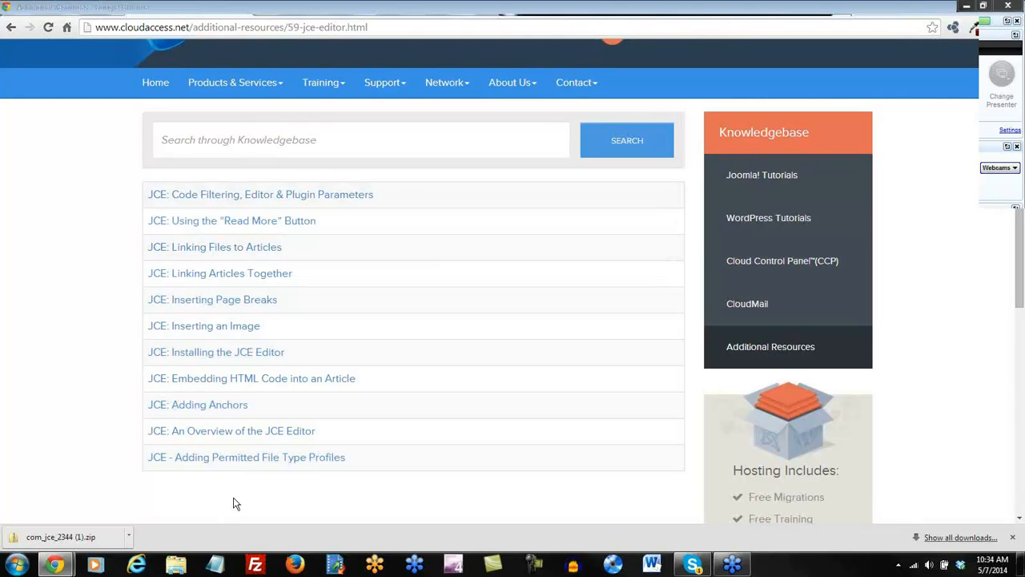
{"action": "left_click", "coordinate": [545, 15]}
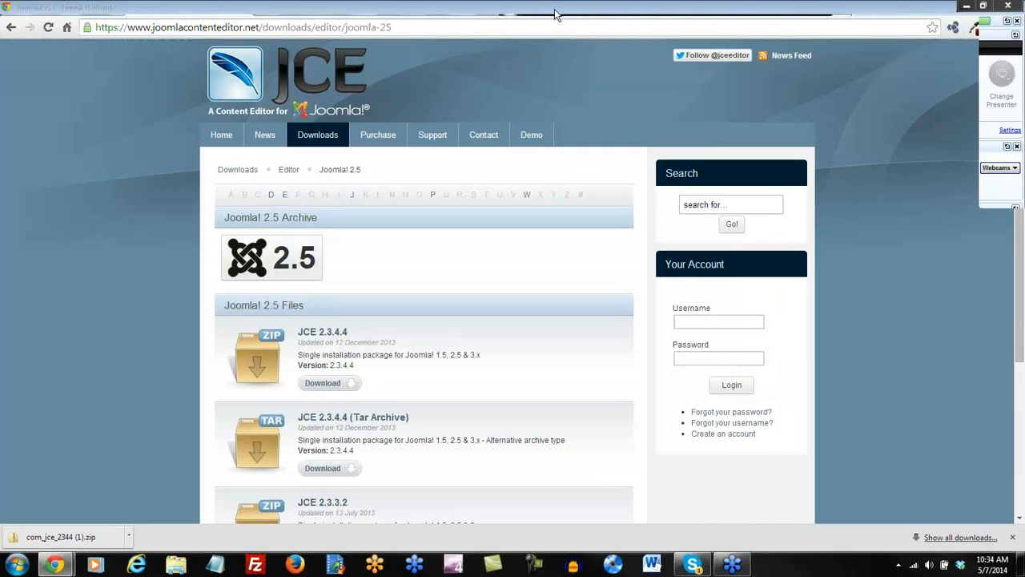
{"action": "left_click", "coordinate": [571, 12]}
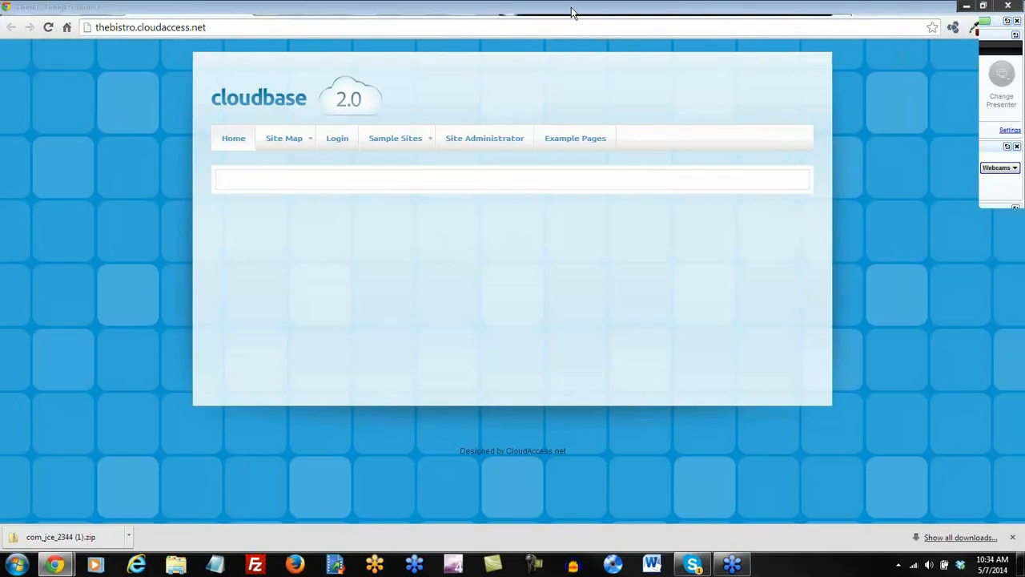
Upload com_jce_2344 (1).zip in Extension Manager: Install, adding JCE Editor 2.3.4.4 with its plugin and quick icon.
{"action": "left_click", "coordinate": [412, 16]}
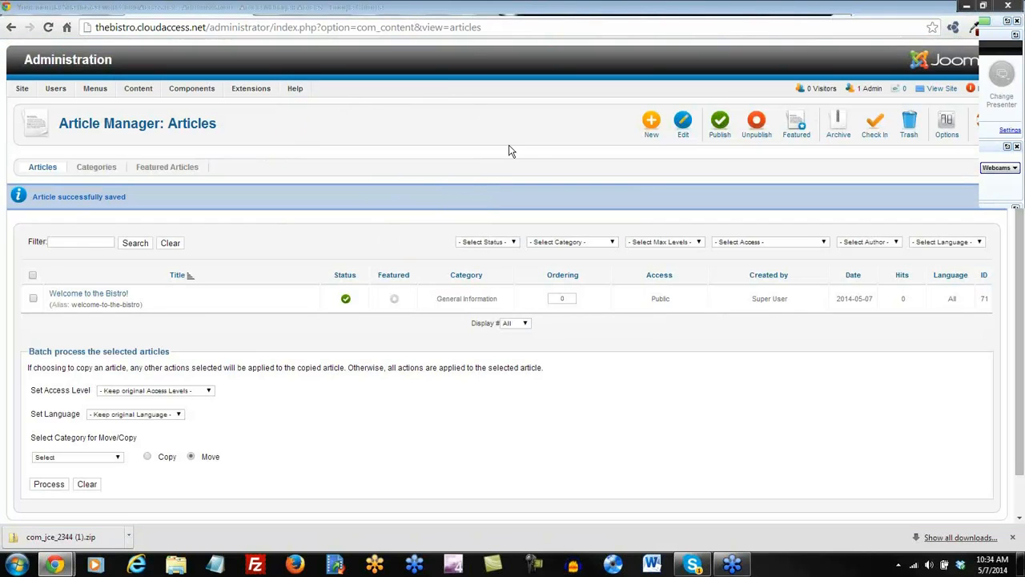
{"action": "mouse_move", "coordinate": [251, 94]}
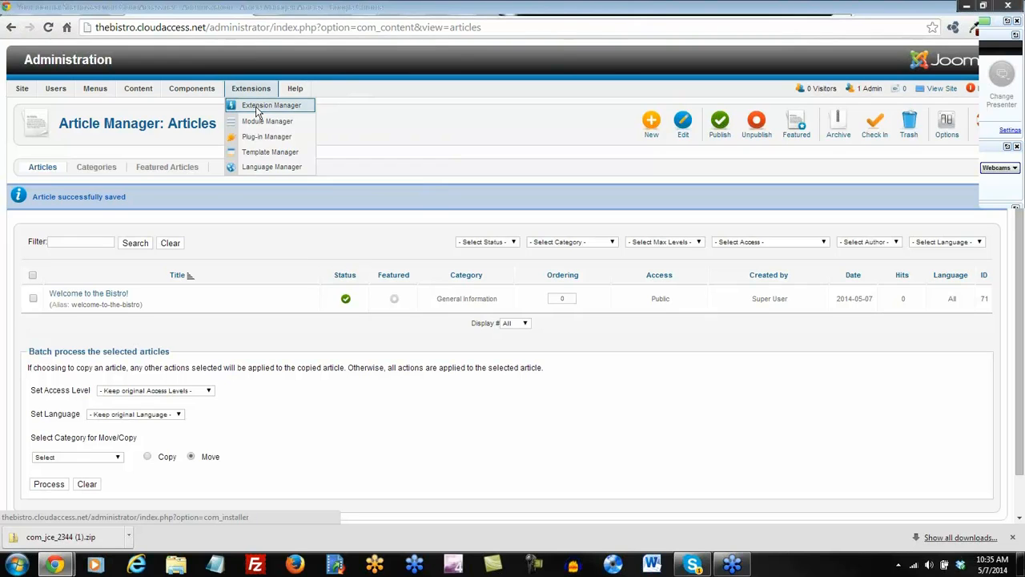
{"action": "left_click", "coordinate": [258, 111]}
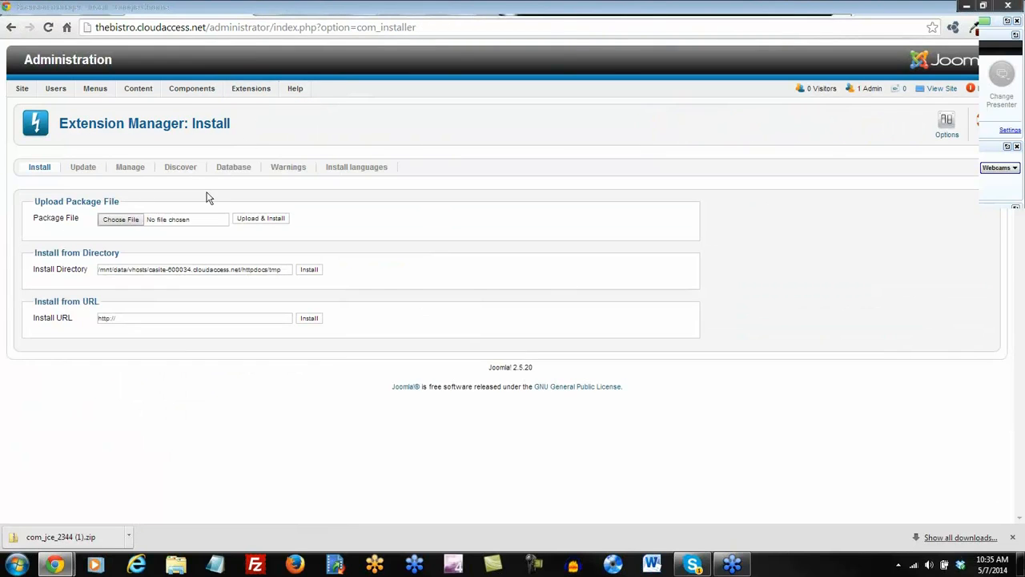
{"action": "left_click", "coordinate": [120, 219]}
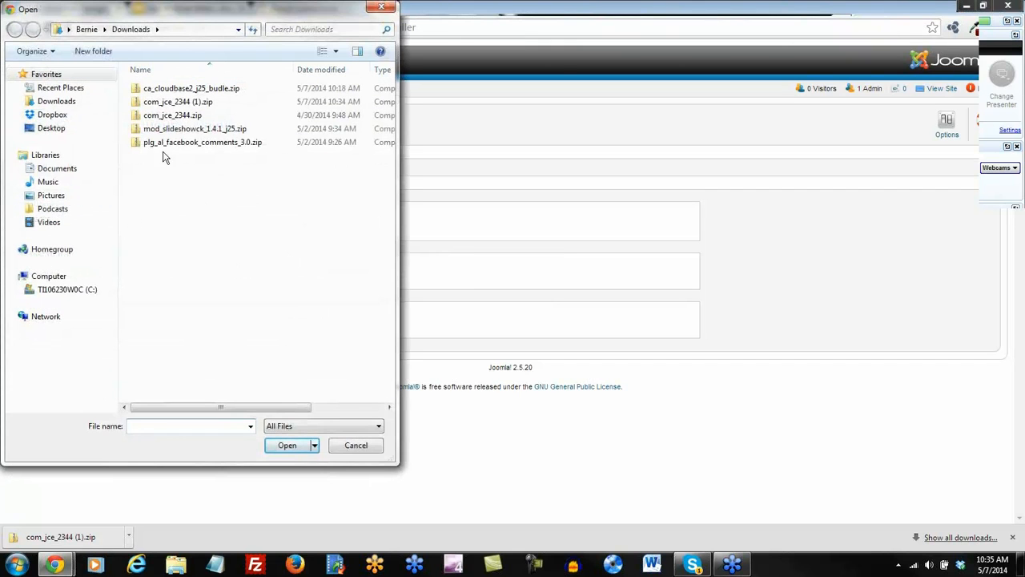
{"action": "double_click", "coordinate": [188, 105]}
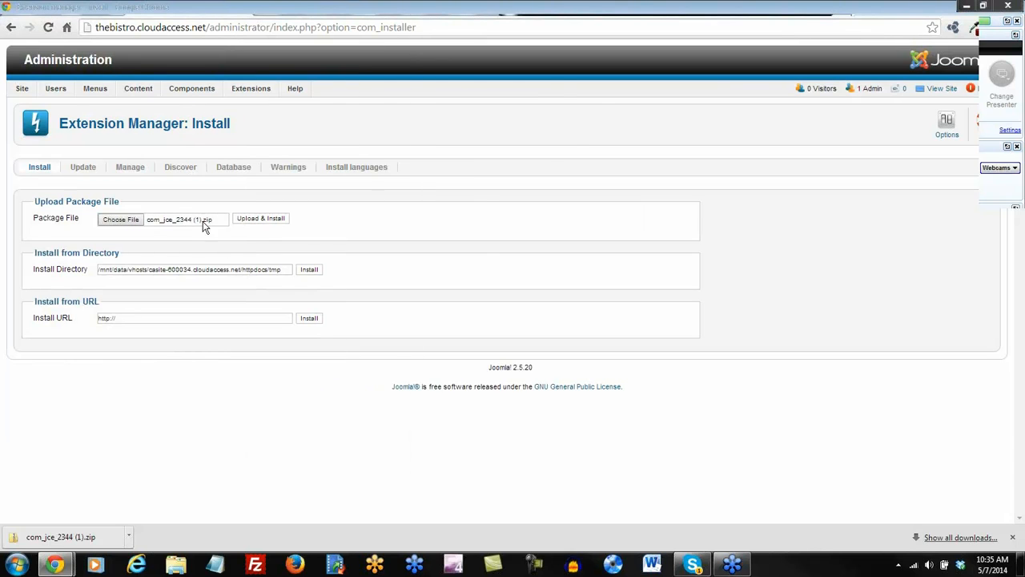
{"action": "left_click", "coordinate": [261, 221]}
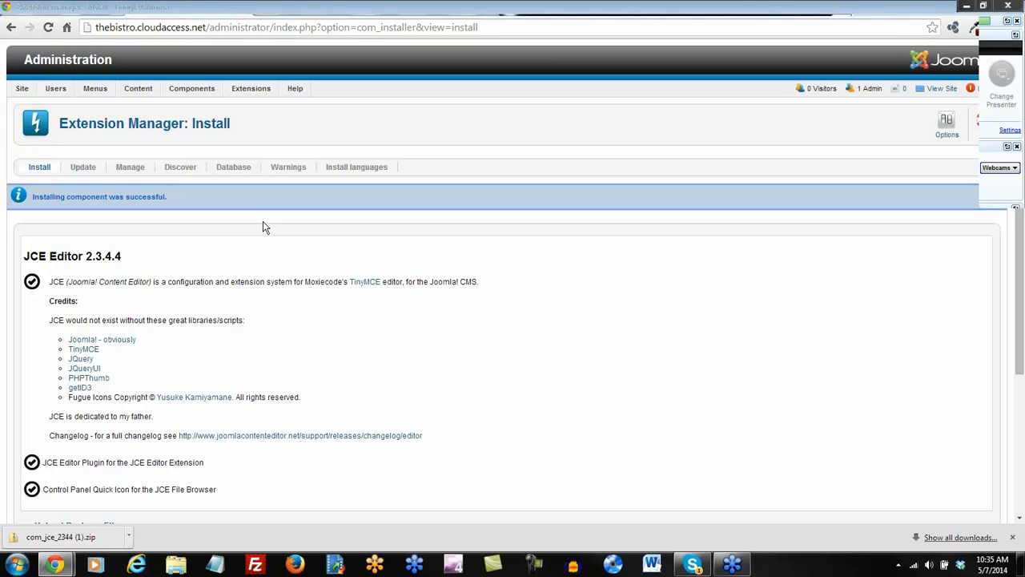
{"action": "scroll", "coordinate": [259, 232], "scroll_direction": "down", "scroll_amount": 2}
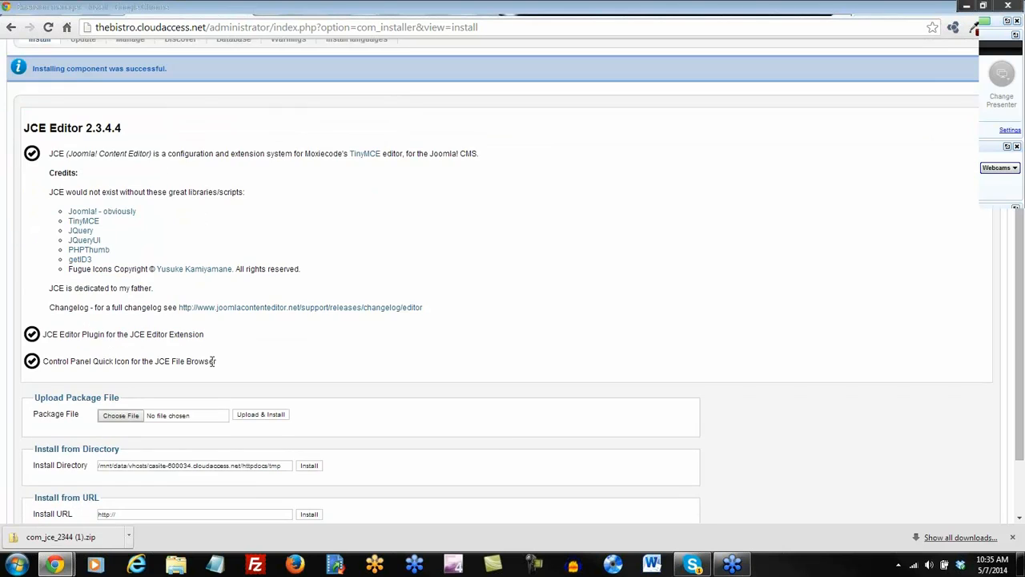
{"action": "scroll", "coordinate": [212, 361], "scroll_direction": "down", "scroll_amount": 2}
{"action": "scroll", "coordinate": [213, 362], "scroll_direction": "up", "scroll_amount": 4}
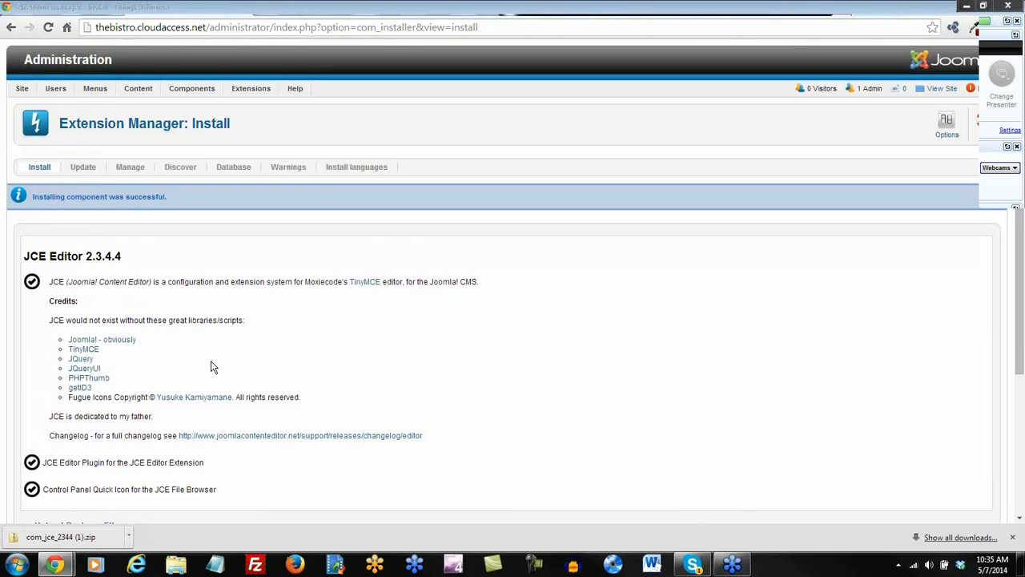
In Global Configuration, replace the Site Name with The Bistro.
{"action": "left_click", "coordinate": [35, 107]}
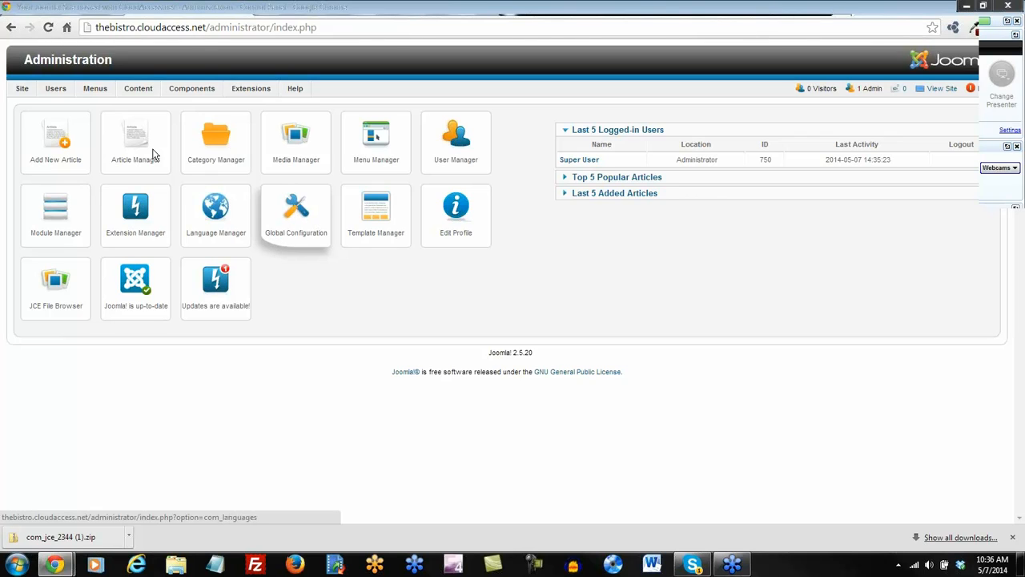
{"action": "mouse_move", "coordinate": [23, 91]}
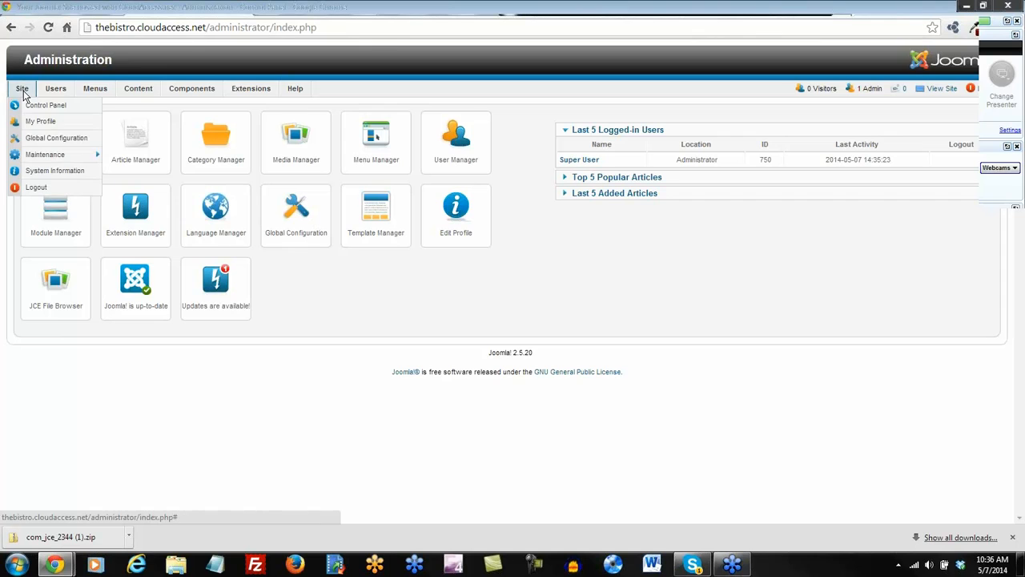
{"action": "left_click", "coordinate": [35, 142]}
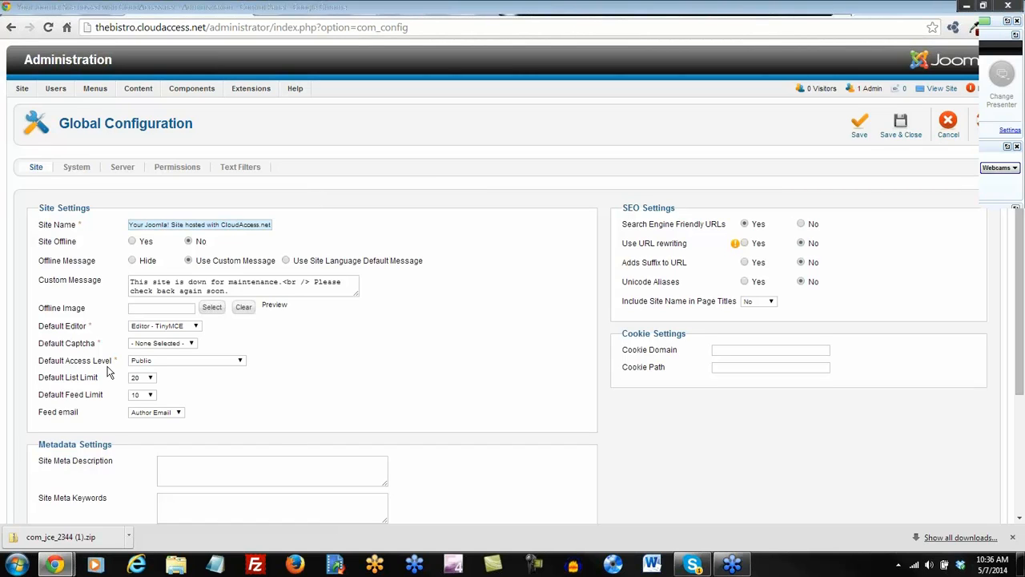
{"action": "scroll", "coordinate": [260, 386], "scroll_direction": "down", "scroll_amount": 1}
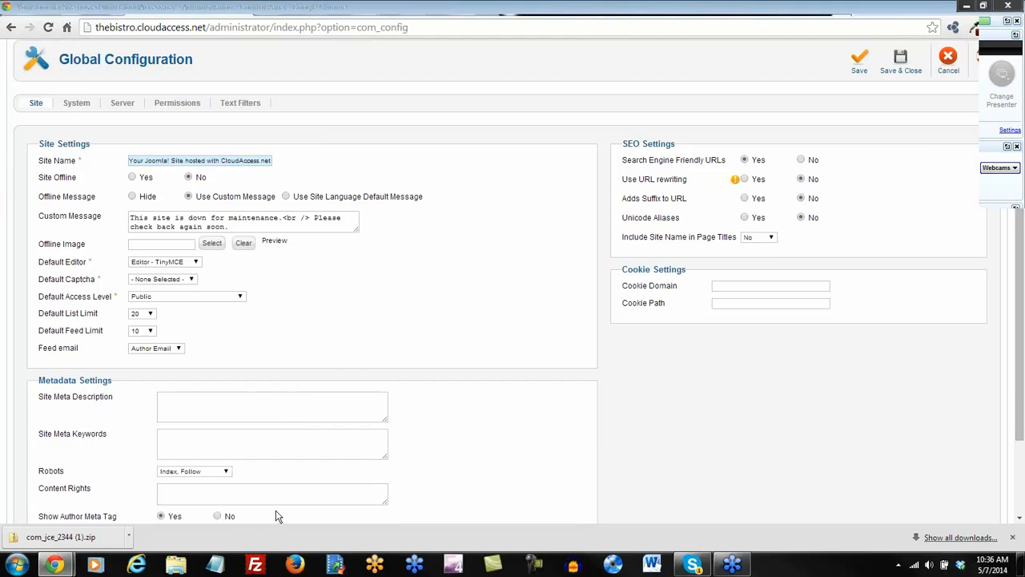
{"action": "scroll", "coordinate": [297, 500], "scroll_direction": "down", "scroll_amount": 1}
{"action": "scroll", "coordinate": [297, 498], "scroll_direction": "up", "scroll_amount": 2}
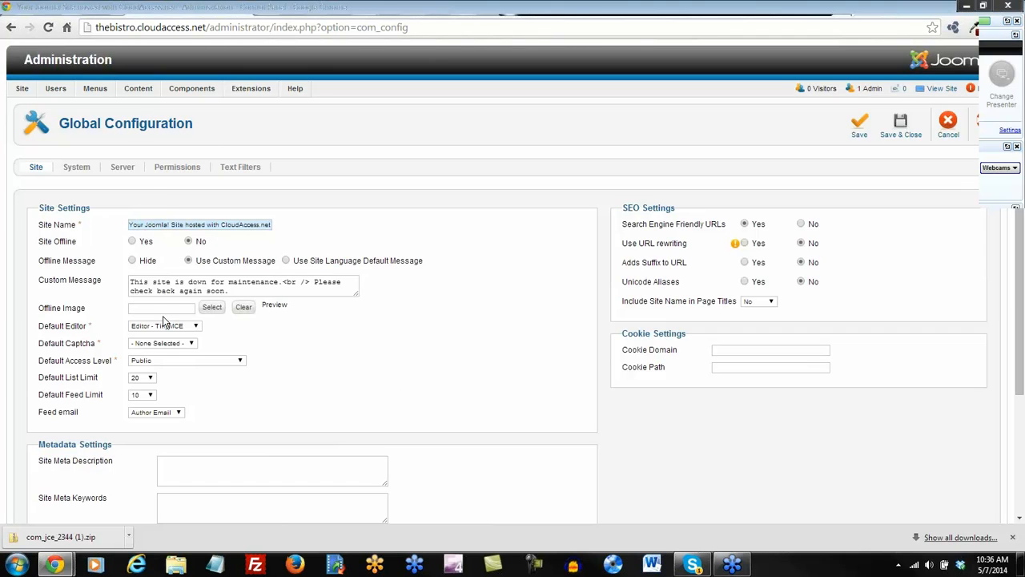
{"action": "left_click_drag", "start_coordinate": [131, 224], "coordinate": [325, 216]}
{"action": "type", "text": "The Bistro"}
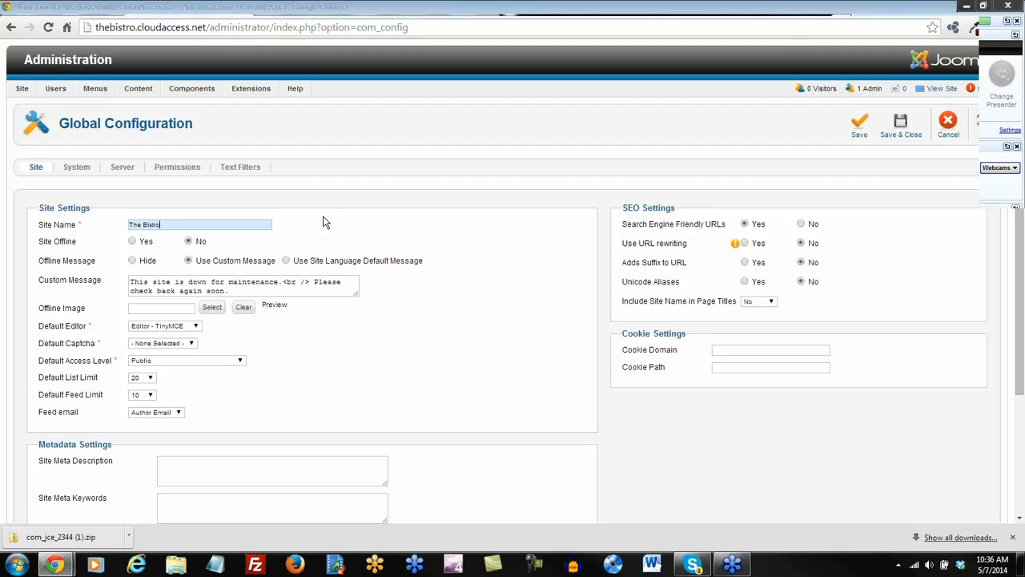
Set Default Editor to Editor - JCE, then save and close the configuration.
{"action": "mouse_move", "coordinate": [93, 332]}
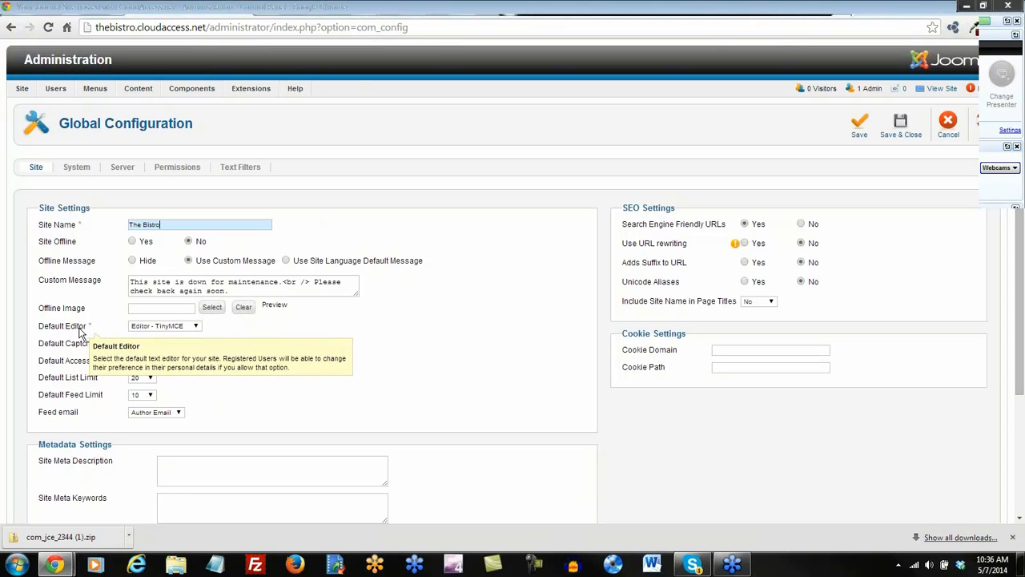
{"action": "left_click", "coordinate": [197, 328]}
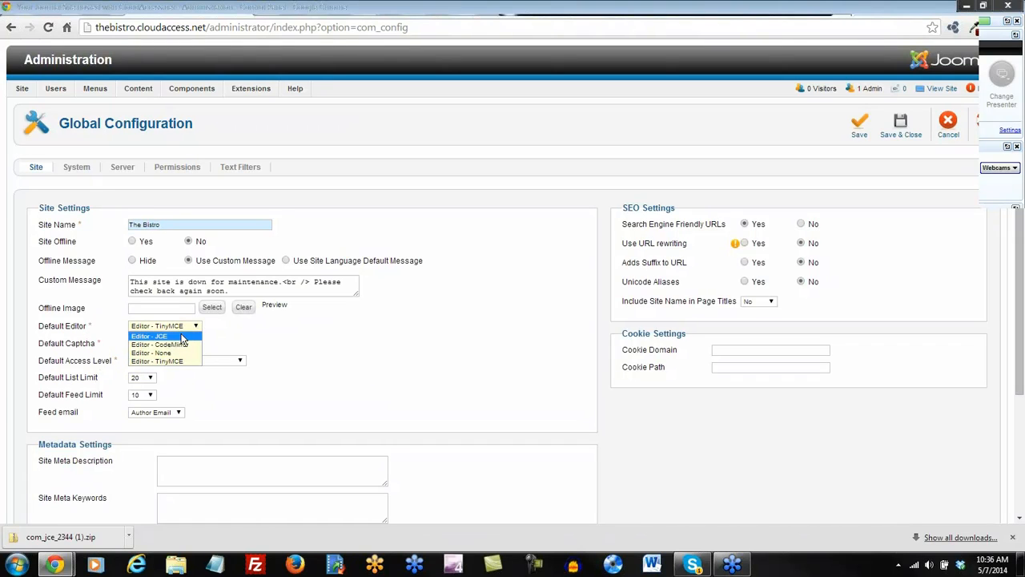
{"action": "left_click", "coordinate": [183, 337]}
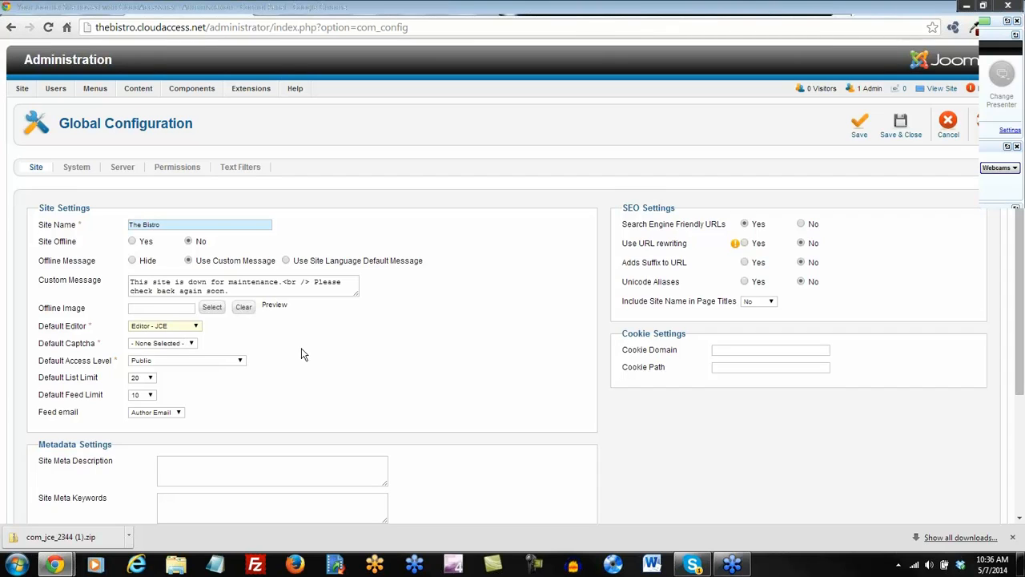
{"action": "left_click", "coordinate": [859, 127]}
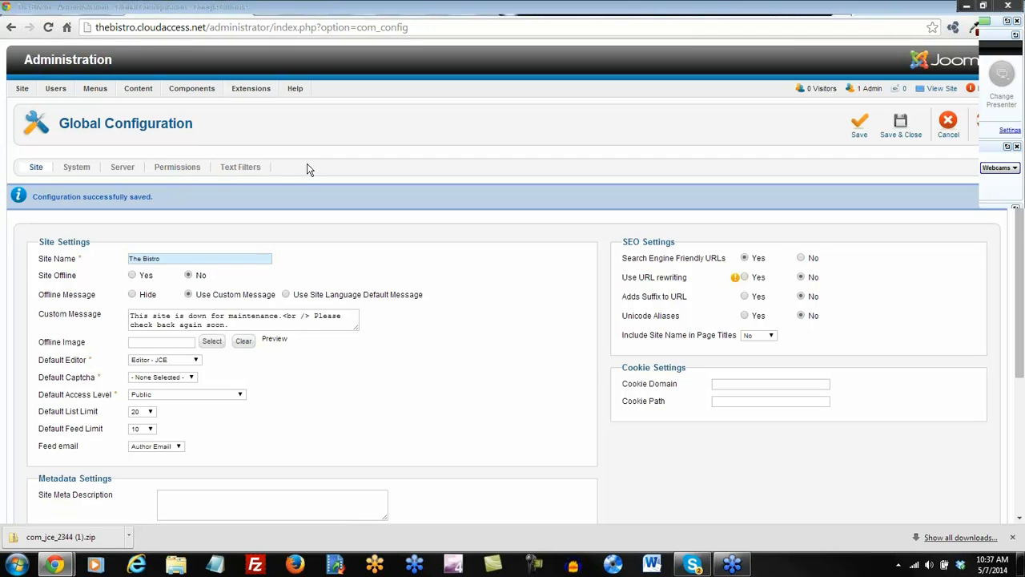
{"action": "left_click", "coordinate": [903, 128]}
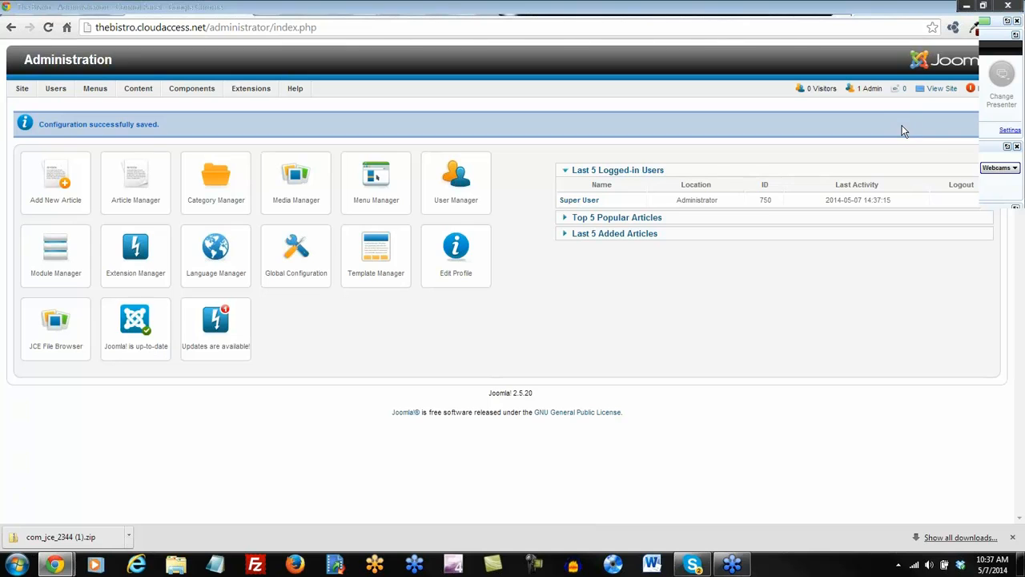
{"action": "left_click", "coordinate": [133, 182]}
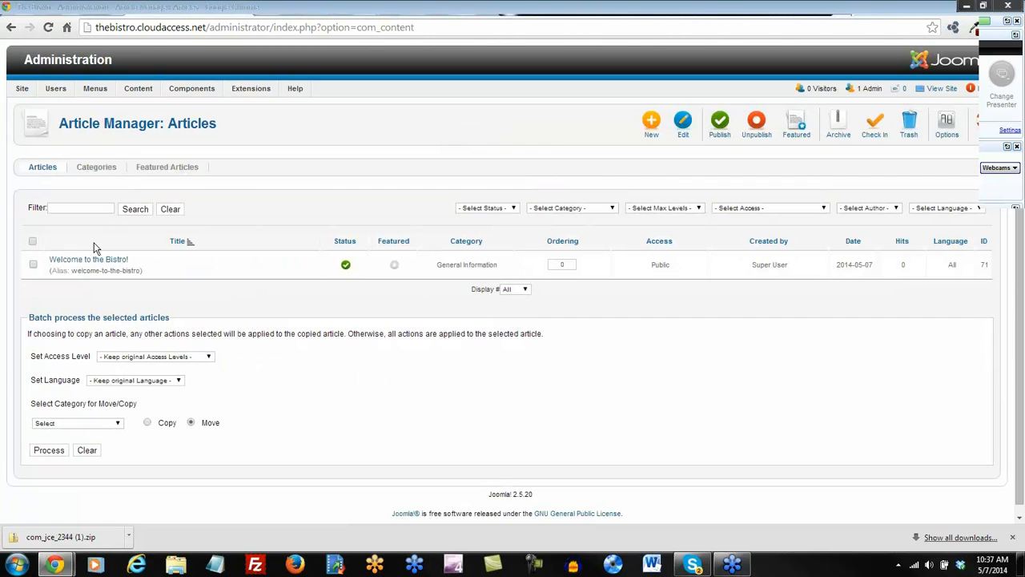
Open Welcome to the Bistro! in the JCE editor and make its third line bold.
{"action": "left_click", "coordinate": [91, 263]}
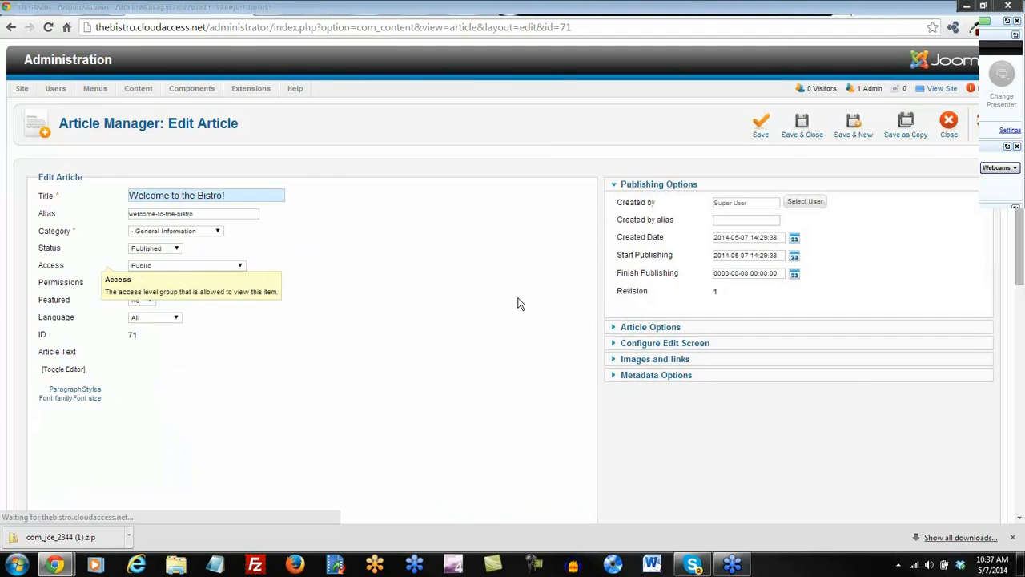
{"action": "left_click_drag", "start_coordinate": [1020, 228], "coordinate": [1020, 291]}
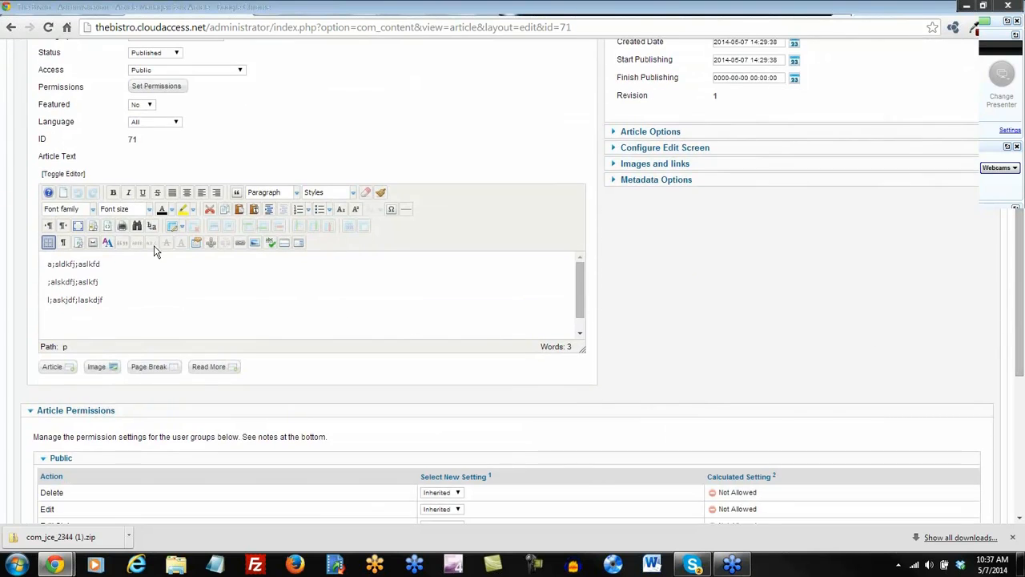
{"action": "left_click_drag", "start_coordinate": [109, 301], "coordinate": [45, 290]}
{"action": "left_click", "coordinate": [113, 192]}
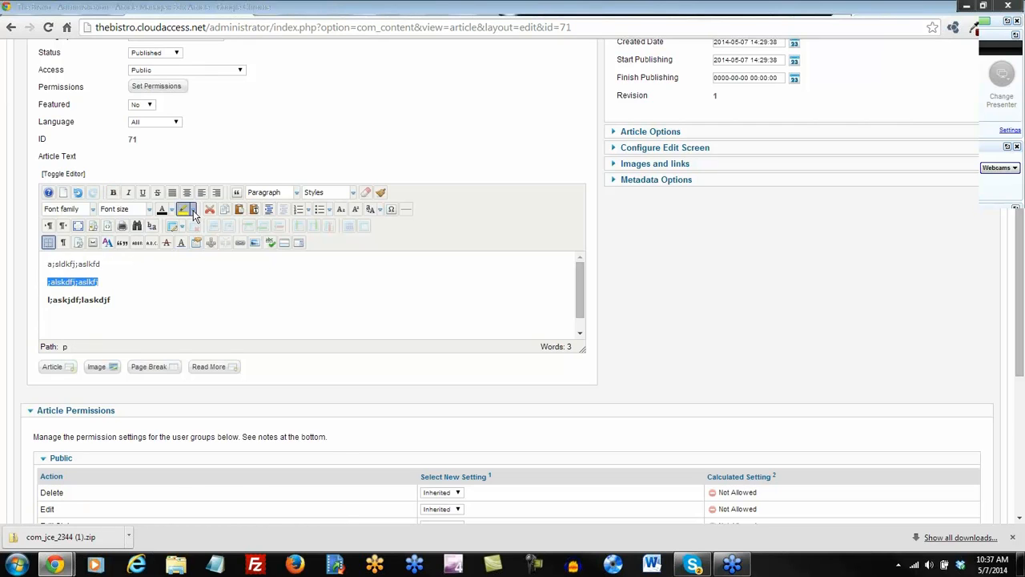
Give the second line a magenta highlight and set the first line in Arial Black.
{"action": "left_click", "coordinate": [192, 209]}
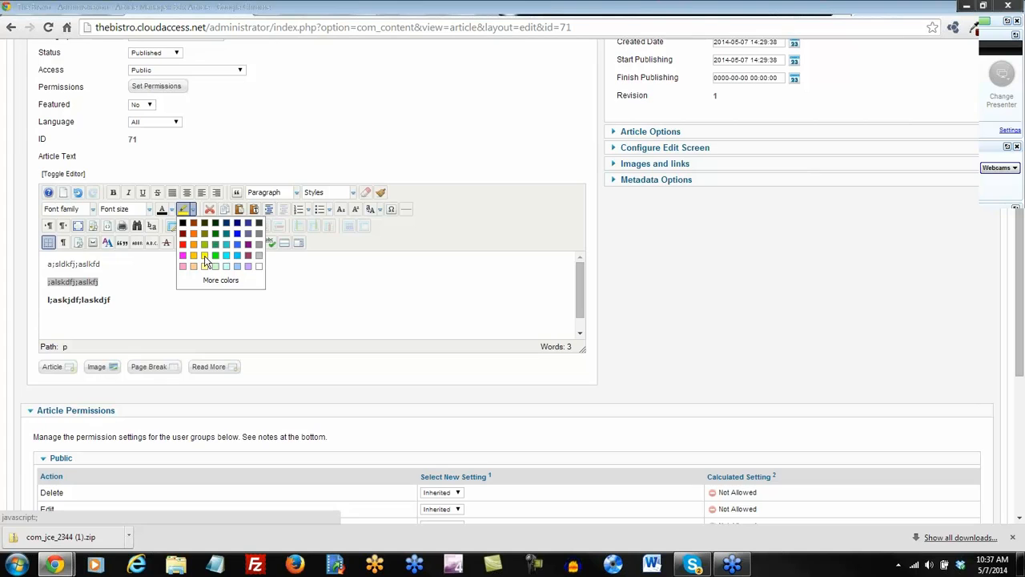
{"action": "left_click", "coordinate": [183, 254]}
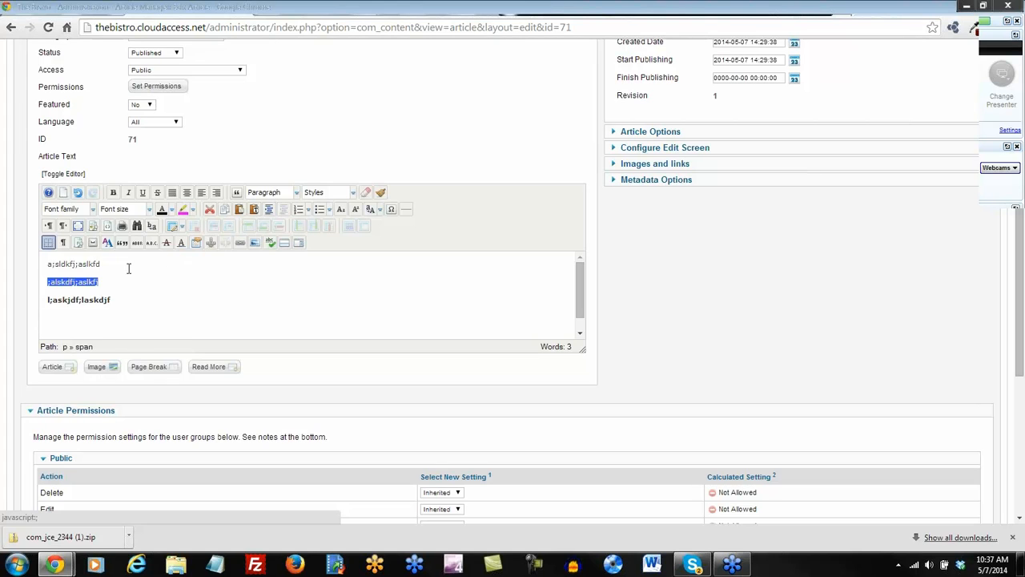
{"action": "left_click_drag", "start_coordinate": [109, 263], "coordinate": [46, 264]}
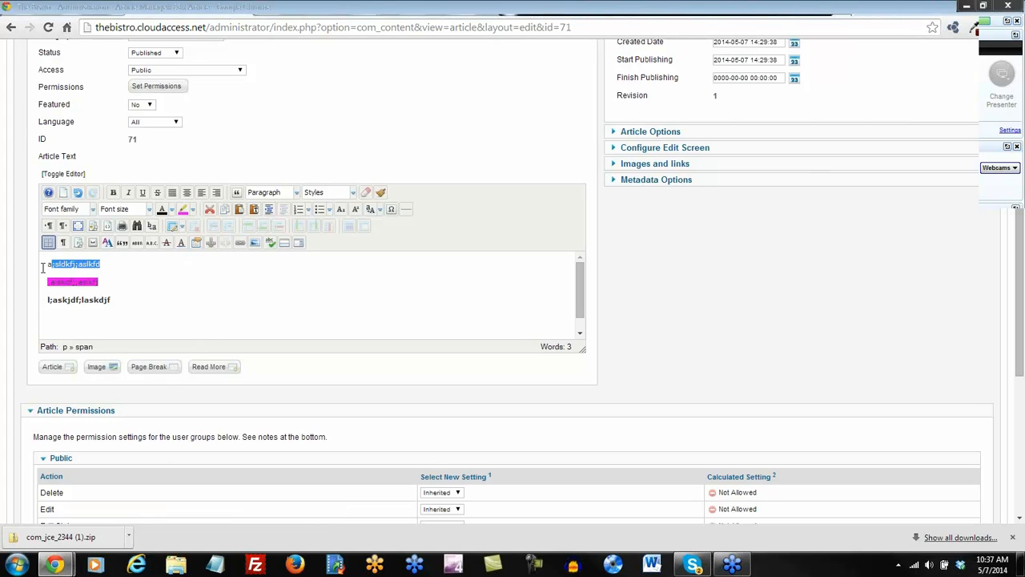
{"action": "left_click", "coordinate": [92, 210]}
{"action": "left_click", "coordinate": [73, 264]}
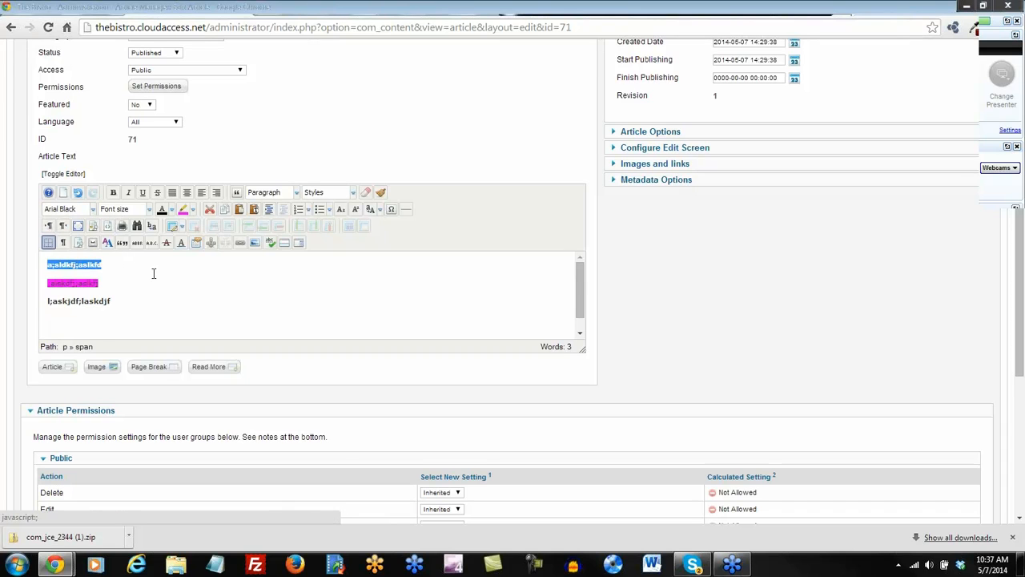
{"action": "left_click", "coordinate": [169, 296]}
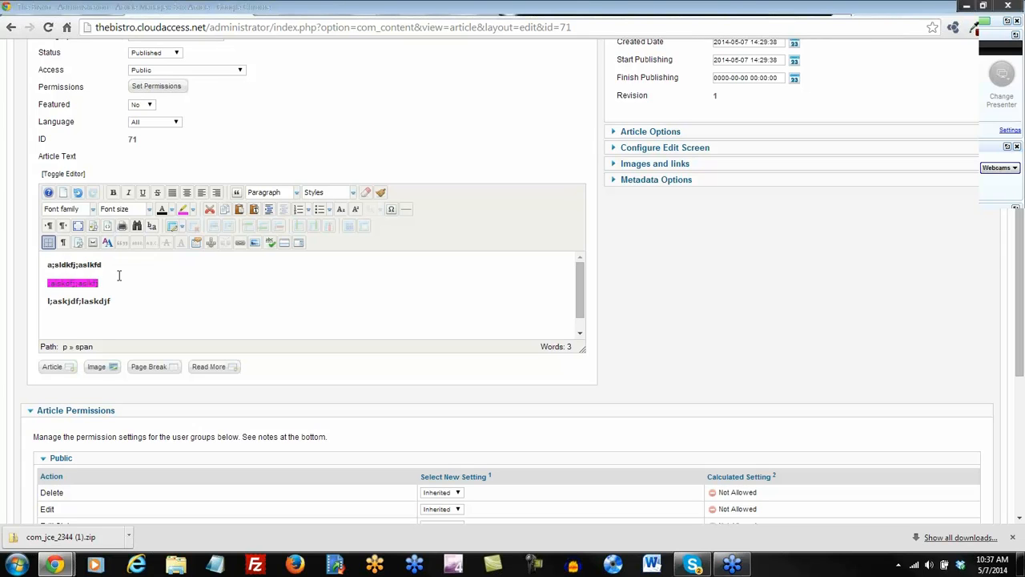
{"action": "left_click_drag", "start_coordinate": [1023, 316], "coordinate": [1021, 340]}
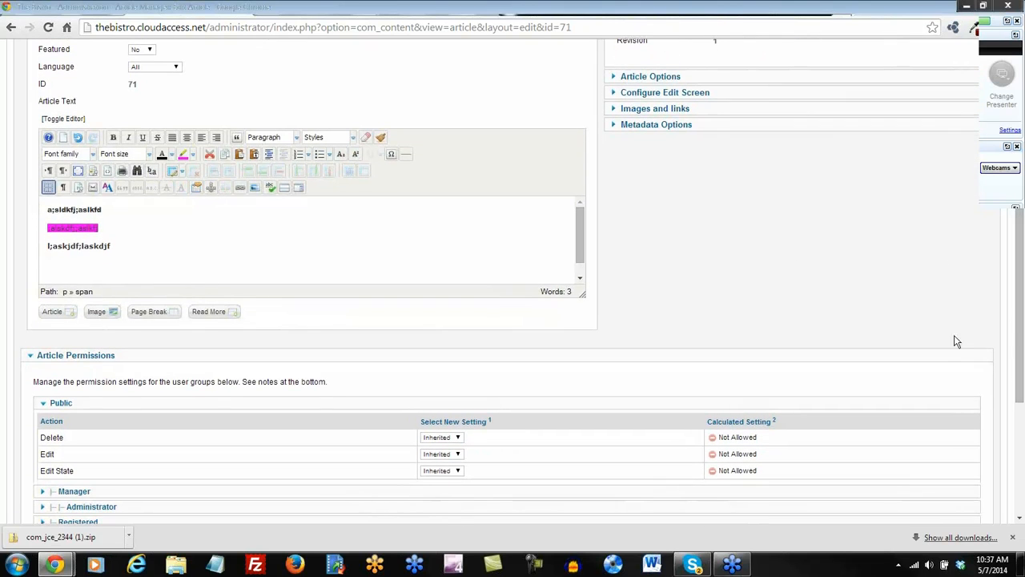
Inspect the article's HTML via Toggle Editor and Source Code Editor, return to visual view, and save.
{"action": "left_click", "coordinate": [69, 120]}
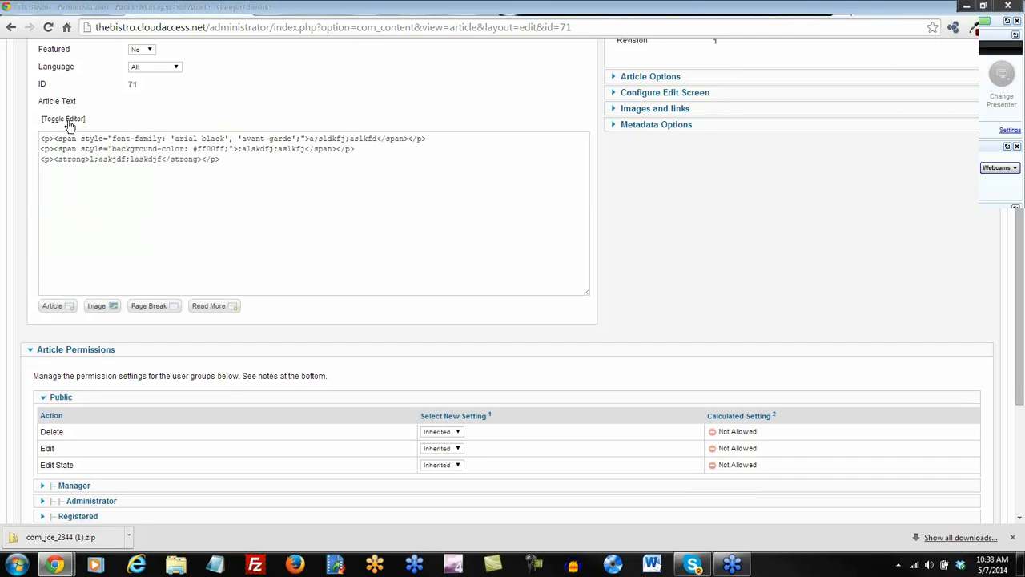
{"action": "left_click", "coordinate": [69, 121]}
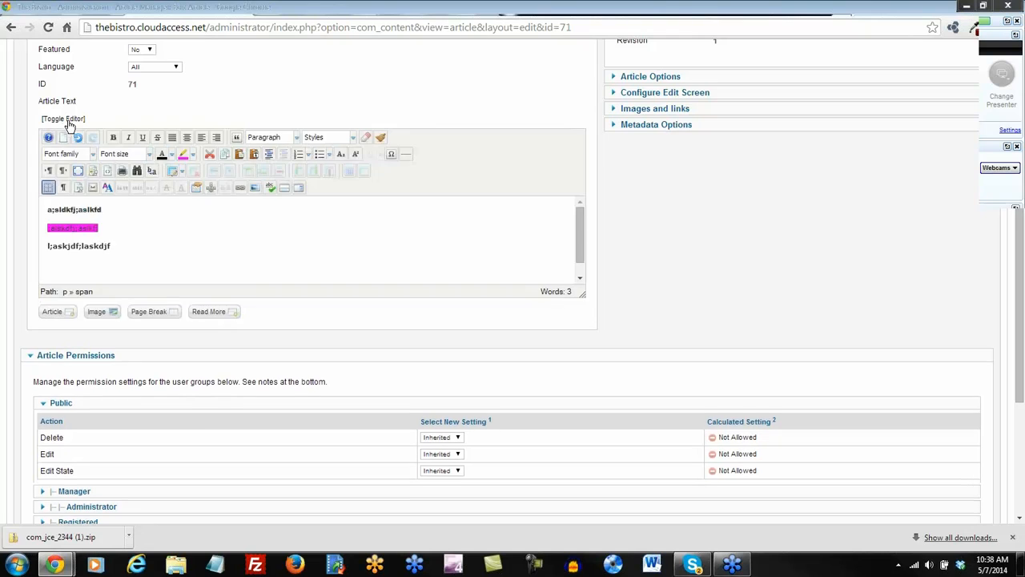
{"action": "left_click", "coordinate": [111, 175]}
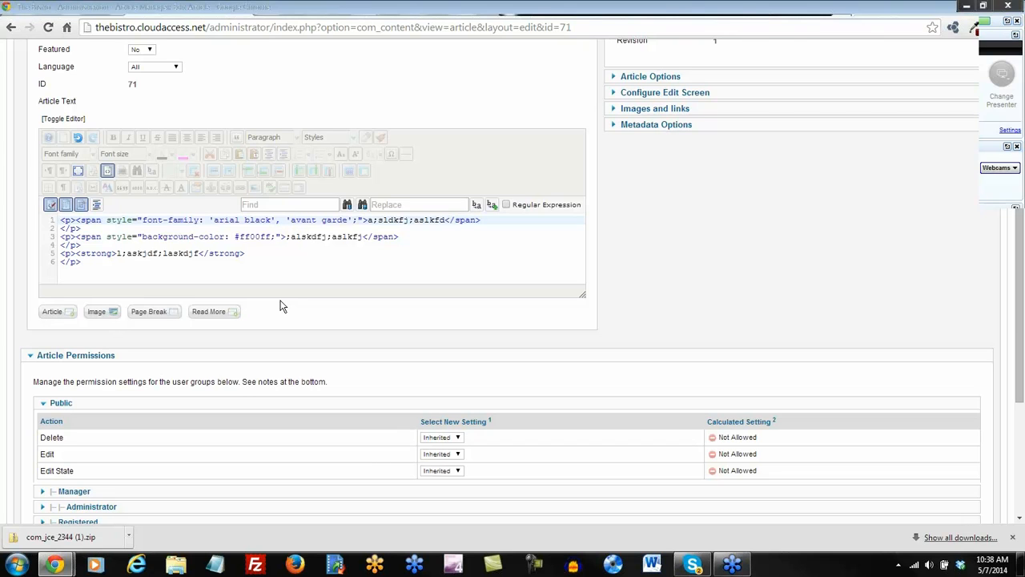
{"action": "left_click", "coordinate": [108, 171]}
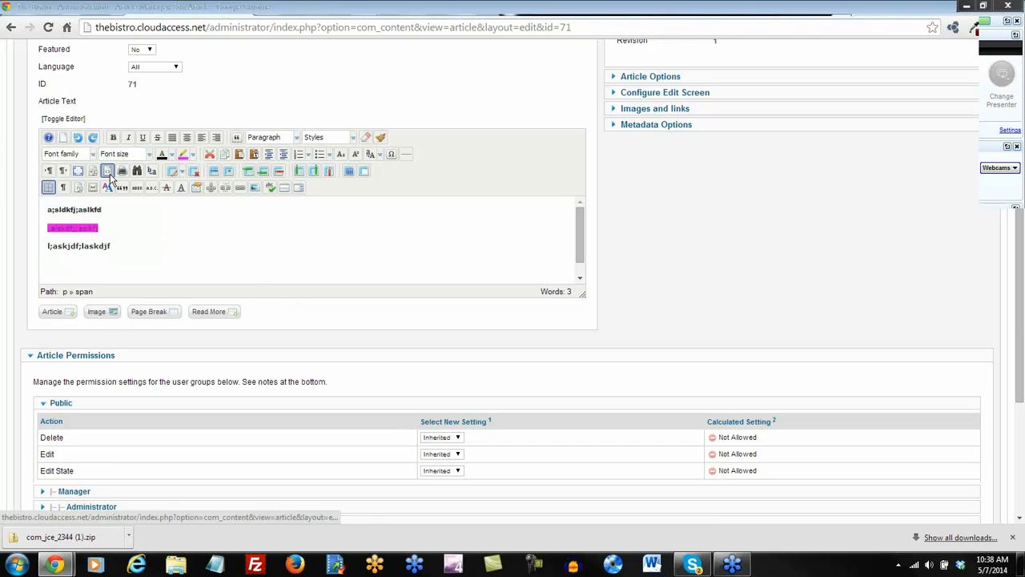
{"action": "scroll", "coordinate": [515, 169], "scroll_direction": "up", "scroll_amount": 2}
{"action": "scroll", "coordinate": [515, 170], "scroll_direction": "down", "scroll_amount": 1}
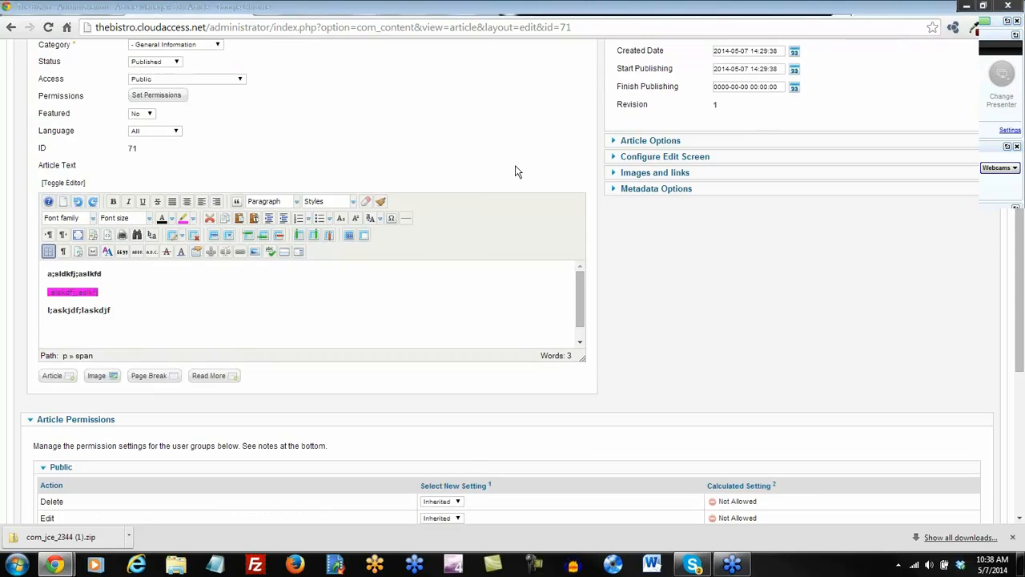
{"action": "scroll", "coordinate": [506, 165], "scroll_direction": "up", "scroll_amount": 3}
{"action": "left_click", "coordinate": [757, 124]}
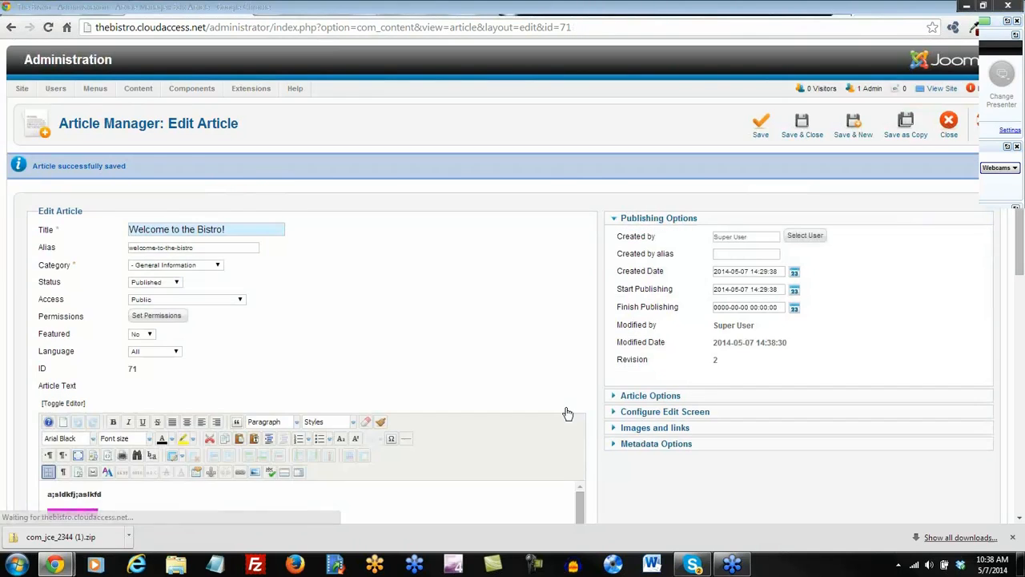
Drag the editor taller, try fullscreen mode, then return to the normal-sized editor.
{"action": "scroll", "coordinate": [563, 416], "scroll_direction": "down", "scroll_amount": 3}
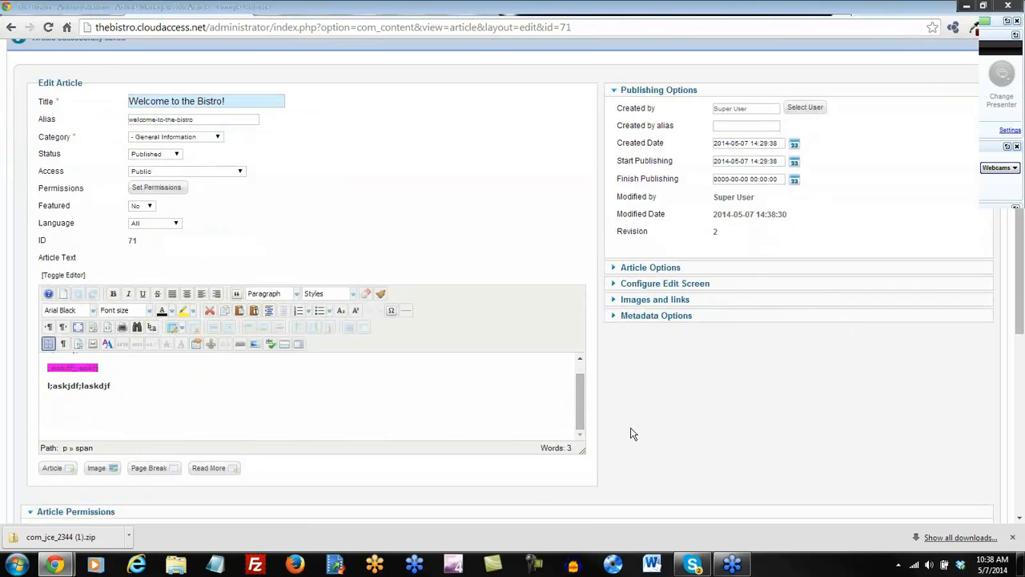
{"action": "scroll", "coordinate": [617, 404], "scroll_direction": "down", "scroll_amount": 1}
{"action": "scroll", "coordinate": [579, 318], "scroll_direction": "up", "scroll_amount": 1}
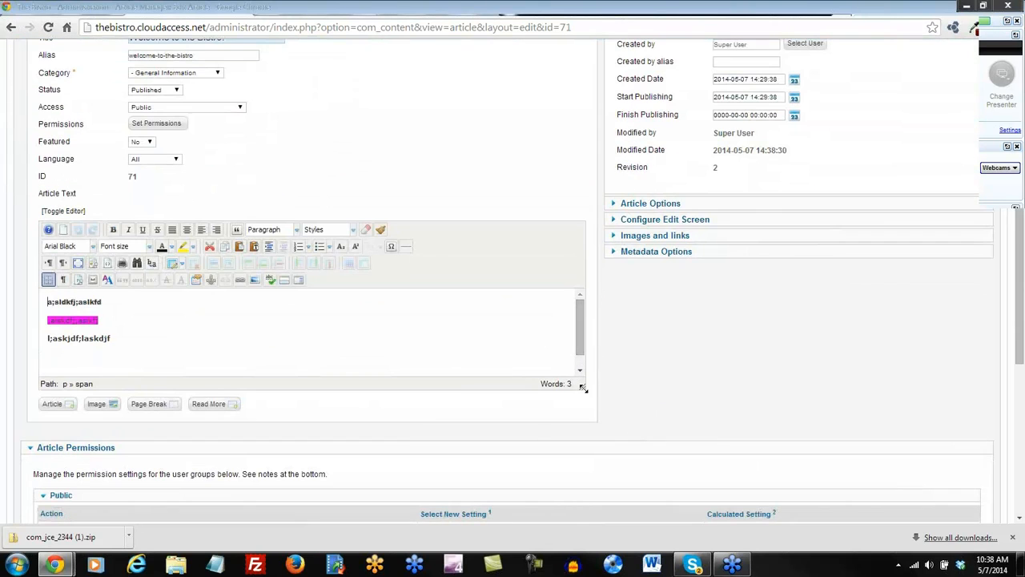
{"action": "mouse_move", "coordinate": [583, 387]}
{"action": "left_mouse_down"}
{"action": "mouse_move", "coordinate": [585, 457]}
{"action": "mouse_move", "coordinate": [591, 418]}
{"action": "mouse_move", "coordinate": [573, 375]}
{"action": "mouse_move", "coordinate": [580, 390]}
{"action": "left_mouse_up"}
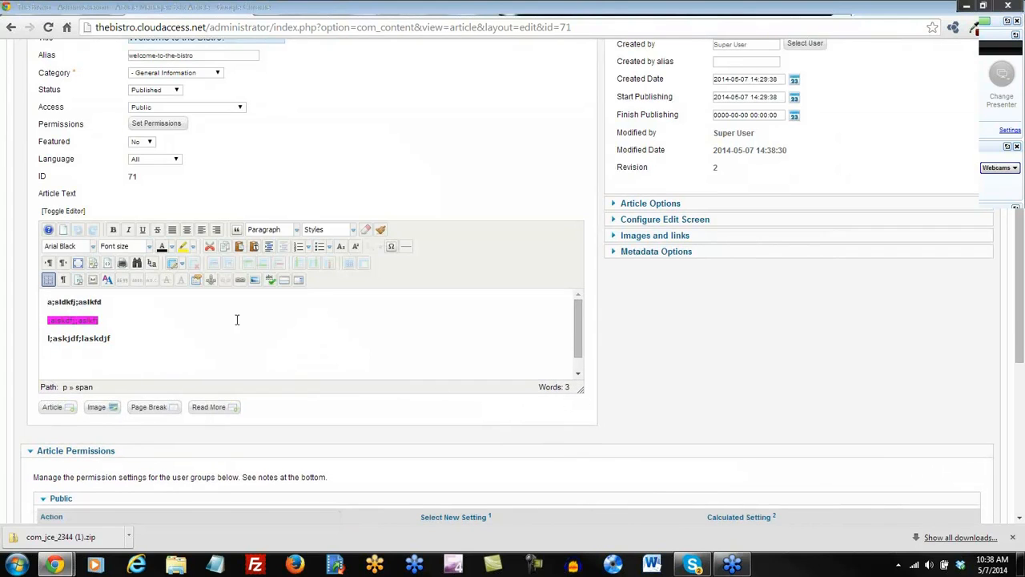
{"action": "left_click", "coordinate": [79, 264]}
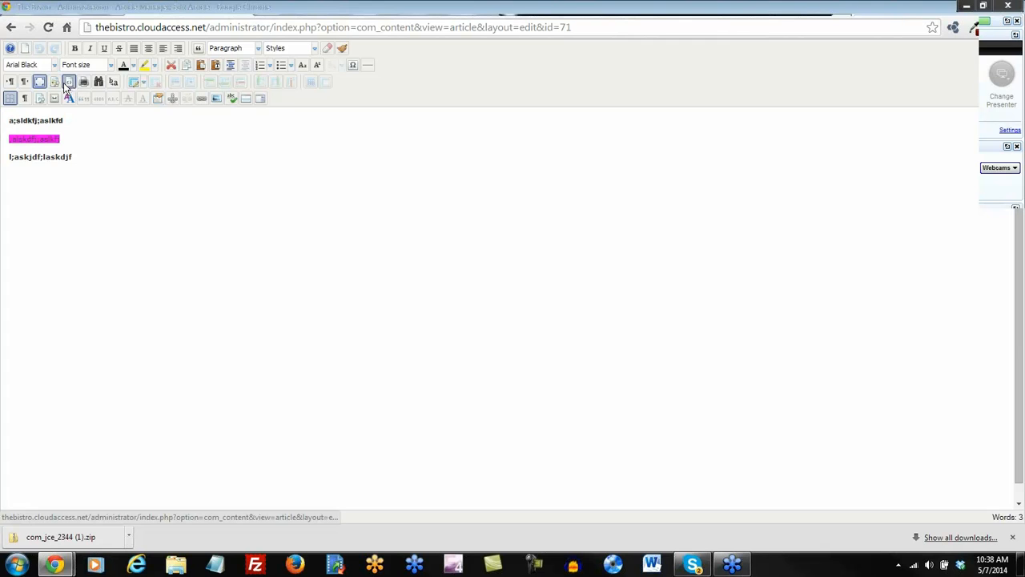
{"action": "left_click", "coordinate": [38, 81]}
{"action": "scroll", "coordinate": [164, 291], "scroll_direction": "down", "scroll_amount": 2}
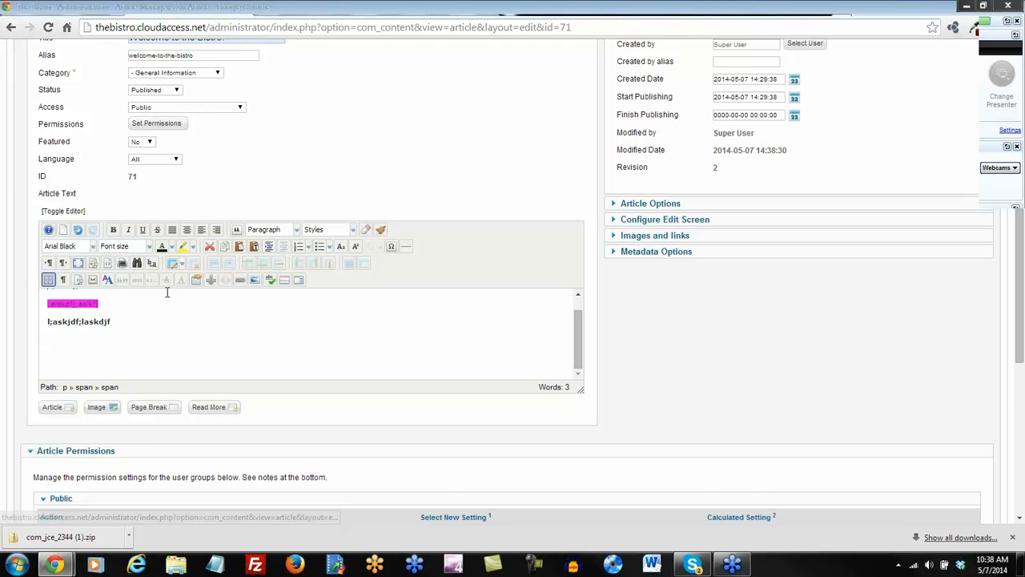
{"action": "left_click_drag", "start_coordinate": [580, 286], "coordinate": [577, 258]}
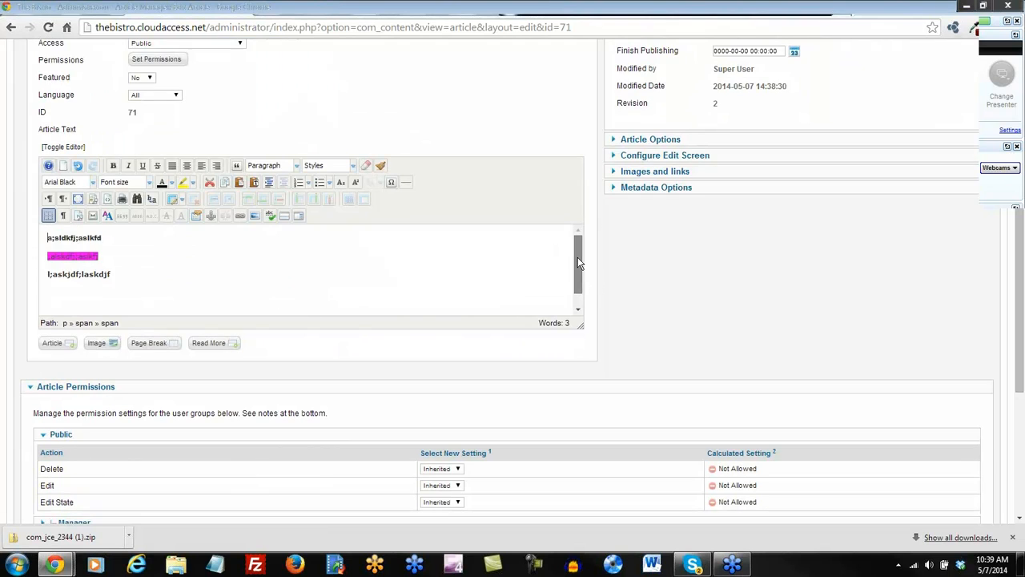
{"action": "scroll", "coordinate": [1018, 277], "scroll_direction": "down", "scroll_amount": 1}
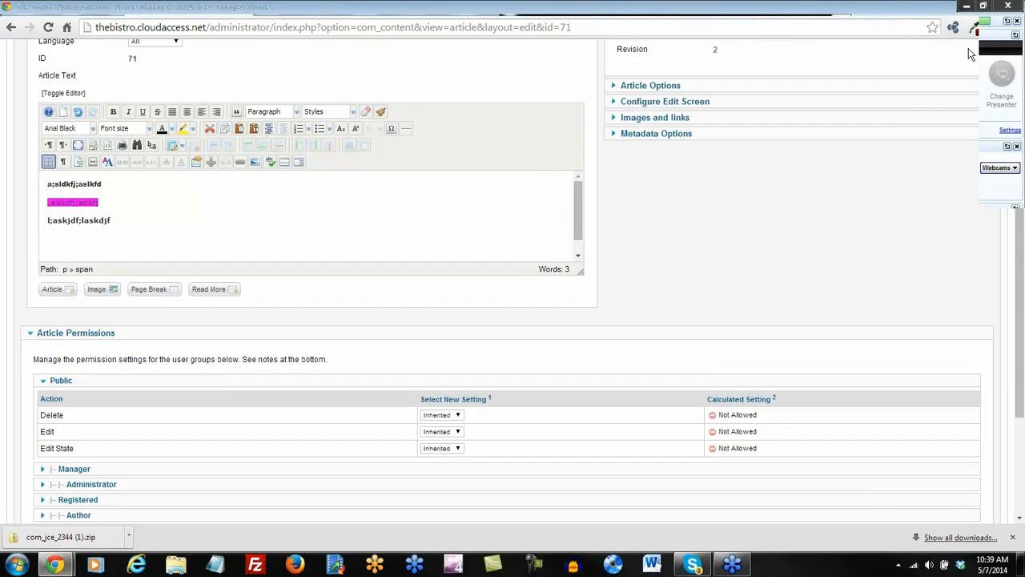
In a new tab, search Google for 'lorem ipsum' and open the lipsum.com site.
{"action": "left_click", "coordinate": [878, 8]}
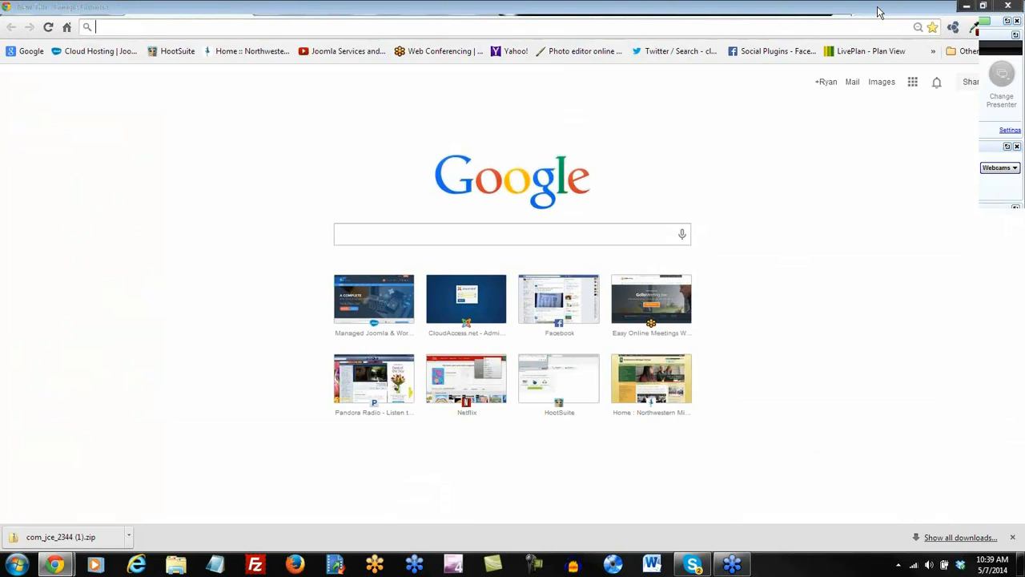
{"action": "type", "text": "lorem ipsum"}
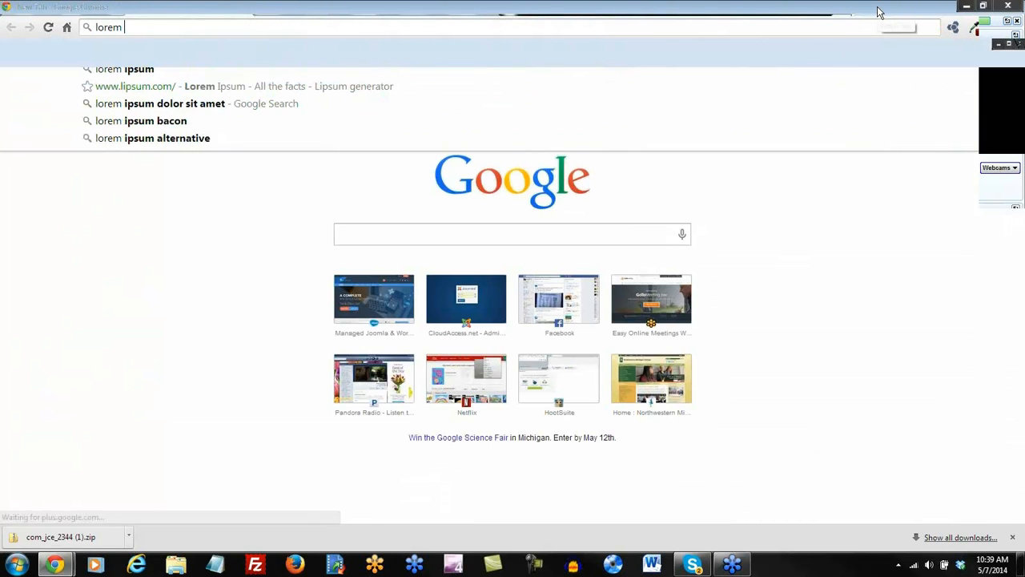
{"action": "key", "text": "Return"}
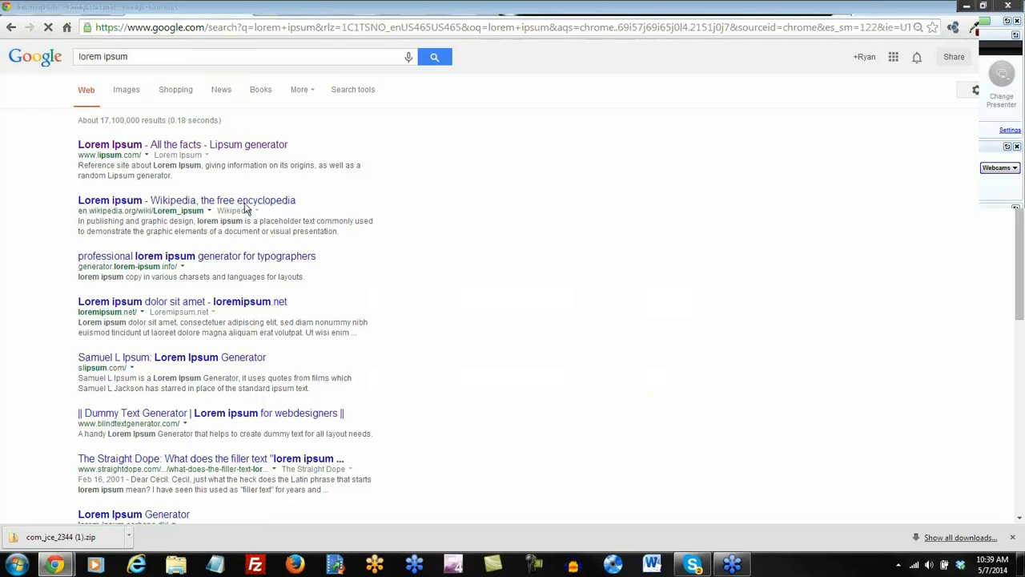
{"action": "left_click", "coordinate": [158, 145]}
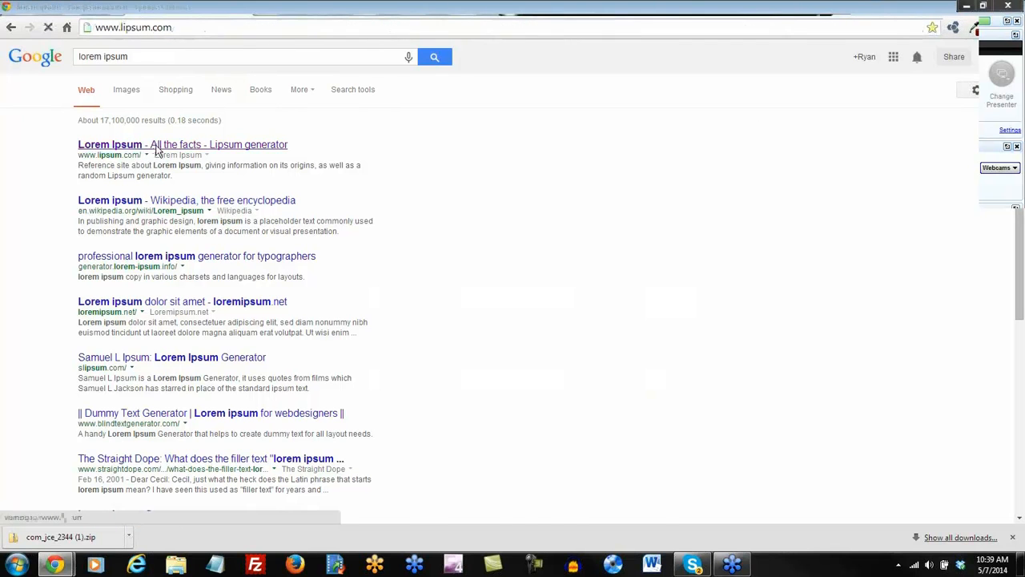
Select the standard Lorem Ipsum passage with its heading, then return to the Joomla article.
{"action": "scroll", "coordinate": [347, 336], "scroll_direction": "down", "scroll_amount": 6}
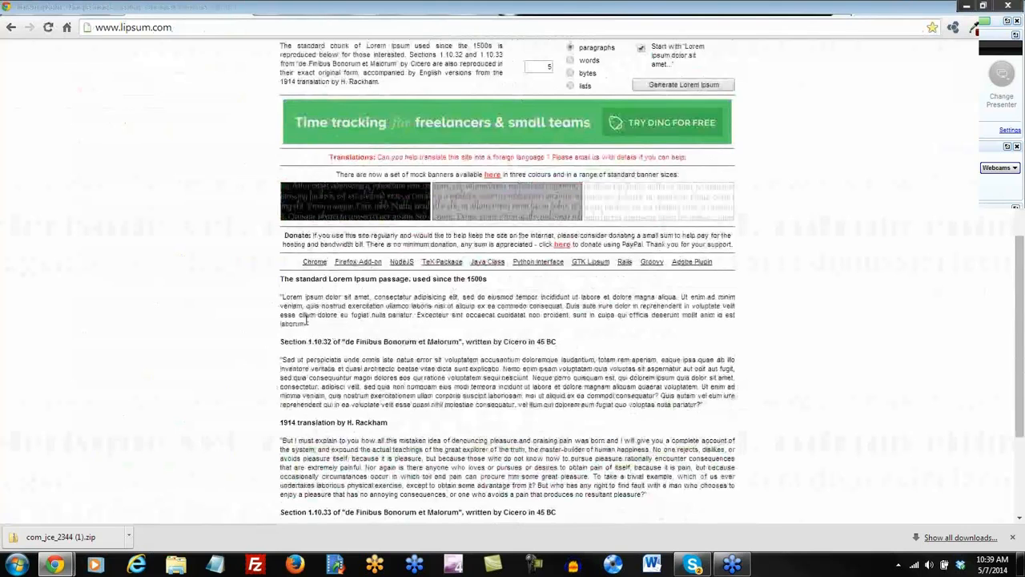
{"action": "left_click_drag", "start_coordinate": [309, 324], "coordinate": [280, 278]}
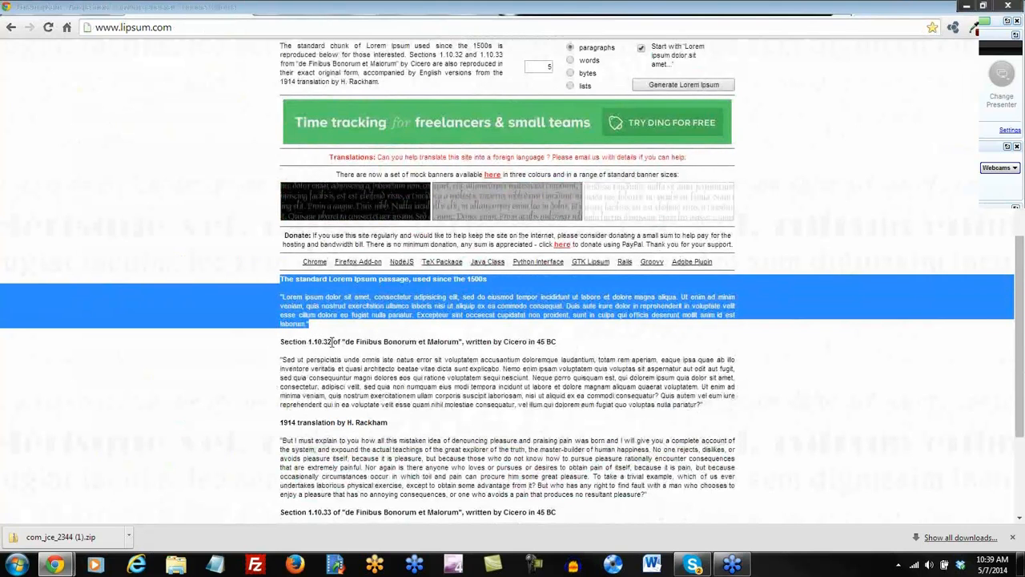
{"action": "left_click", "coordinate": [257, 287]}
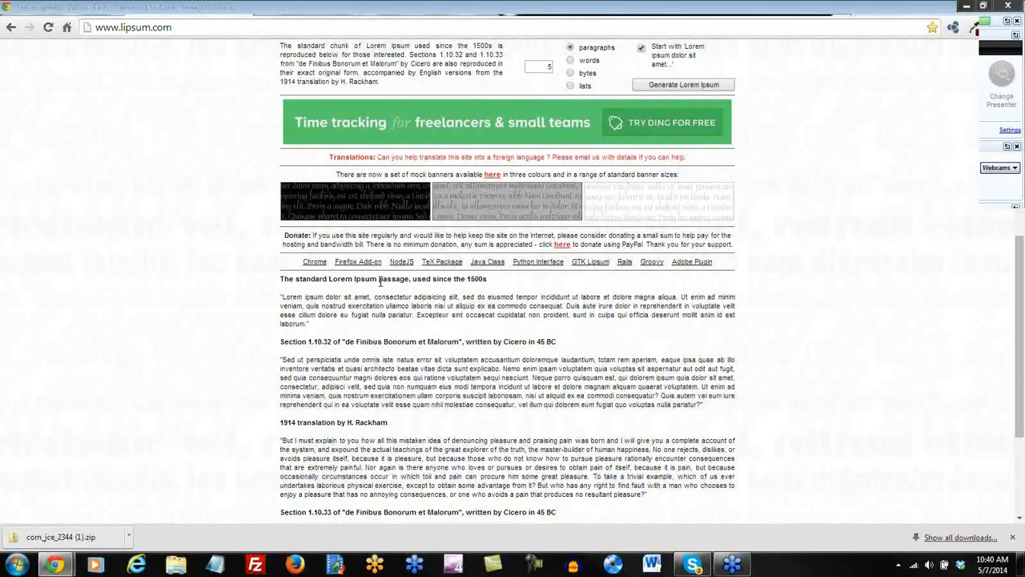
{"action": "left_click", "coordinate": [382, 9]}
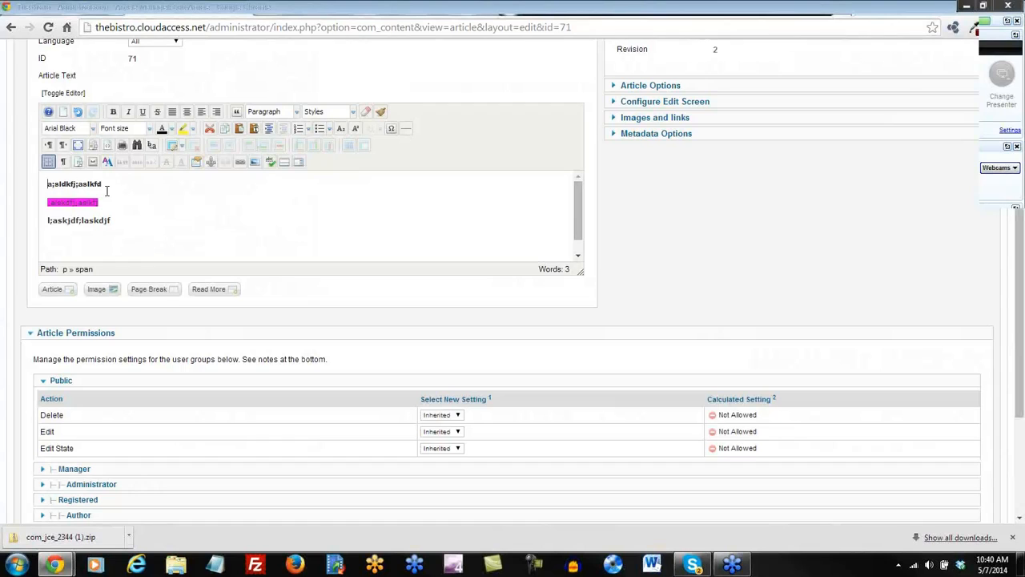
Replace the three test lines with the Lorem Ipsum heading and passage, pasted as plain text.
{"action": "left_click_drag", "start_coordinate": [112, 222], "coordinate": [14, 184]}
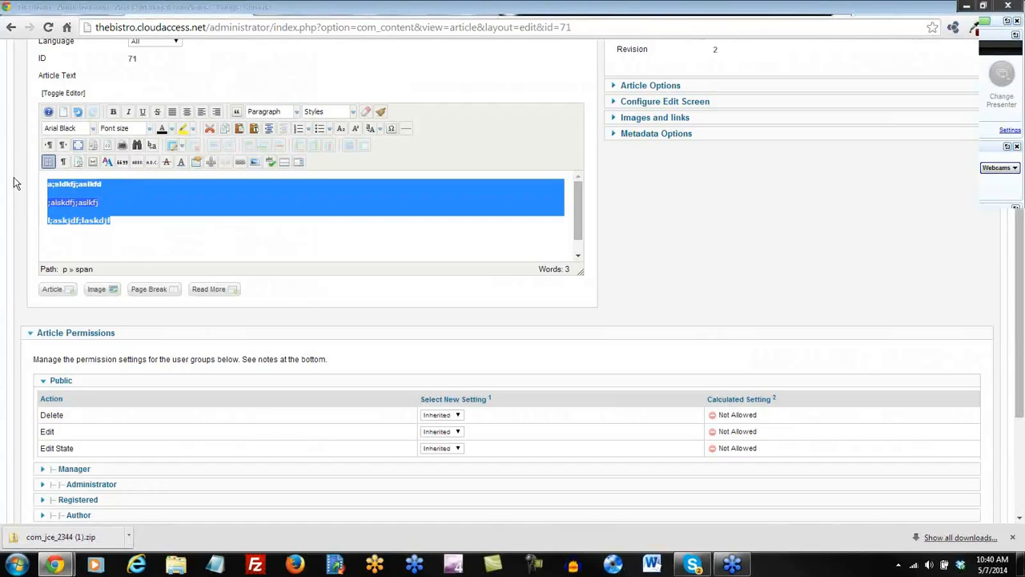
{"action": "key", "text": "Delete"}
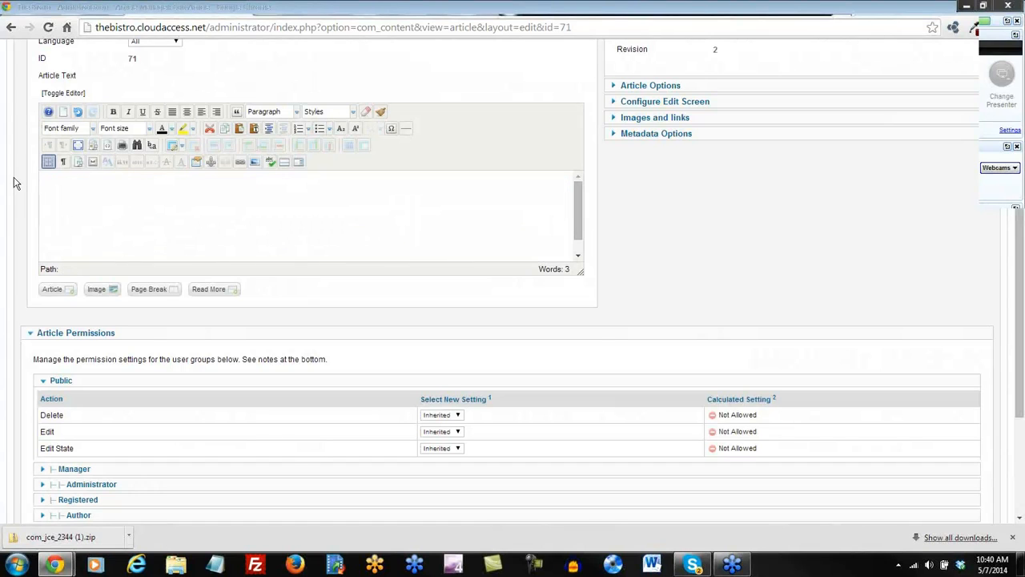
{"action": "left_click", "coordinate": [256, 132]}
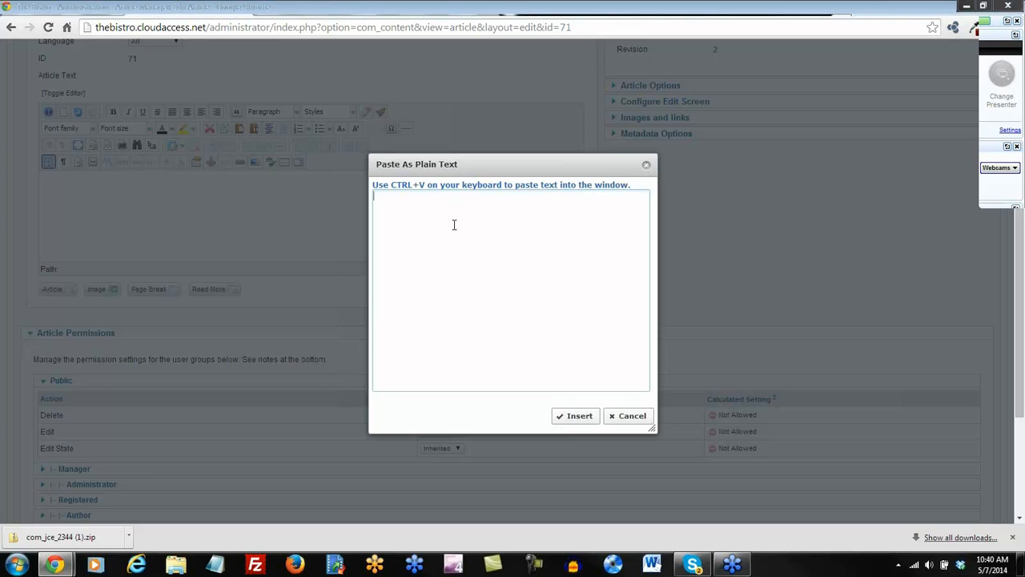
{"action": "type", "text": "The standard Lorem Ipsum passage, used since the 1500s  \"Lorem ipsum dolor sit amet, consectetur adipisicing elit, sed do eiusmod tempor incididunt ut labore et dolore magna aliqua. Ut enim ad minim veniam, quis nostrud exercitation ullamco laboris nisi ut aliquip ex ea commodo consequat. Duis aute irure dolor in reprehenderit in voluptate velit esse cillum dolore eu fugiat nulla pariatur. Excepteur sint occaecat cupidatat non proident, sunt in culpa qui officia deserunt mollit anim id est laborum.\""}
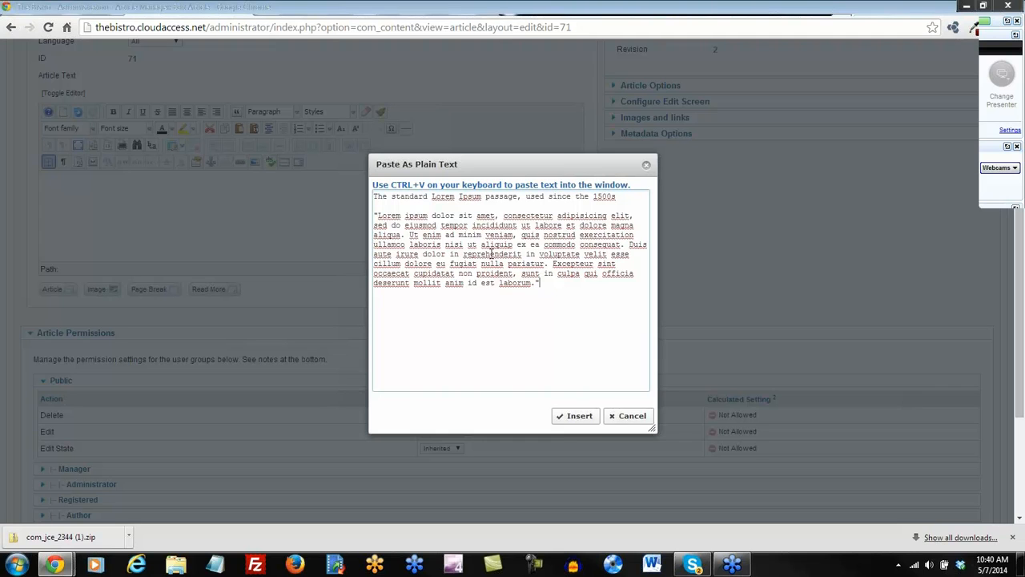
{"action": "left_click", "coordinate": [570, 416]}
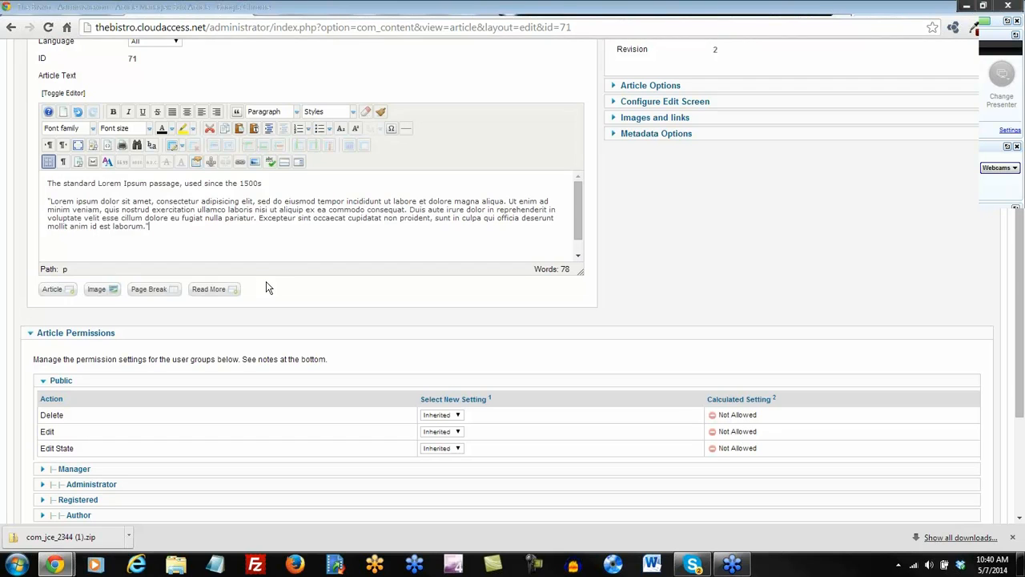
Make 'The standard Lorem Ipsum passage, used since the 1500s' a Heading 2 and verify the HTML source.
{"action": "left_click_drag", "start_coordinate": [262, 184], "coordinate": [142, 190]}
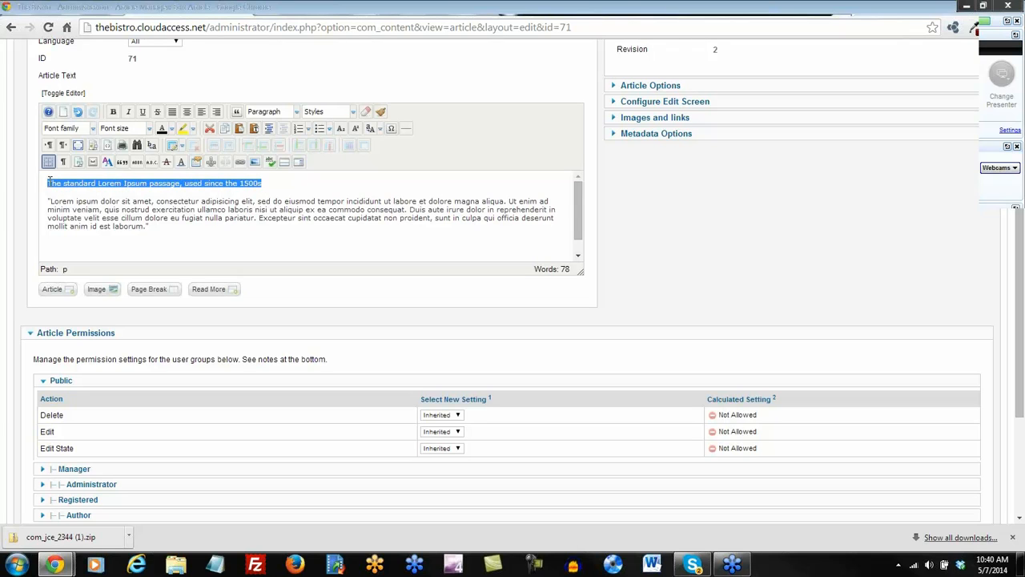
{"action": "left_click", "coordinate": [297, 112]}
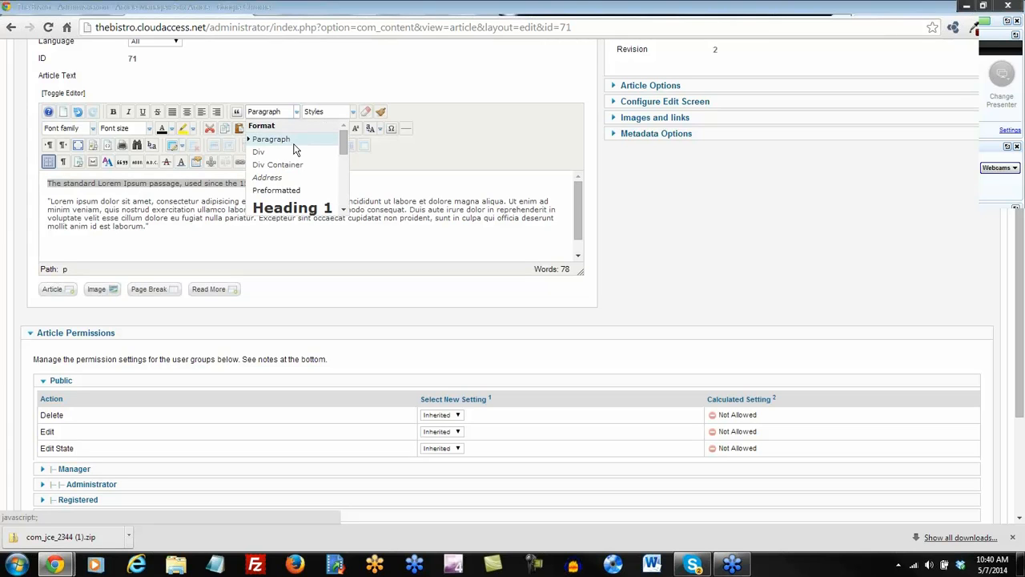
{"action": "scroll", "coordinate": [280, 180], "scroll_direction": "down", "scroll_amount": 1}
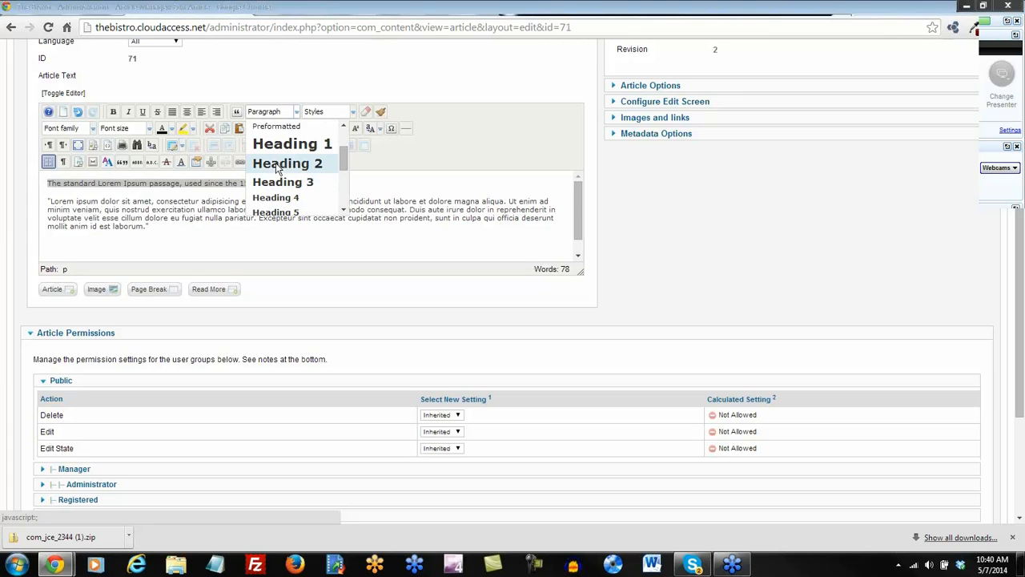
{"action": "left_click", "coordinate": [285, 165]}
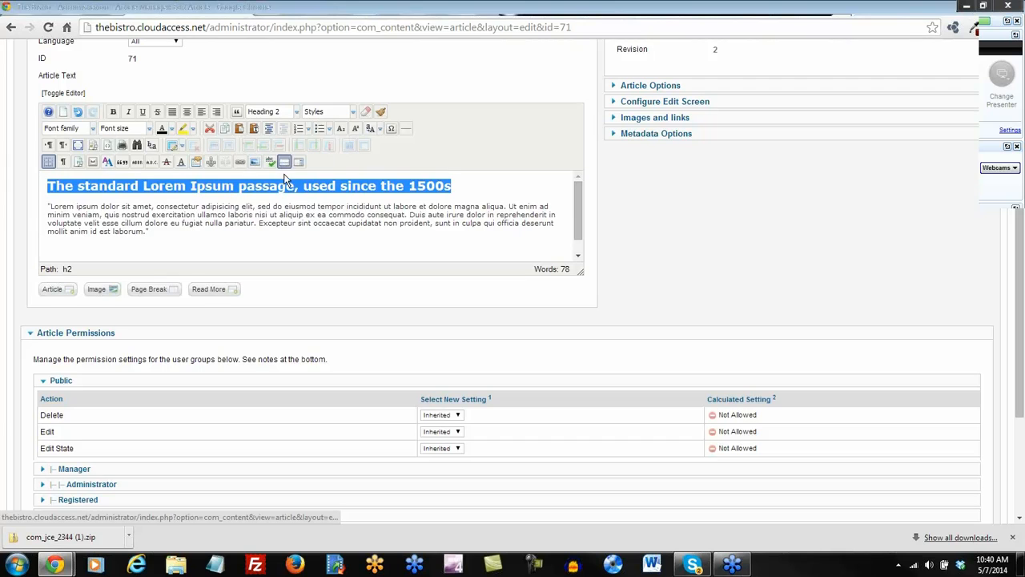
{"action": "left_click", "coordinate": [162, 233]}
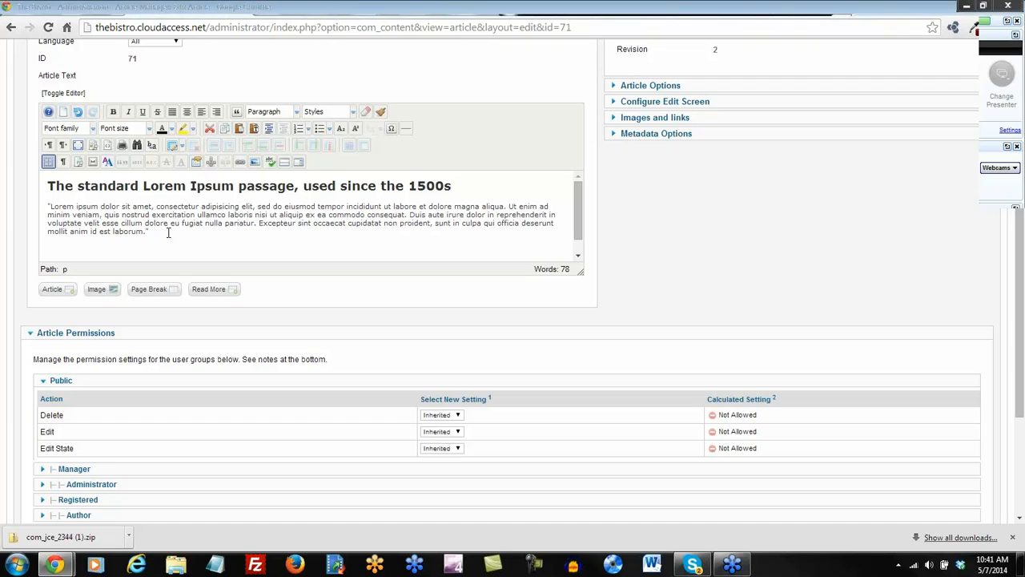
{"action": "left_click", "coordinate": [108, 146]}
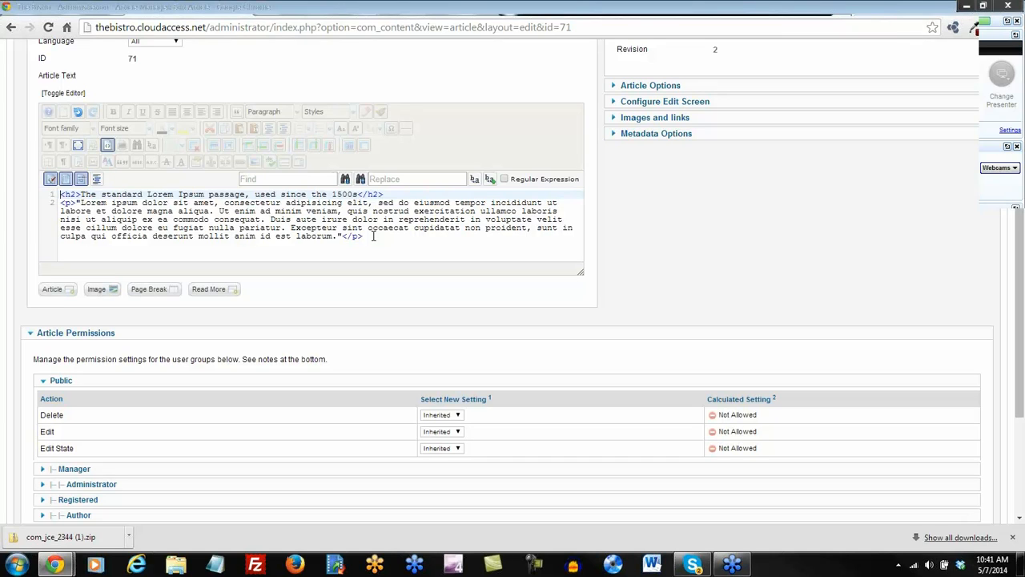
{"action": "left_click", "coordinate": [107, 145]}
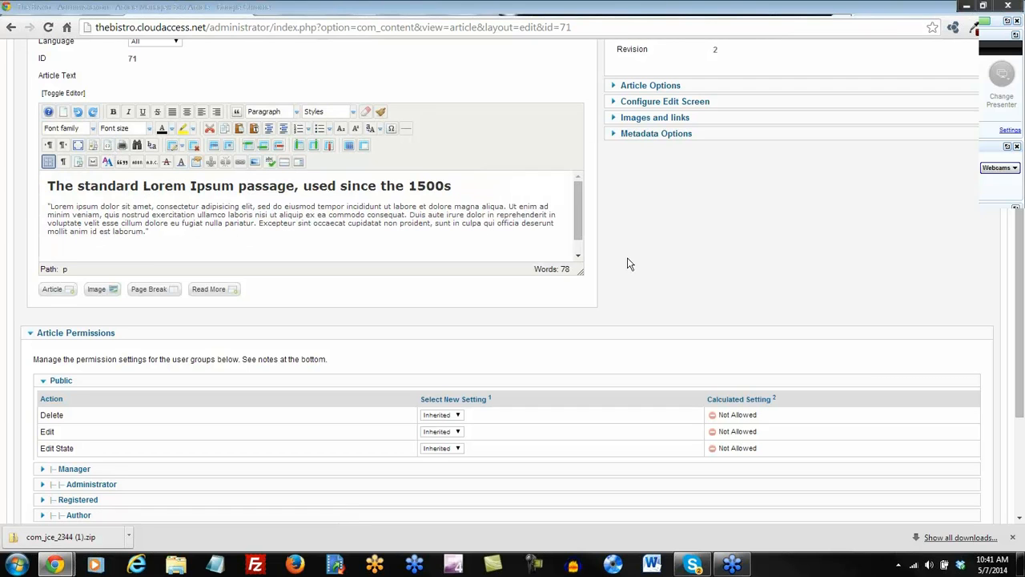
{"action": "left_click", "coordinate": [355, 118]}
{"action": "scroll", "coordinate": [336, 180], "scroll_direction": "down", "scroll_amount": 2}
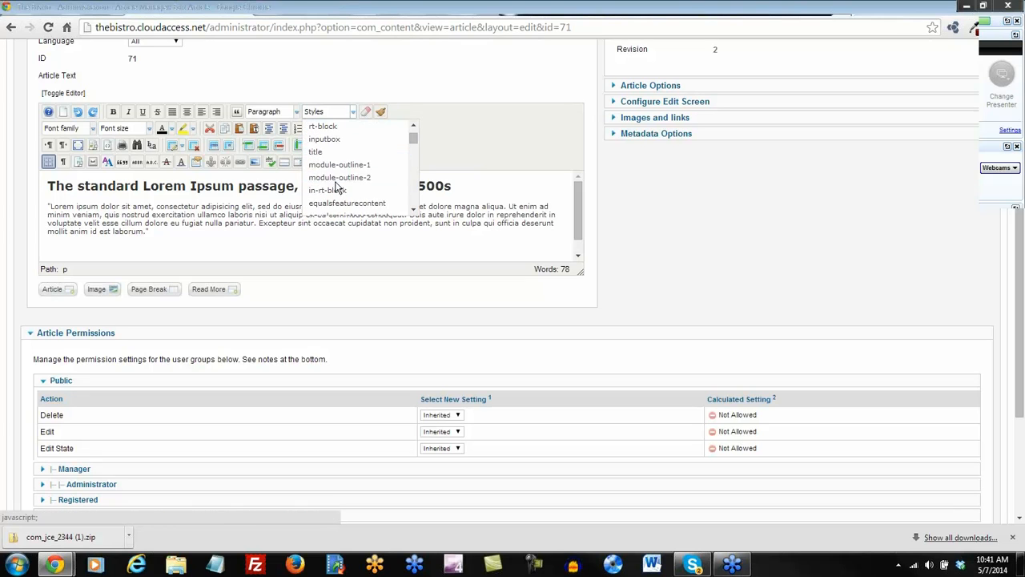
{"action": "left_click", "coordinate": [295, 114]}
{"action": "scroll", "coordinate": [272, 184], "scroll_direction": "down", "scroll_amount": 3}
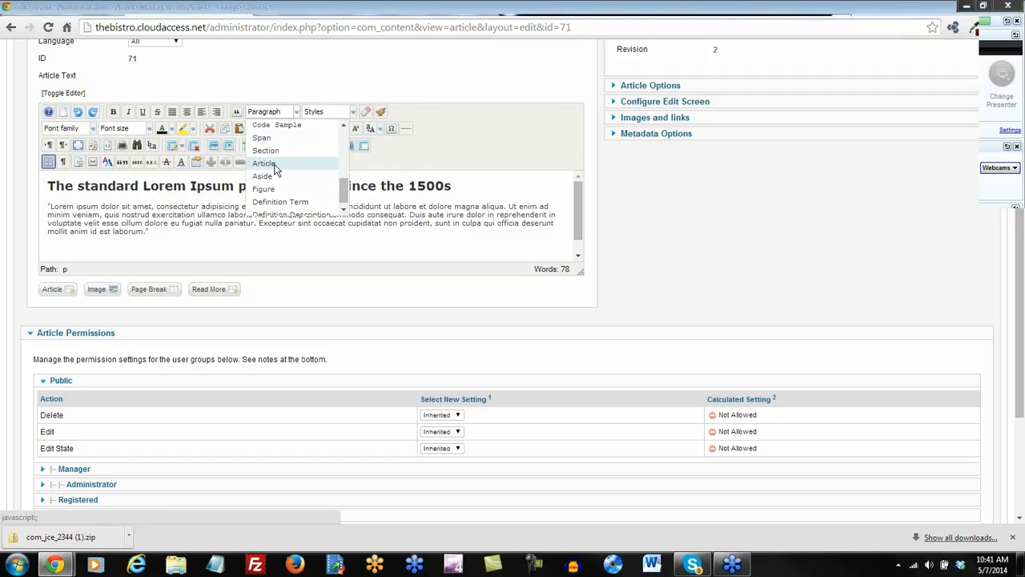
{"action": "scroll", "coordinate": [262, 160], "scroll_direction": "down", "scroll_amount": 1}
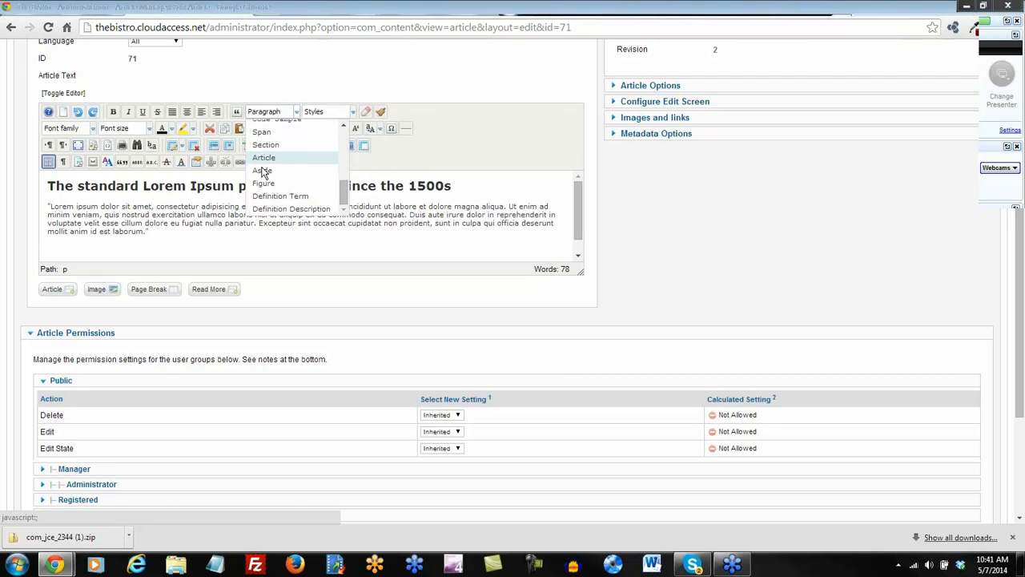
{"action": "left_click", "coordinate": [495, 145]}
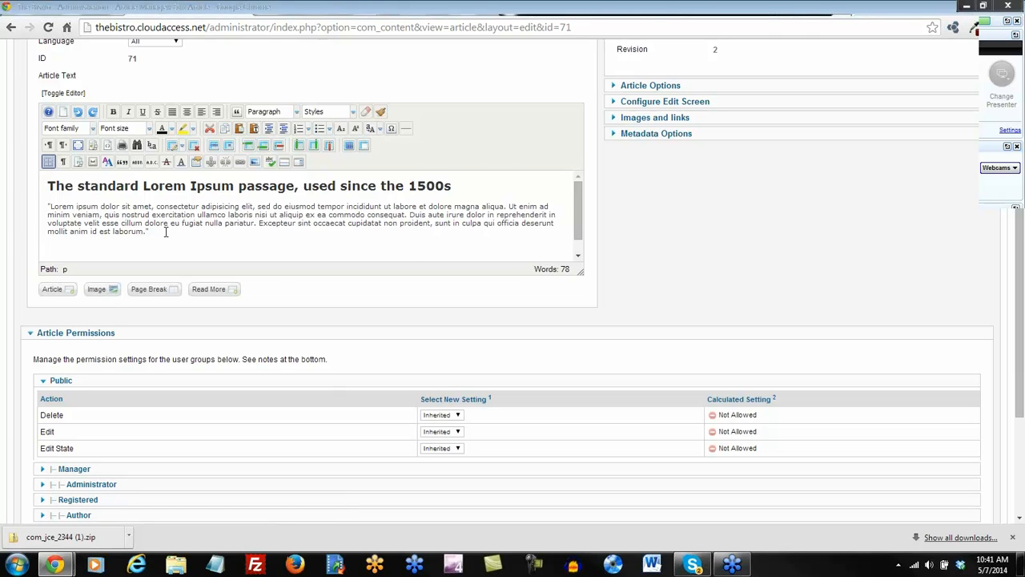
{"action": "left_click", "coordinate": [48, 207]}
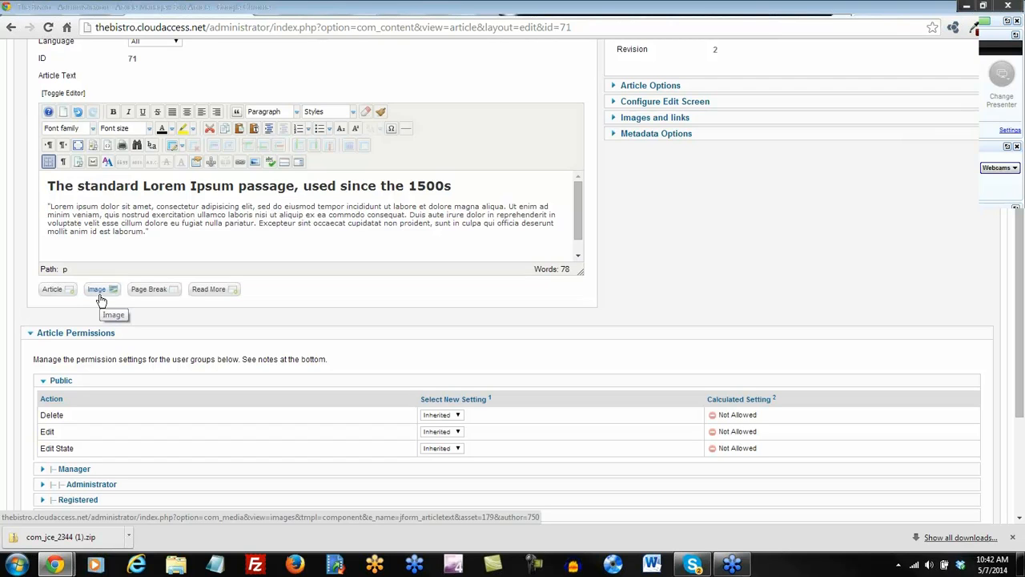
In the Image Manager, select joomla_black.gif and bring up the Upload dialog.
{"action": "left_click", "coordinate": [255, 163]}
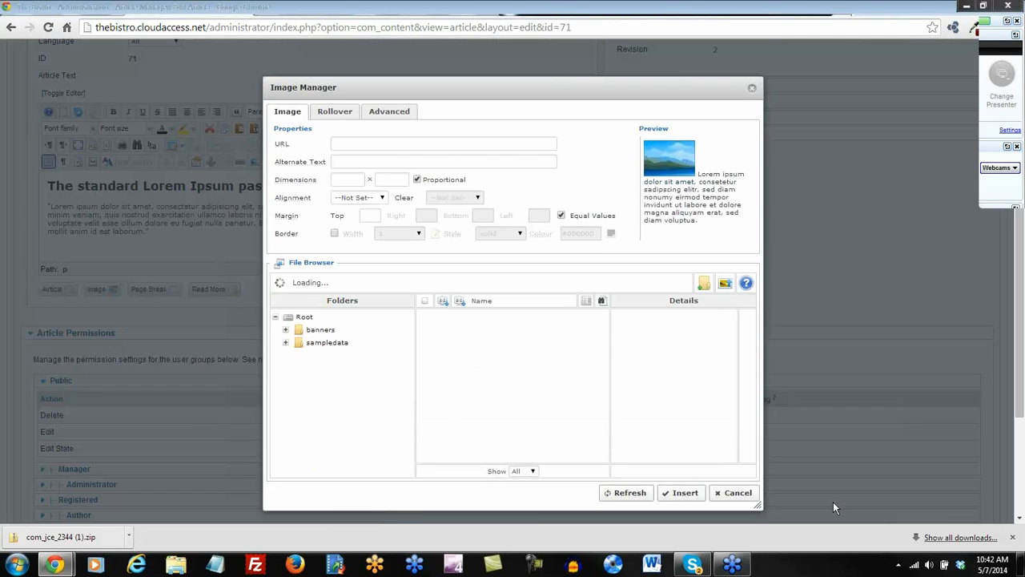
{"action": "left_click", "coordinate": [1011, 542]}
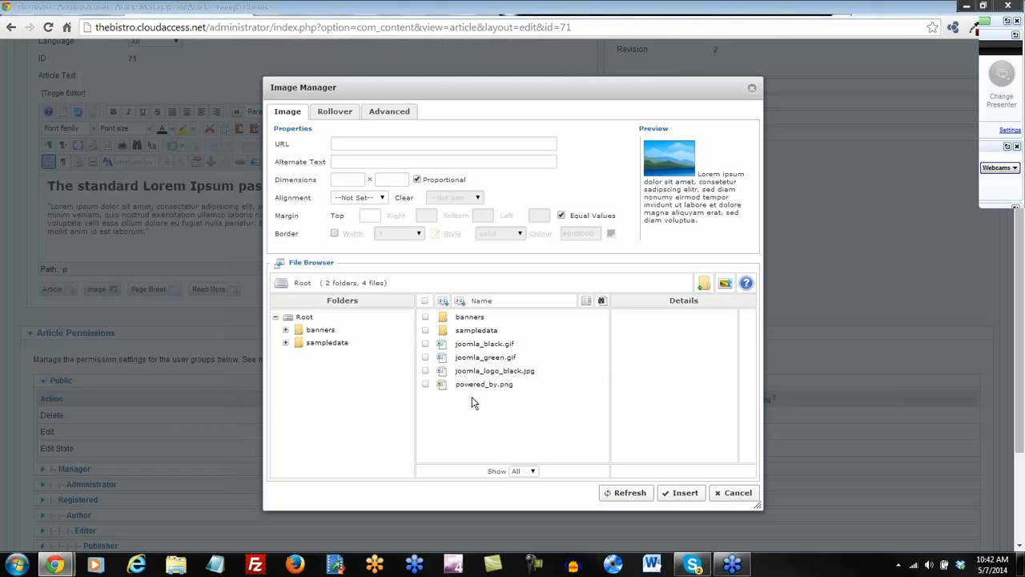
{"action": "left_click", "coordinate": [478, 352]}
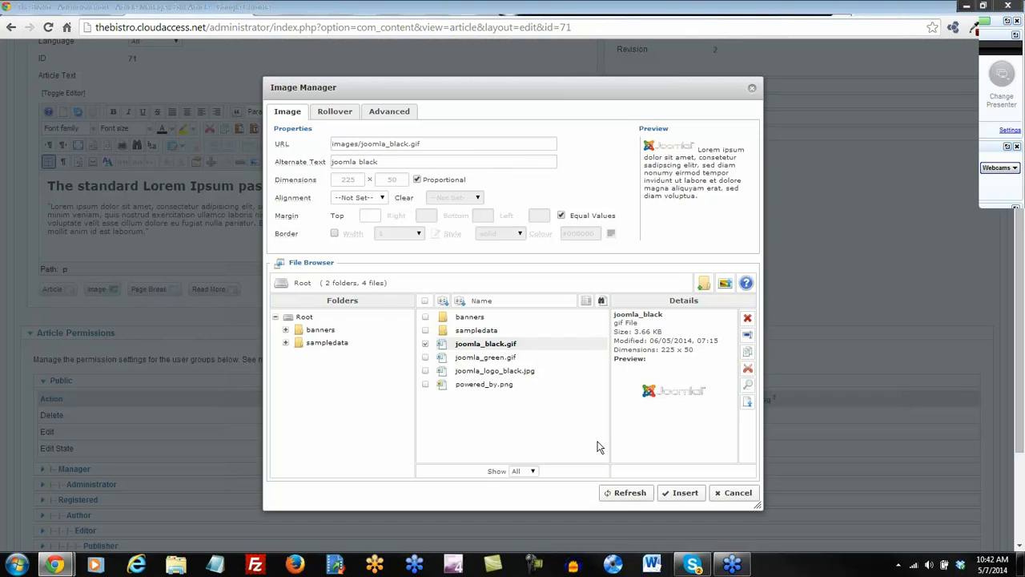
{"action": "left_click", "coordinate": [726, 285]}
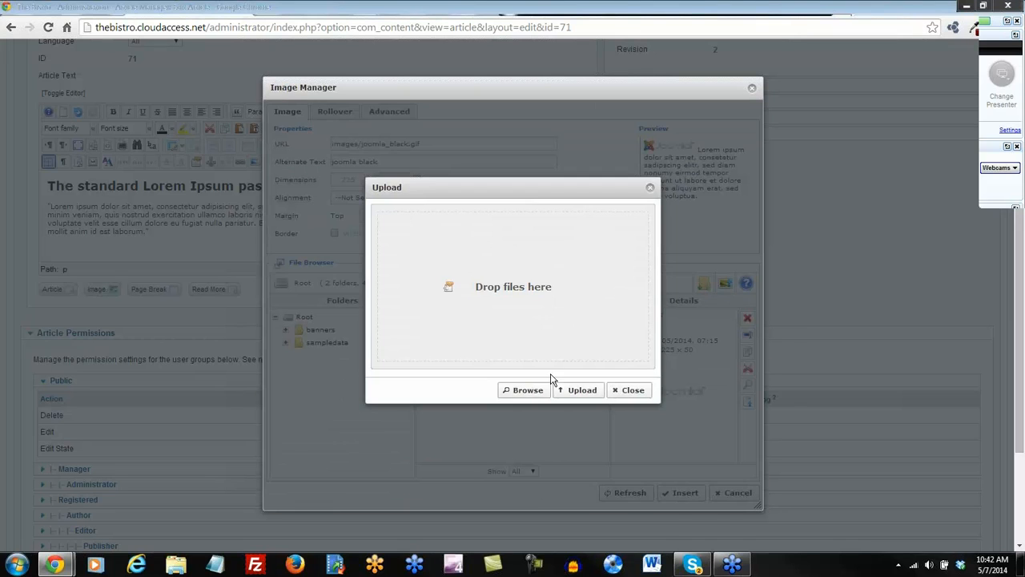
Reopen the Upload window and browse the computer's Documents library for the photo.
{"action": "left_click", "coordinate": [649, 190]}
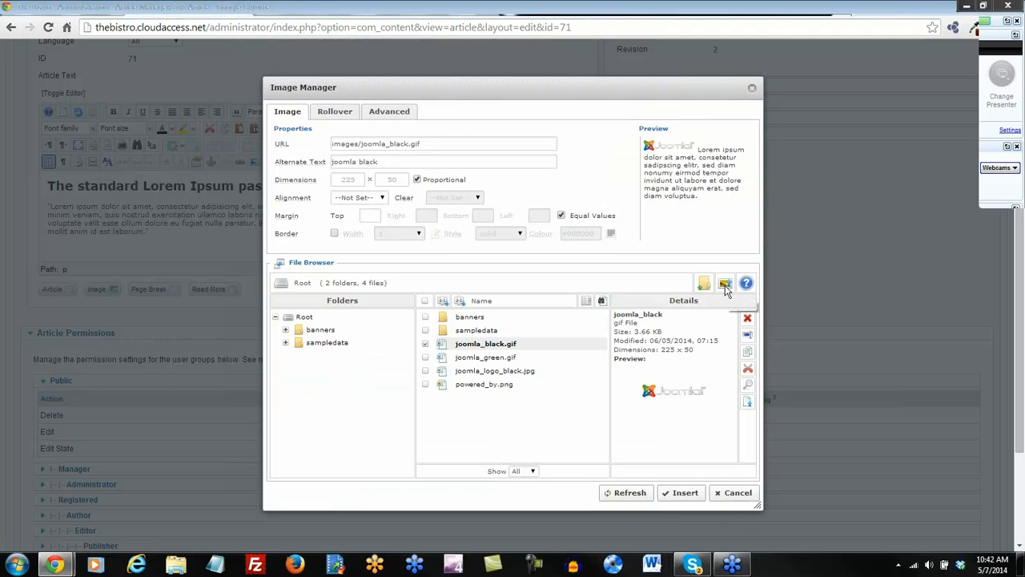
{"action": "left_click", "coordinate": [725, 285]}
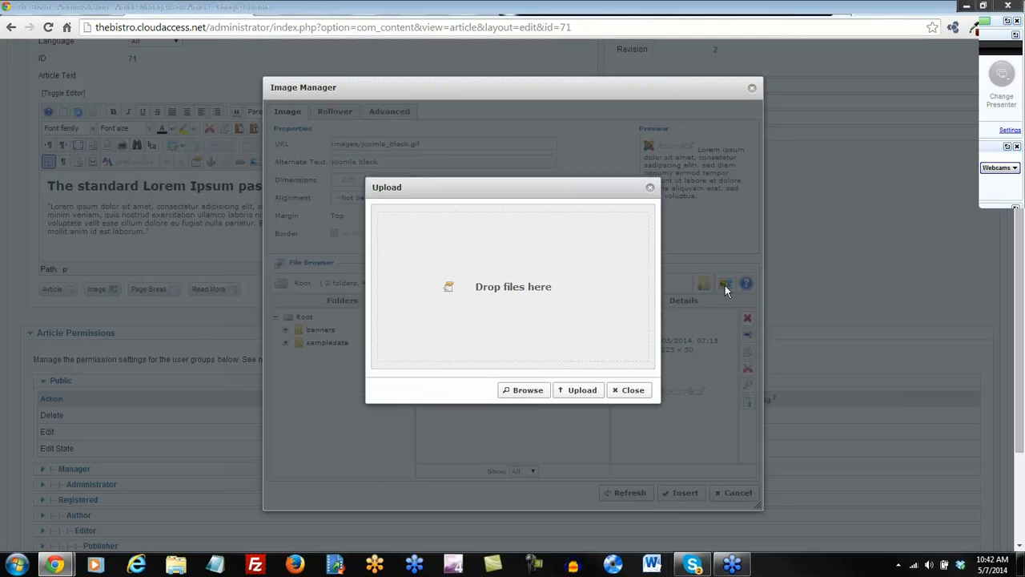
{"action": "left_click", "coordinate": [527, 390]}
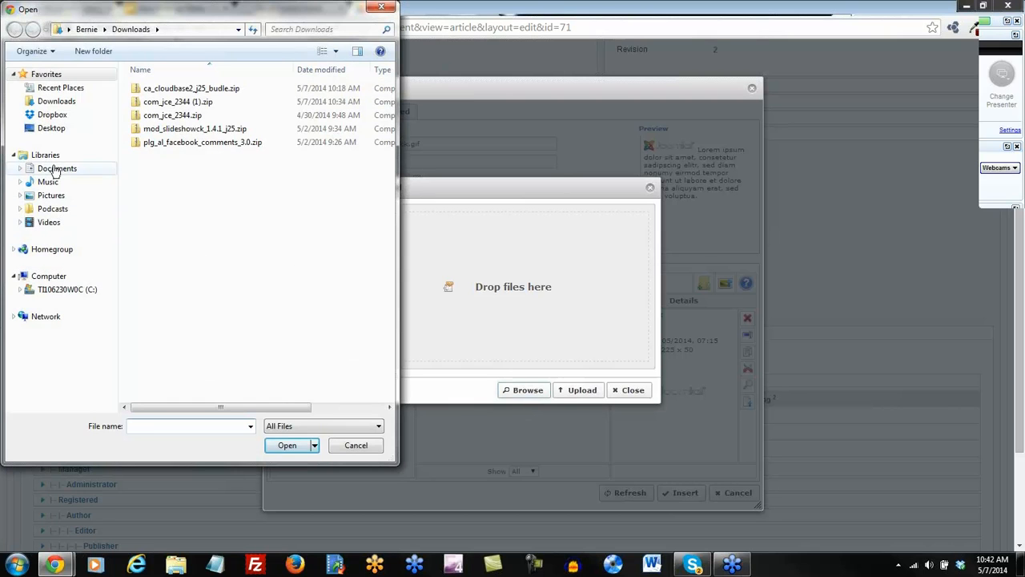
{"action": "left_click", "coordinate": [54, 169]}
{"action": "left_click_drag", "start_coordinate": [391, 144], "coordinate": [394, 247]}
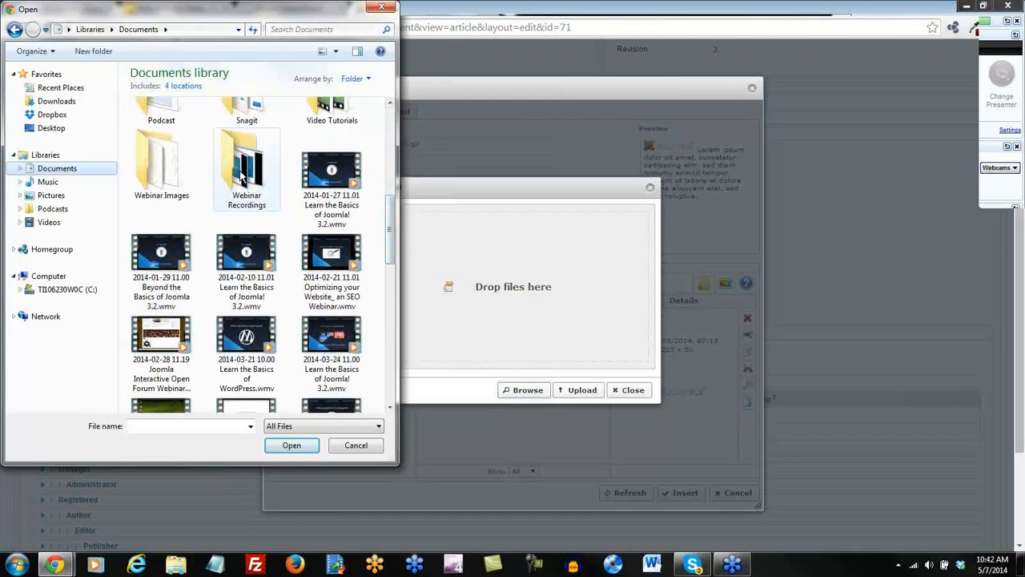
{"action": "left_click", "coordinate": [243, 178]}
{"action": "double_click", "coordinate": [243, 177]}
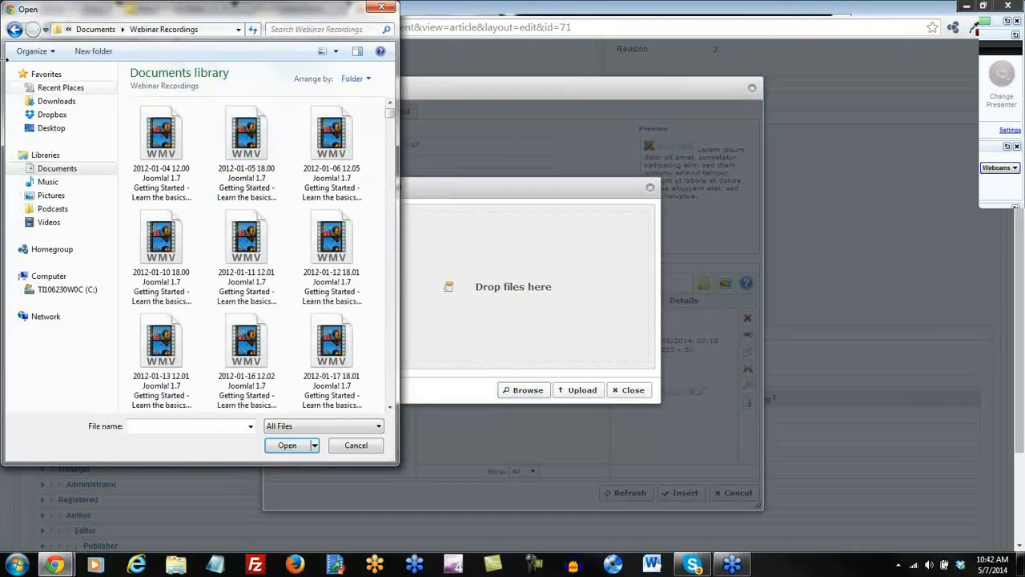
Choose restaurant-eating.jpg from Documents > Webinar Images > Restaurant and upload it.
{"action": "left_click", "coordinate": [14, 32]}
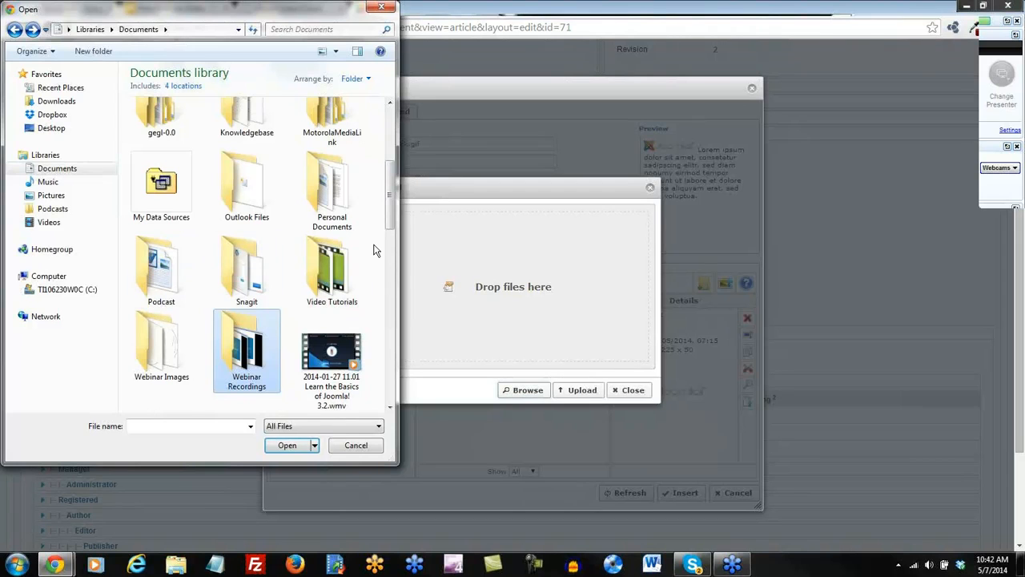
{"action": "double_click", "coordinate": [163, 340]}
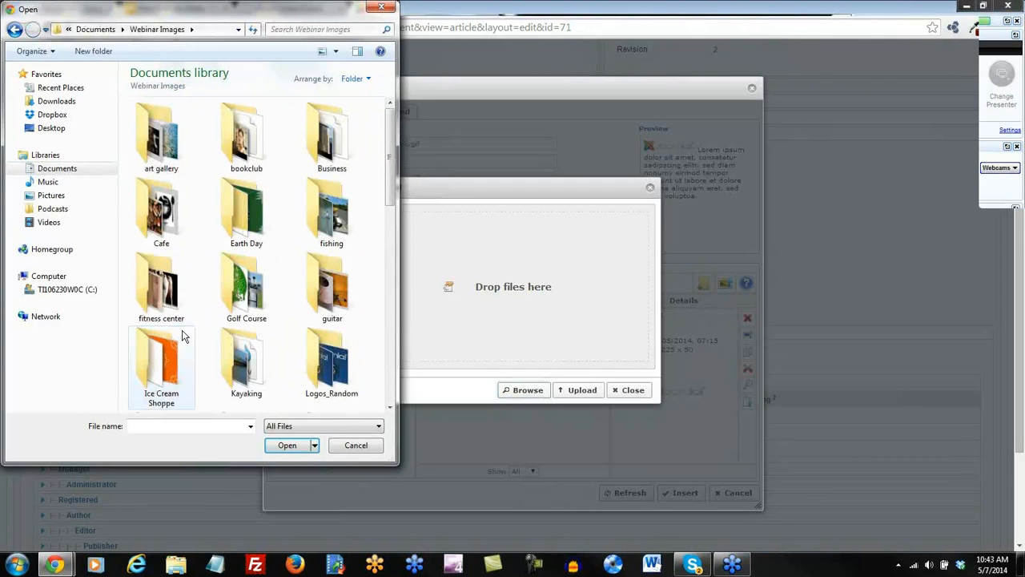
{"action": "left_click_drag", "start_coordinate": [389, 152], "coordinate": [392, 214]}
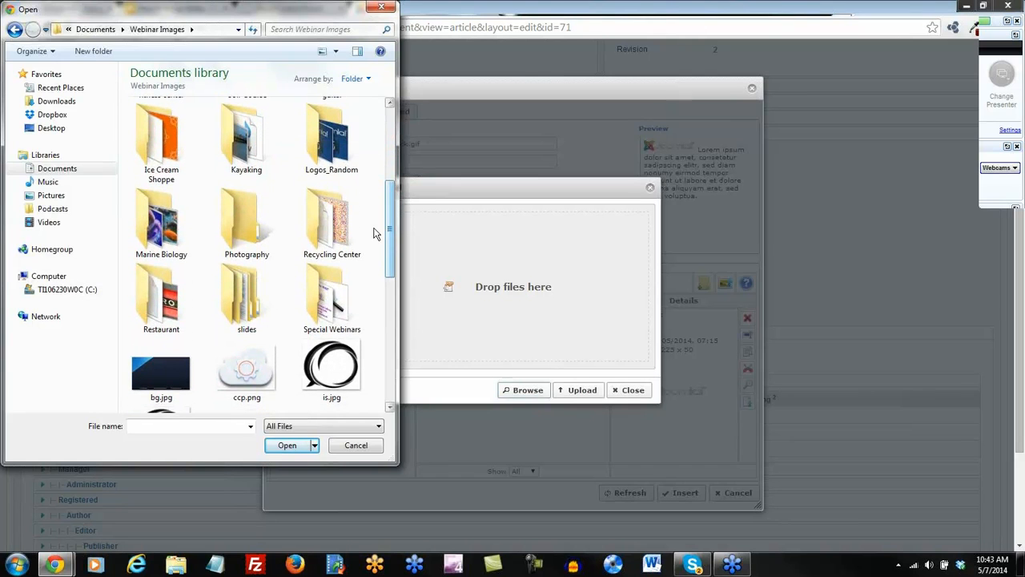
{"action": "double_click", "coordinate": [146, 301]}
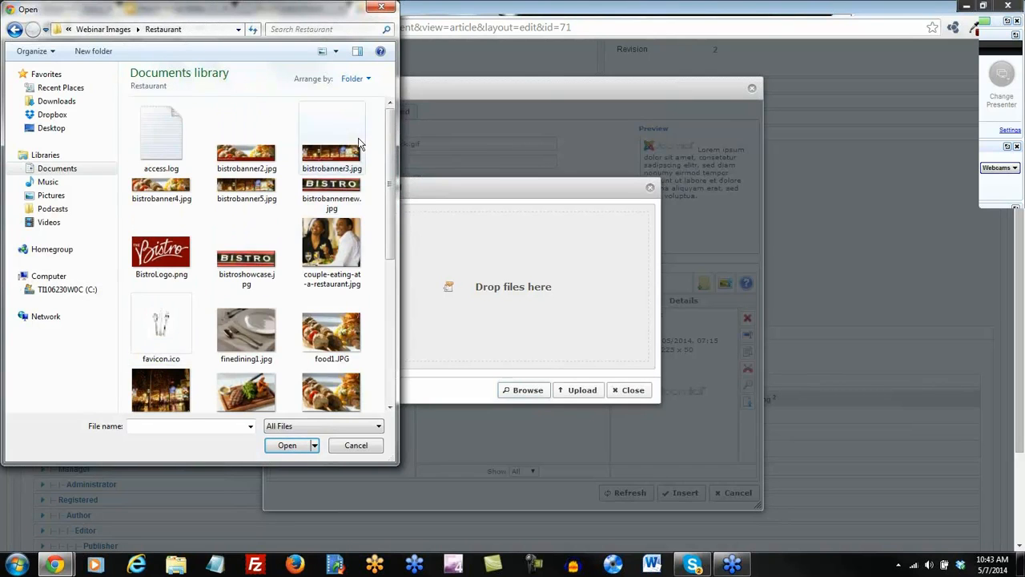
{"action": "left_click_drag", "start_coordinate": [388, 150], "coordinate": [391, 324]}
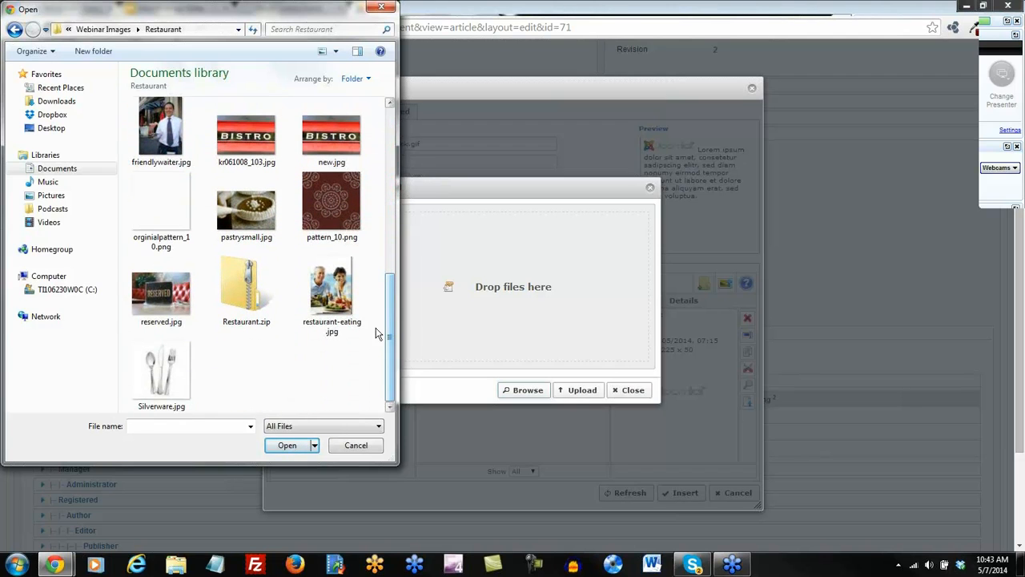
{"action": "double_click", "coordinate": [328, 292]}
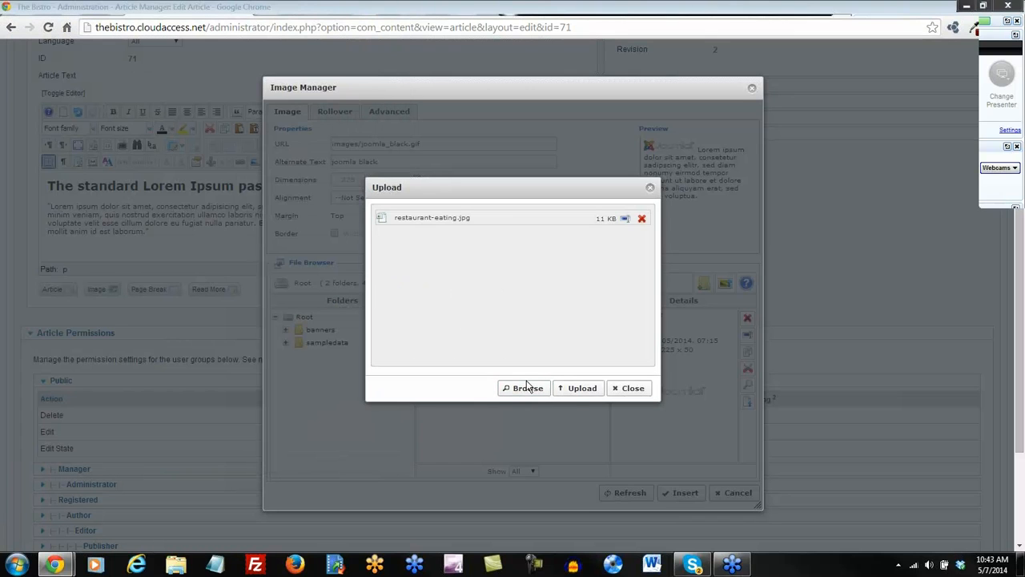
{"action": "left_click", "coordinate": [576, 393]}
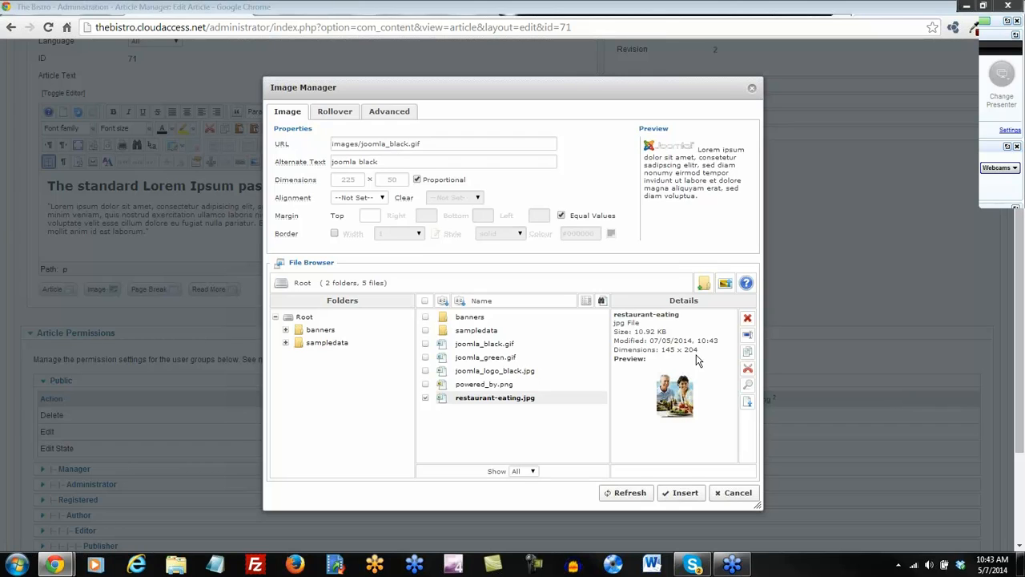
Insert restaurant-eating.jpg into the article and enlarge the editor area to view it.
{"action": "left_click", "coordinate": [485, 400]}
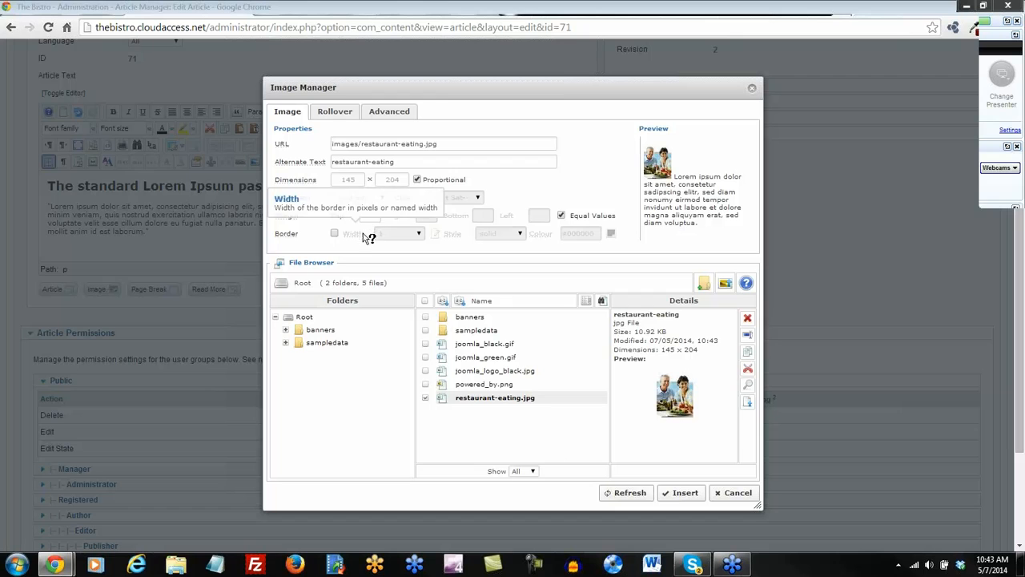
{"action": "left_click", "coordinate": [683, 494]}
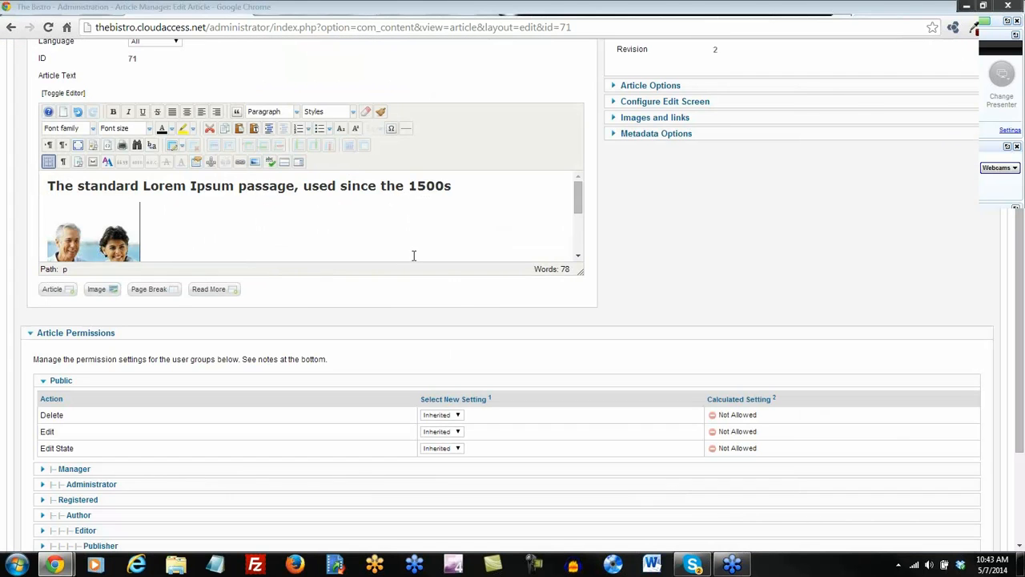
{"action": "left_click_drag", "start_coordinate": [582, 273], "coordinate": [588, 378]}
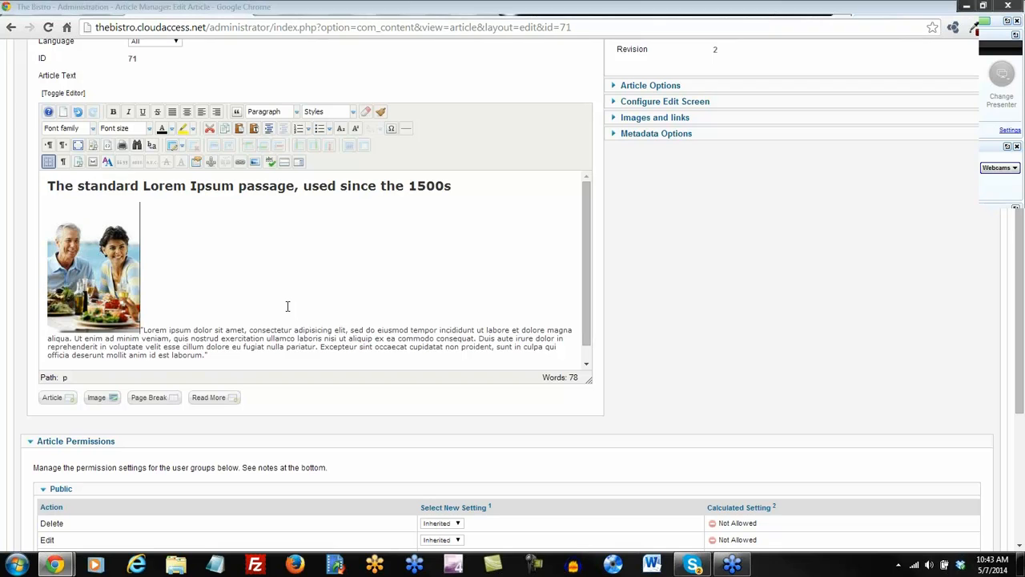
Align the restaurant-eating photo left with an equal 5 px margin on all sides.
{"action": "left_click", "coordinate": [105, 274]}
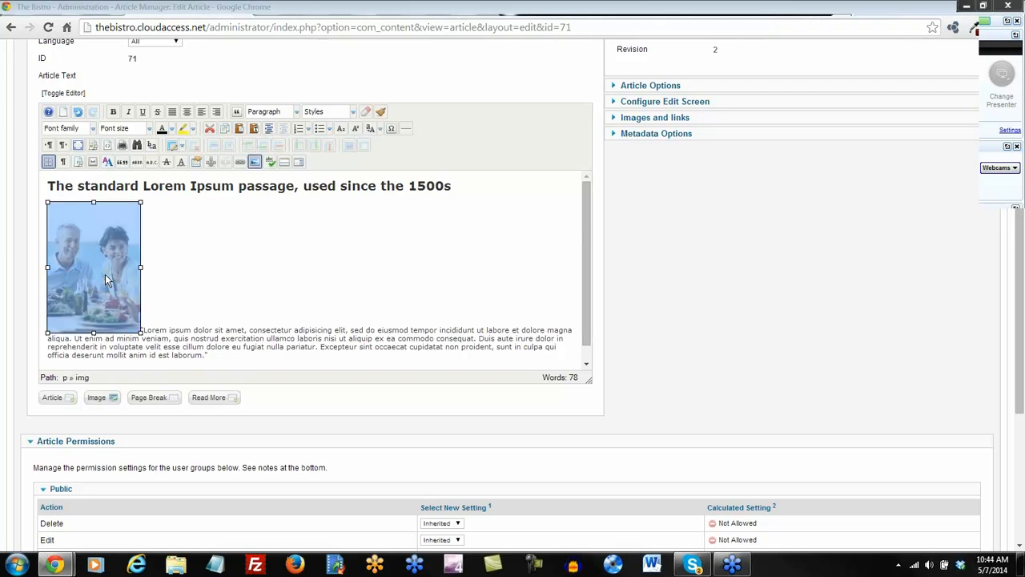
{"action": "left_click", "coordinate": [255, 163]}
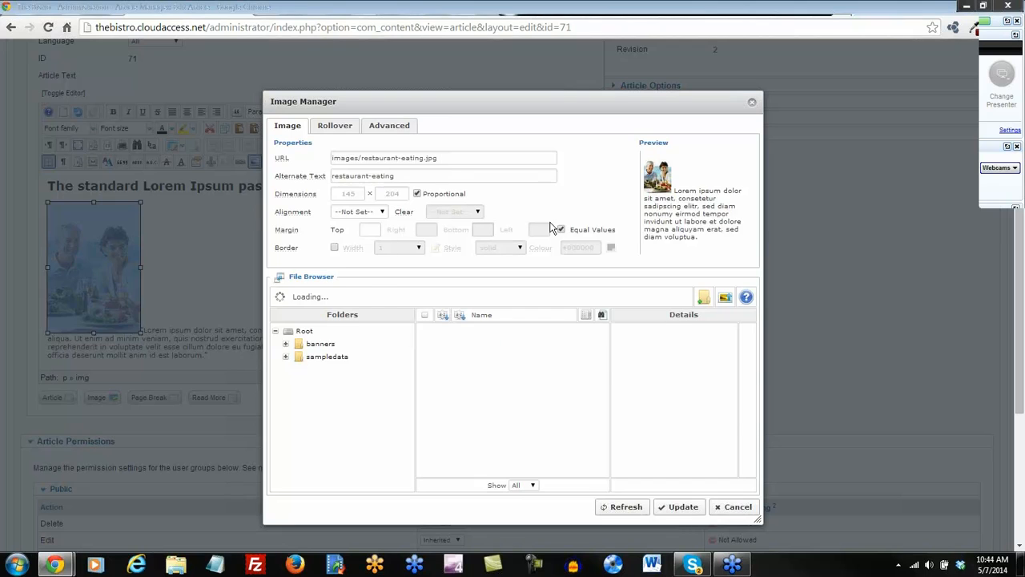
{"action": "left_click", "coordinate": [382, 214]}
{"action": "left_click", "coordinate": [368, 232]}
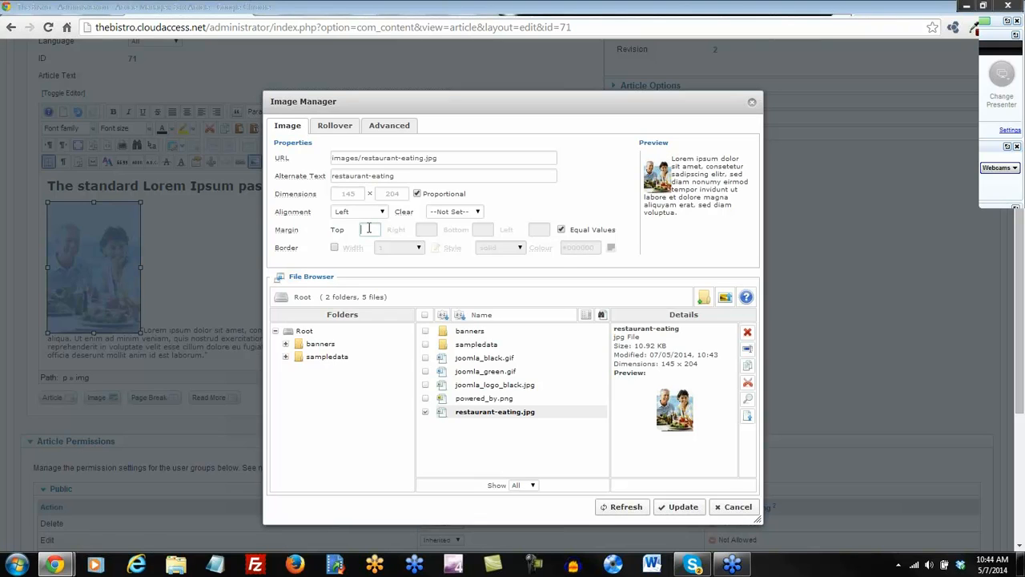
{"action": "type", "text": "5"}
{"action": "left_click", "coordinate": [519, 211]}
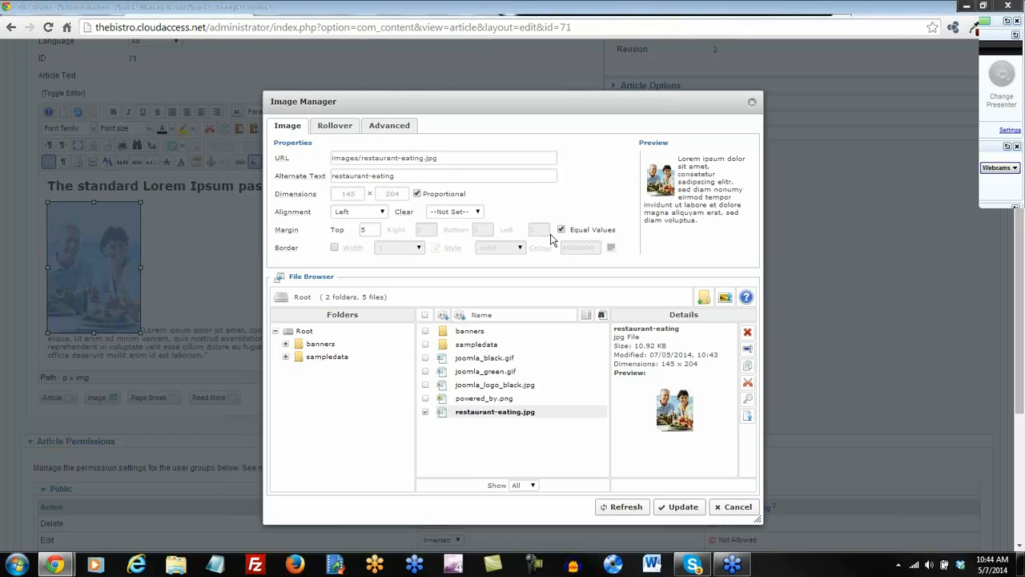
{"action": "left_click", "coordinate": [680, 507]}
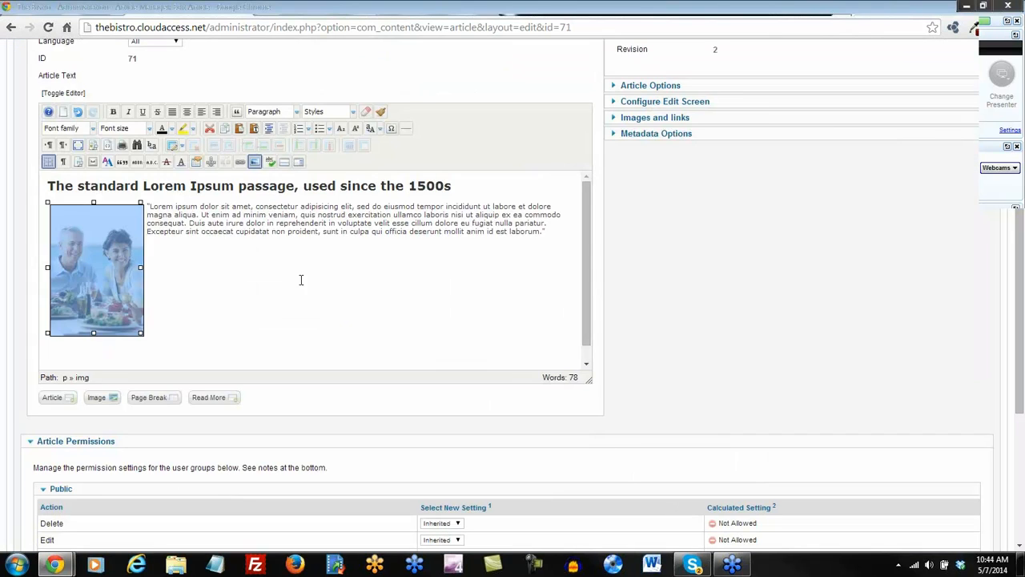
{"action": "left_click", "coordinate": [293, 274]}
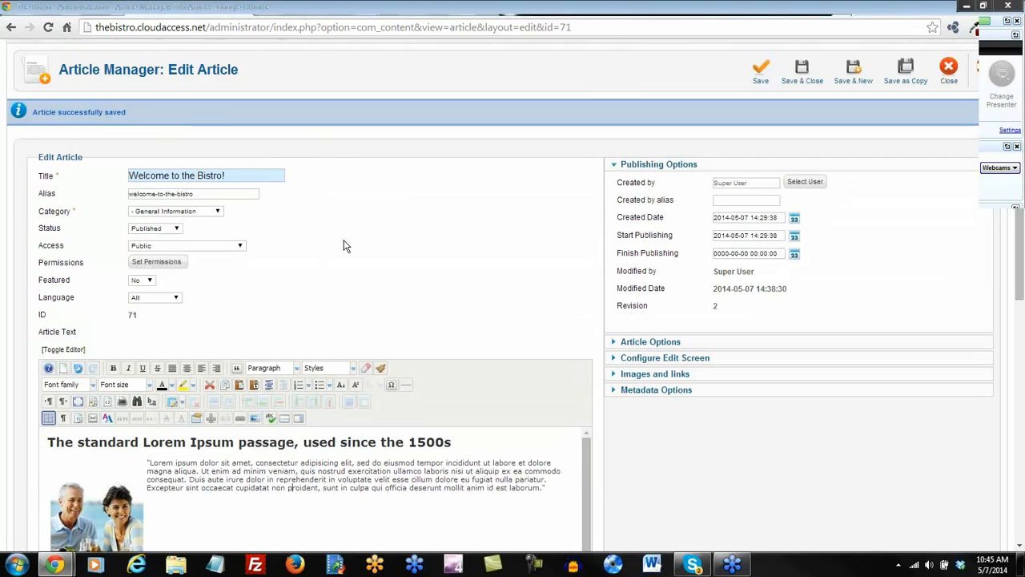
Save and close Welcome to the Bistro!, reload the front page, and highlight Menu Items in the notes.
{"action": "left_click", "coordinate": [802, 73]}
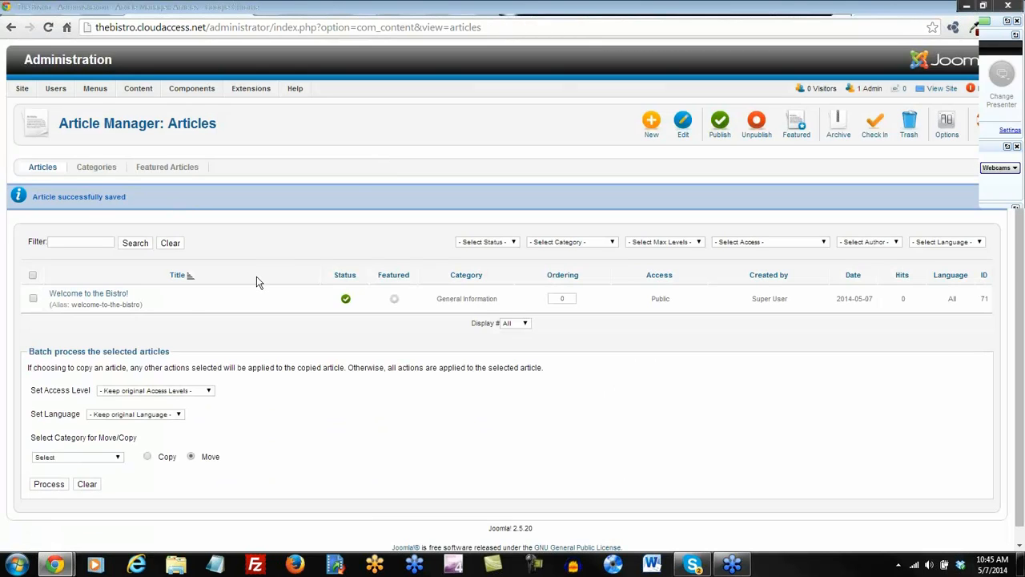
{"action": "left_click", "coordinate": [485, 9]}
{"action": "left_click", "coordinate": [48, 27]}
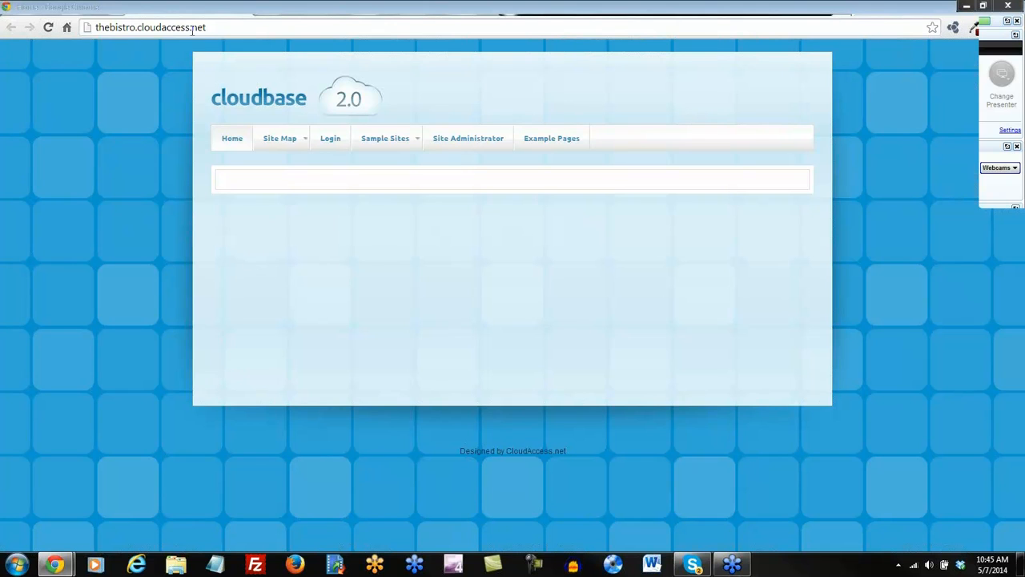
{"action": "left_click", "coordinate": [38, 11]}
{"action": "left_click_drag", "start_coordinate": [516, 395], "coordinate": [352, 393]}
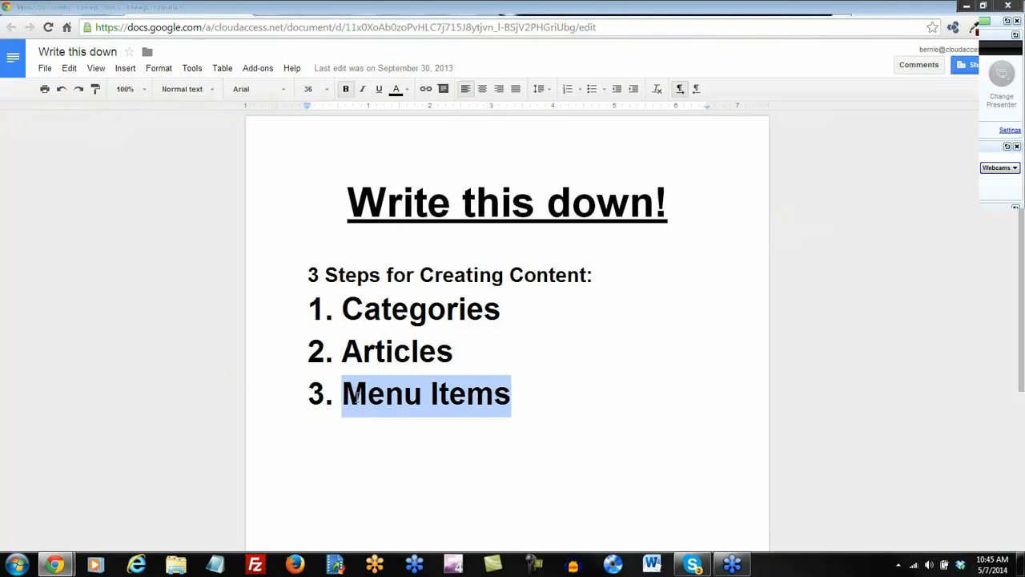
Remove the Menu Items highlight in the notes doc and return to the Bistro front page.
{"action": "left_click", "coordinate": [374, 439]}
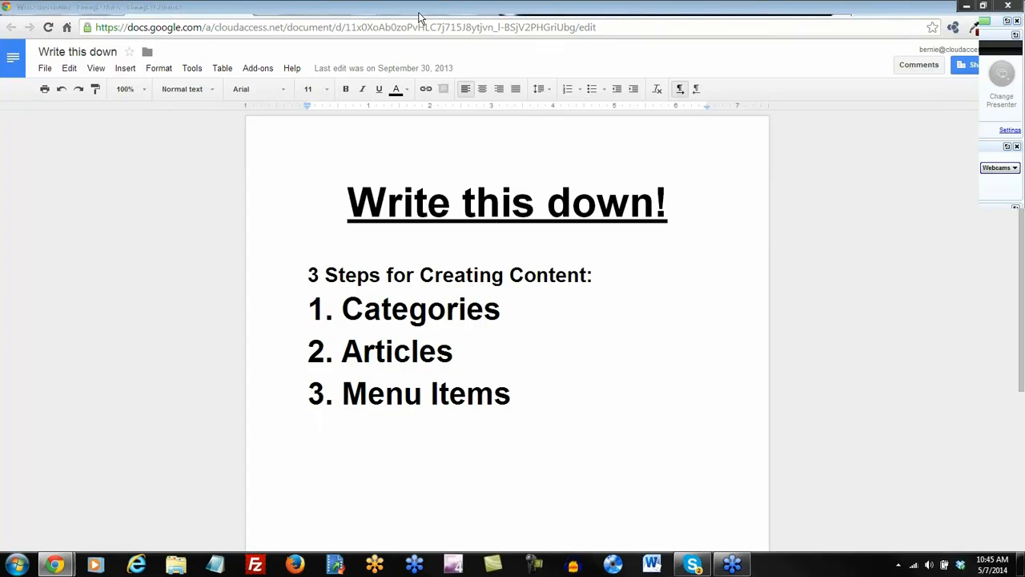
{"action": "left_click", "coordinate": [489, 13]}
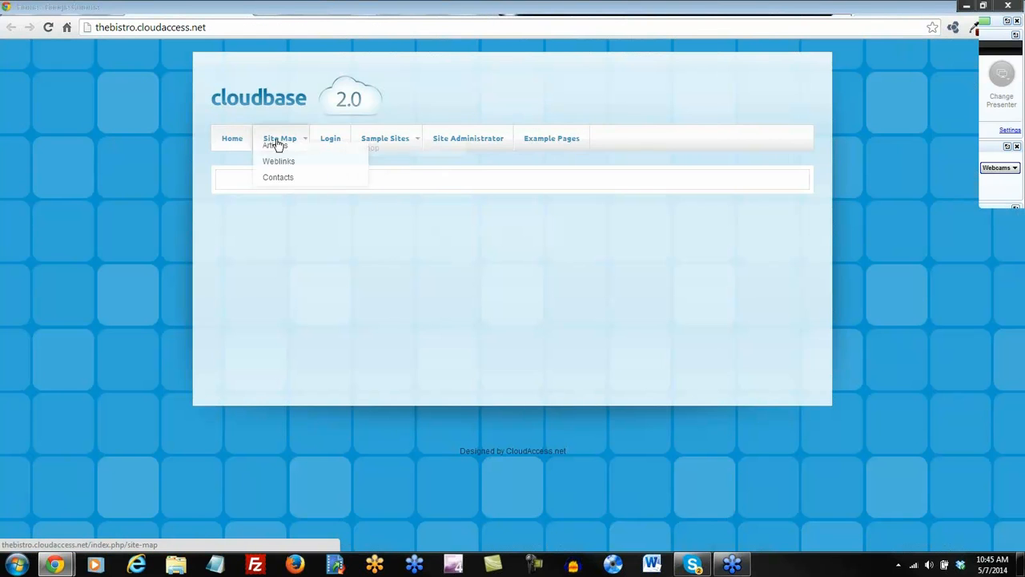
View the front end's Example Pages module map, then return to the Article Manager.
{"action": "left_click", "coordinate": [545, 141]}
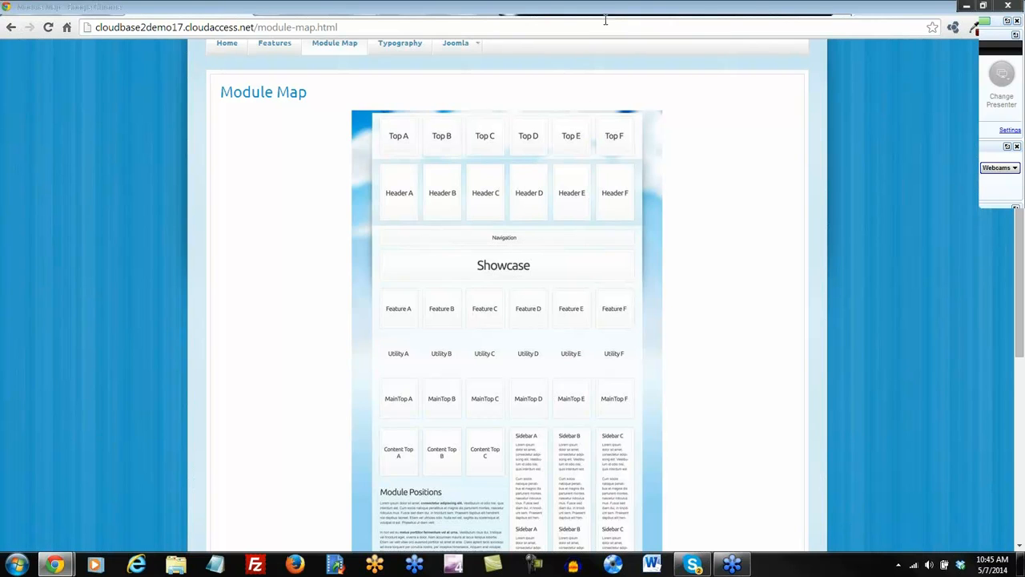
{"action": "left_click", "coordinate": [512, 12]}
{"action": "mouse_move", "coordinate": [266, 146]}
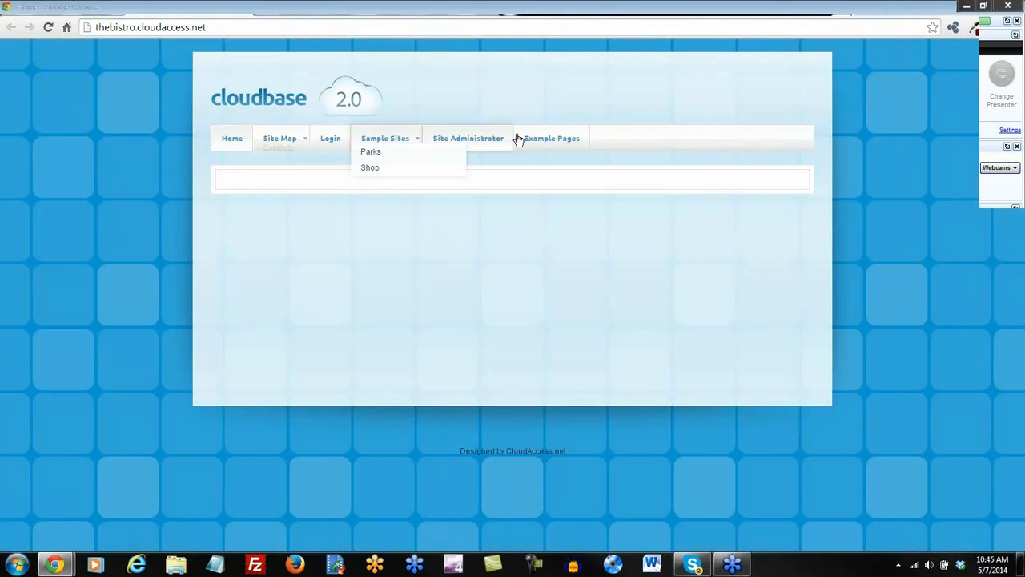
{"action": "left_click", "coordinate": [403, 12]}
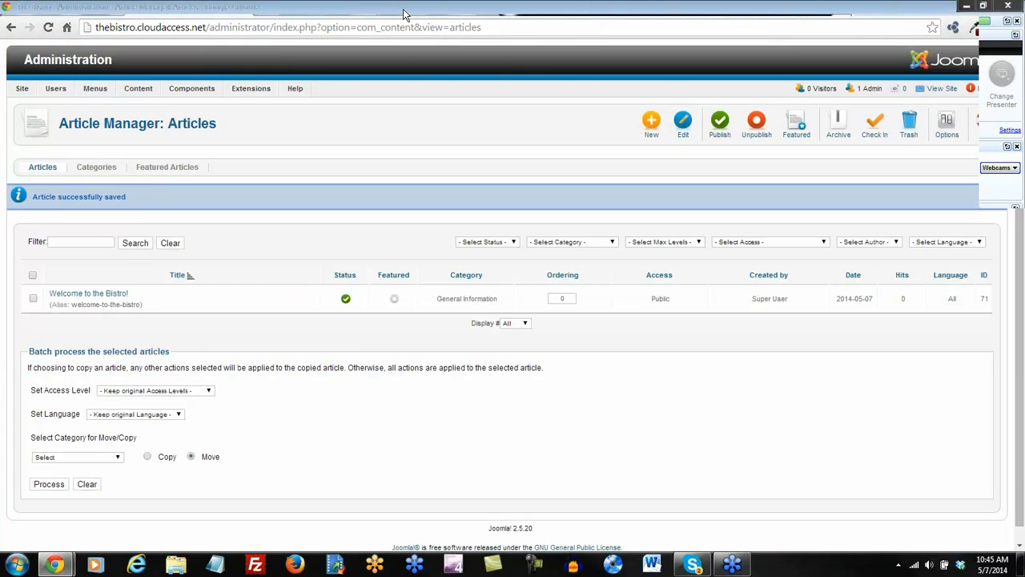
In the Menu Manager, delete the five menus other than Main Menu.
{"action": "mouse_move", "coordinate": [23, 93]}
{"action": "left_click", "coordinate": [34, 111]}
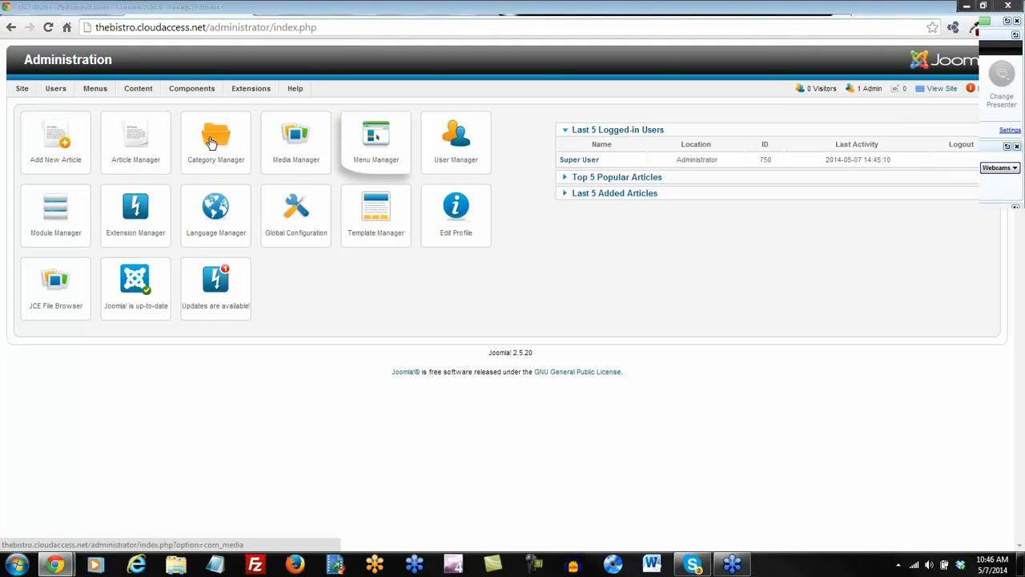
{"action": "mouse_move", "coordinate": [94, 88]}
{"action": "mouse_move", "coordinate": [103, 109]}
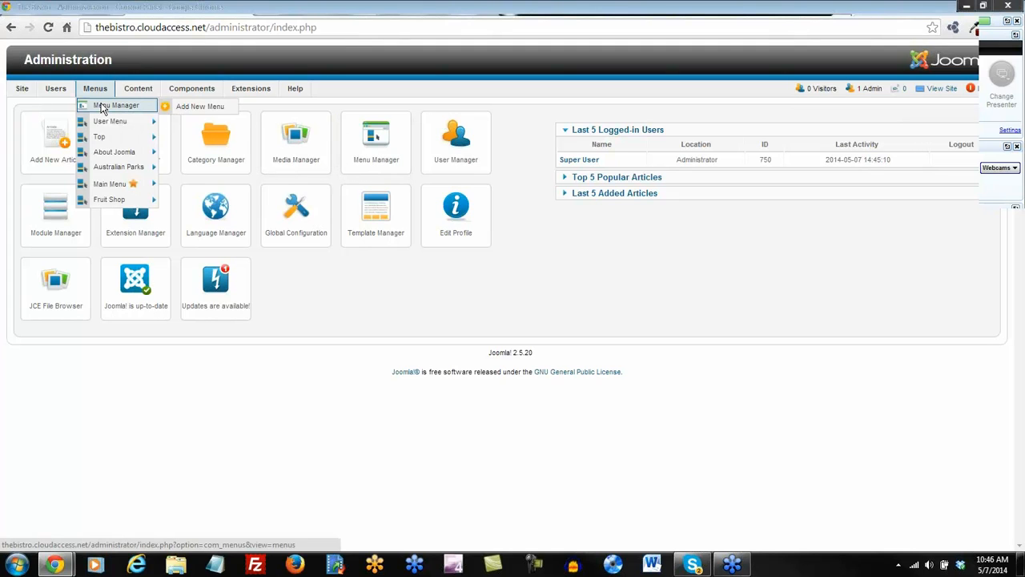
{"action": "mouse_move", "coordinate": [102, 200]}
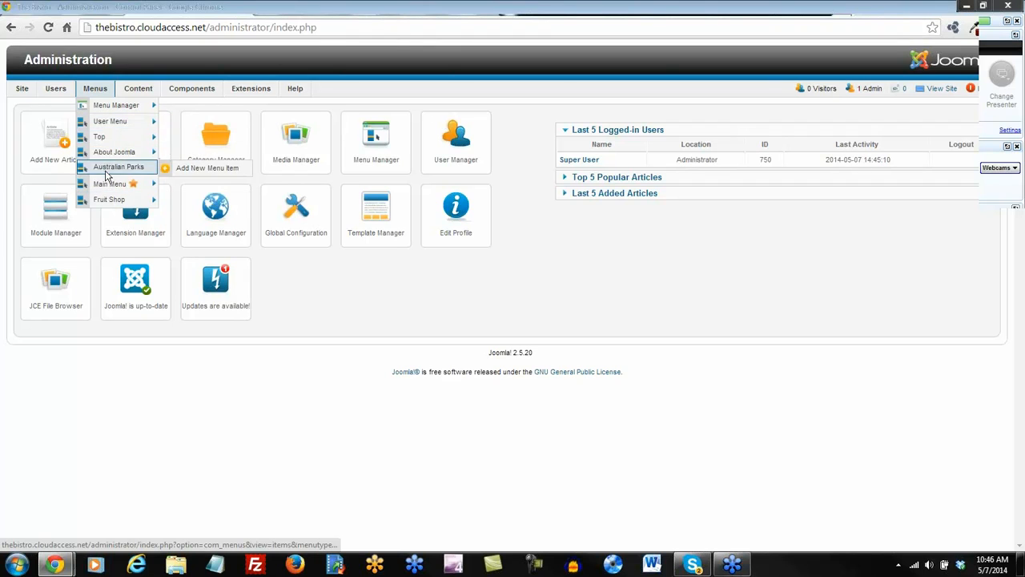
{"action": "mouse_move", "coordinate": [106, 128]}
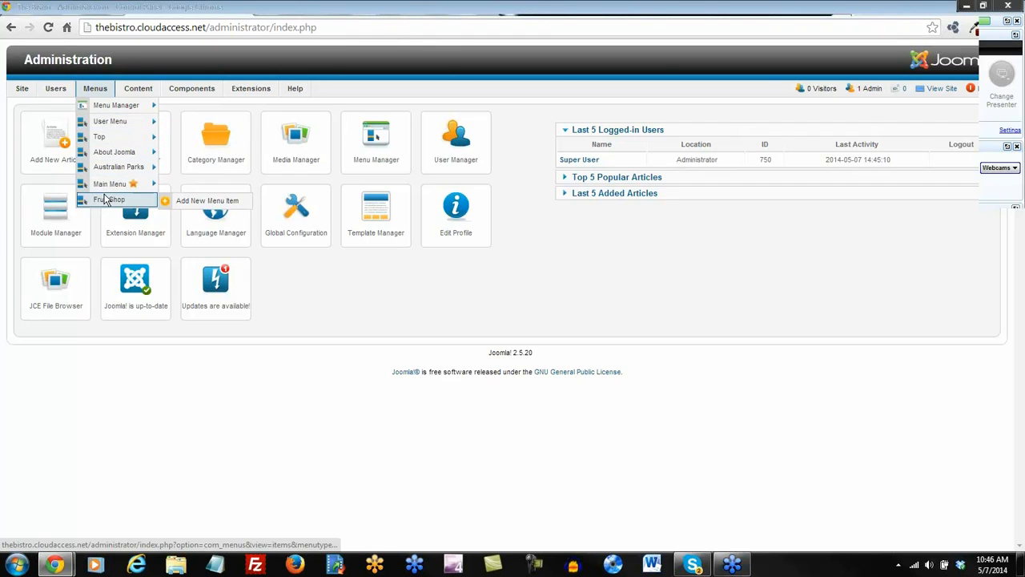
{"action": "left_click", "coordinate": [108, 106]}
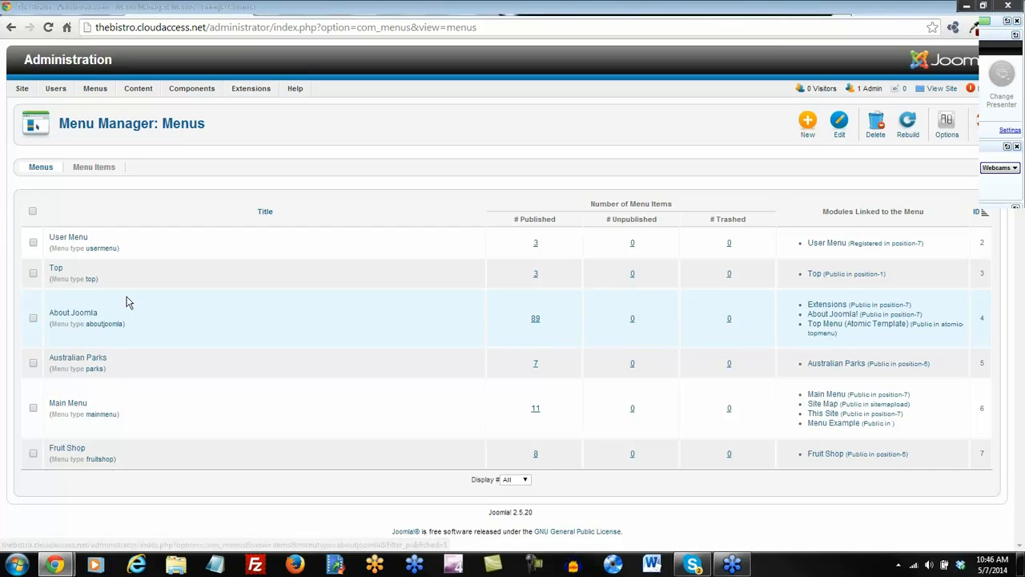
{"action": "left_click", "coordinate": [33, 213]}
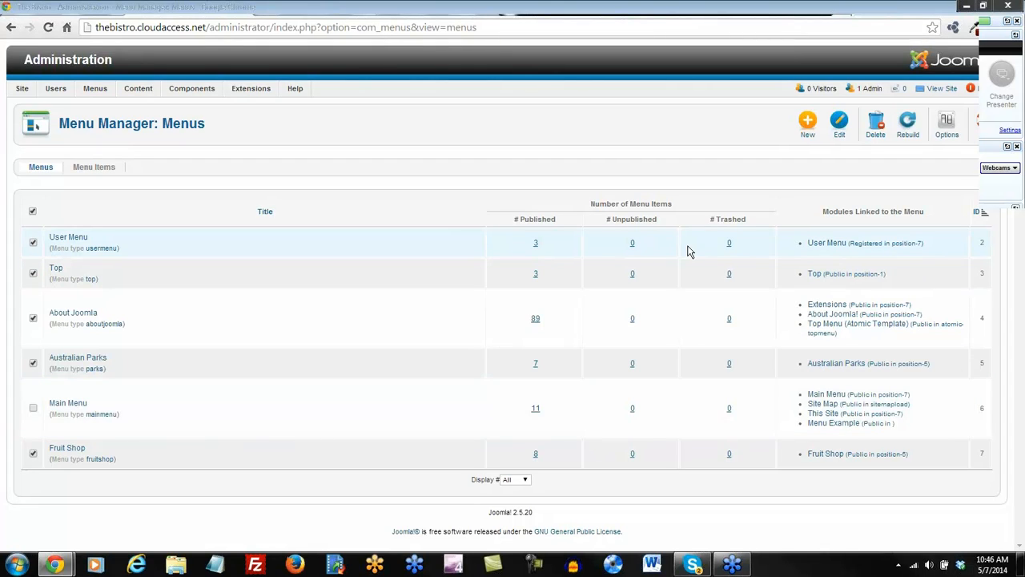
{"action": "left_click", "coordinate": [876, 130]}
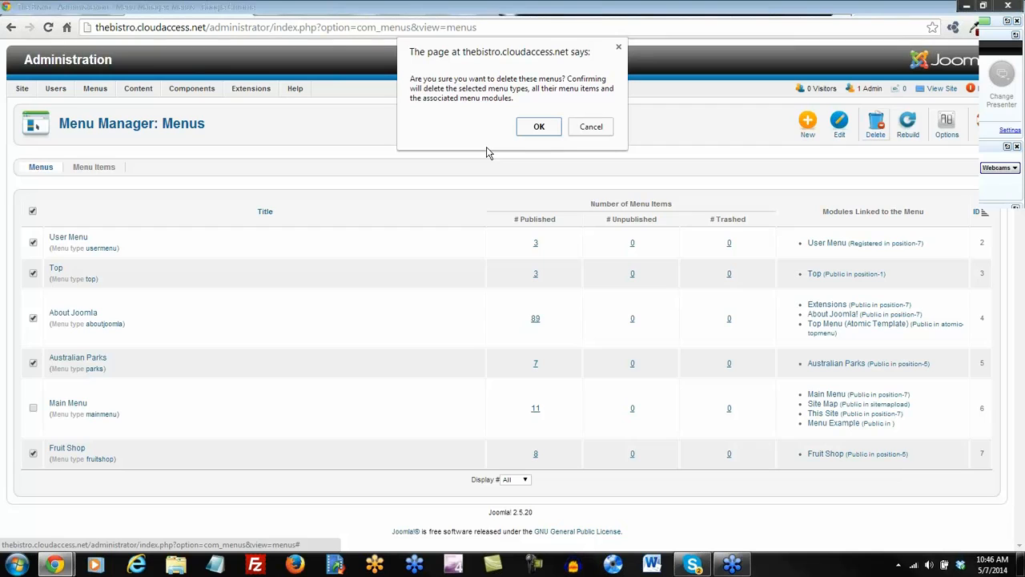
{"action": "left_click", "coordinate": [540, 129]}
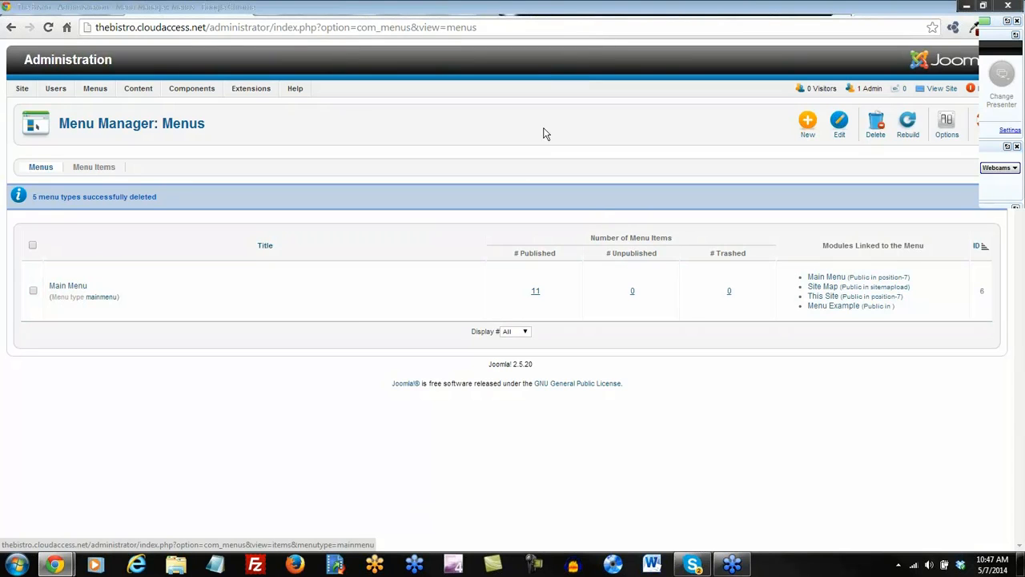
Reload the front end to check the change, then open Main Menu's items.
{"action": "left_click", "coordinate": [500, 13]}
{"action": "left_click", "coordinate": [41, 27]}
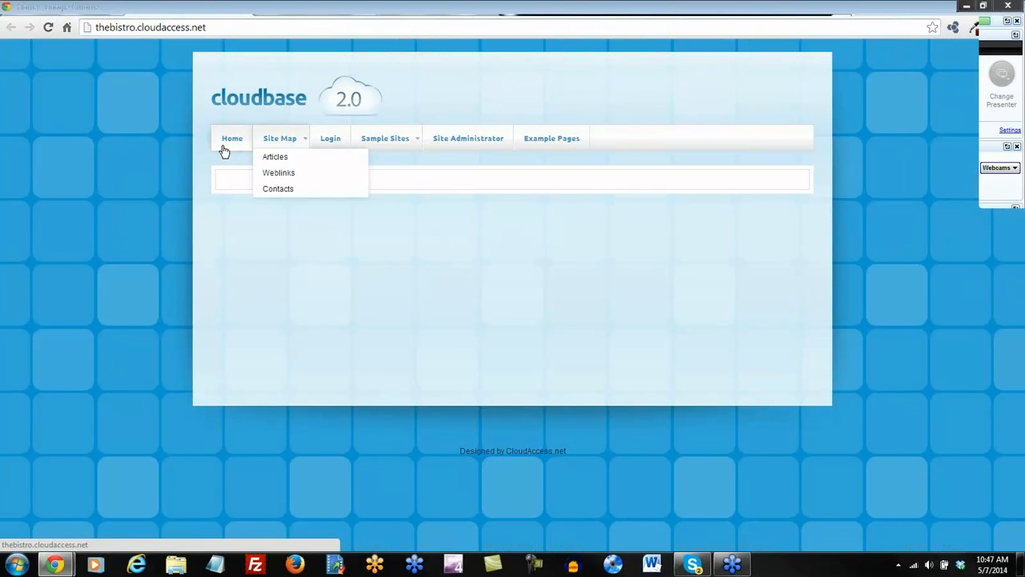
{"action": "left_click", "coordinate": [393, 9]}
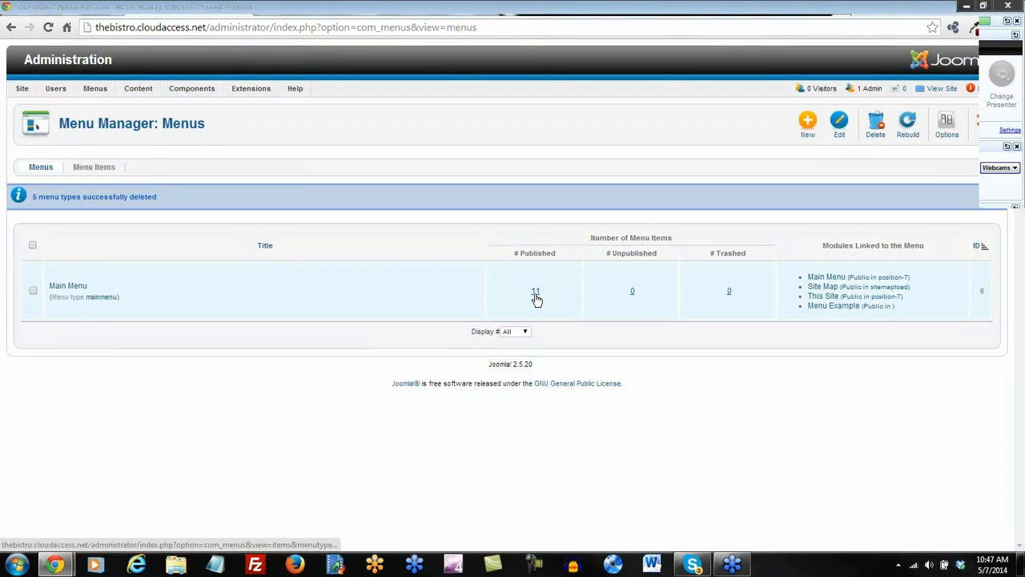
{"action": "left_click", "coordinate": [503, 15]}
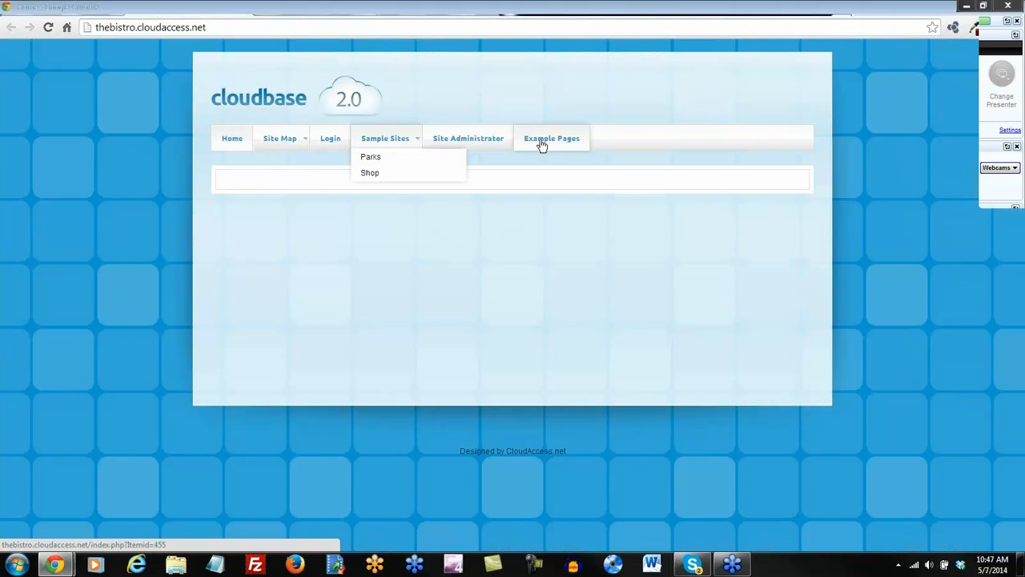
{"action": "left_click", "coordinate": [400, 15]}
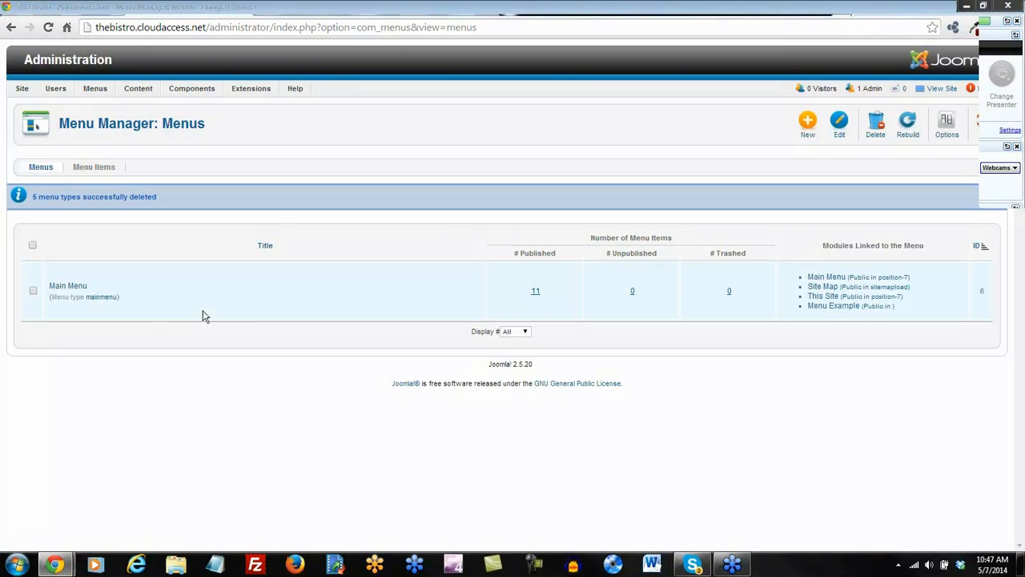
{"action": "left_click", "coordinate": [68, 285]}
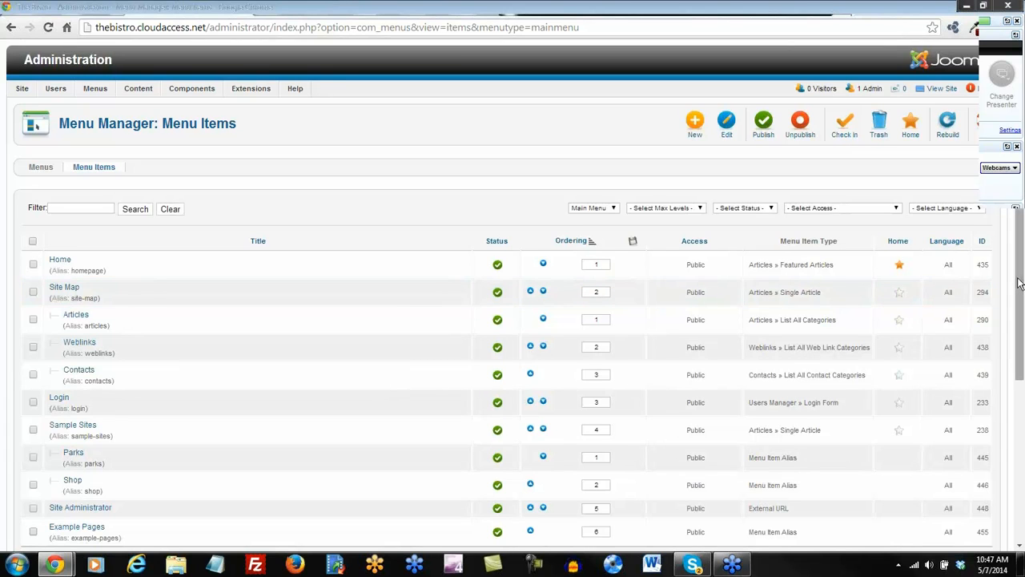
Trash all ten Main Menu items except Home.
{"action": "left_click_drag", "start_coordinate": [1019, 282], "coordinate": [1022, 343]}
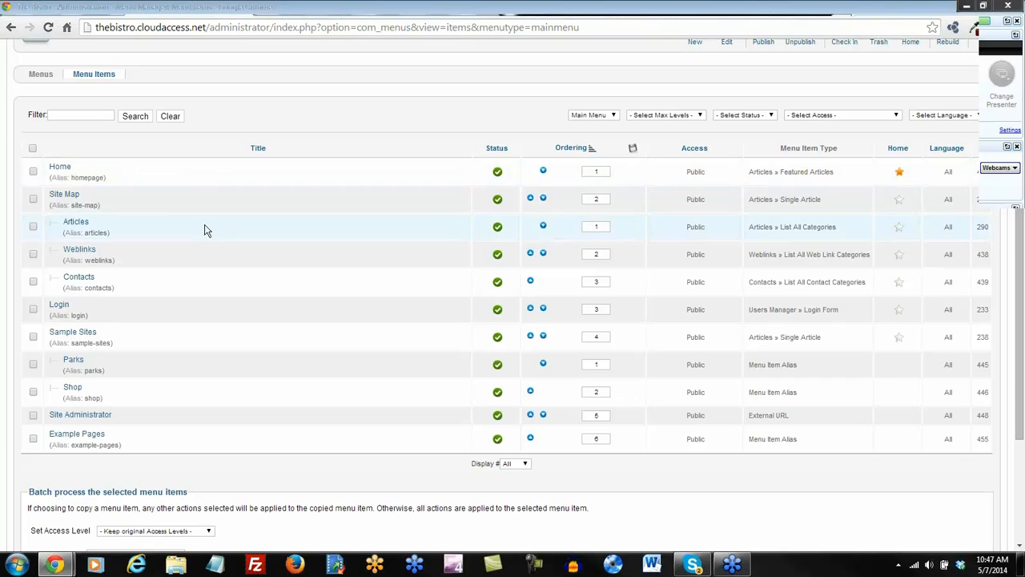
{"action": "left_click", "coordinate": [32, 148]}
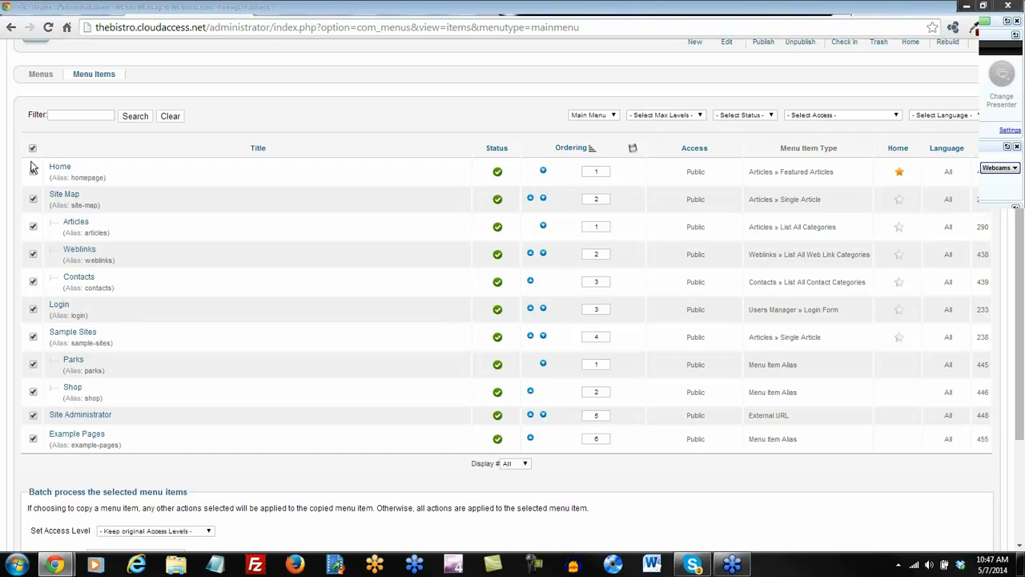
{"action": "left_click", "coordinate": [33, 171]}
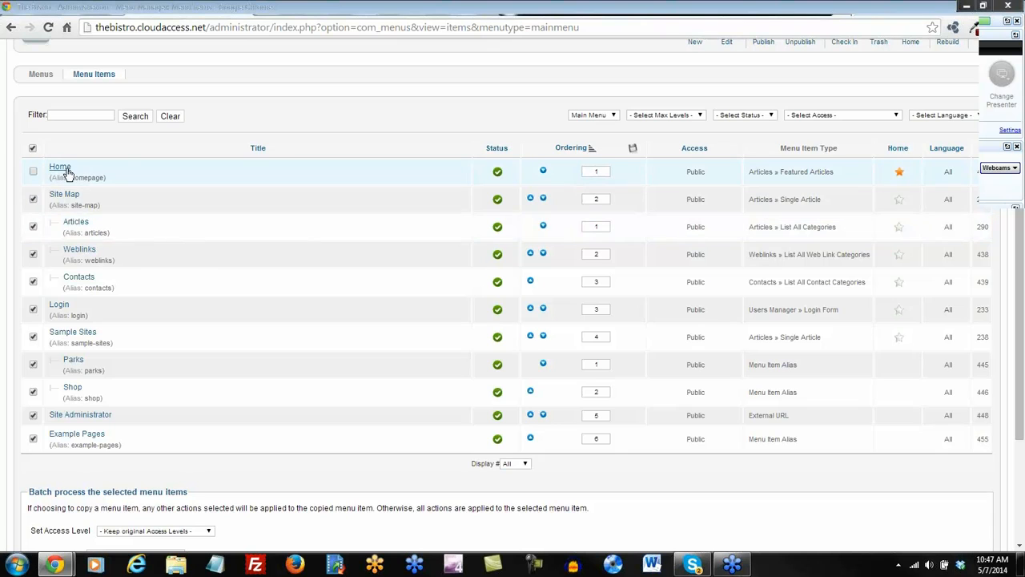
{"action": "scroll", "coordinate": [450, 186], "scroll_direction": "up", "scroll_amount": 1}
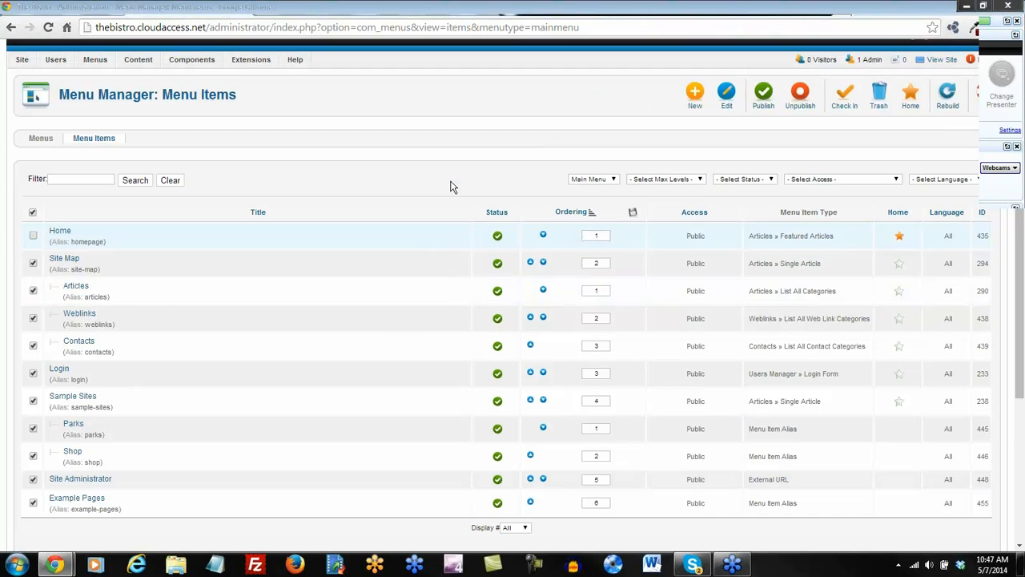
{"action": "left_click", "coordinate": [879, 99]}
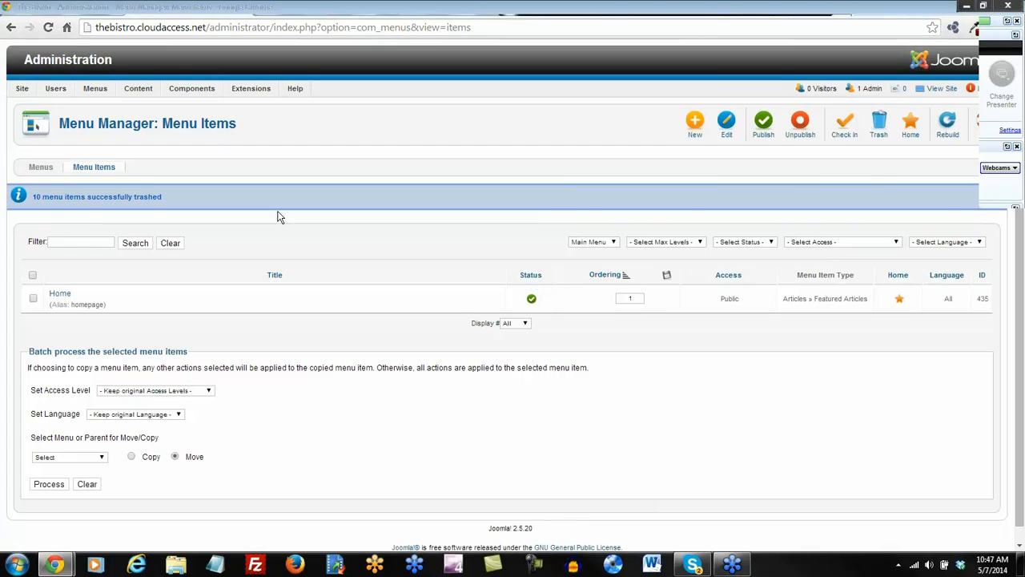
Reload the front end to confirm only Home remains, then open the Home menu item.
{"action": "left_click", "coordinate": [488, 9]}
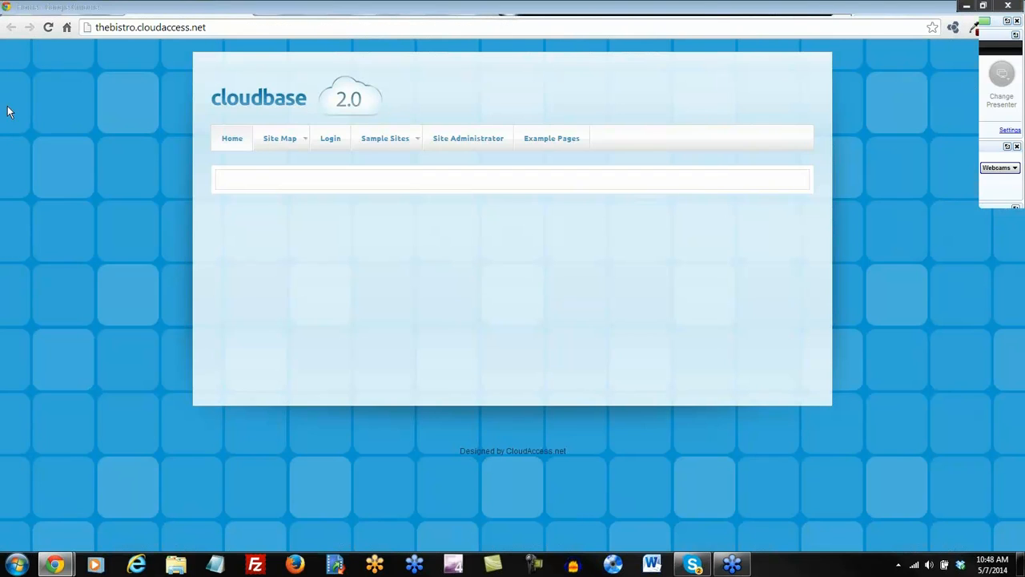
{"action": "left_click", "coordinate": [48, 27]}
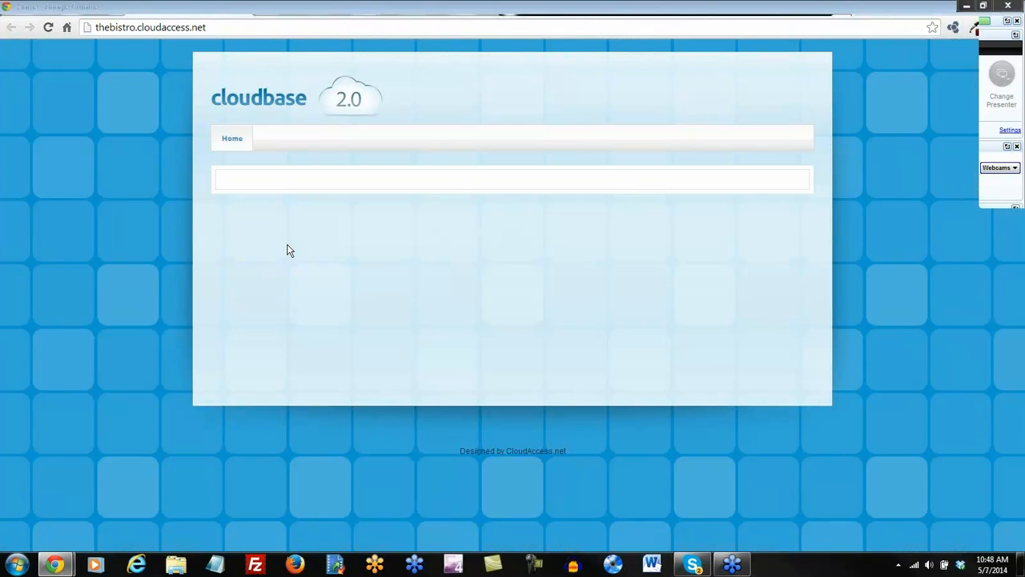
{"action": "left_click", "coordinate": [399, 12]}
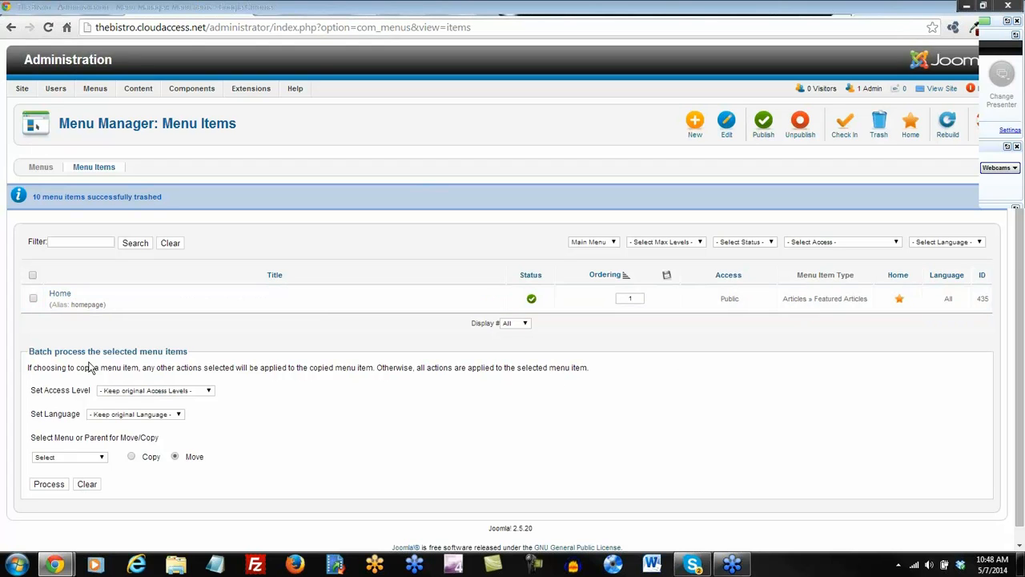
{"action": "left_click", "coordinate": [56, 297]}
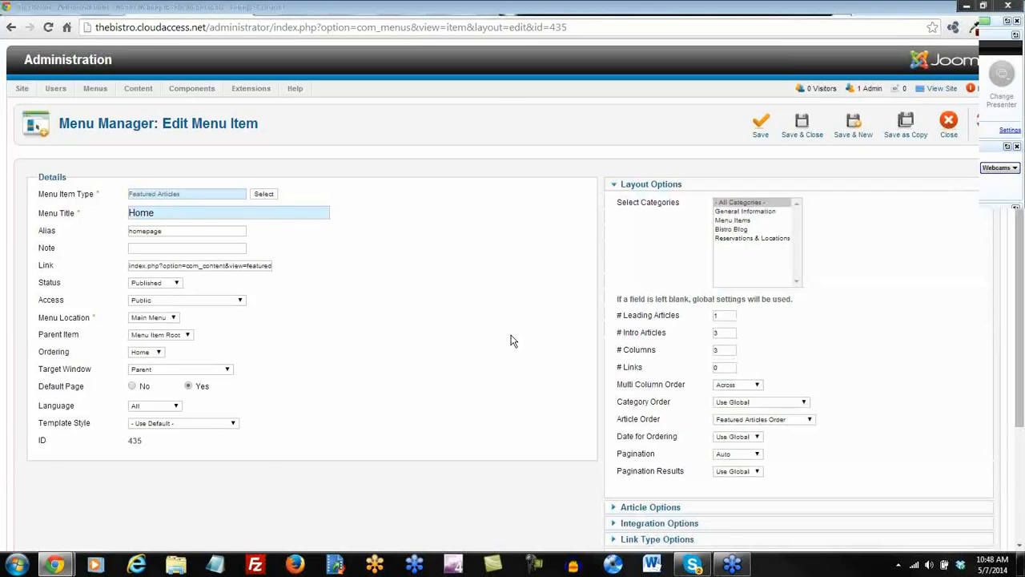
Bring up the Select a Menu Item Type dialog for the Home item.
{"action": "scroll", "coordinate": [510, 340], "scroll_direction": "down", "scroll_amount": 2}
{"action": "scroll", "coordinate": [510, 341], "scroll_direction": "up", "scroll_amount": 2}
{"action": "mouse_move", "coordinate": [90, 199]}
{"action": "left_click", "coordinate": [264, 194]}
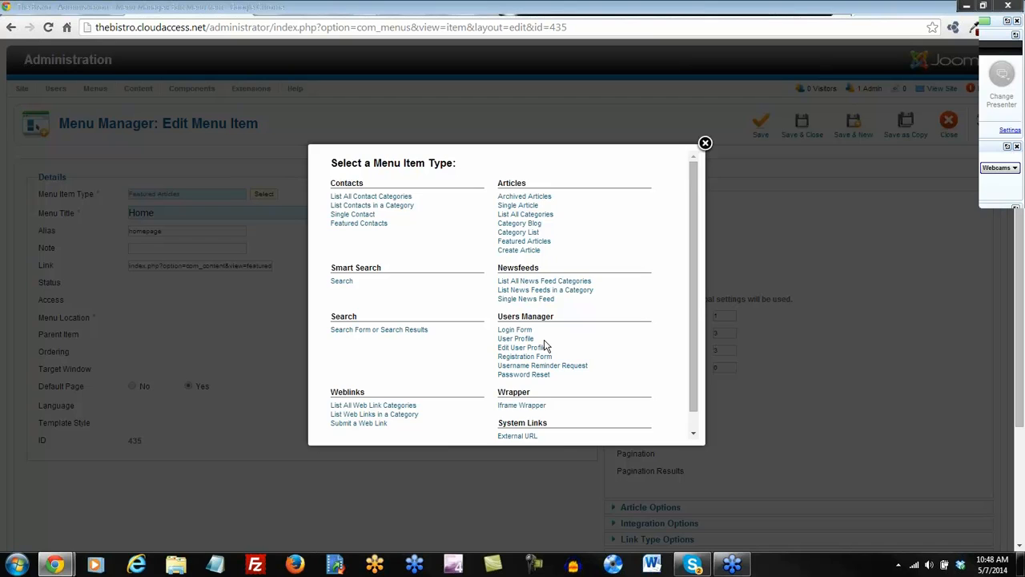
Make Home an Articles > Single Article item, keeping the title Home and Main Menu location.
{"action": "left_click", "coordinate": [519, 206]}
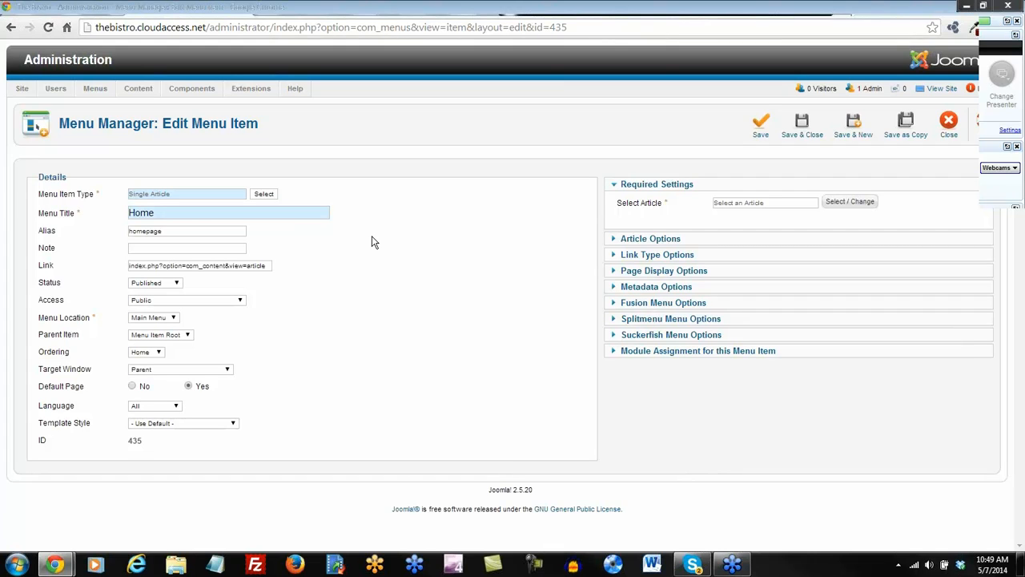
{"action": "double_click", "coordinate": [158, 213]}
{"action": "left_click", "coordinate": [192, 217]}
{"action": "mouse_move", "coordinate": [44, 236]}
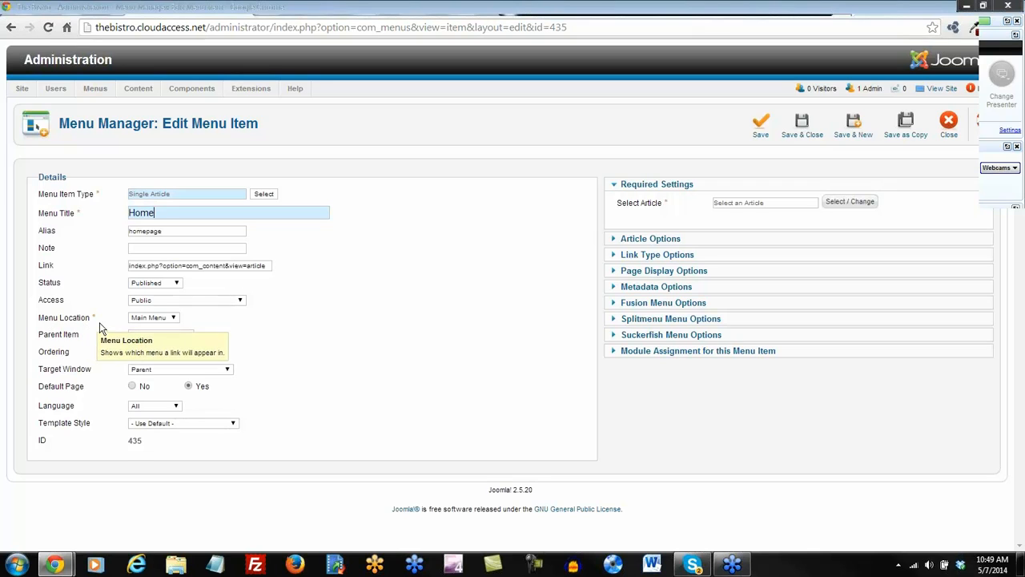
{"action": "left_click", "coordinate": [173, 318]}
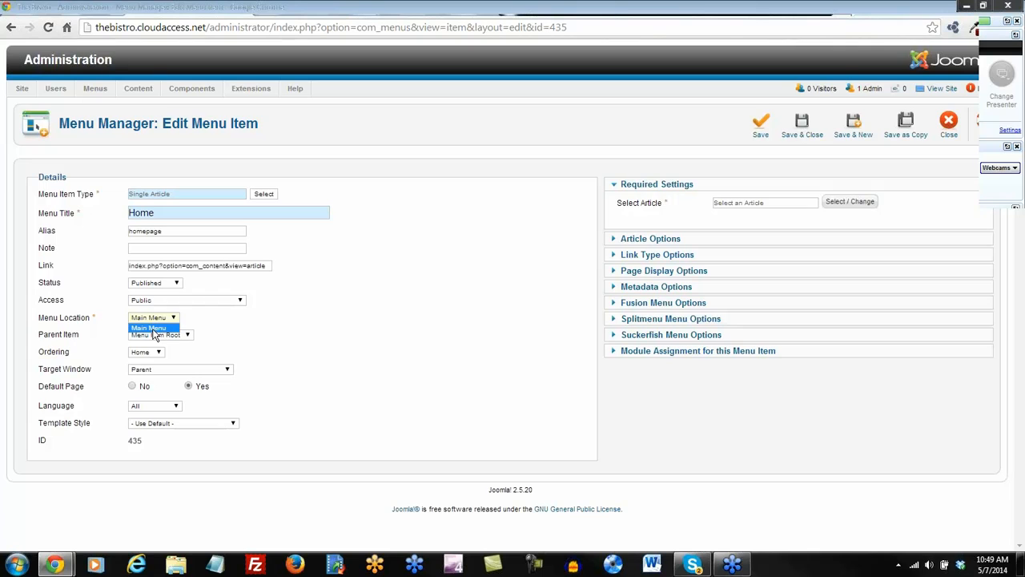
{"action": "left_click", "coordinate": [154, 329]}
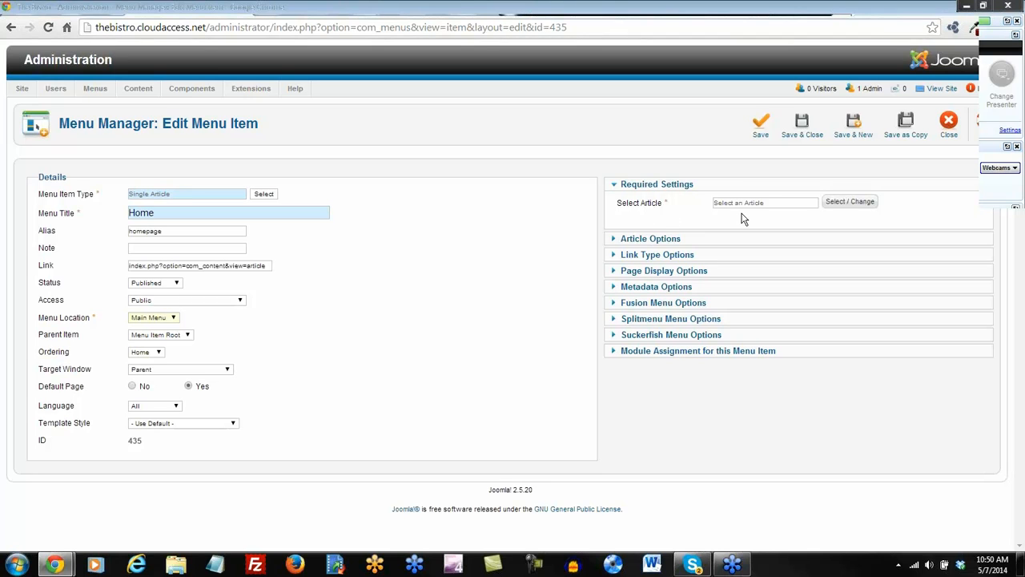
Link Home to the Welcome to the Bistro! article and save it.
{"action": "left_click", "coordinate": [851, 205]}
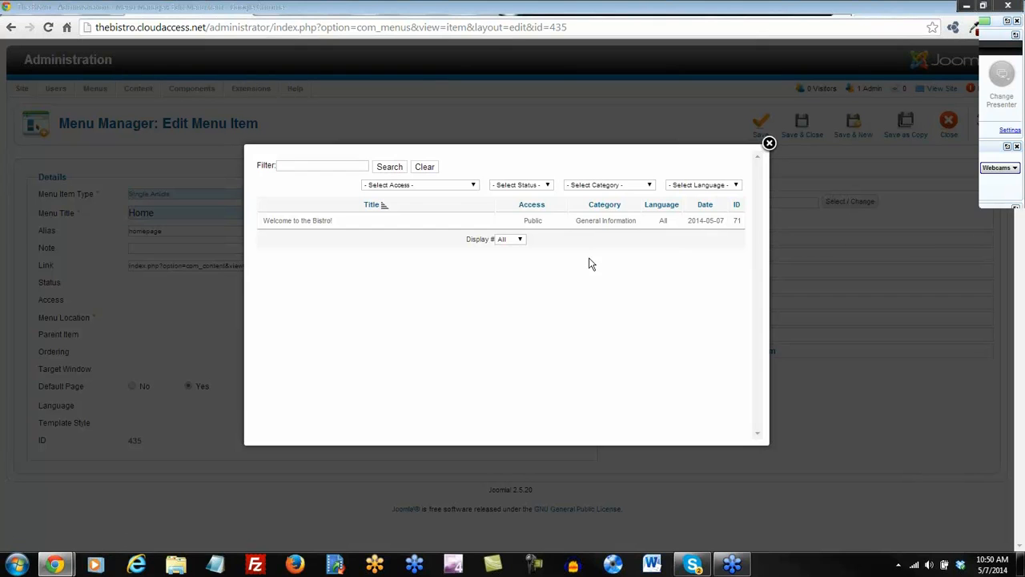
{"action": "left_click", "coordinate": [300, 221]}
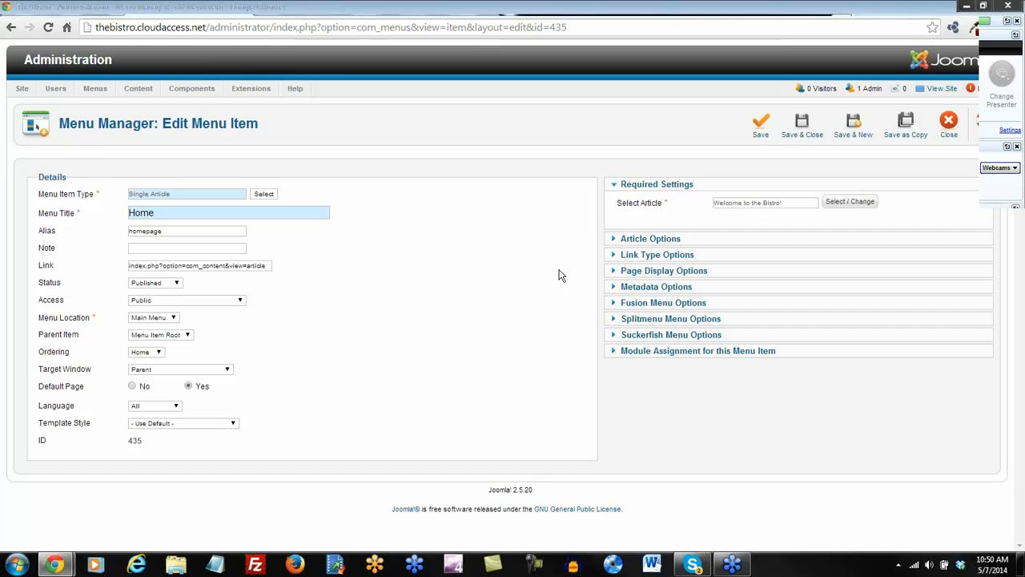
{"action": "left_click", "coordinate": [760, 130]}
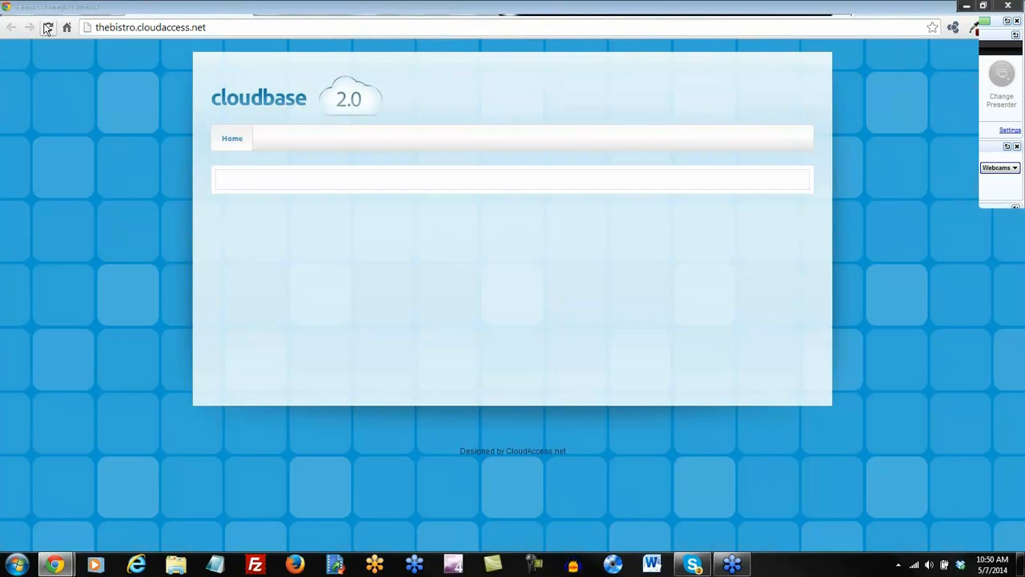
Reload the front page, then browse the template's Module Map positions from top to bottom.
{"action": "left_click", "coordinate": [48, 27]}
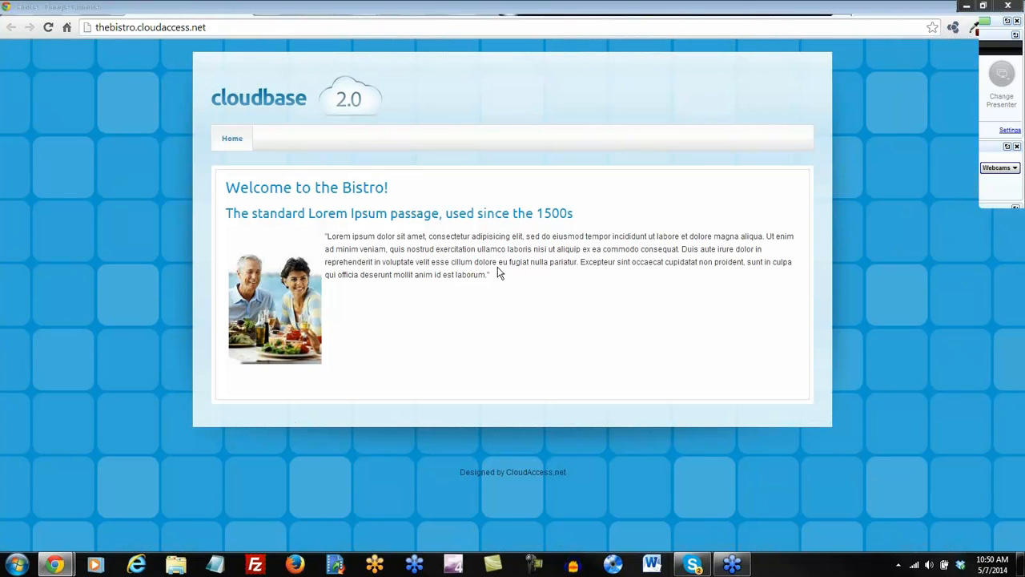
{"action": "left_click", "coordinate": [740, 11]}
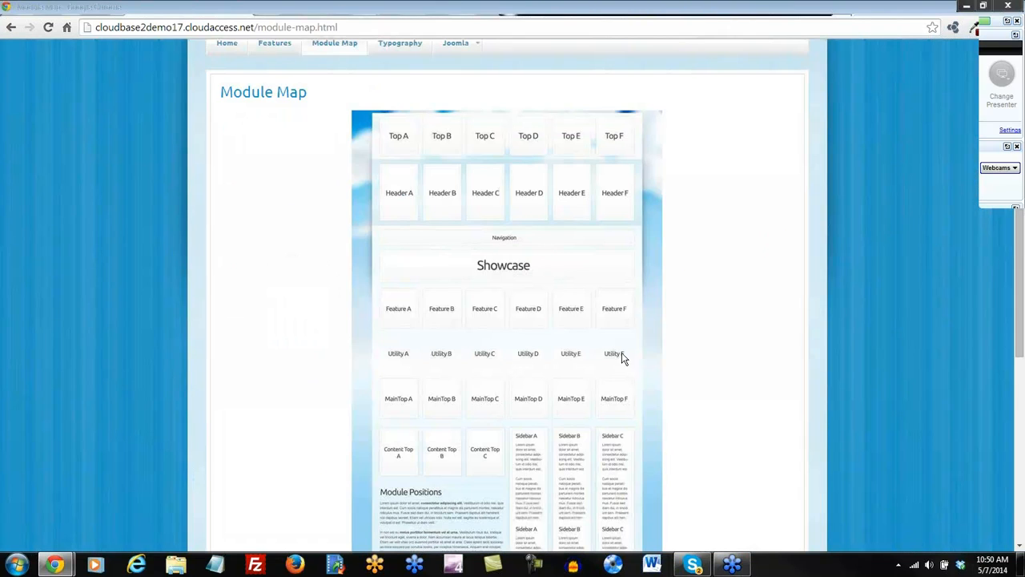
{"action": "scroll", "coordinate": [604, 356], "scroll_direction": "down", "scroll_amount": 1}
{"action": "scroll", "coordinate": [576, 356], "scroll_direction": "down", "scroll_amount": 1}
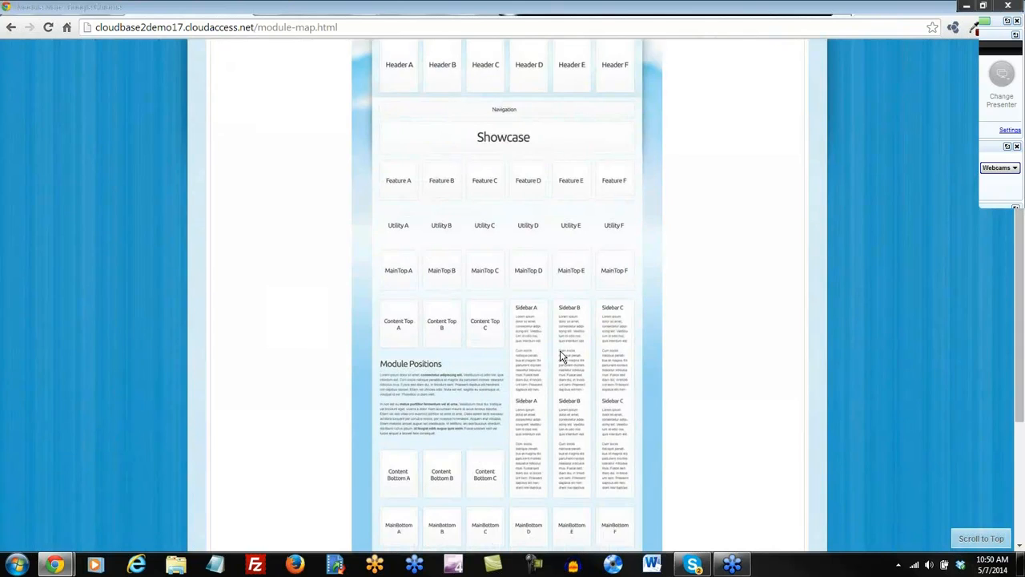
{"action": "scroll", "coordinate": [521, 352], "scroll_direction": "down", "scroll_amount": 1}
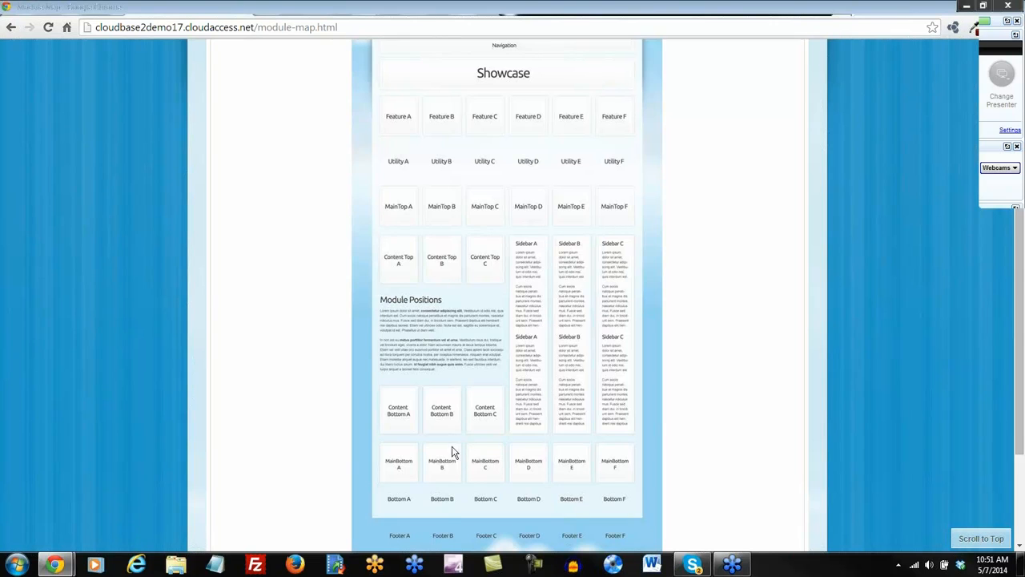
{"action": "scroll", "coordinate": [496, 419], "scroll_direction": "up", "scroll_amount": 3}
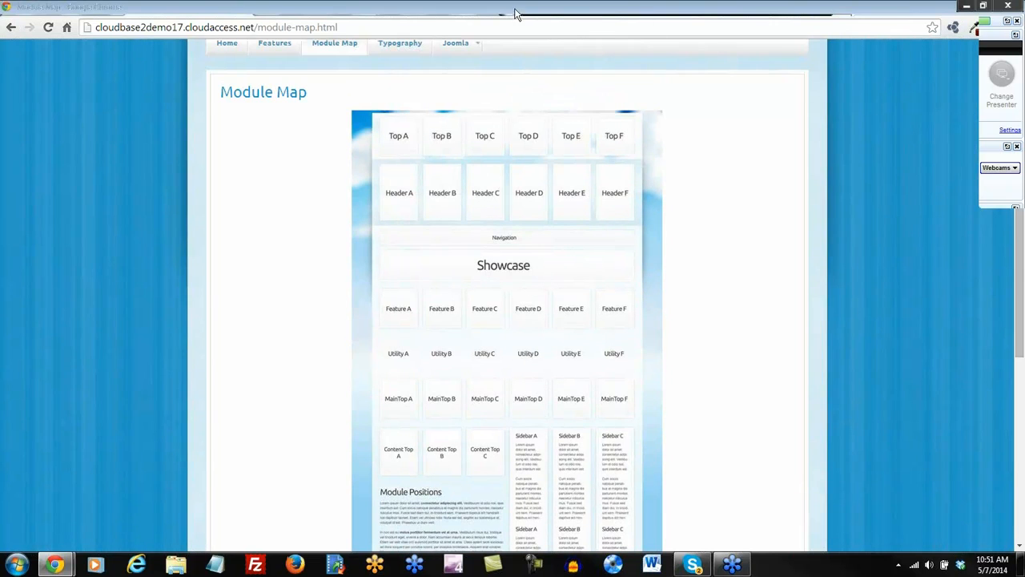
Save and close Home, then start a new article from the Article Manager.
{"action": "left_click", "coordinate": [402, 13]}
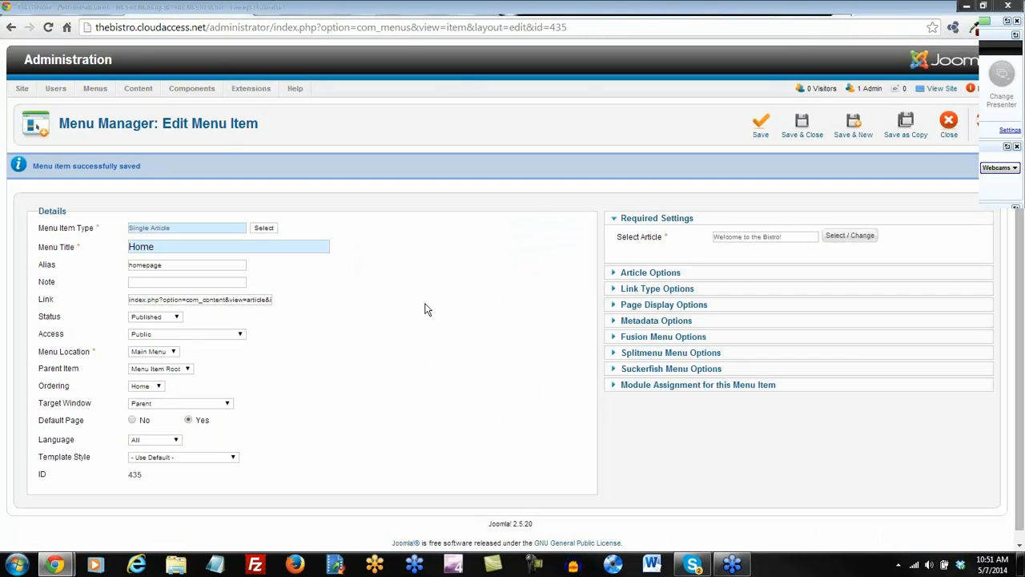
{"action": "left_click", "coordinate": [804, 126]}
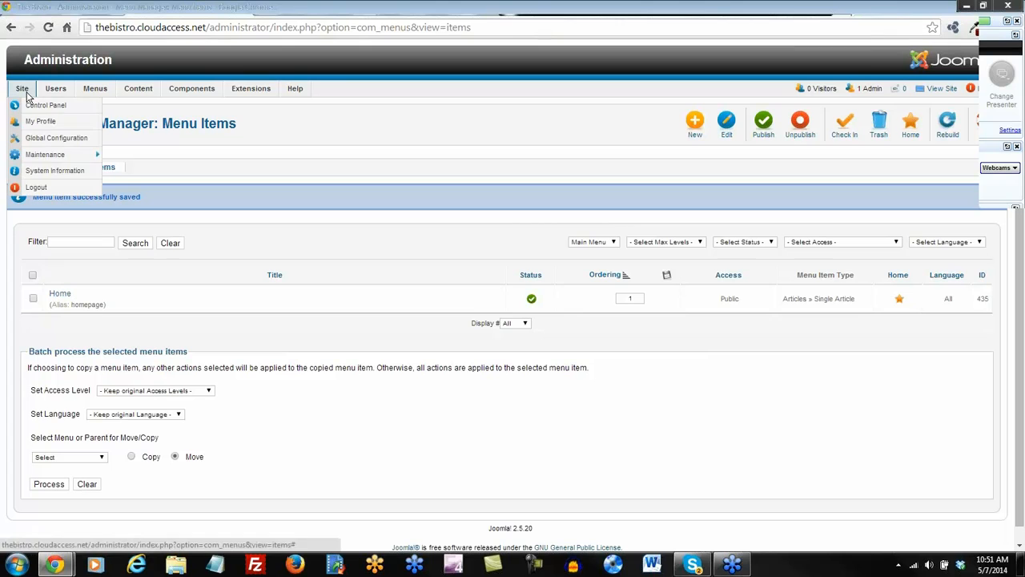
{"action": "left_click", "coordinate": [31, 105]}
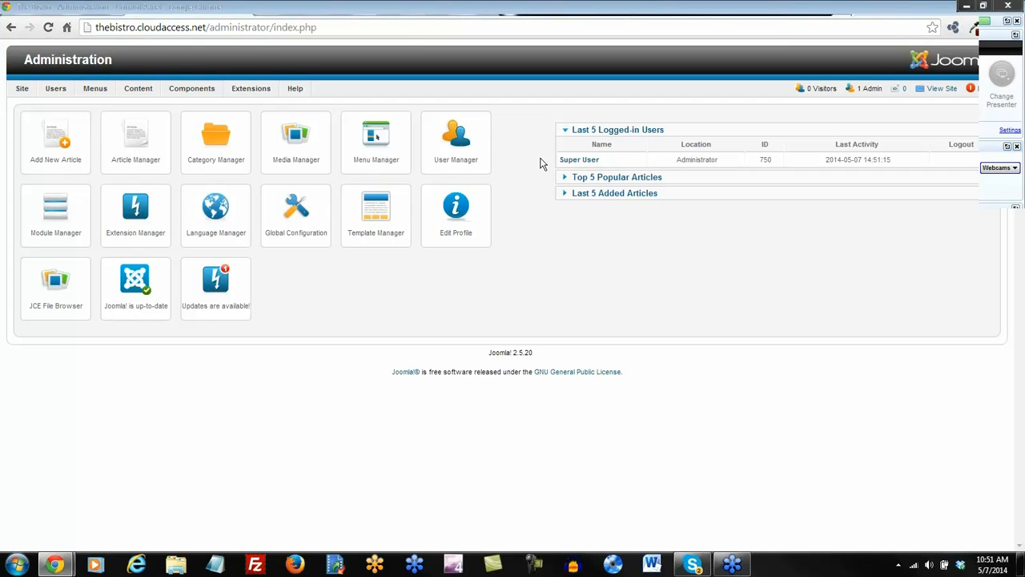
{"action": "left_click", "coordinate": [136, 143]}
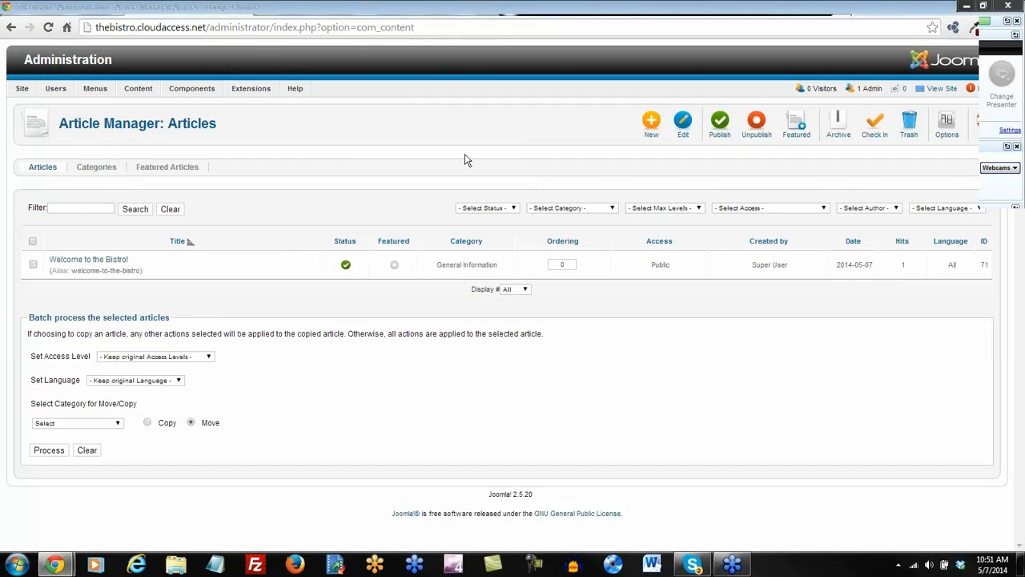
{"action": "left_click", "coordinate": [650, 128]}
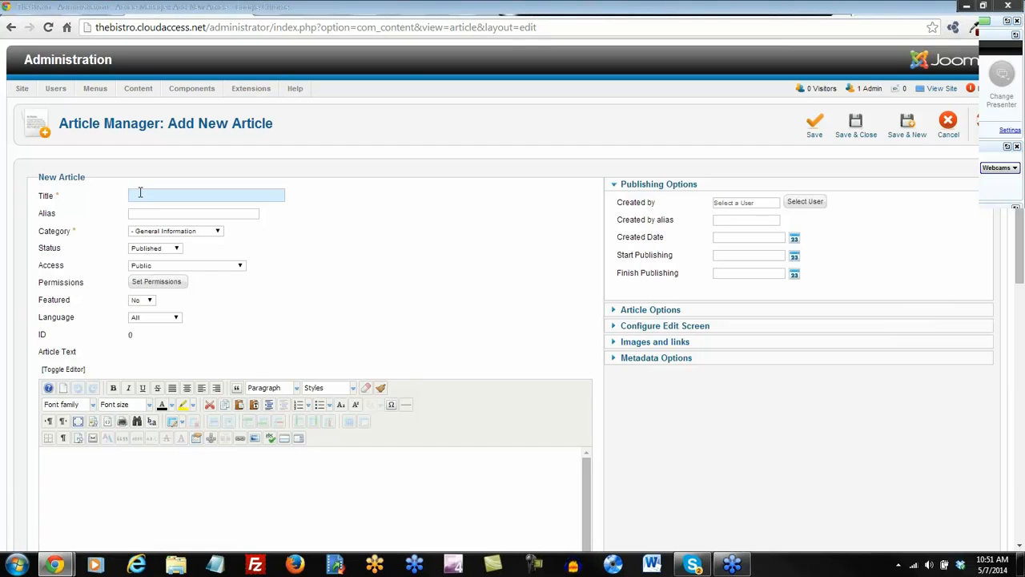
Title the article Porterhouse Steak and put it in the Menu Items category.
{"action": "type", "text": "ouse"}
{"action": "left_click", "coordinate": [217, 231]}
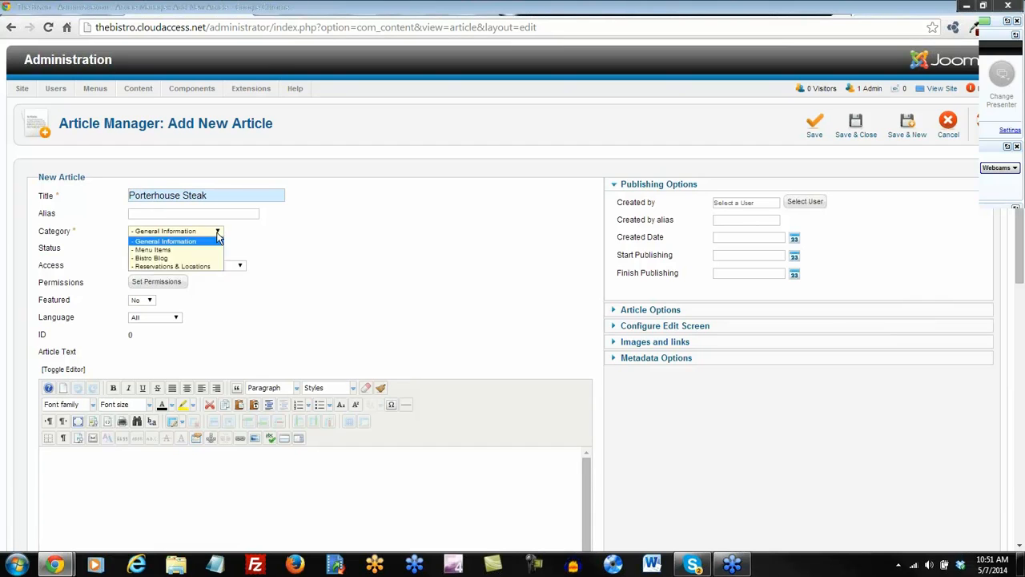
{"action": "left_click", "coordinate": [169, 255]}
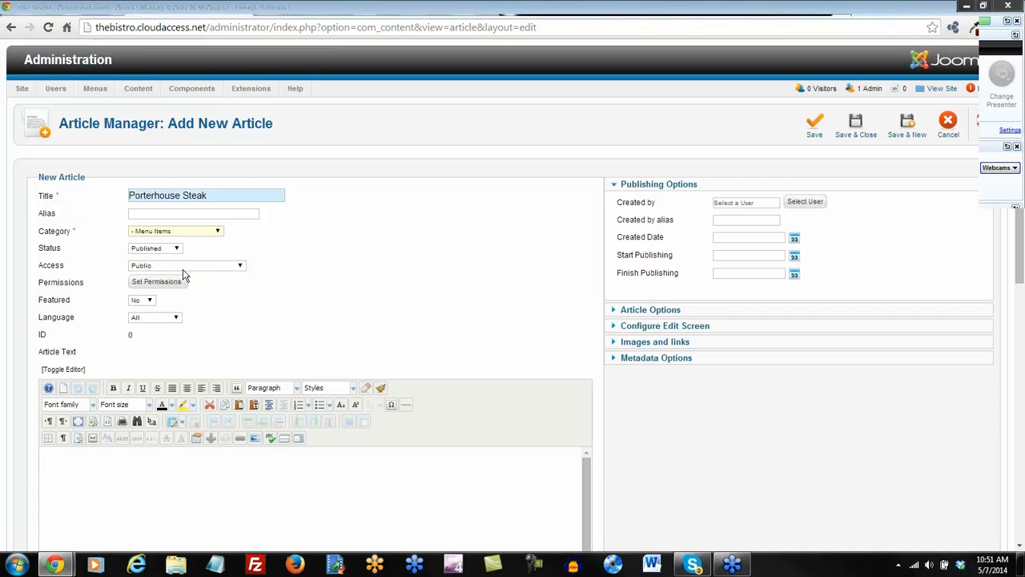
Paste the Lorem Ipsum text into the body as plain text.
{"action": "scroll", "coordinate": [183, 269], "scroll_direction": "down", "scroll_amount": 1}
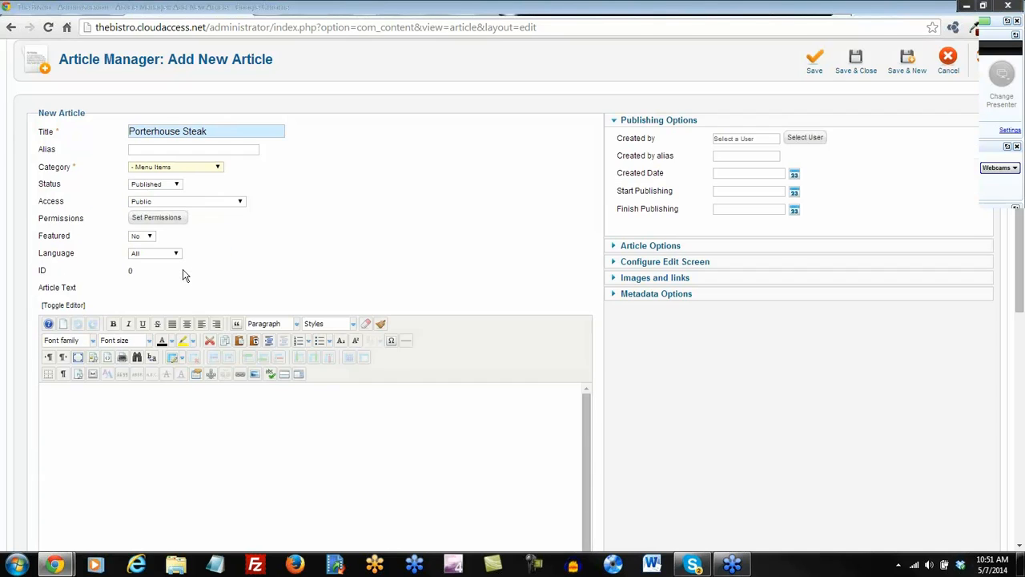
{"action": "left_click", "coordinate": [256, 341]}
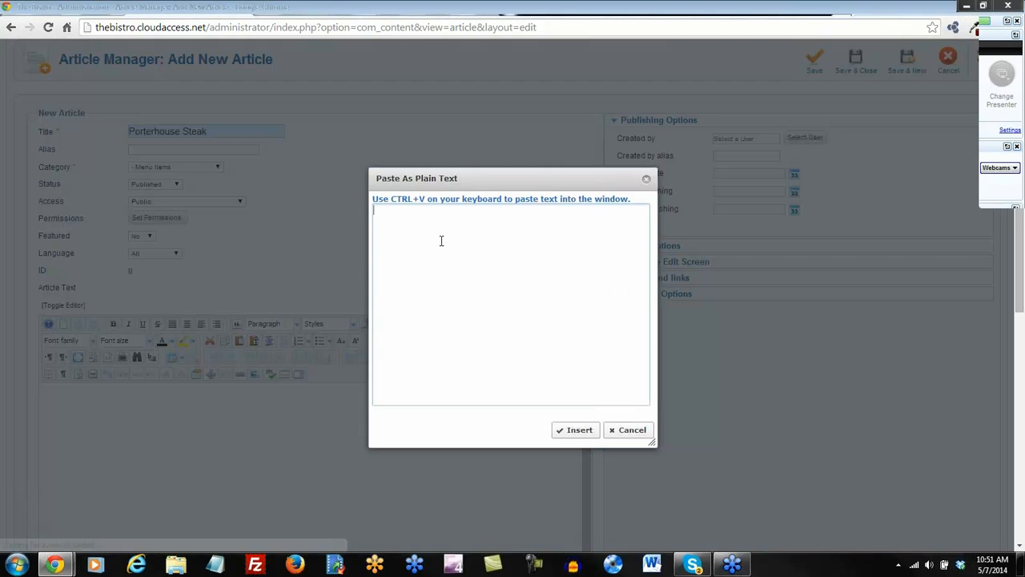
{"action": "type", "text": "The standard Lorem Ipsum passage, used since the 1500s  \"Lorem ipsum dolor sit amet, consectetur adipisicing elit, sed do eiusmod tempor incididunt ut labore et dolore magna aliqua. Ut enim ad minim veniam, quis nostrud exercitation ullamco laboris nisi ut aliquip ex ea commodo consequat. Duis aute irure dolor in reprehenderit in voluptate velit esse cillum dolore eu fugiat nulla pariatur. Excepteur sint occaecat cupidatat non proident, sunt in culpa qui officia deserunt mollit anim id est laborum.\""}
{"action": "left_click", "coordinate": [575, 429]}
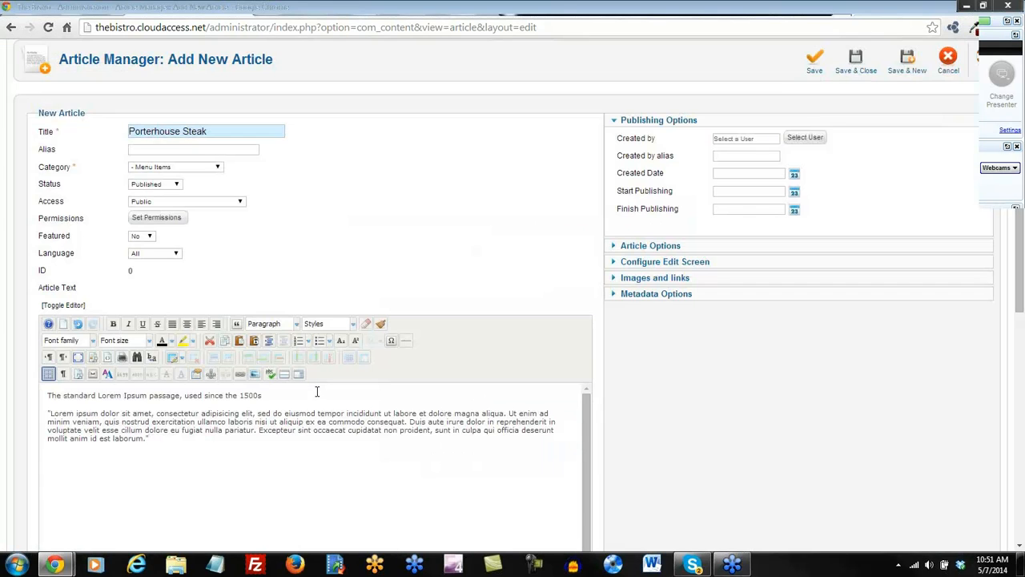
{"action": "scroll", "coordinate": [317, 391], "scroll_direction": "down", "scroll_amount": 1}
{"action": "scroll", "coordinate": [589, 410], "scroll_direction": "up", "scroll_amount": 1}
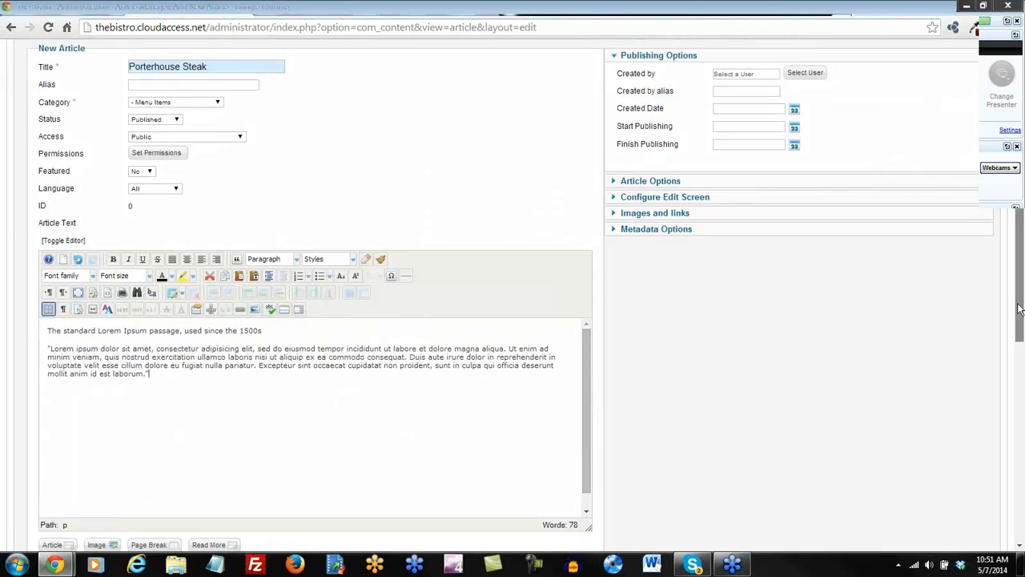
{"action": "scroll", "coordinate": [398, 264], "scroll_direction": "down", "scroll_amount": 2}
Format the first line as Heading 2 and bring up the Image Manager.
{"action": "left_click_drag", "start_coordinate": [271, 192], "coordinate": [26, 195]}
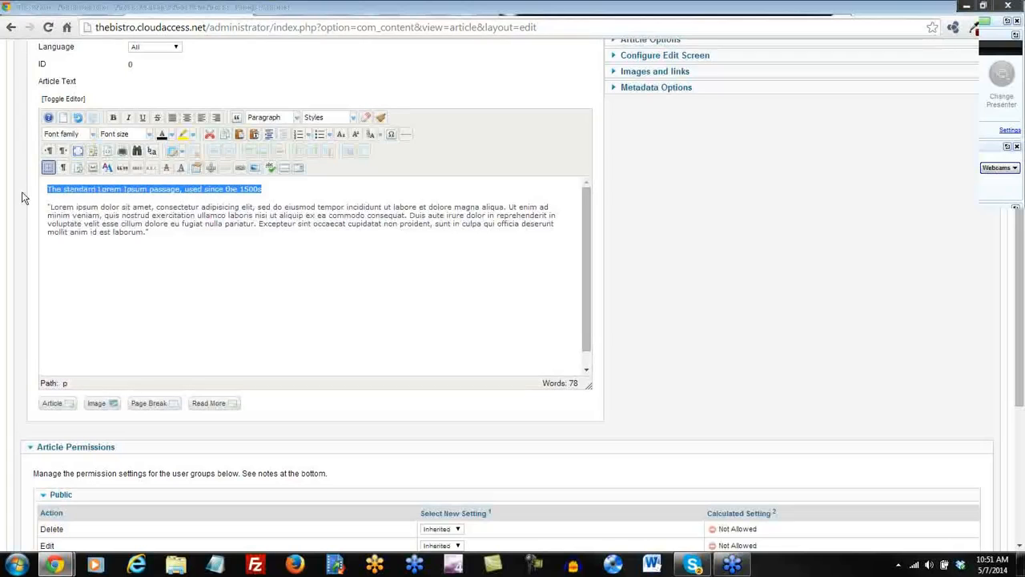
{"action": "left_click", "coordinate": [297, 120]}
{"action": "scroll", "coordinate": [296, 161], "scroll_direction": "down", "scroll_amount": 2}
{"action": "left_click", "coordinate": [288, 167]}
{"action": "left_click", "coordinate": [69, 256]}
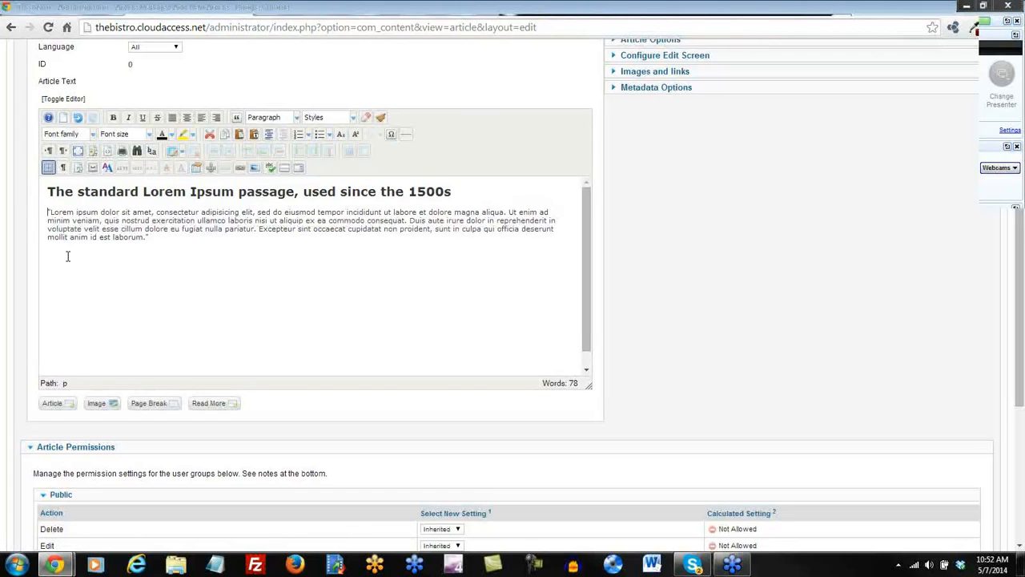
{"action": "left_click", "coordinate": [256, 169]}
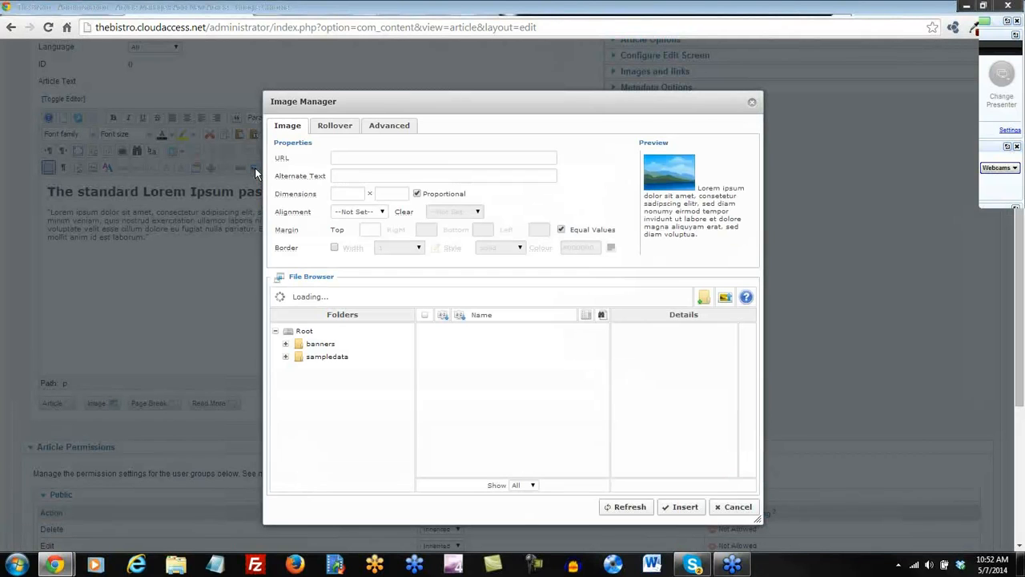
Upload foodimage2.jpg and foodimagesmall.jpg to the site's images.
{"action": "left_click", "coordinate": [726, 299]}
{"action": "left_click", "coordinate": [525, 405]}
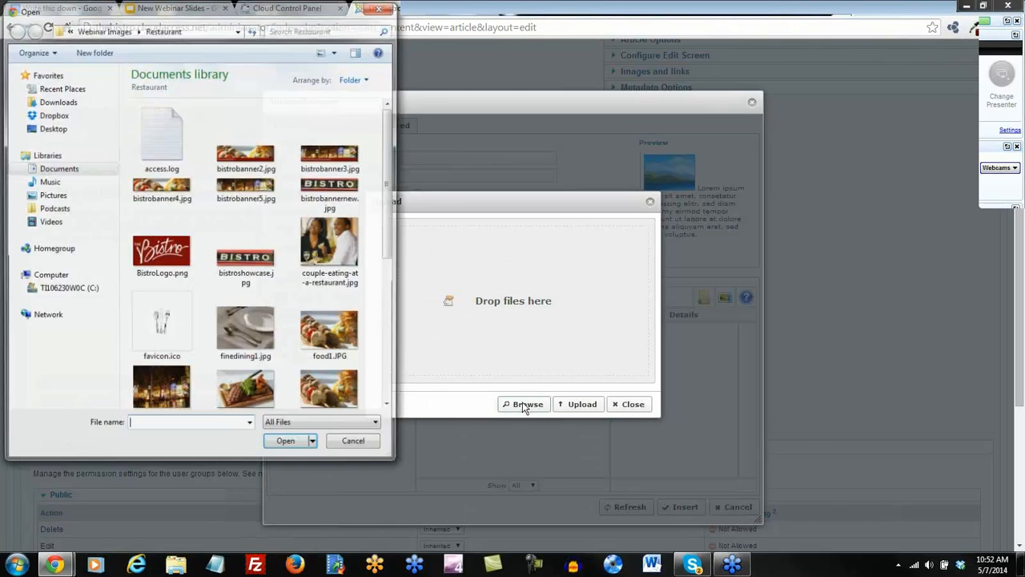
{"action": "left_click_drag", "start_coordinate": [396, 231], "coordinate": [389, 305]}
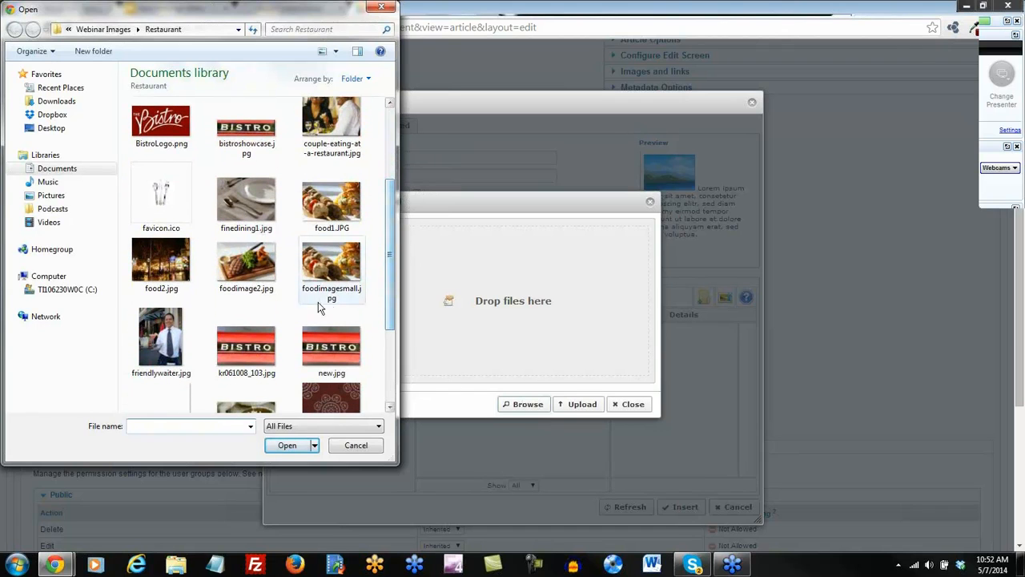
{"action": "left_click", "coordinate": [240, 276]}
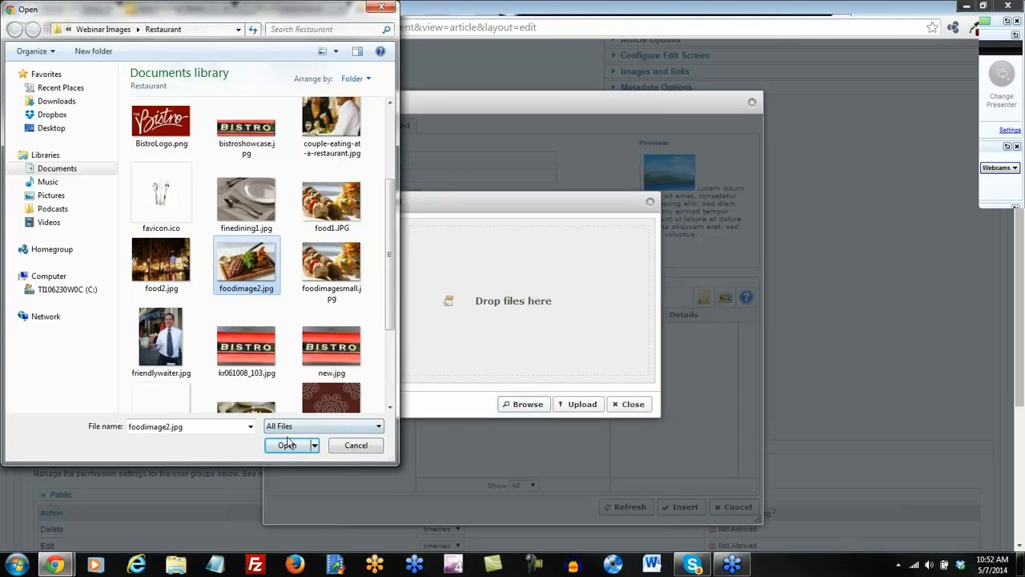
{"action": "left_click", "coordinate": [327, 275], "text": "ctrl"}
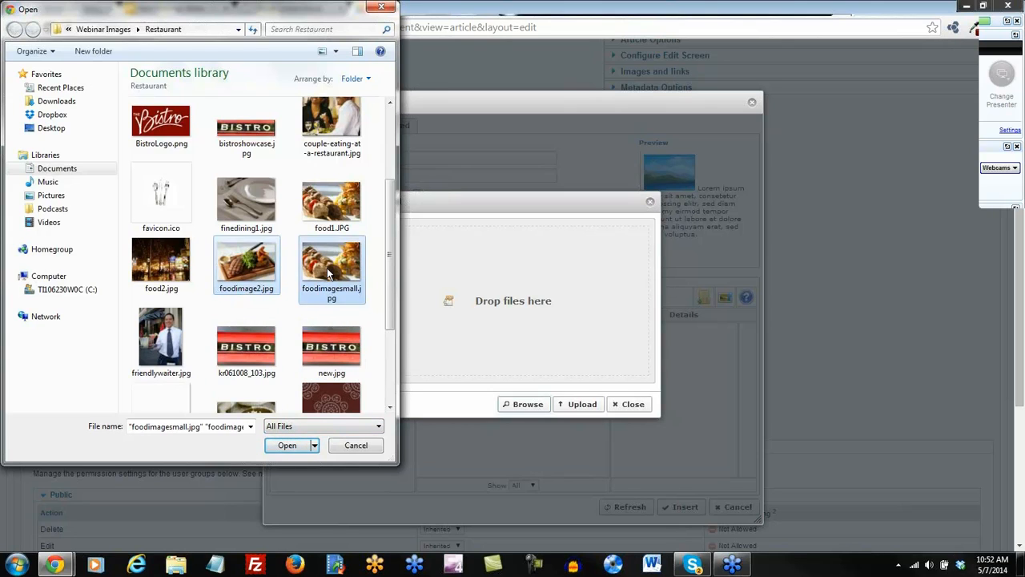
{"action": "left_click", "coordinate": [291, 446]}
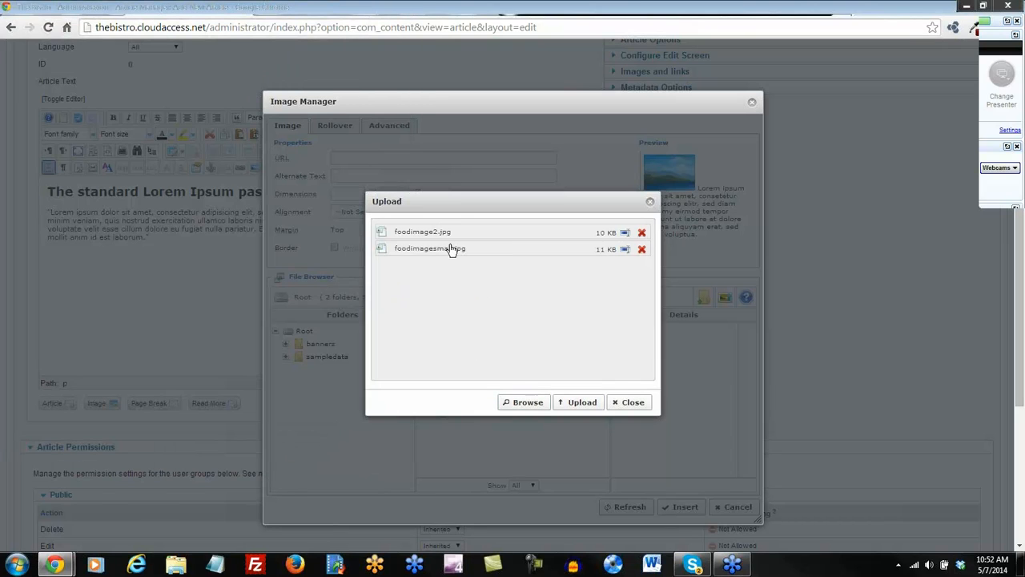
{"action": "left_click", "coordinate": [582, 407]}
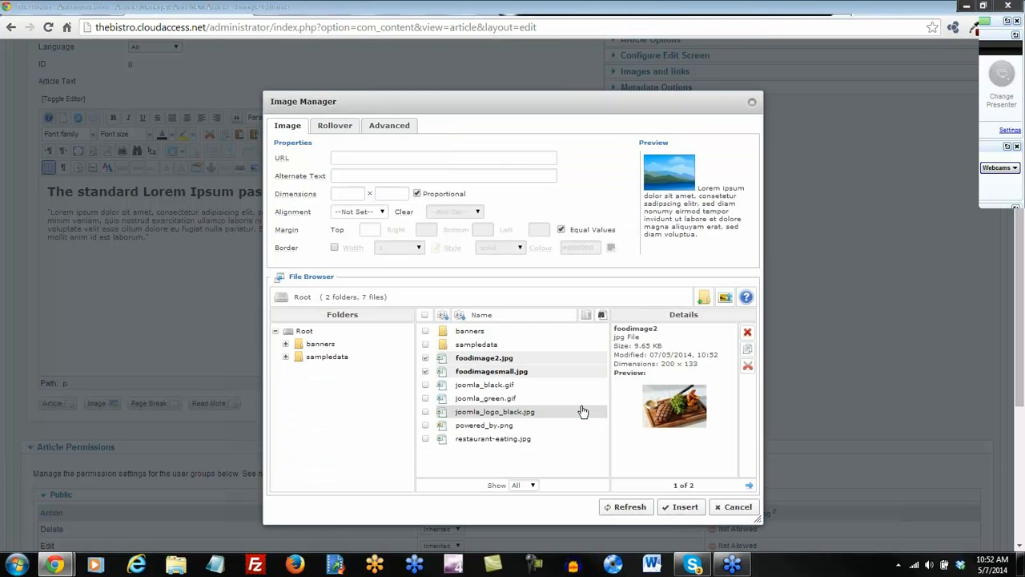
Insert foodimage2.jpg aligned right and save the Porterhouse Steak article.
{"action": "left_click", "coordinate": [484, 362]}
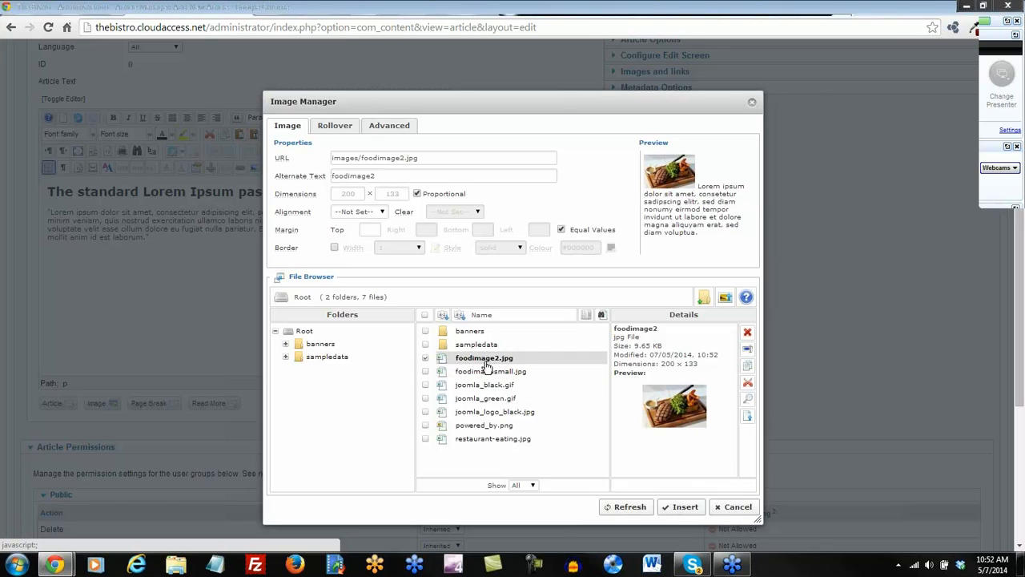
{"action": "left_click", "coordinate": [381, 213]}
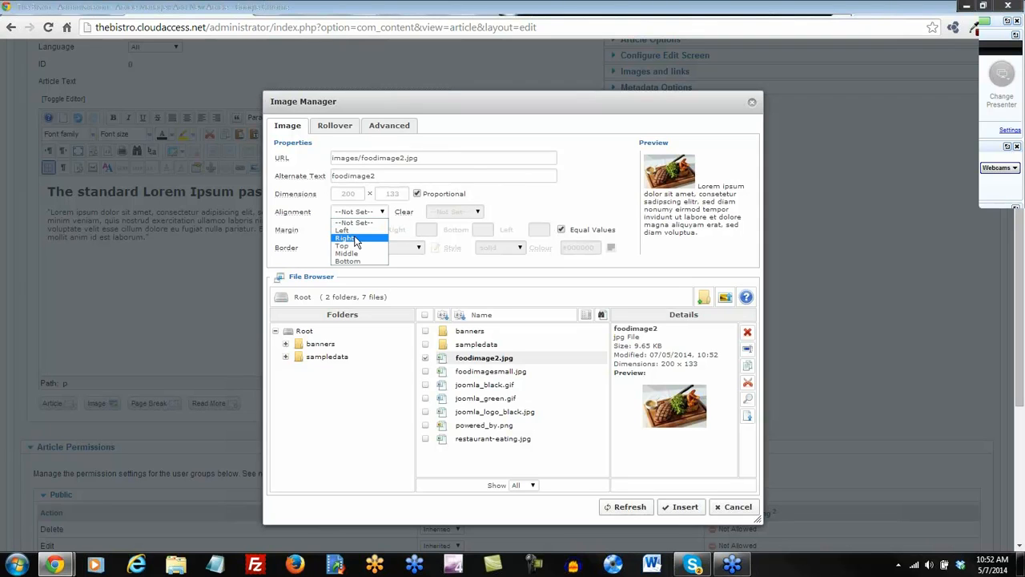
{"action": "left_click", "coordinate": [347, 238]}
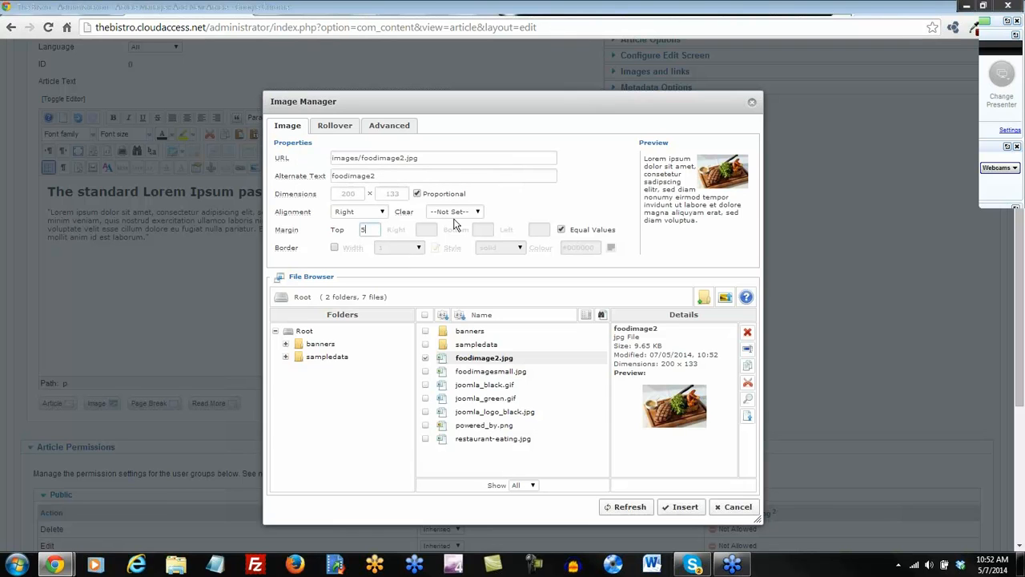
{"action": "left_click", "coordinate": [682, 507]}
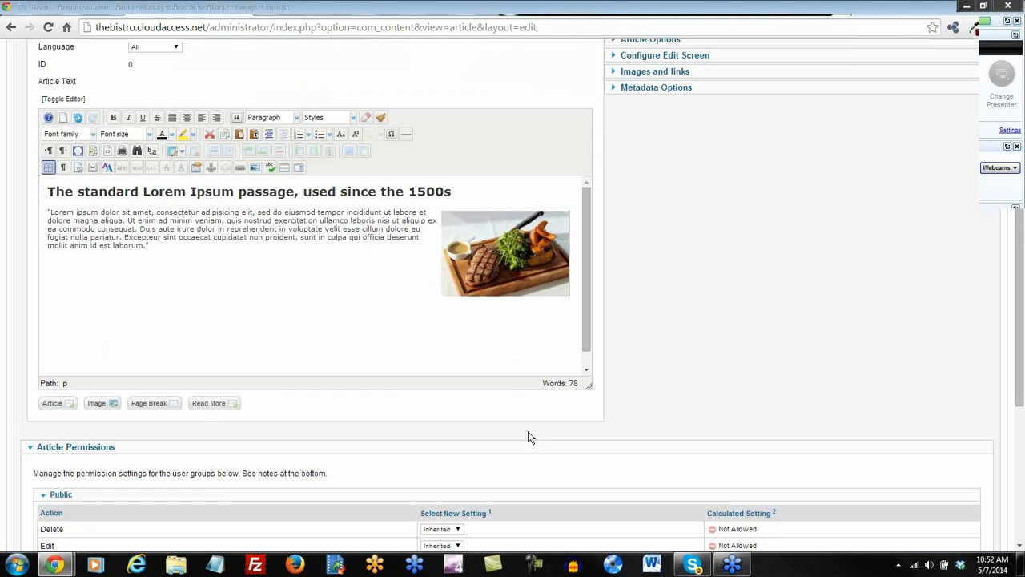
{"action": "scroll", "coordinate": [388, 342], "scroll_direction": "up", "scroll_amount": 1}
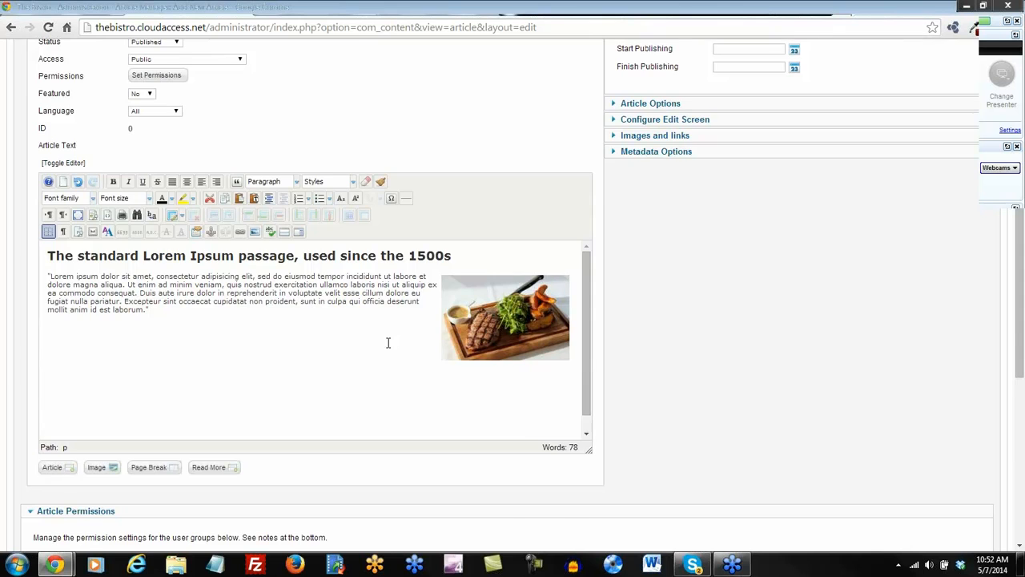
{"action": "scroll", "coordinate": [388, 343], "scroll_direction": "up", "scroll_amount": 3}
{"action": "left_click", "coordinate": [857, 113]}
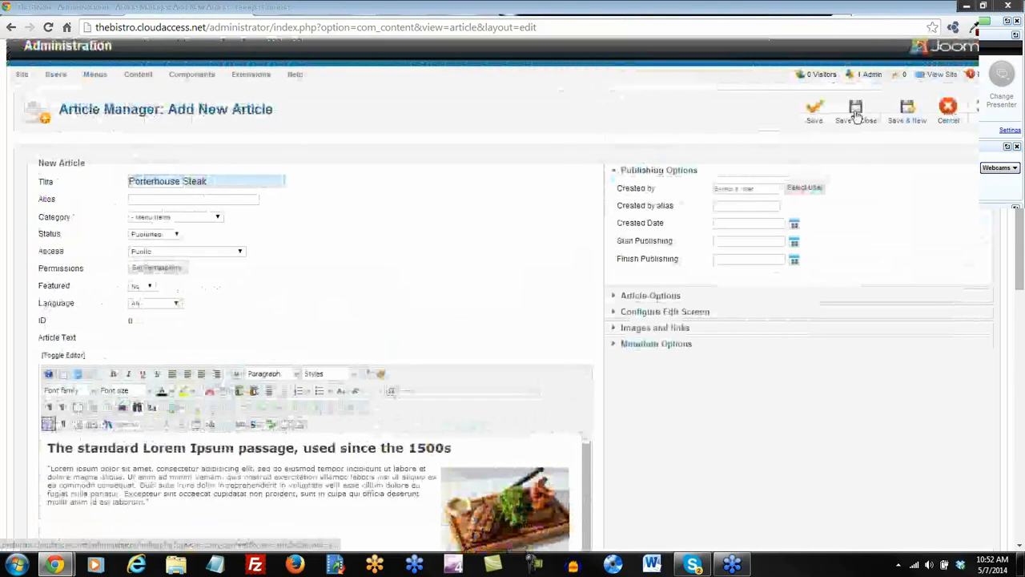
Start a new article titled Shishkabobs.
{"action": "left_click", "coordinate": [908, 113]}
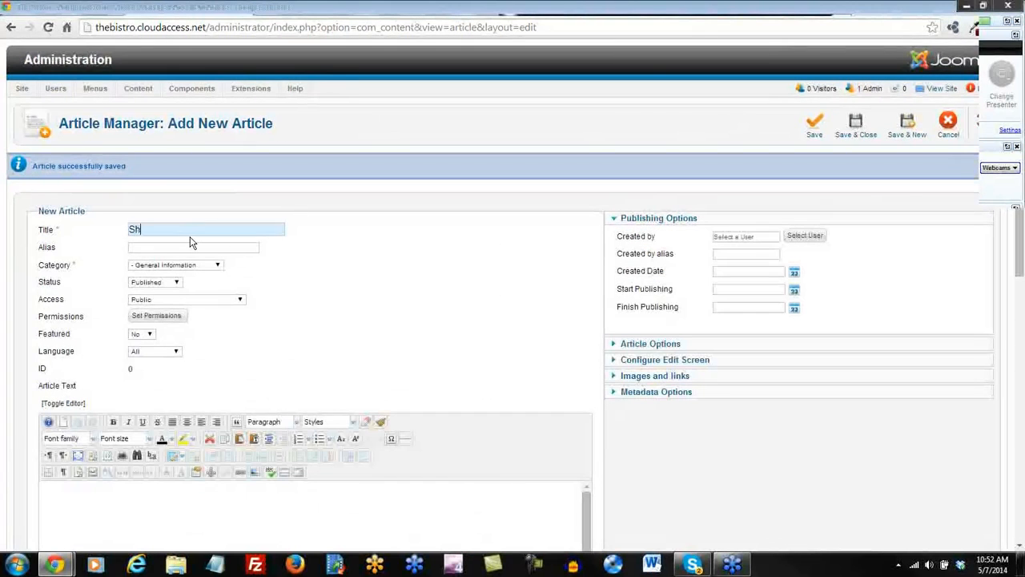
{"action": "type", "text": "Shishkabobs"}
{"action": "right_click", "coordinate": [168, 234]}
{"action": "left_click", "coordinate": [401, 239]}
Paste the Lorem Ipsum text as plain text and file the article under Menu Items.
{"action": "scroll", "coordinate": [401, 280], "scroll_direction": "down", "scroll_amount": 1}
{"action": "scroll", "coordinate": [205, 404], "scroll_direction": "down", "scroll_amount": 1}
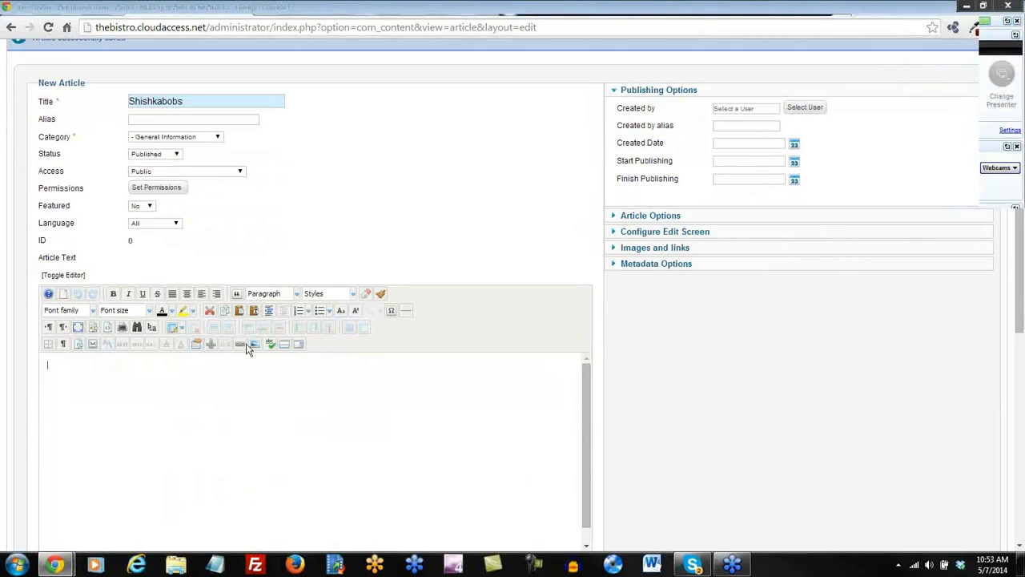
{"action": "left_click", "coordinate": [255, 316]}
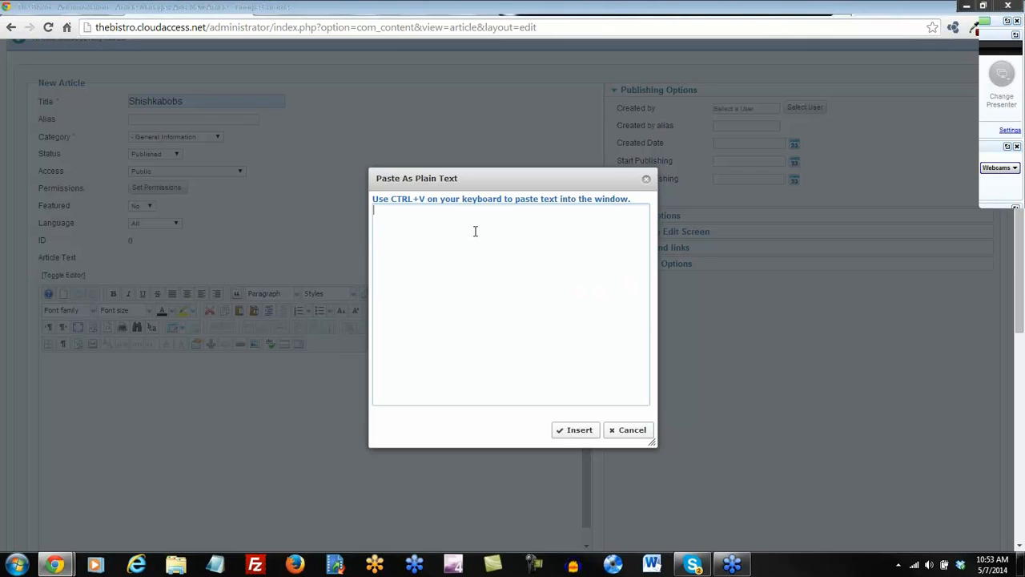
{"action": "type", "text": "The standard Lorem Ipsum passage, used since the 1500s  \"Lorem ipsum dolor sit amet, consectetur adipisicing elit, sed do eiusmod tempor incididunt ut labore et dolore magna aliqua. Ut enim ad minim veniam, quis nostrud exercitation ullamco laboris nisi ut aliquip ex ea commodo consequat. Duis aute irure dolor in reprehenderit in voluptate velit esse cillum dolore eu fugiat nulla pariatur. Excepteur sint occaecat cupidatat non proident, sunt in culpa qui officia deserunt mollit anim id est laborum.\""}
{"action": "left_click", "coordinate": [577, 429]}
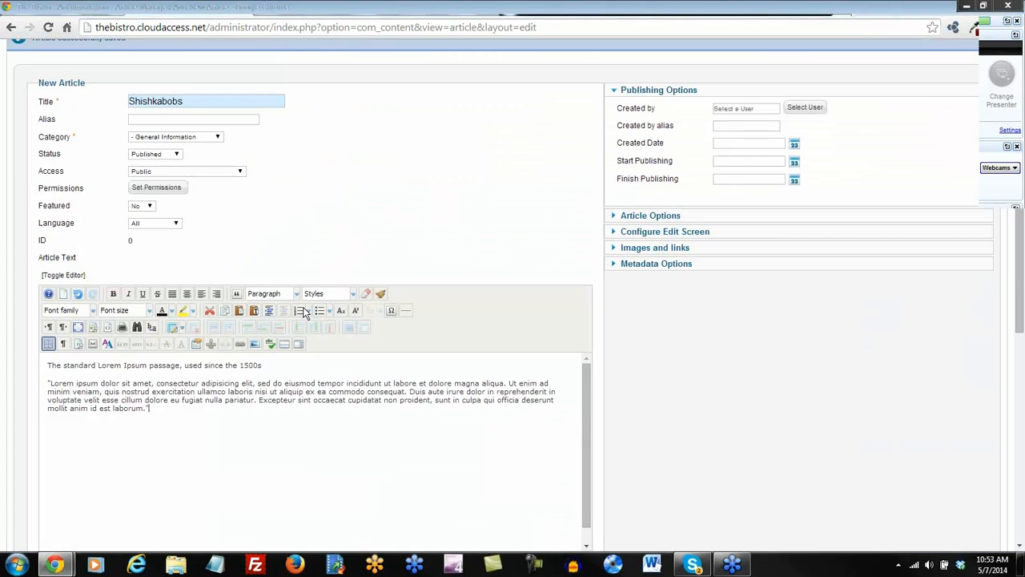
{"action": "left_click", "coordinate": [217, 138]}
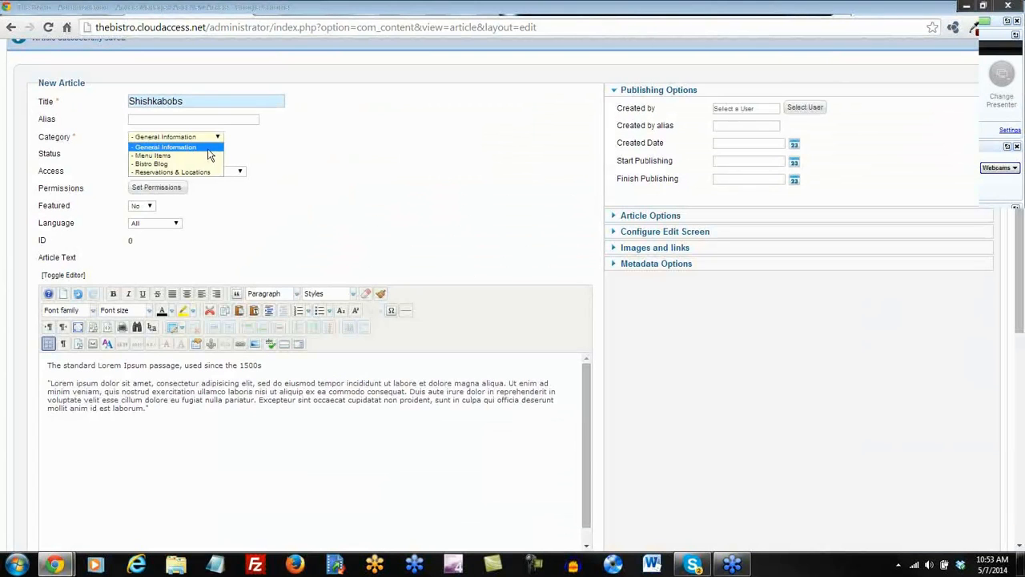
{"action": "left_click", "coordinate": [210, 155]}
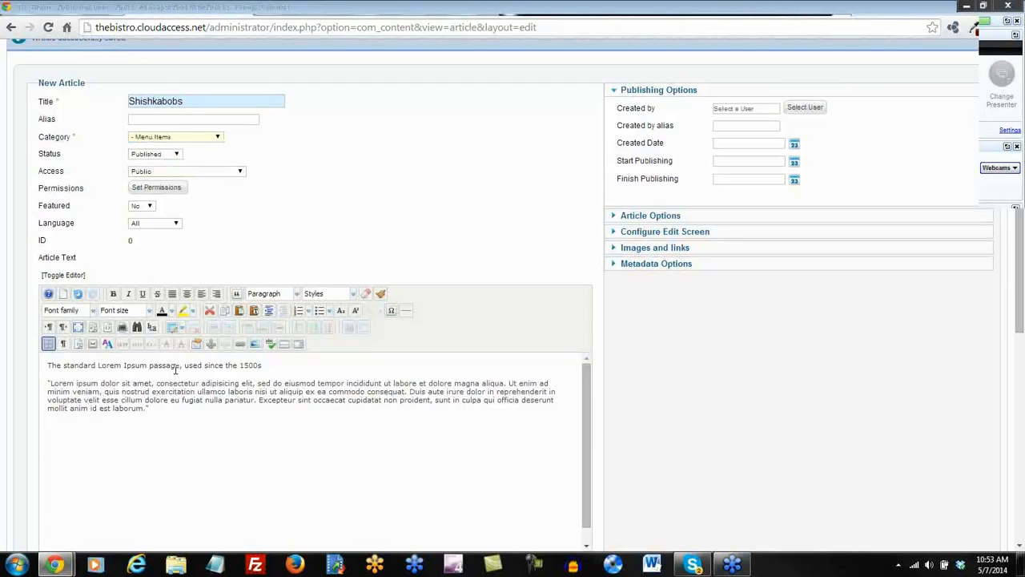
Format the first line of the text as a heading.
{"action": "left_click_drag", "start_coordinate": [288, 366], "coordinate": [47, 365]}
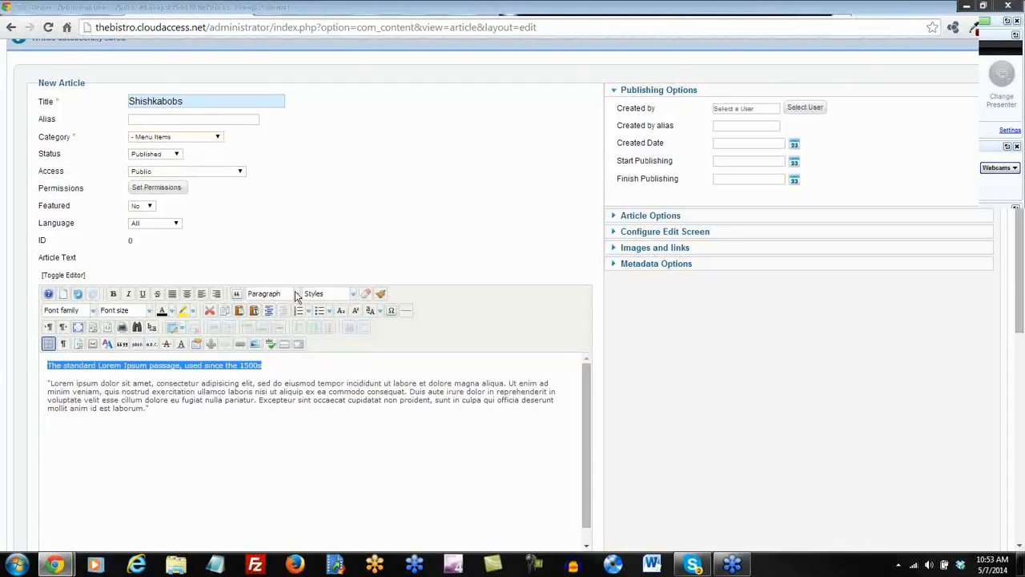
{"action": "left_click", "coordinate": [296, 294]}
{"action": "scroll", "coordinate": [296, 296], "scroll_direction": "down", "scroll_amount": 3}
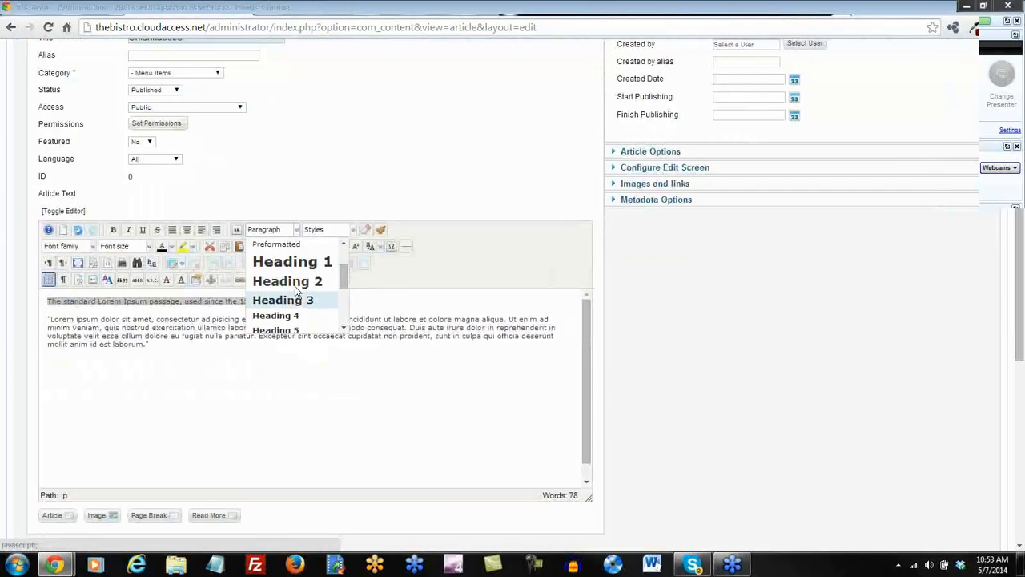
{"action": "left_click", "coordinate": [294, 294]}
{"action": "left_click", "coordinate": [59, 334]}
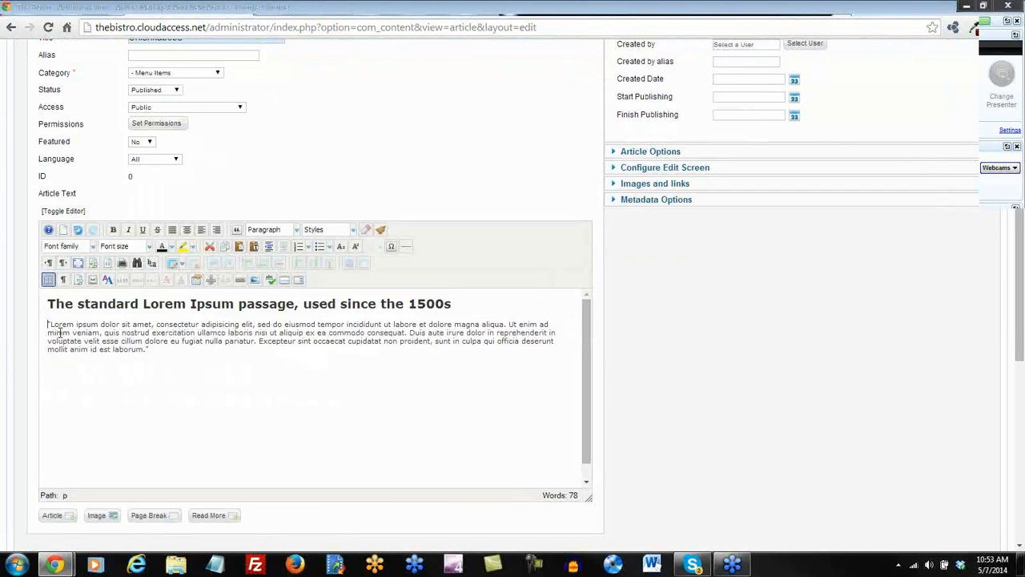
Insert foodimagesmall.jpg aligned right, then save and start a new article.
{"action": "left_click", "coordinate": [254, 280]}
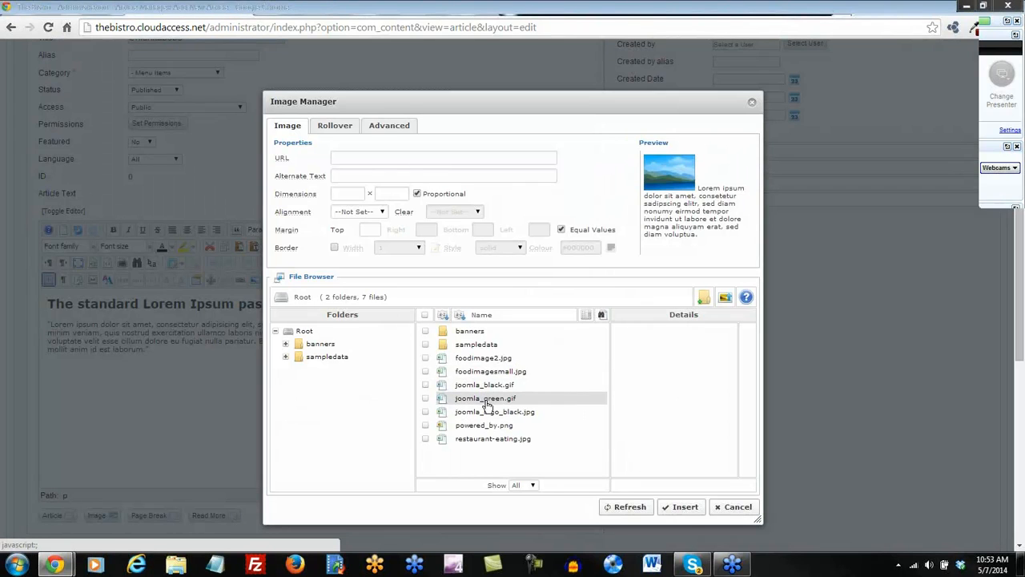
{"action": "left_click", "coordinate": [490, 371]}
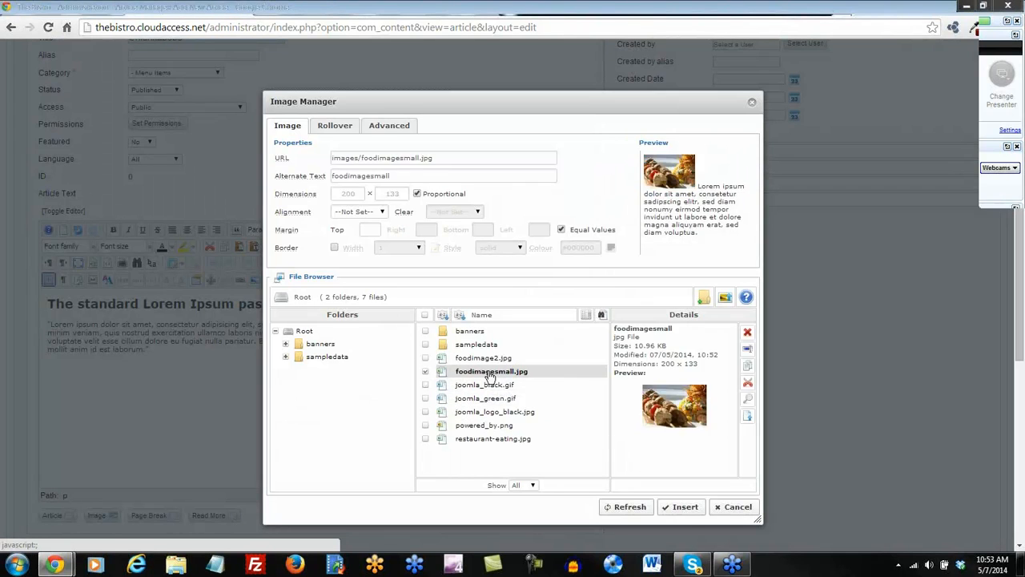
{"action": "left_click", "coordinate": [377, 213]}
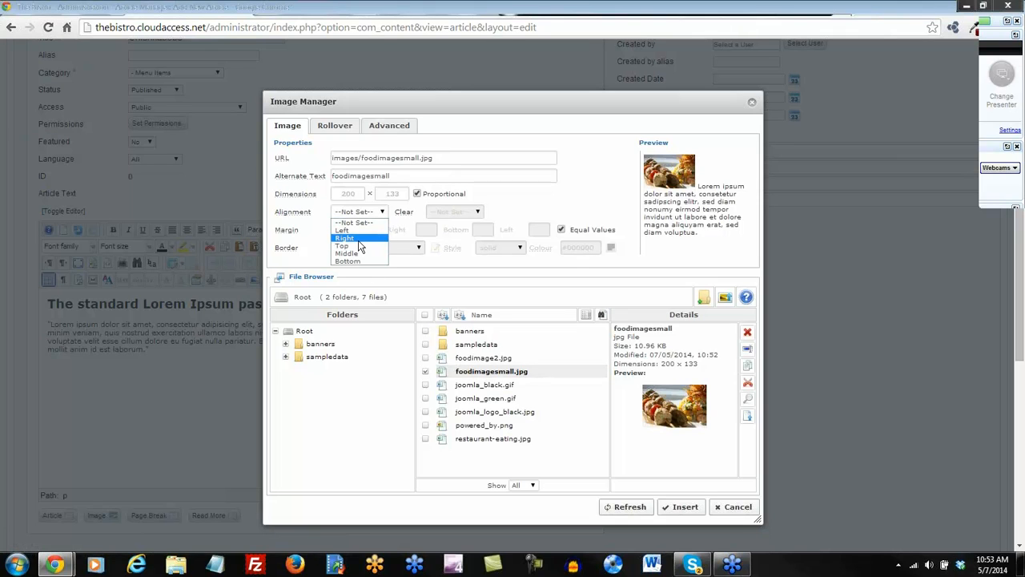
{"action": "left_click", "coordinate": [346, 238]}
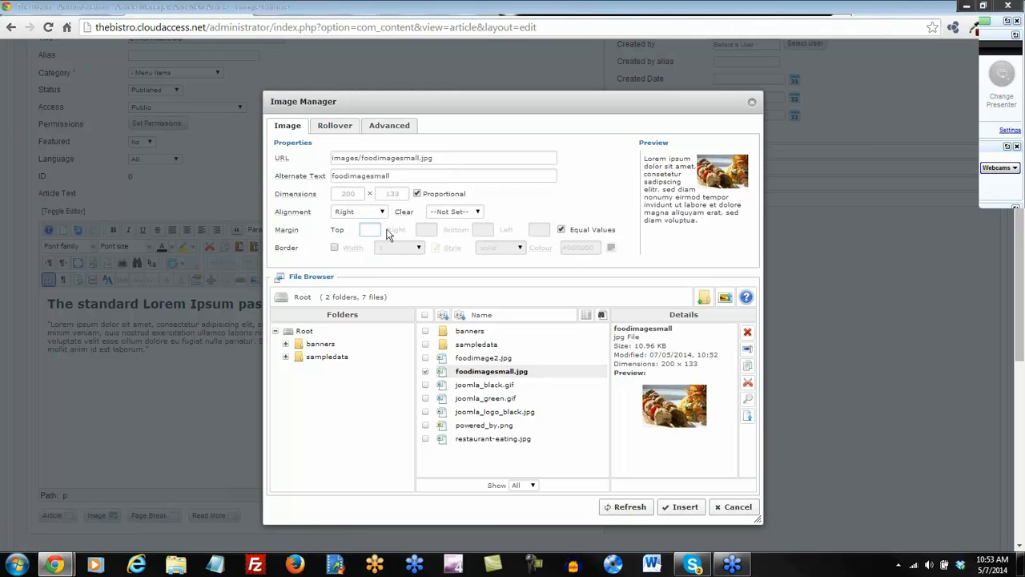
{"action": "left_click", "coordinate": [683, 507]}
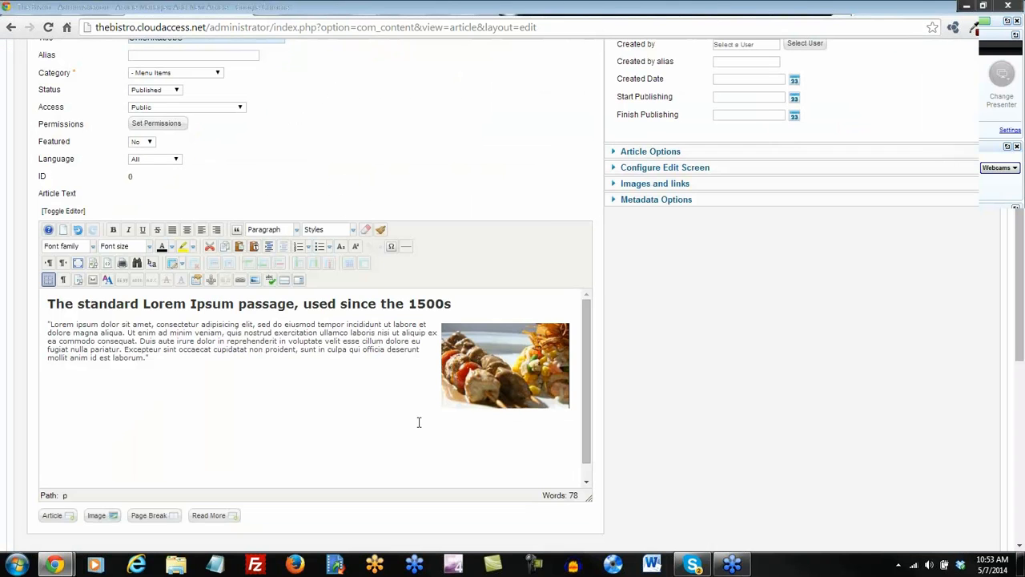
{"action": "scroll", "coordinate": [417, 422], "scroll_direction": "up", "scroll_amount": 3}
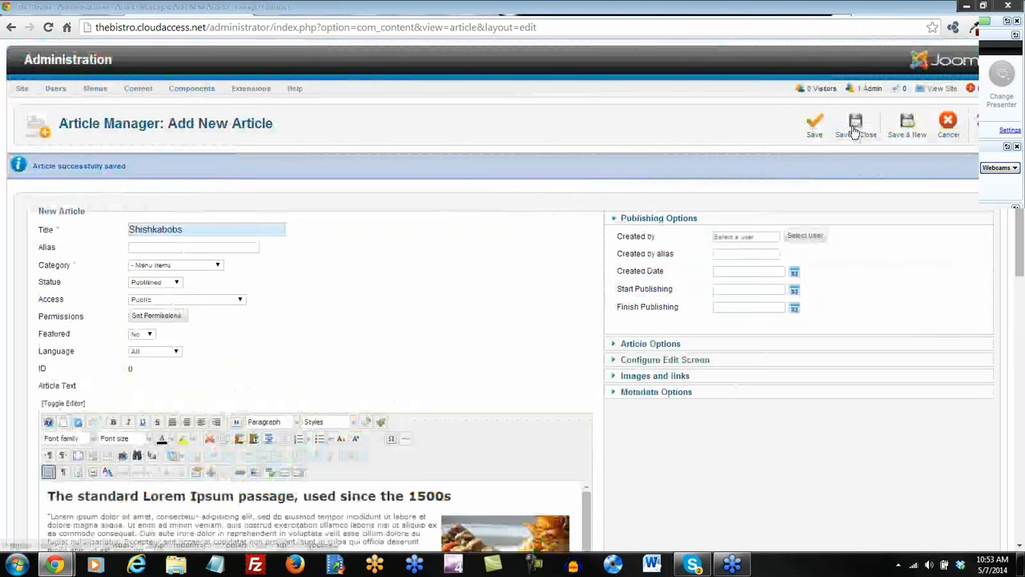
{"action": "left_click", "coordinate": [855, 126]}
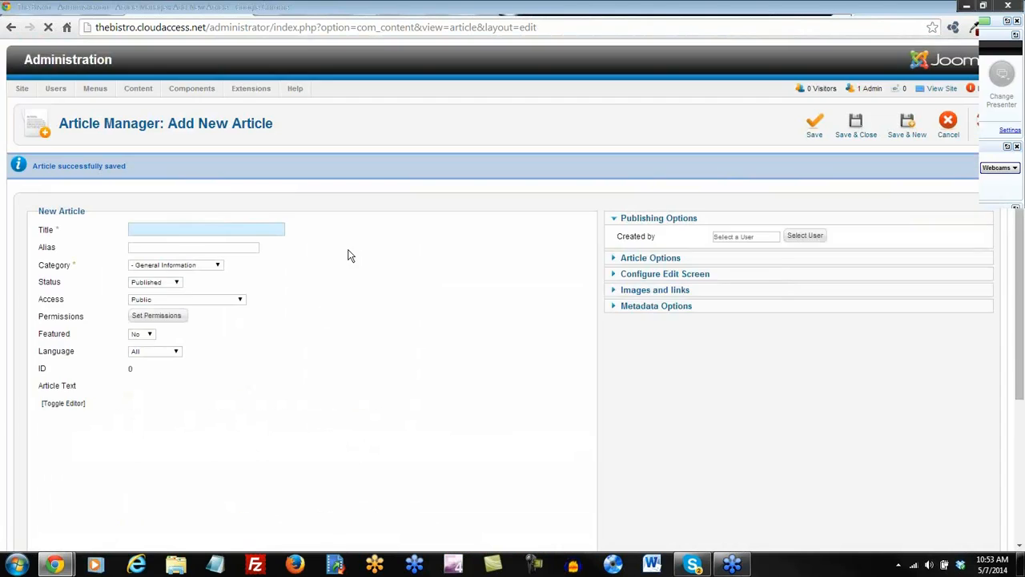
File the Desserts article under Menu Items and paste the Lorem Ipsum text as plain text.
{"action": "scroll", "coordinate": [348, 255], "scroll_direction": "down", "scroll_amount": 1}
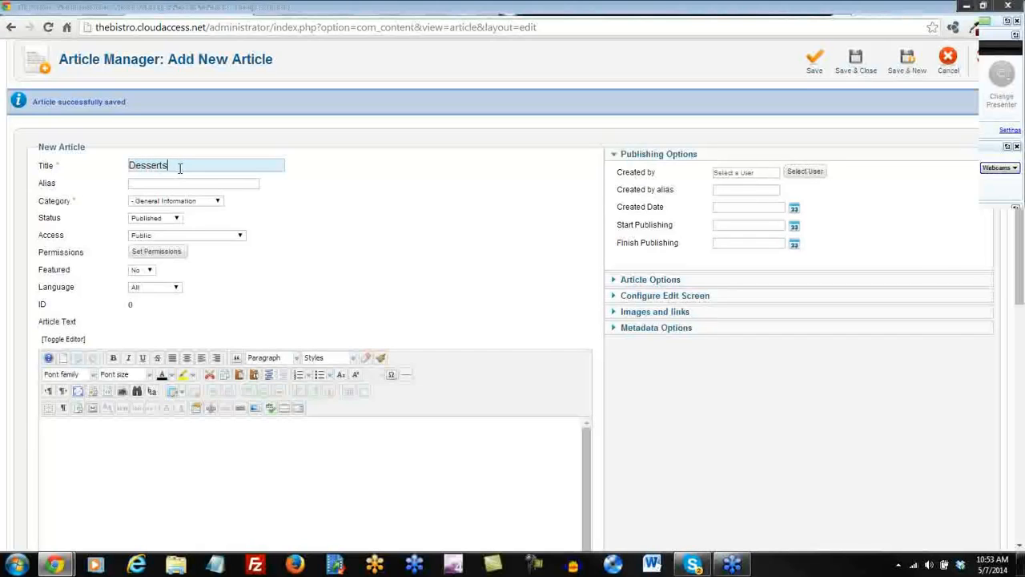
{"action": "left_click", "coordinate": [217, 201]}
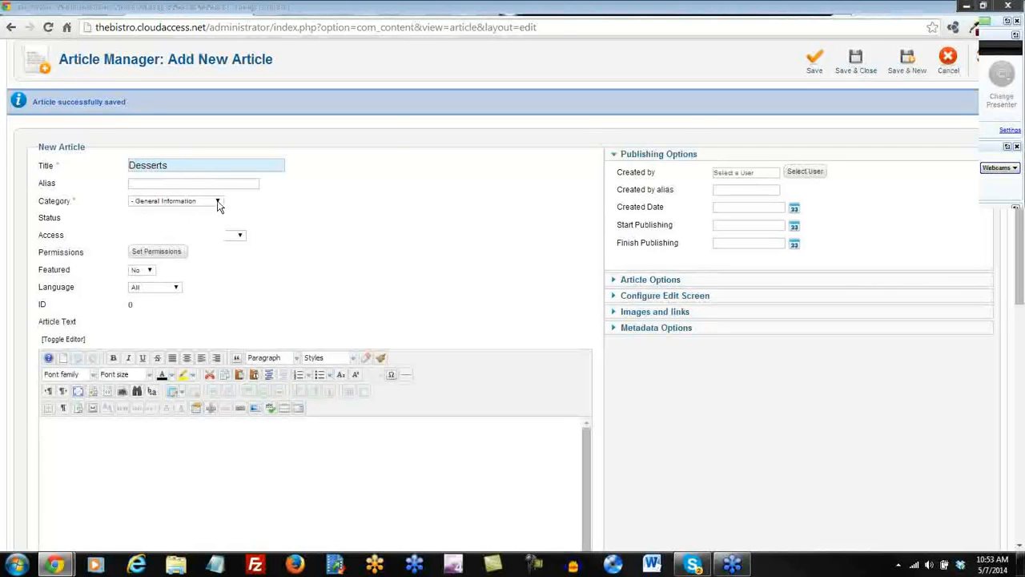
{"action": "left_click", "coordinate": [201, 223]}
{"action": "scroll", "coordinate": [256, 316], "scroll_direction": "down", "scroll_amount": 1}
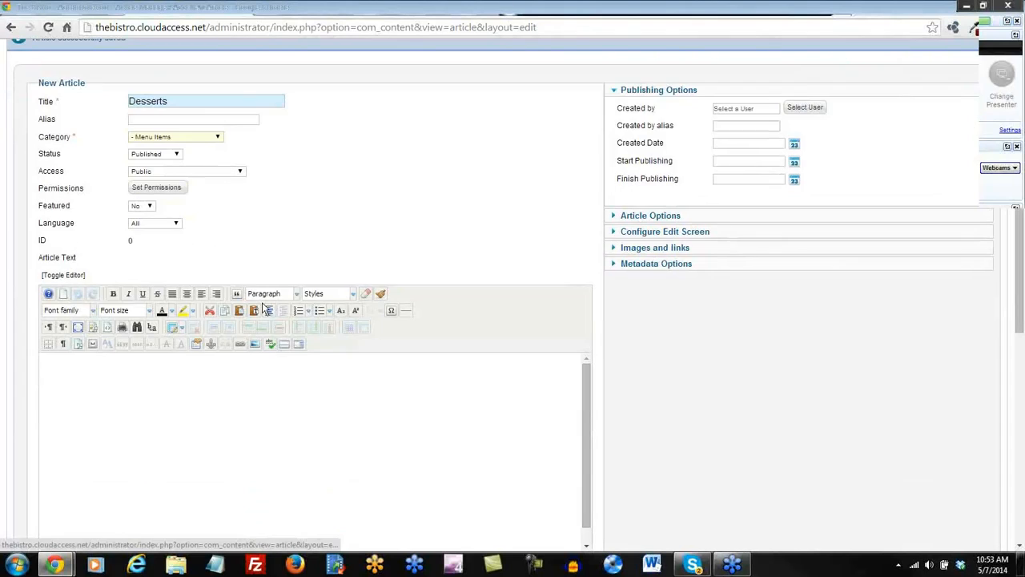
{"action": "left_click", "coordinate": [254, 310]}
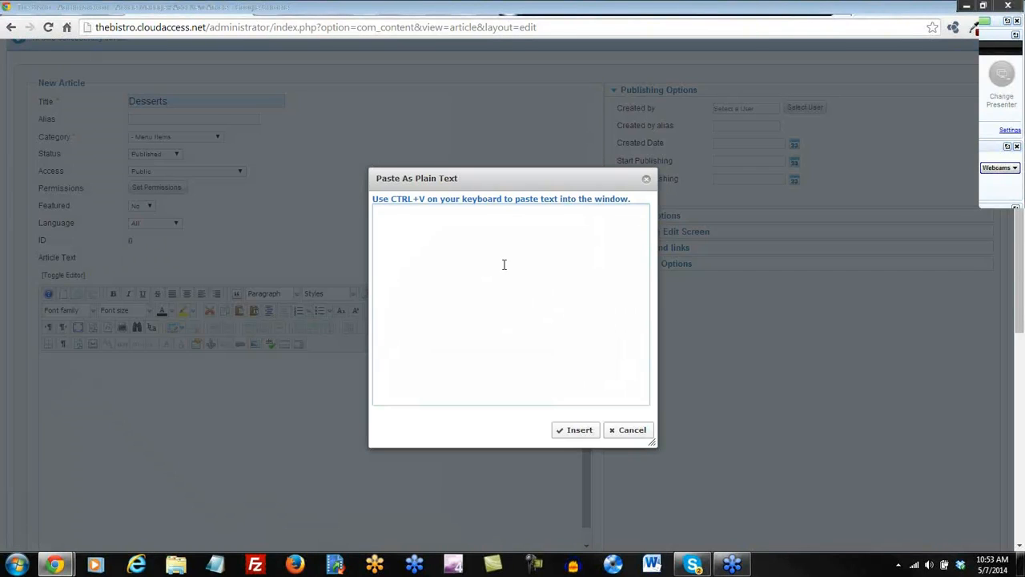
{"action": "type", "text": "The standard Lorem Ipsum passage, used since the 1500s  \"Lorem ipsum dolor sit amet, consectetur adipisicing elit, sed do eiusmod tempor incididunt ut labore et dolore magna aliqua. Ut enim ad minim veniam, quis nostrud exercitation ullamco laboris nisi ut aliquip ex ea commodo consequat. Duis aute irure dolor in reprehenderit in voluptate velit esse cillum dolore eu fugiat nulla pariatur. Excepteur sint occaecat cupidatat non proident, sunt in culpa qui officia deserunt mollit anim id est laborum.\""}
{"action": "left_click", "coordinate": [581, 430]}
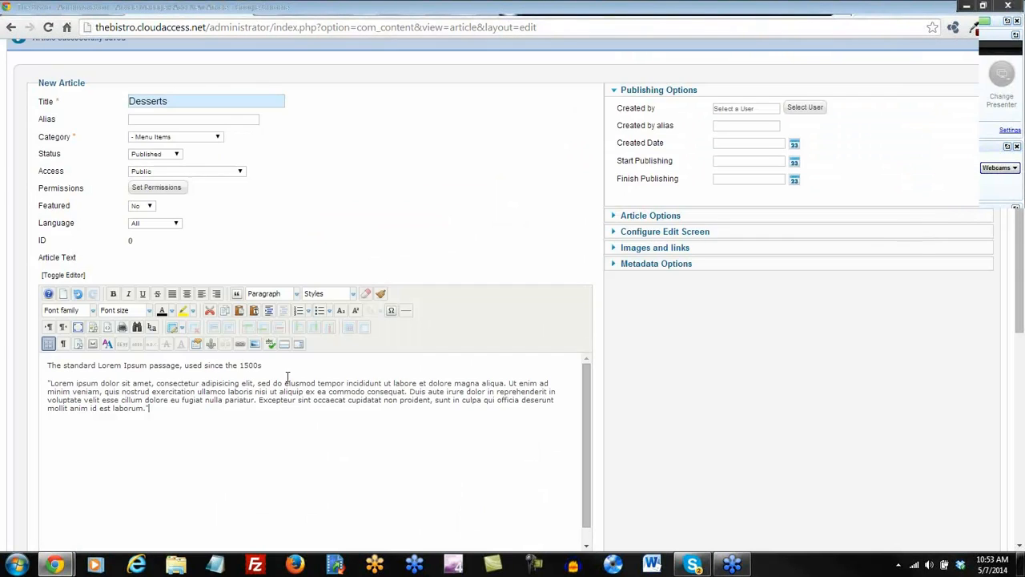
Make the first line of the text a Heading 2.
{"action": "left_click_drag", "start_coordinate": [267, 366], "coordinate": [4, 370]}
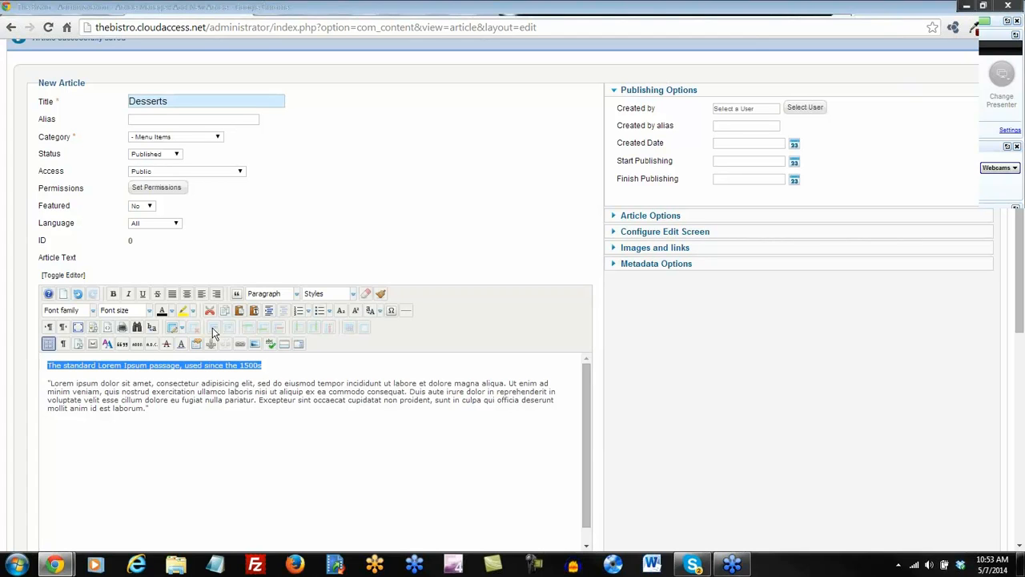
{"action": "left_click", "coordinate": [299, 295]}
{"action": "scroll", "coordinate": [289, 353], "scroll_direction": "down", "scroll_amount": 2}
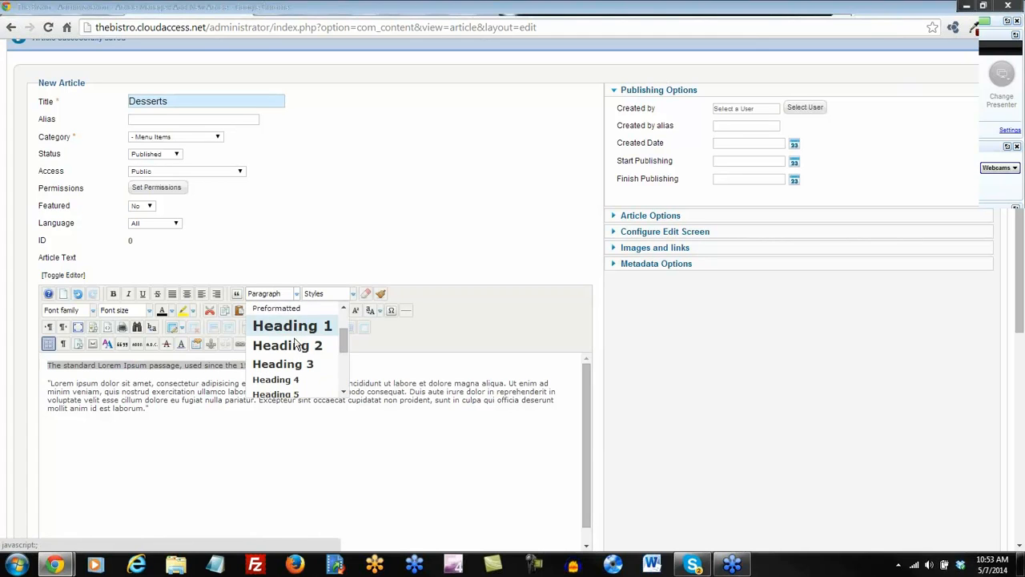
{"action": "left_click", "coordinate": [290, 346]}
{"action": "left_click", "coordinate": [48, 388]}
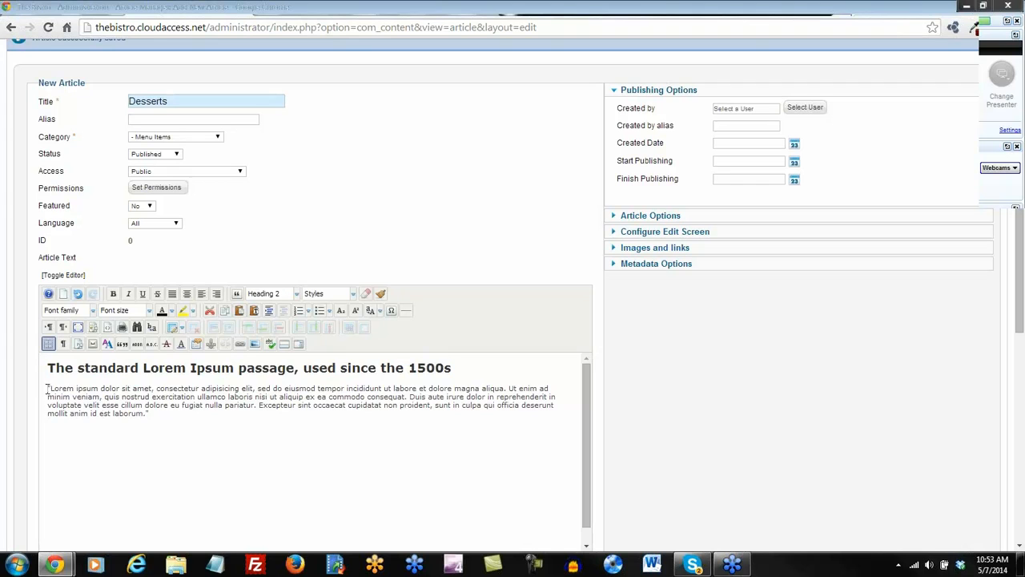
Upload pastrysmall.jpg from the Restaurant folder in the Image Manager.
{"action": "left_click", "coordinate": [253, 344]}
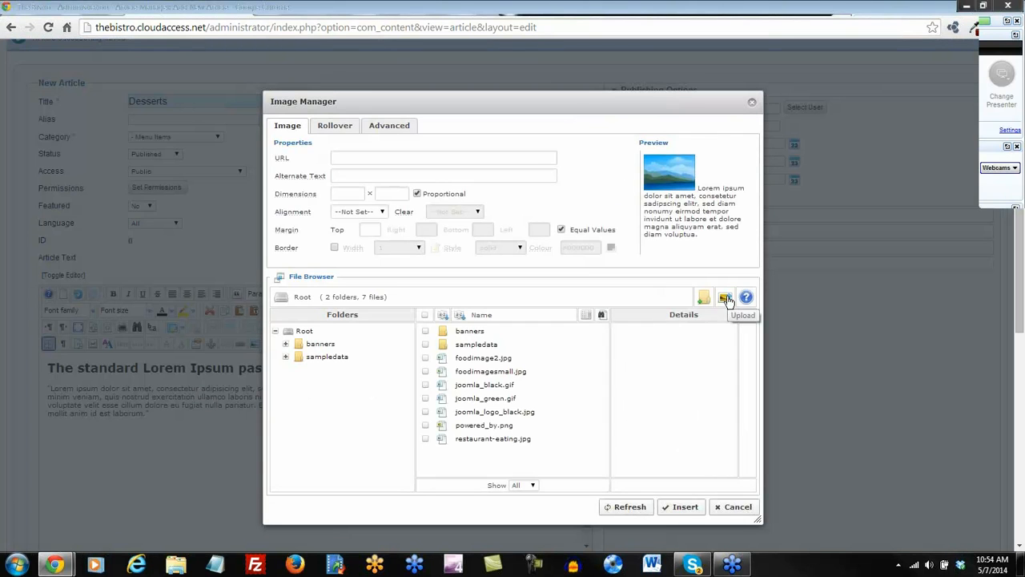
{"action": "left_click", "coordinate": [726, 298]}
{"action": "left_click", "coordinate": [526, 404]}
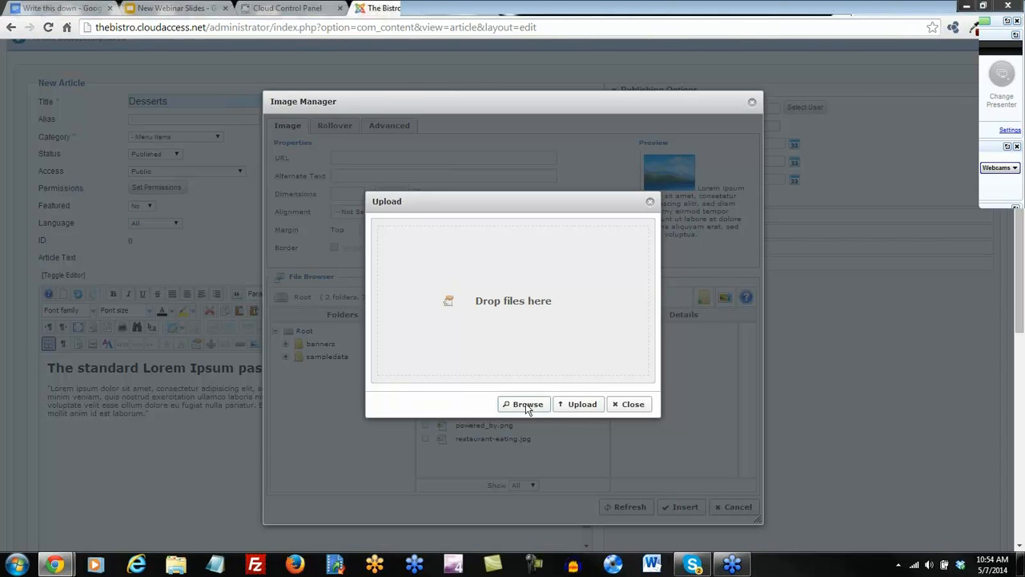
{"action": "scroll", "coordinate": [390, 225], "scroll_direction": "down", "scroll_amount": 5}
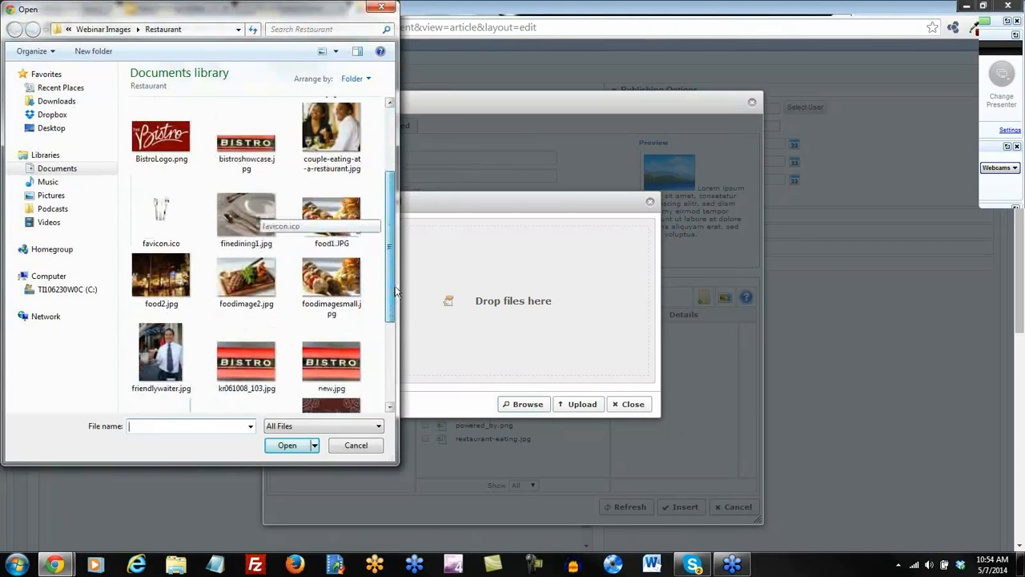
{"action": "double_click", "coordinate": [228, 279]}
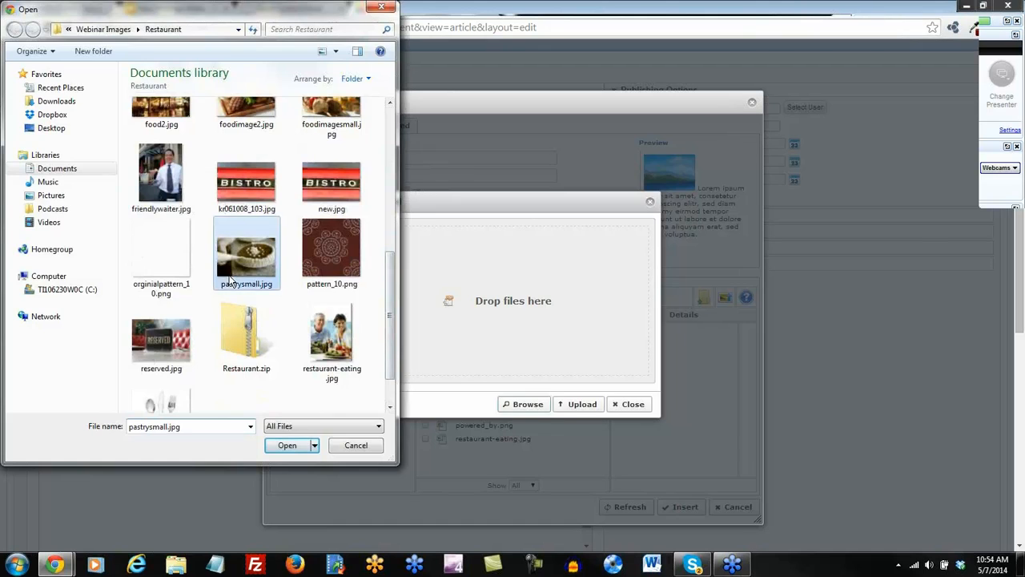
{"action": "left_click", "coordinate": [577, 402]}
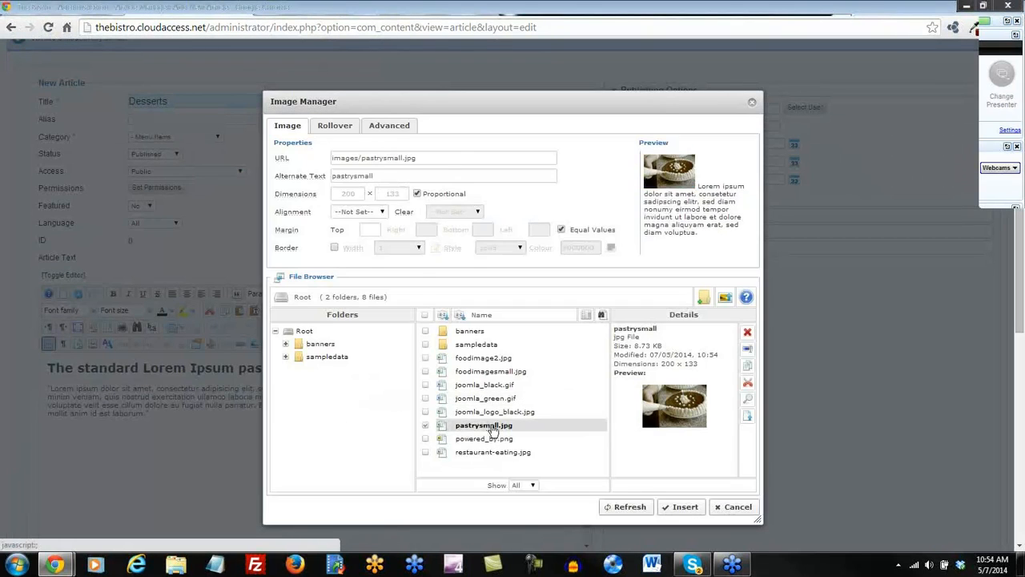
Insert pastrysmall.jpg aligned right, then save and close the Desserts article.
{"action": "left_click", "coordinate": [358, 211]}
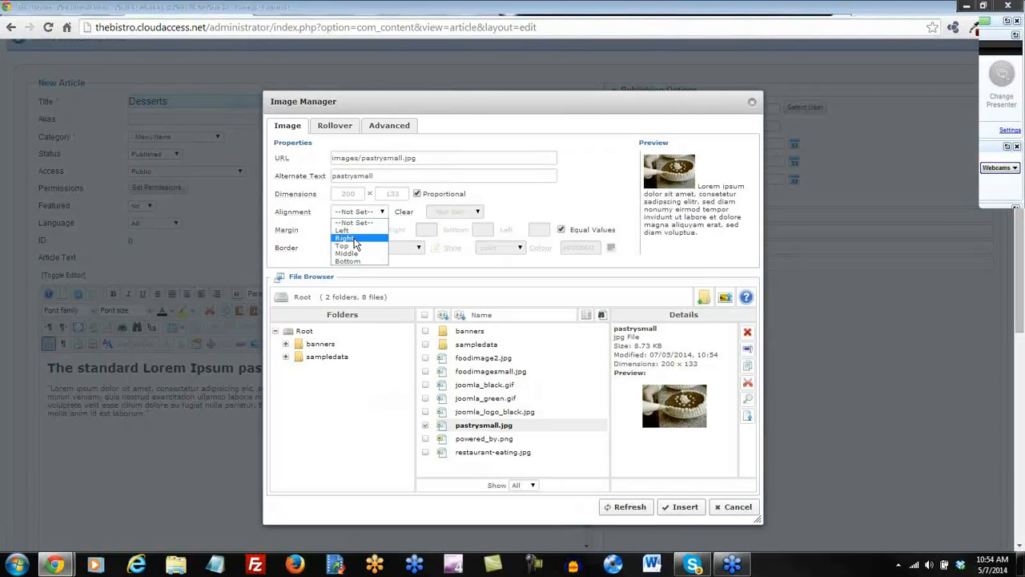
{"action": "left_click", "coordinate": [358, 239]}
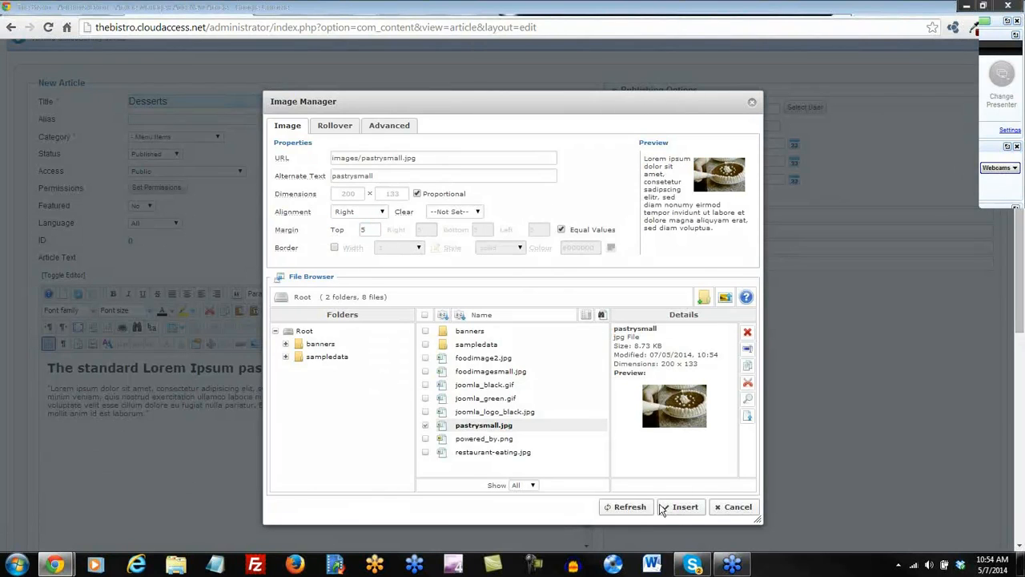
{"action": "left_click", "coordinate": [686, 507]}
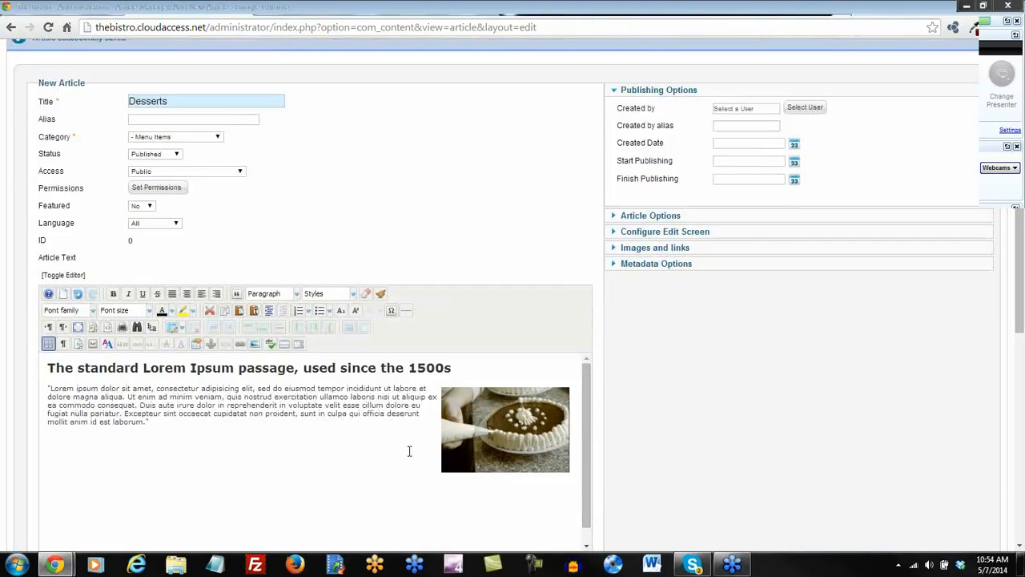
{"action": "scroll", "coordinate": [410, 451], "scroll_direction": "up", "scroll_amount": 2}
{"action": "left_click", "coordinate": [855, 127]}
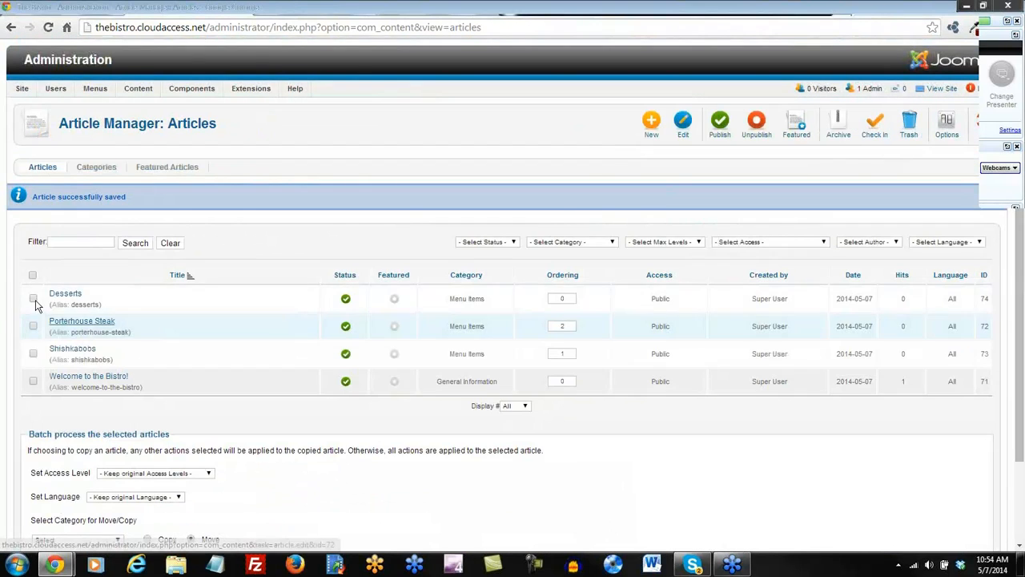
{"action": "scroll", "coordinate": [336, 465], "scroll_direction": "down", "scroll_amount": 1}
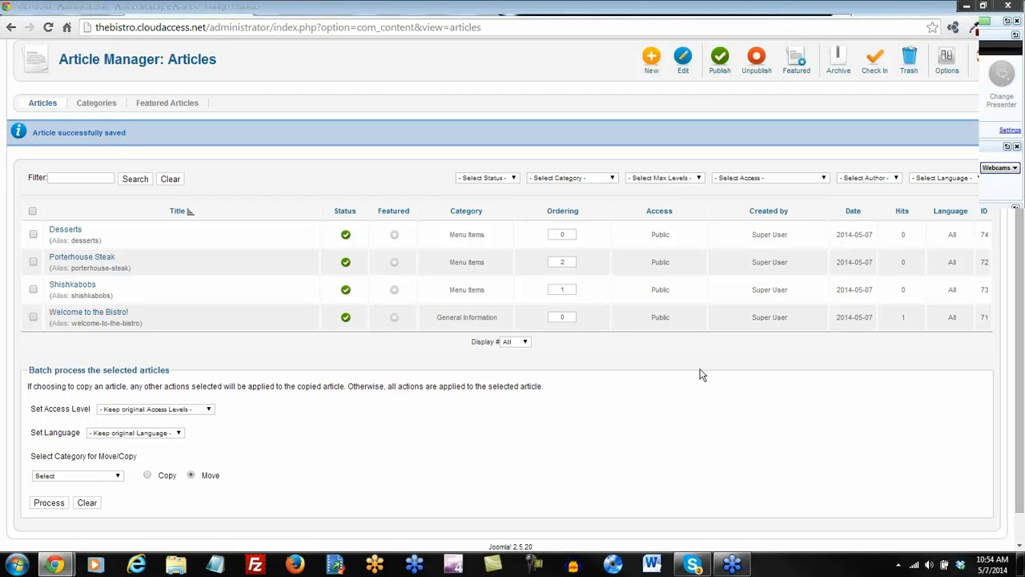
Unpublish the Welcome to the Bistro! article, check the live site, then publish it again.
{"action": "left_click", "coordinate": [345, 318]}
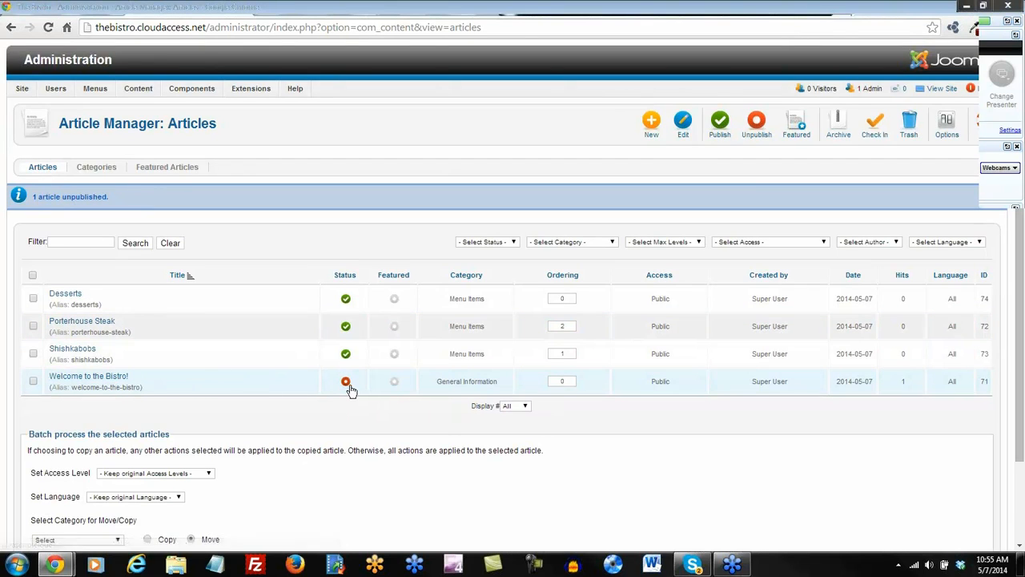
{"action": "left_click", "coordinate": [494, 14]}
{"action": "left_click", "coordinate": [48, 27]}
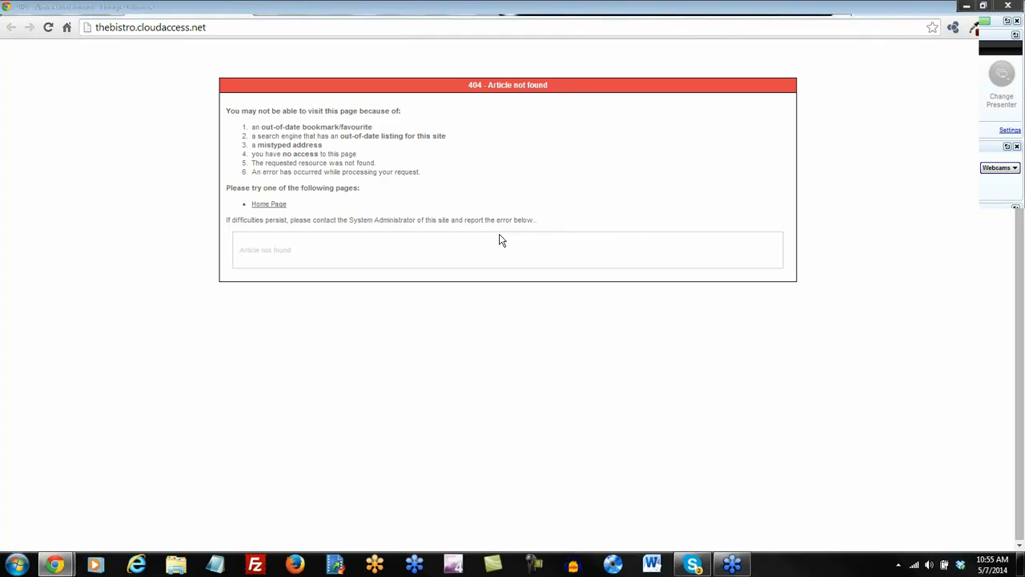
{"action": "left_click", "coordinate": [394, 10]}
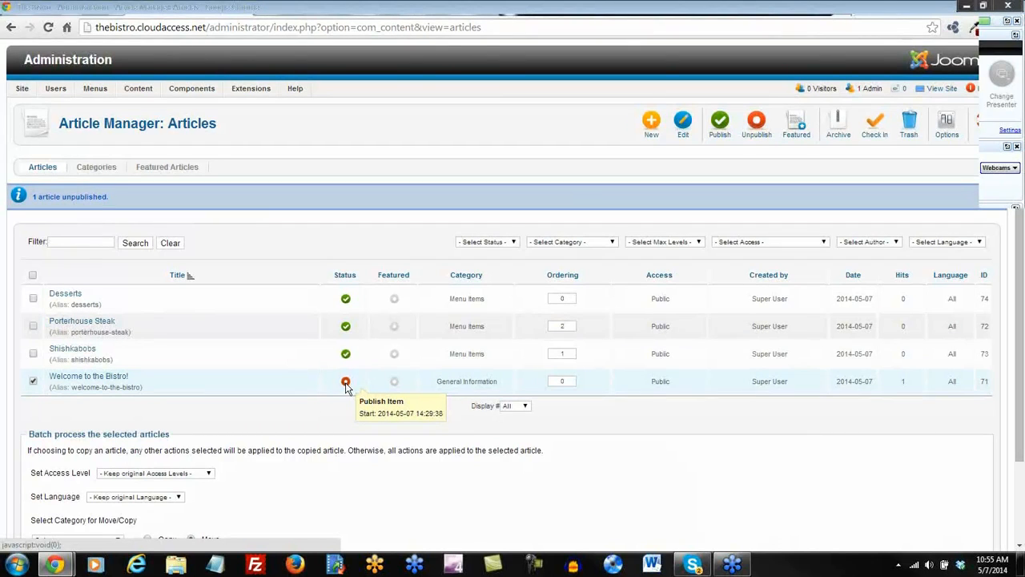
{"action": "left_click", "coordinate": [345, 383]}
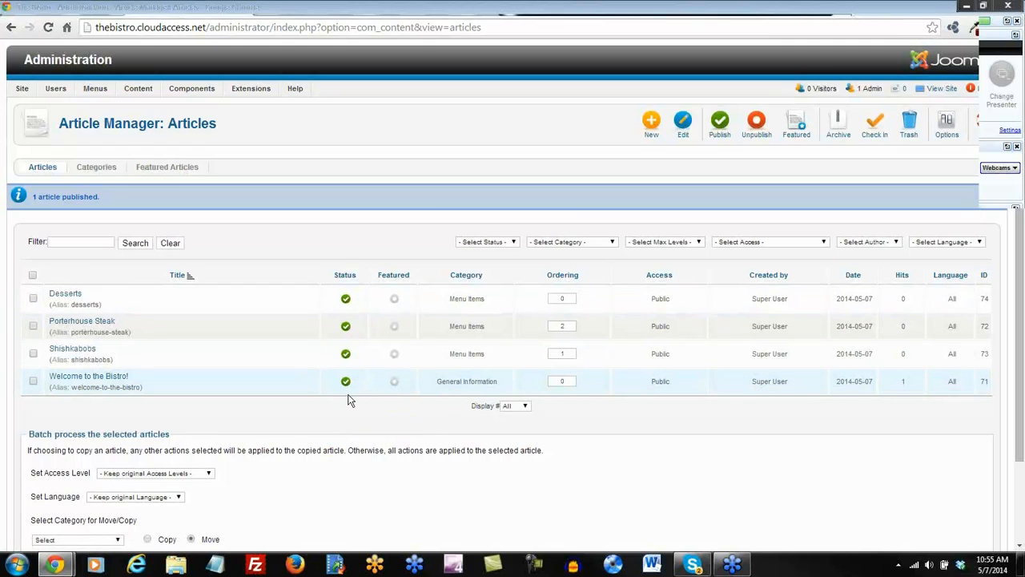
{"action": "left_click", "coordinate": [503, 8]}
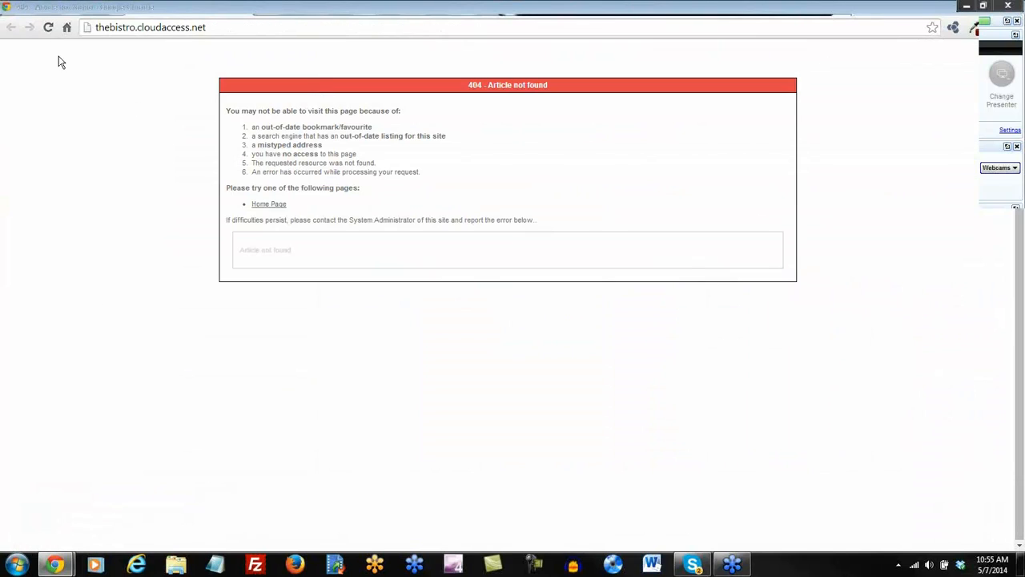
{"action": "left_click", "coordinate": [48, 29]}
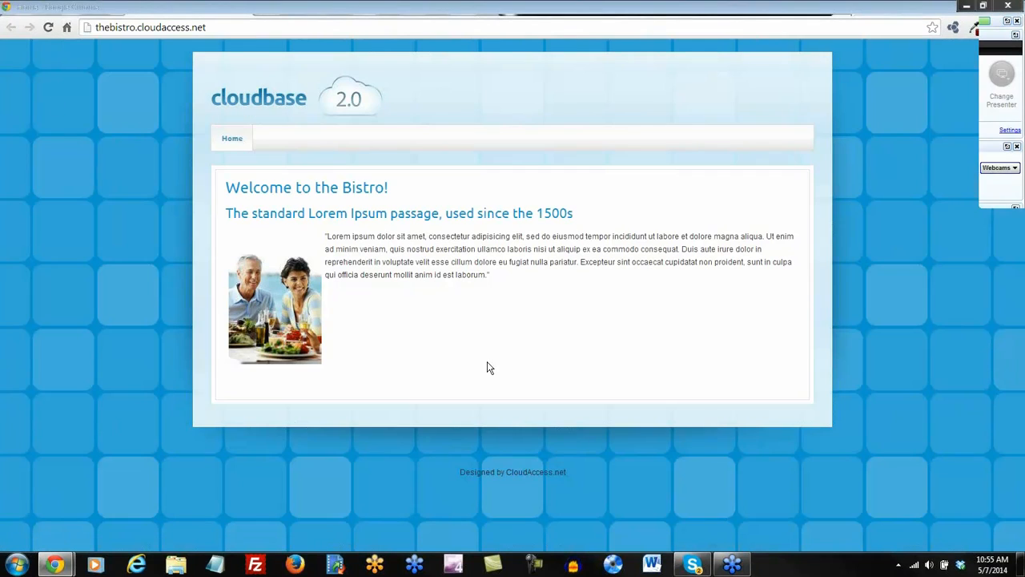
{"action": "left_click", "coordinate": [414, 10]}
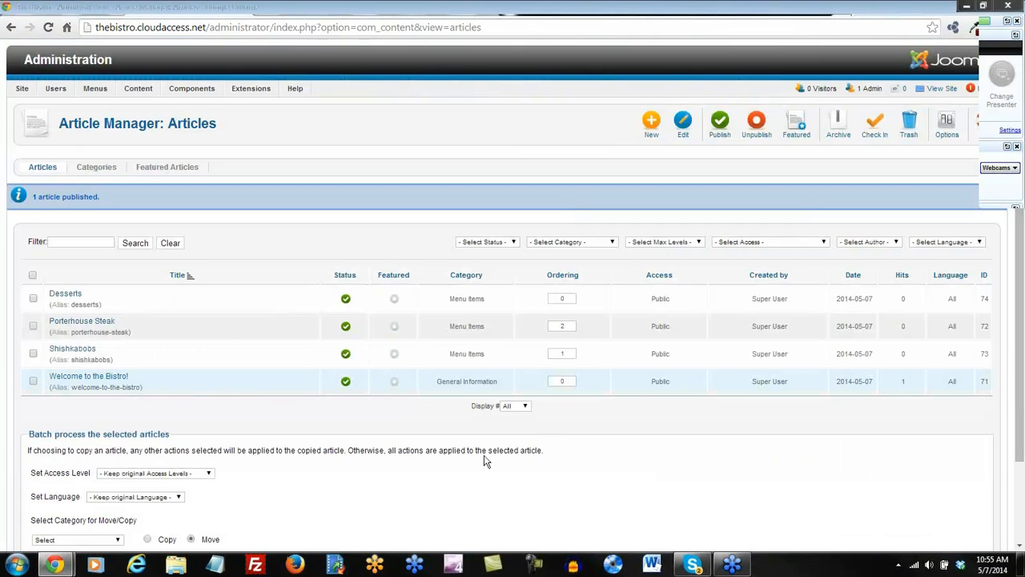
Mark Desserts, Porterhouse Steak and Shishkabobs as featured articles.
{"action": "left_click", "coordinate": [395, 302]}
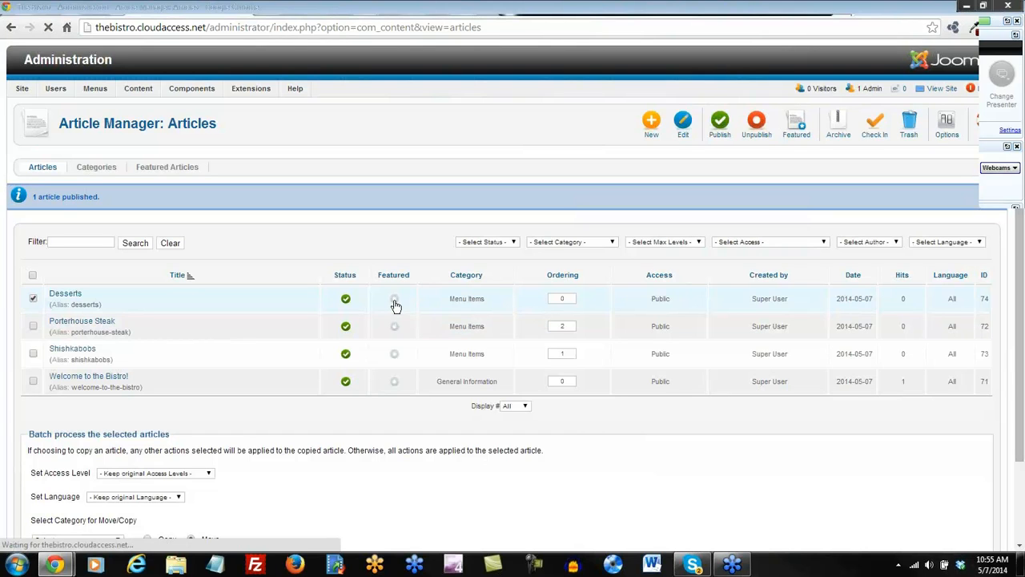
{"action": "left_click", "coordinate": [395, 296]}
{"action": "left_click", "coordinate": [394, 323]}
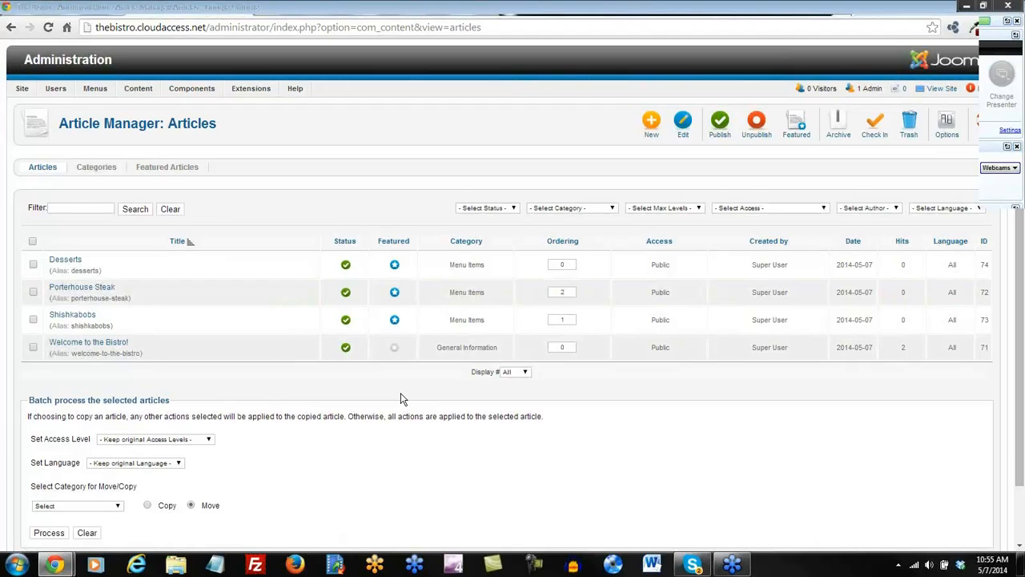
Start a new Main Menu item of type Featured Articles.
{"action": "mouse_move", "coordinate": [90, 95]}
{"action": "left_click", "coordinate": [105, 108]}
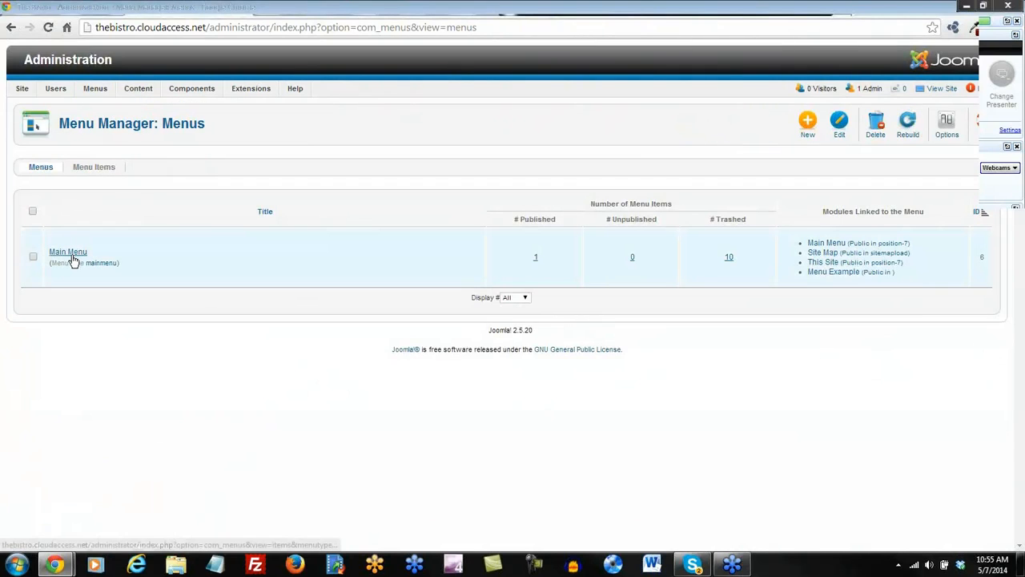
{"action": "left_click", "coordinate": [71, 253]}
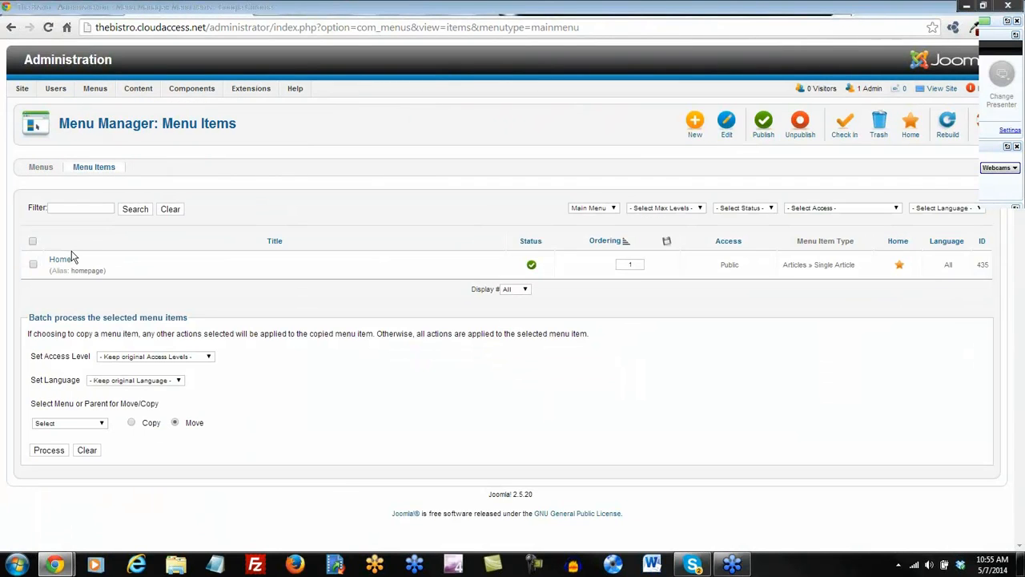
{"action": "left_click", "coordinate": [695, 126]}
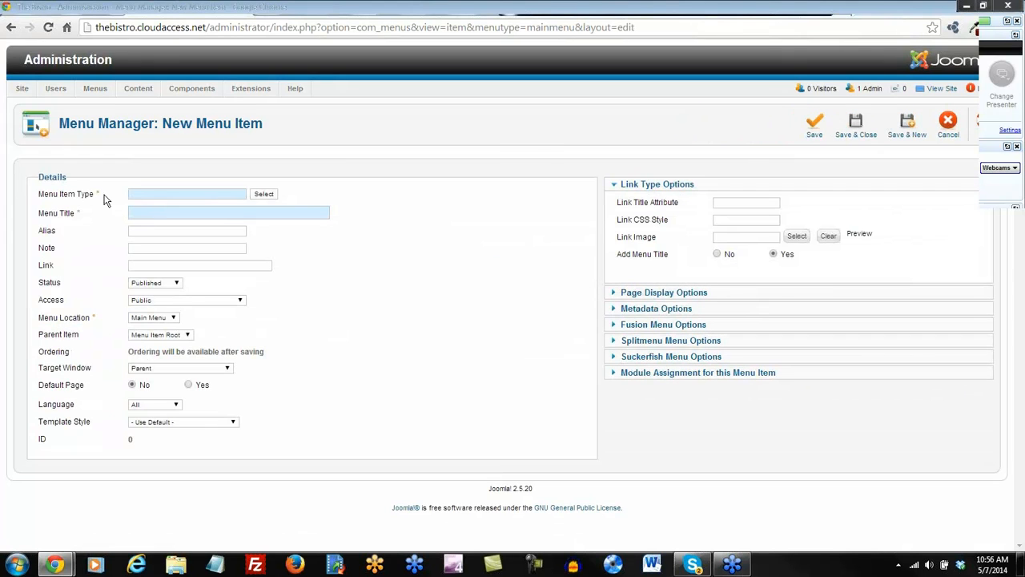
{"action": "left_click", "coordinate": [264, 196]}
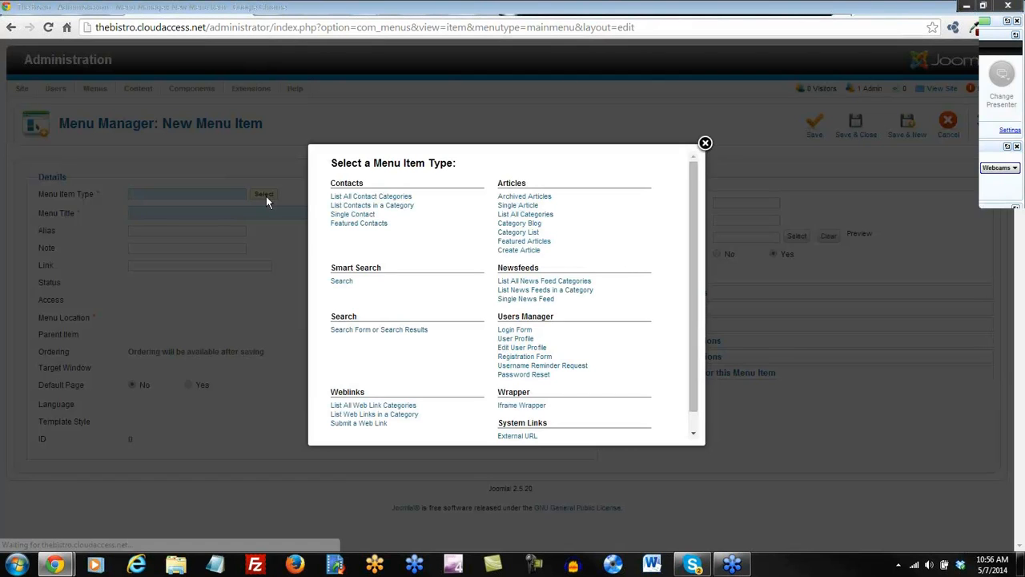
{"action": "left_click", "coordinate": [528, 243]}
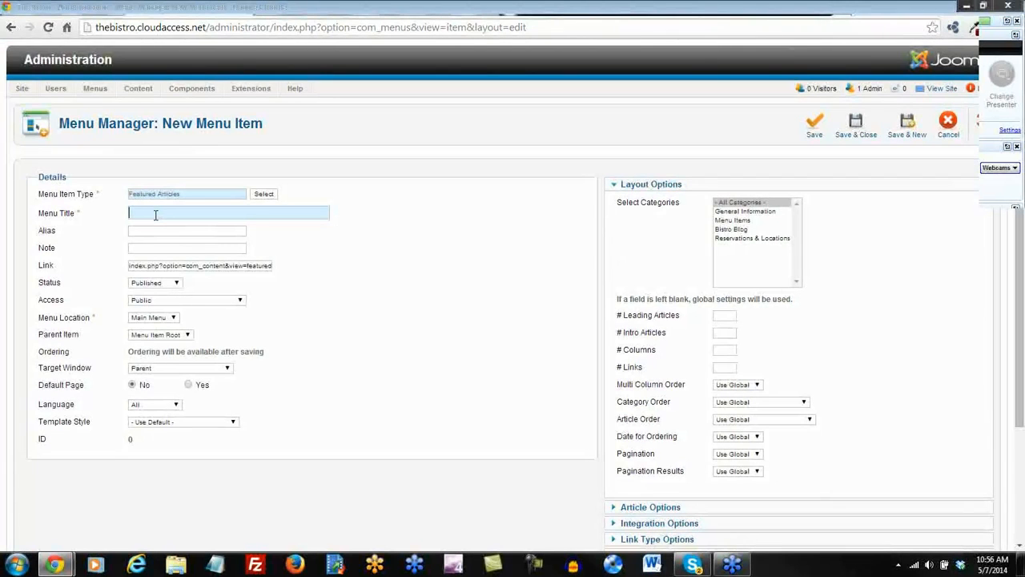
Title the item 'Browse our Menu', leave the alias blank, and save it.
{"action": "left_click", "coordinate": [155, 214]}
{"action": "type", "text": "Bros"}
{"action": "key", "text": "BackSpace"}
{"action": "type", "text": "wse our Menu"}
{"action": "left_click", "coordinate": [133, 231]}
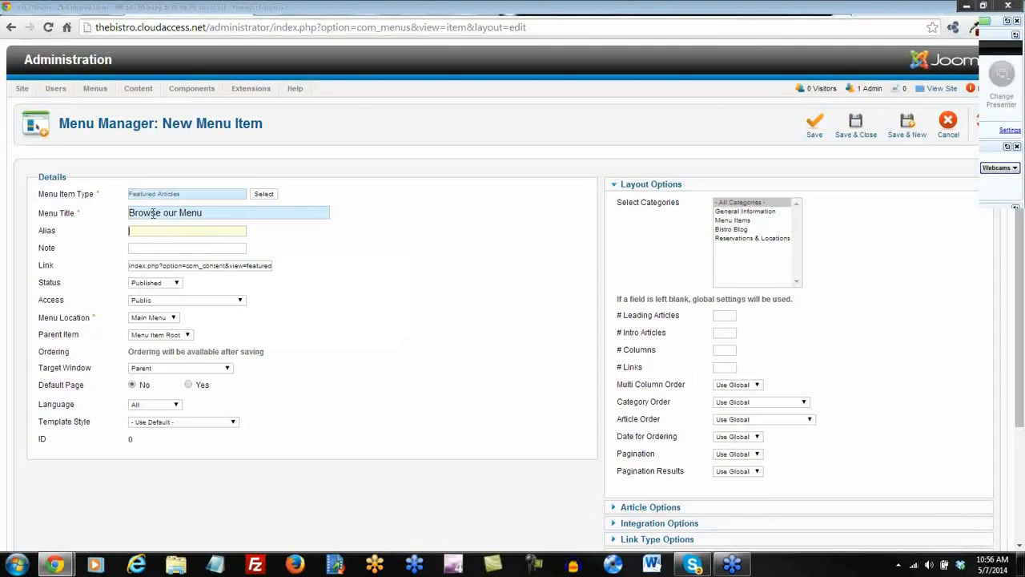
{"action": "left_click", "coordinate": [336, 276]}
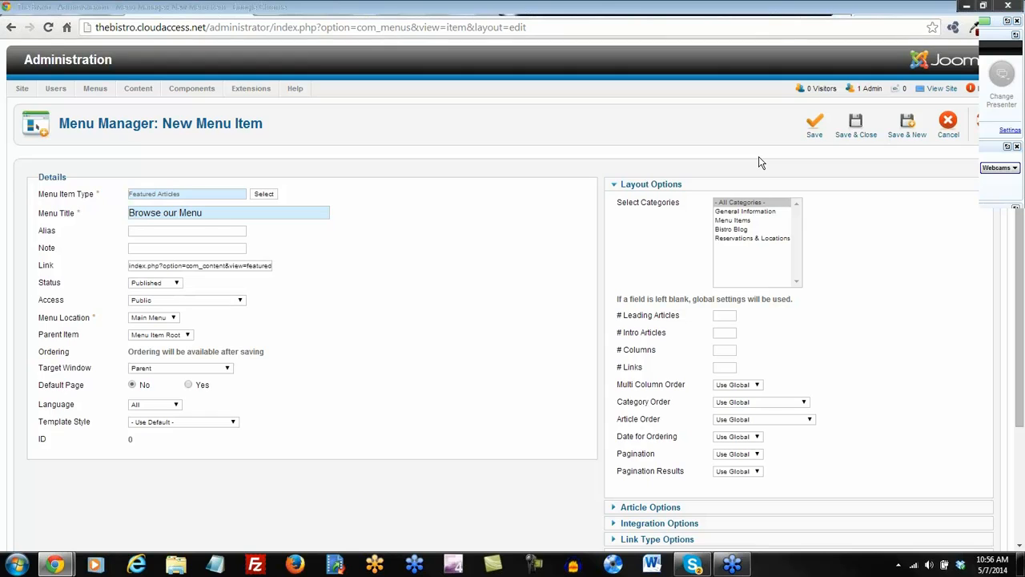
{"action": "left_click", "coordinate": [815, 127]}
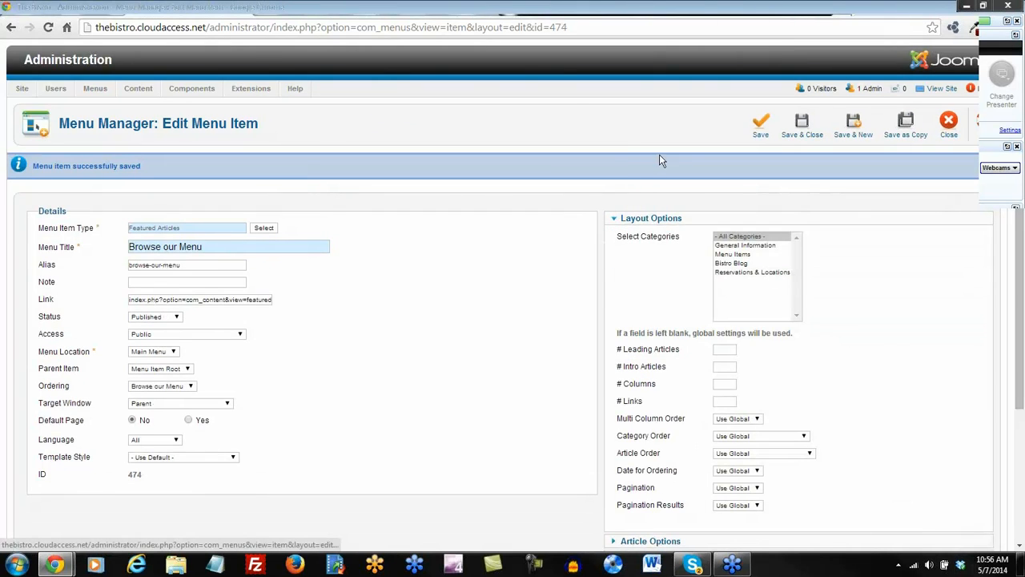
Reload the live site and view the new Browse our Menu page's three featured dishes.
{"action": "left_click", "coordinate": [487, 10]}
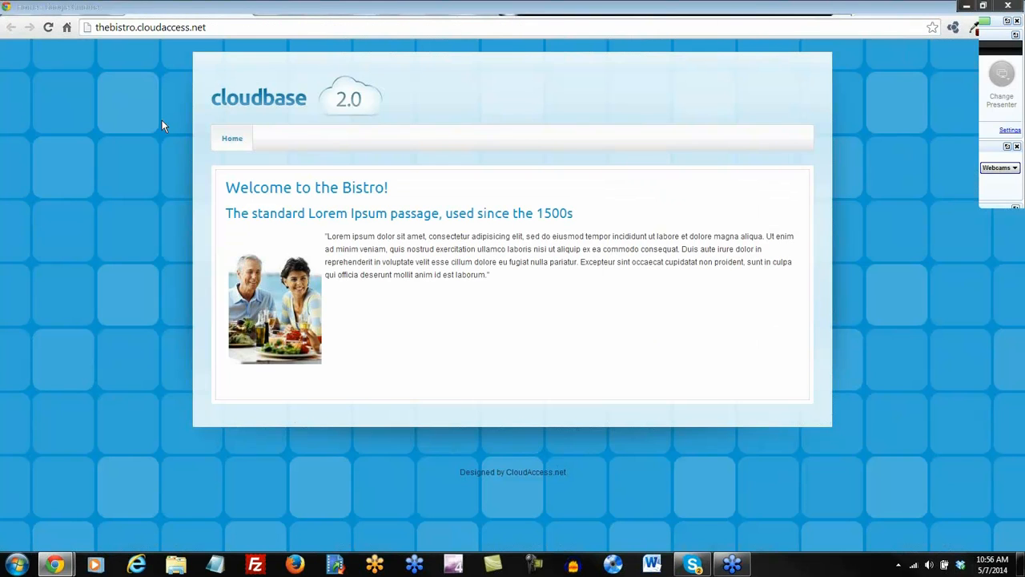
{"action": "left_click", "coordinate": [47, 28]}
{"action": "left_click", "coordinate": [308, 142]}
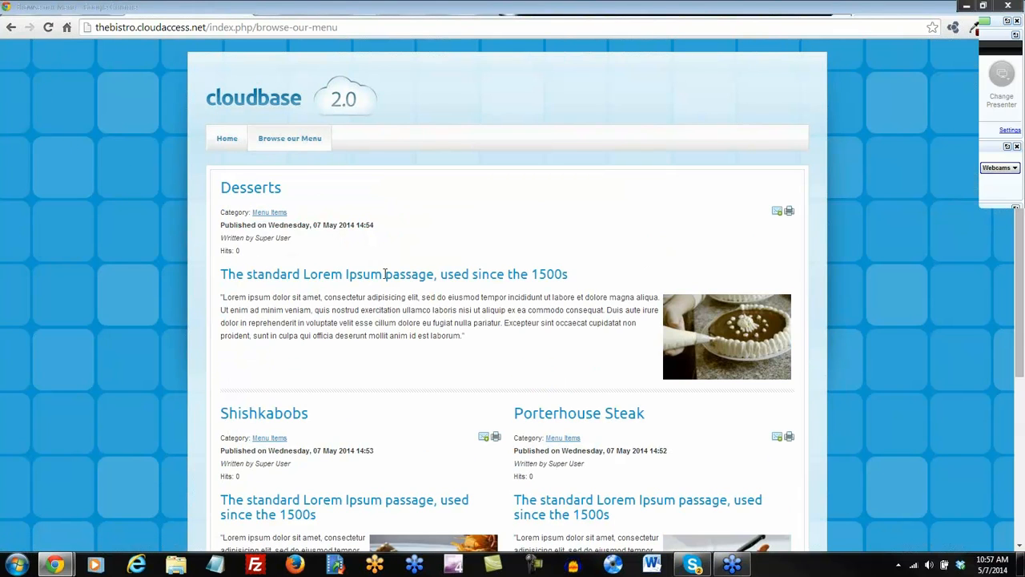
{"action": "scroll", "coordinate": [402, 280], "scroll_direction": "down", "scroll_amount": 2}
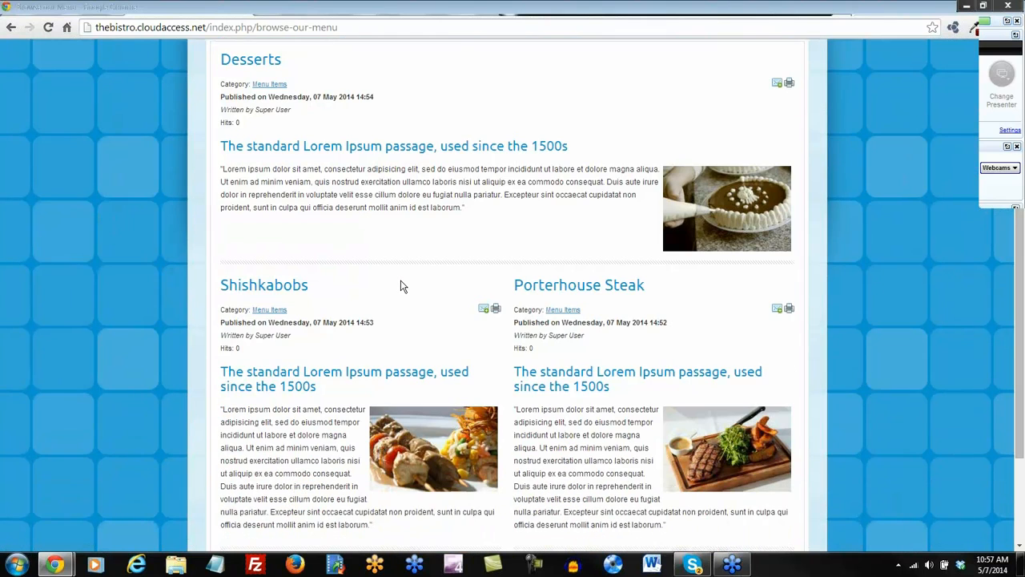
{"action": "scroll", "coordinate": [402, 286], "scroll_direction": "down", "scroll_amount": 1}
{"action": "scroll", "coordinate": [402, 287], "scroll_direction": "up", "scroll_amount": 3}
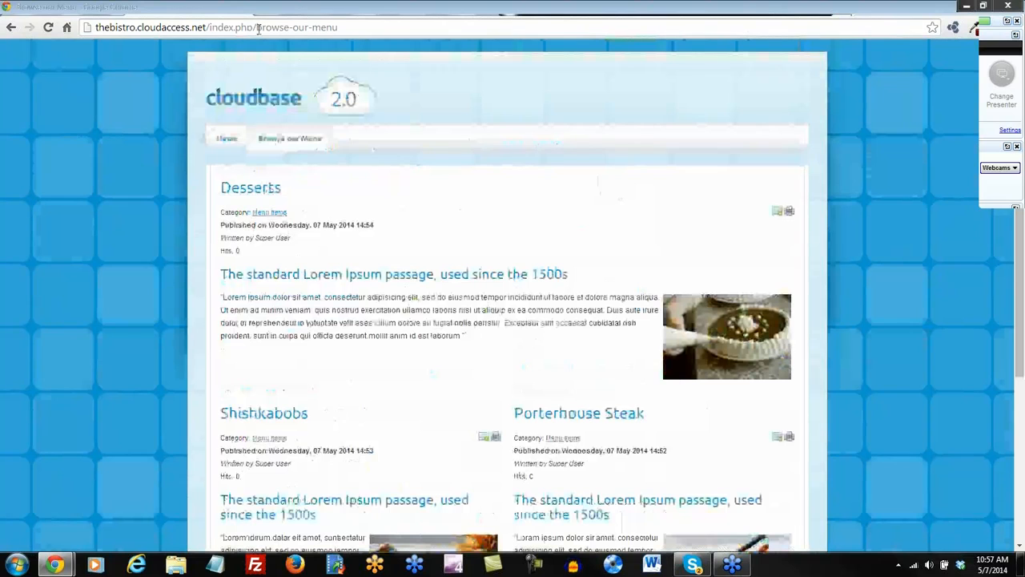
Compare the browse-our-menu URL slug with the item's Alias field in the administrator.
{"action": "left_click_drag", "start_coordinate": [257, 27], "coordinate": [338, 28]}
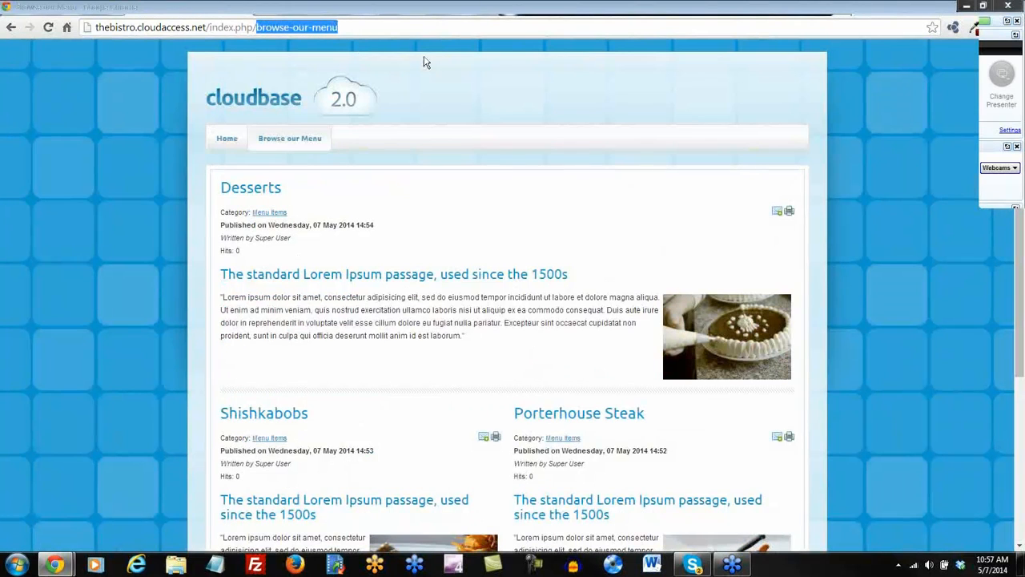
{"action": "left_click", "coordinate": [431, 62]}
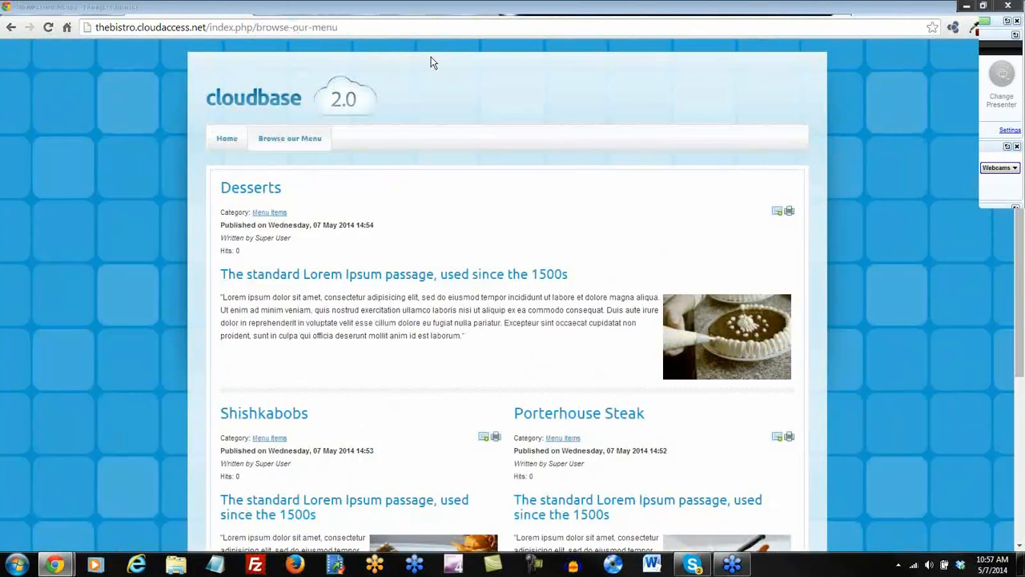
{"action": "left_click", "coordinate": [402, 9]}
{"action": "left_click_drag", "start_coordinate": [185, 266], "coordinate": [132, 267]}
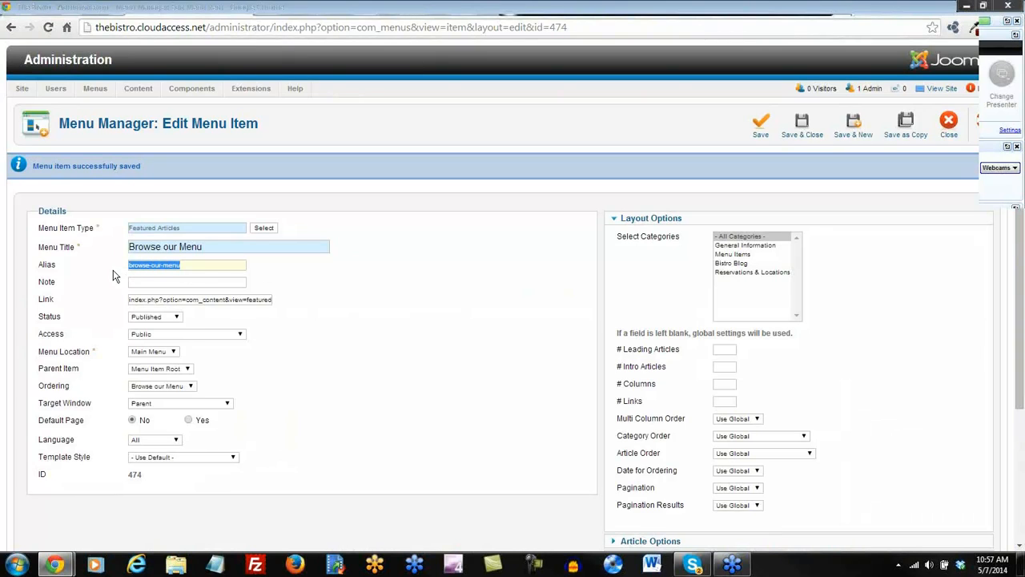
Clear the browse-our-menu alias, save the item, and reload the live menu page.
{"action": "key", "text": "Delete"}
{"action": "left_click", "coordinate": [761, 124]}
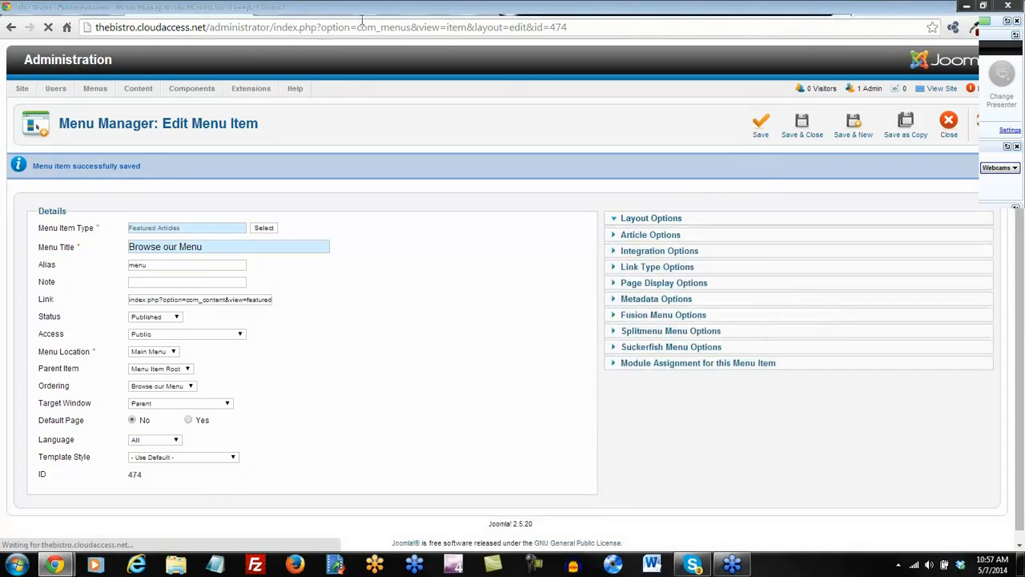
{"action": "left_click", "coordinate": [483, 9]}
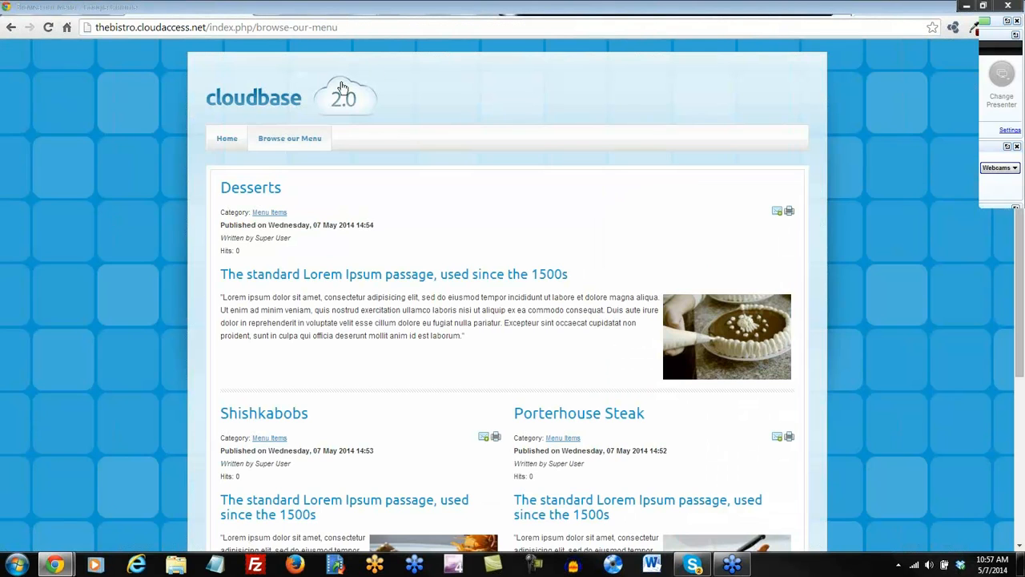
{"action": "left_click", "coordinate": [48, 27]}
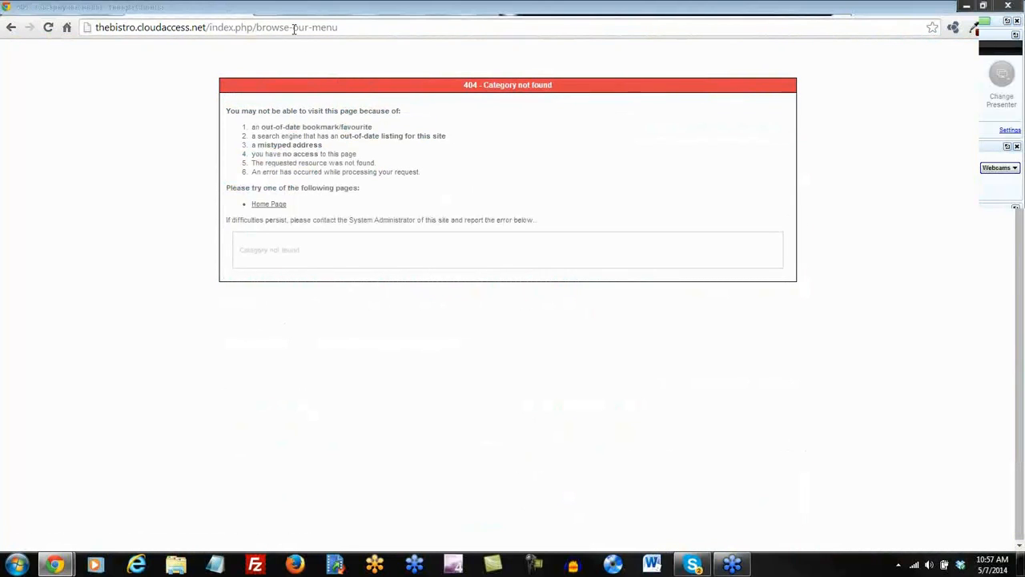
Reopen Browse our Menu from the home page and confirm its address ends in index.php/menu.
{"action": "left_click", "coordinate": [10, 28]}
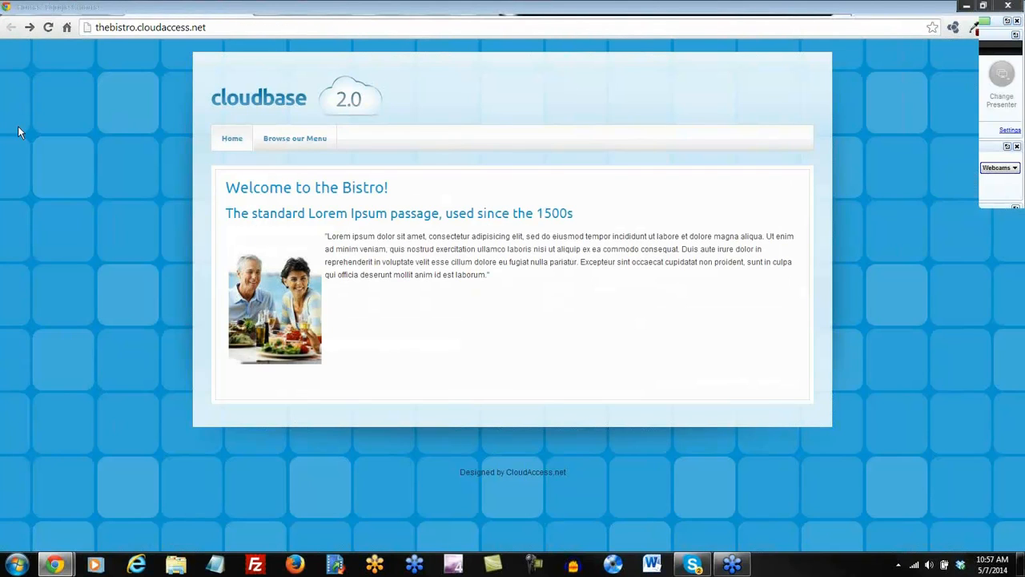
{"action": "left_click", "coordinate": [296, 139]}
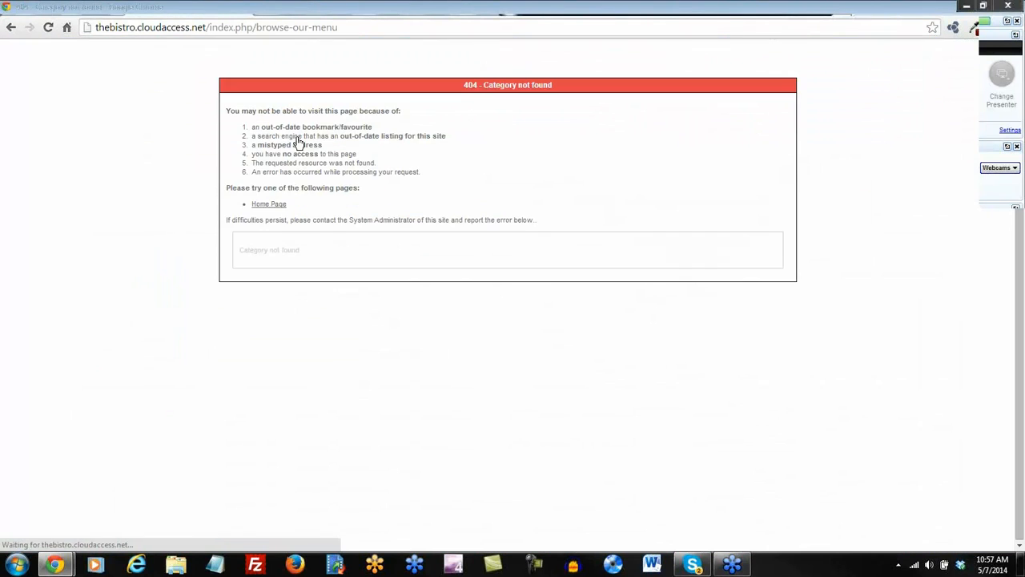
{"action": "left_click", "coordinate": [11, 27]}
{"action": "left_click", "coordinate": [48, 27]}
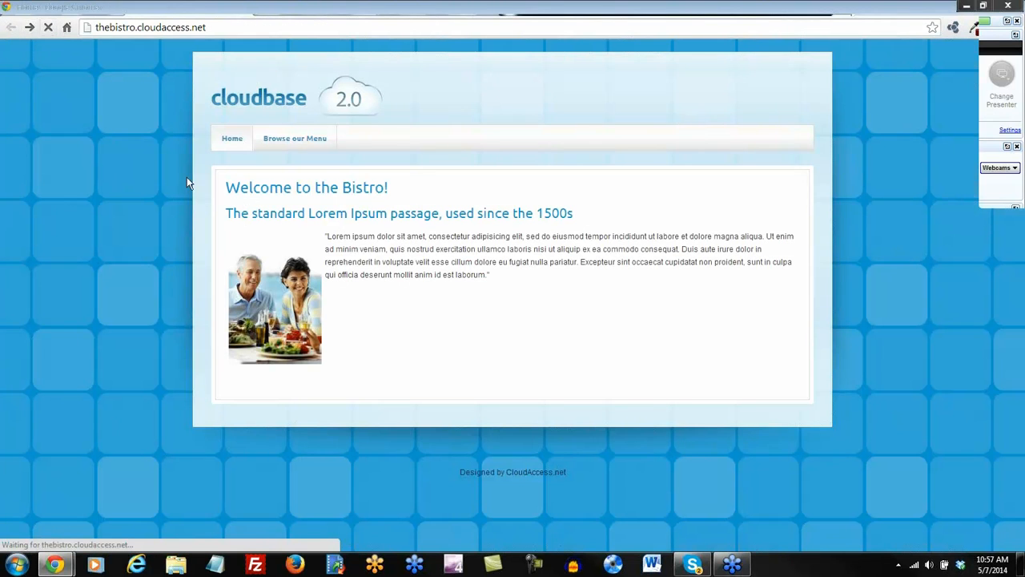
{"action": "left_click", "coordinate": [296, 142]}
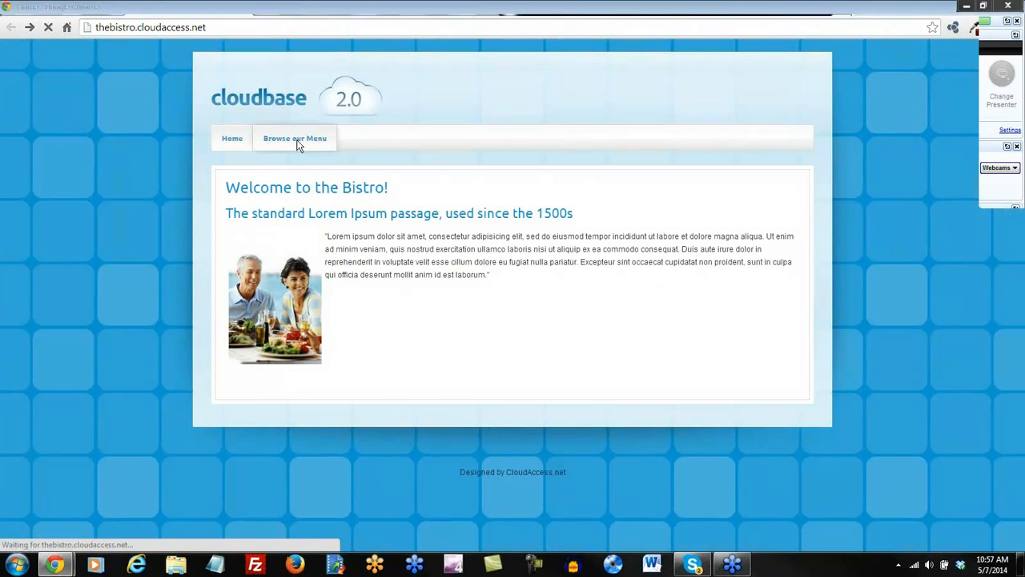
{"action": "double_click", "coordinate": [269, 27]}
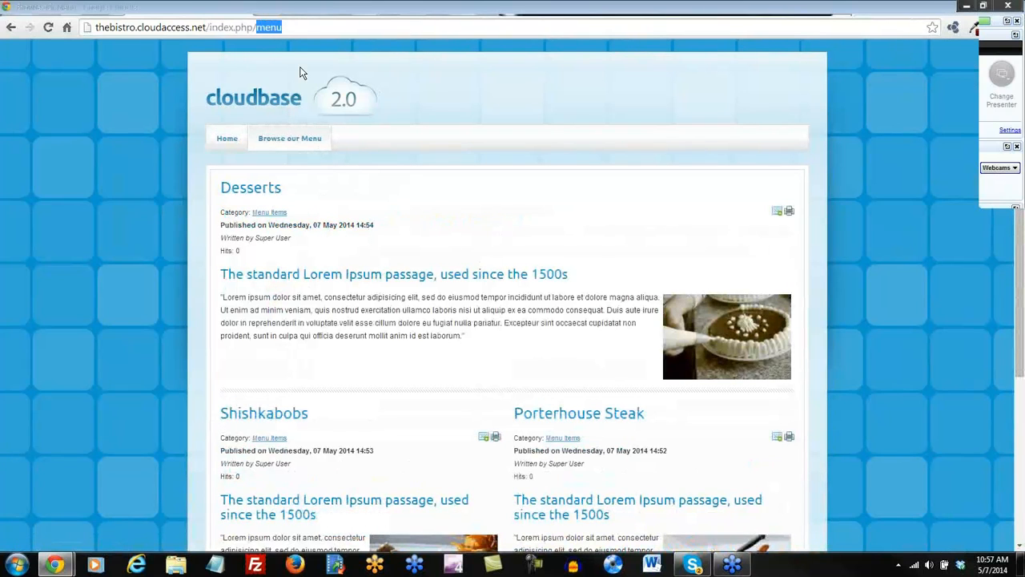
{"action": "left_click", "coordinate": [506, 216]}
Scroll through the menu page, then return to the menu item's edit page.
{"action": "scroll", "coordinate": [506, 216], "scroll_direction": "down", "scroll_amount": 2}
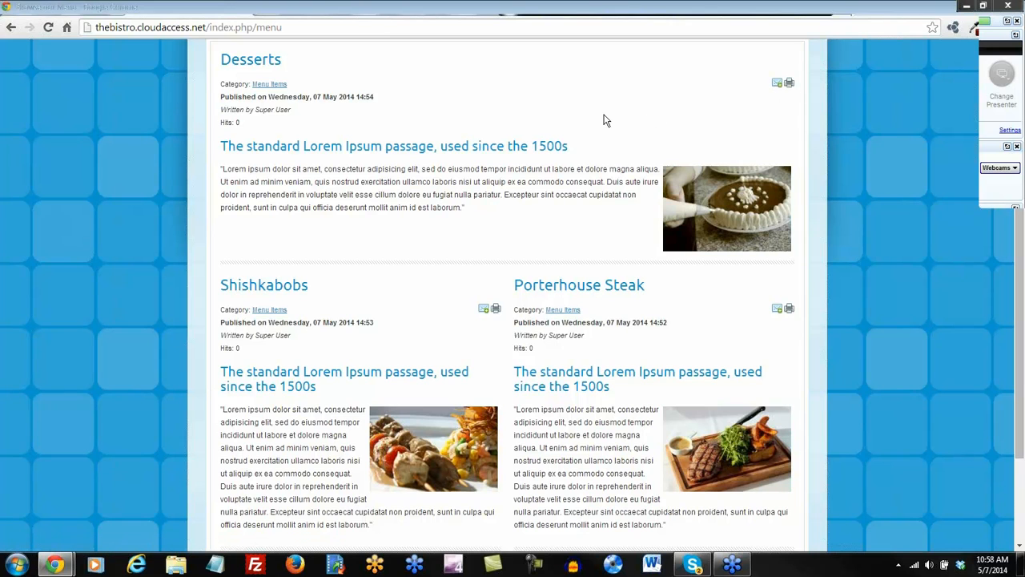
{"action": "scroll", "coordinate": [603, 120], "scroll_direction": "down", "scroll_amount": 2}
{"action": "scroll", "coordinate": [600, 124], "scroll_direction": "up", "scroll_amount": 3}
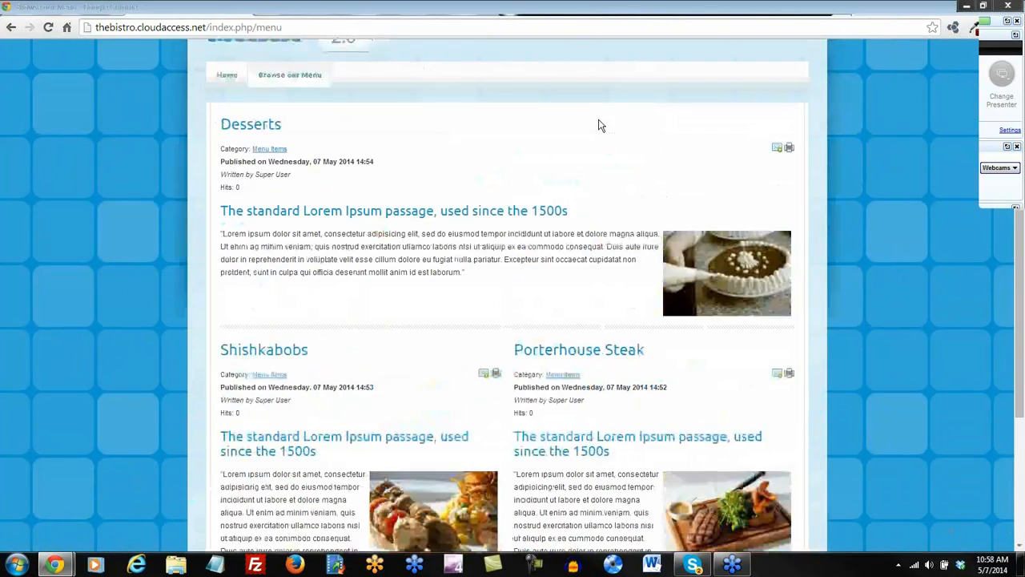
{"action": "scroll", "coordinate": [503, 229], "scroll_direction": "down", "scroll_amount": 1}
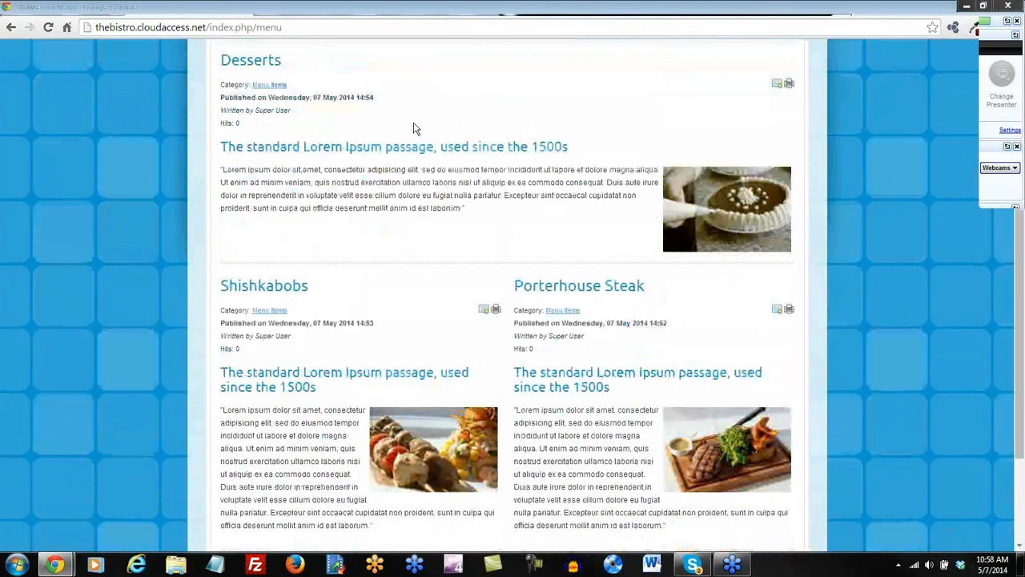
{"action": "left_click", "coordinate": [402, 14]}
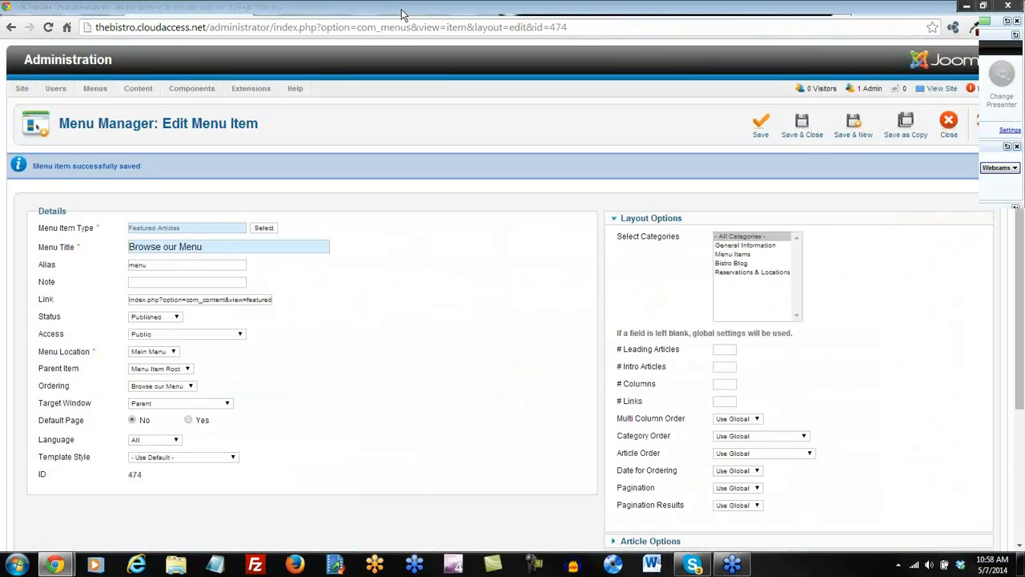
Review the Browse our Menu item's Layout Options, then Save & Close it.
{"action": "scroll", "coordinate": [745, 259], "scroll_direction": "down", "scroll_amount": 1}
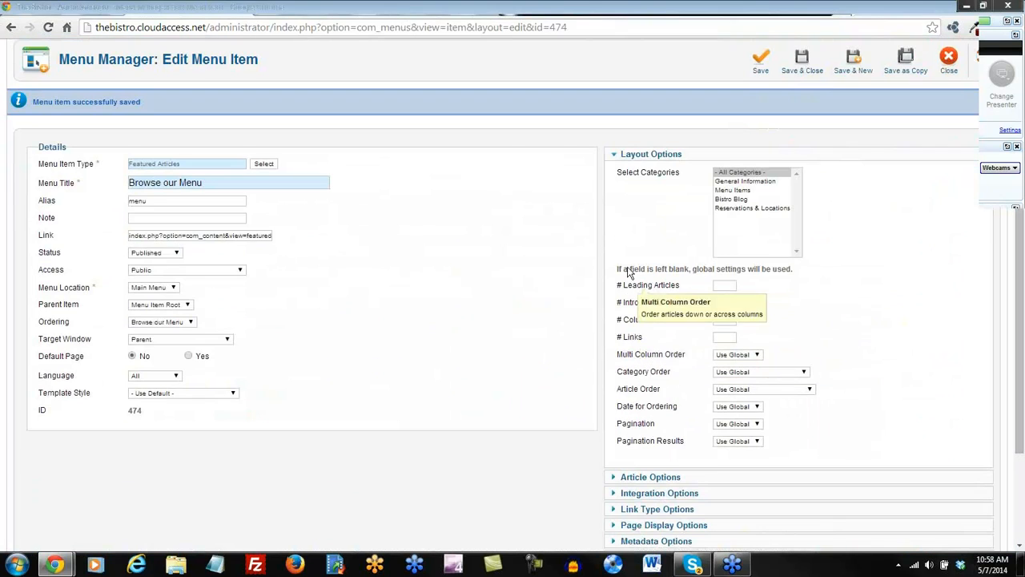
{"action": "scroll", "coordinate": [613, 352], "scroll_direction": "down", "scroll_amount": 2}
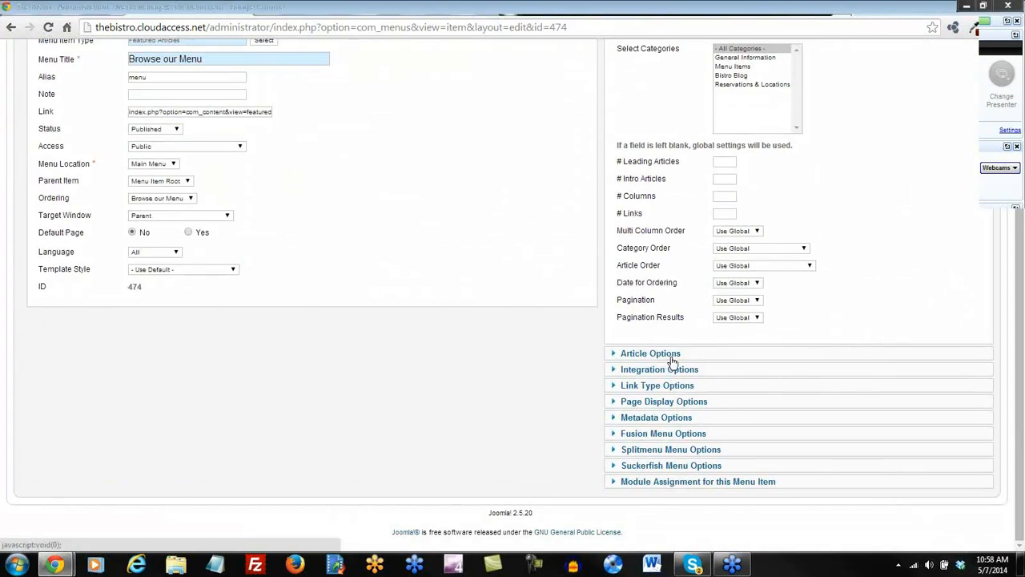
{"action": "scroll", "coordinate": [690, 360], "scroll_direction": "up", "scroll_amount": 2}
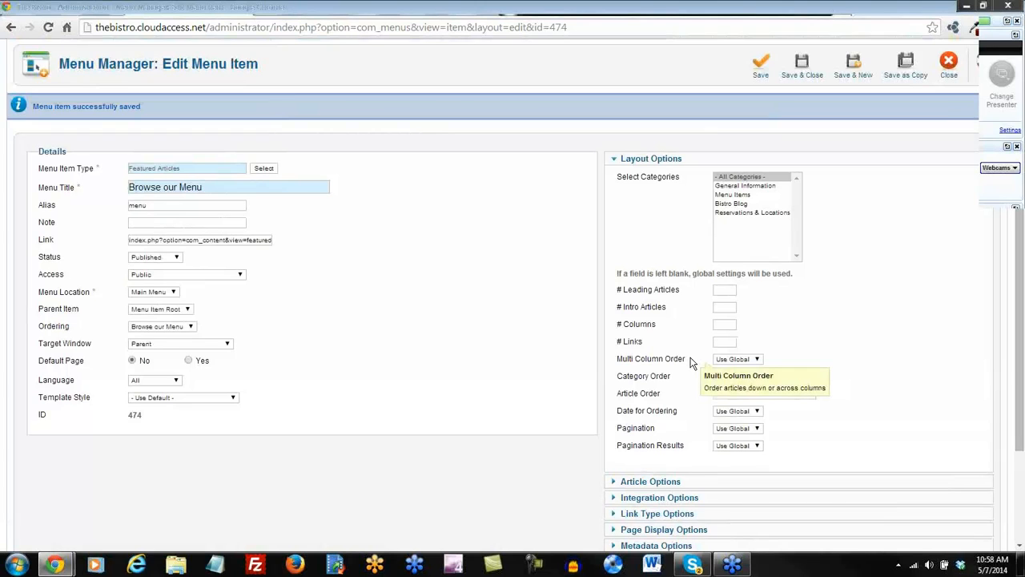
{"action": "scroll", "coordinate": [691, 361], "scroll_direction": "down", "scroll_amount": 2}
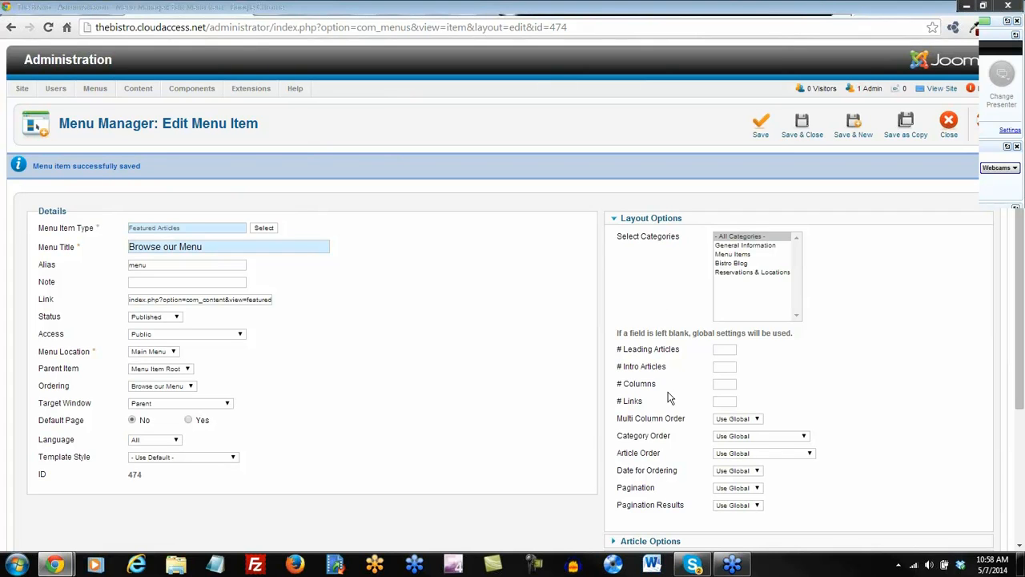
{"action": "mouse_move", "coordinate": [674, 405]}
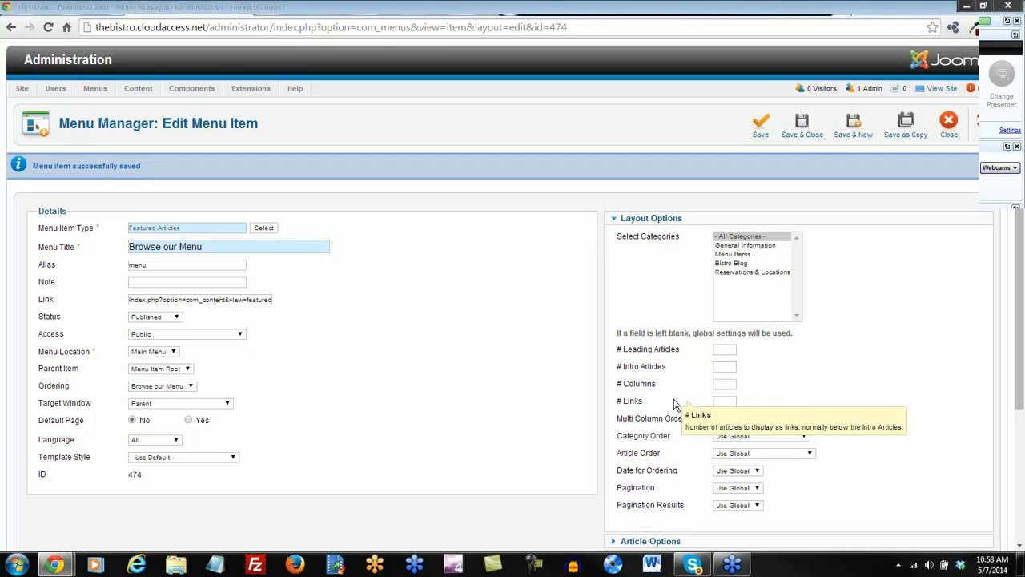
{"action": "left_click", "coordinate": [802, 122]}
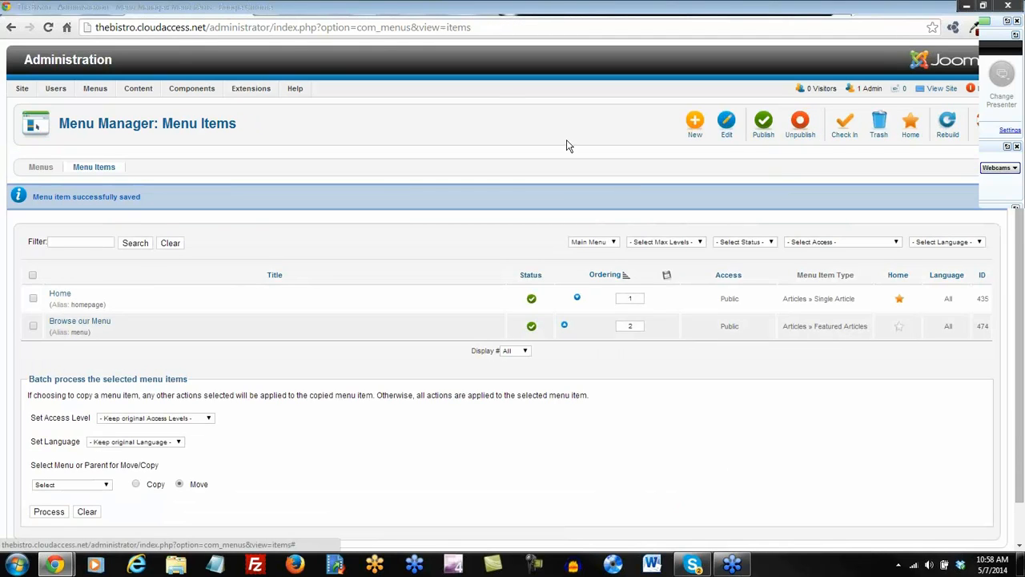
Open the Article Manager's global Options and review the Articles settings.
{"action": "left_click", "coordinate": [146, 106]}
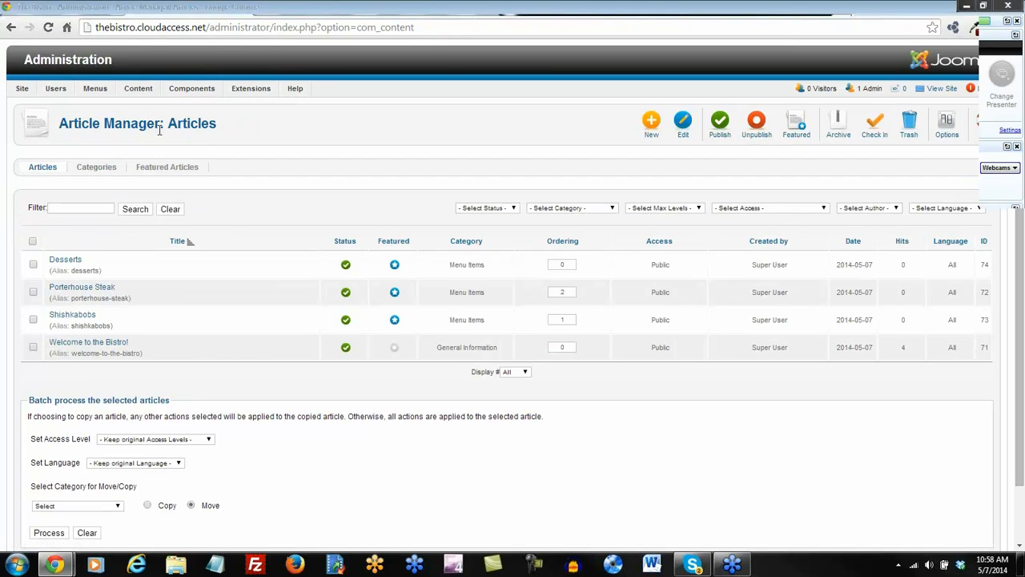
{"action": "left_click", "coordinate": [947, 128]}
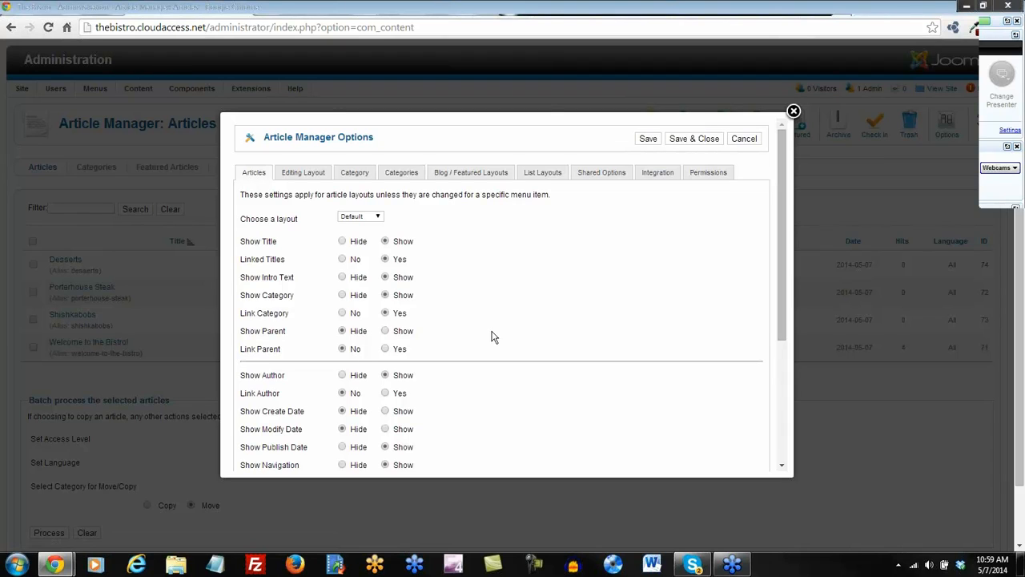
{"action": "scroll", "coordinate": [495, 337], "scroll_direction": "down", "scroll_amount": 1}
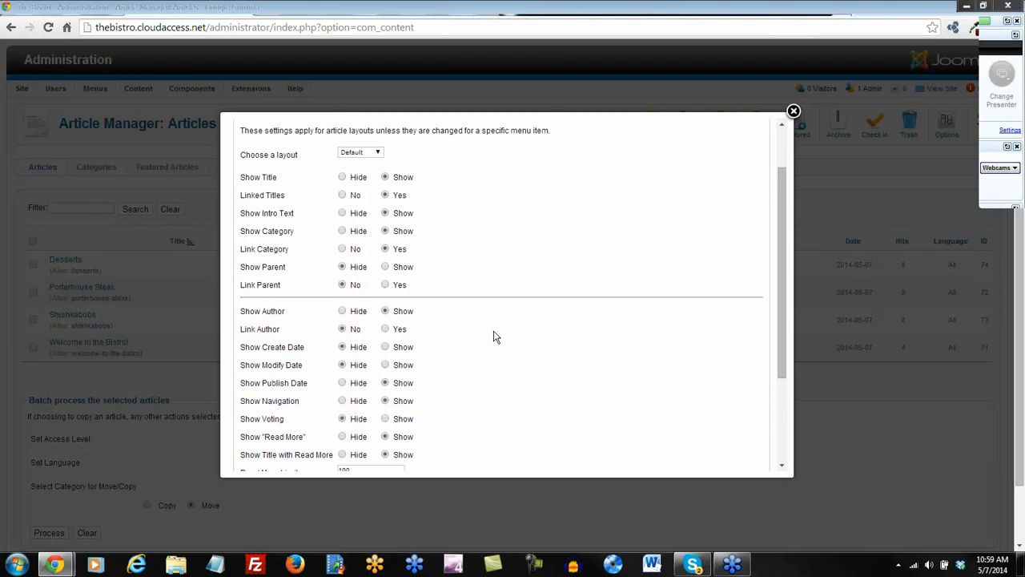
{"action": "mouse_move", "coordinate": [271, 184]}
{"action": "mouse_move", "coordinate": [273, 216]}
{"action": "scroll", "coordinate": [313, 265], "scroll_direction": "down", "scroll_amount": 2}
Hide author, publish date, icons, print icon and email icon, then save the options.
{"action": "left_click", "coordinate": [342, 247]}
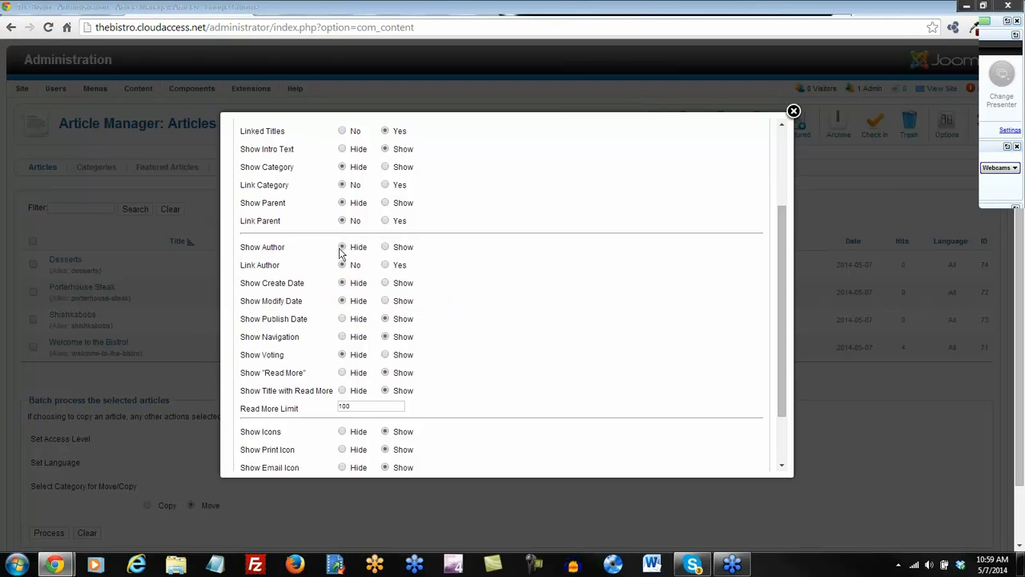
{"action": "scroll", "coordinate": [340, 257], "scroll_direction": "down", "scroll_amount": 2}
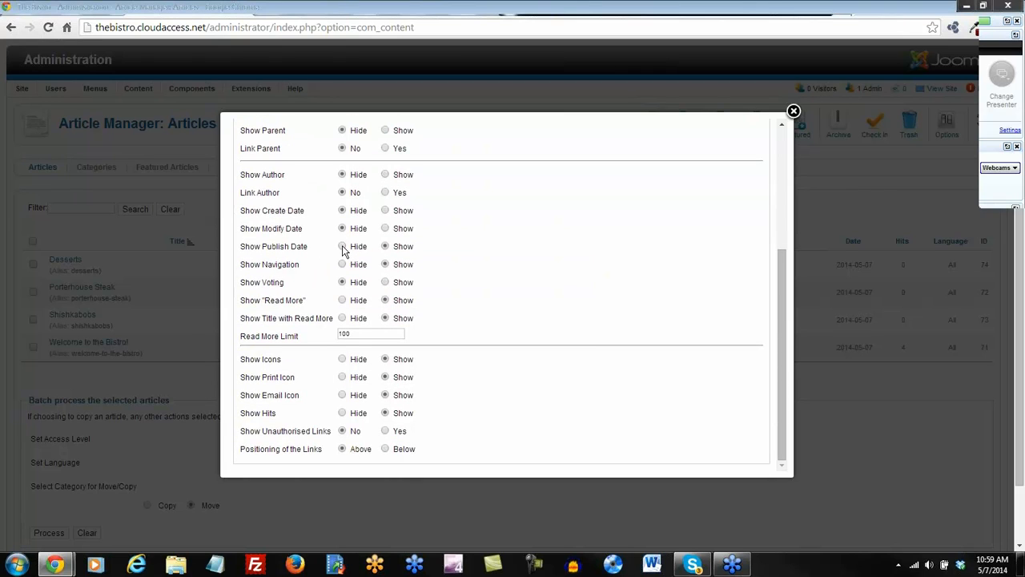
{"action": "left_click", "coordinate": [342, 246]}
{"action": "scroll", "coordinate": [312, 335], "scroll_direction": "down", "scroll_amount": 1}
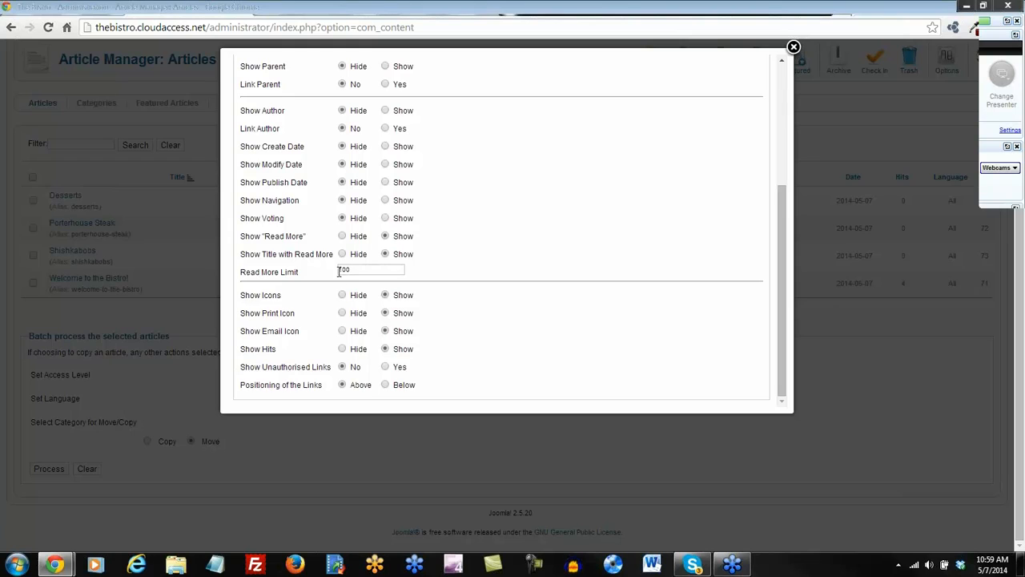
{"action": "left_click", "coordinate": [342, 296]}
{"action": "left_click", "coordinate": [342, 313]}
{"action": "left_click", "coordinate": [342, 331]}
{"action": "scroll", "coordinate": [497, 307], "scroll_direction": "up", "scroll_amount": 5}
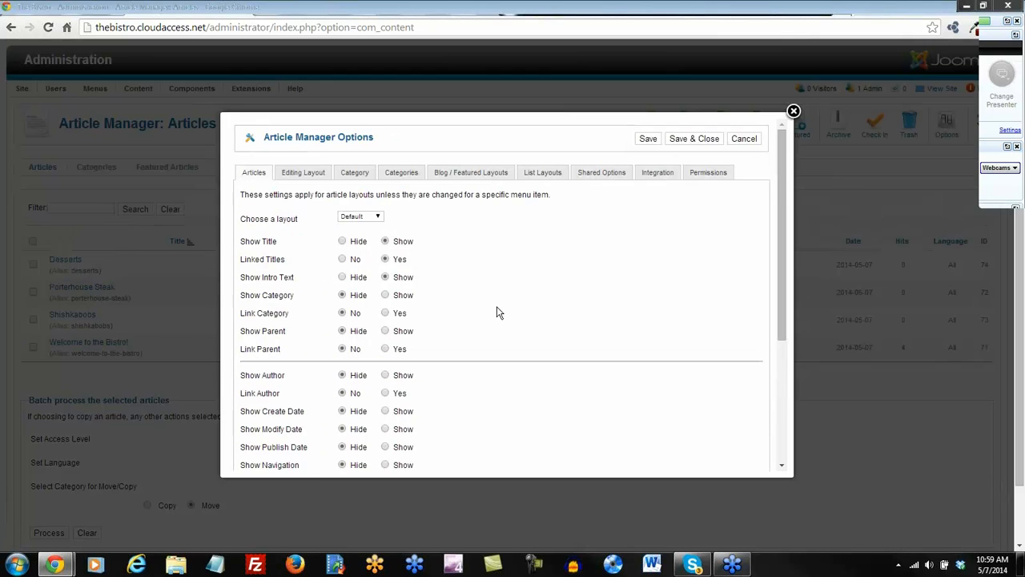
{"action": "left_click", "coordinate": [648, 139]}
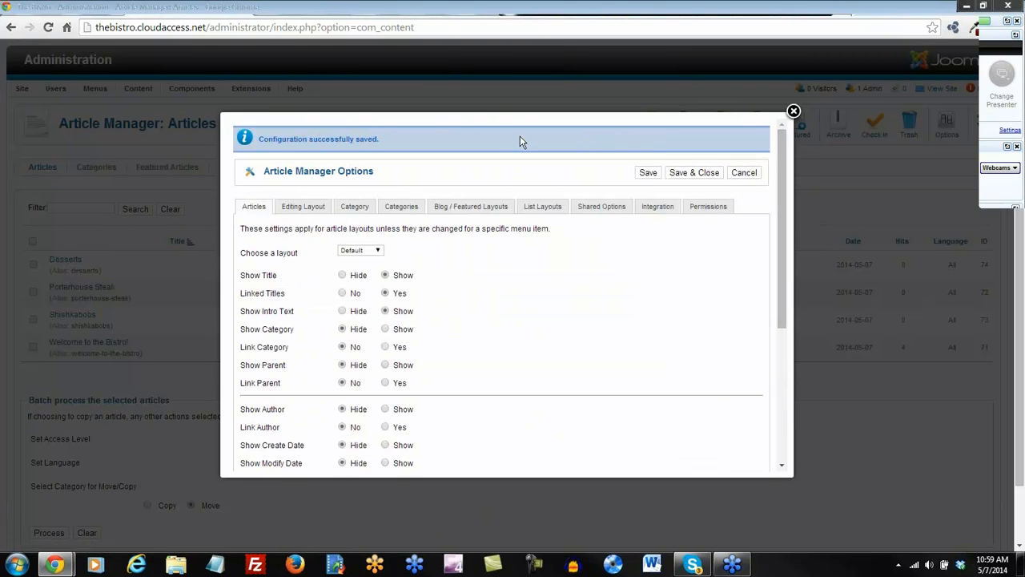
{"action": "left_click", "coordinate": [482, 9]}
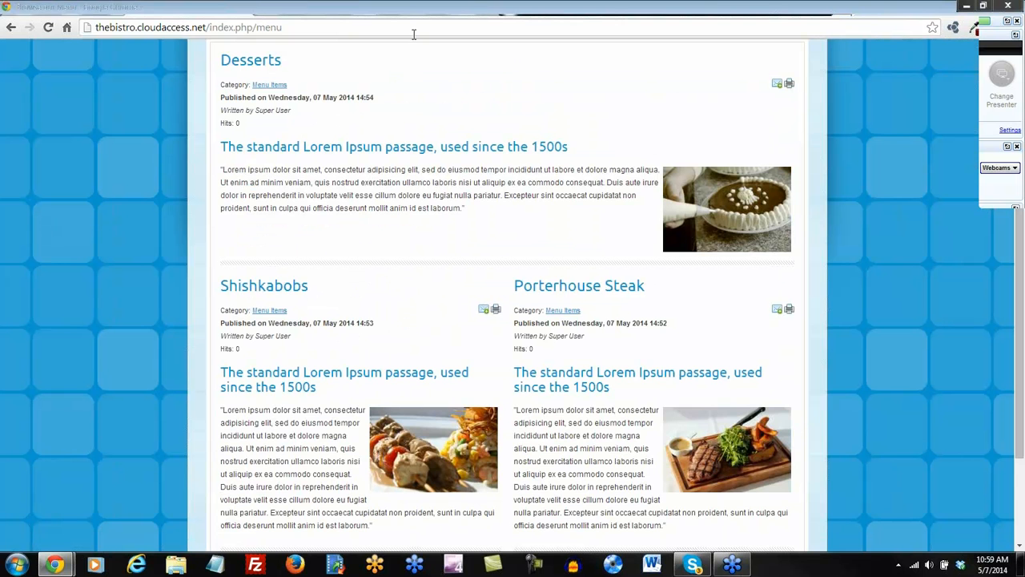
{"action": "left_click", "coordinate": [48, 28]}
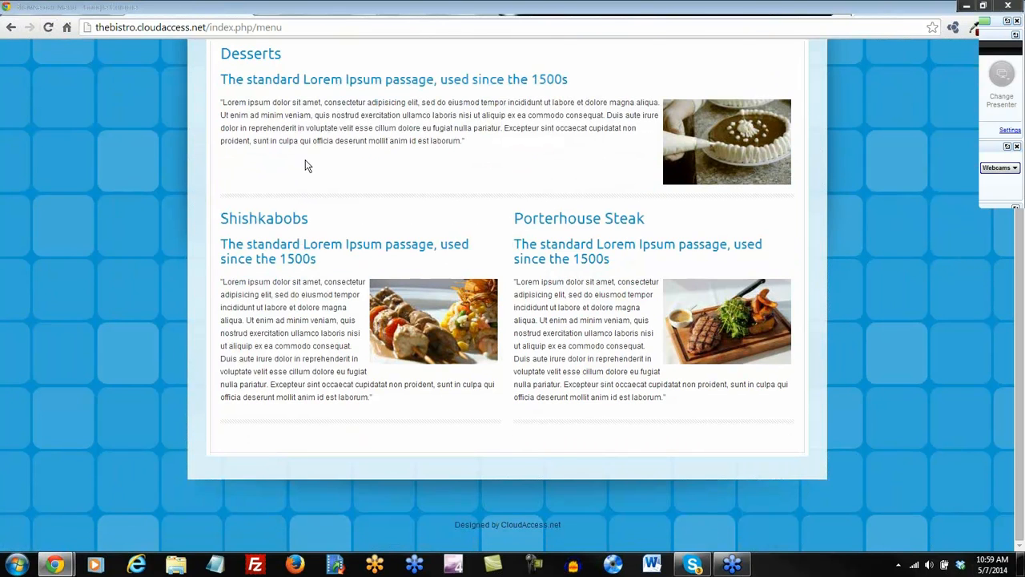
{"action": "scroll", "coordinate": [324, 142], "scroll_direction": "up", "scroll_amount": 1}
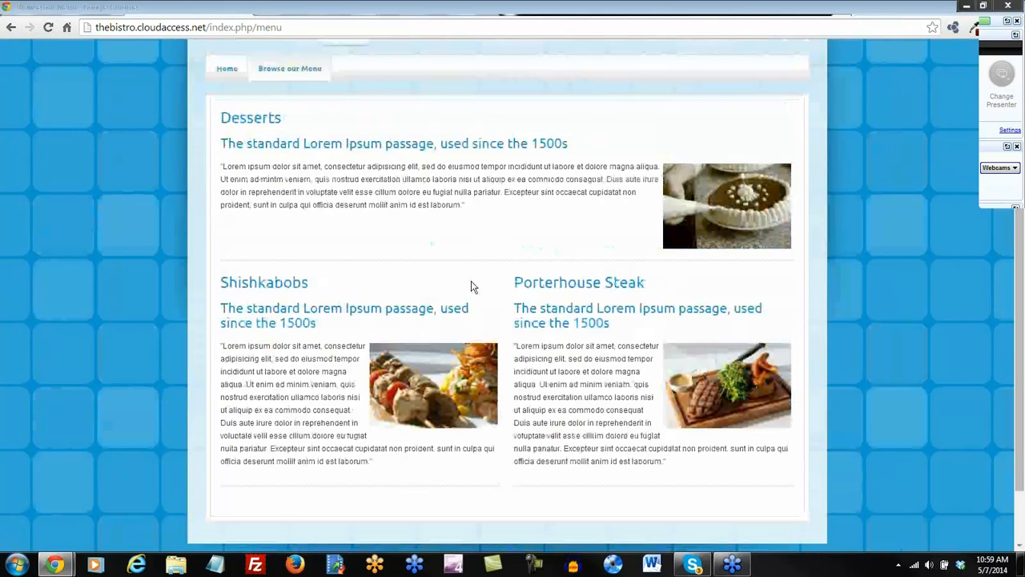
{"action": "left_click", "coordinate": [413, 10]}
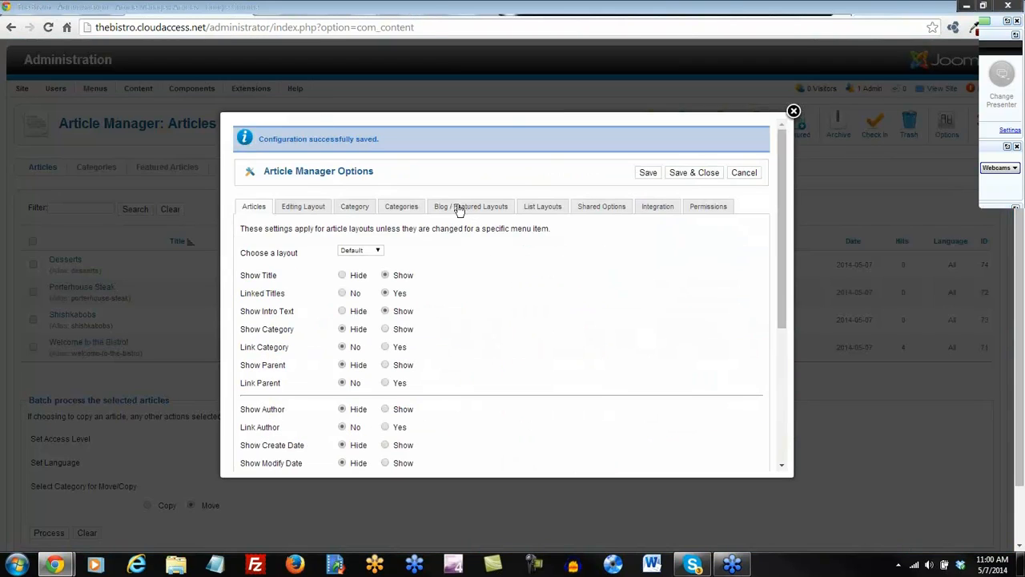
Enter 0 Leading Articles, 3 Intro Articles, 3 Columns and 0 Links in Blog / Featured Layouts.
{"action": "left_click", "coordinate": [483, 212]}
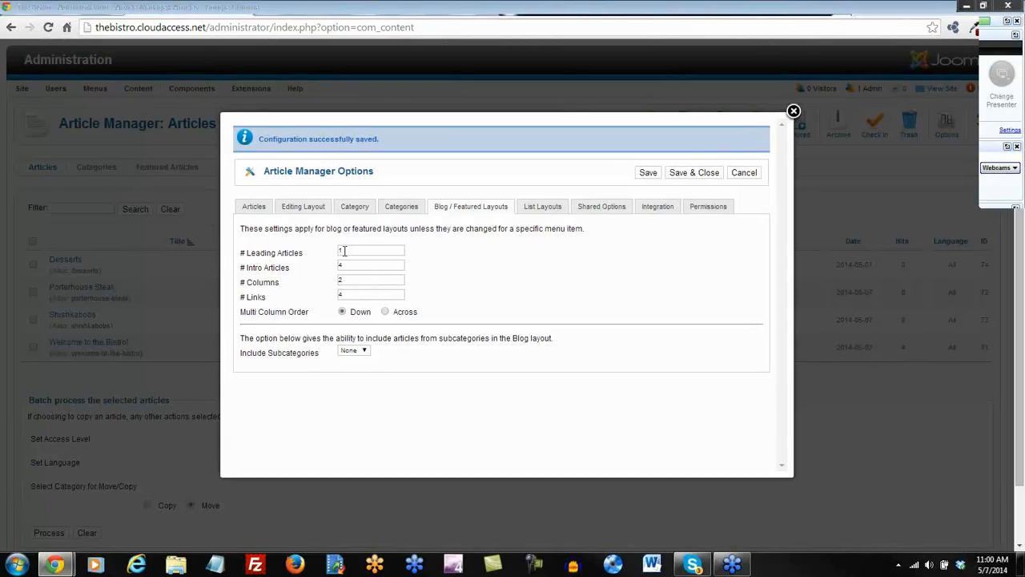
{"action": "left_click_drag", "start_coordinate": [344, 251], "coordinate": [330, 253]}
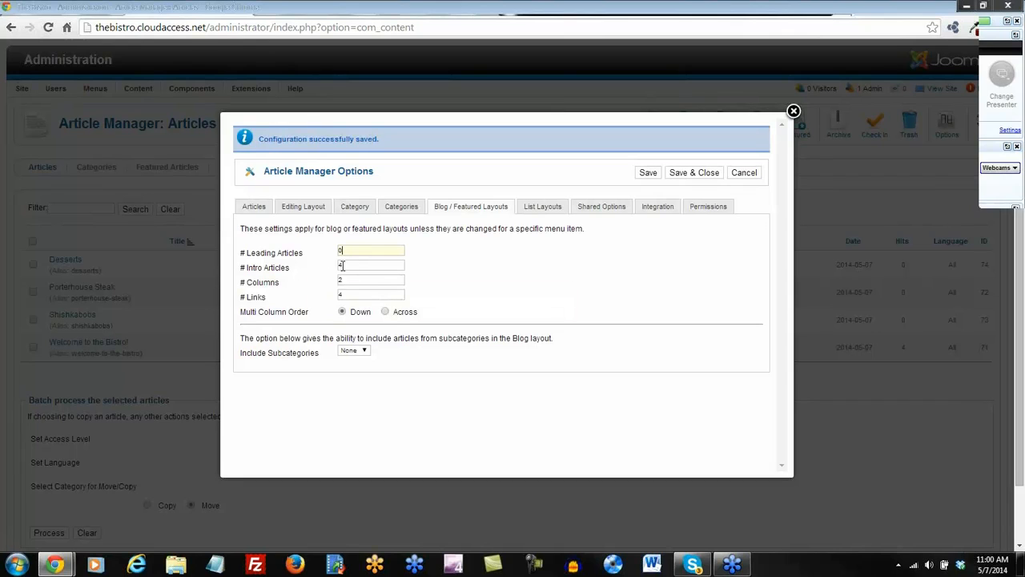
{"action": "key", "text": "BackSpace"}
{"action": "type", "text": "3"}
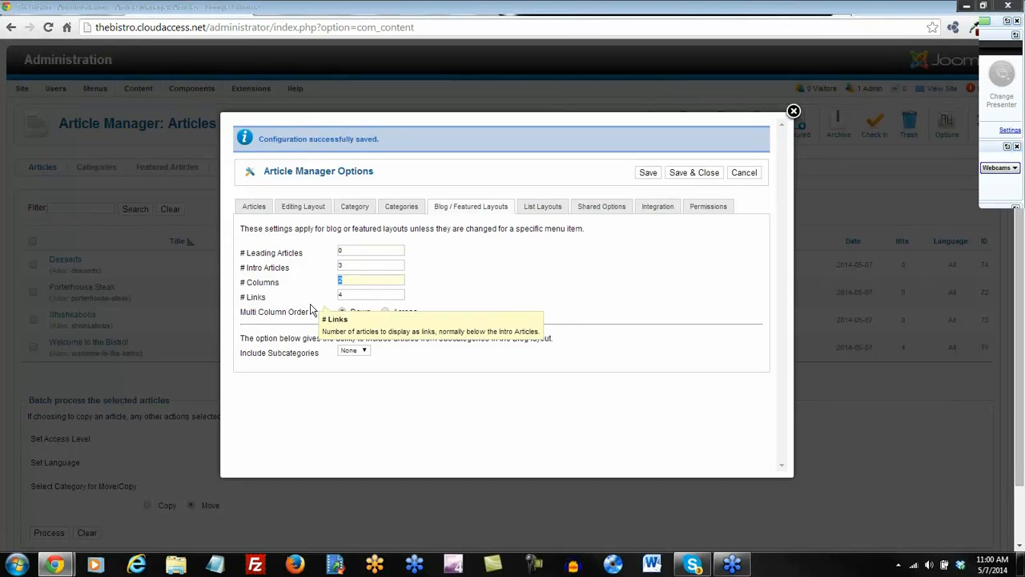
{"action": "key", "text": "BackSpace"}
{"action": "type", "text": "3"}
{"action": "key", "text": "Tab"}
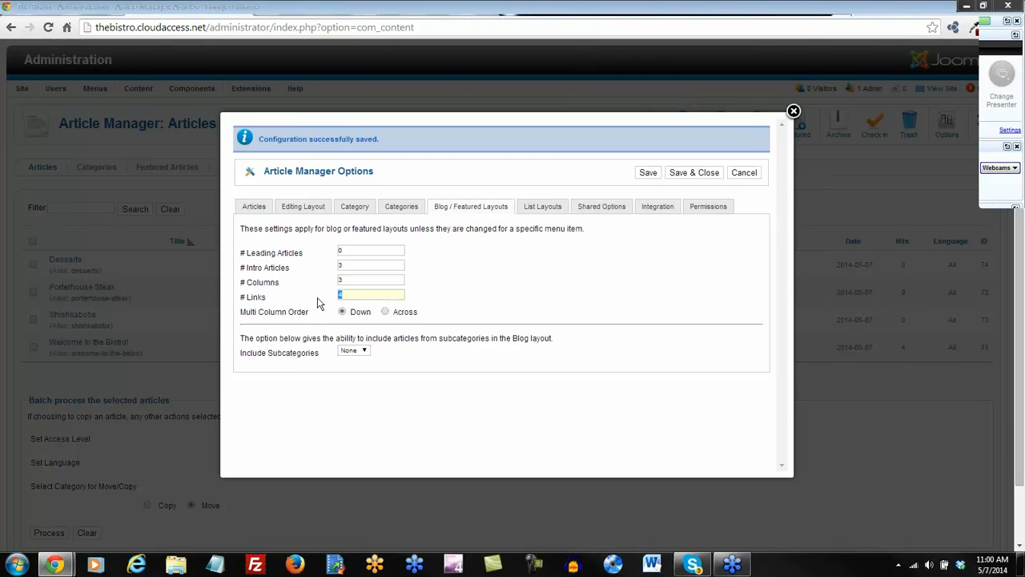
{"action": "type", "text": "0"}
Save the layout counts, confirm the menu page shows three columns, then Save & Close the options.
{"action": "left_click", "coordinate": [648, 174]}
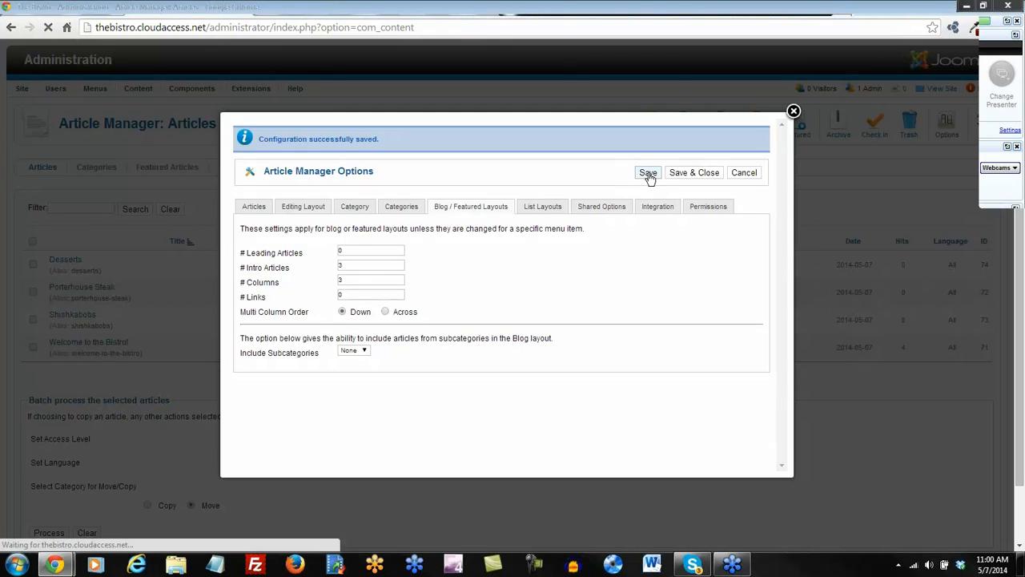
{"action": "left_click", "coordinate": [497, 8]}
{"action": "left_click", "coordinate": [48, 29]}
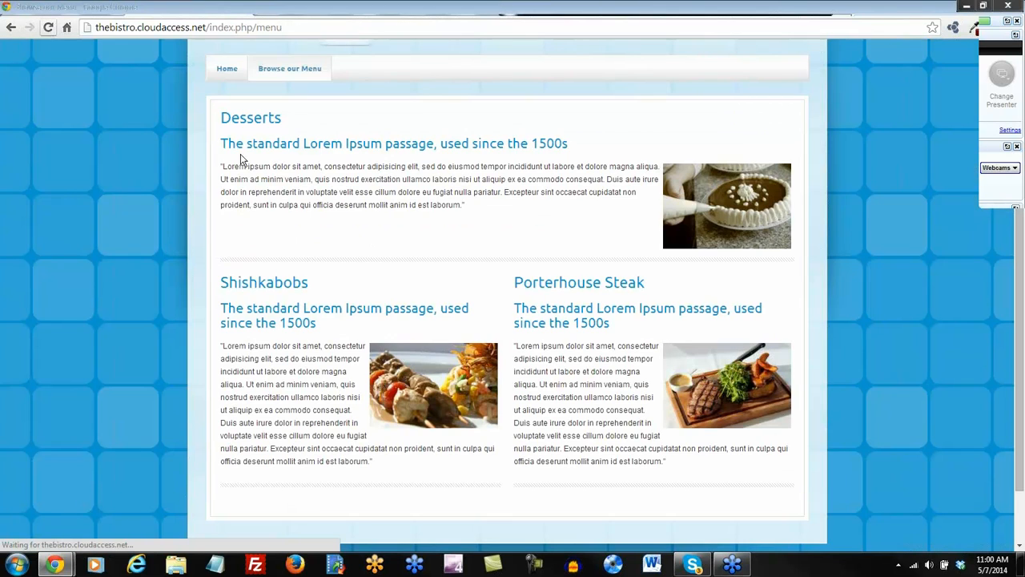
{"action": "scroll", "coordinate": [423, 373], "scroll_direction": "up", "scroll_amount": 2}
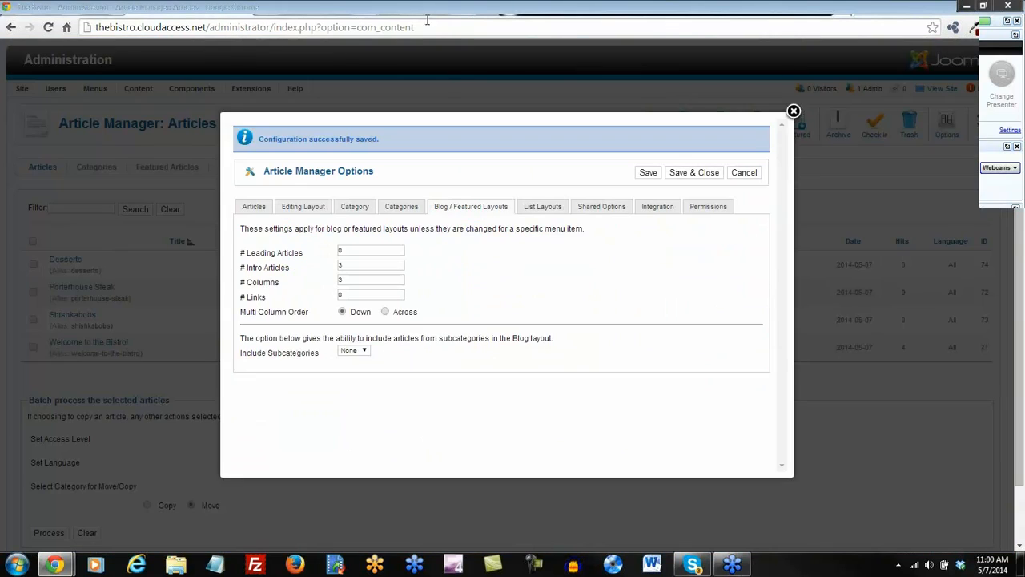
{"action": "left_click", "coordinate": [415, 11]}
{"action": "left_click", "coordinate": [695, 172]}
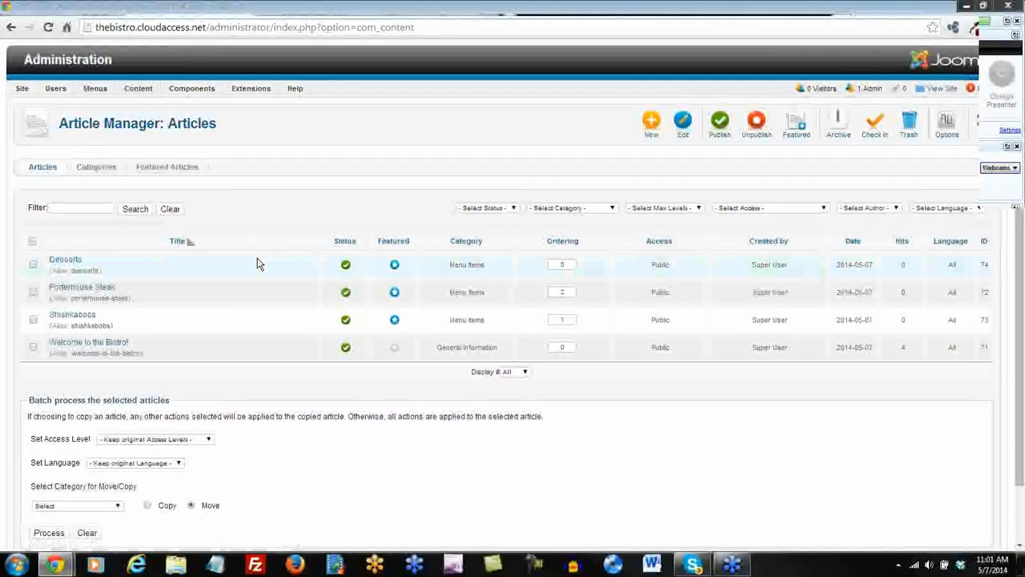
Start a new article in Reservations & Locations and paste in the Lorem Ipsum text as plain text.
{"action": "left_click", "coordinate": [651, 126]}
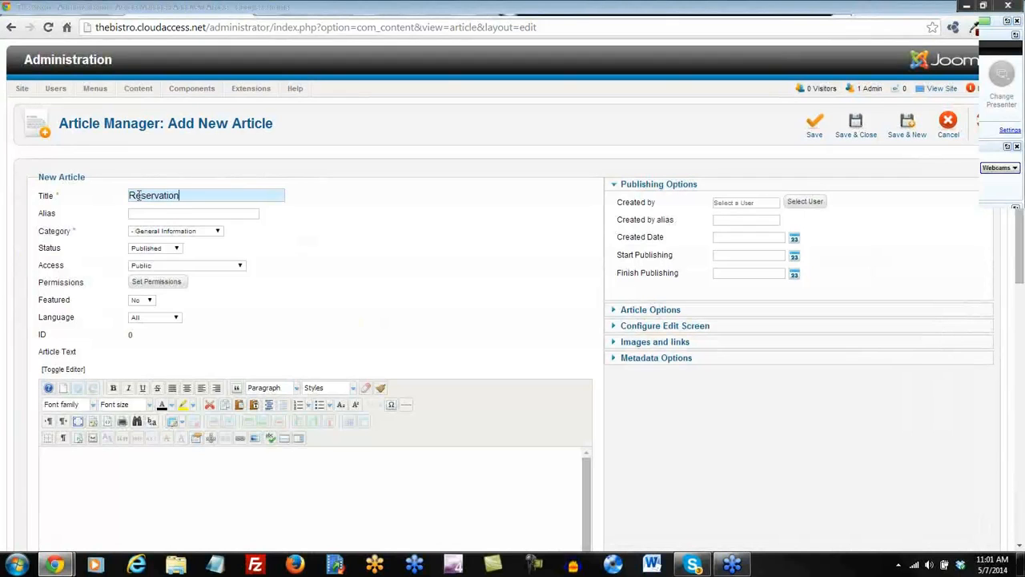
{"action": "scroll", "coordinate": [276, 251], "scroll_direction": "down", "scroll_amount": 1}
{"action": "left_click", "coordinate": [215, 167]}
{"action": "left_click", "coordinate": [192, 202]}
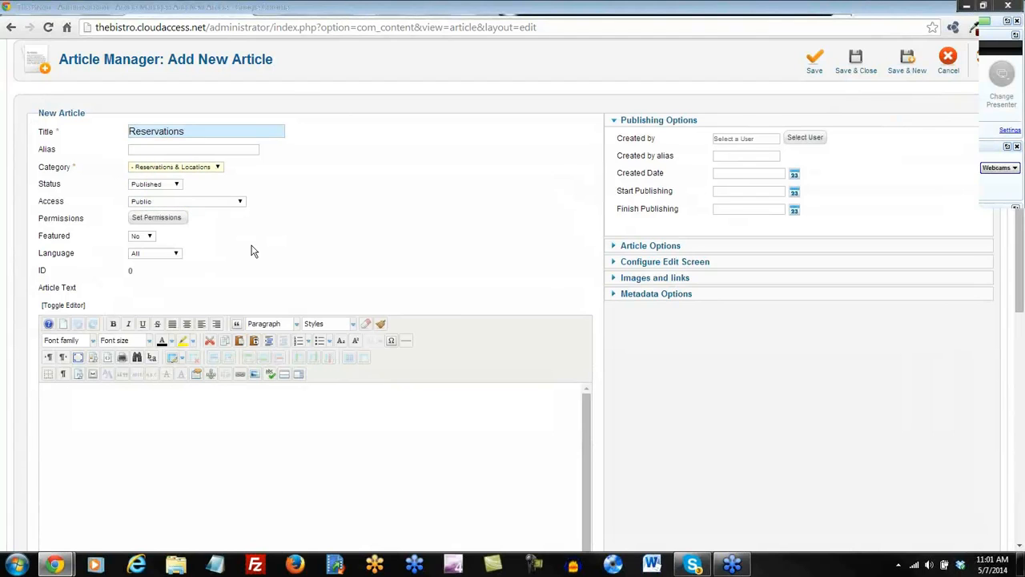
{"action": "scroll", "coordinate": [256, 255], "scroll_direction": "down", "scroll_amount": 1}
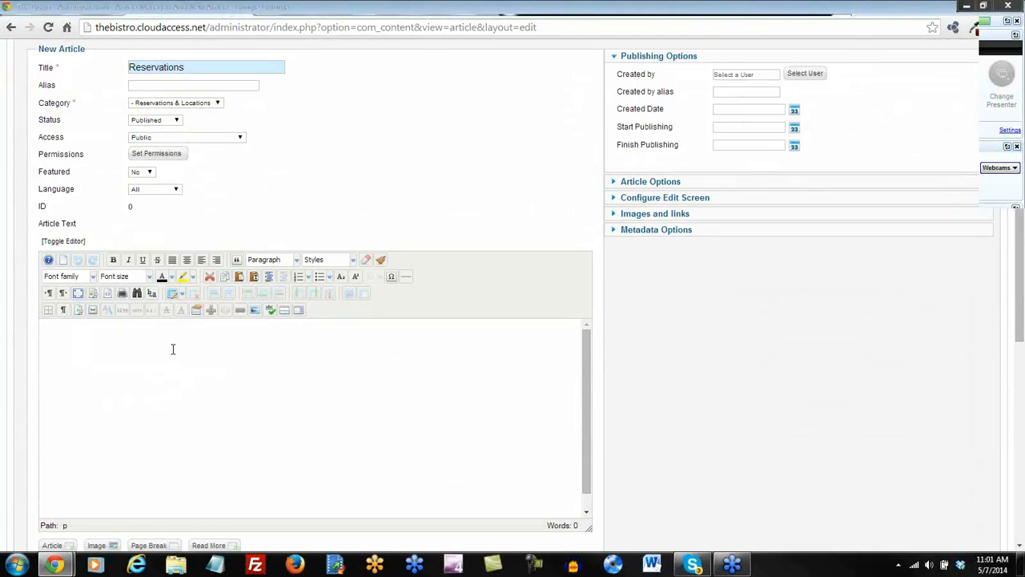
{"action": "left_click", "coordinate": [254, 276]}
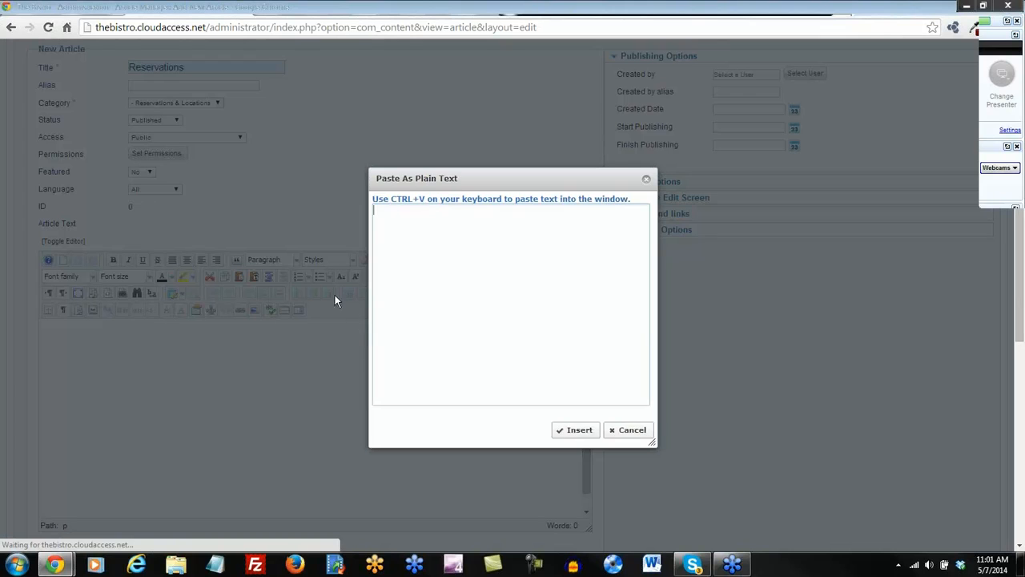
{"action": "type", "text": "The standard Lorem Ipsum passage, used since the 1500s  \"Lorem ipsum dolor sit amet, consectetur adipisicing elit, sed do eiusmod tempor incididunt ut labore et dolore magna aliqua. Ut enim ad minim veniam, quis nostrud exercitation ullamco laboris nisi ut aliquip ex ea commodo consequat. Duis aute irure dolor in reprehenderit in voluptate velit esse cillum dolore eu fugiat nulla pariatur. Excepteur sint occaecat cupidatat non proident, sunt in culpa qui officia deserunt mollit anim id est laborum.\""}
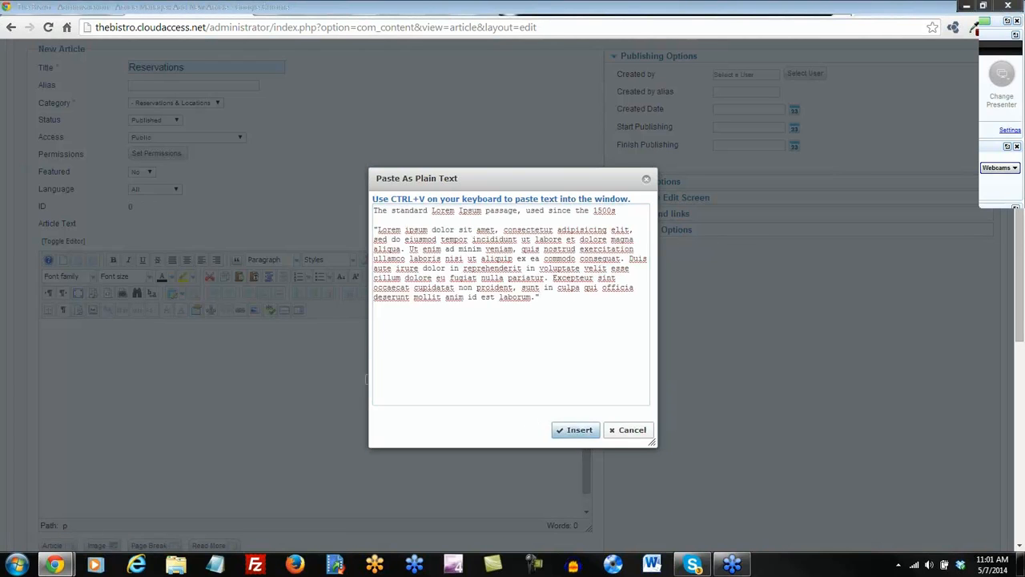
{"action": "left_click", "coordinate": [575, 431]}
Format the first line as Heading 2 and open the image inserter at the paragraph start.
{"action": "left_click_drag", "start_coordinate": [261, 331], "coordinate": [34, 329]}
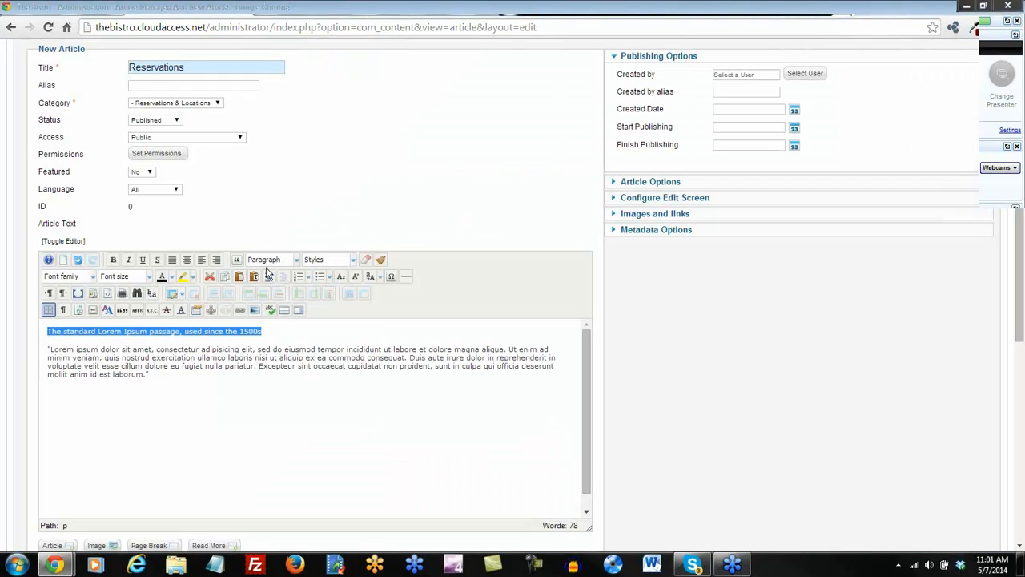
{"action": "left_click", "coordinate": [297, 262]}
{"action": "scroll", "coordinate": [293, 270], "scroll_direction": "down", "scroll_amount": 2}
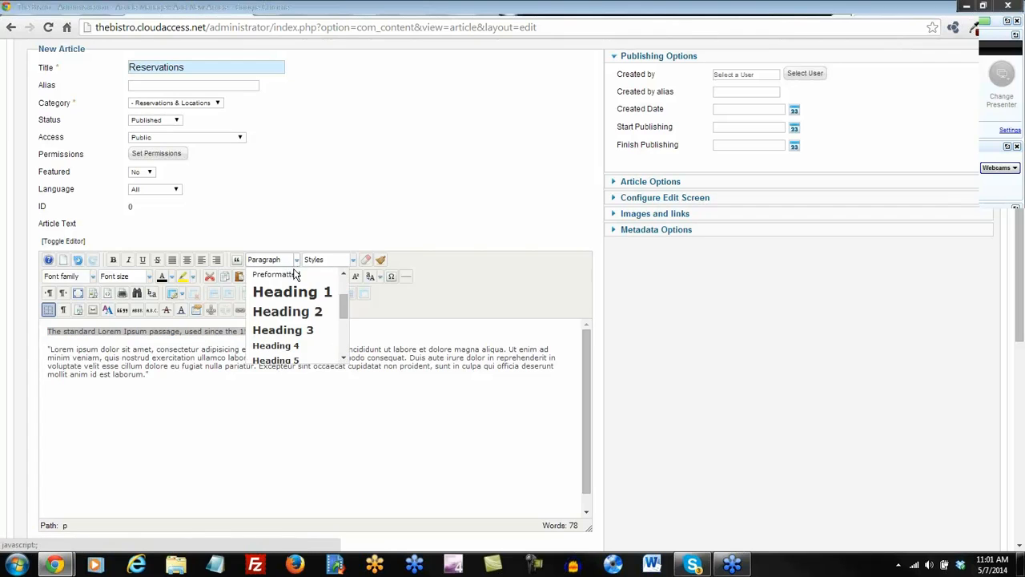
{"action": "left_click", "coordinate": [287, 309]}
{"action": "left_click", "coordinate": [47, 355]}
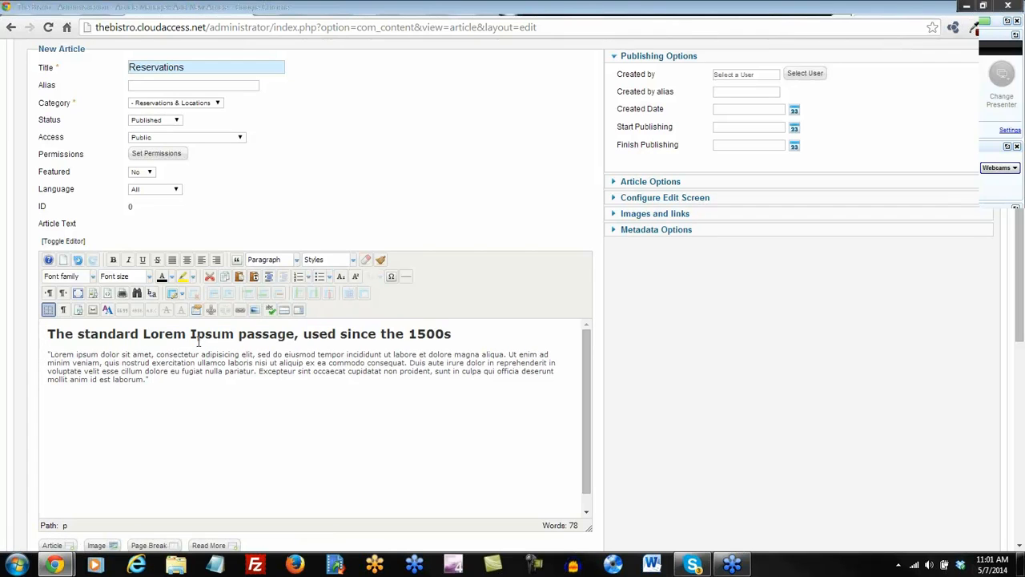
{"action": "left_click", "coordinate": [254, 310]}
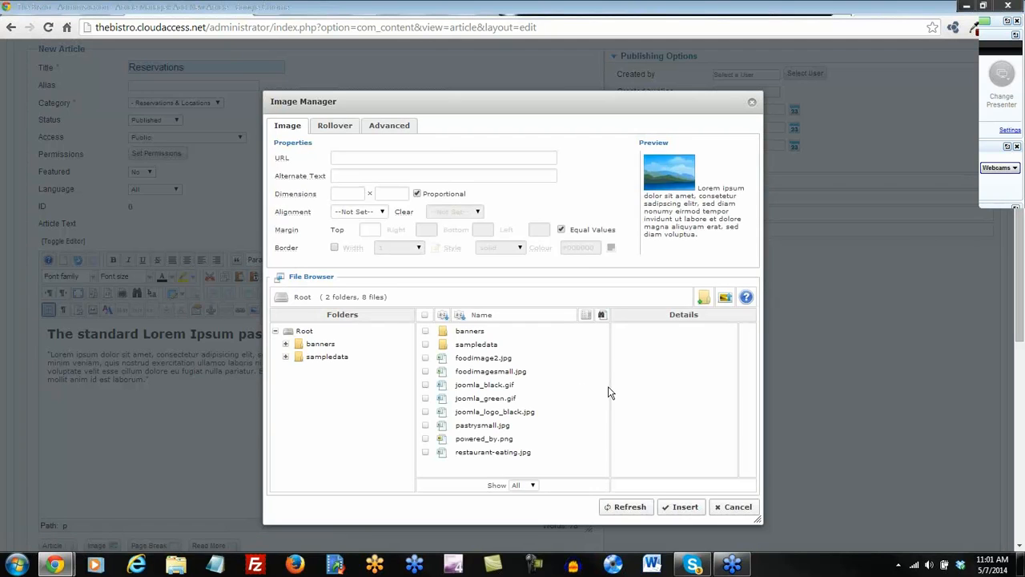
Upload reserved.jpg from the computer into the Image Manager.
{"action": "left_click", "coordinate": [726, 298]}
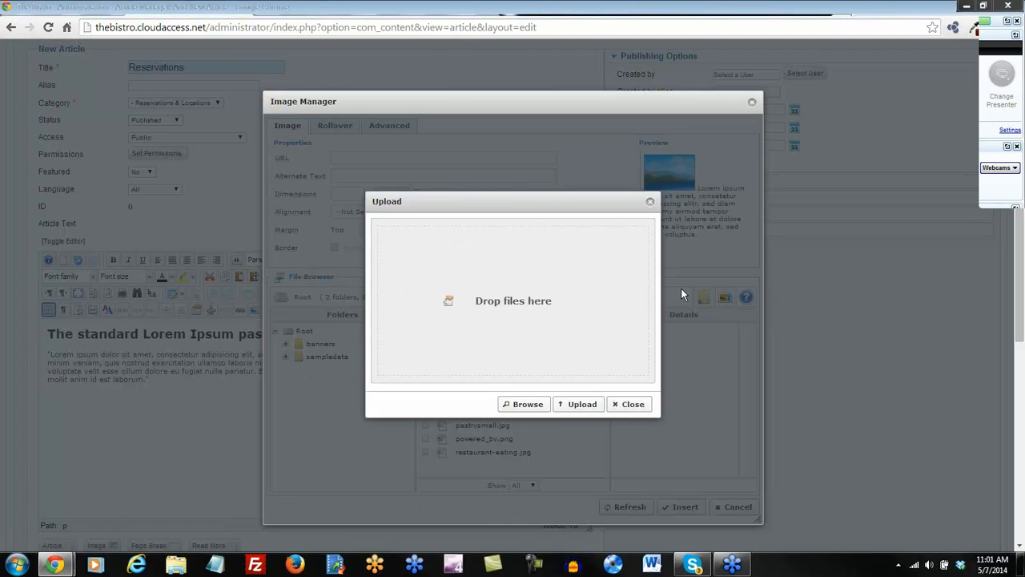
{"action": "left_click", "coordinate": [527, 405]}
{"action": "left_click_drag", "start_coordinate": [392, 221], "coordinate": [388, 375]}
{"action": "left_click", "coordinate": [157, 337]}
{"action": "double_click", "coordinate": [157, 336]}
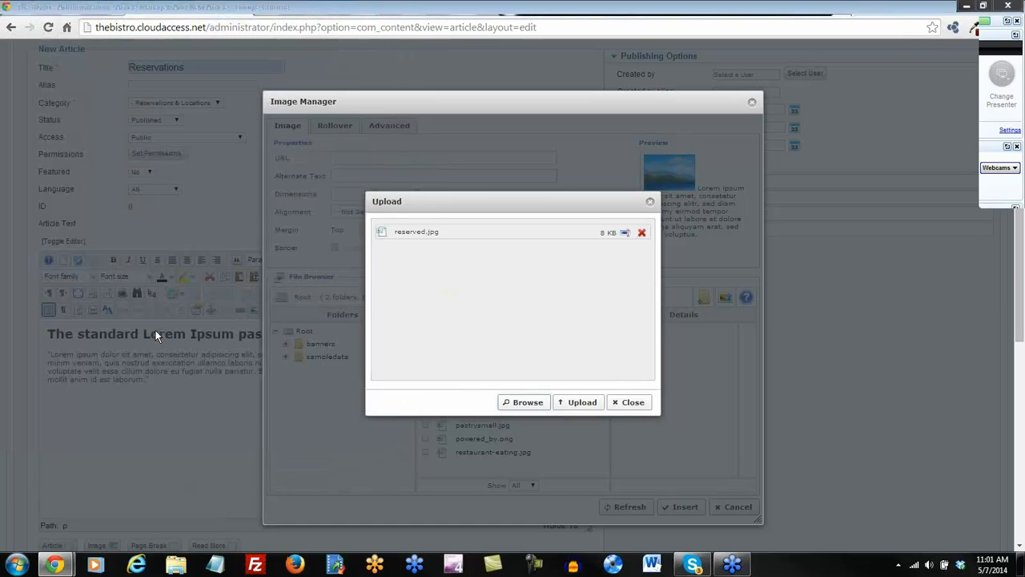
{"action": "left_click", "coordinate": [573, 405]}
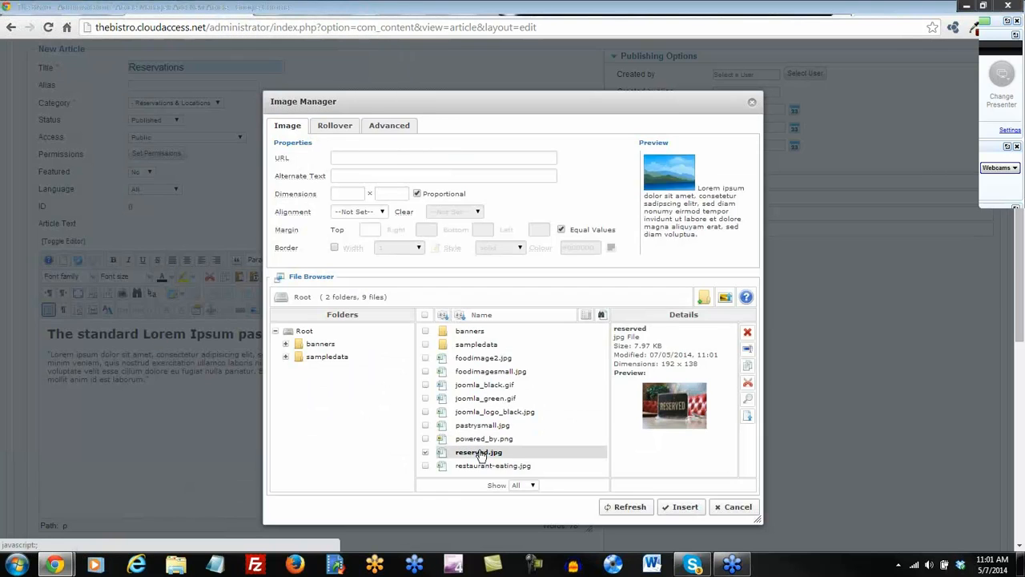
Insert reserved.jpg into the article aligned left with a top margin of 5.
{"action": "left_click", "coordinate": [465, 451]}
{"action": "left_click", "coordinate": [382, 210]}
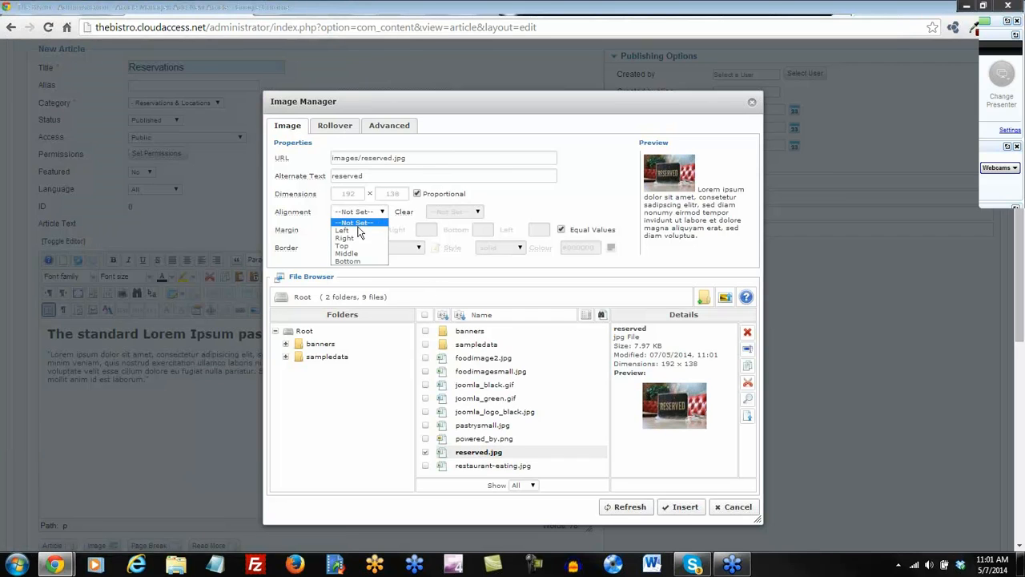
{"action": "left_click", "coordinate": [356, 232]}
{"action": "type", "text": "5"}
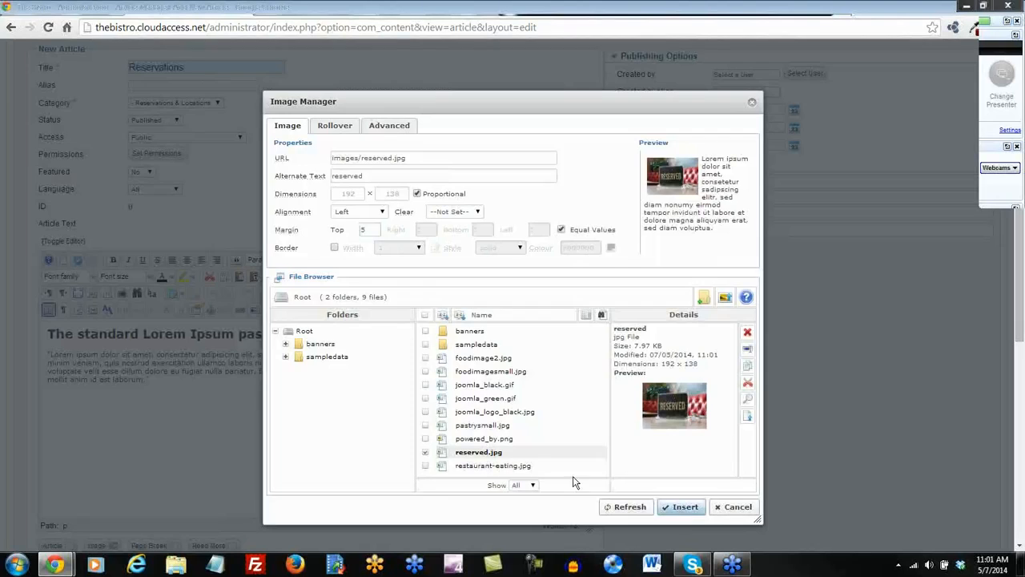
{"action": "left_click", "coordinate": [682, 507]}
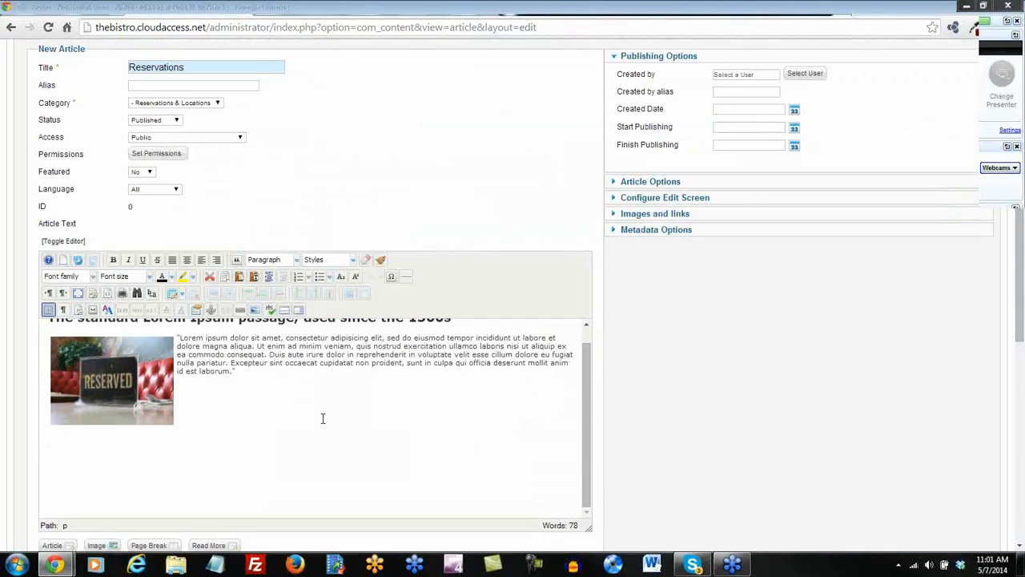
{"action": "scroll", "coordinate": [323, 419], "scroll_direction": "up", "scroll_amount": 1}
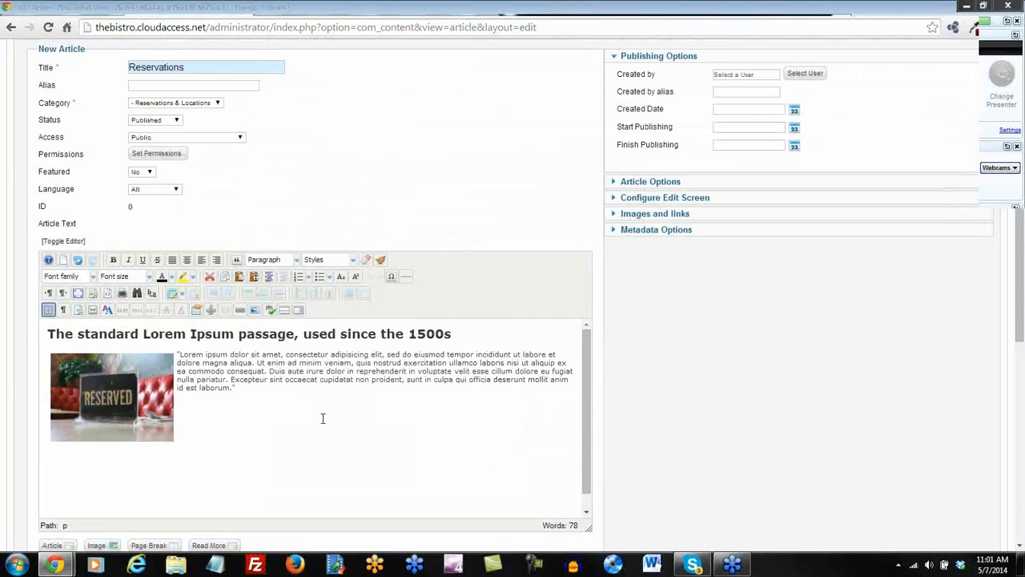
{"action": "left_click_drag", "start_coordinate": [369, 354], "coordinate": [288, 354]}
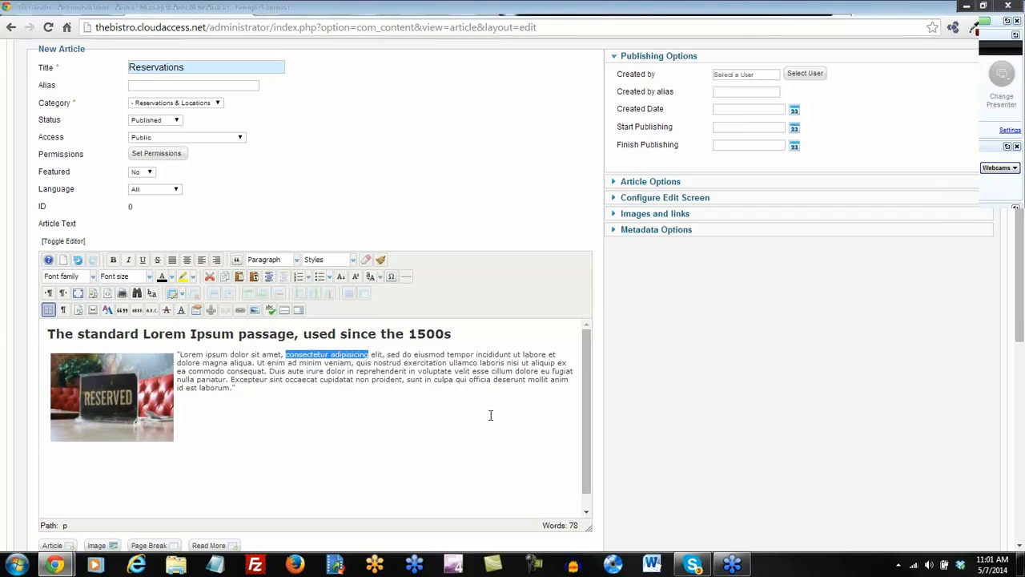
Link 'consectetur adipisicing' to the Porterhouse Steak article, opening in a new window.
{"action": "left_click", "coordinate": [239, 312]}
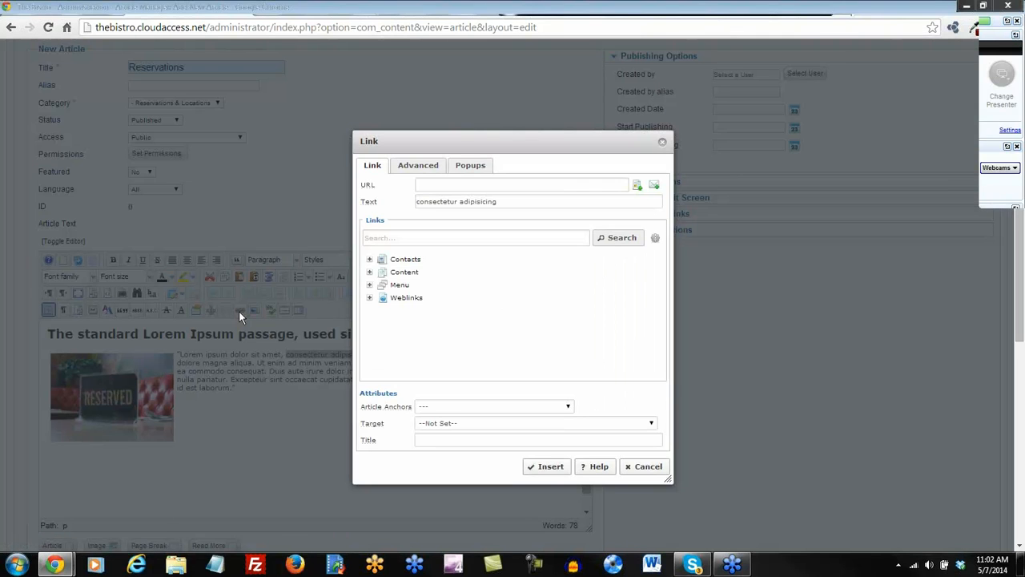
{"action": "left_click", "coordinate": [373, 236]}
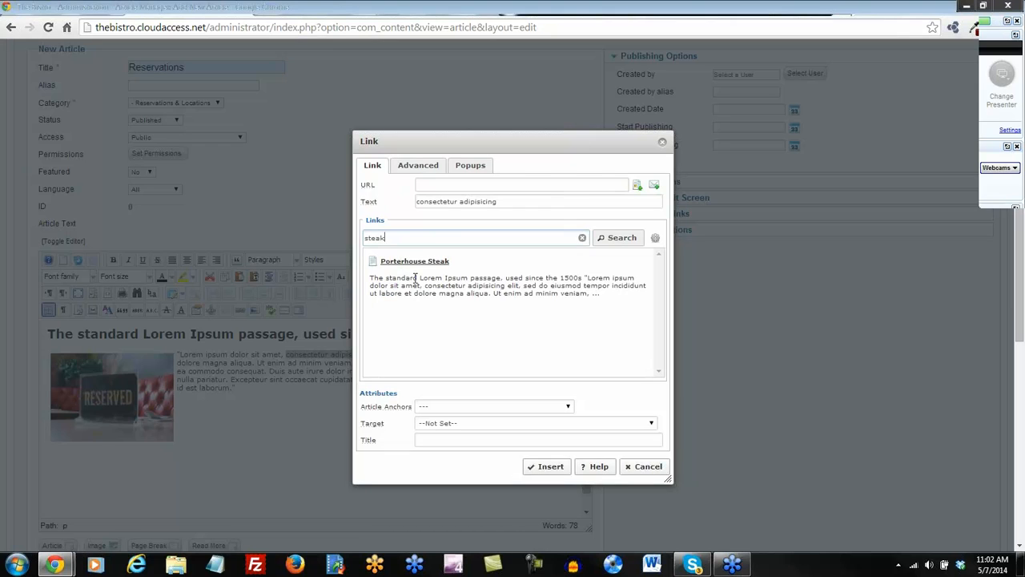
{"action": "left_click", "coordinate": [422, 264]}
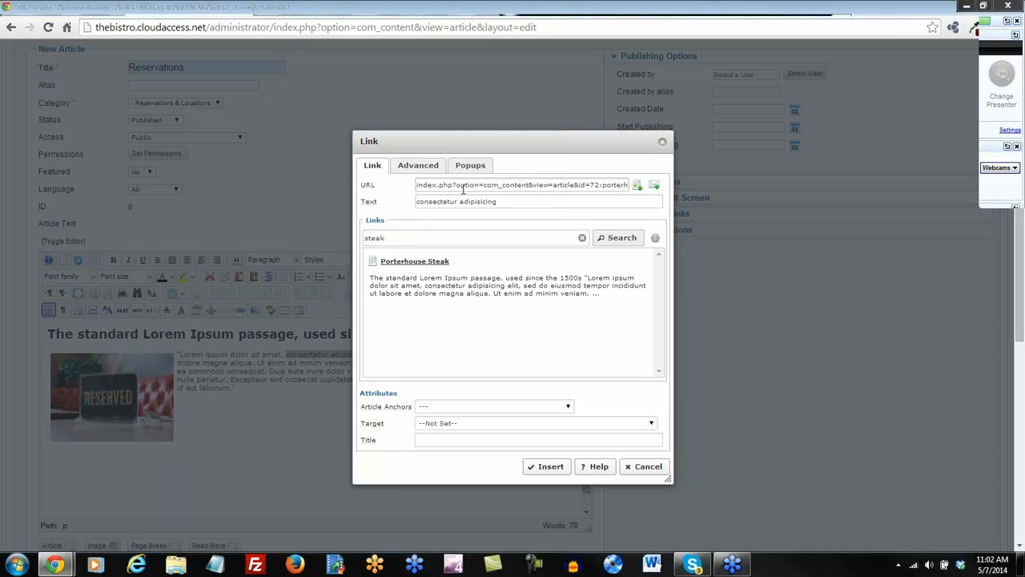
{"action": "left_click", "coordinate": [583, 237]}
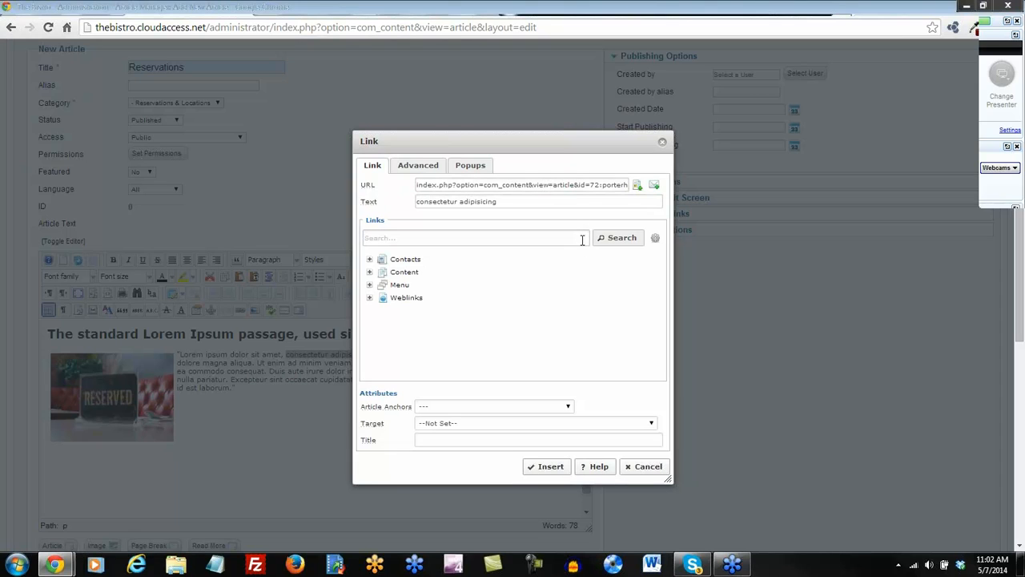
{"action": "left_click", "coordinate": [370, 273]}
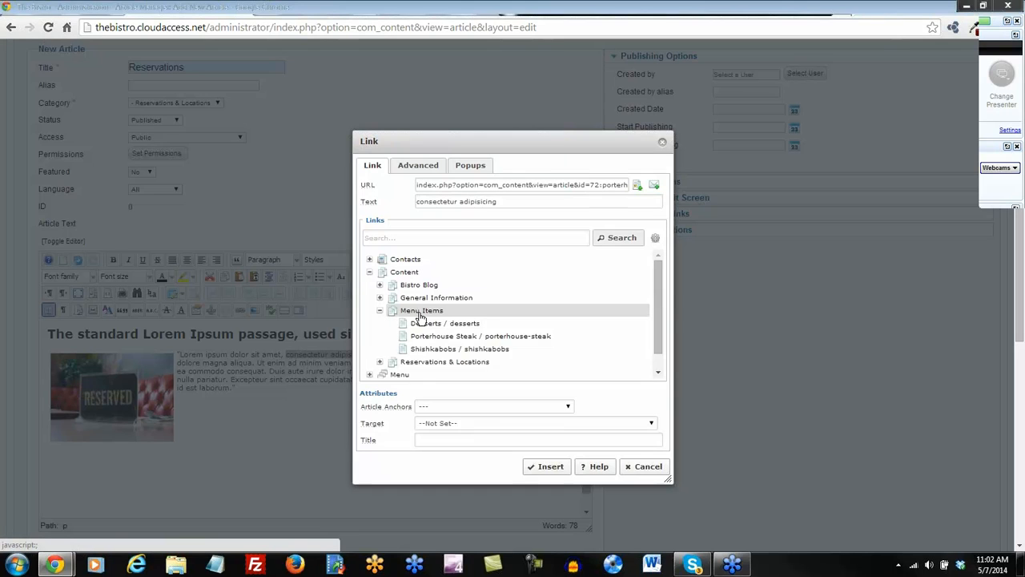
{"action": "scroll", "coordinate": [433, 321], "scroll_direction": "down", "scroll_amount": 1}
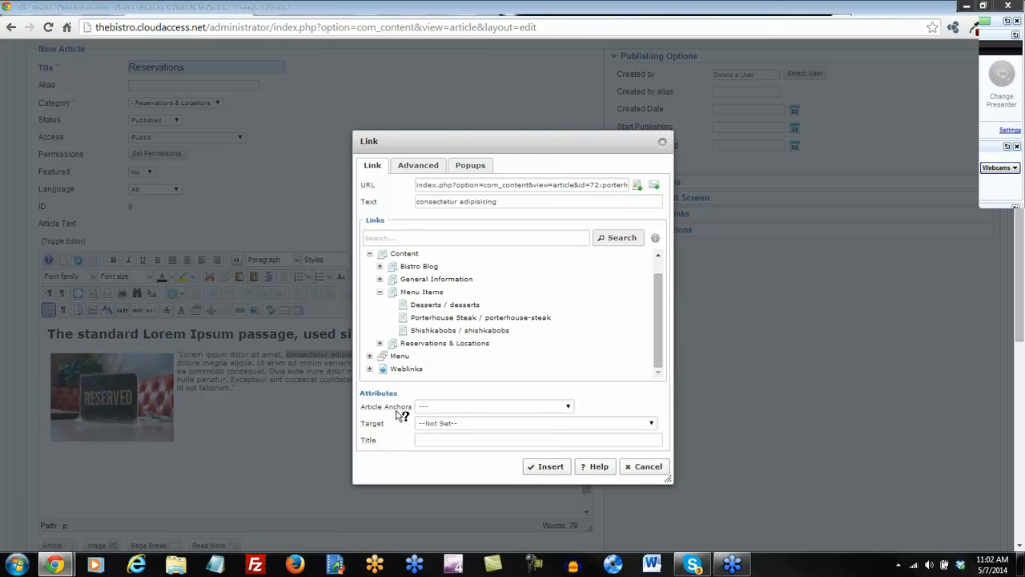
{"action": "left_click", "coordinate": [438, 427]}
{"action": "left_click", "coordinate": [449, 449]}
{"action": "left_click", "coordinate": [545, 468]}
Save and close the Reservations article.
{"action": "left_click", "coordinate": [370, 400]}
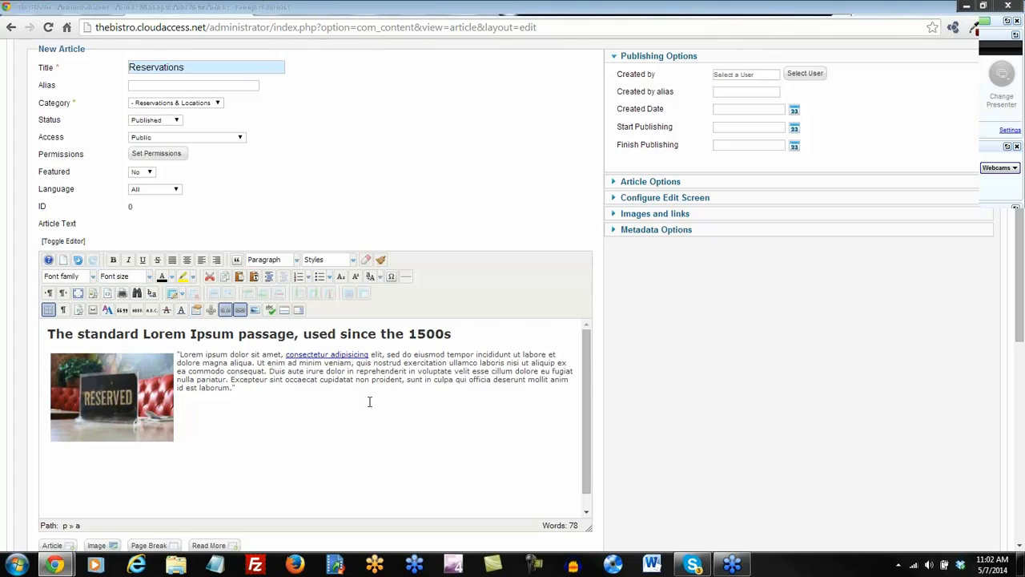
{"action": "scroll", "coordinate": [369, 401], "scroll_direction": "up", "scroll_amount": 2}
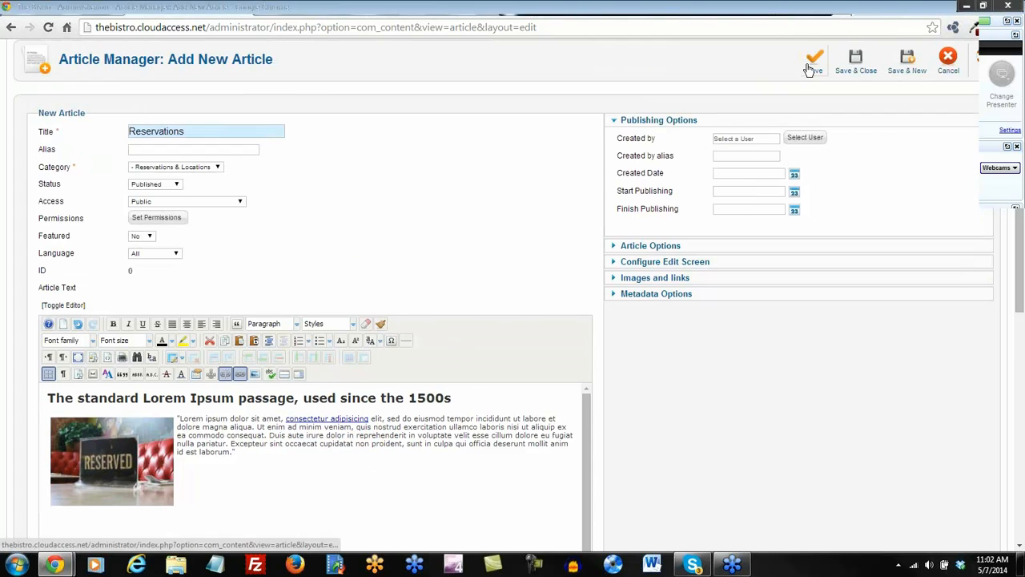
{"action": "left_click", "coordinate": [854, 64]}
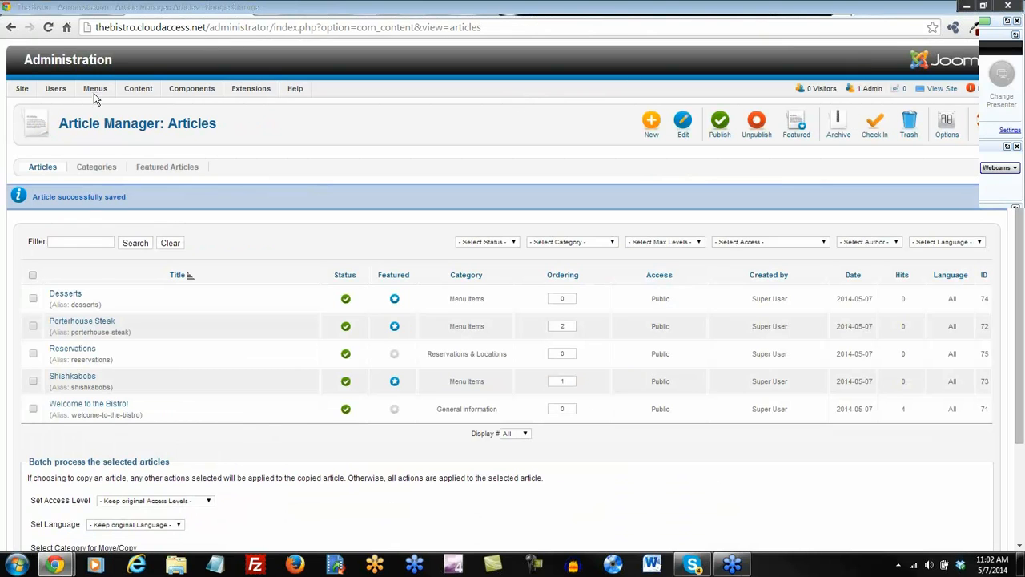
Create a Single Article Main Menu item titled Reservations, linked to the Reservations article, and save it.
{"action": "mouse_move", "coordinate": [93, 93]}
{"action": "mouse_move", "coordinate": [100, 124]}
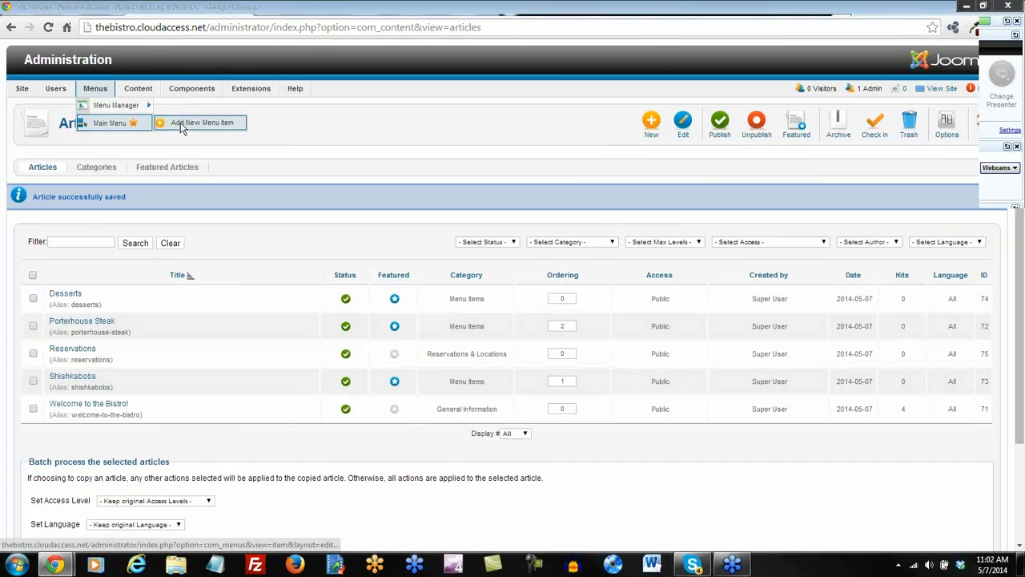
{"action": "left_click", "coordinate": [201, 125]}
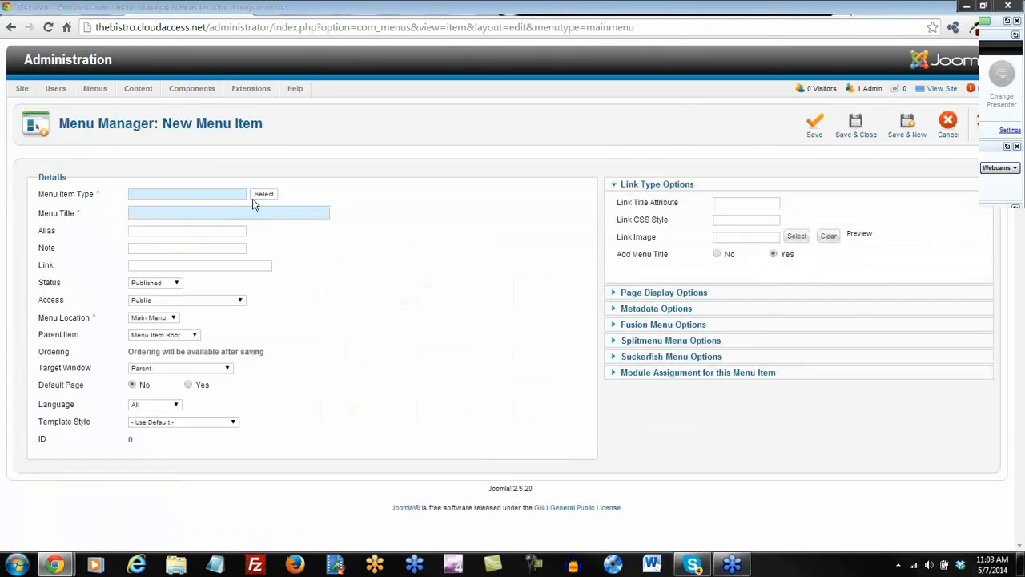
{"action": "left_click", "coordinate": [265, 195]}
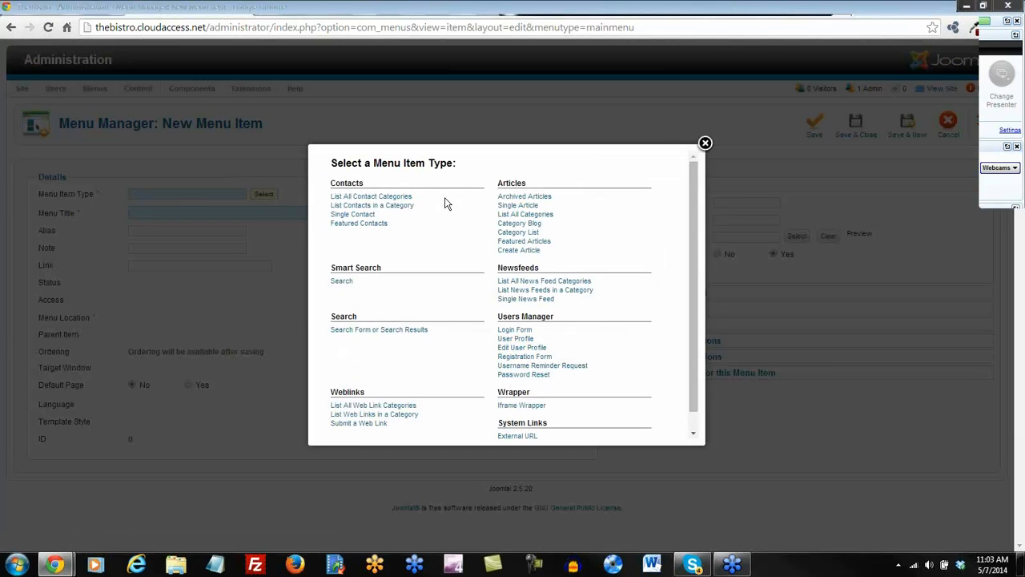
{"action": "left_click", "coordinate": [519, 206]}
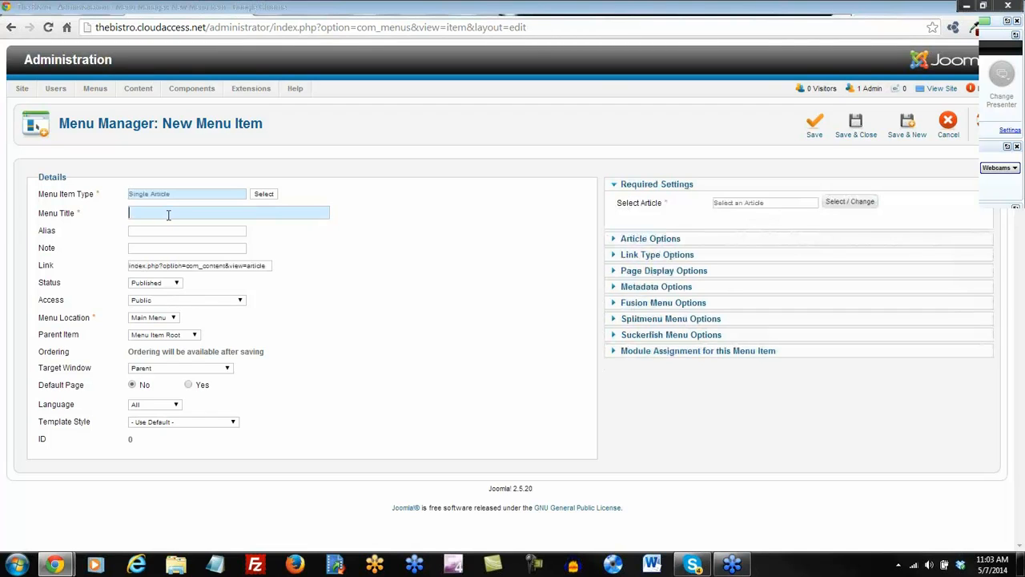
{"action": "left_click", "coordinate": [847, 203]}
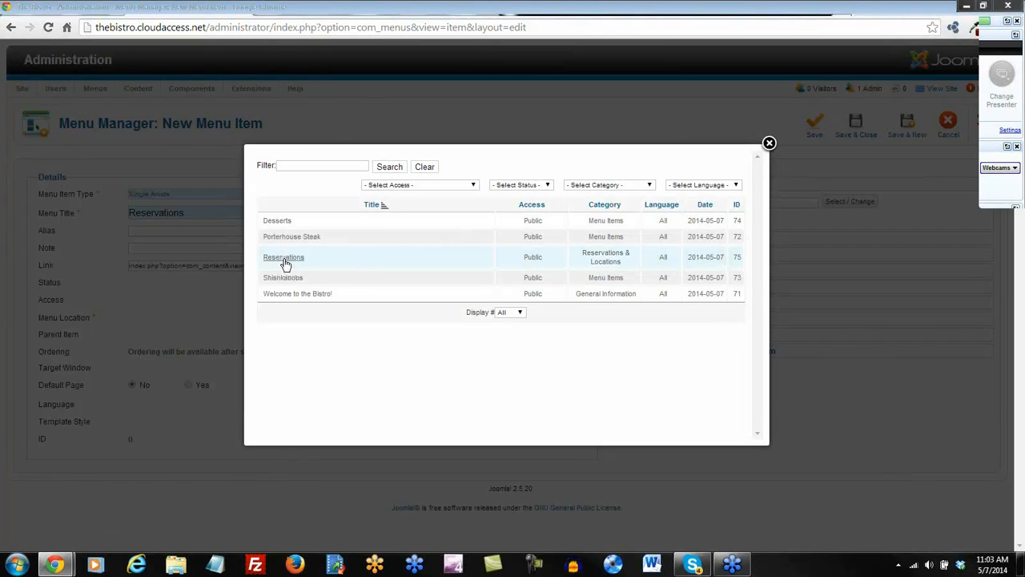
{"action": "left_click", "coordinate": [284, 258]}
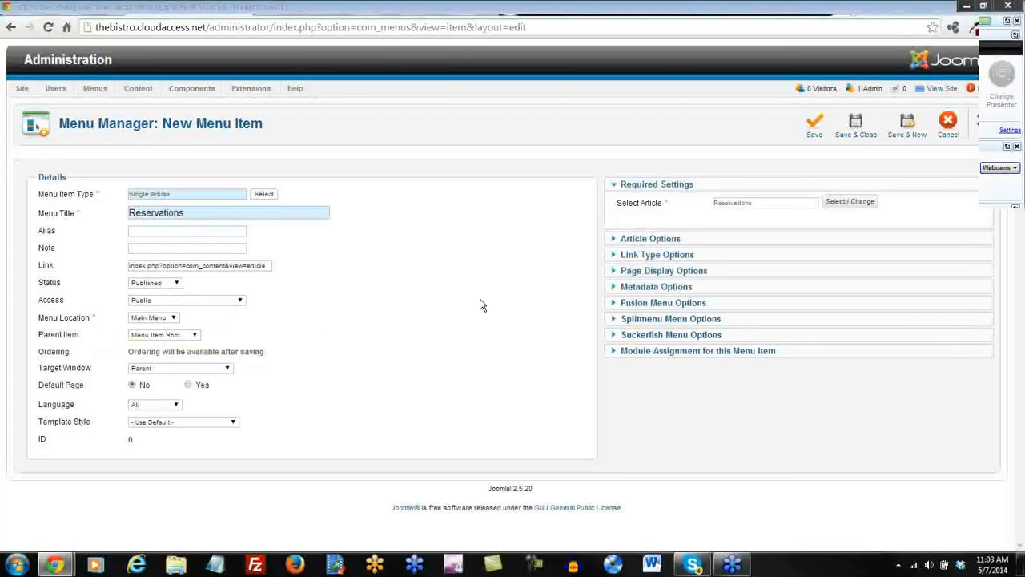
{"action": "left_click", "coordinate": [814, 128]}
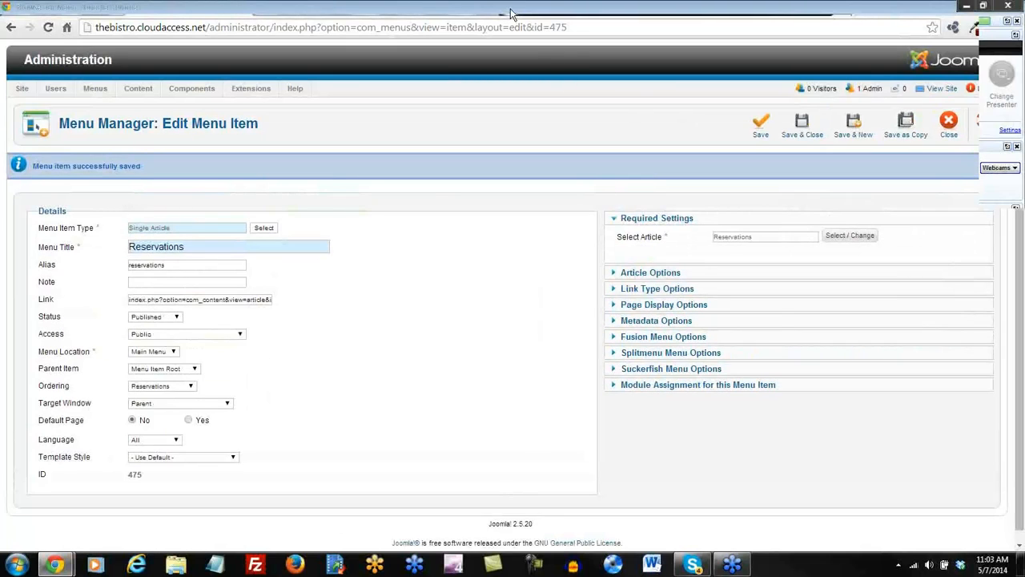
{"action": "left_click", "coordinate": [512, 12]}
Reload the site and check the Reservations page's link to the Porterhouse Steak page.
{"action": "left_click", "coordinate": [48, 27]}
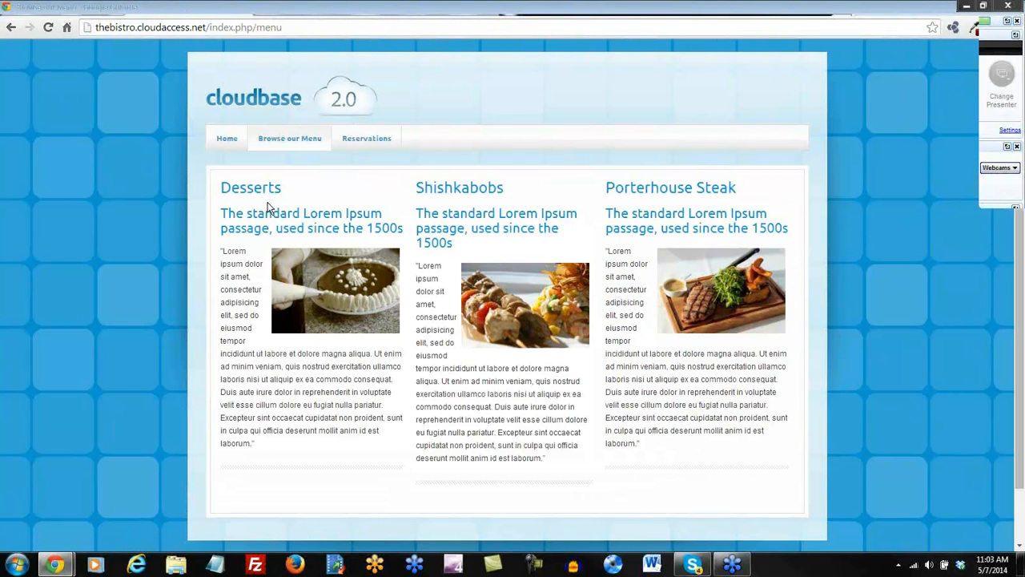
{"action": "left_click", "coordinate": [373, 146]}
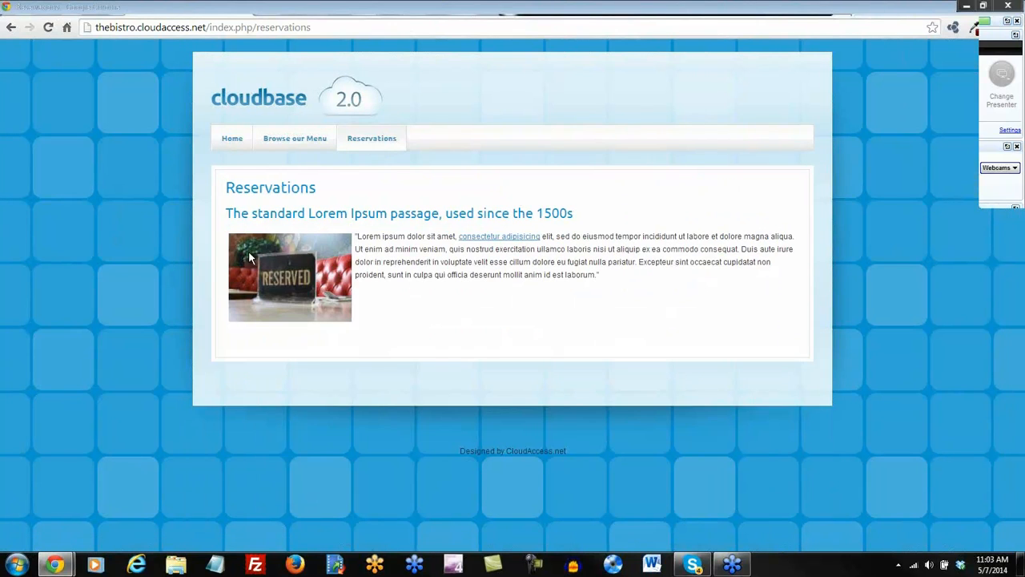
{"action": "left_click", "coordinate": [495, 242]}
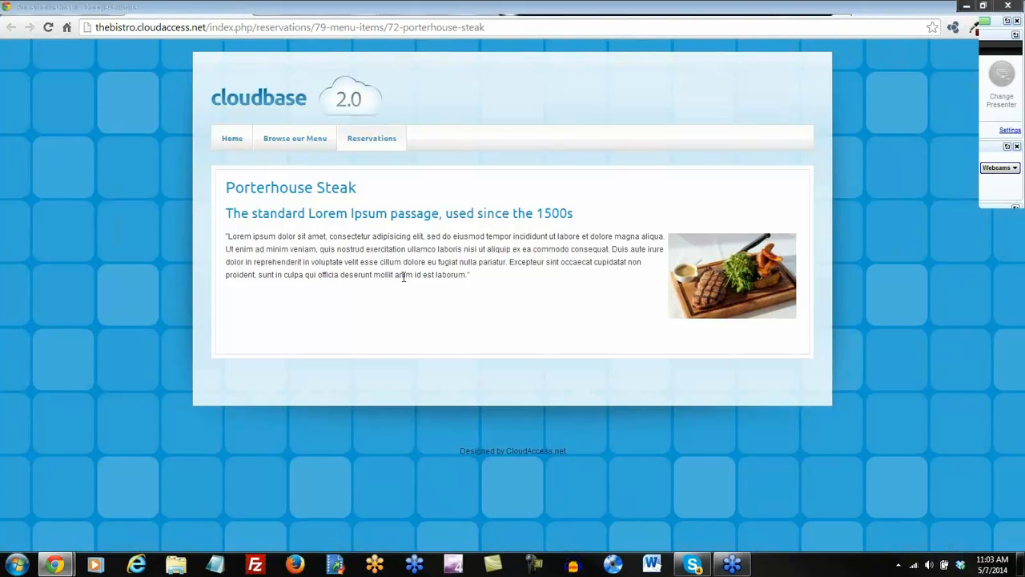
{"action": "left_click", "coordinate": [606, 10]}
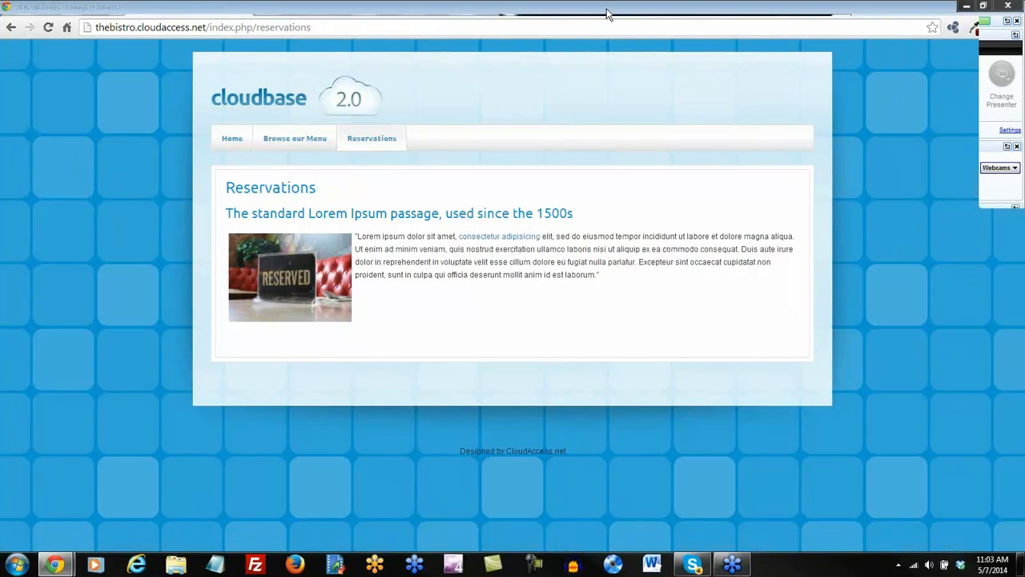
Preview the Desserts dish page from Browse our Menu, then return to the Reservations menu item editor.
{"action": "left_click", "coordinate": [290, 142]}
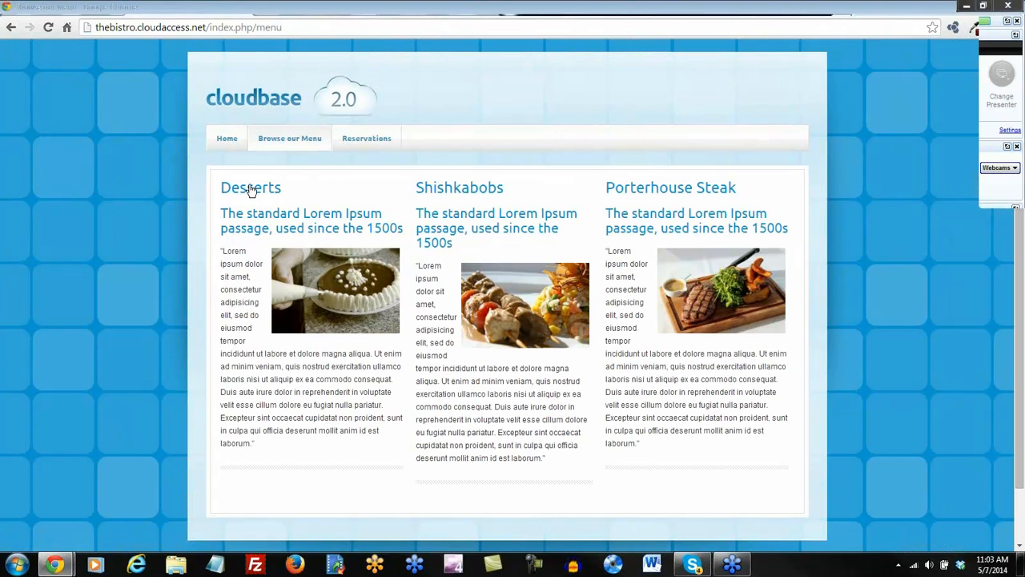
{"action": "left_click", "coordinate": [250, 192]}
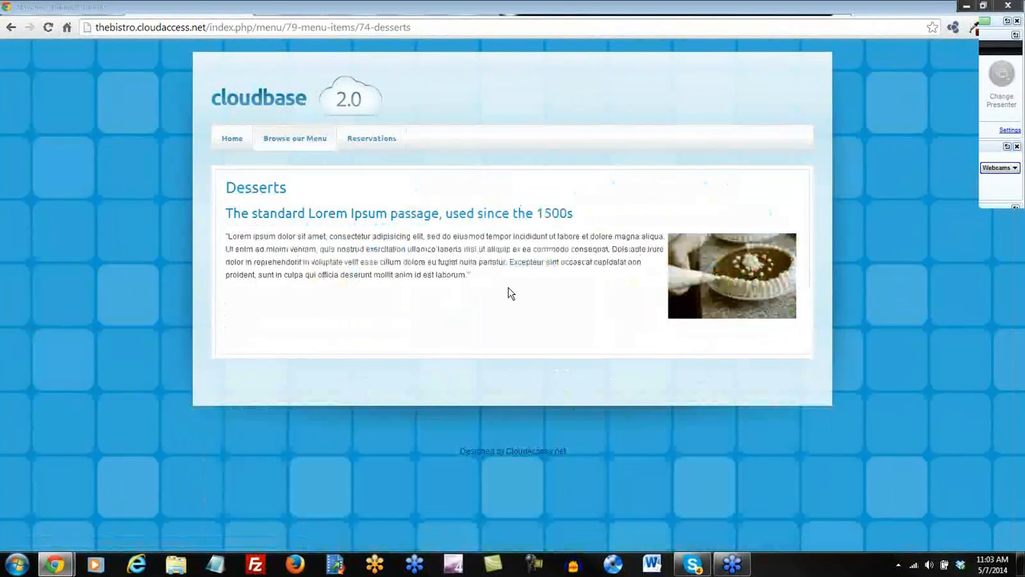
{"action": "left_click", "coordinate": [7, 28]}
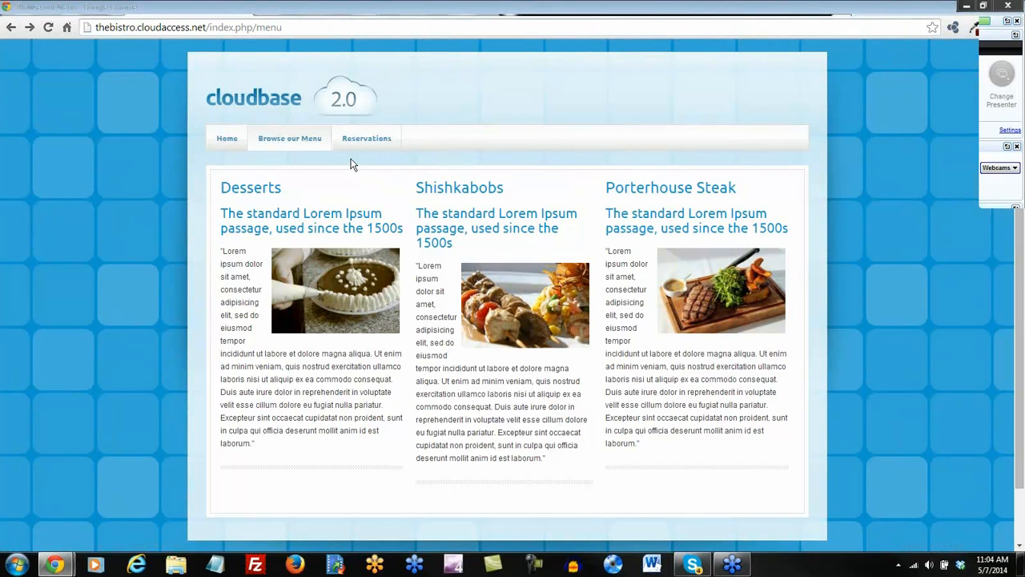
{"action": "left_click", "coordinate": [390, 11]}
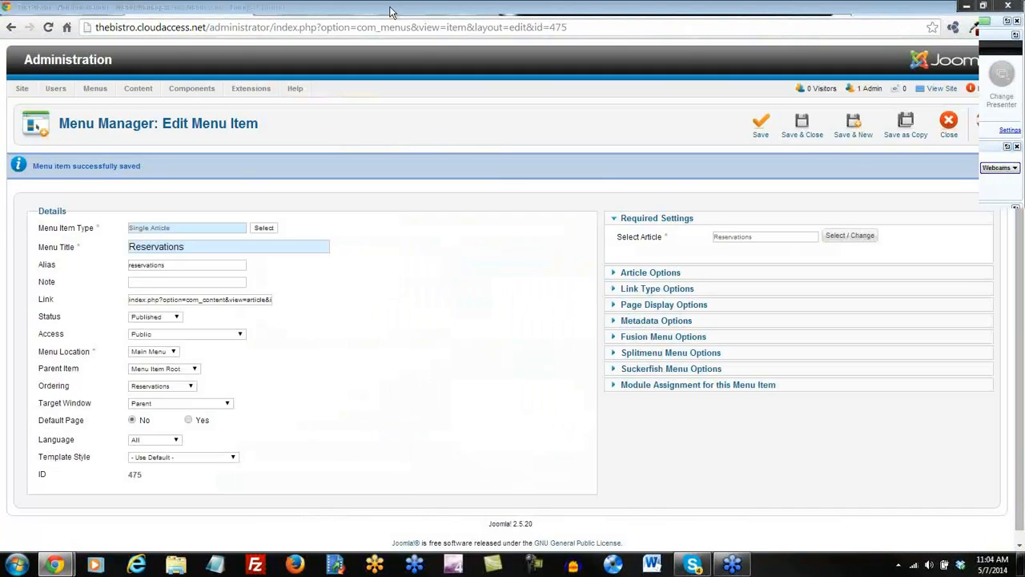
Save the Reservations menu item and start a Locations article in Reservations & Locations.
{"action": "left_click", "coordinate": [801, 126]}
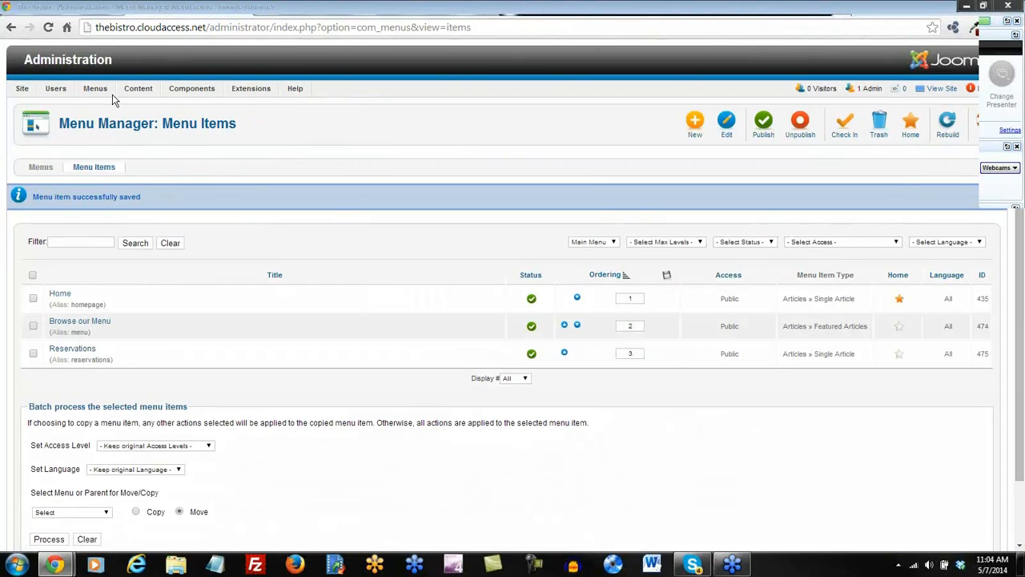
{"action": "mouse_move", "coordinate": [105, 92]}
{"action": "mouse_move", "coordinate": [136, 88]}
{"action": "mouse_move", "coordinate": [144, 105]}
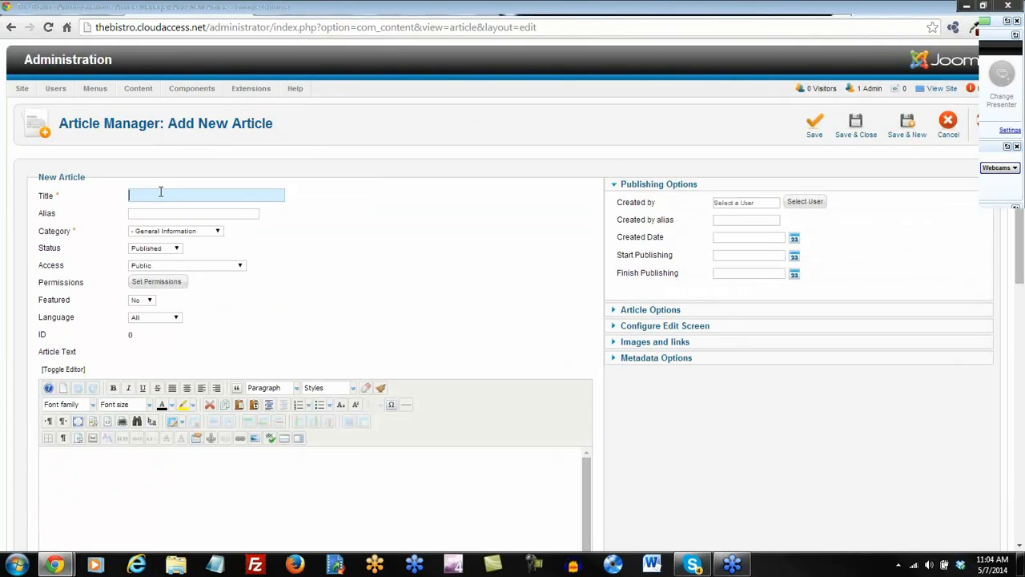
{"action": "type", "text": "Locations"}
{"action": "left_click", "coordinate": [215, 231]}
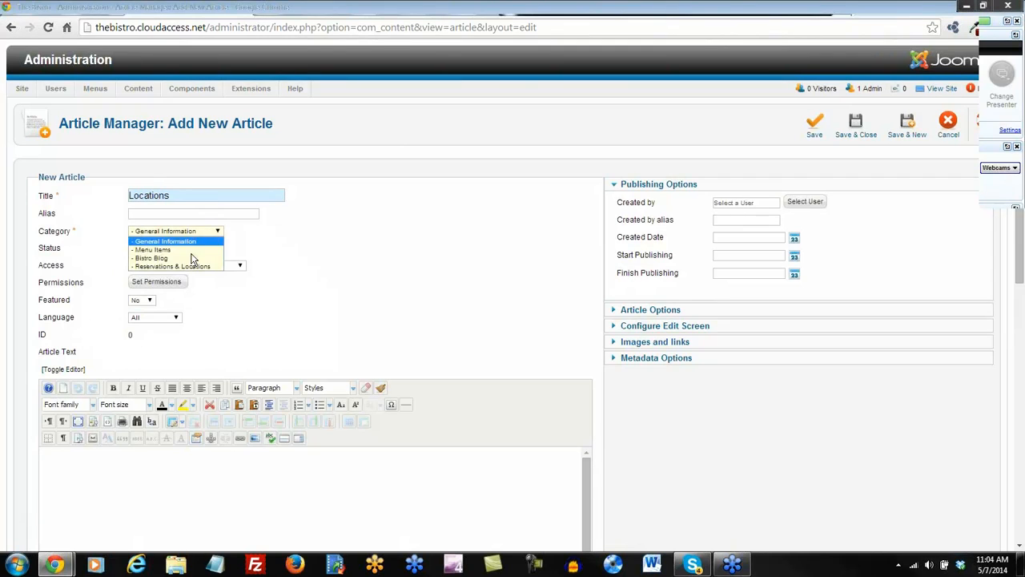
{"action": "left_click", "coordinate": [187, 266]}
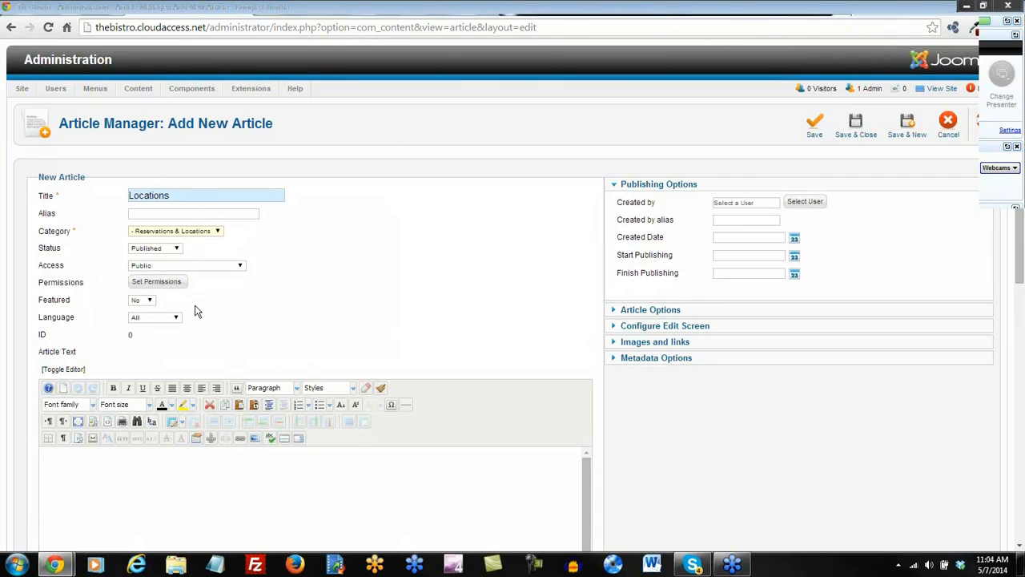
Paste the Lorem Ipsum text into the article as plain text.
{"action": "scroll", "coordinate": [198, 321], "scroll_direction": "down", "scroll_amount": 1}
{"action": "left_click", "coordinate": [252, 343]}
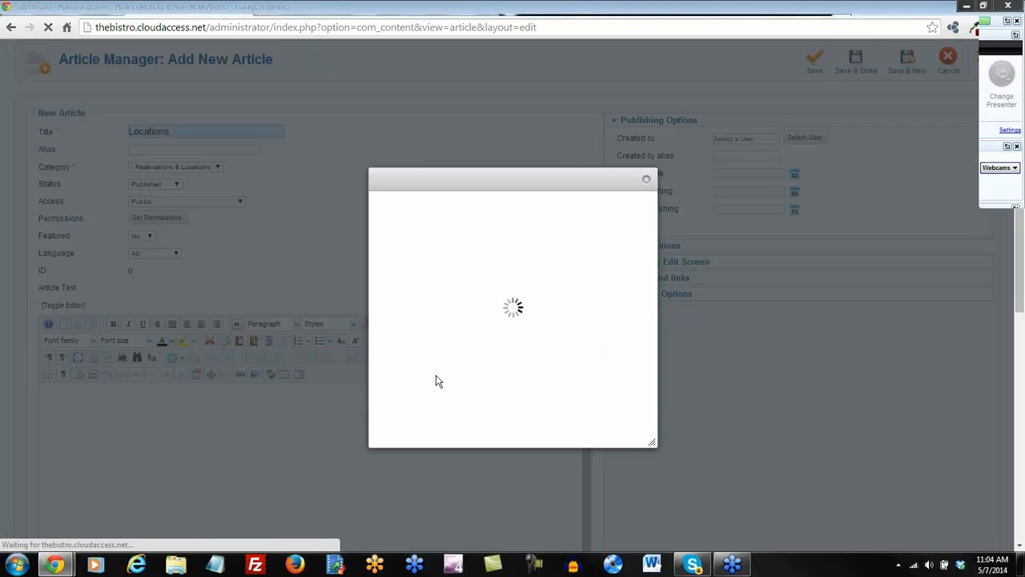
{"action": "type", "text": "The standard Lorem Ipsum passage, used since the 1500s  \"Lorem ipsum dolor sit amet, consectetur adipisicing elit, sed do eiusmod tempor incididunt ut labore et dolore magna aliqua. Ut enim ad minim veniam, quis nostrud exercitation ullamco laboris nisi ut aliquip ex ea commodo consequat. Duis aute irure dolor in reprehenderit in voluptate velit esse cillum dolore eu fugiat nulla pariatur. Excepteur sint occaecat cupidatat non proident, sunt in culpa qui officia deserunt mollit anim id est laborum.\""}
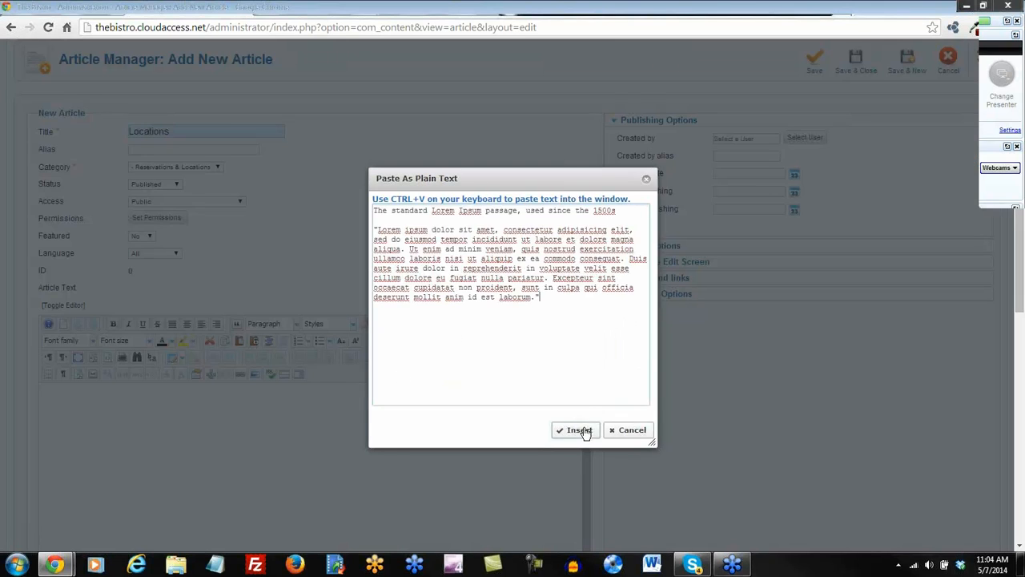
{"action": "left_click", "coordinate": [575, 430]}
Format the article's first line as Heading 2.
{"action": "left_click_drag", "start_coordinate": [263, 395], "coordinate": [46, 394]}
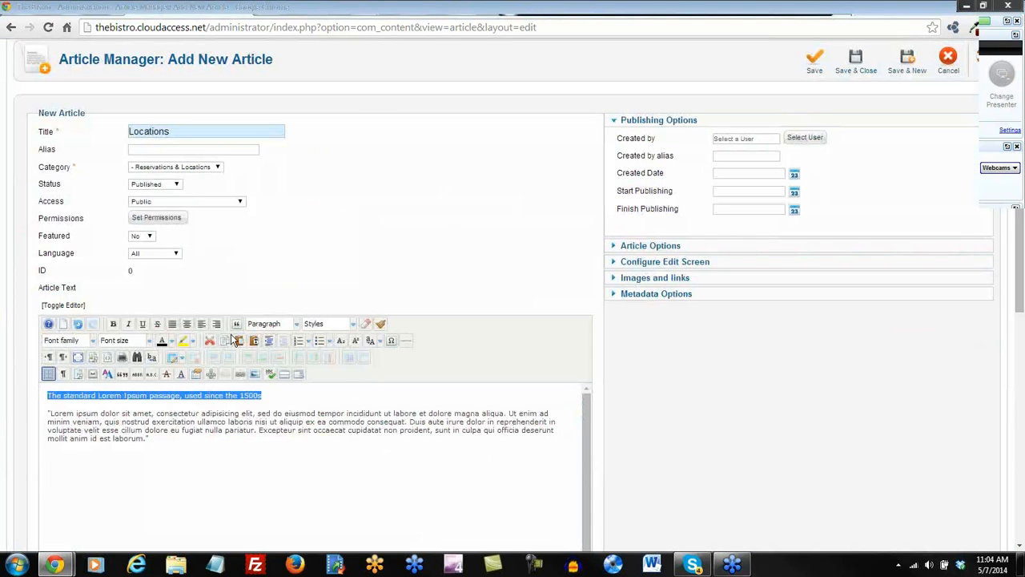
{"action": "left_click", "coordinate": [281, 328]}
{"action": "scroll", "coordinate": [277, 332], "scroll_direction": "down", "scroll_amount": 2}
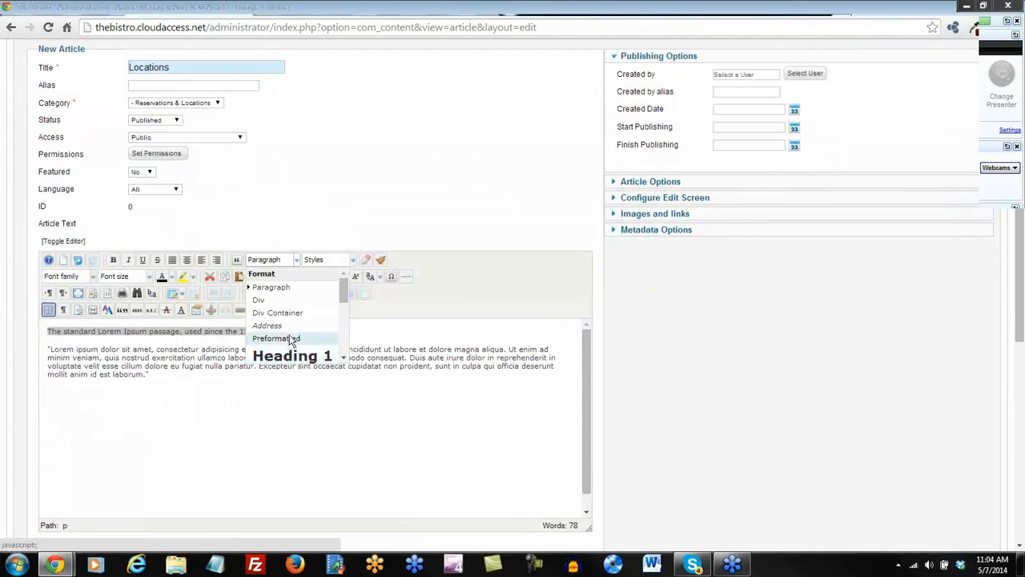
{"action": "scroll", "coordinate": [284, 336], "scroll_direction": "down", "scroll_amount": 2}
{"action": "left_click", "coordinate": [289, 312]}
{"action": "left_click", "coordinate": [178, 385]}
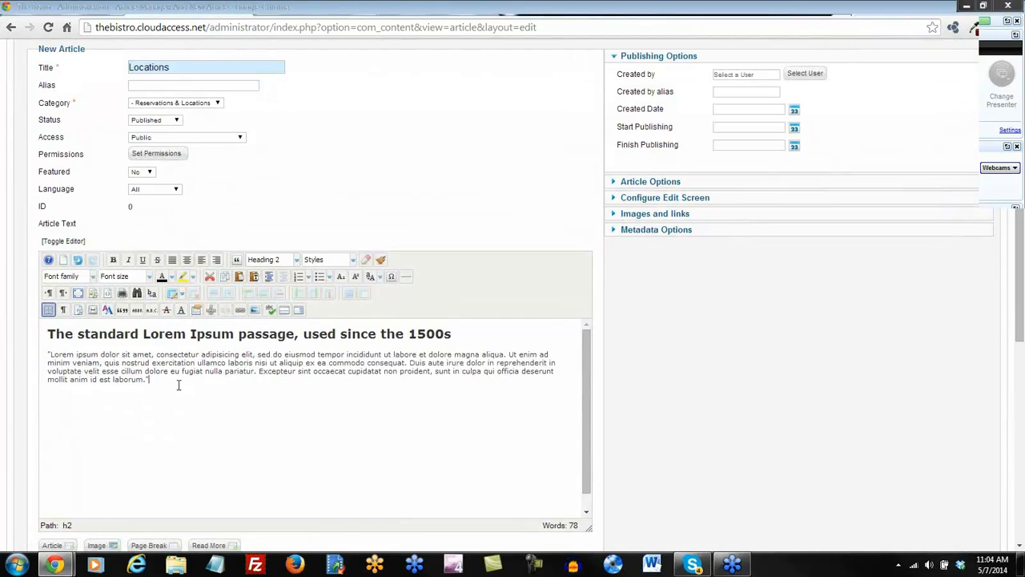
{"action": "scroll", "coordinate": [241, 424], "scroll_direction": "up", "scroll_amount": 3}
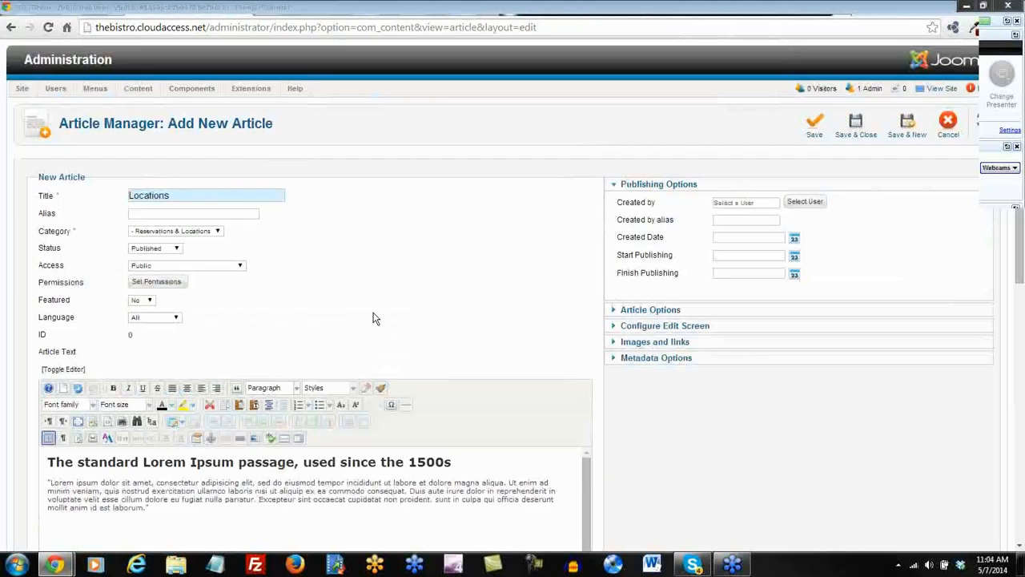
{"action": "scroll", "coordinate": [373, 318], "scroll_direction": "down", "scroll_amount": 2}
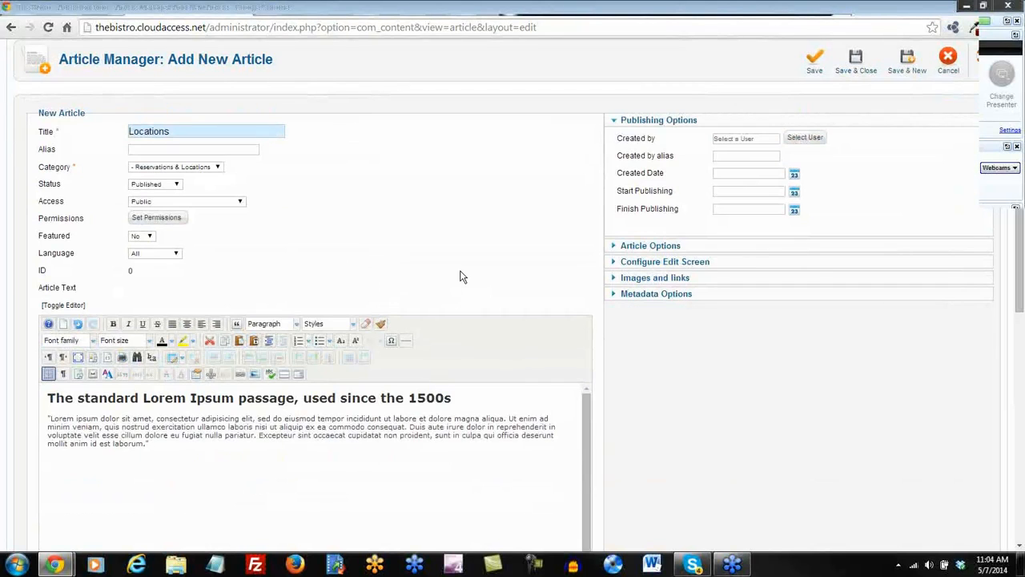
{"action": "scroll", "coordinate": [459, 276], "scroll_direction": "up", "scroll_amount": 2}
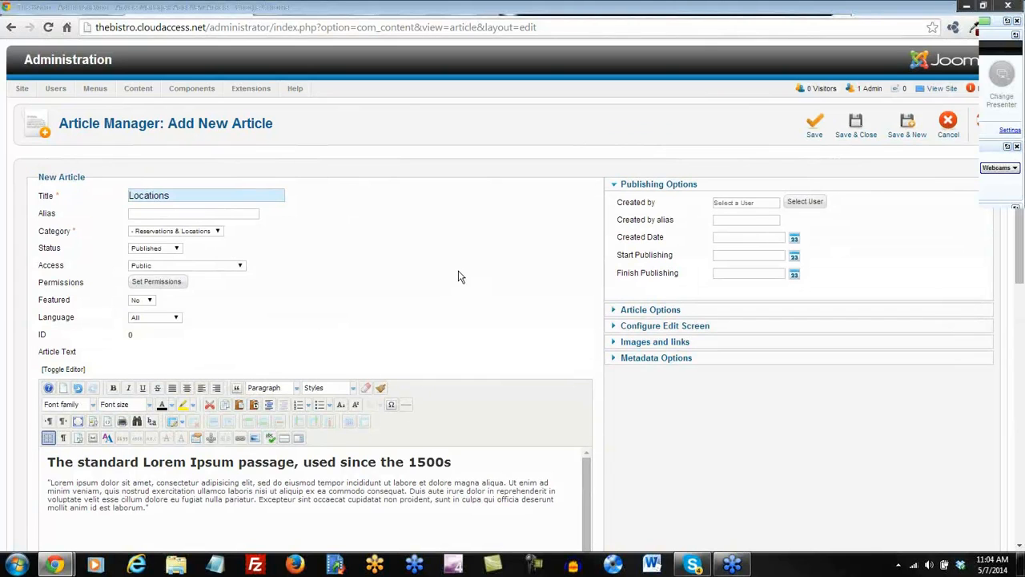
Save and close the Locations article, then start a new Main Menu item.
{"action": "left_click", "coordinate": [857, 129]}
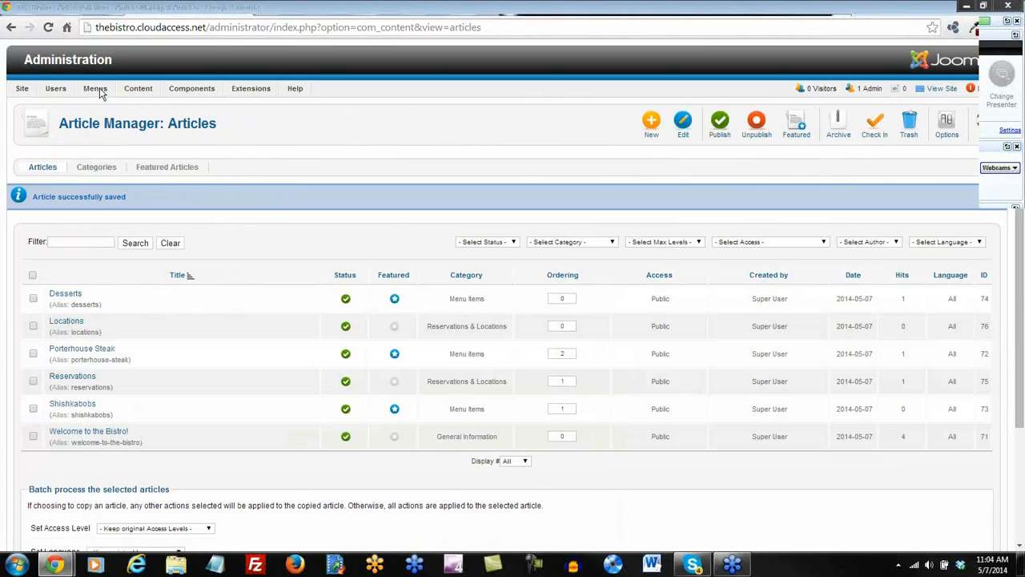
{"action": "mouse_move", "coordinate": [99, 88]}
{"action": "mouse_move", "coordinate": [105, 121]}
{"action": "left_click", "coordinate": [189, 124]}
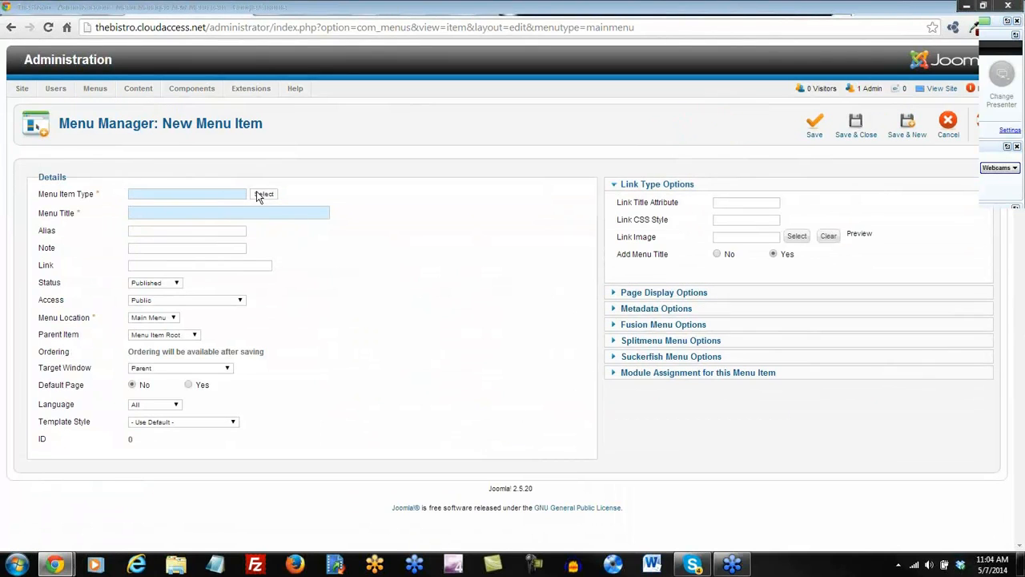
Make the new Main Menu item a Single Article link to the Locations article and save it.
{"action": "left_click", "coordinate": [262, 195]}
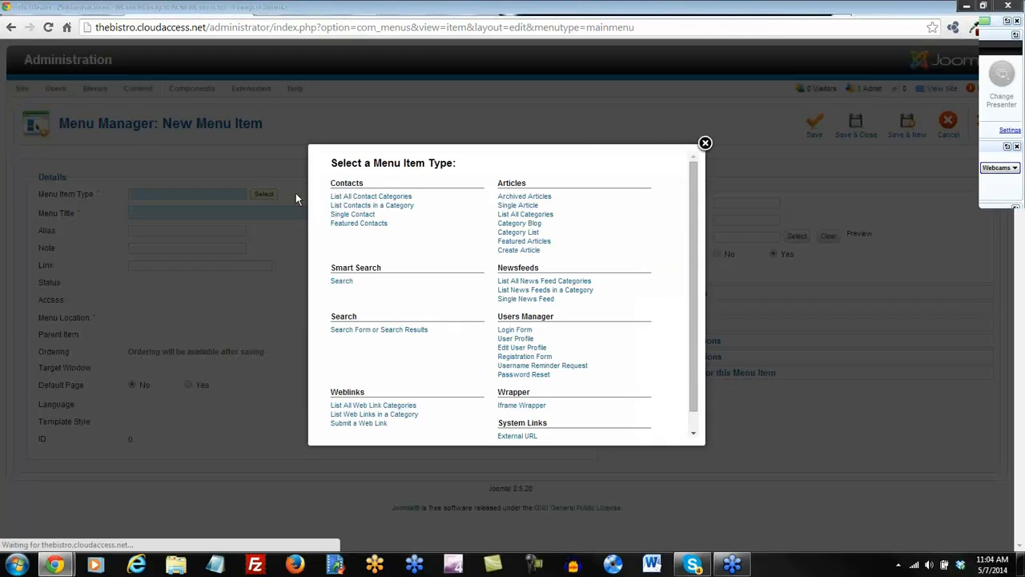
{"action": "left_click", "coordinate": [513, 207]}
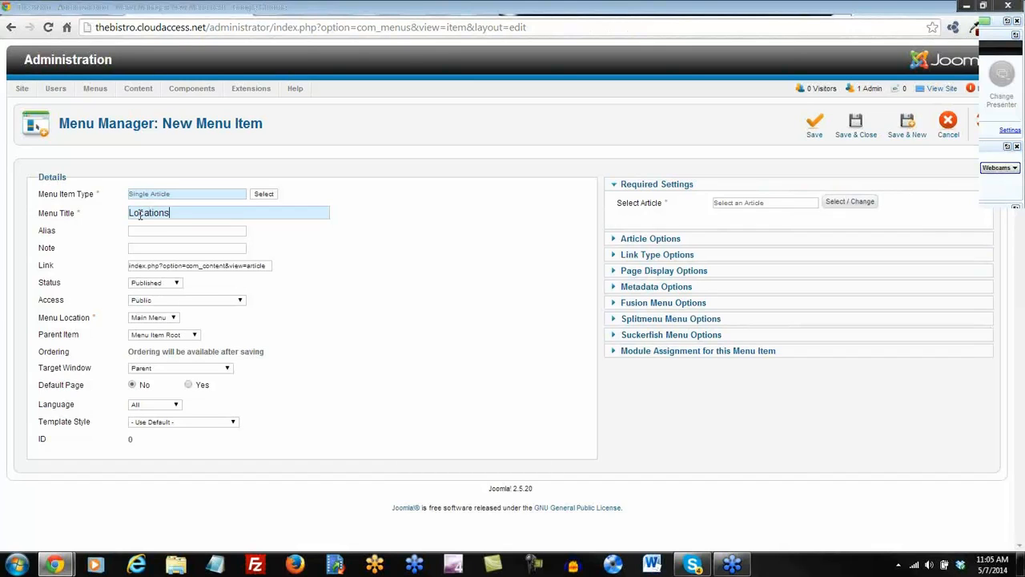
{"action": "left_click", "coordinate": [851, 203]}
{"action": "left_click", "coordinate": [274, 244]}
{"action": "left_click", "coordinate": [858, 130]}
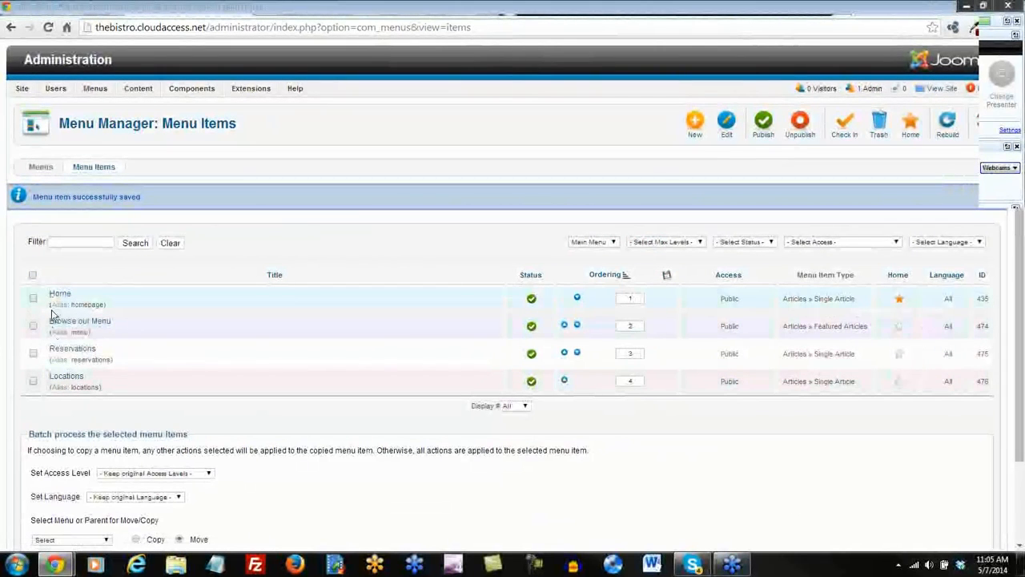
{"action": "left_click", "coordinate": [504, 7]}
Reload the site and open the new Locations menu link to confirm it works.
{"action": "left_click", "coordinate": [48, 27]}
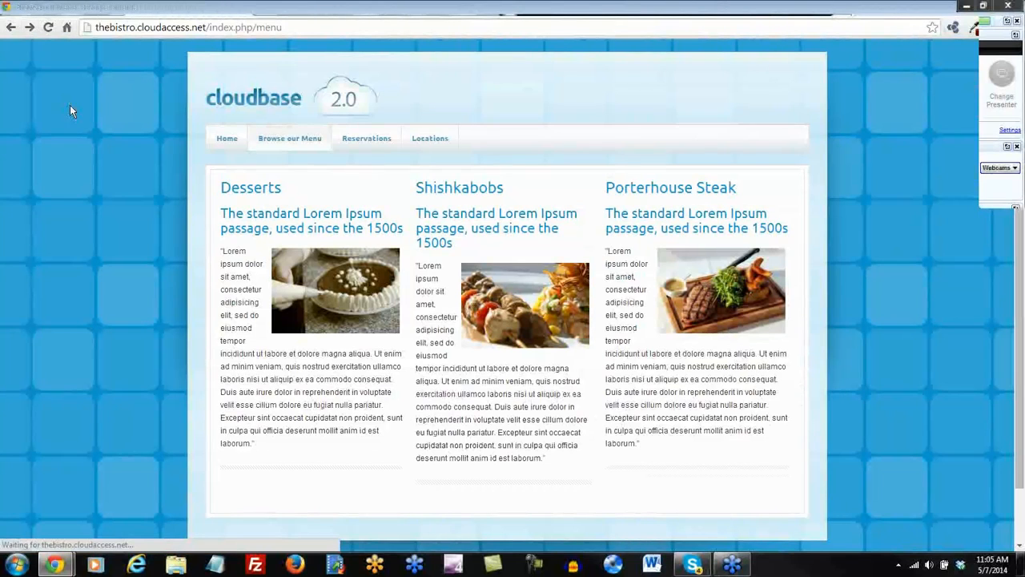
{"action": "left_click", "coordinate": [428, 144]}
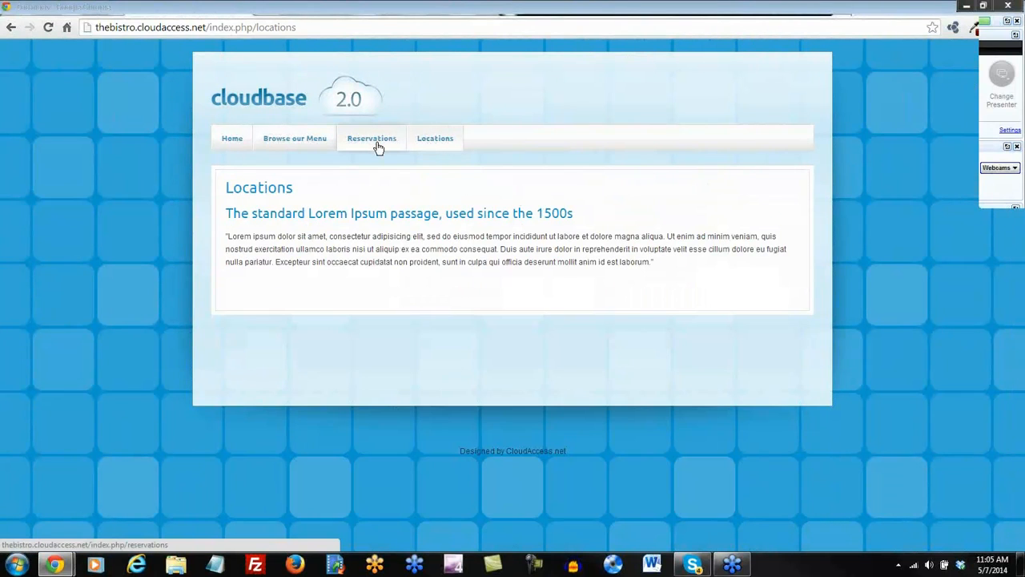
{"action": "left_click", "coordinate": [390, 11]}
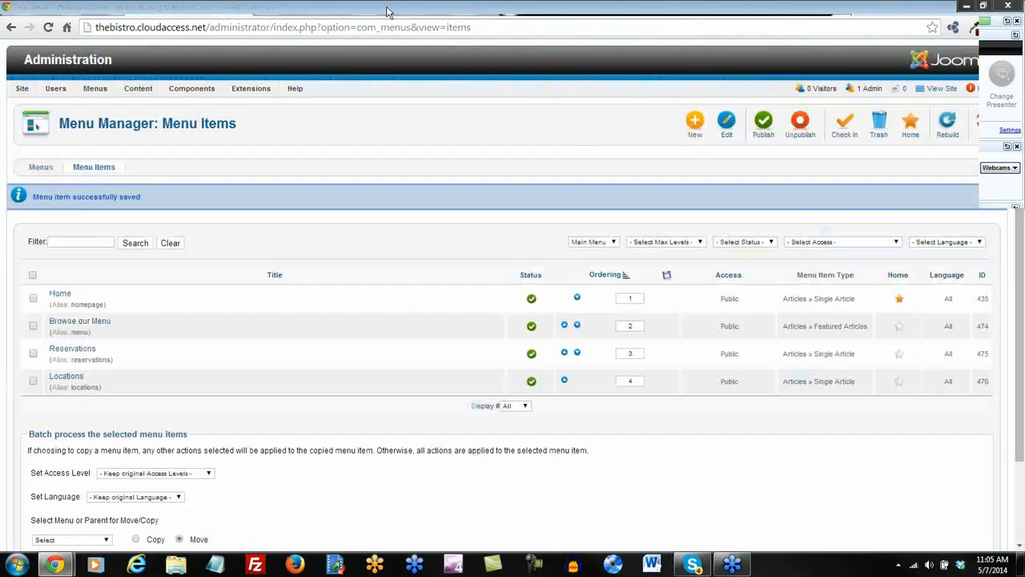
Set the Locations menu item's Parent Item to Reservations and save it.
{"action": "left_click", "coordinate": [74, 375]}
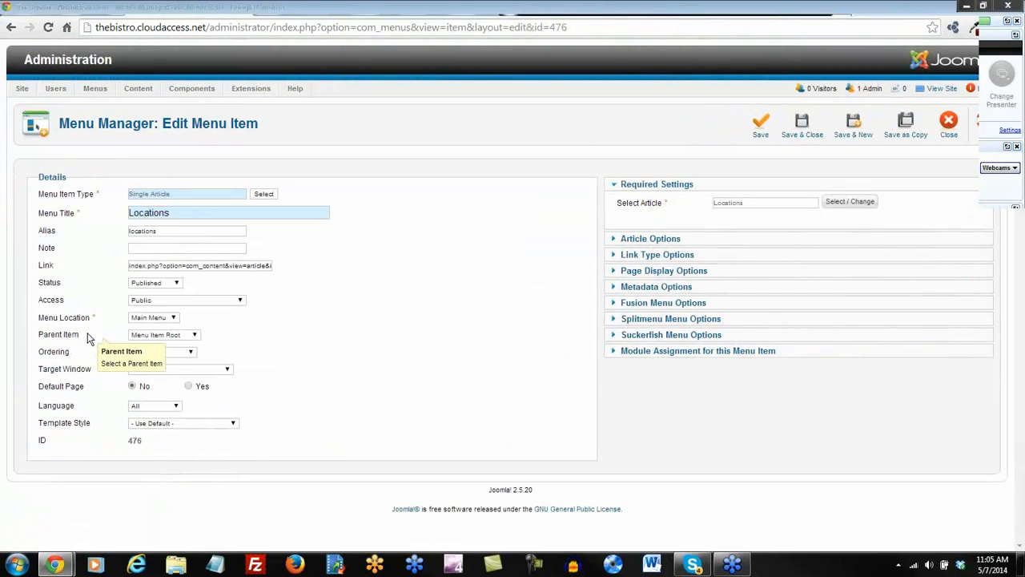
{"action": "left_click", "coordinate": [195, 337]}
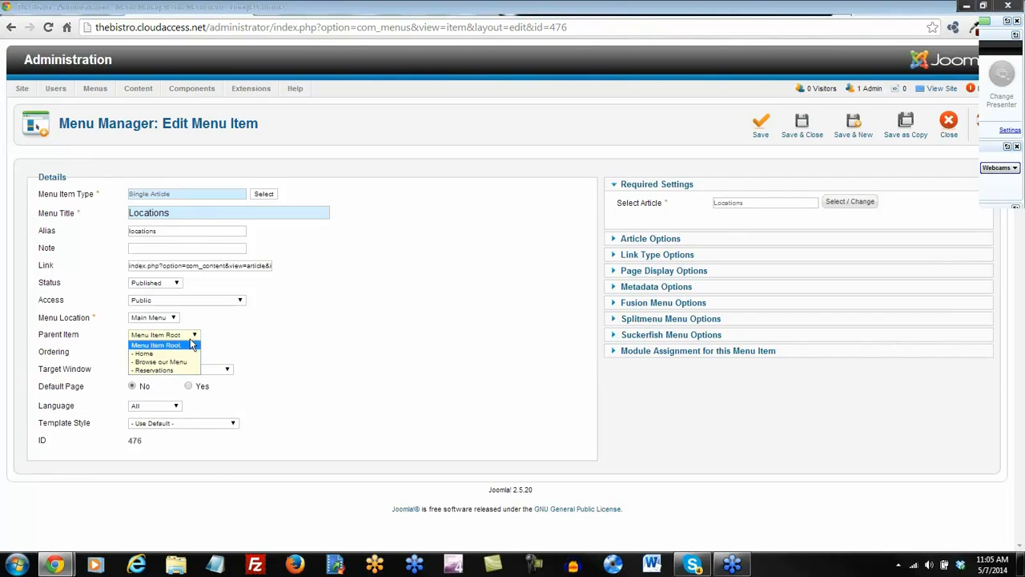
{"action": "left_click", "coordinate": [173, 371]}
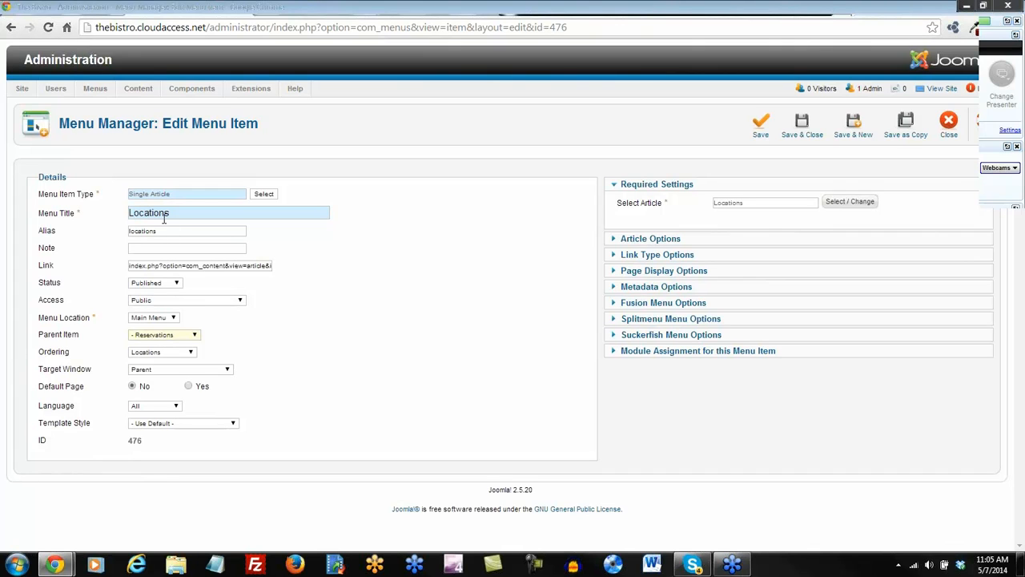
{"action": "left_click", "coordinate": [801, 124]}
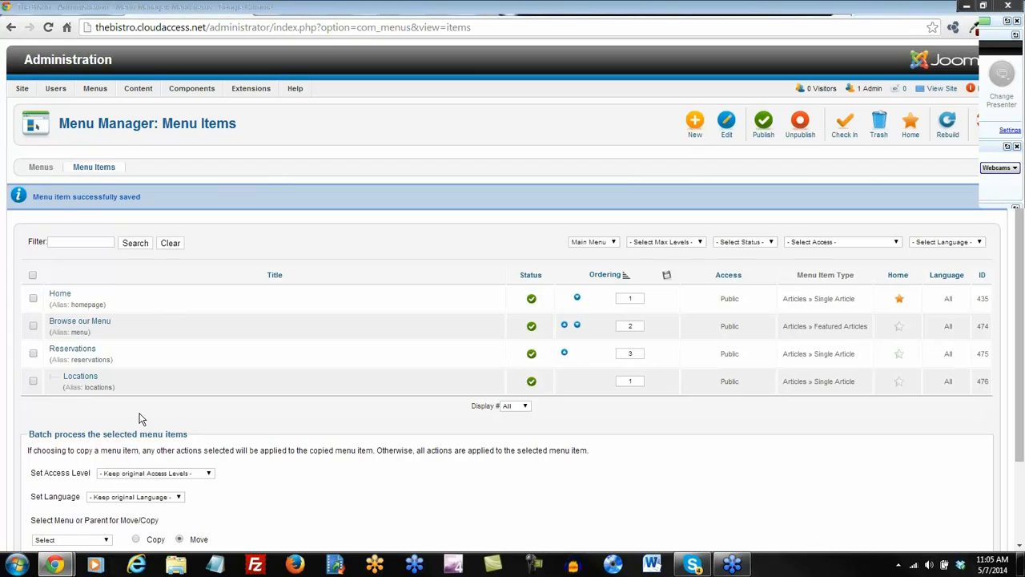
Reload the site's Locations and Browse our Menu pages to refresh the navigation.
{"action": "left_click", "coordinate": [494, 7]}
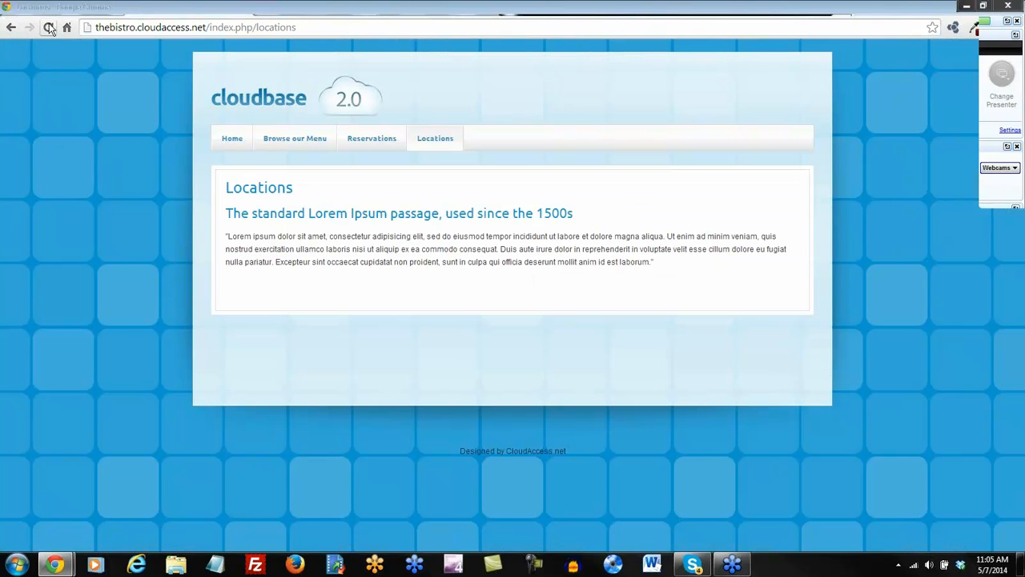
{"action": "left_click", "coordinate": [48, 27]}
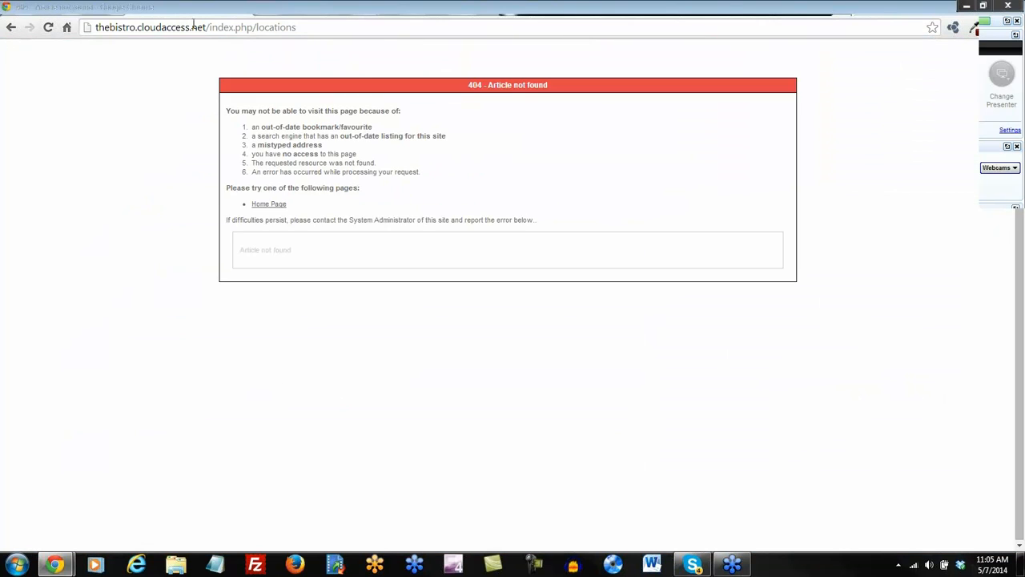
{"action": "left_click", "coordinate": [10, 28]}
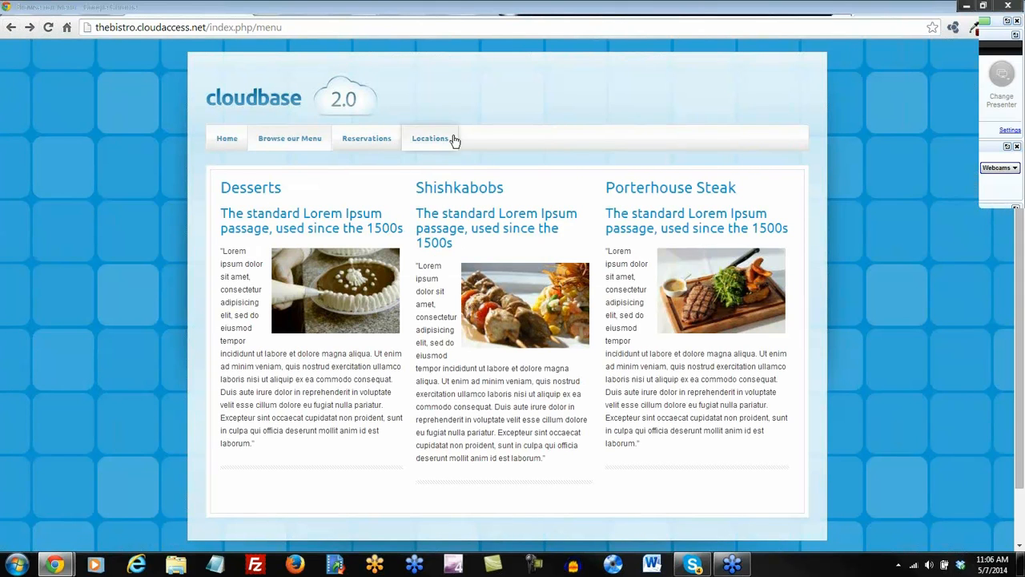
{"action": "left_click", "coordinate": [49, 28]}
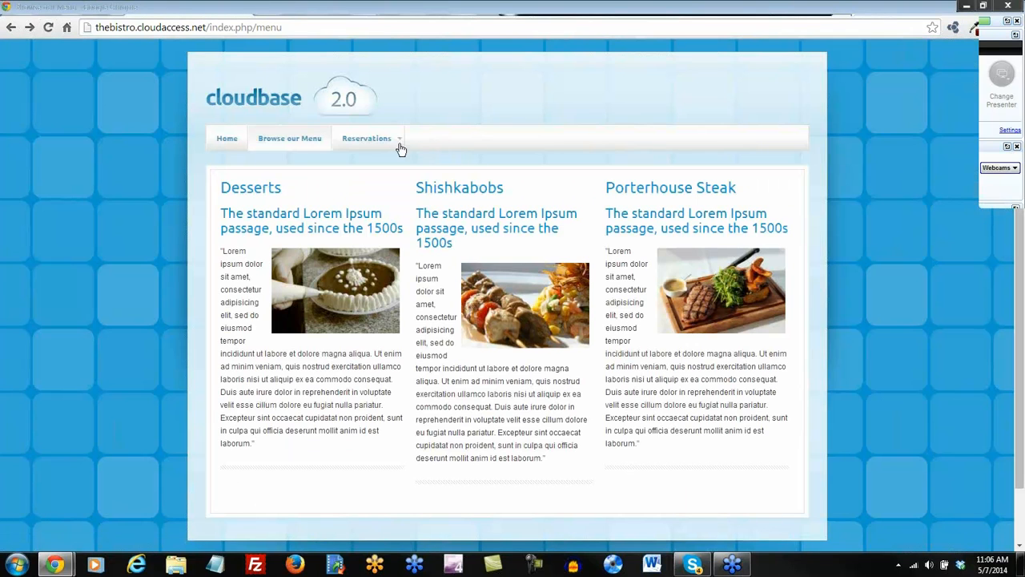
Open Locations under Reservations, check the reservations/locations address, then return home.
{"action": "mouse_move", "coordinate": [393, 142]}
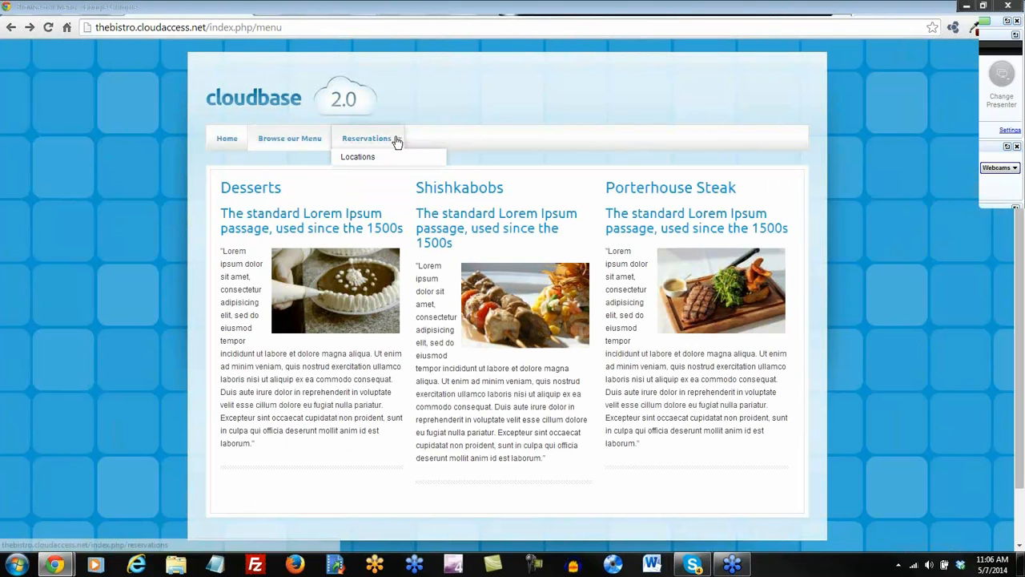
{"action": "left_click", "coordinate": [383, 160]}
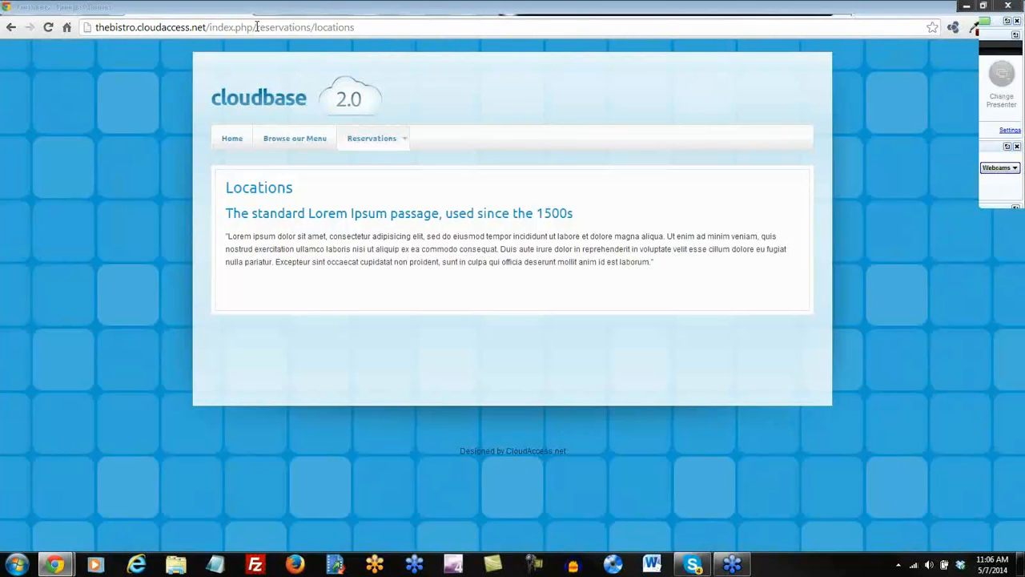
{"action": "left_click_drag", "start_coordinate": [257, 28], "coordinate": [308, 31]}
{"action": "left_click", "coordinate": [337, 27]}
{"action": "left_click", "coordinate": [234, 139]}
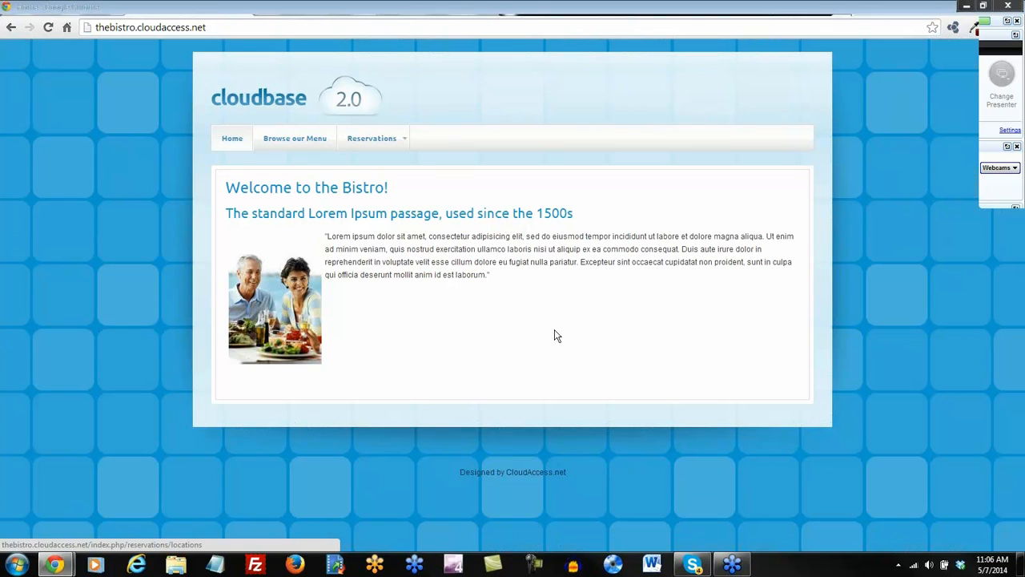
Review the Header and Showcase positions on the Cloudbase 2.0 demo Module Map, then return to the administrator.
{"action": "left_click", "coordinate": [750, 11]}
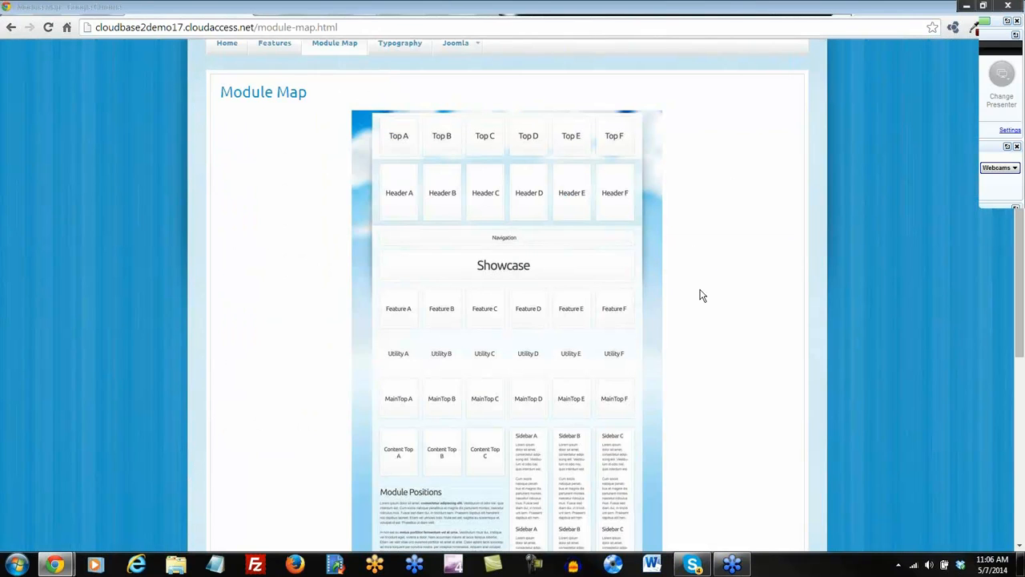
{"action": "scroll", "coordinate": [701, 296], "scroll_direction": "down", "scroll_amount": 1}
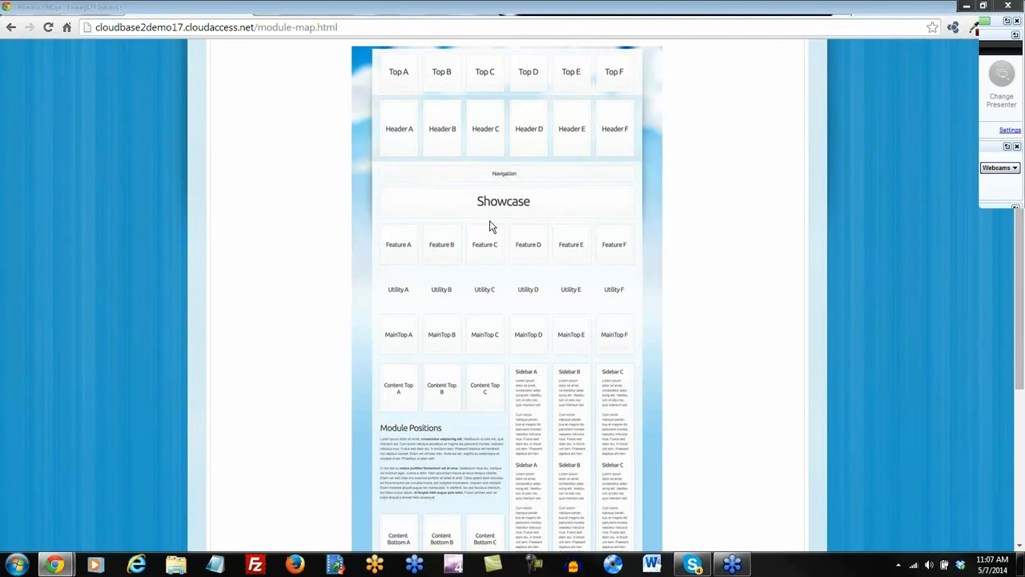
{"action": "scroll", "coordinate": [485, 232], "scroll_direction": "up", "scroll_amount": 1}
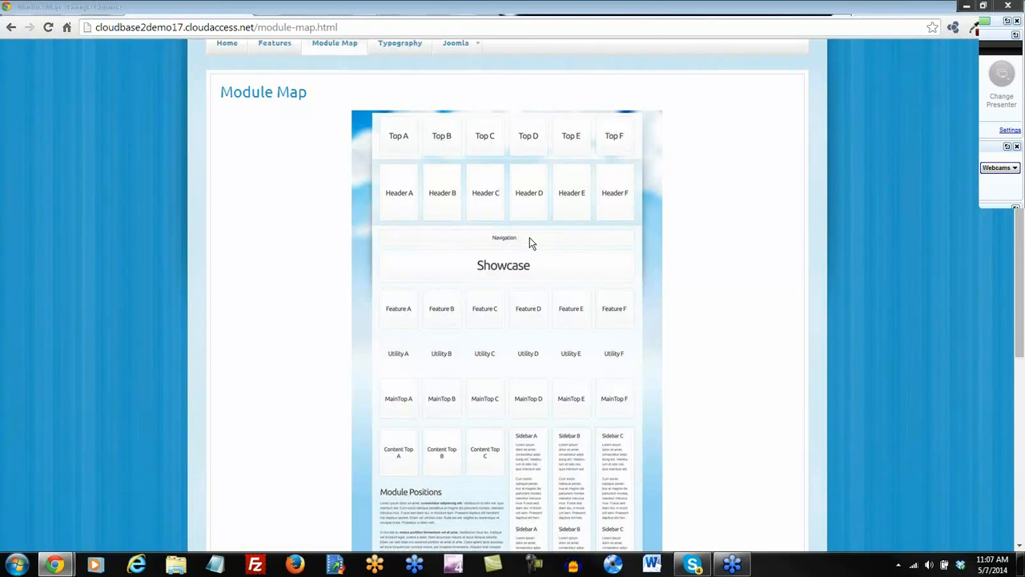
{"action": "scroll", "coordinate": [529, 245], "scroll_direction": "down", "scroll_amount": 3}
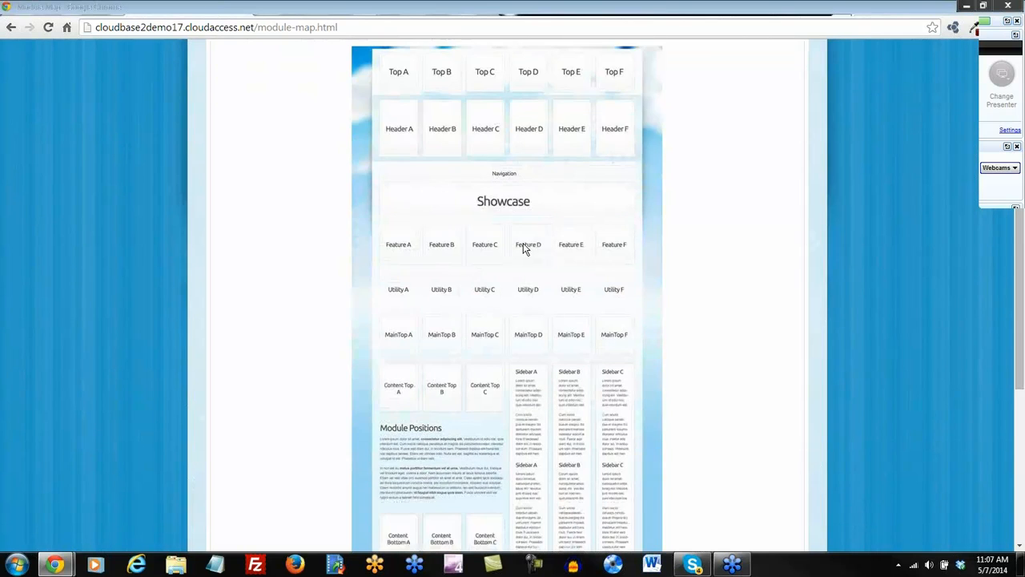
{"action": "scroll", "coordinate": [418, 349], "scroll_direction": "up", "scroll_amount": 4}
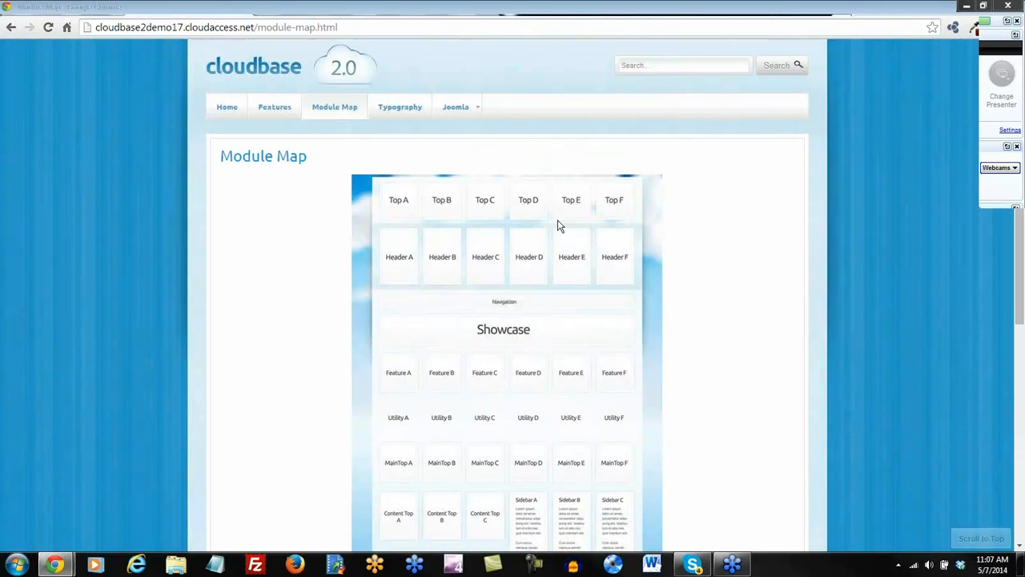
{"action": "left_click", "coordinate": [493, 11]}
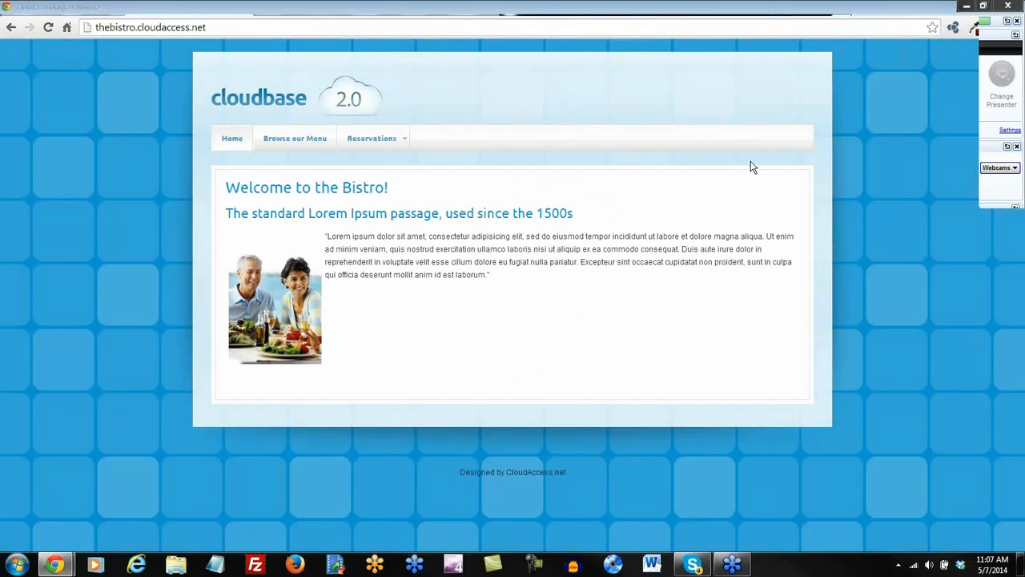
{"action": "left_click", "coordinate": [400, 12]}
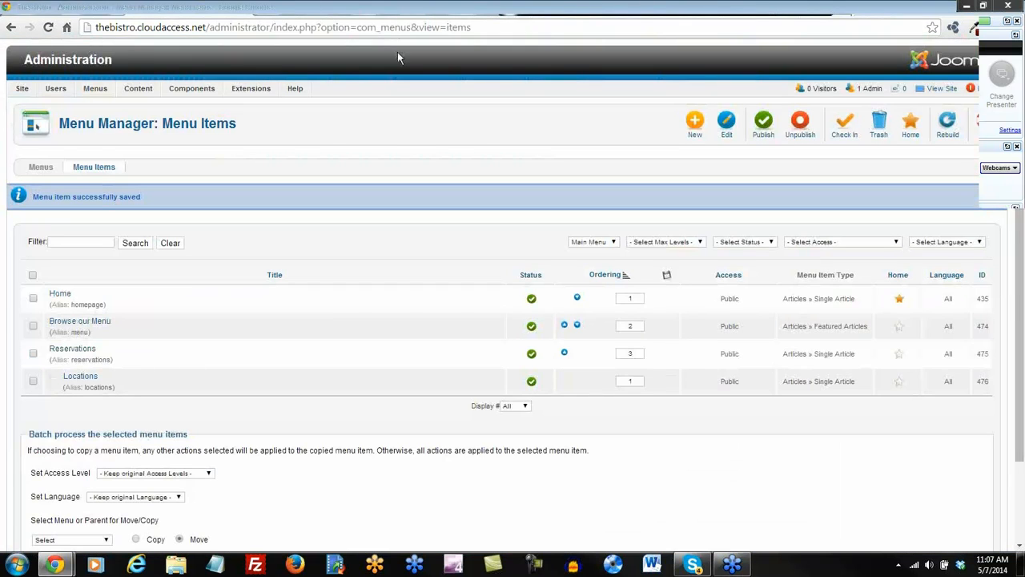
Go to the Control Panel and open the Module Manager.
{"action": "left_click", "coordinate": [32, 106]}
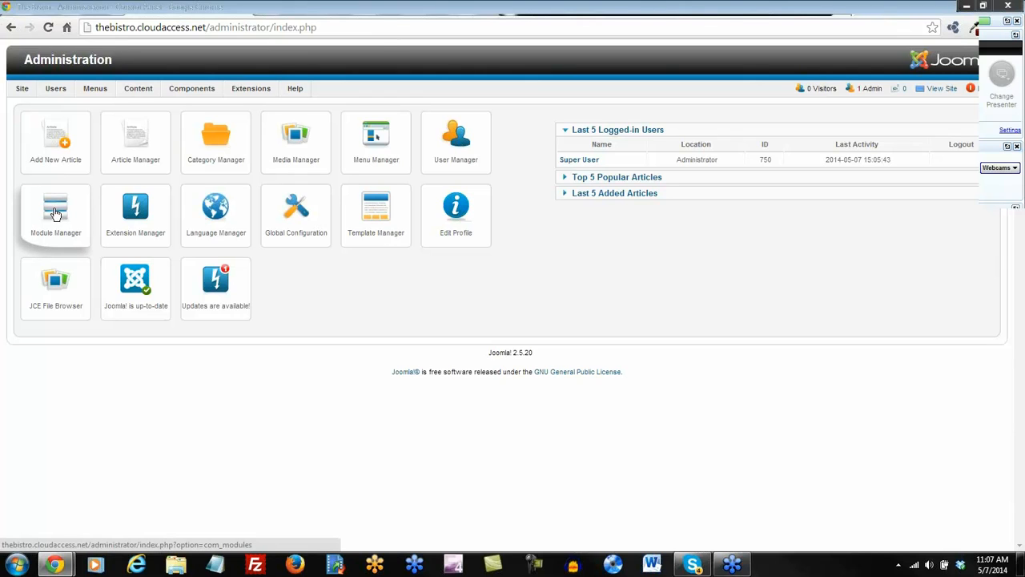
{"action": "mouse_move", "coordinate": [251, 88]}
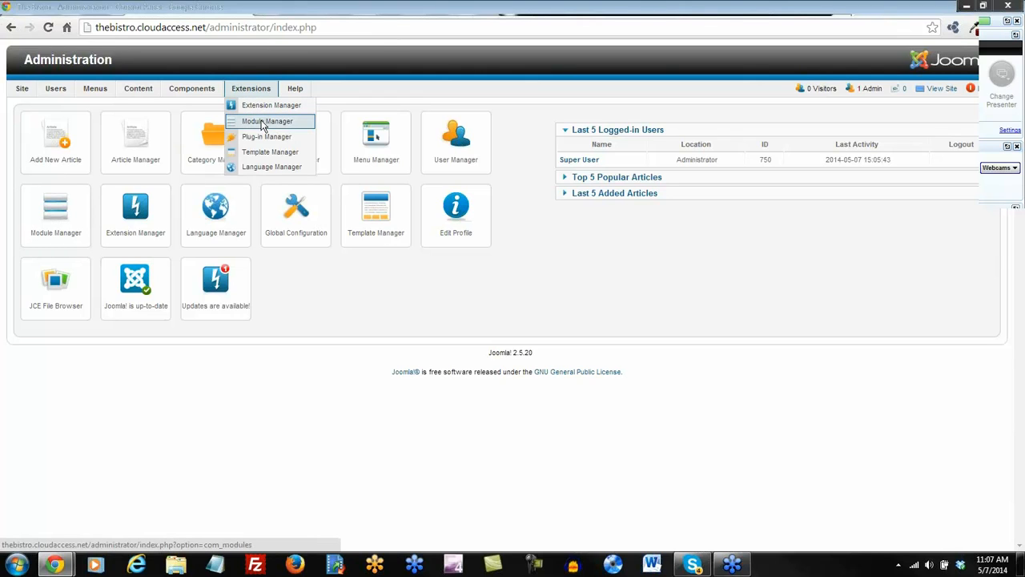
{"action": "left_click", "coordinate": [262, 123]}
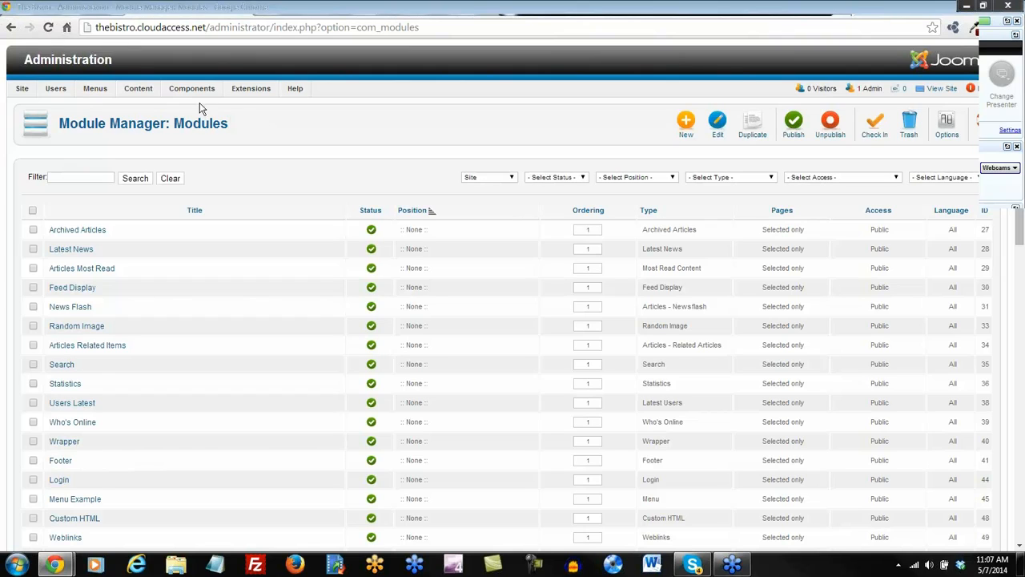
Scroll through the module list, including Archived Articles, Latest News and Footer.
{"action": "mouse_move", "coordinate": [192, 88]}
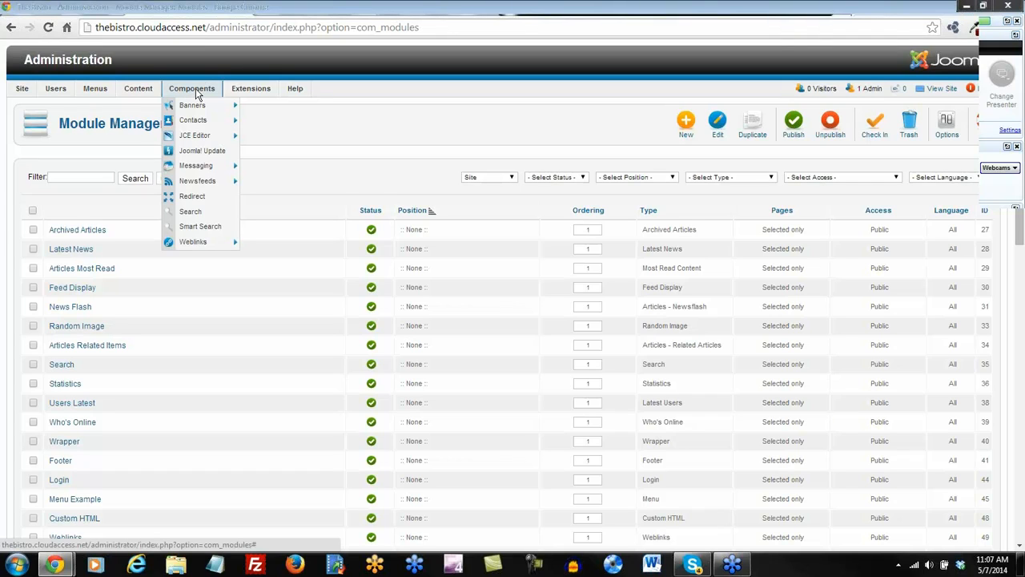
{"action": "mouse_move", "coordinate": [197, 138]}
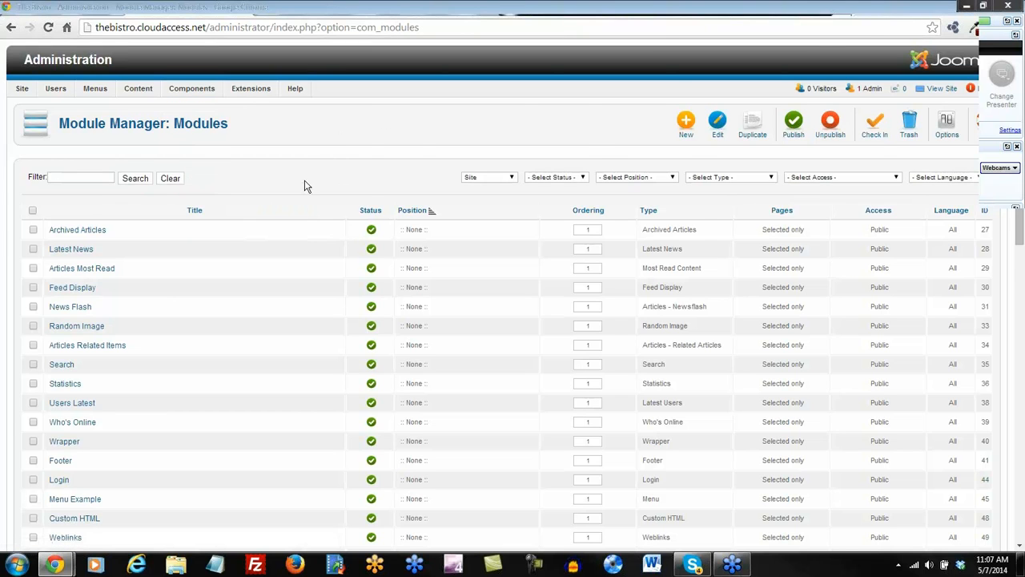
{"action": "scroll", "coordinate": [305, 189], "scroll_direction": "down", "scroll_amount": 5}
{"action": "scroll", "coordinate": [305, 189], "scroll_direction": "down", "scroll_amount": 4}
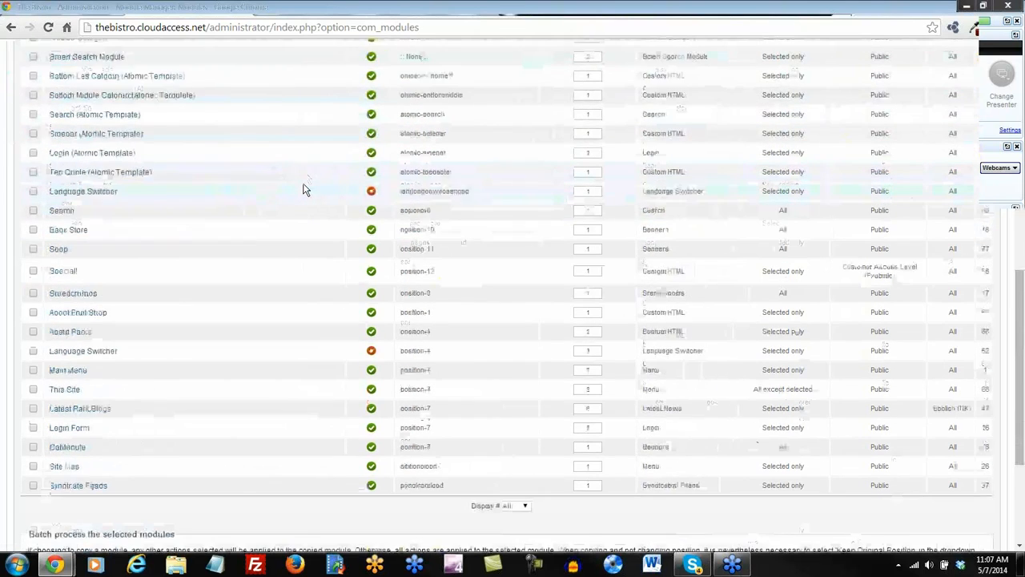
{"action": "scroll", "coordinate": [305, 185], "scroll_direction": "up", "scroll_amount": 10}
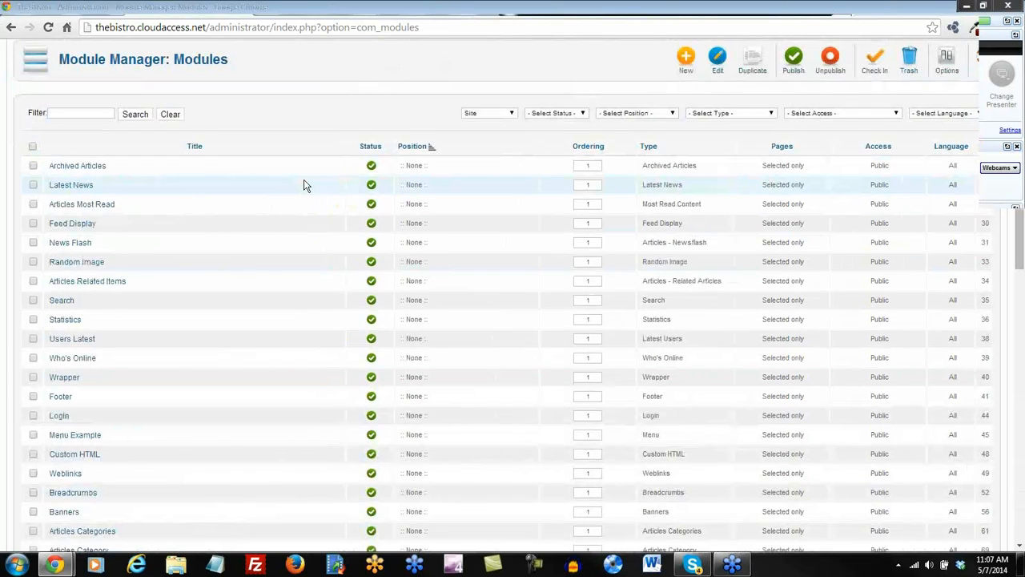
{"action": "scroll", "coordinate": [304, 186], "scroll_direction": "up", "scroll_amount": 1}
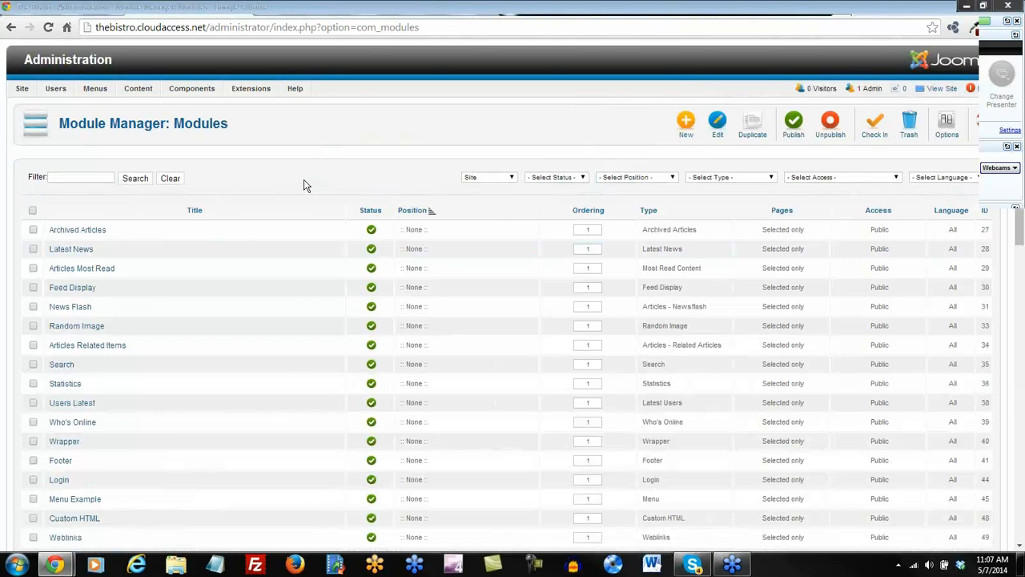
{"action": "scroll", "coordinate": [305, 186], "scroll_direction": "down", "scroll_amount": 7}
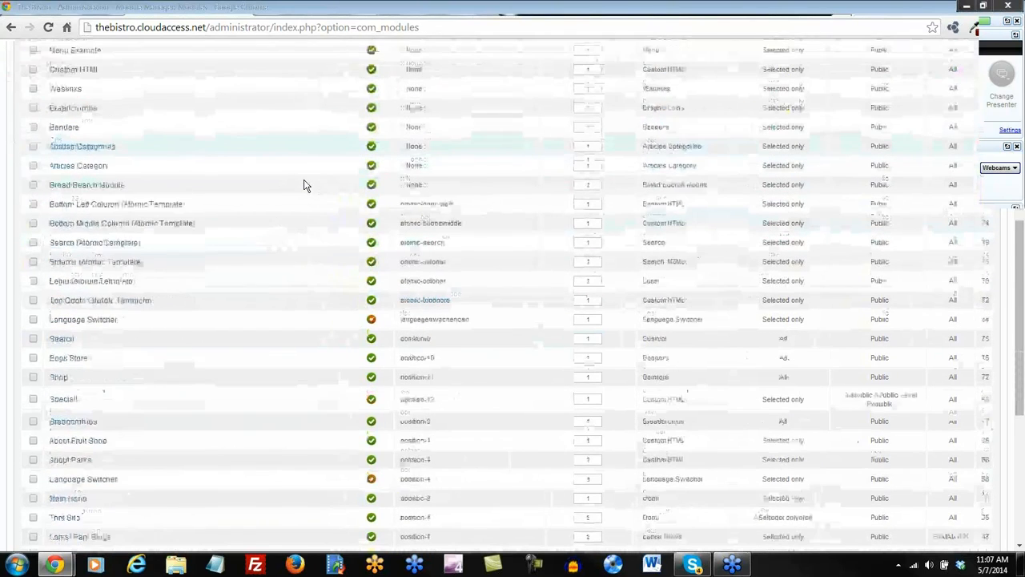
{"action": "scroll", "coordinate": [304, 186], "scroll_direction": "down", "scroll_amount": 6}
{"action": "scroll", "coordinate": [304, 186], "scroll_direction": "up", "scroll_amount": 8}
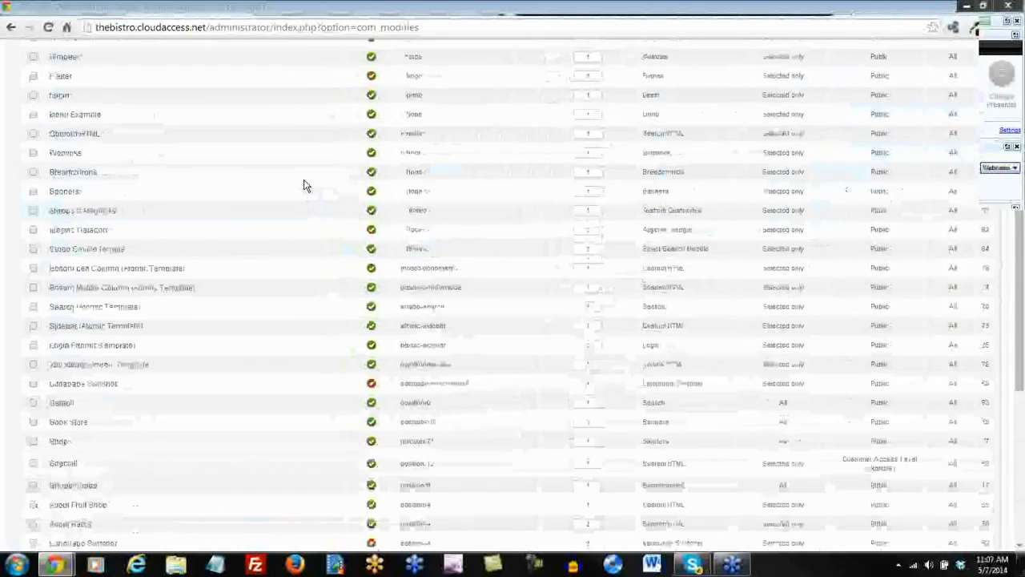
{"action": "scroll", "coordinate": [305, 186], "scroll_direction": "up", "scroll_amount": 6}
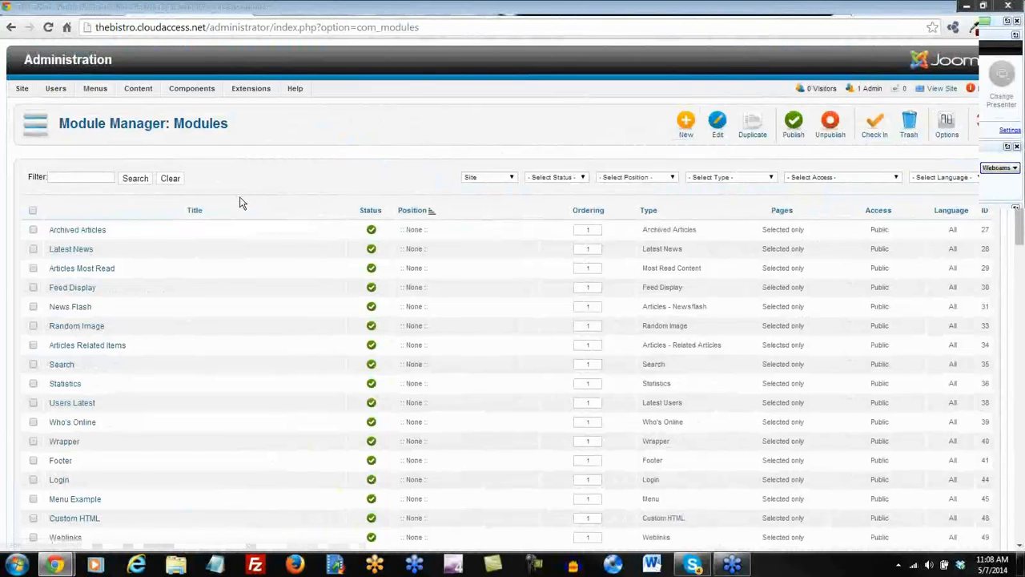
{"action": "scroll", "coordinate": [238, 201], "scroll_direction": "down", "scroll_amount": 1}
Select every module in the Module Manager list.
{"action": "left_click", "coordinate": [33, 145]}
{"action": "scroll", "coordinate": [203, 209], "scroll_direction": "down", "scroll_amount": 3}
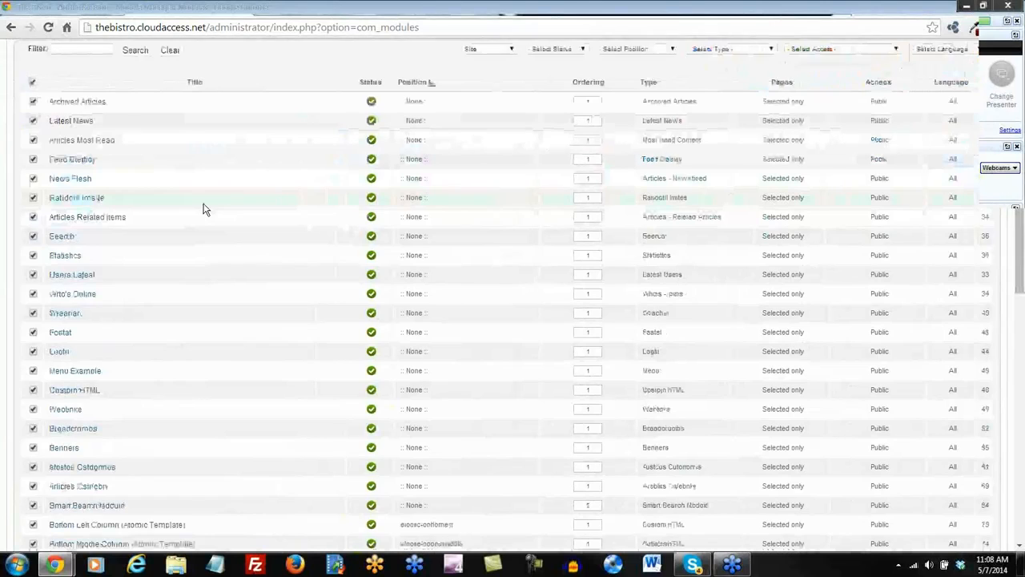
{"action": "scroll", "coordinate": [203, 209], "scroll_direction": "down", "scroll_amount": 5}
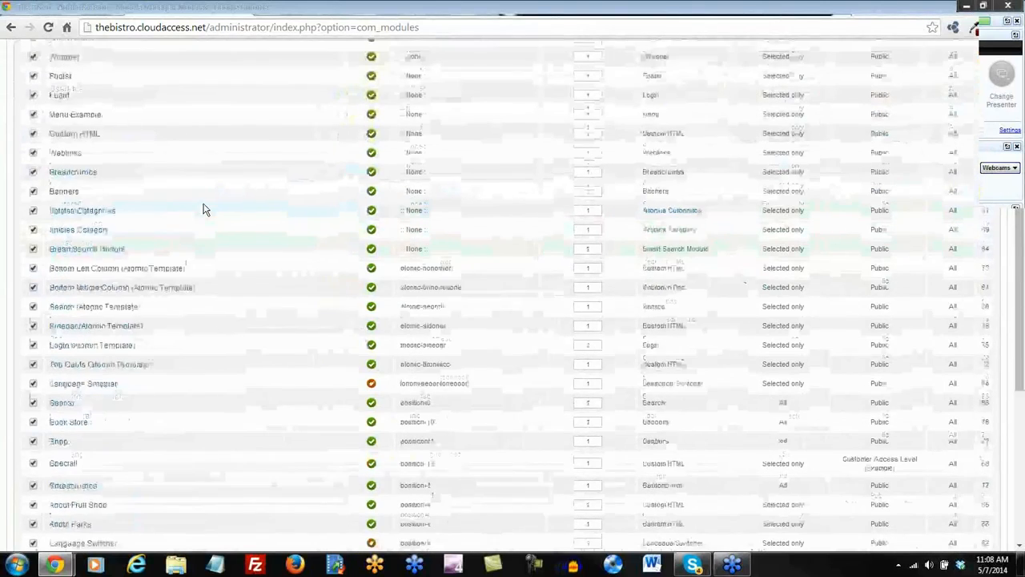
{"action": "scroll", "coordinate": [202, 209], "scroll_direction": "down", "scroll_amount": 1}
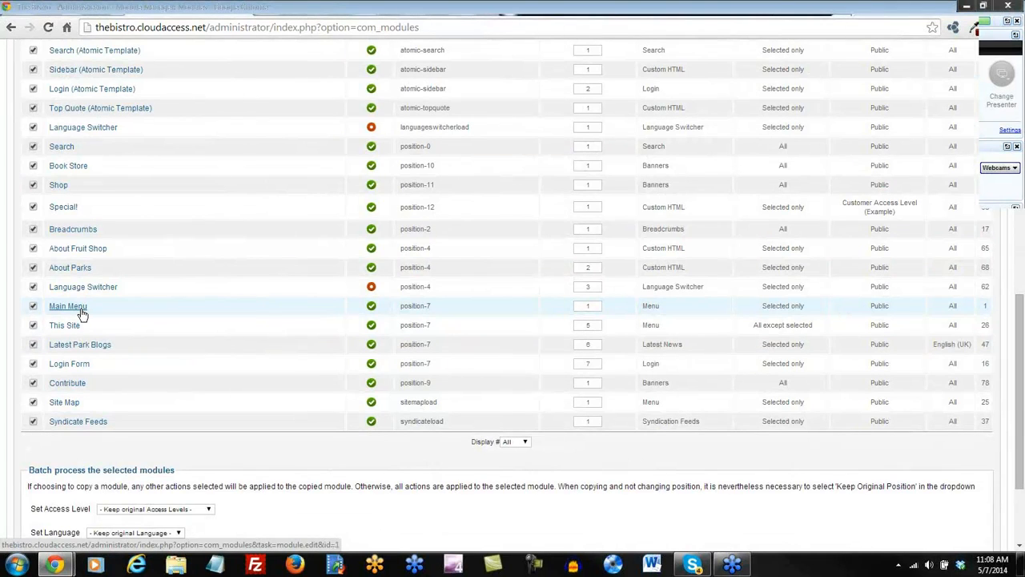
Compare the Bistro home page against the Cloudbase demo Module Map.
{"action": "left_click", "coordinate": [521, 16]}
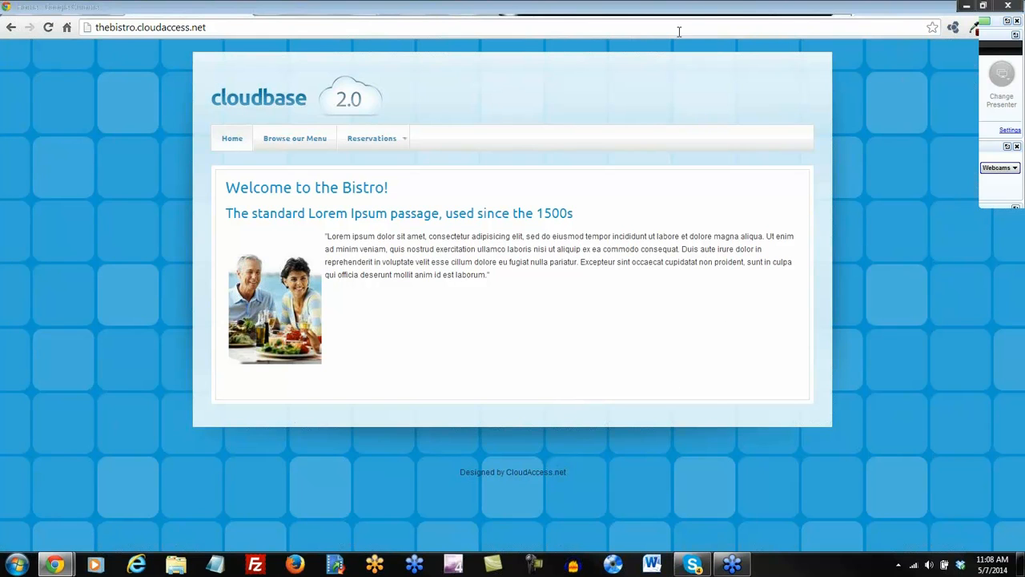
{"action": "left_click", "coordinate": [744, 12]}
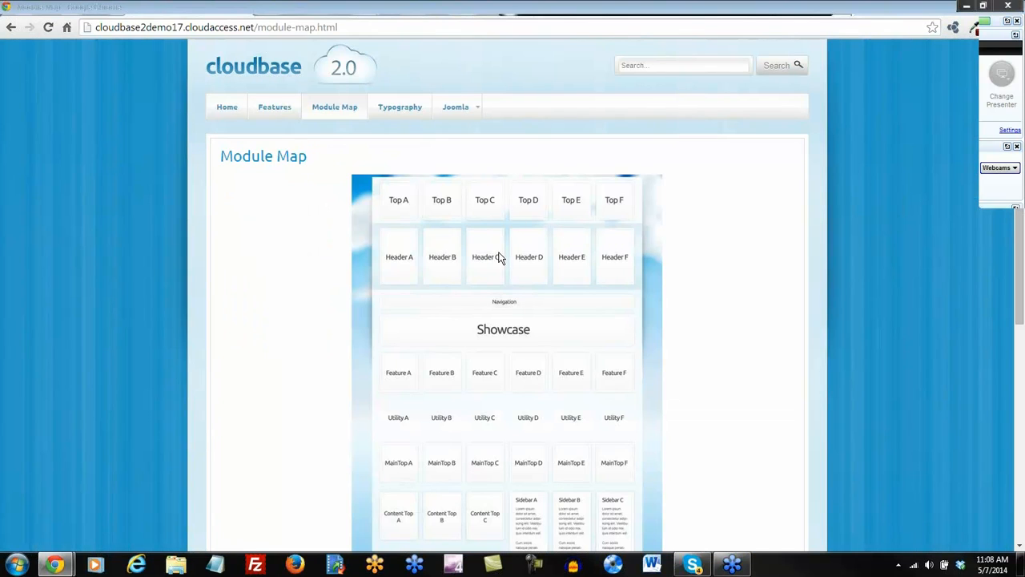
{"action": "scroll", "coordinate": [481, 256], "scroll_direction": "down", "scroll_amount": 2}
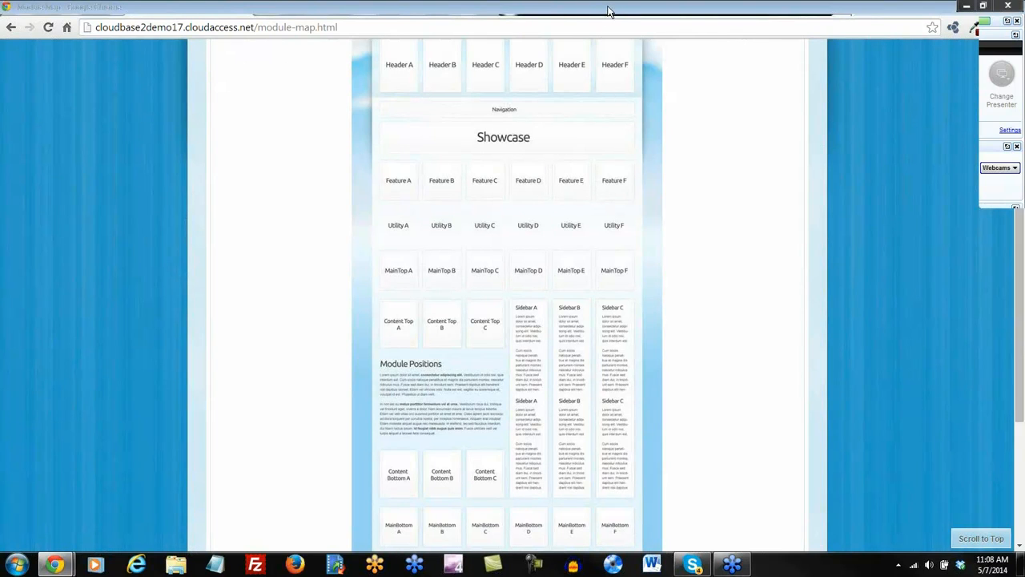
{"action": "left_click", "coordinate": [522, 12]}
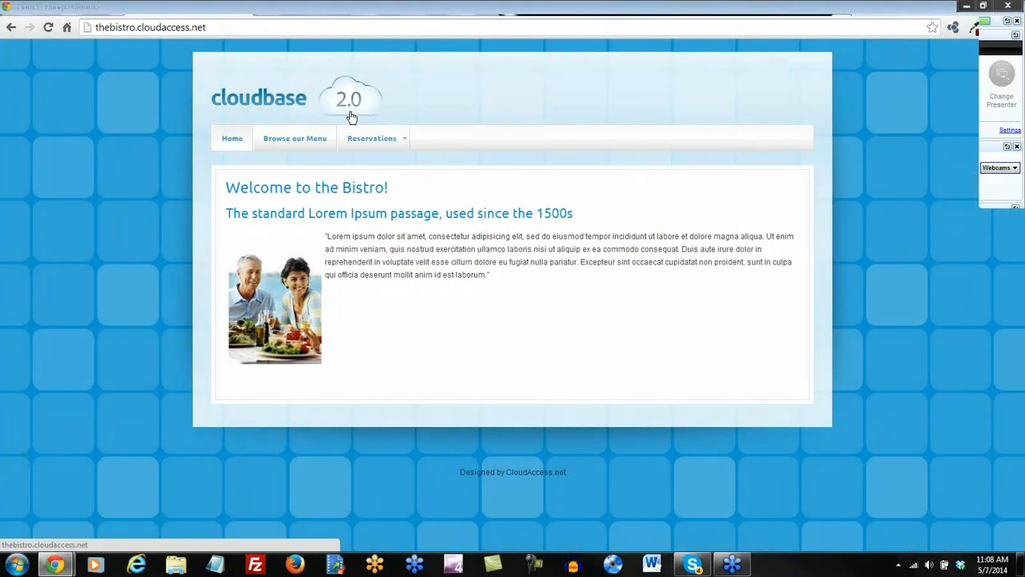
Untick Main Menu, trash the other 43 modules, and reload the Bistro home page.
{"action": "left_click", "coordinate": [414, 9]}
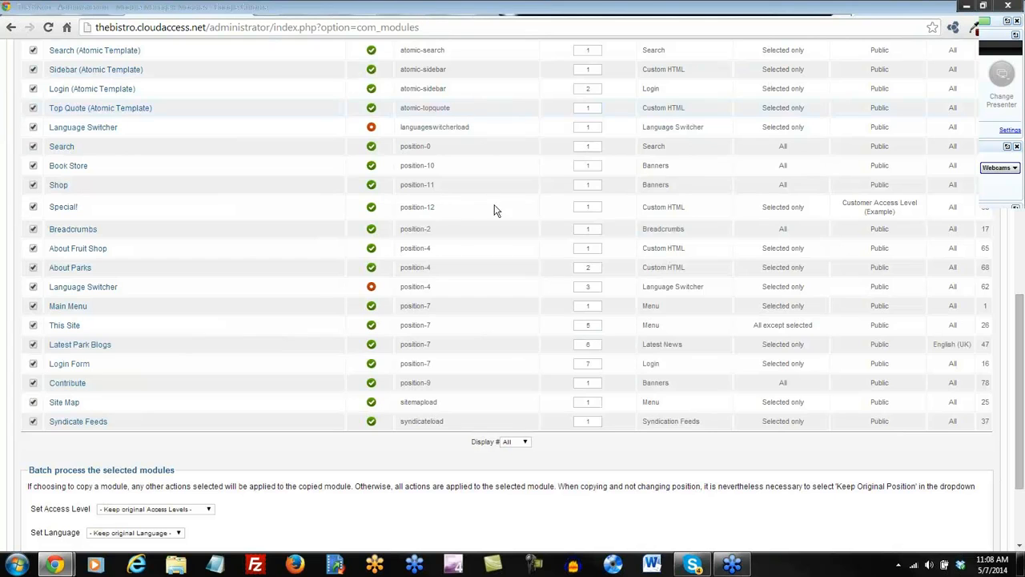
{"action": "left_click", "coordinate": [33, 305]}
{"action": "scroll", "coordinate": [260, 272], "scroll_direction": "up", "scroll_amount": 5}
{"action": "scroll", "coordinate": [260, 272], "scroll_direction": "up", "scroll_amount": 4}
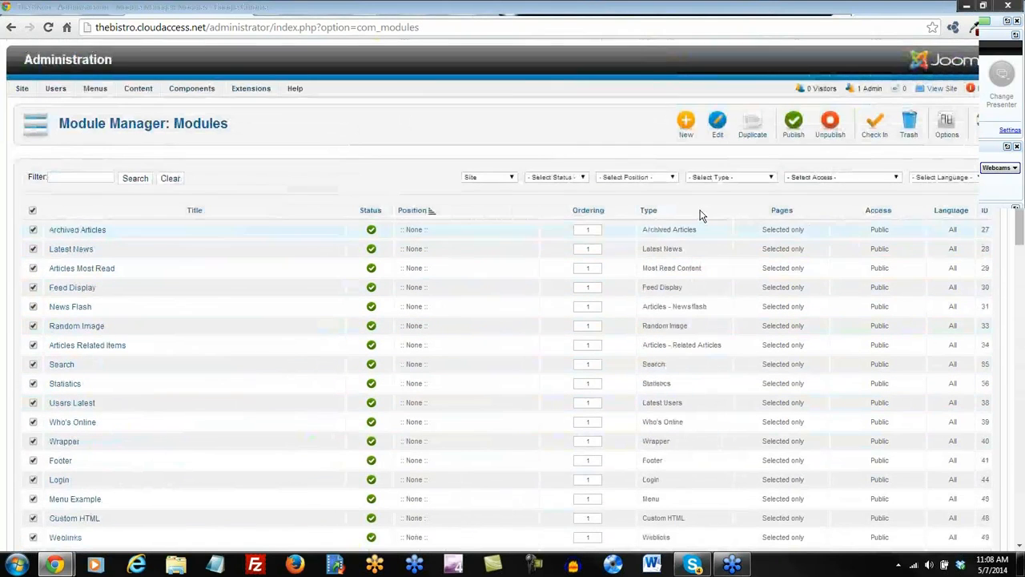
{"action": "left_click", "coordinate": [910, 125]}
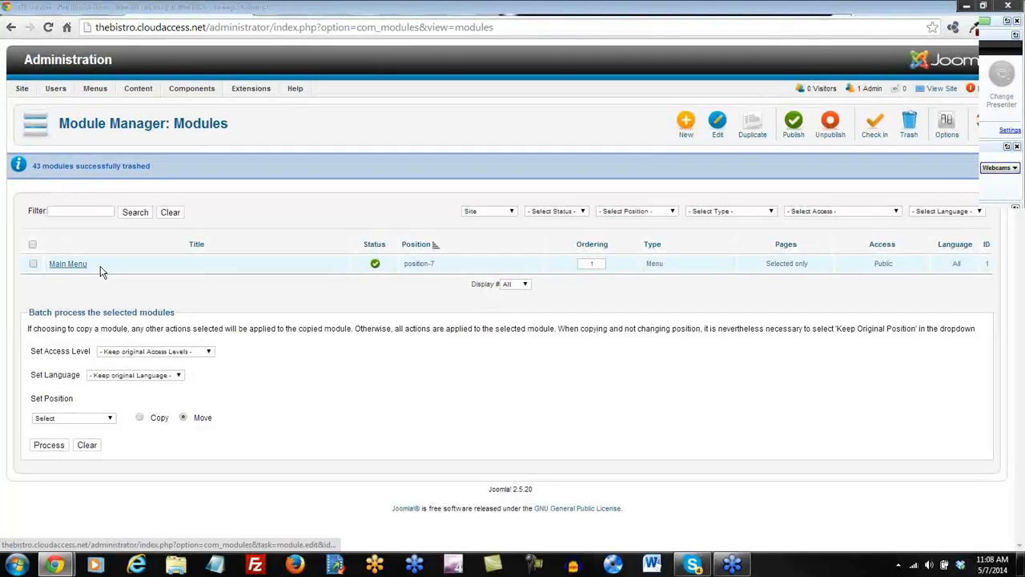
{"action": "left_click", "coordinate": [503, 9]}
{"action": "left_click", "coordinate": [45, 27]}
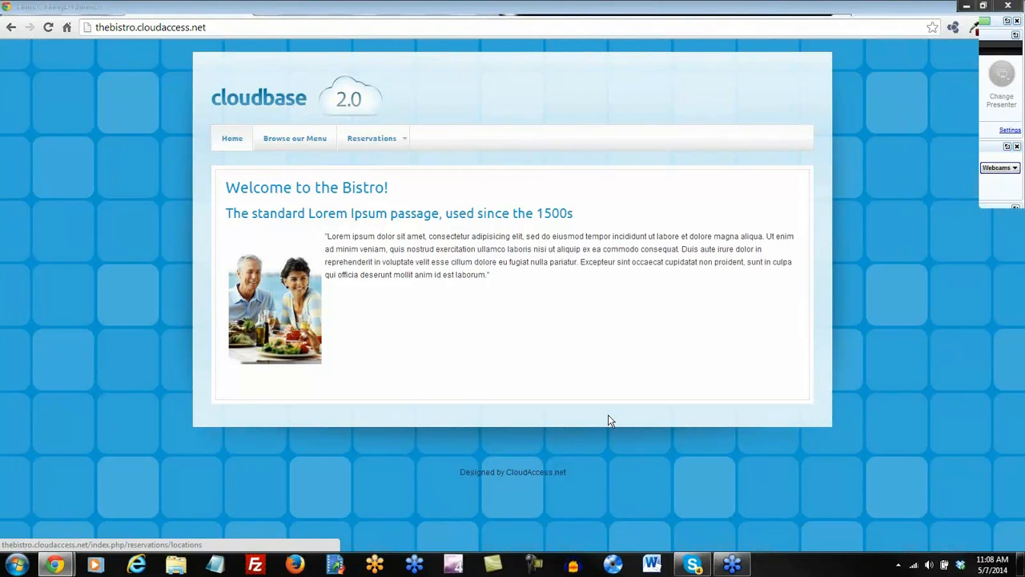
Return to Module Manager and start a new module to list the module types.
{"action": "left_click", "coordinate": [394, 11]}
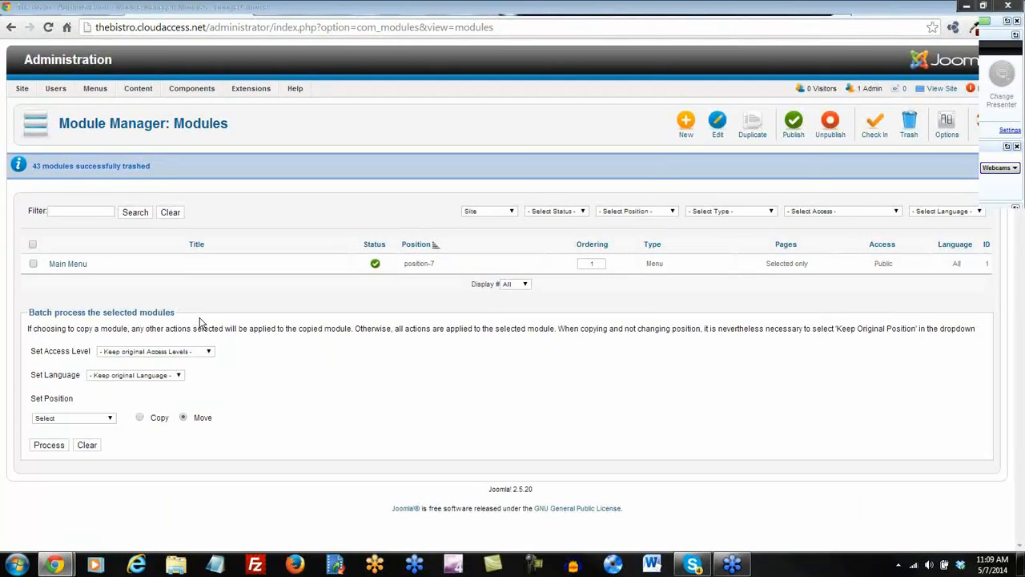
{"action": "left_click", "coordinate": [686, 124]}
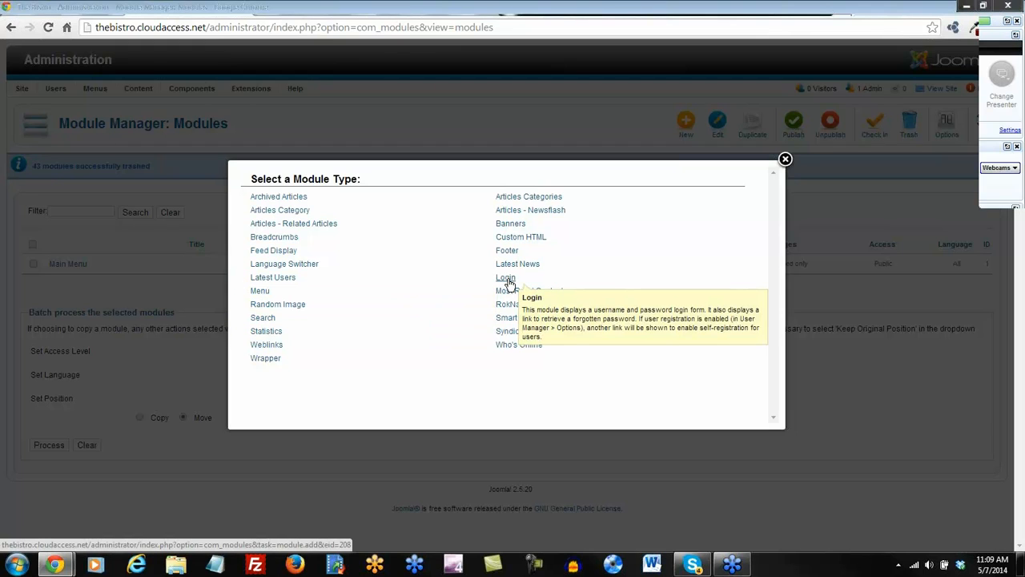
Create a Custom HTML module titled 'Bistro Banner'.
{"action": "left_click", "coordinate": [523, 240]}
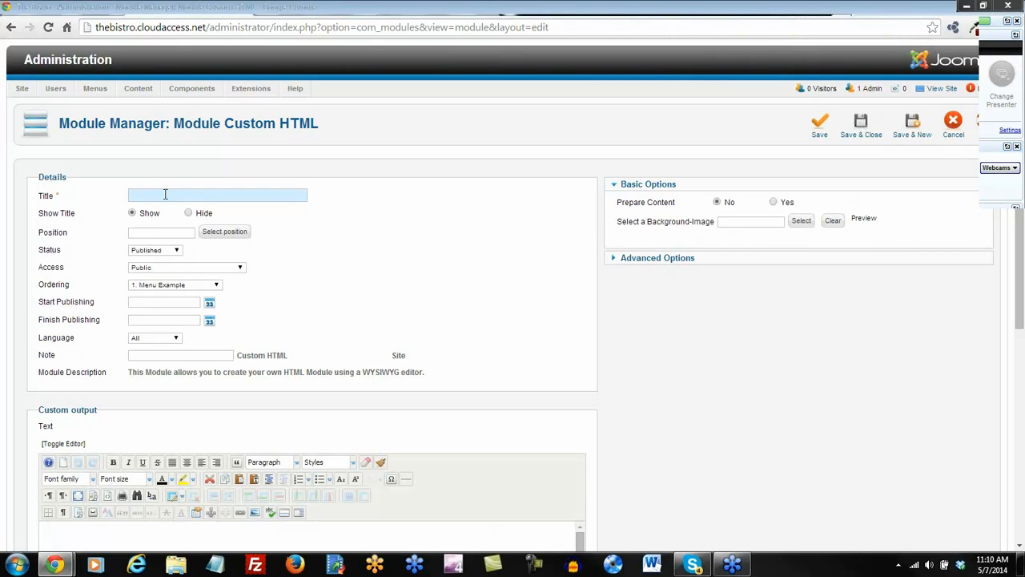
{"action": "type", "text": "Bistro Banne"}
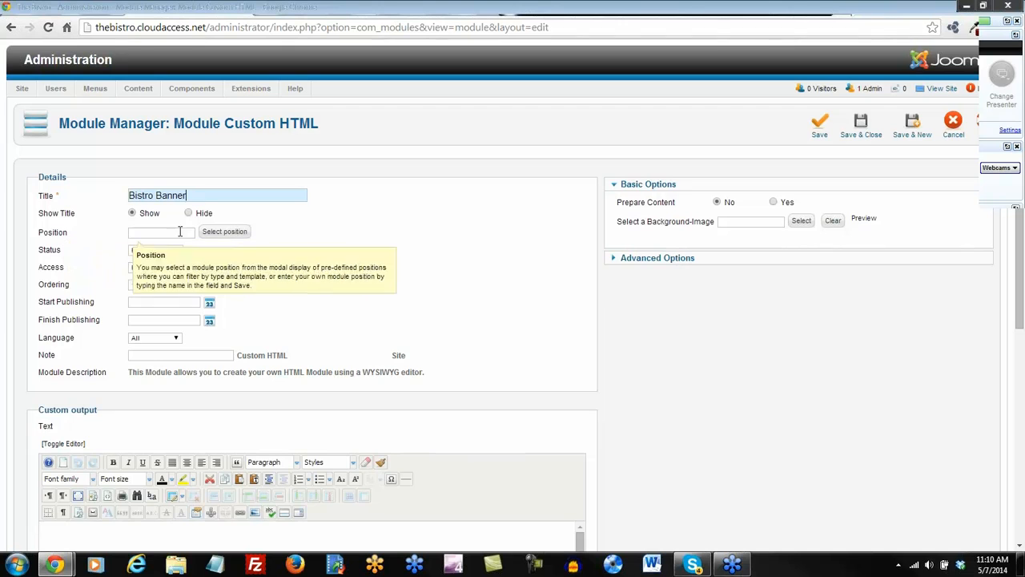
{"action": "left_click", "coordinate": [731, 14]}
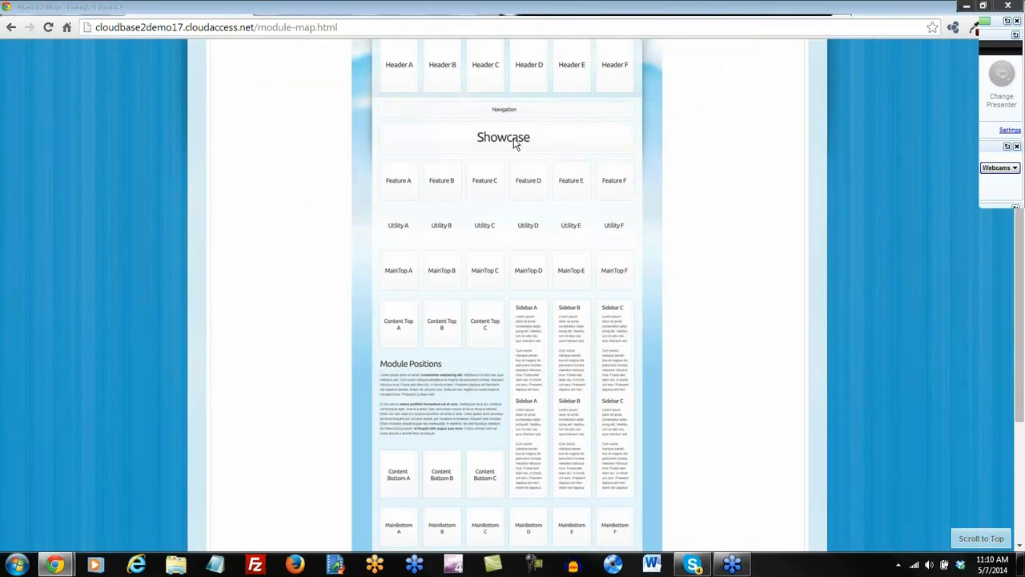
{"action": "left_click", "coordinate": [404, 14]}
Assign it to the showcase position, filtering positions to ca_cloudbase2_j25 and 'show'.
{"action": "left_click", "coordinate": [218, 231]}
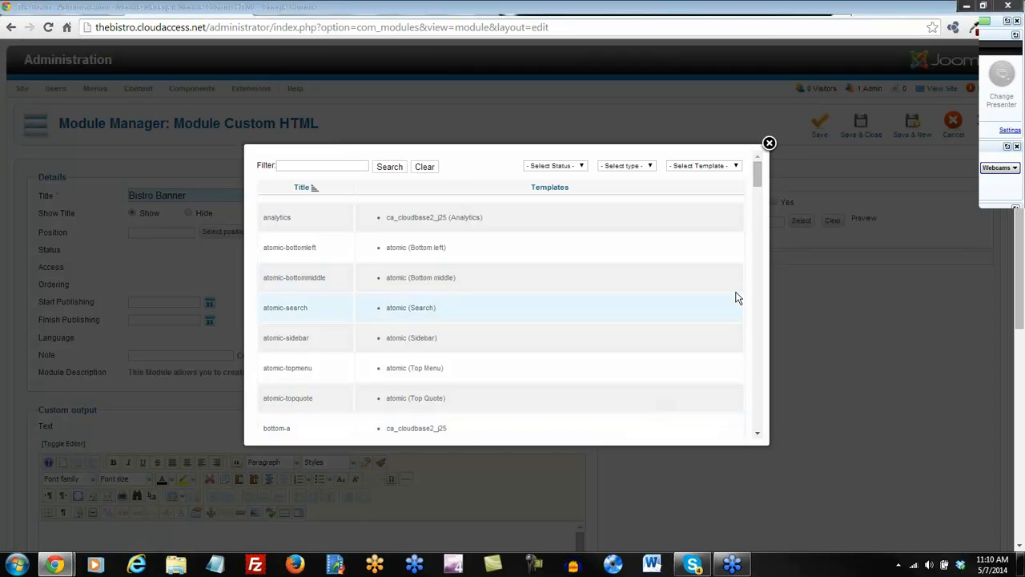
{"action": "left_click", "coordinate": [735, 166]}
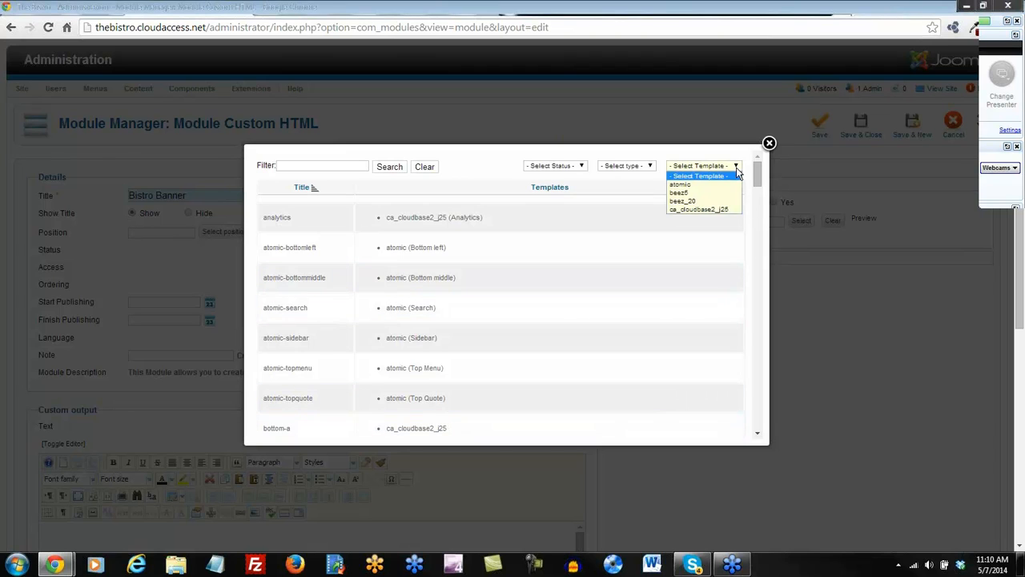
{"action": "left_click", "coordinate": [701, 209]}
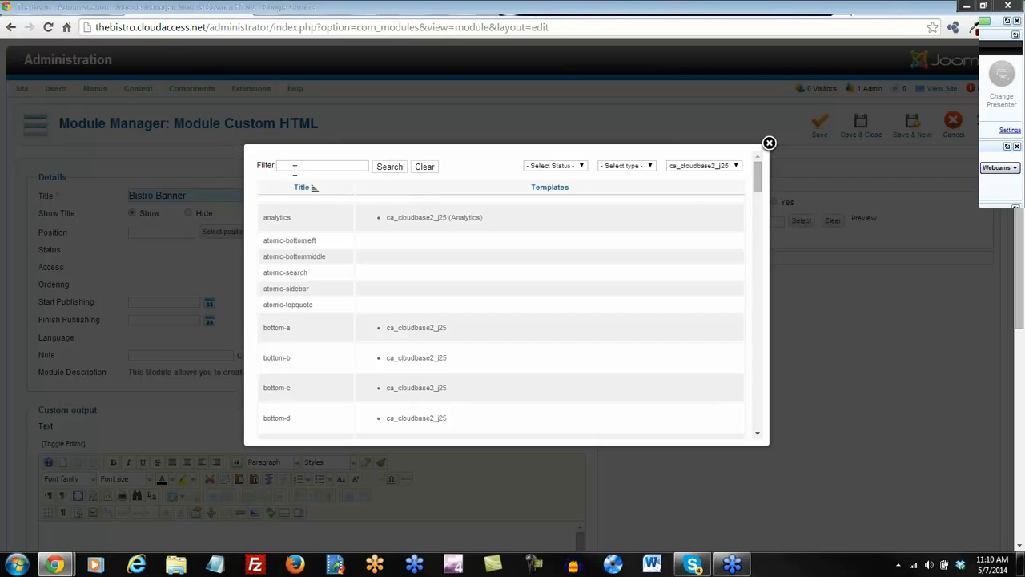
{"action": "left_click", "coordinate": [294, 169]}
{"action": "type", "text": "show"}
{"action": "key", "text": "Return"}
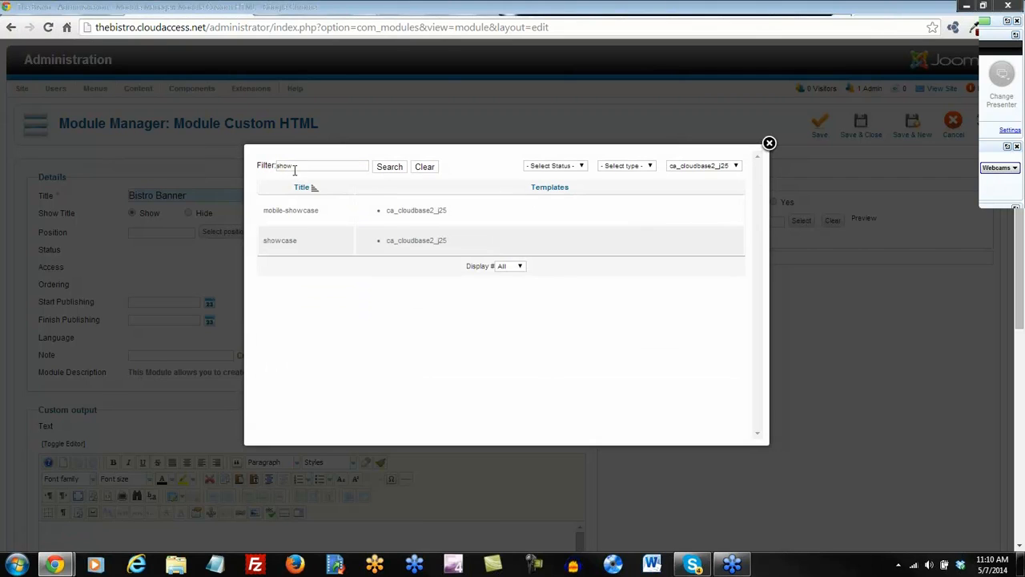
{"action": "left_click", "coordinate": [286, 243]}
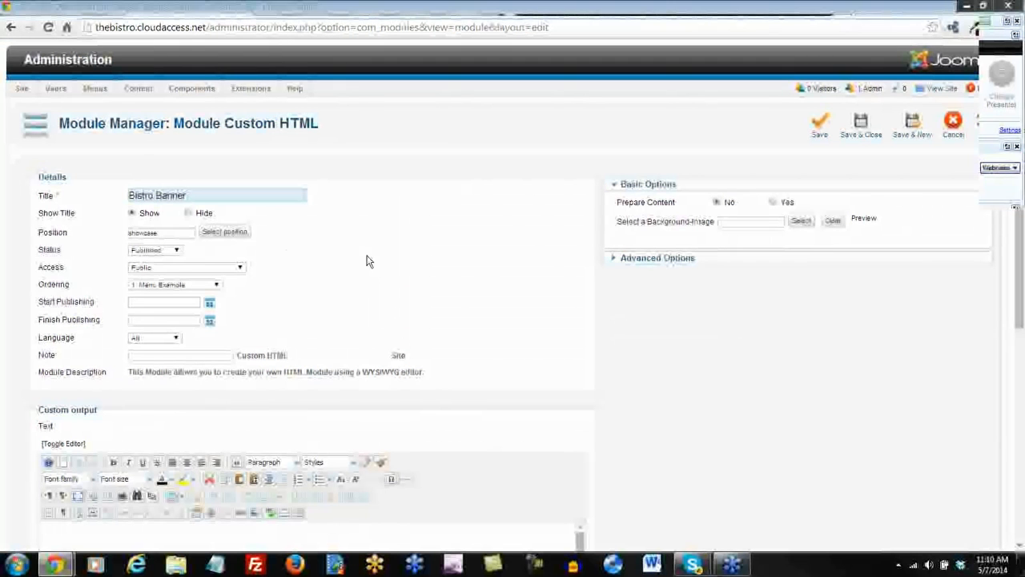
{"action": "scroll", "coordinate": [465, 263], "scroll_direction": "down", "scroll_amount": 3}
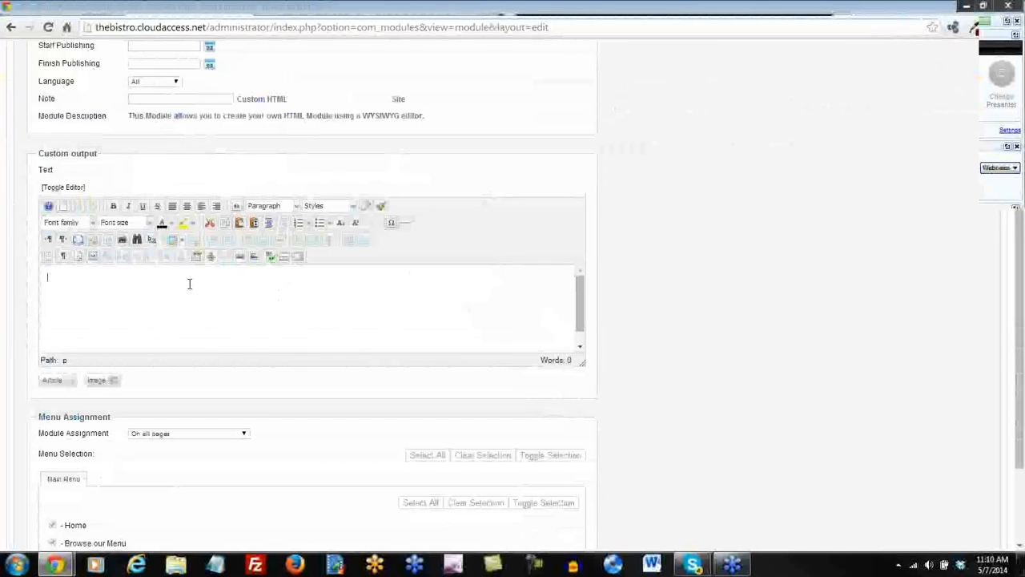
Upload bistroshowcase.jpg and insert it into the Bistro Banner module content.
{"action": "left_click", "coordinate": [256, 256]}
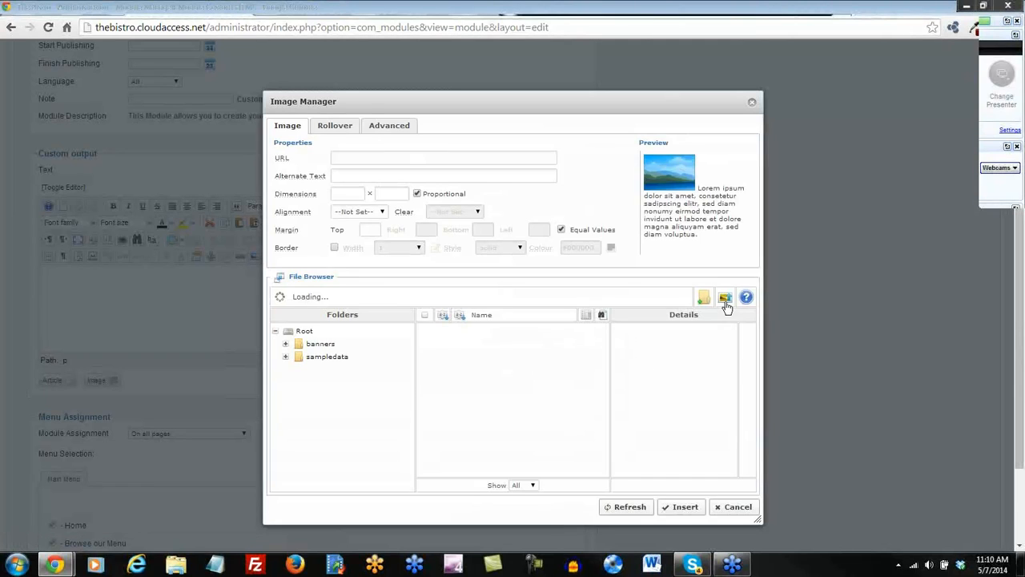
{"action": "left_click", "coordinate": [726, 302]}
{"action": "left_click", "coordinate": [523, 403]}
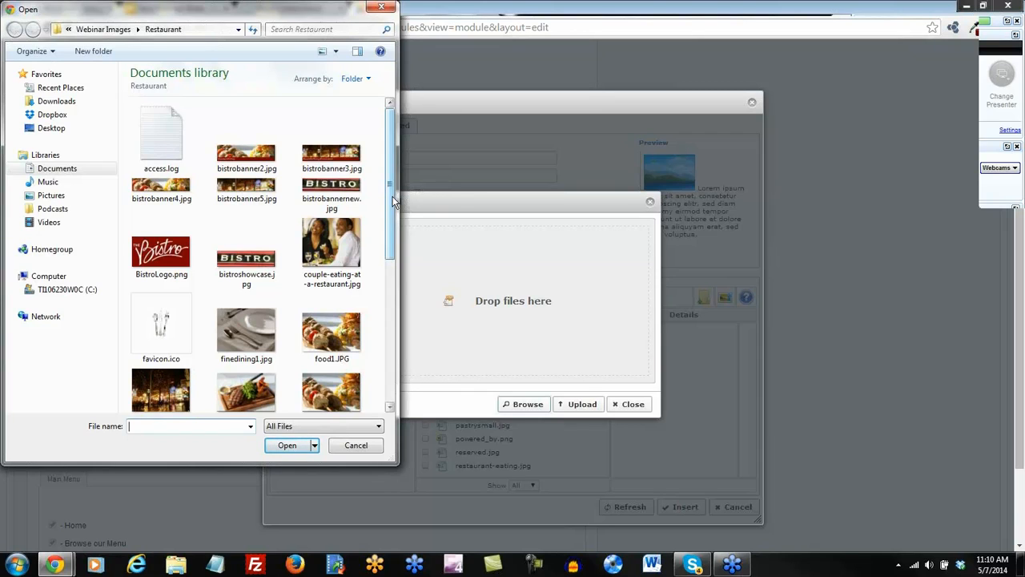
{"action": "double_click", "coordinate": [252, 264]}
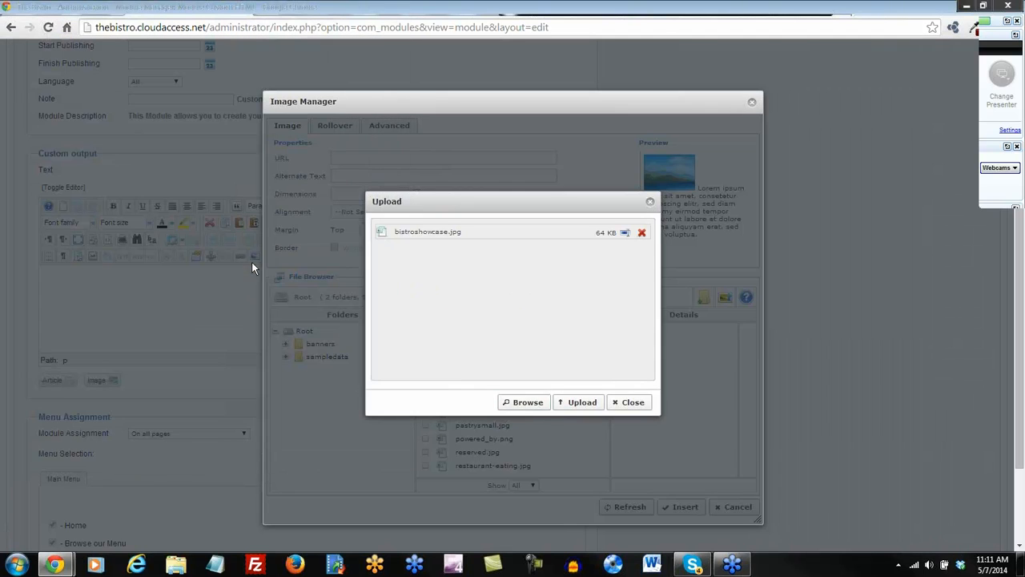
{"action": "left_click", "coordinate": [580, 404]}
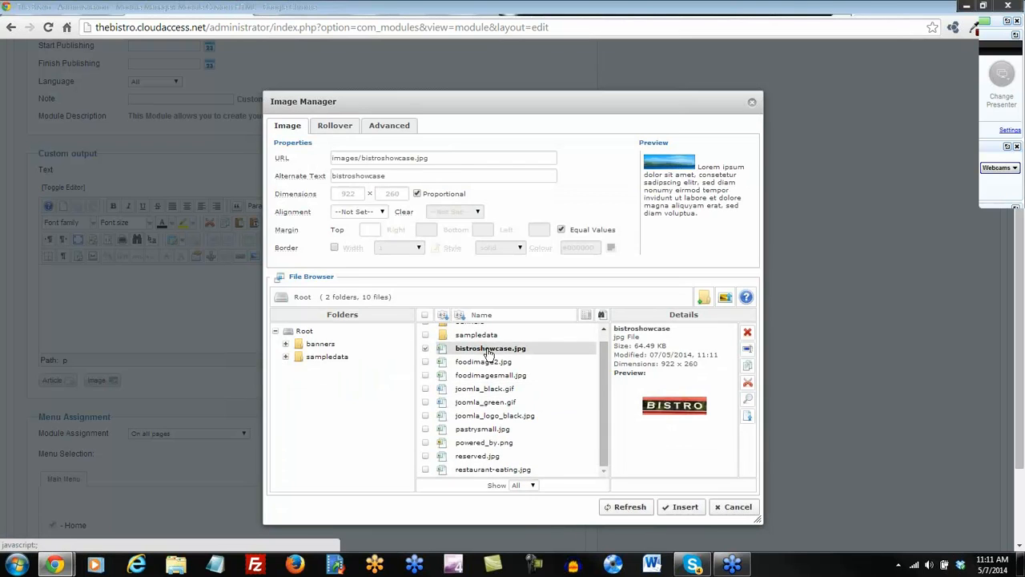
{"action": "left_click", "coordinate": [683, 508]}
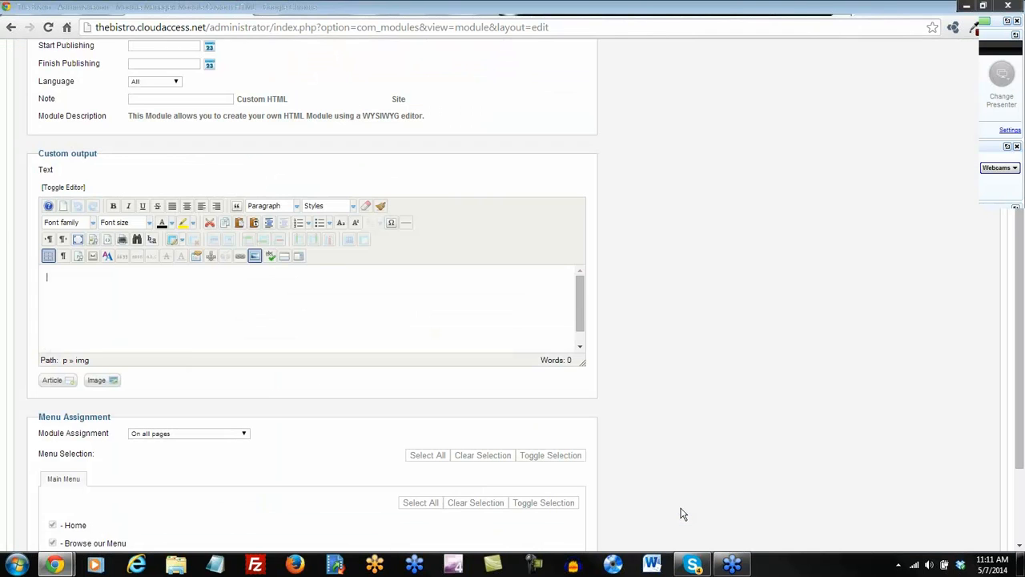
{"action": "mouse_move", "coordinate": [581, 295]}
{"action": "left_mouse_down"}
{"action": "mouse_move", "coordinate": [577, 336]}
{"action": "mouse_move", "coordinate": [576, 278]}
{"action": "left_mouse_up"}
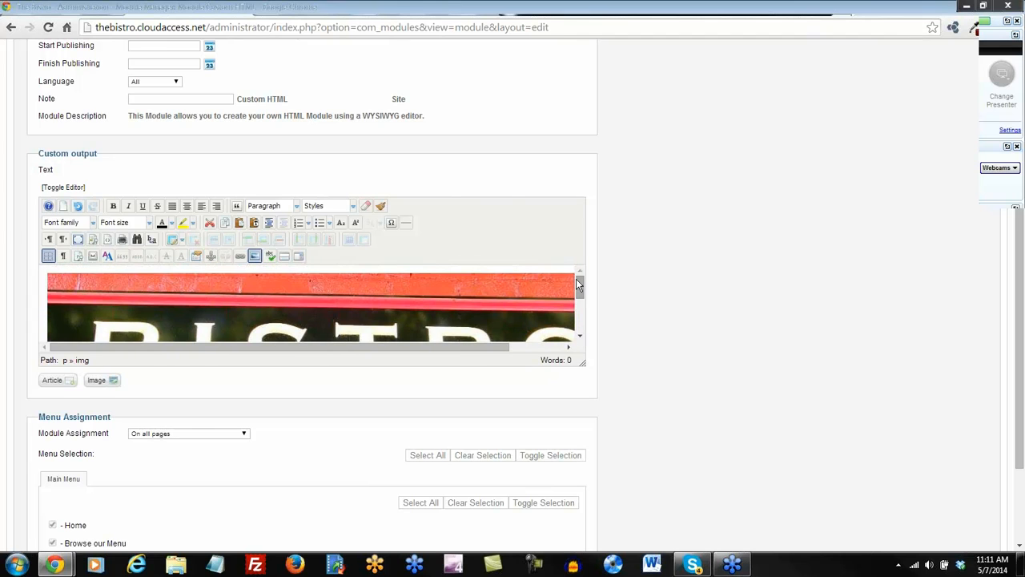
Save the Bistro Banner module and reload the front page to see the banner.
{"action": "scroll", "coordinate": [615, 261], "scroll_direction": "up", "scroll_amount": 3}
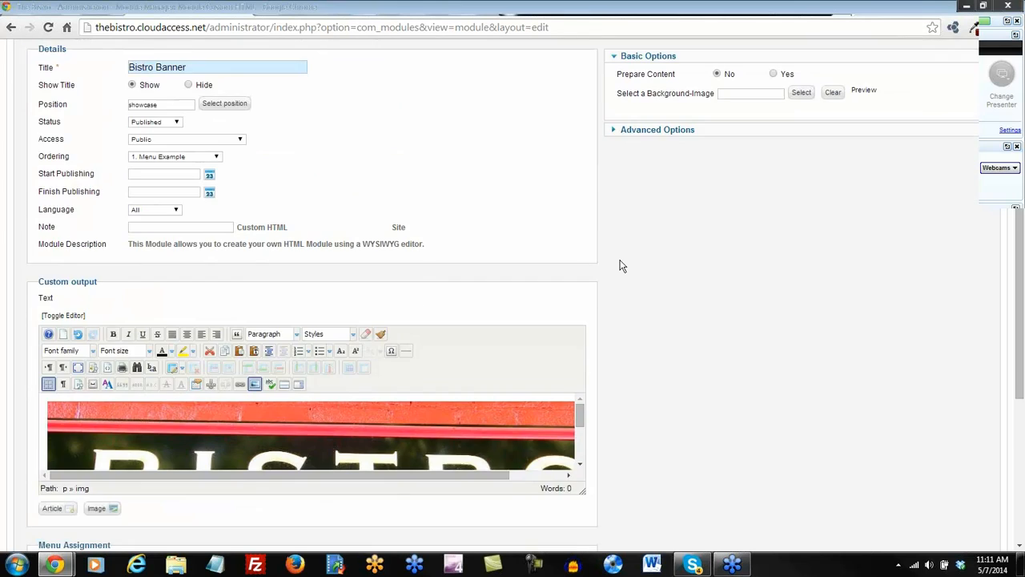
{"action": "scroll", "coordinate": [719, 233], "scroll_direction": "up", "scroll_amount": 3}
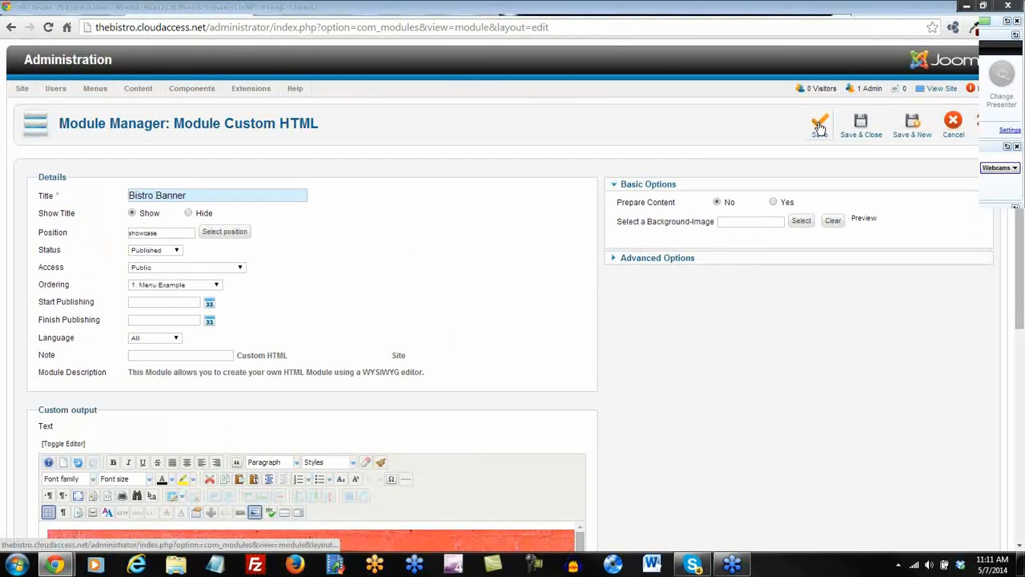
{"action": "left_click", "coordinate": [818, 127]}
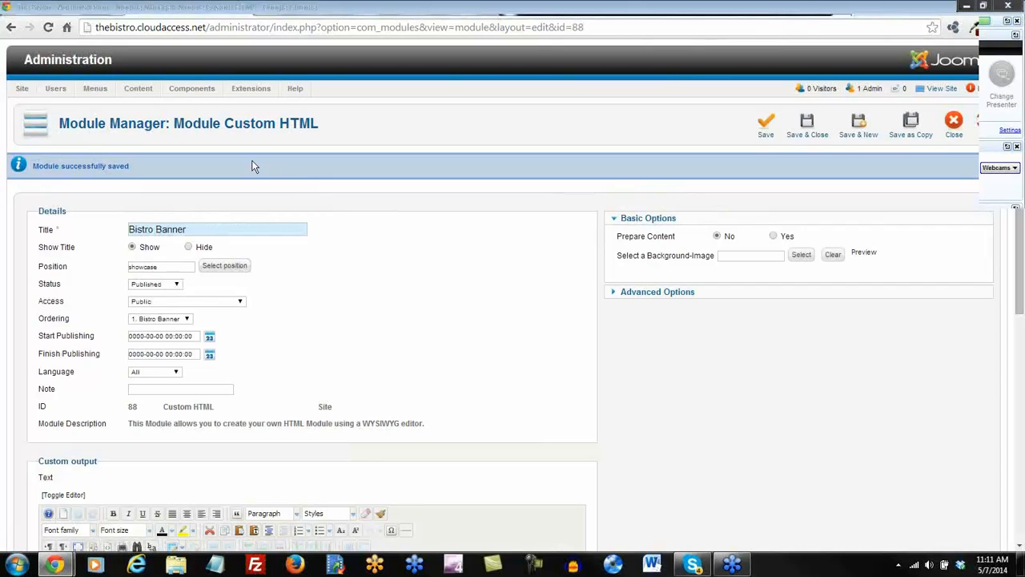
{"action": "left_click", "coordinate": [490, 11]}
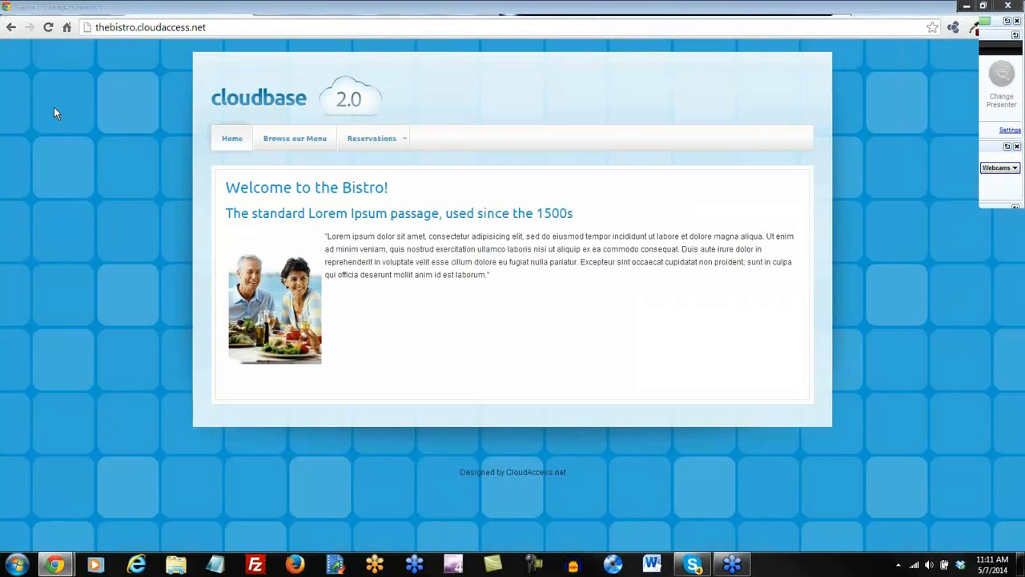
{"action": "left_click", "coordinate": [49, 27]}
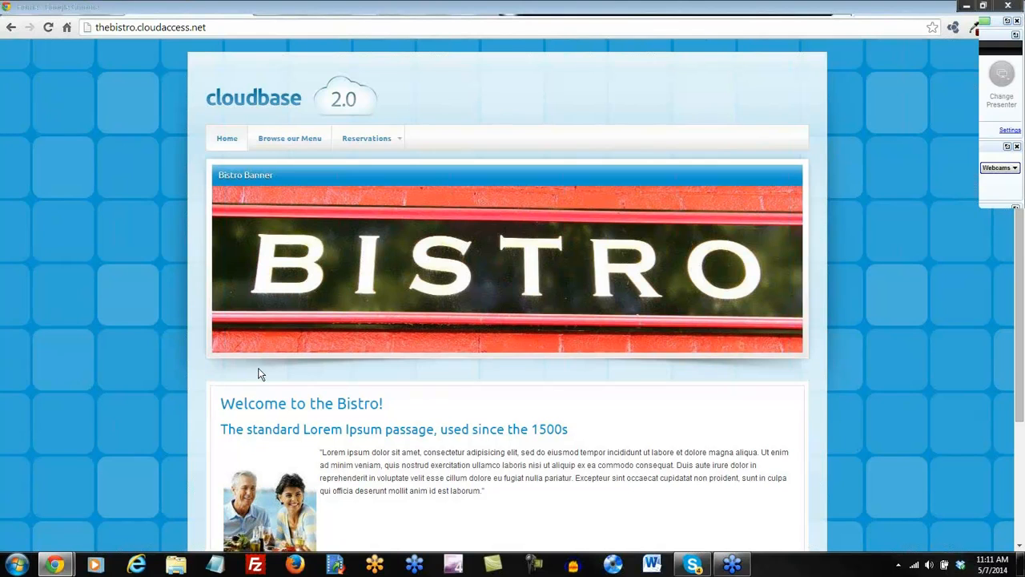
Check the BISTRO banner on the Browse our Menu and Locations pages, then return to the module.
{"action": "left_click", "coordinate": [288, 141]}
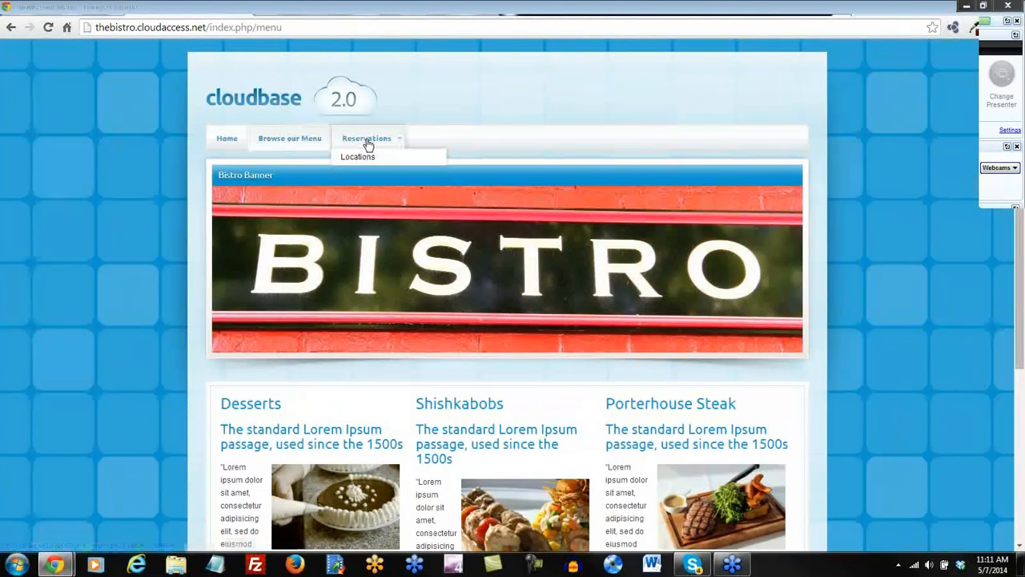
{"action": "left_click", "coordinate": [364, 157]}
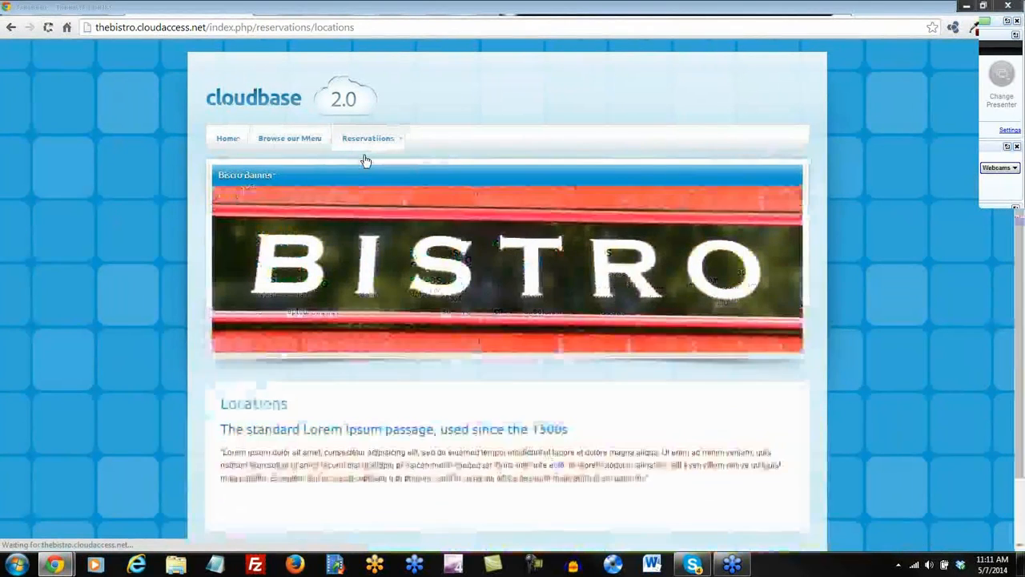
{"action": "left_click", "coordinate": [392, 15]}
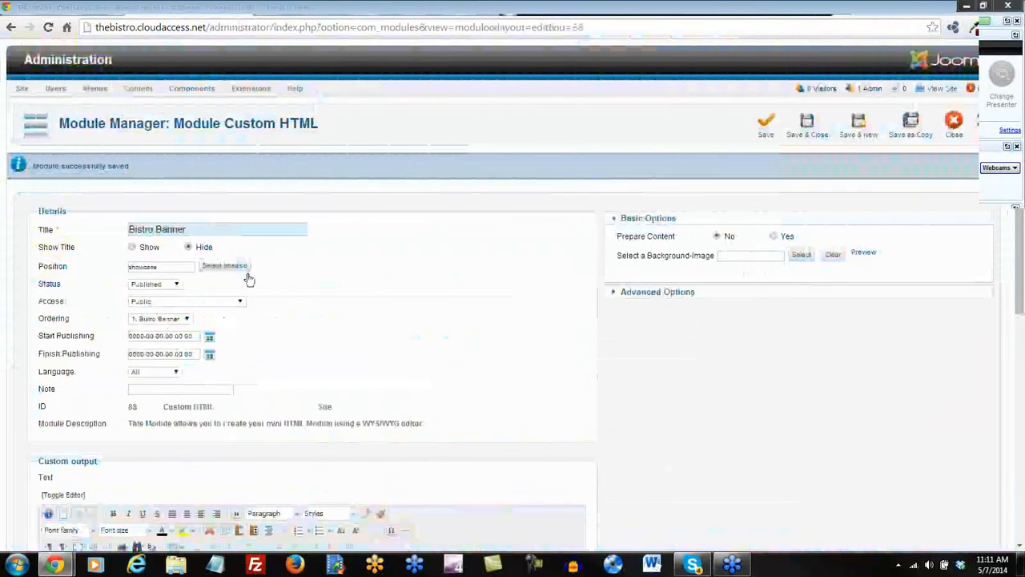
Restrict Bistro Banner to 'Only on the pages selected', clear the page selection, and save.
{"action": "scroll", "coordinate": [550, 311], "scroll_direction": "down", "scroll_amount": 3}
{"action": "scroll", "coordinate": [626, 310], "scroll_direction": "down", "scroll_amount": 4}
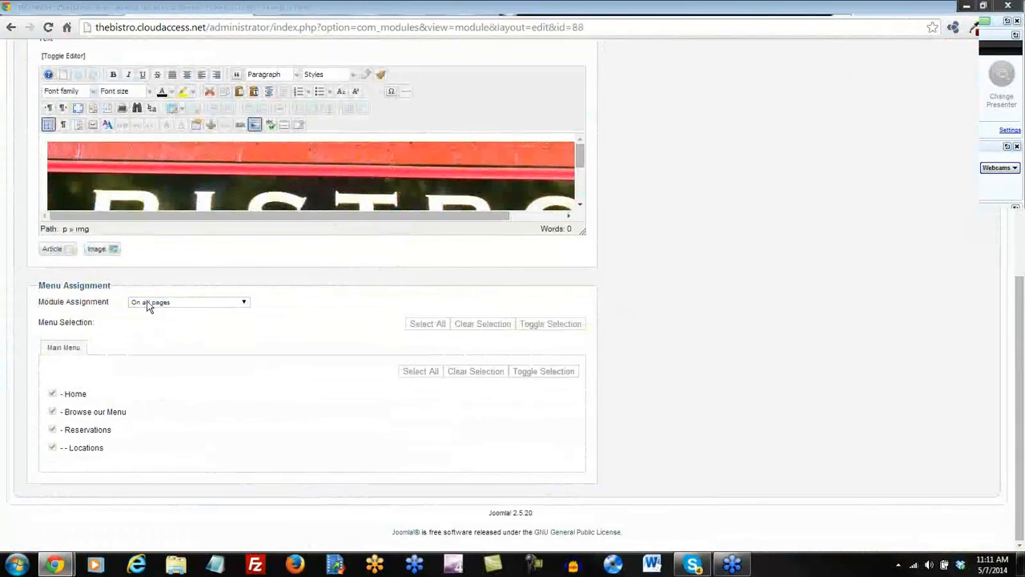
{"action": "left_click", "coordinate": [244, 304]}
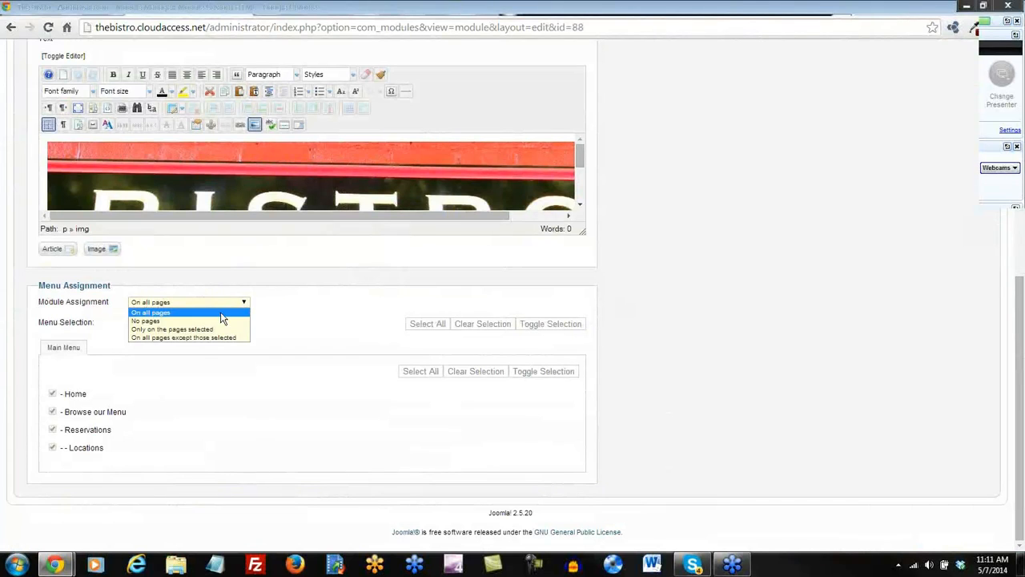
{"action": "left_click", "coordinate": [206, 330]}
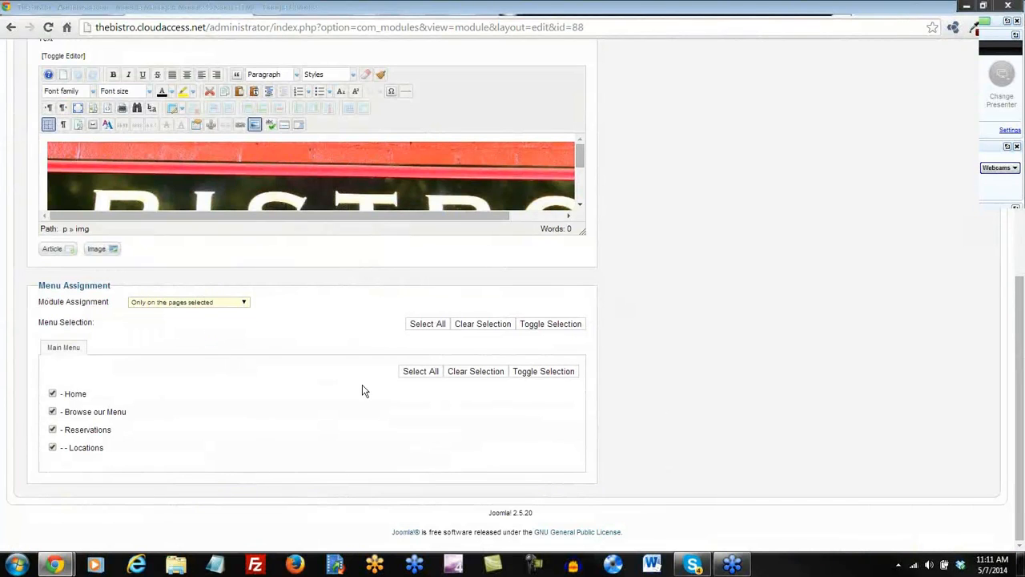
{"action": "left_click", "coordinate": [472, 374]}
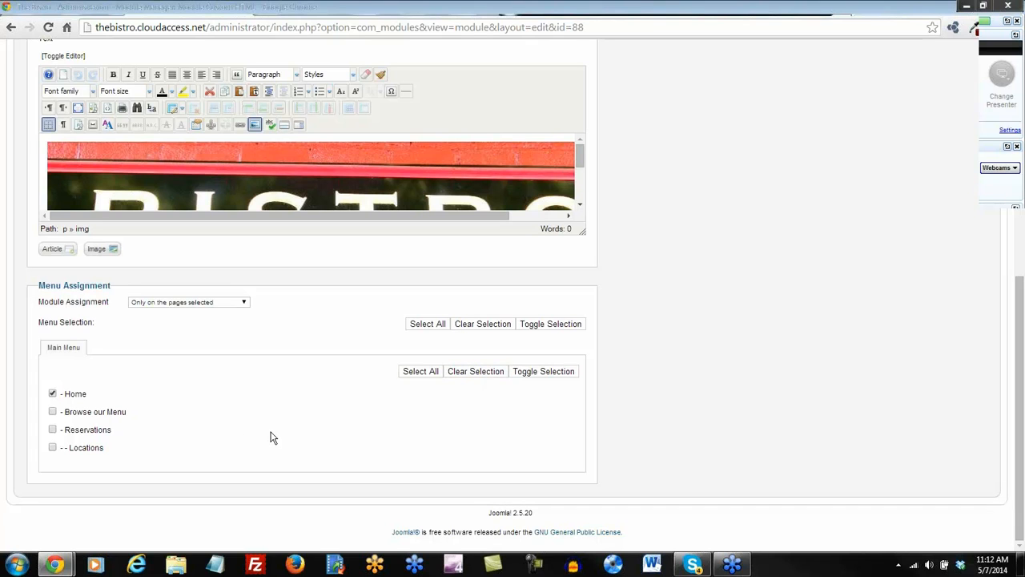
{"action": "scroll", "coordinate": [705, 328], "scroll_direction": "up", "scroll_amount": 6}
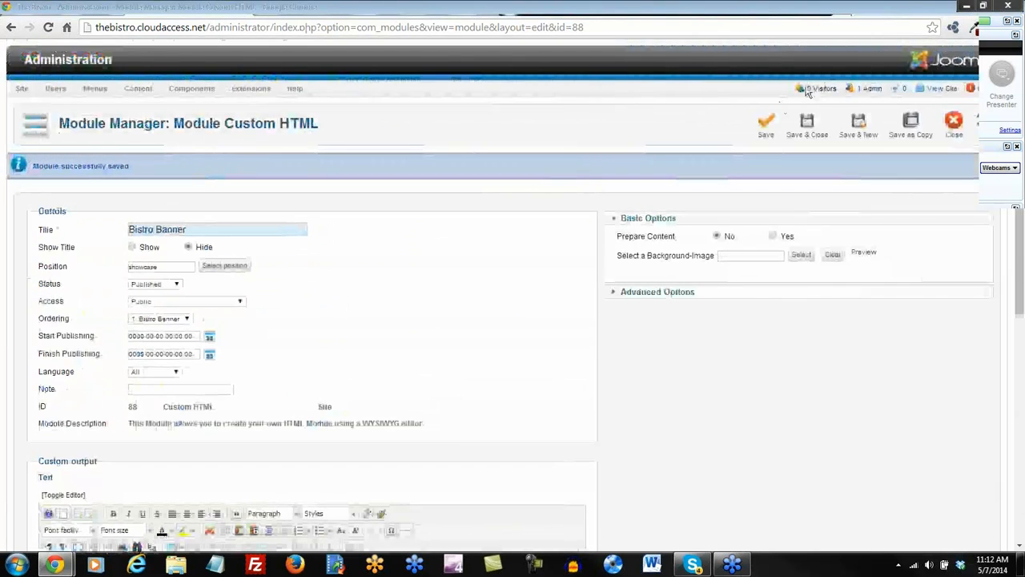
{"action": "left_click", "coordinate": [767, 130]}
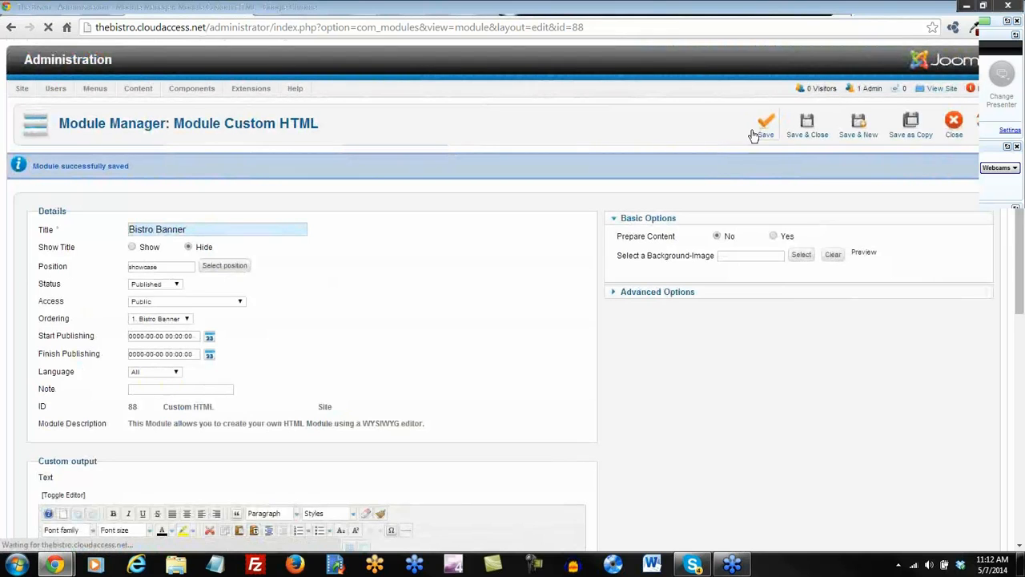
Reload Locations to confirm the banner is gone, then open Home to see it.
{"action": "left_click", "coordinate": [494, 14]}
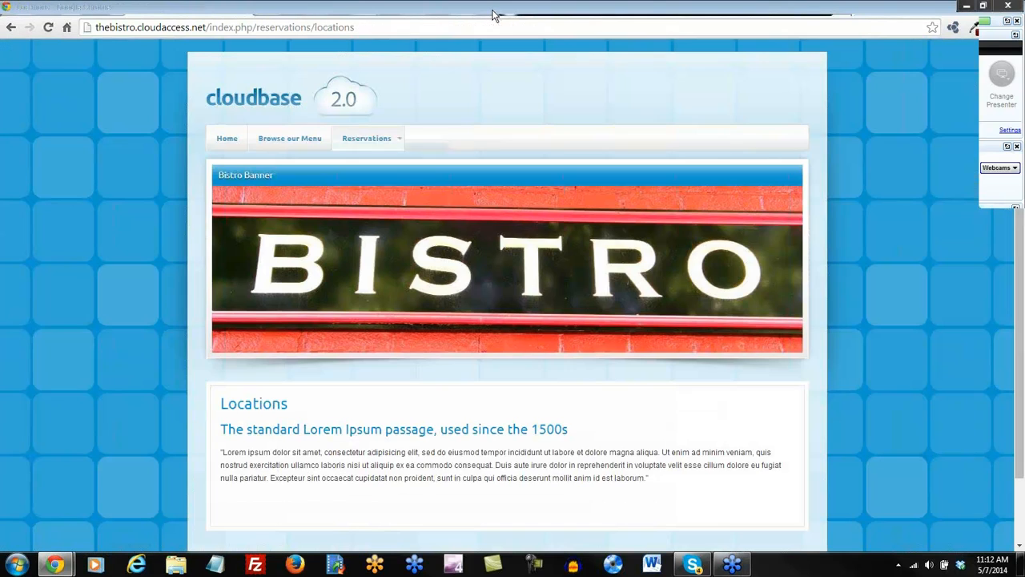
{"action": "left_click", "coordinate": [48, 28]}
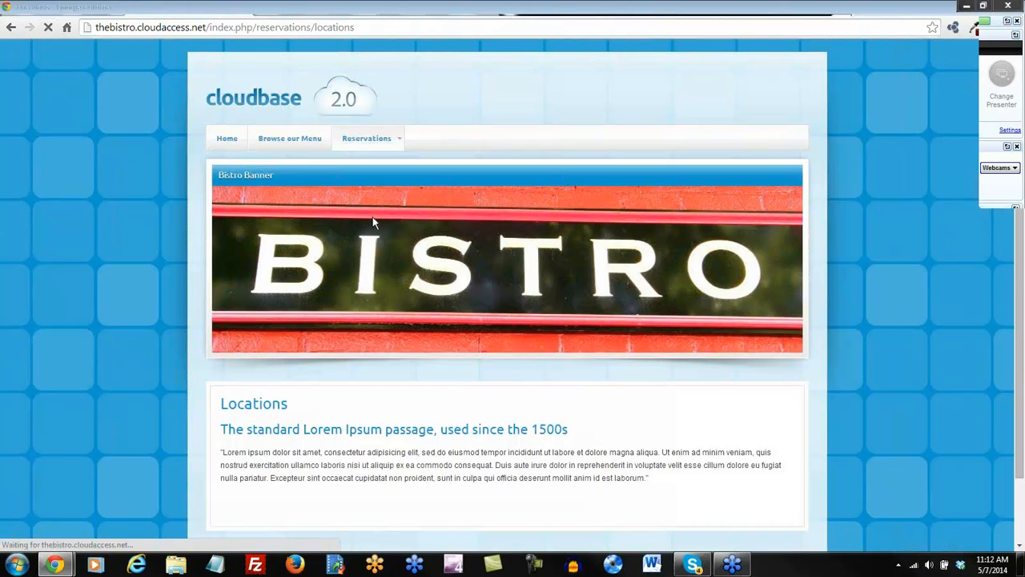
{"action": "left_click", "coordinate": [237, 142]}
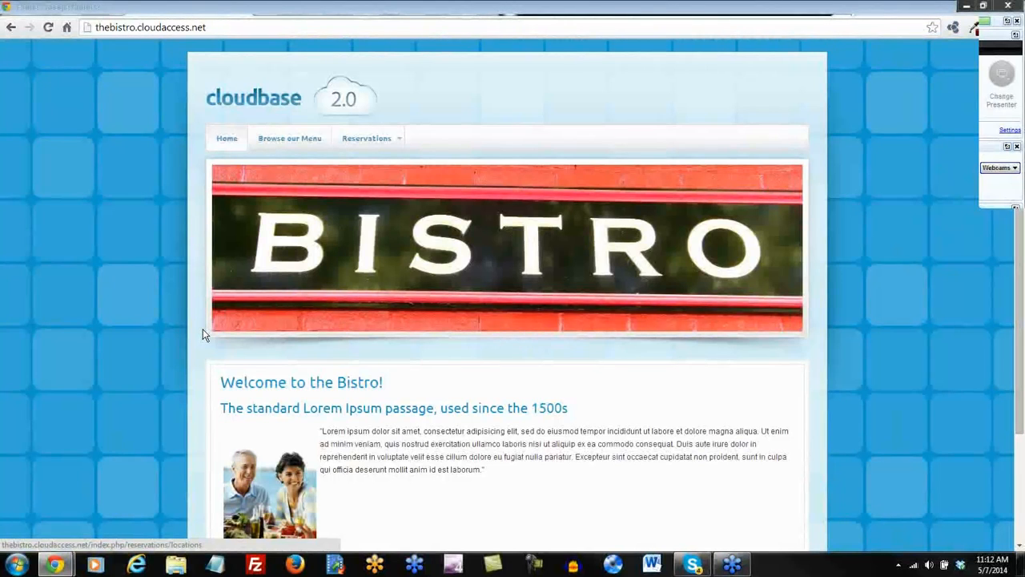
Review position names on the Module Map, then save and close Bistro Banner.
{"action": "scroll", "coordinate": [203, 330], "scroll_direction": "down", "scroll_amount": 1}
{"action": "scroll", "coordinate": [202, 330], "scroll_direction": "up", "scroll_amount": 1}
{"action": "left_click", "coordinate": [738, 11]}
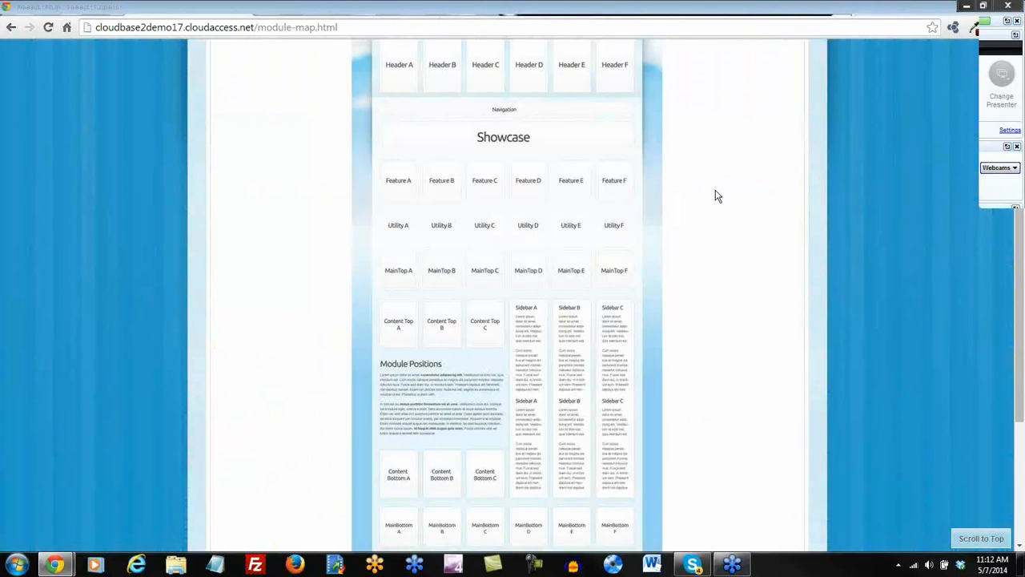
{"action": "scroll", "coordinate": [713, 198], "scroll_direction": "up", "scroll_amount": 3}
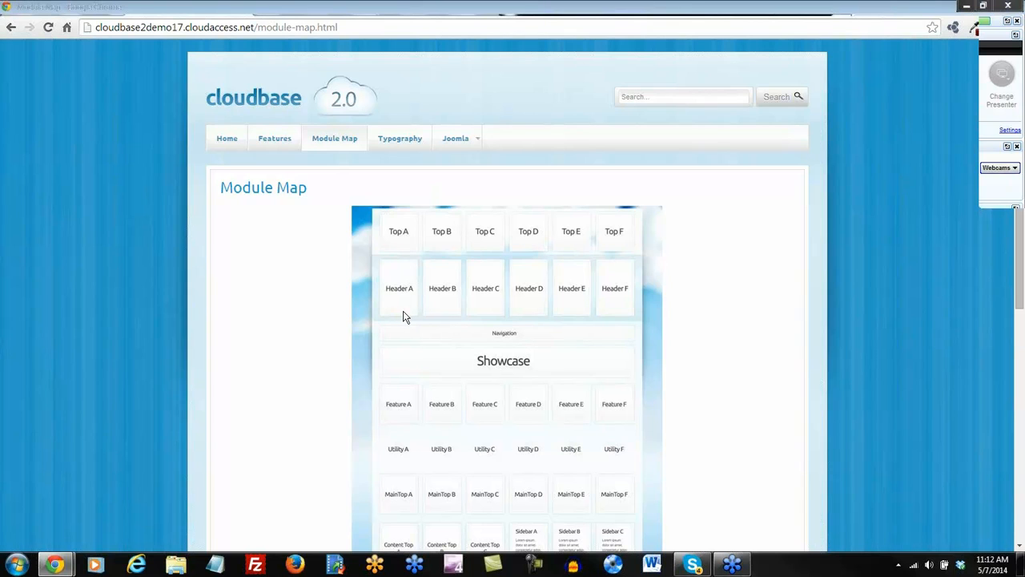
{"action": "scroll", "coordinate": [405, 314], "scroll_direction": "down", "scroll_amount": 1}
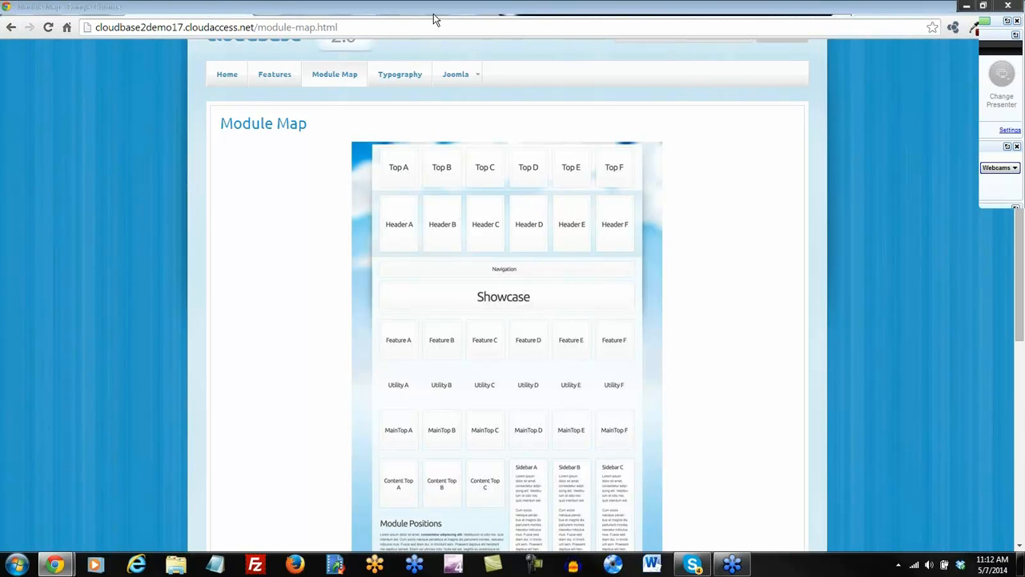
{"action": "left_click", "coordinate": [383, 11]}
{"action": "left_click", "coordinate": [807, 128]}
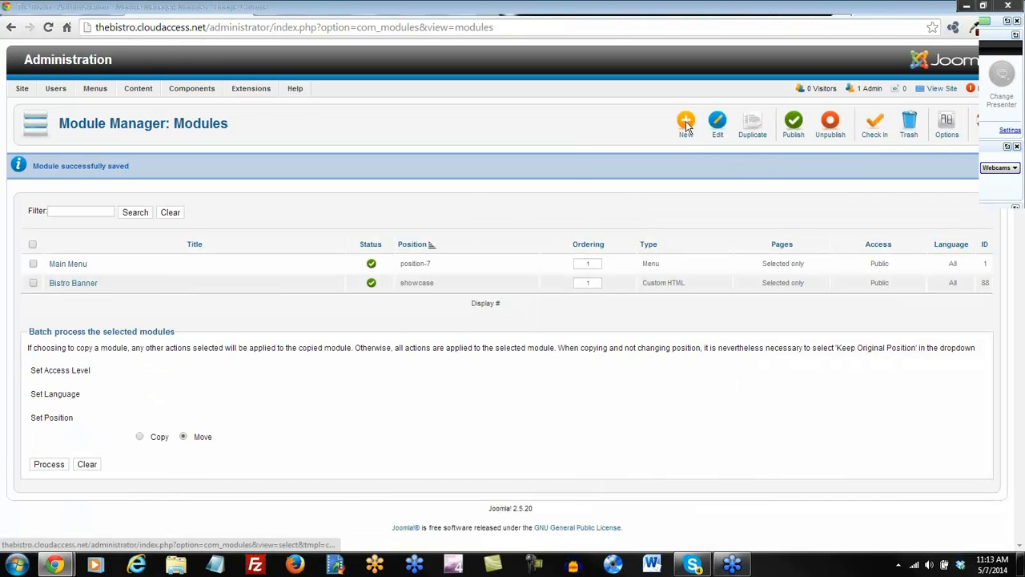
Start a new Custom HTML Logo module placed in the header-a position.
{"action": "left_click", "coordinate": [686, 123]}
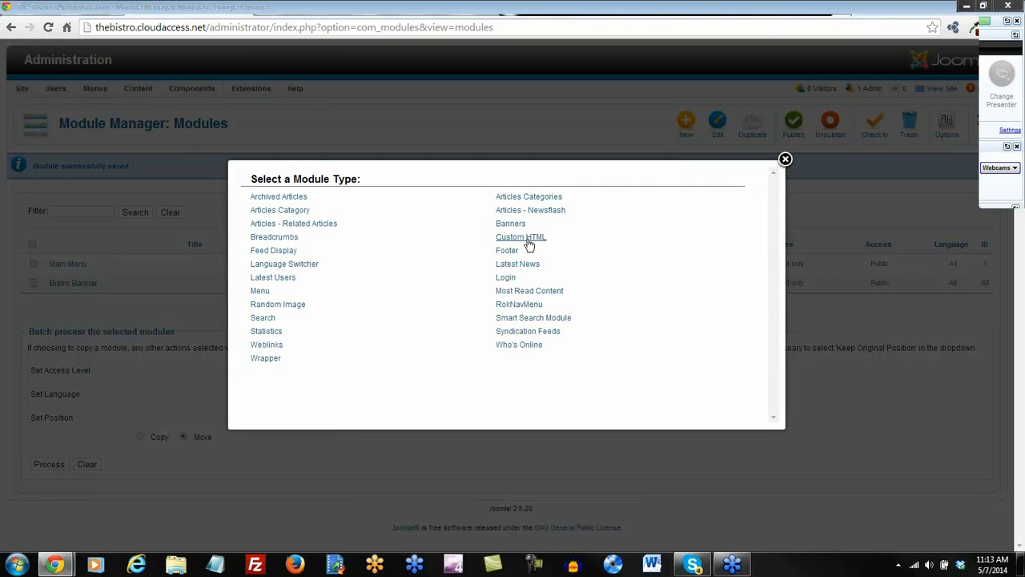
{"action": "left_click", "coordinate": [525, 239]}
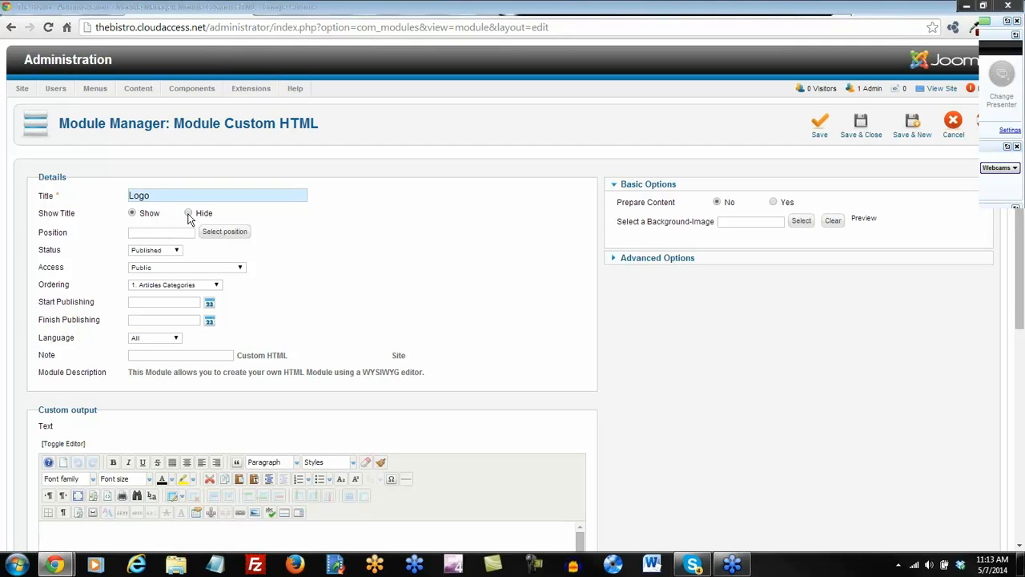
{"action": "left_click", "coordinate": [225, 232]}
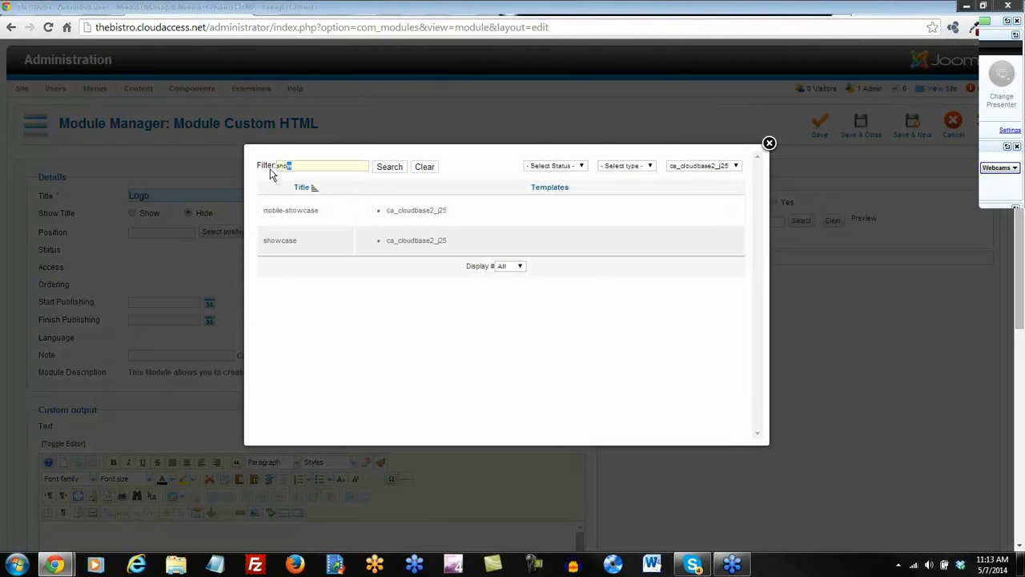
{"action": "left_click_drag", "start_coordinate": [270, 175], "coordinate": [268, 176]}
{"action": "type", "text": "head"}
{"action": "key", "text": "Return"}
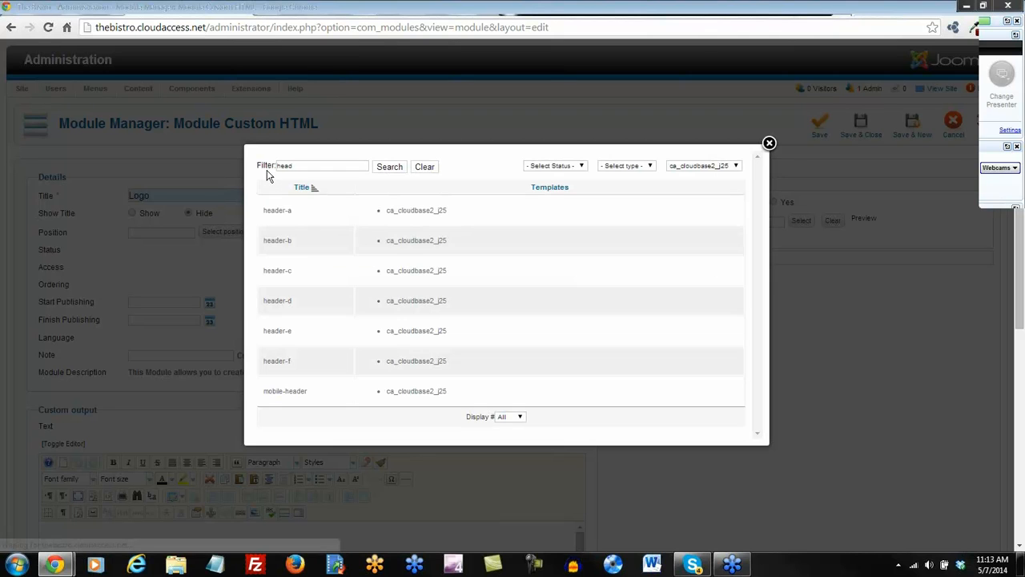
{"action": "left_click", "coordinate": [277, 211]}
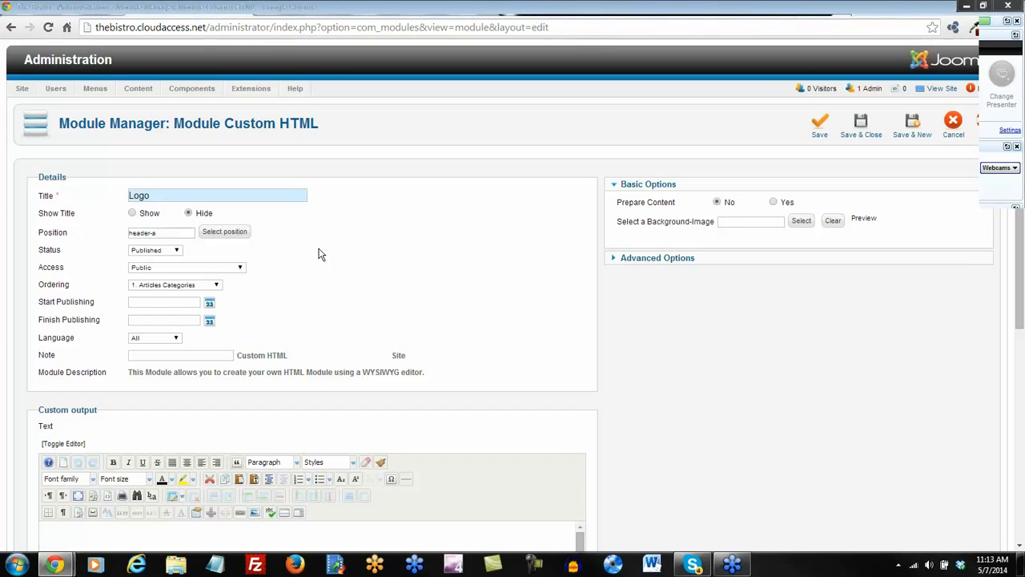
{"action": "scroll", "coordinate": [320, 248], "scroll_direction": "down", "scroll_amount": 3}
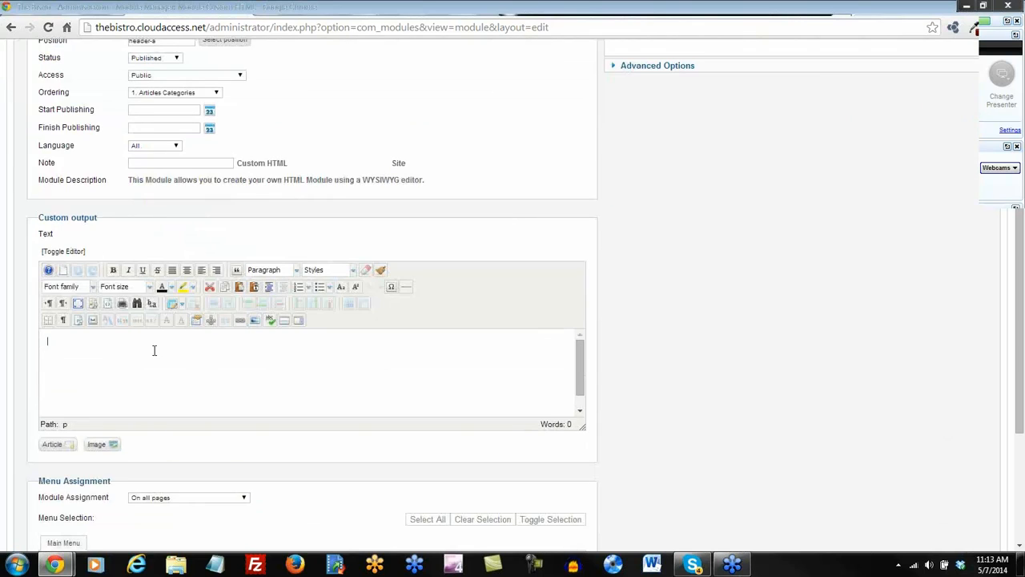
Upload BistroLogo.png and insert it into the module content.
{"action": "left_click", "coordinate": [257, 320]}
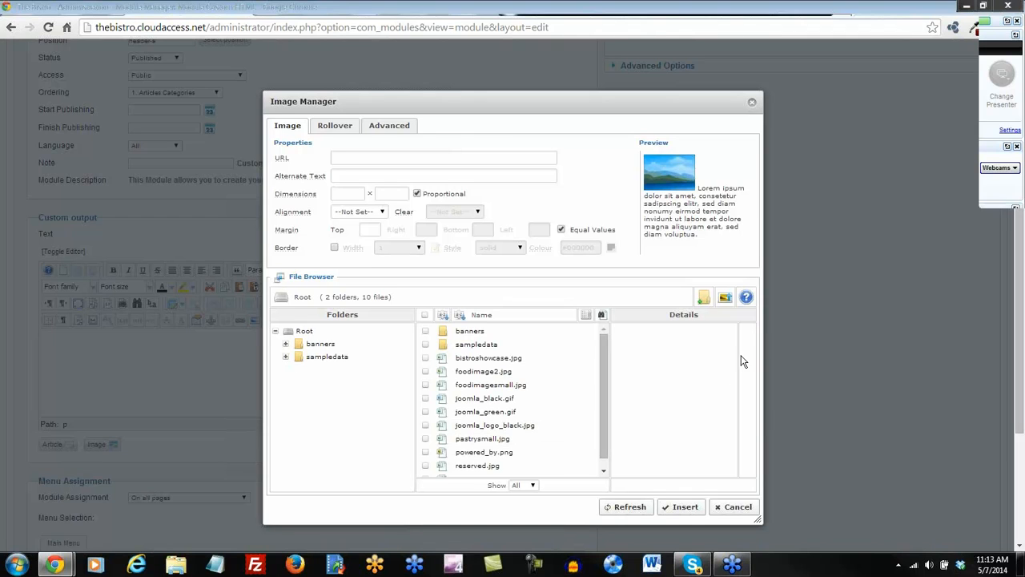
{"action": "left_click", "coordinate": [725, 299]}
{"action": "left_click", "coordinate": [528, 405]}
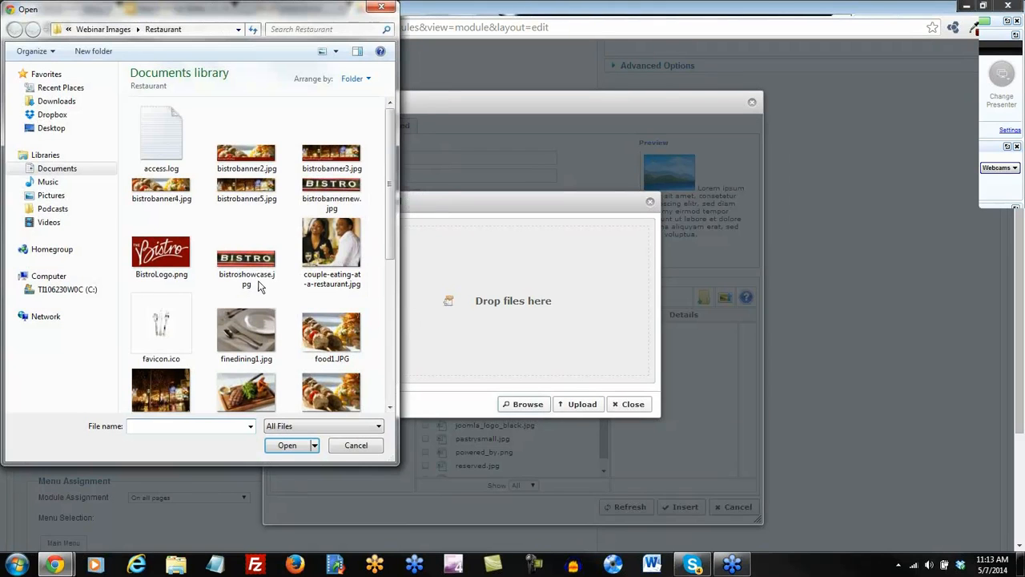
{"action": "double_click", "coordinate": [160, 254]}
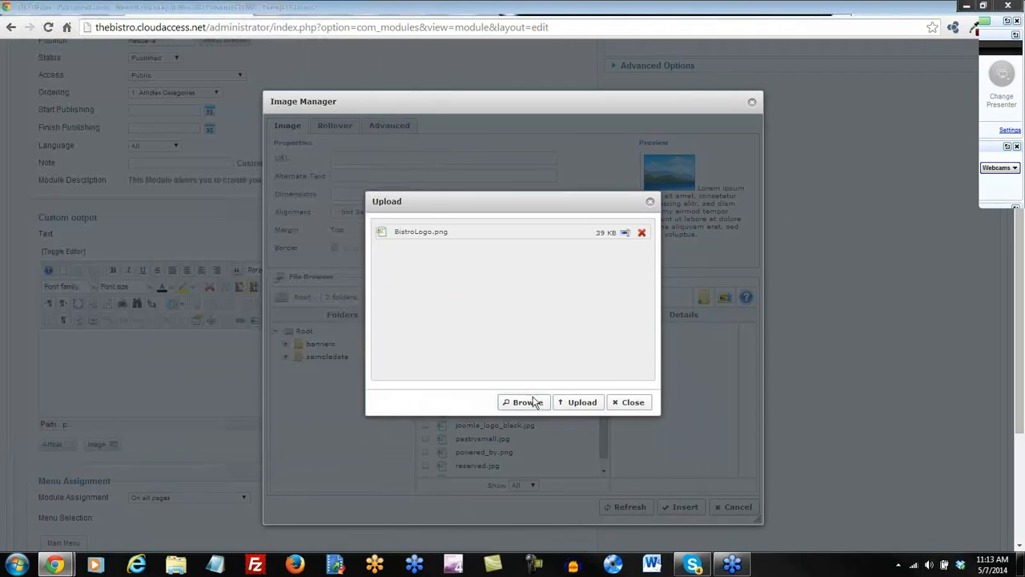
{"action": "left_click", "coordinate": [579, 404]}
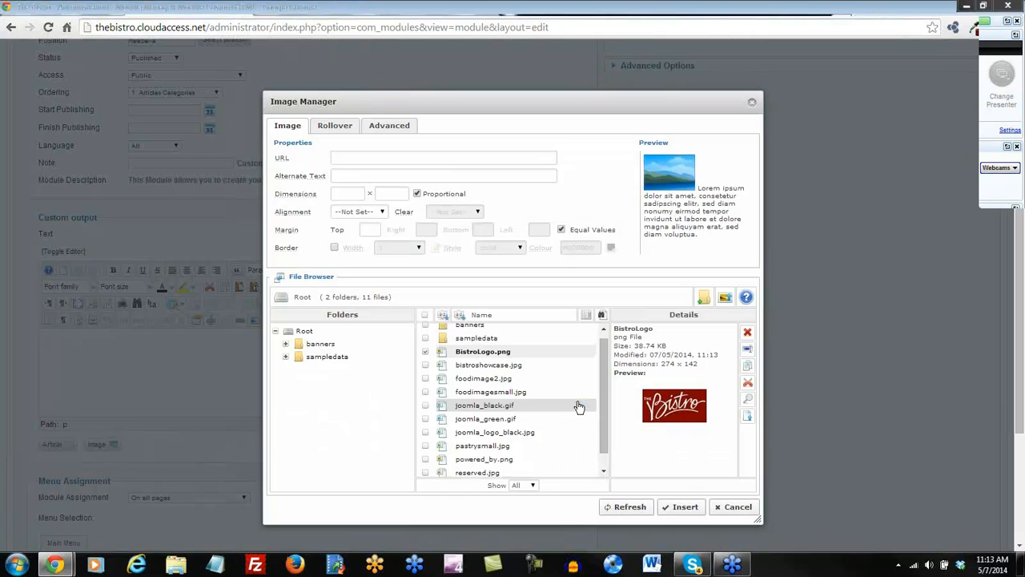
{"action": "left_click", "coordinate": [474, 336]}
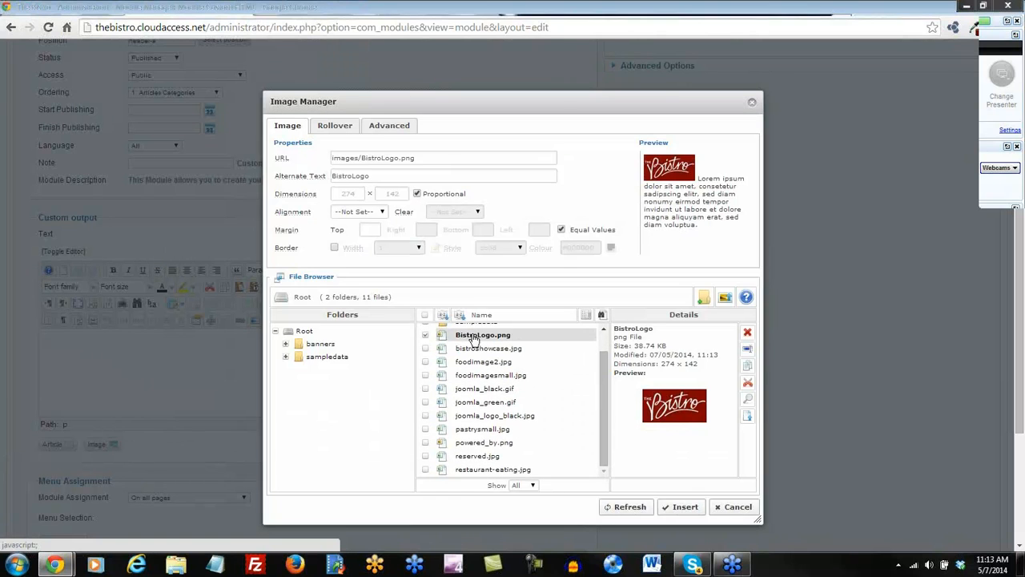
{"action": "left_click", "coordinate": [684, 510]}
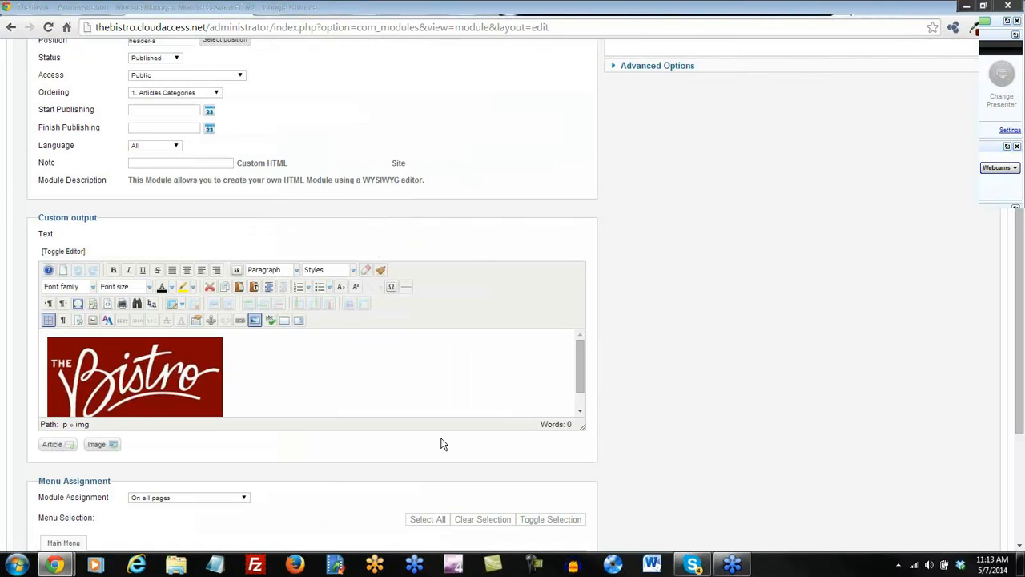
Save the Logo module and reload the Bistro site to view the logo.
{"action": "scroll", "coordinate": [443, 444], "scroll_direction": "up", "scroll_amount": 3}
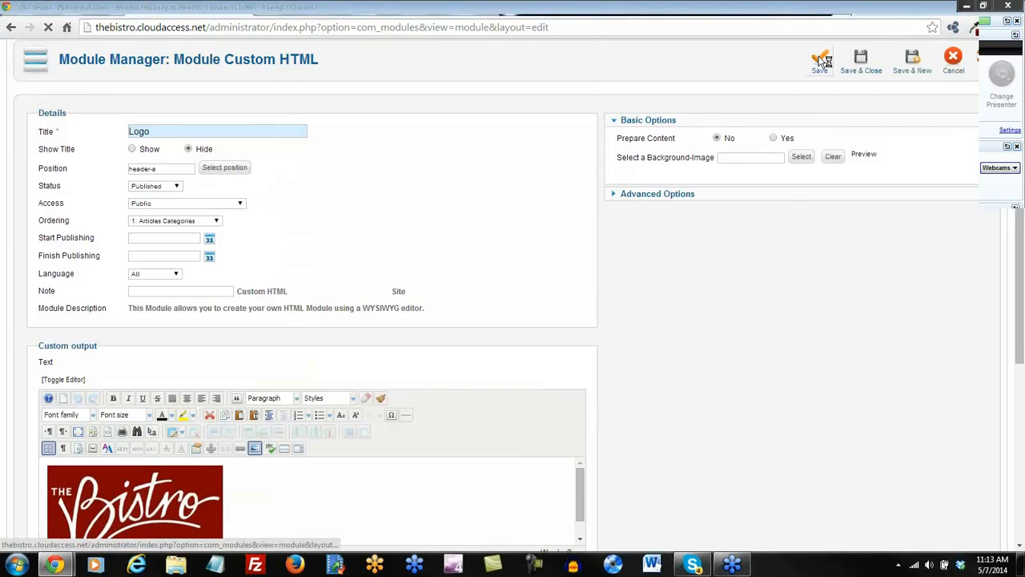
{"action": "left_click", "coordinate": [820, 62]}
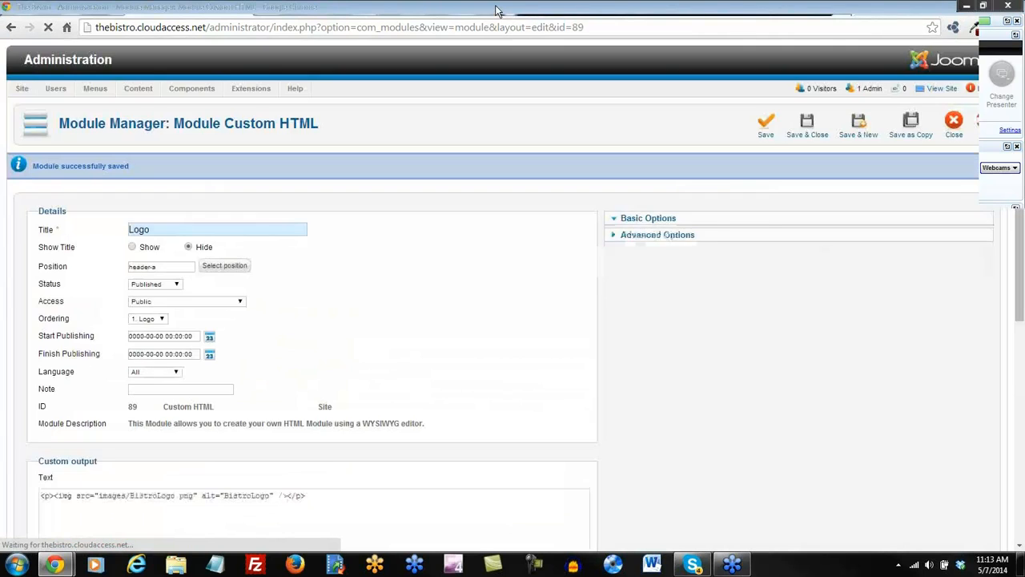
{"action": "left_click", "coordinate": [497, 10]}
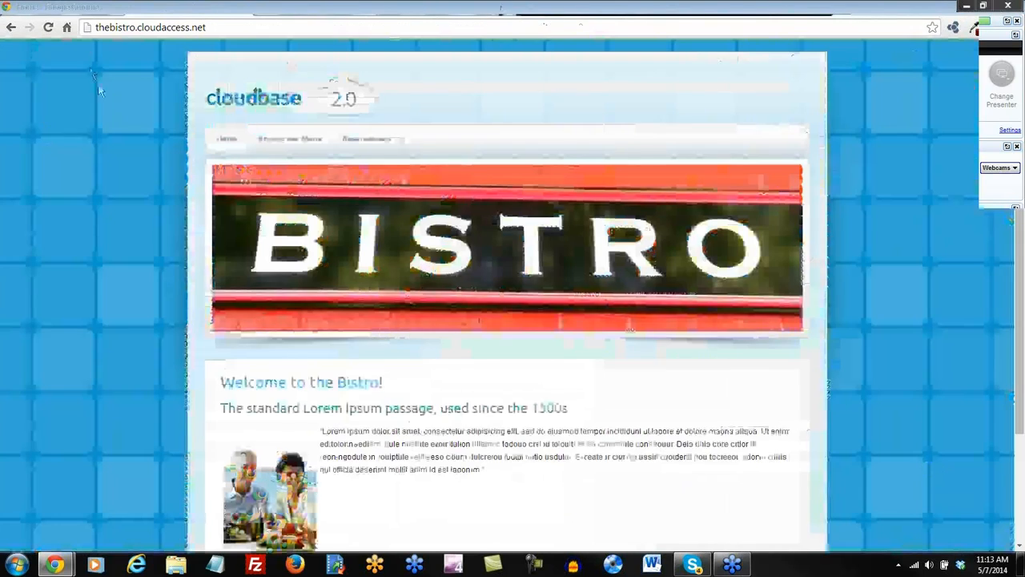
{"action": "left_click", "coordinate": [48, 27]}
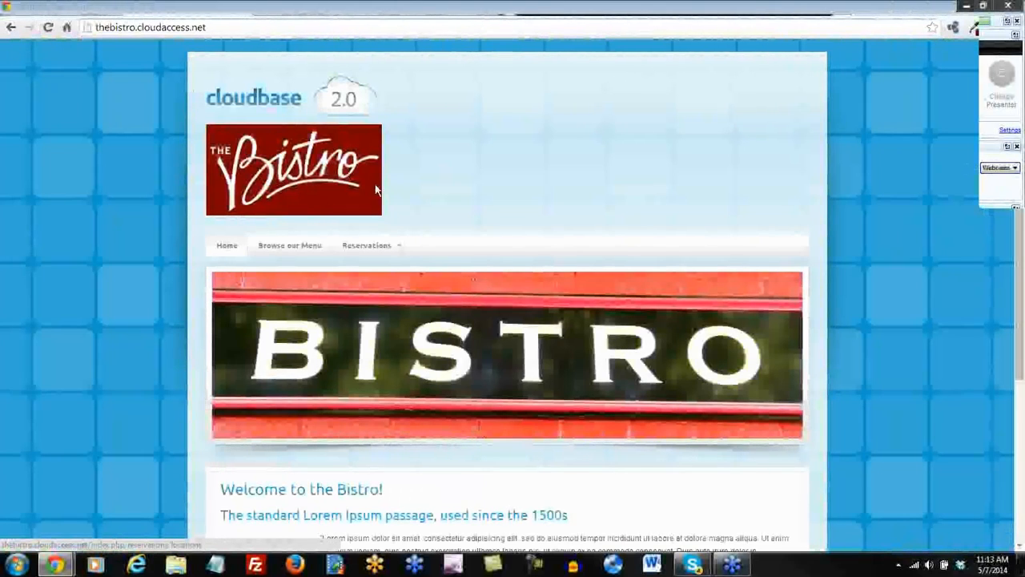
Centre the logo image, save the module, and reload the site to check it.
{"action": "left_click", "coordinate": [388, 12]}
{"action": "scroll", "coordinate": [376, 393], "scroll_direction": "down", "scroll_amount": 3}
{"action": "left_click", "coordinate": [152, 351]}
{"action": "left_click", "coordinate": [186, 256]}
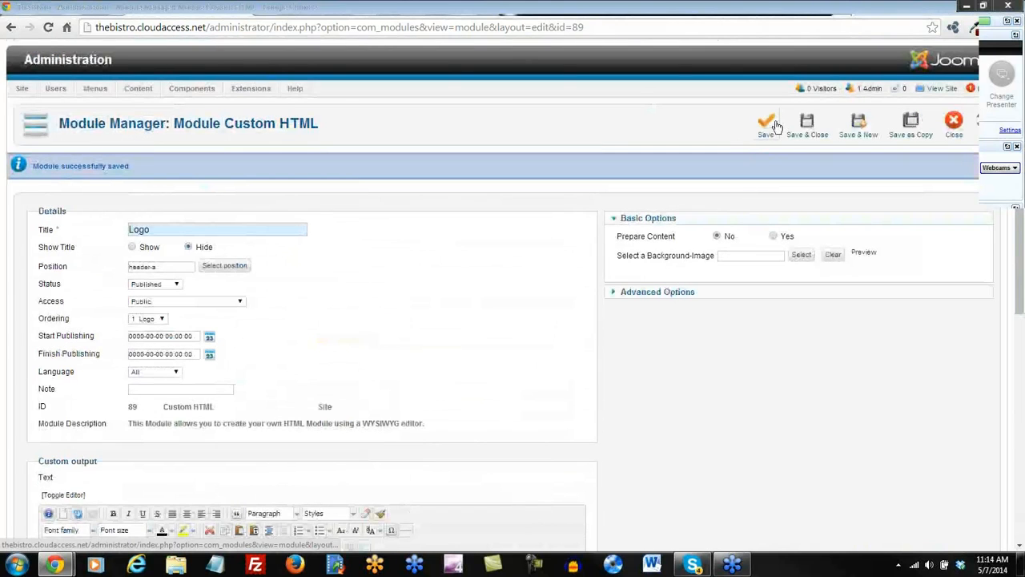
{"action": "left_click", "coordinate": [766, 124]}
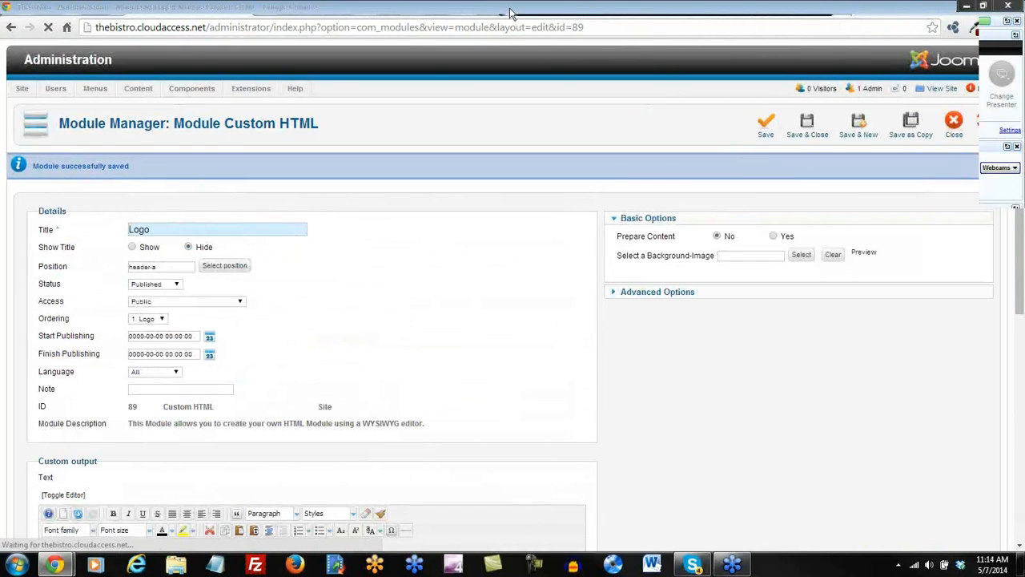
{"action": "left_click", "coordinate": [510, 12]}
{"action": "left_click", "coordinate": [48, 29]}
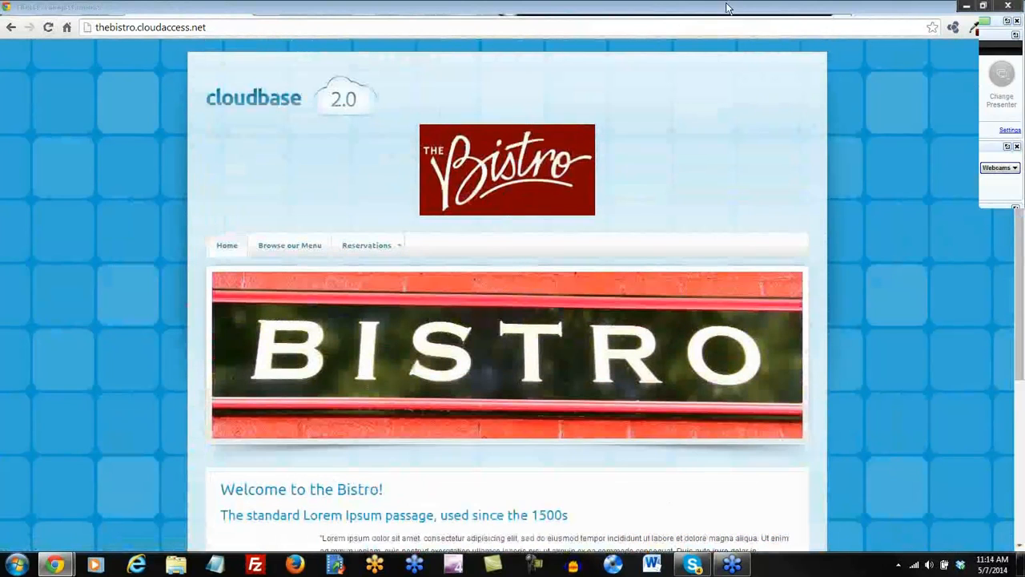
{"action": "left_click", "coordinate": [728, 10]}
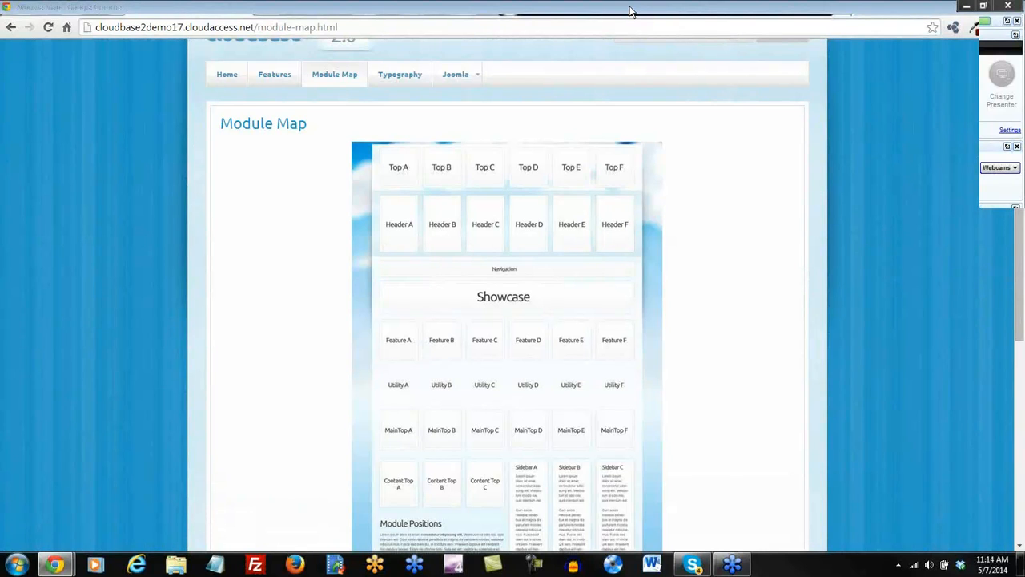
{"action": "left_click", "coordinate": [552, 11]}
{"action": "left_click", "coordinate": [500, 16]}
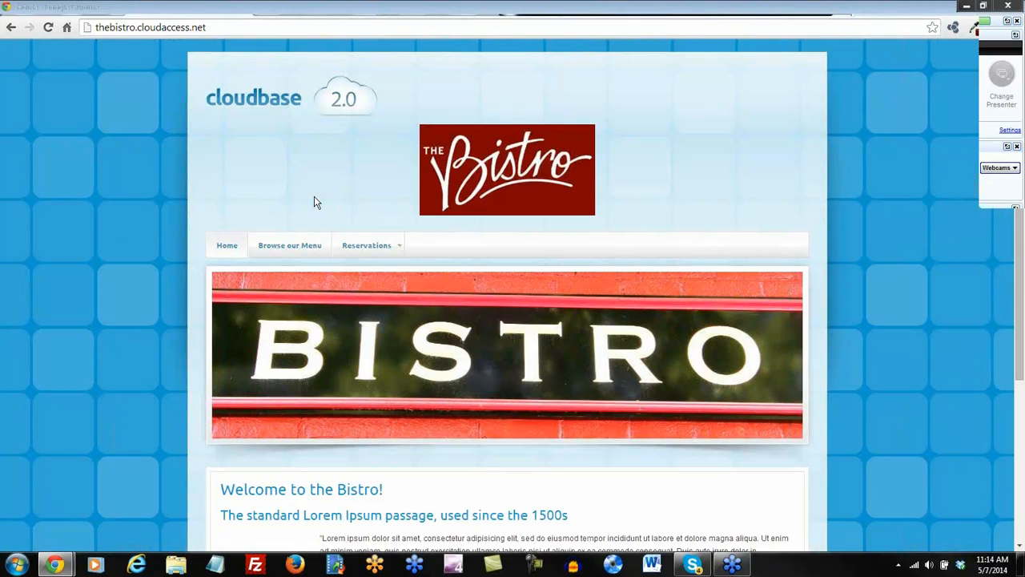
{"action": "scroll", "coordinate": [314, 202], "scroll_direction": "down", "scroll_amount": 3}
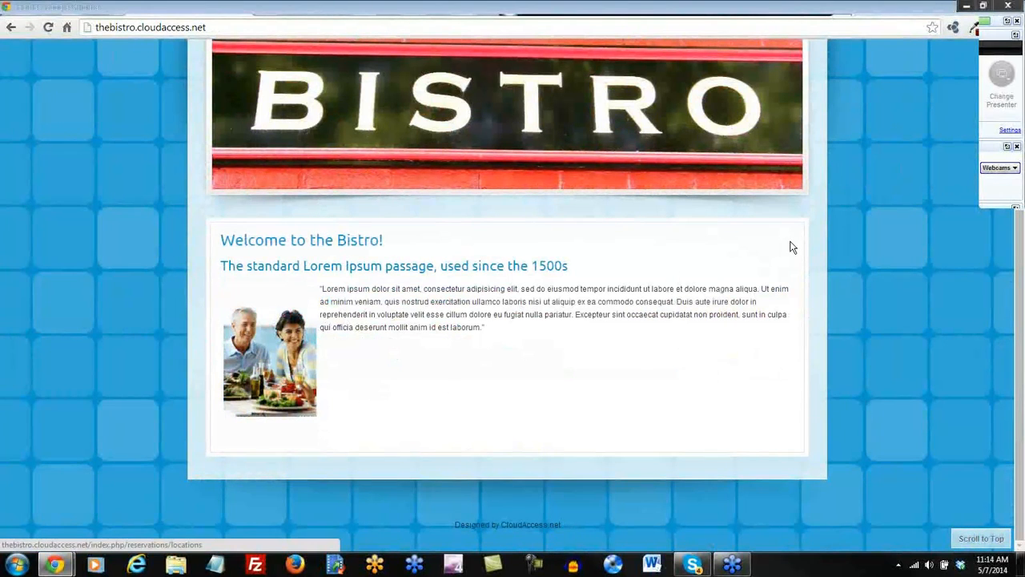
{"action": "scroll", "coordinate": [634, 319], "scroll_direction": "up", "scroll_amount": 3}
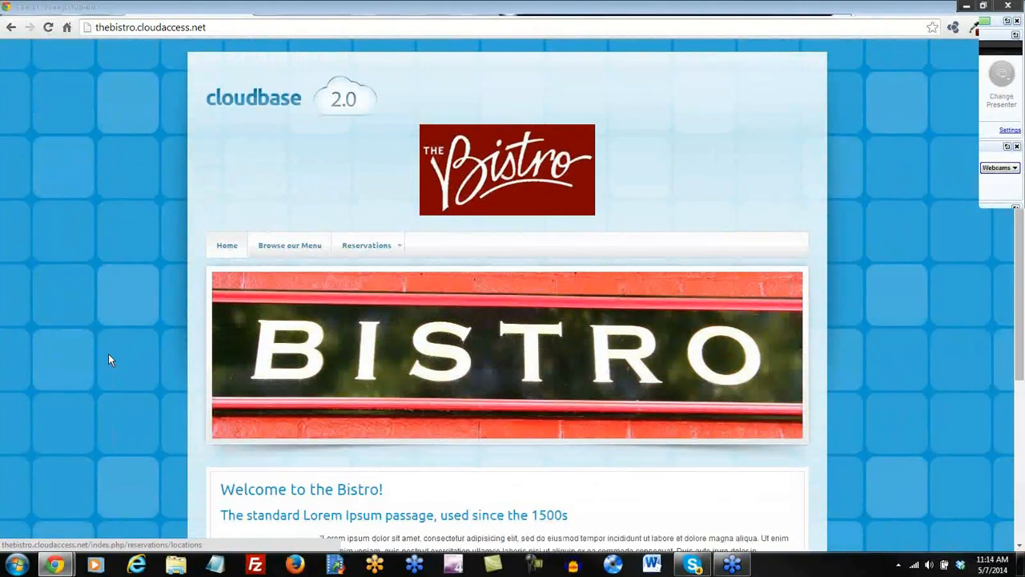
{"action": "scroll", "coordinate": [108, 354], "scroll_direction": "down", "scroll_amount": 3}
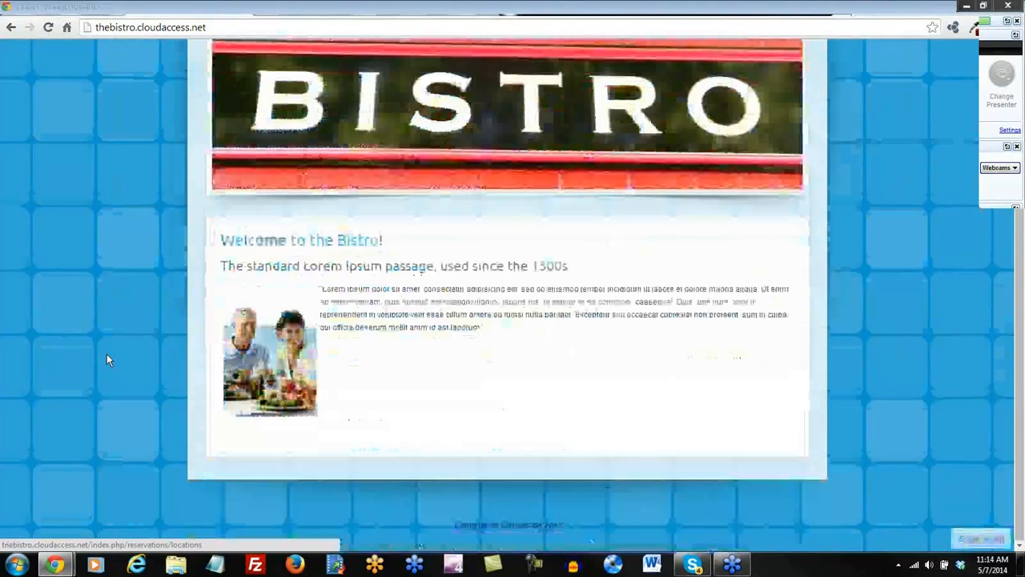
{"action": "scroll", "coordinate": [106, 354], "scroll_direction": "up", "scroll_amount": 3}
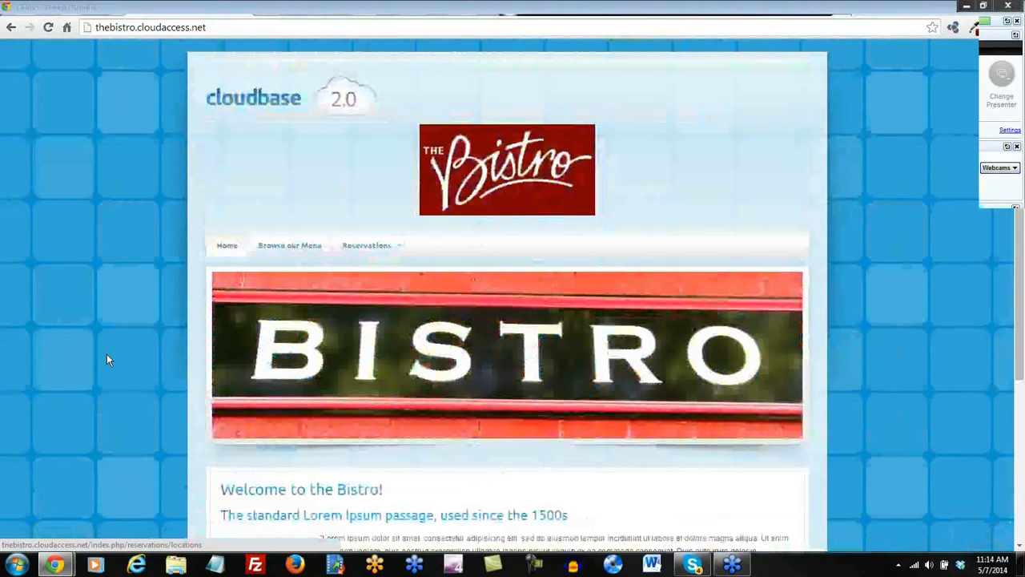
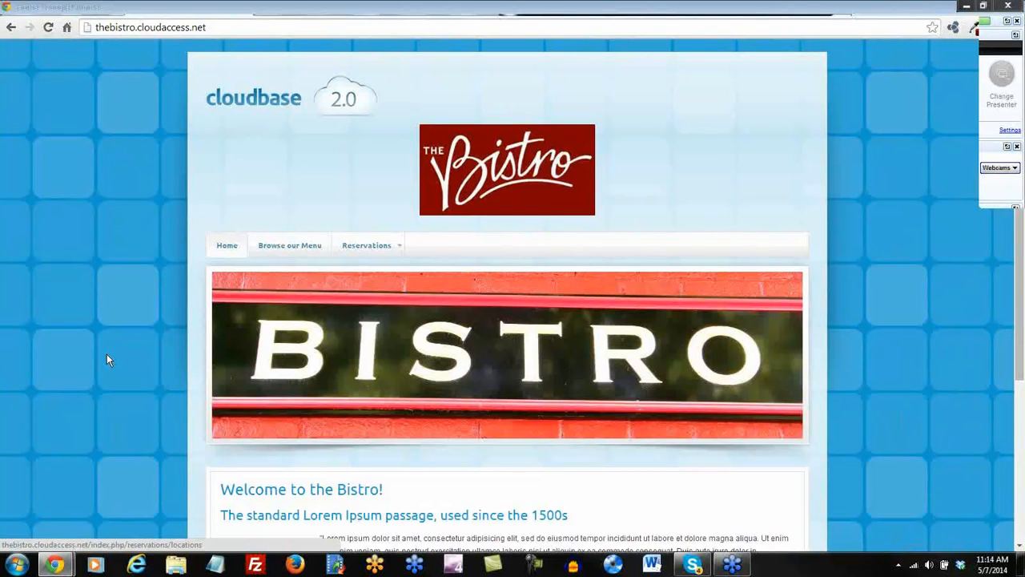
Save & Close the Logo module and view the CloudBase demo's Module Map page.
{"action": "left_click", "coordinate": [391, 7]}
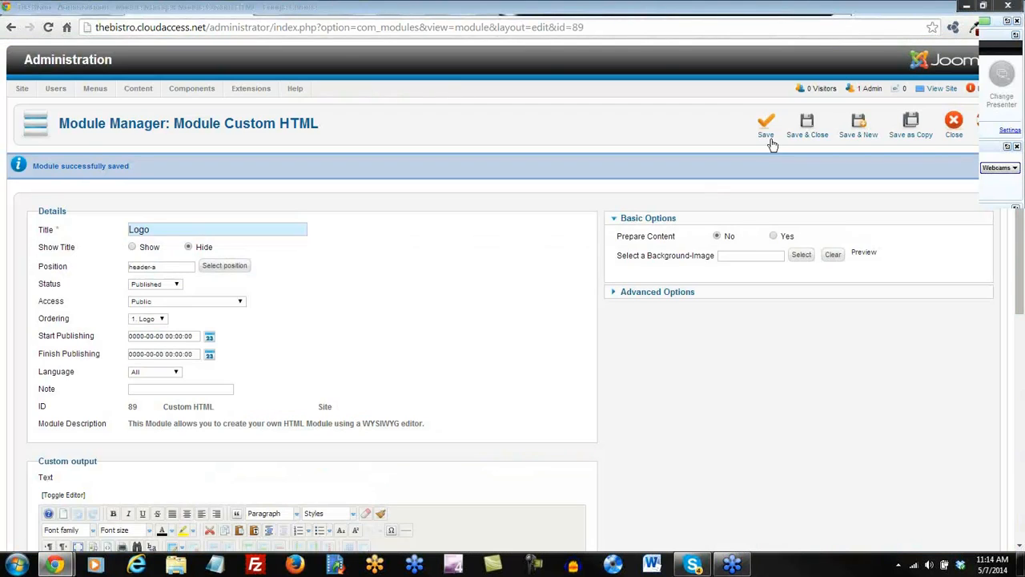
{"action": "left_click", "coordinate": [807, 122]}
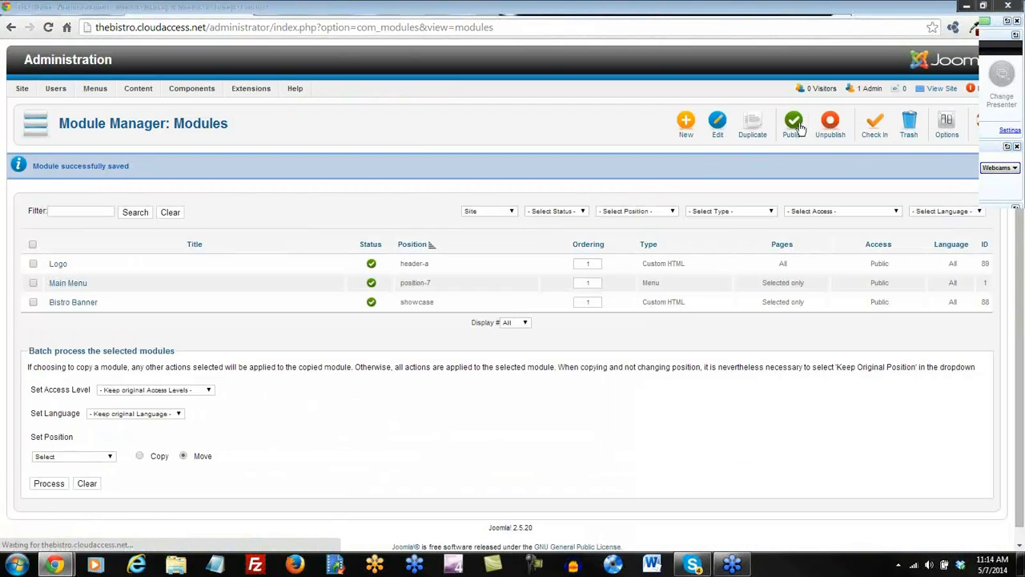
{"action": "left_click", "coordinate": [737, 12]}
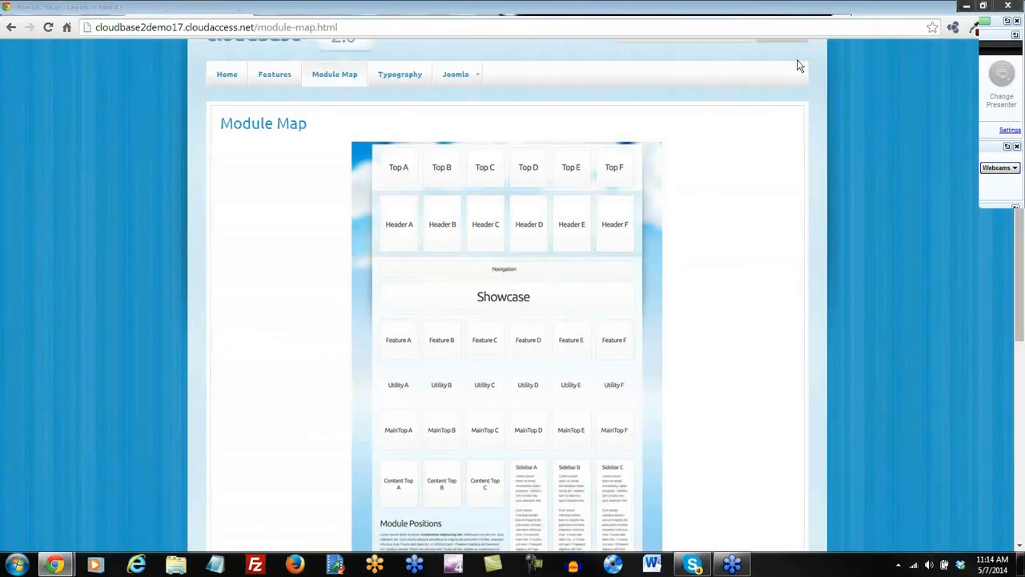
Review the CloudBase template's module positions, then start a new module in Module Manager.
{"action": "scroll", "coordinate": [745, 423], "scroll_direction": "down", "scroll_amount": 2}
{"action": "scroll", "coordinate": [736, 420], "scroll_direction": "down", "scroll_amount": 1}
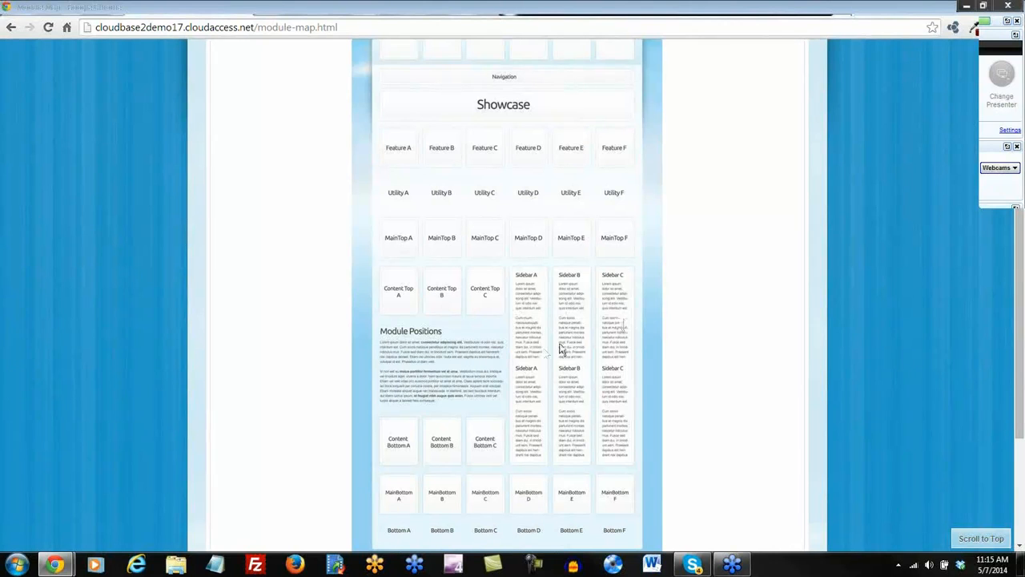
{"action": "scroll", "coordinate": [545, 352], "scroll_direction": "up", "scroll_amount": 3}
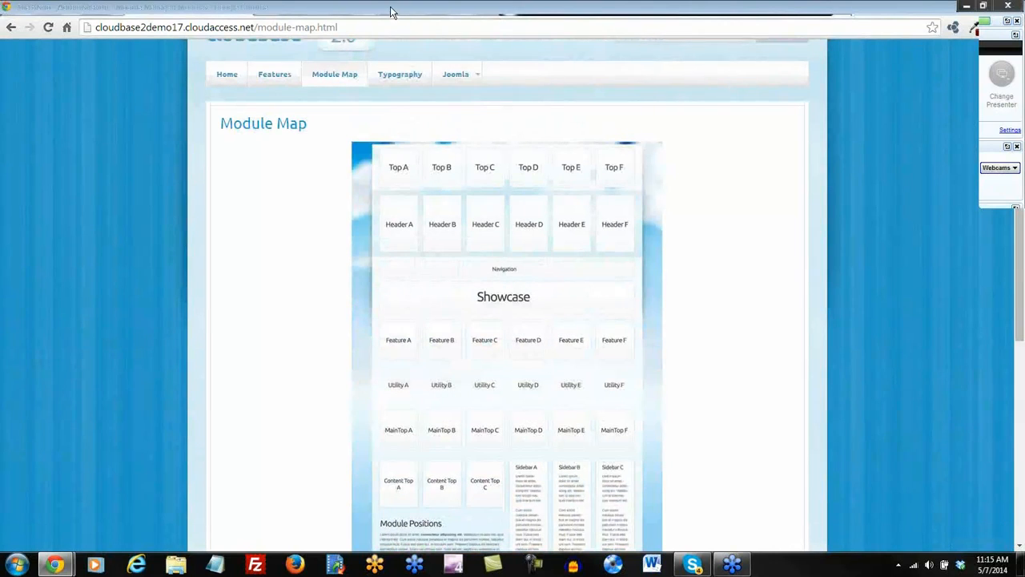
{"action": "left_click", "coordinate": [391, 6]}
{"action": "left_click", "coordinate": [687, 124]}
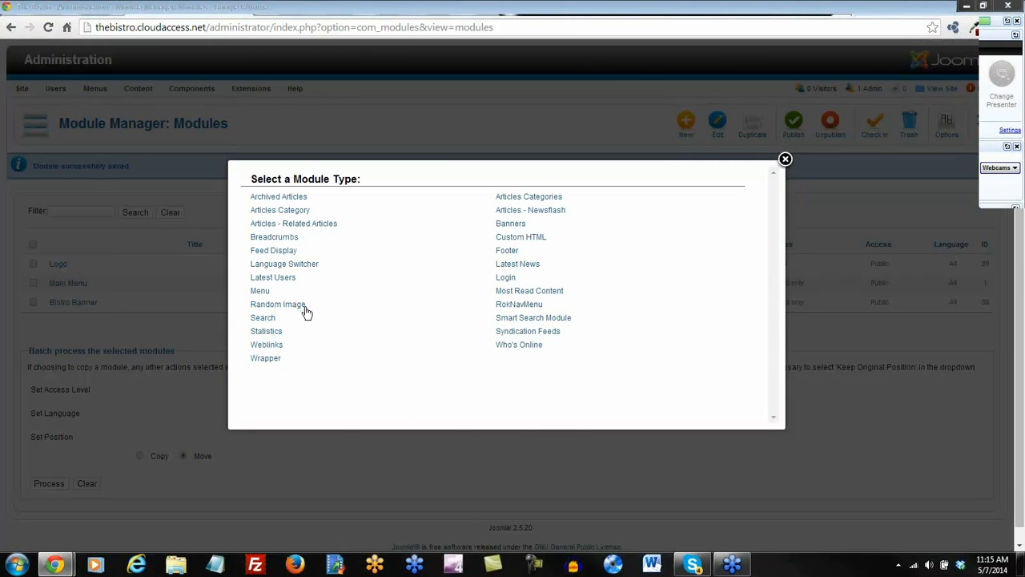
Make the new module a Menu module placed in the sidebar-a position.
{"action": "left_click", "coordinate": [260, 292]}
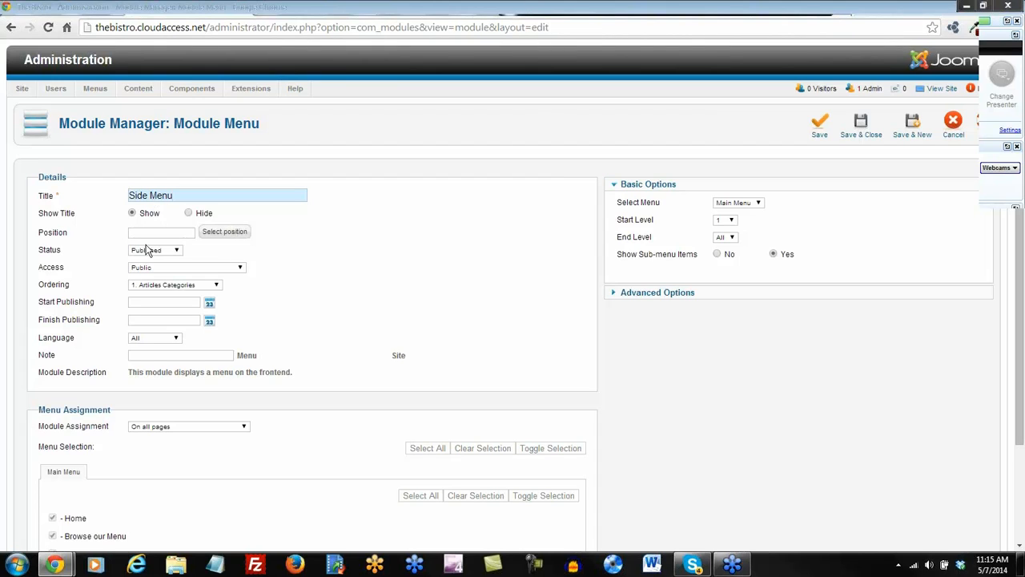
{"action": "left_click", "coordinate": [226, 234]}
{"action": "left_click_drag", "start_coordinate": [298, 166], "coordinate": [260, 172]}
{"action": "type", "text": "side"}
{"action": "key", "text": "Return"}
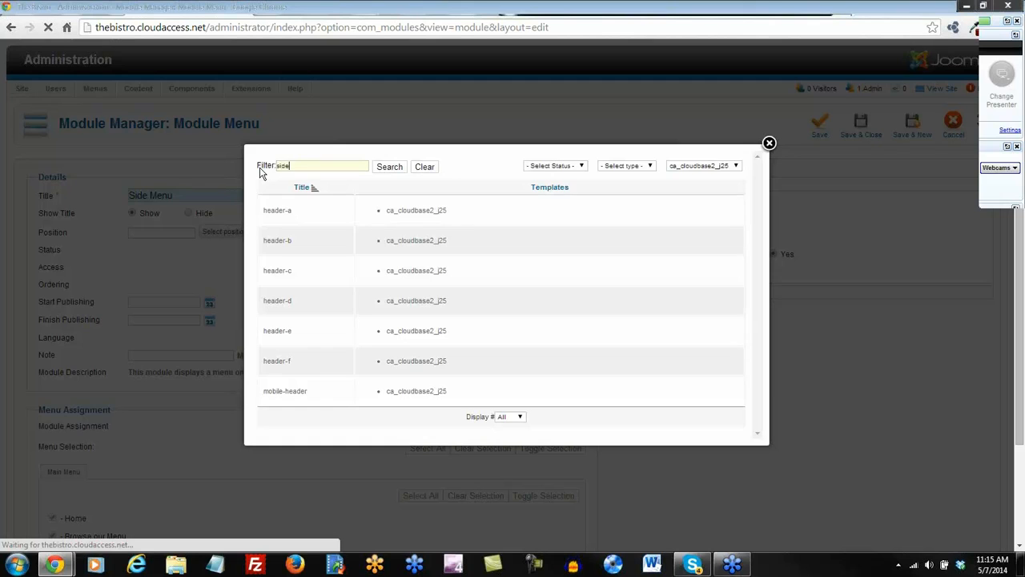
{"action": "left_click", "coordinate": [277, 226]}
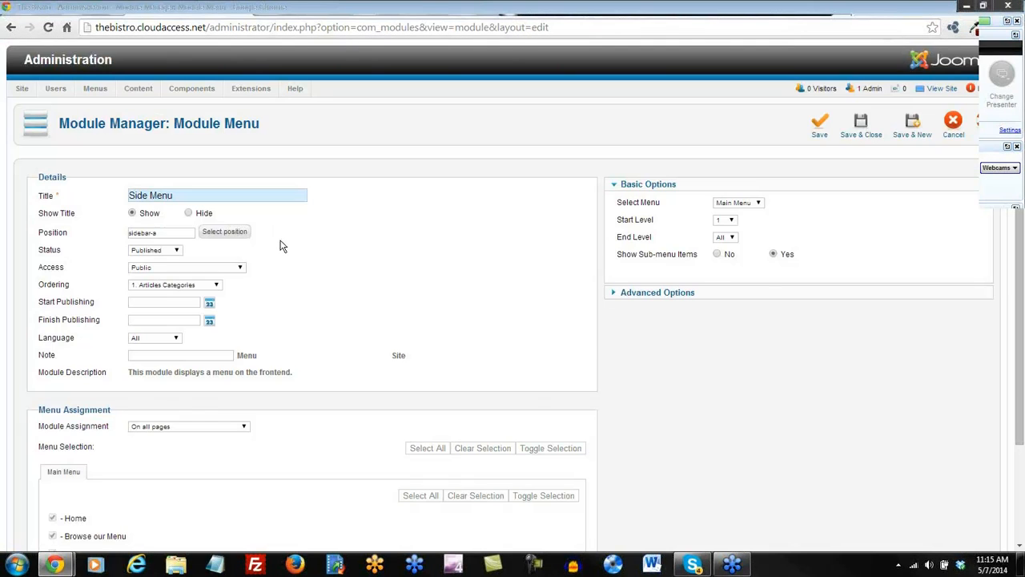
{"action": "scroll", "coordinate": [279, 246], "scroll_direction": "down", "scroll_amount": 1}
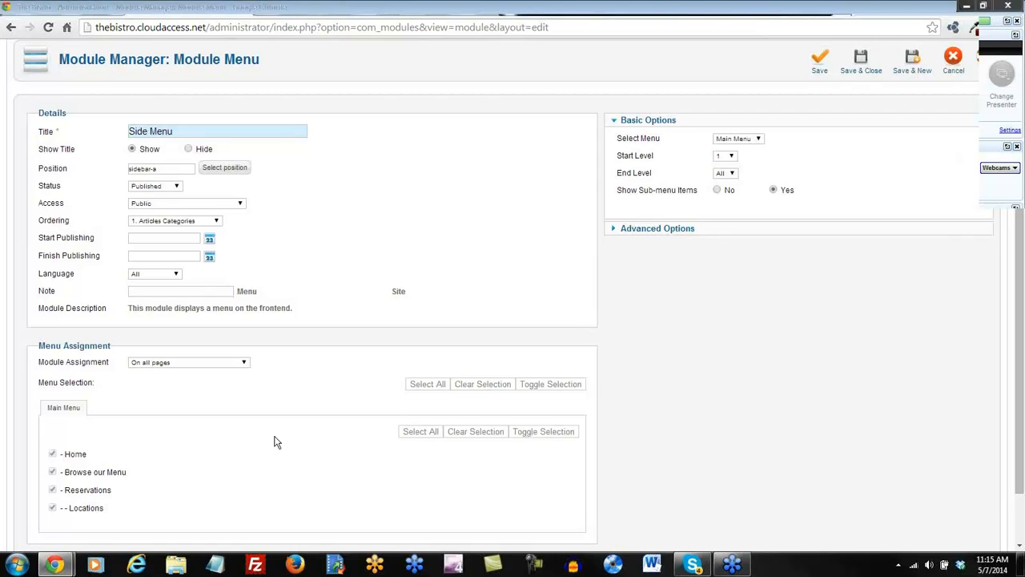
Show the Side Menu only on selected pages, excluding Browse our Menu, and save it.
{"action": "left_click", "coordinate": [244, 366]}
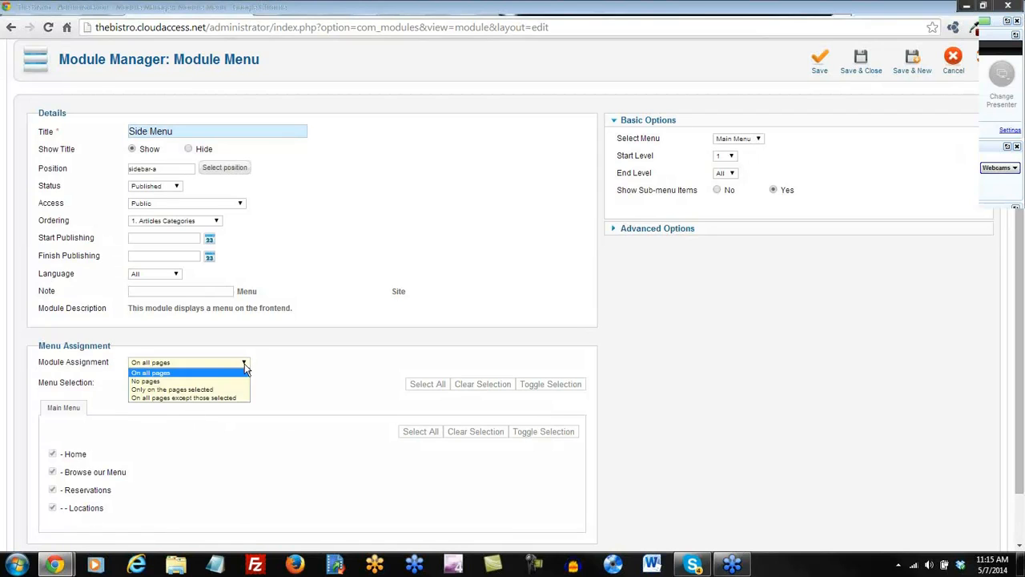
{"action": "left_click", "coordinate": [188, 392]}
{"action": "scroll", "coordinate": [189, 398], "scroll_direction": "down", "scroll_amount": 1}
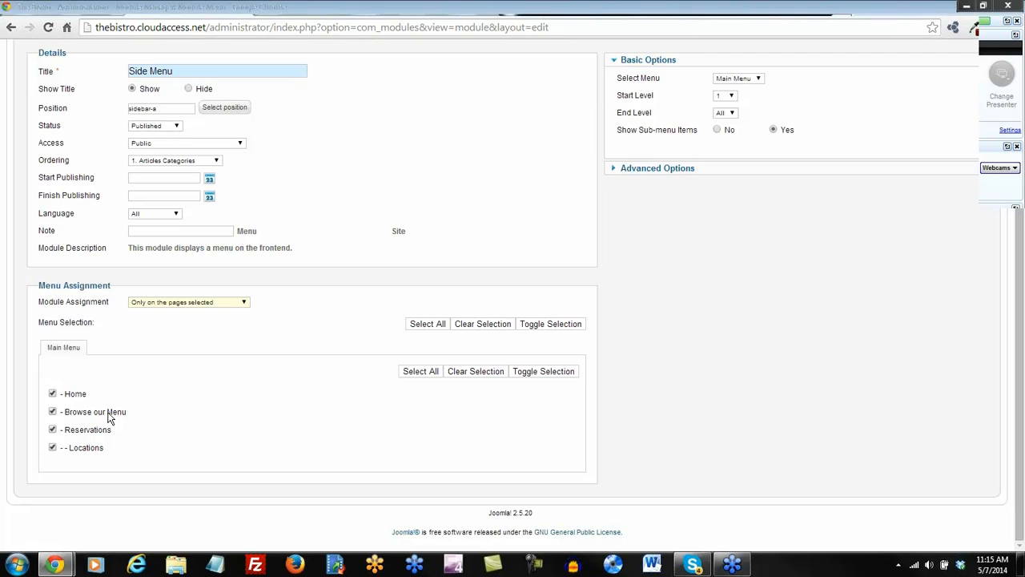
{"action": "left_click", "coordinate": [52, 412]}
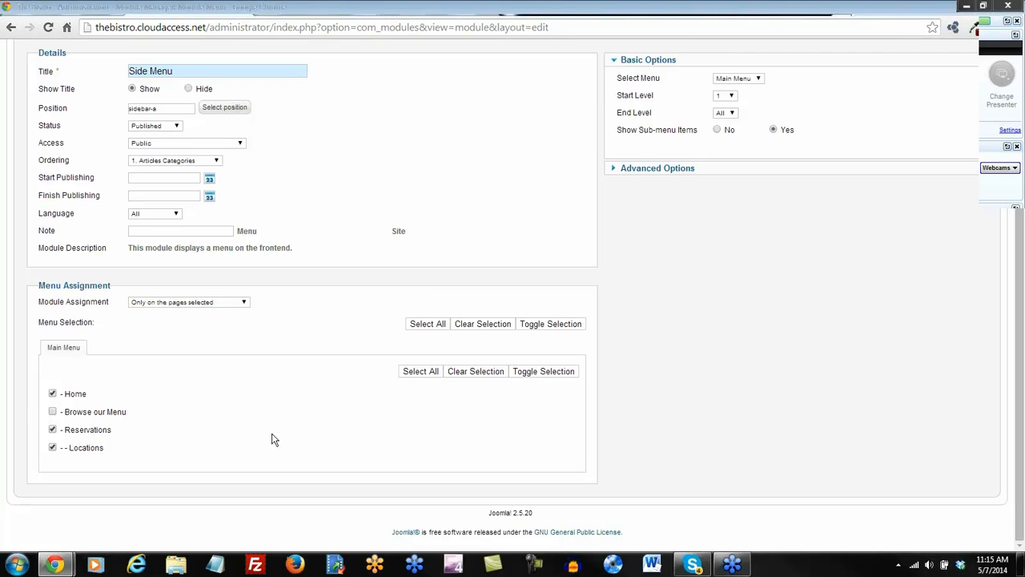
{"action": "scroll", "coordinate": [310, 432], "scroll_direction": "up", "scroll_amount": 2}
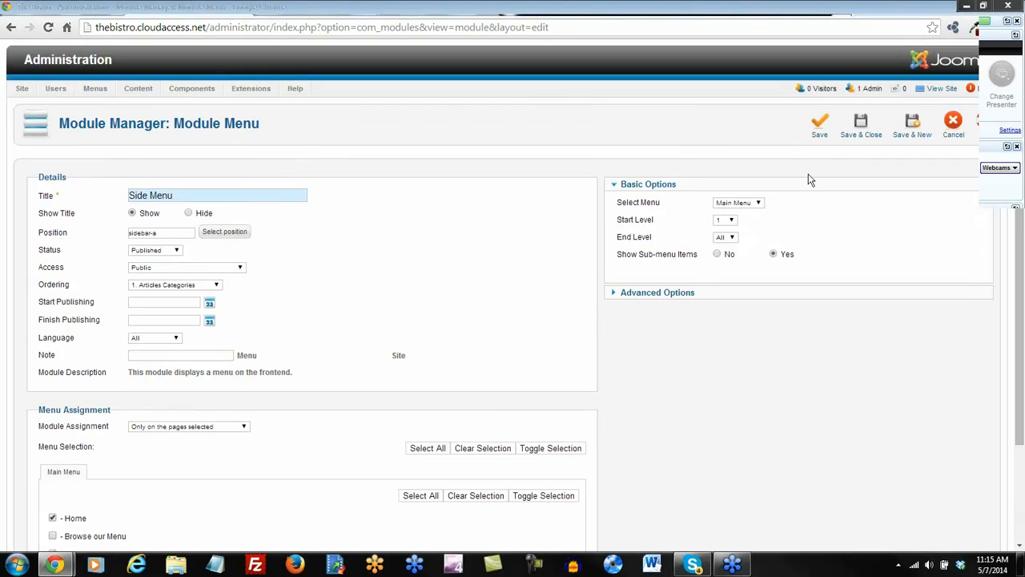
{"action": "left_click", "coordinate": [821, 132]}
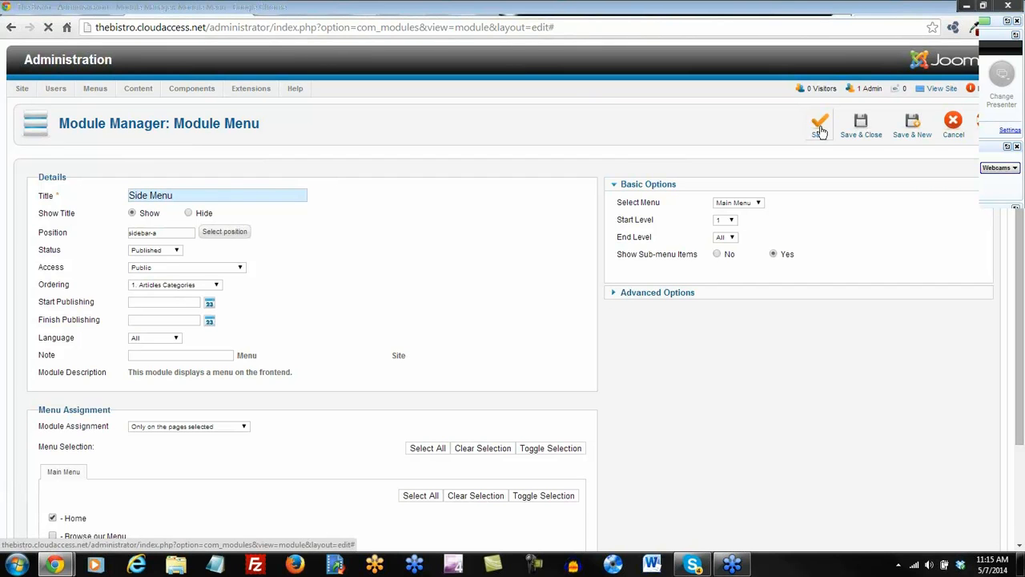
{"action": "left_click", "coordinate": [506, 8]}
Check the Side Menu on the Browse our Menu, Reservations and Home pages.
{"action": "left_click", "coordinate": [286, 253]}
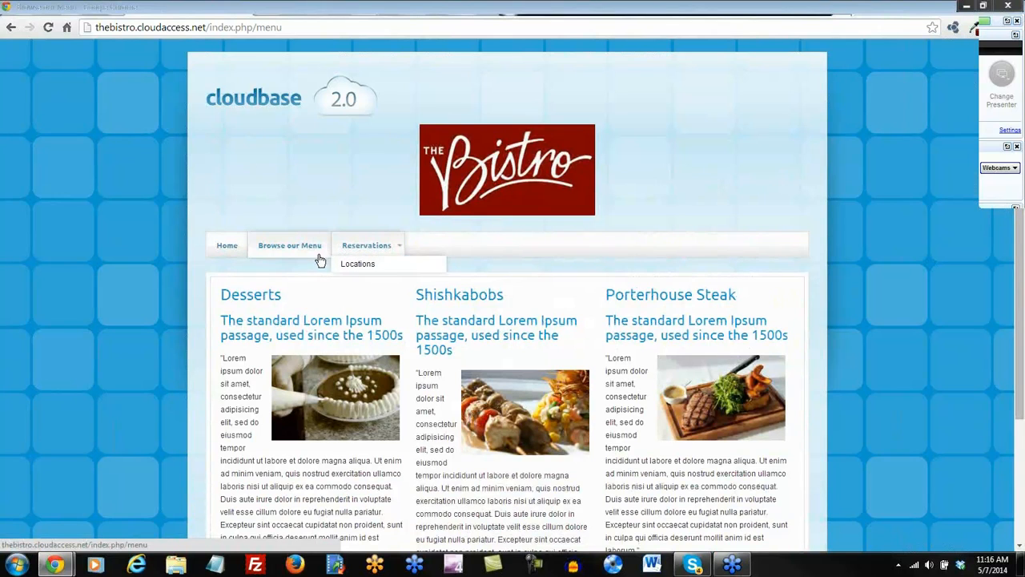
{"action": "scroll", "coordinate": [386, 245], "scroll_direction": "down", "scroll_amount": 1}
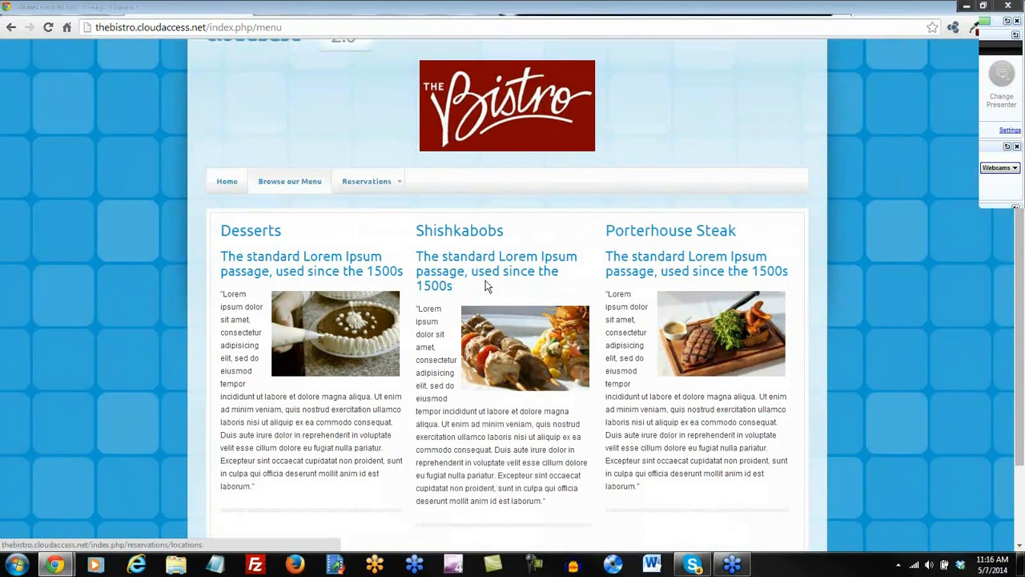
{"action": "left_click", "coordinate": [365, 182]}
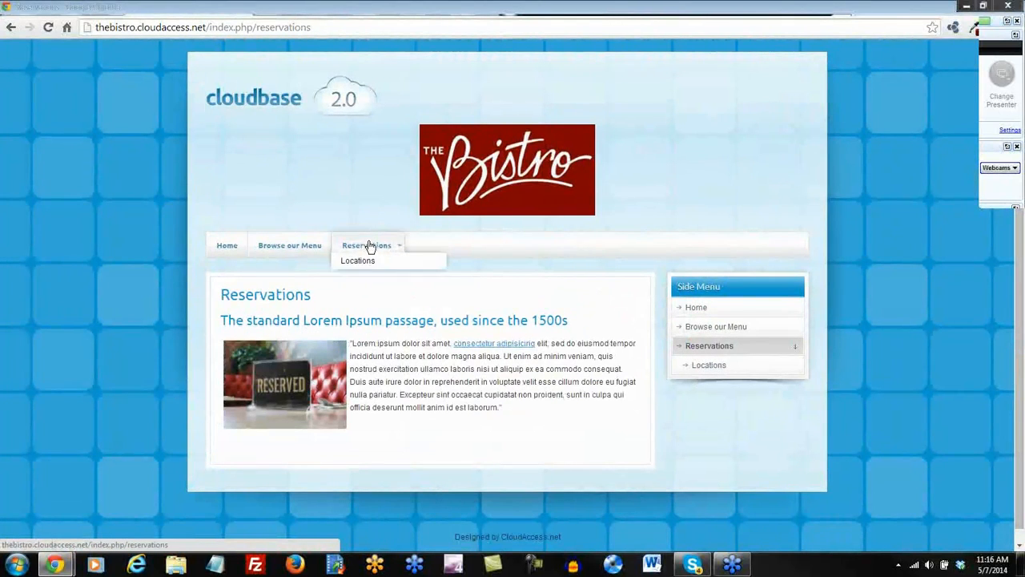
{"action": "left_click", "coordinate": [231, 249]}
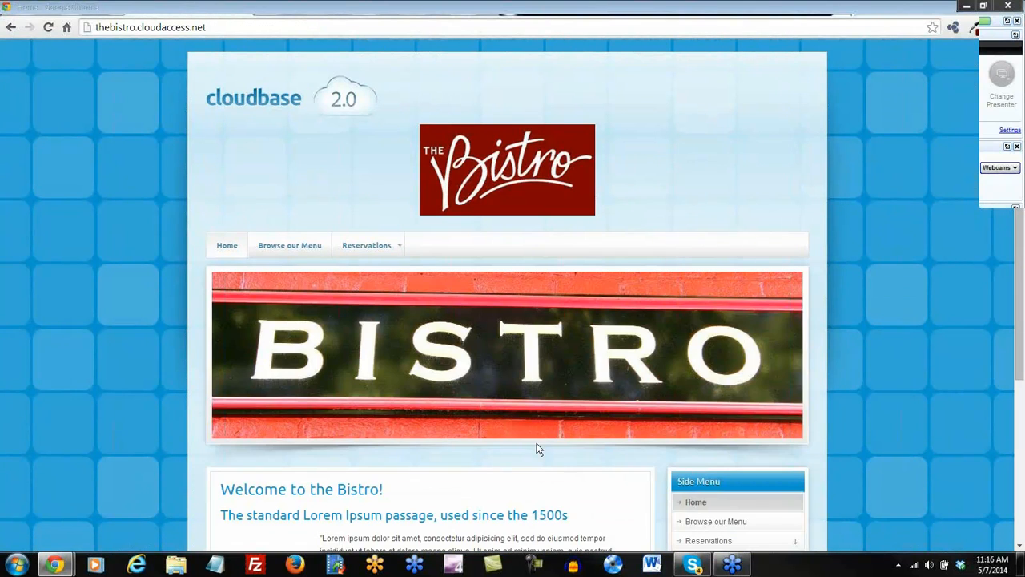
{"action": "scroll", "coordinate": [590, 460], "scroll_direction": "down", "scroll_amount": 3}
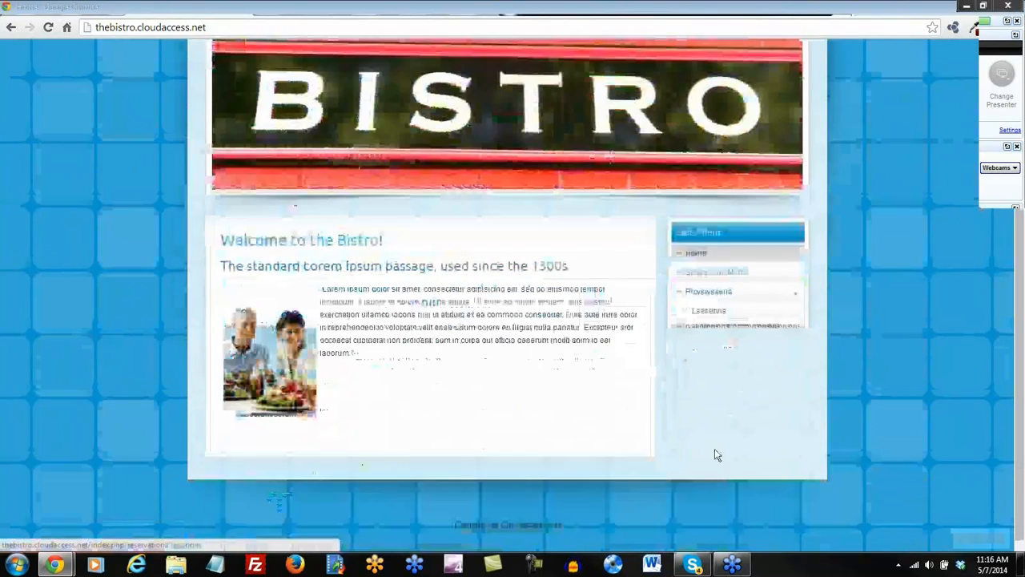
{"action": "scroll", "coordinate": [711, 452], "scroll_direction": "up", "scroll_amount": 3}
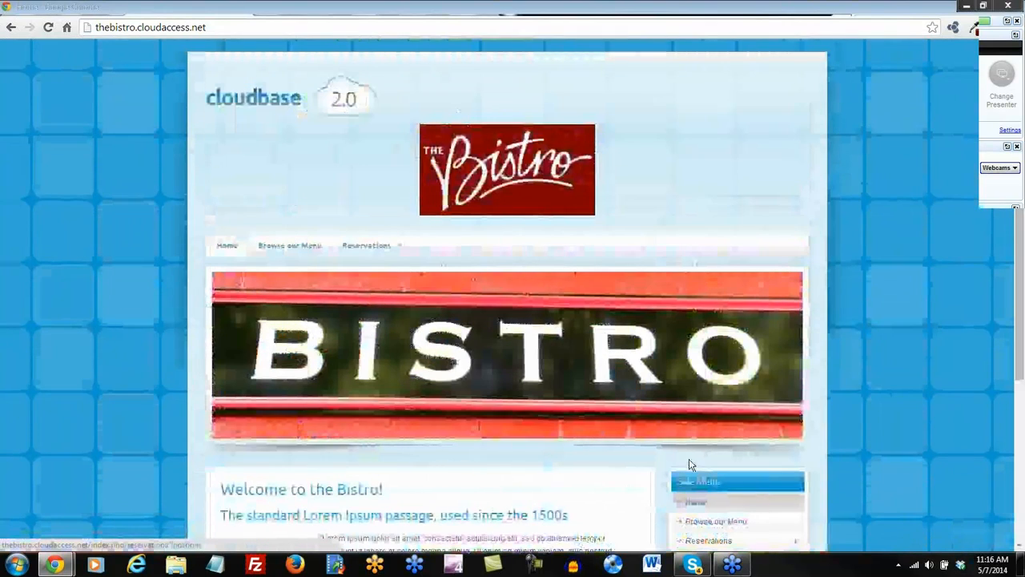
{"action": "scroll", "coordinate": [664, 479], "scroll_direction": "down", "scroll_amount": 3}
{"action": "scroll", "coordinate": [664, 479], "scroll_direction": "up", "scroll_amount": 3}
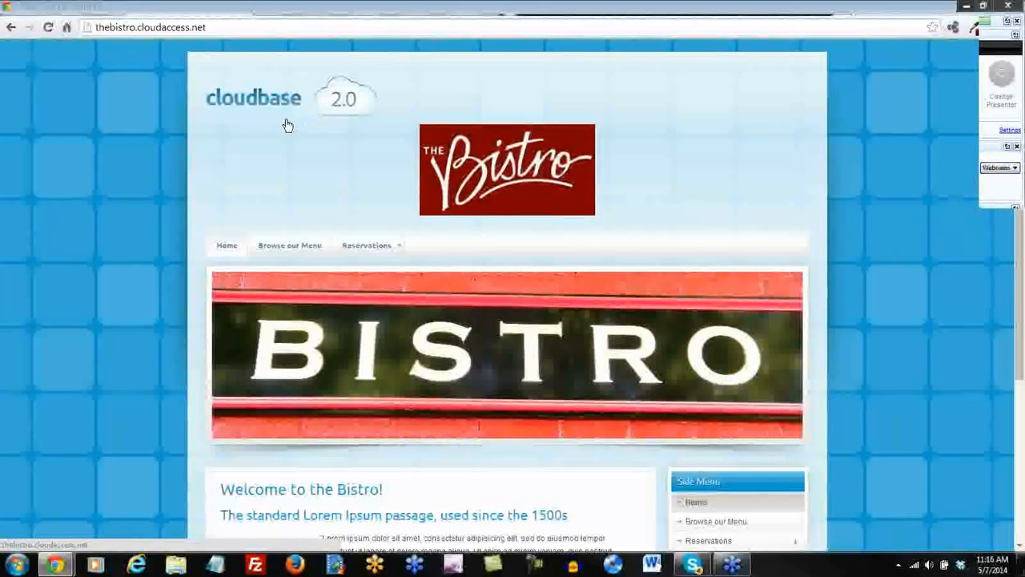
Highlight the footer credit line, then Save & Close the Side Menu module.
{"action": "scroll", "coordinate": [97, 309], "scroll_direction": "down", "scroll_amount": 3}
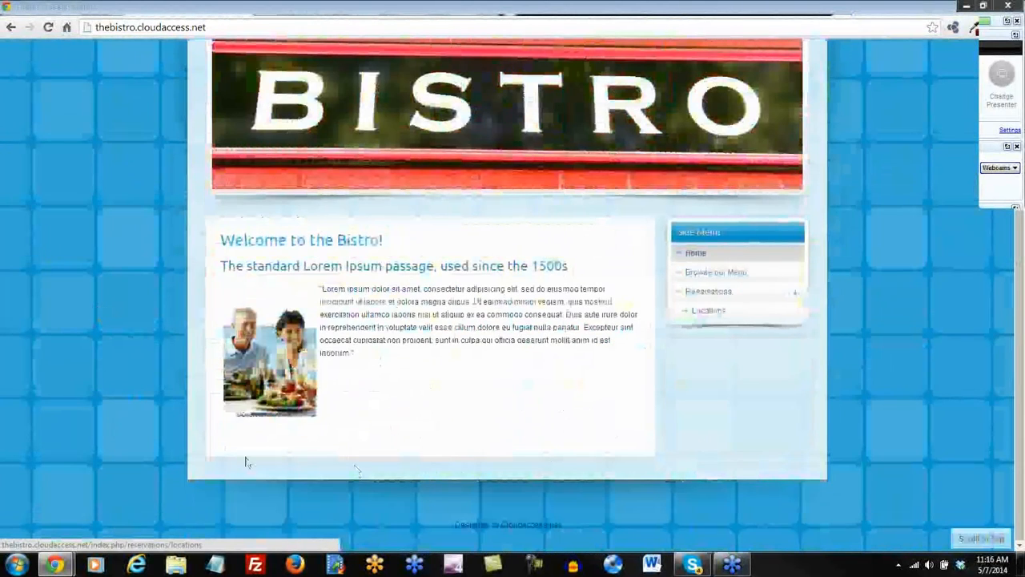
{"action": "left_click_drag", "start_coordinate": [572, 525], "coordinate": [408, 518]}
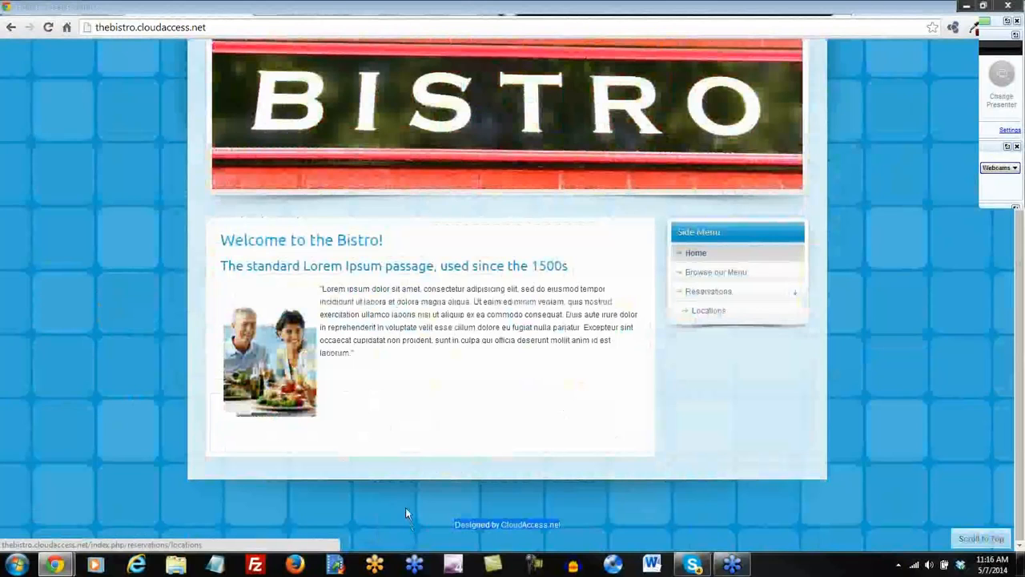
{"action": "left_click", "coordinate": [406, 508]}
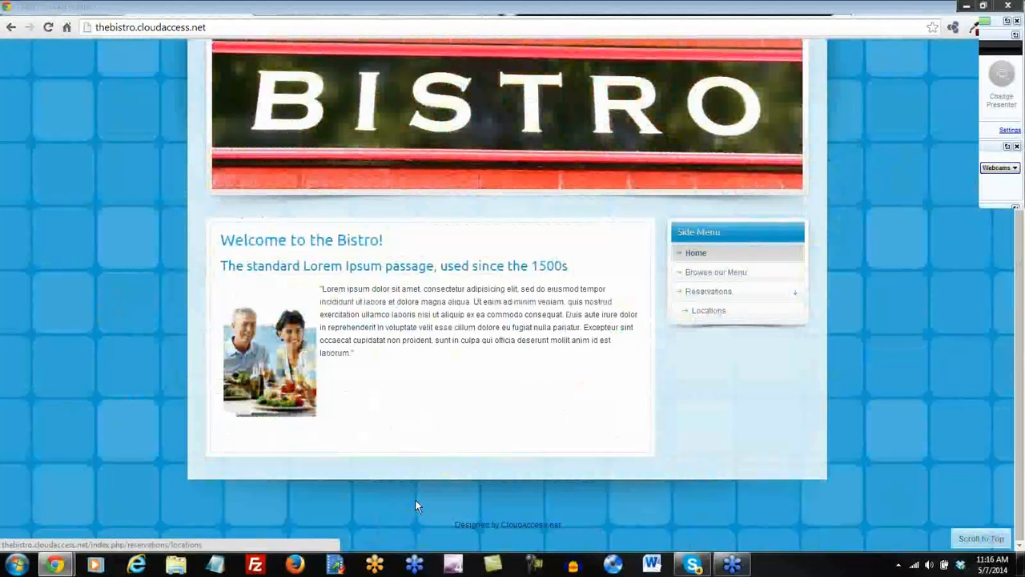
{"action": "left_click", "coordinate": [404, 13]}
{"action": "left_click", "coordinate": [808, 127]}
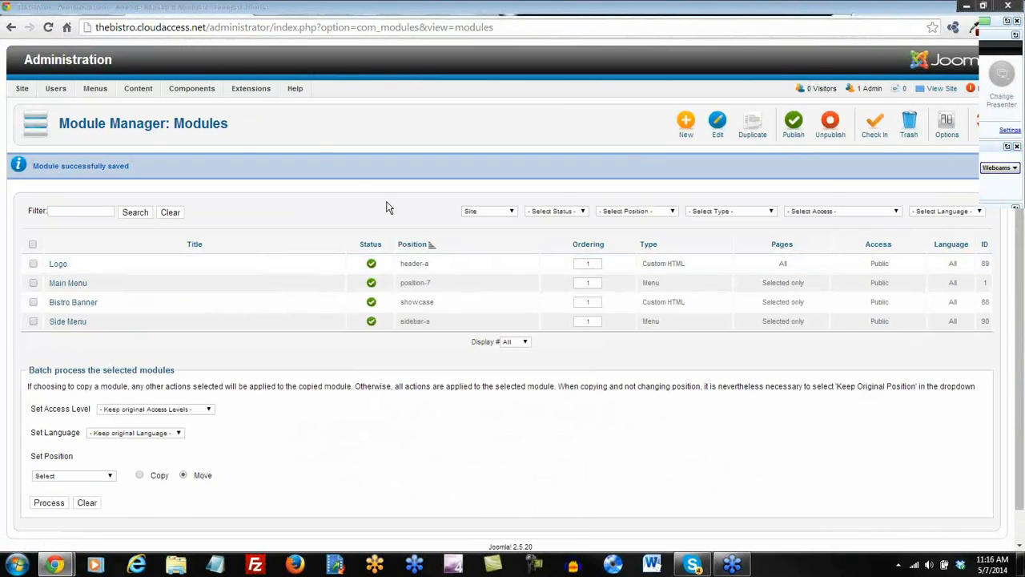
Open the ca_cloudbase2_j25 - Default template style and view its Style colour settings.
{"action": "mouse_move", "coordinate": [254, 88]}
{"action": "left_click", "coordinate": [255, 154]}
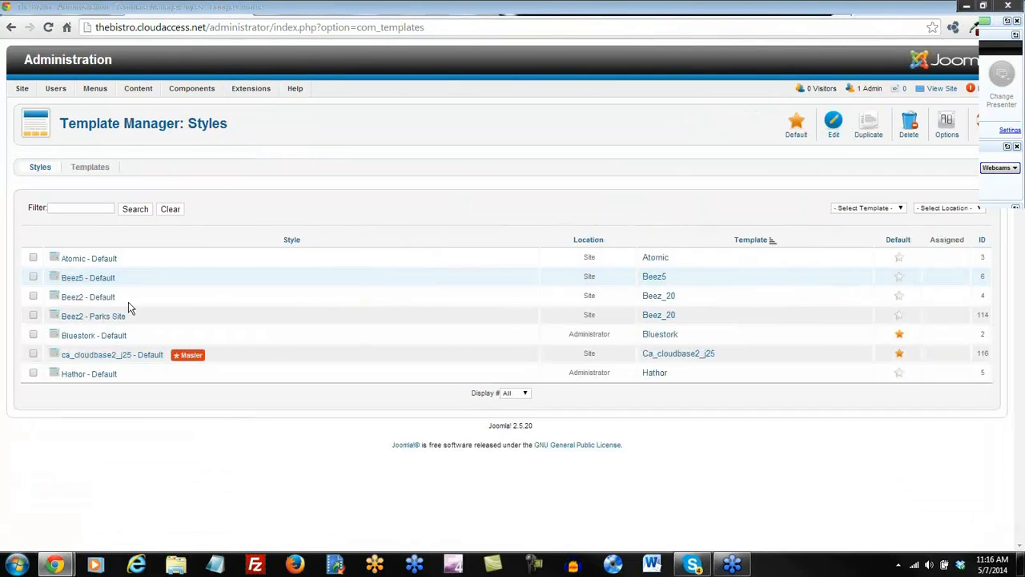
{"action": "left_click", "coordinate": [102, 359]}
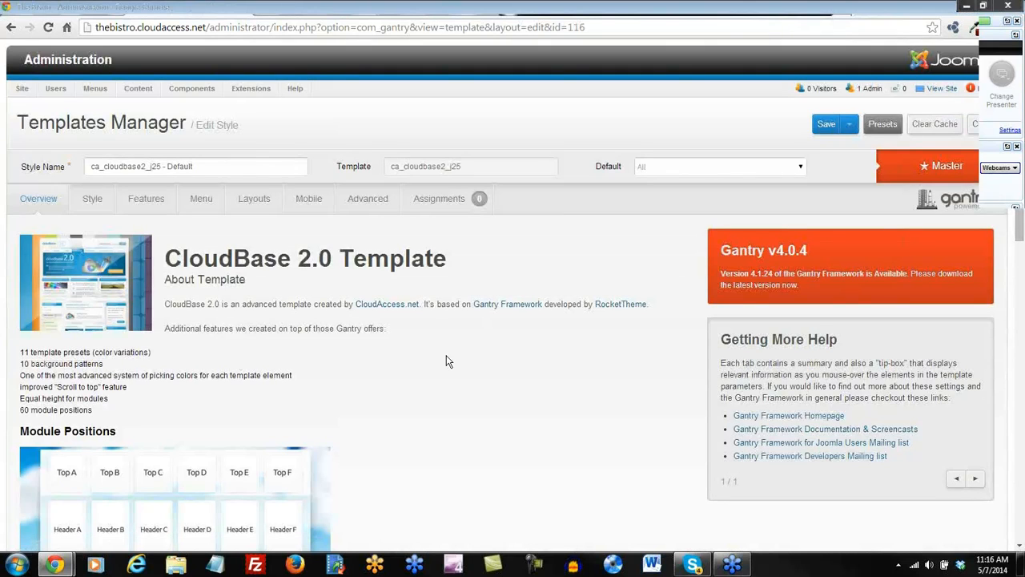
{"action": "left_click", "coordinate": [91, 201]}
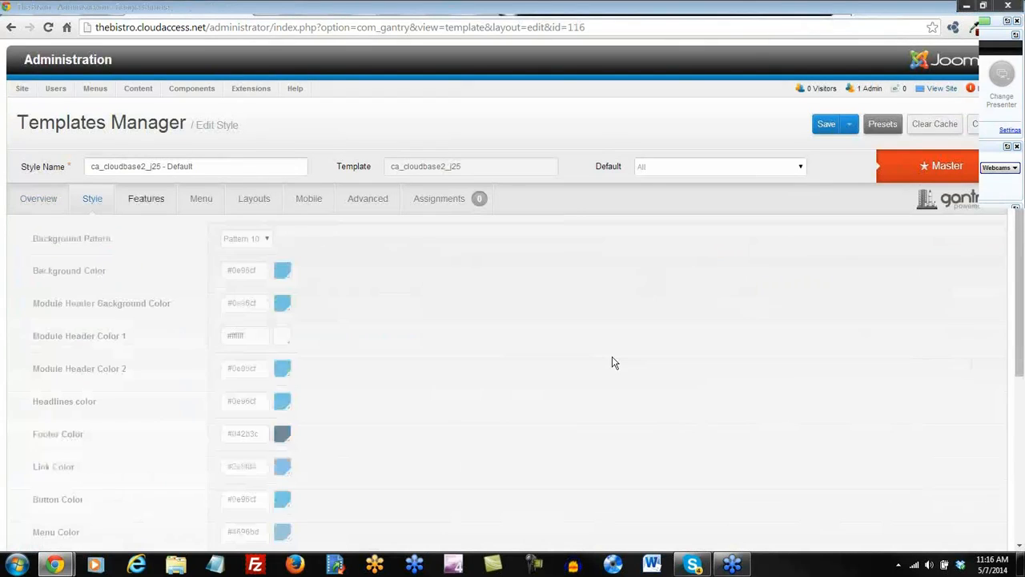
{"action": "scroll", "coordinate": [700, 431], "scroll_direction": "down", "scroll_amount": 1}
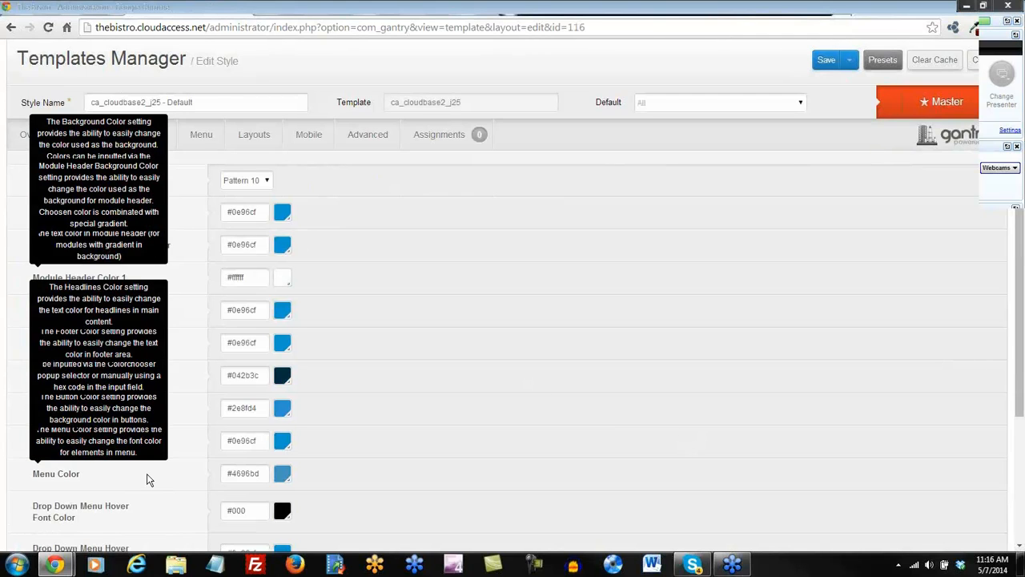
Close and reopen the default style, then view the top of the Bistro home page.
{"action": "left_click", "coordinate": [983, 63]}
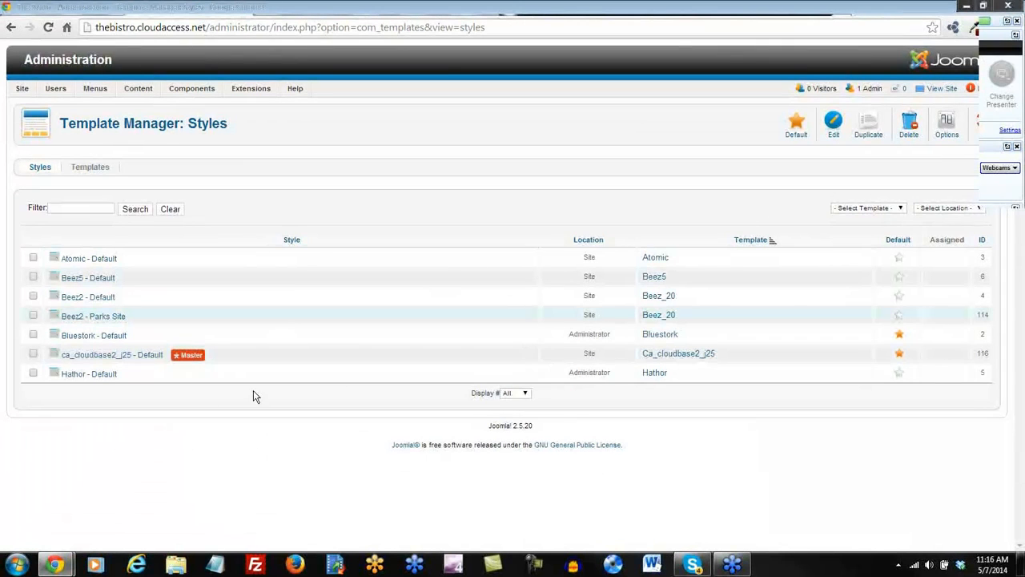
{"action": "left_click", "coordinate": [116, 355]}
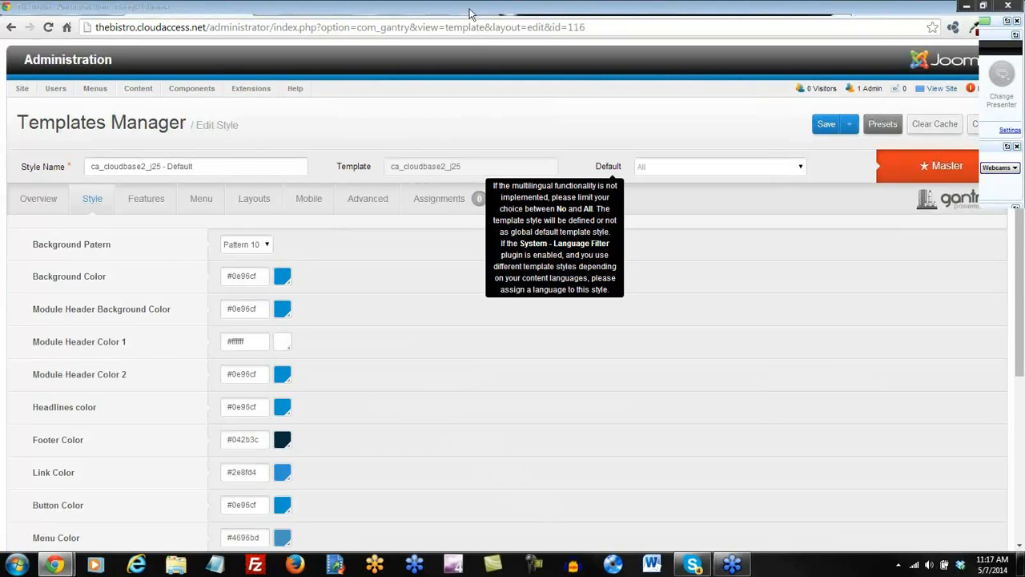
{"action": "left_click", "coordinate": [498, 8]}
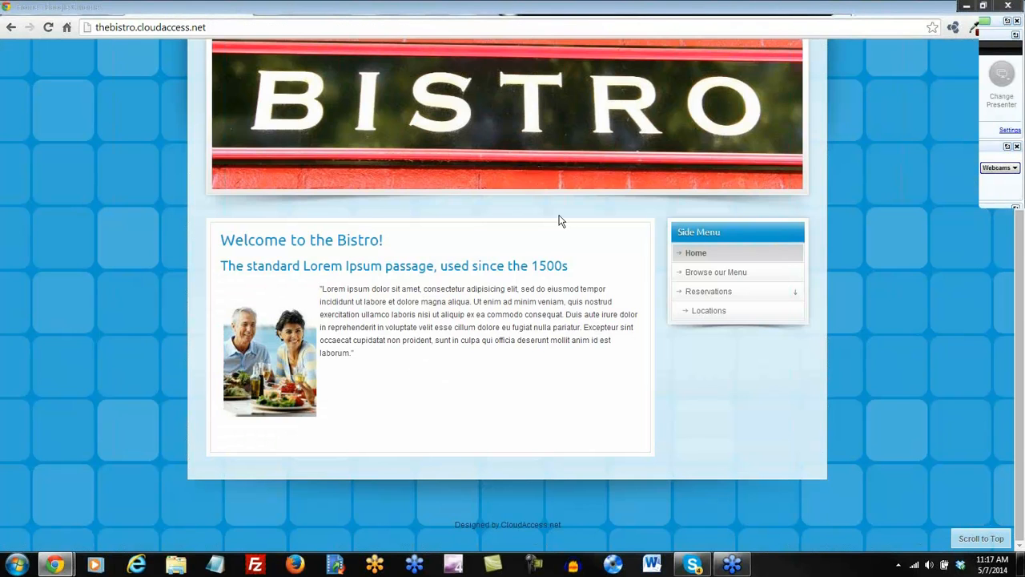
{"action": "scroll", "coordinate": [561, 221], "scroll_direction": "up", "scroll_amount": 3}
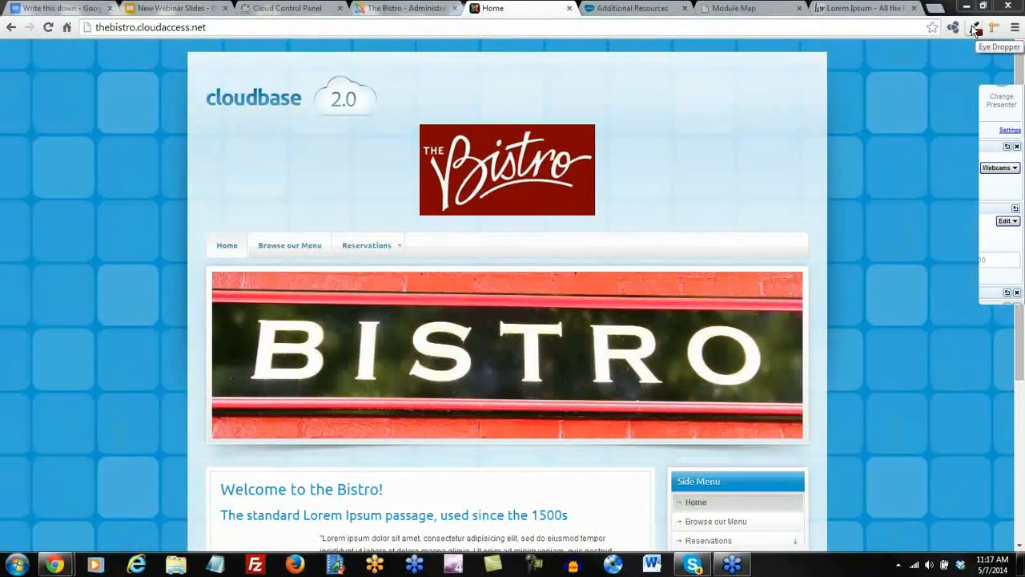
Sample the logo's dark red with Eye Dropper and copy its hex code #7f0000.
{"action": "left_click", "coordinate": [975, 31]}
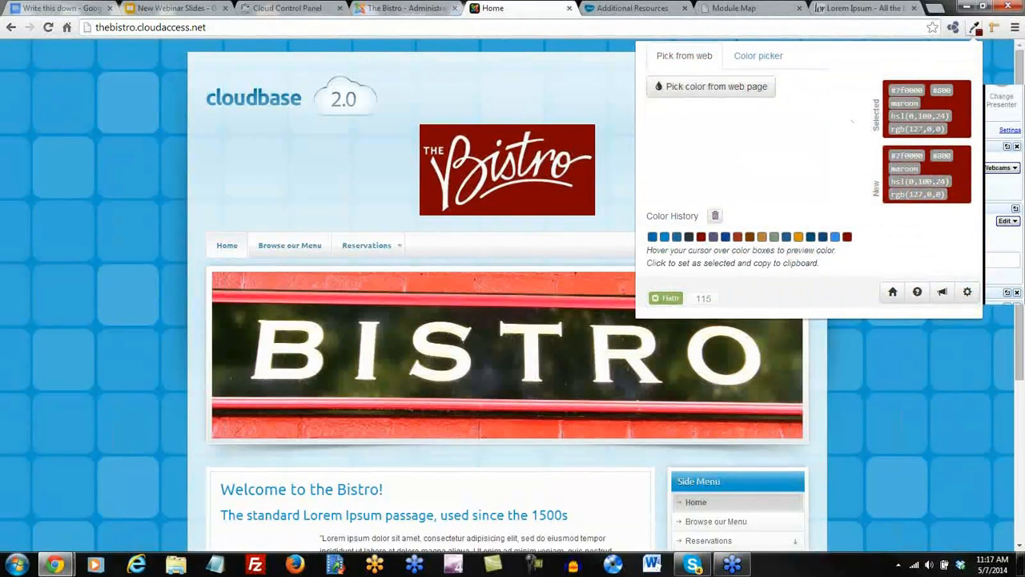
{"action": "left_click", "coordinate": [733, 90]}
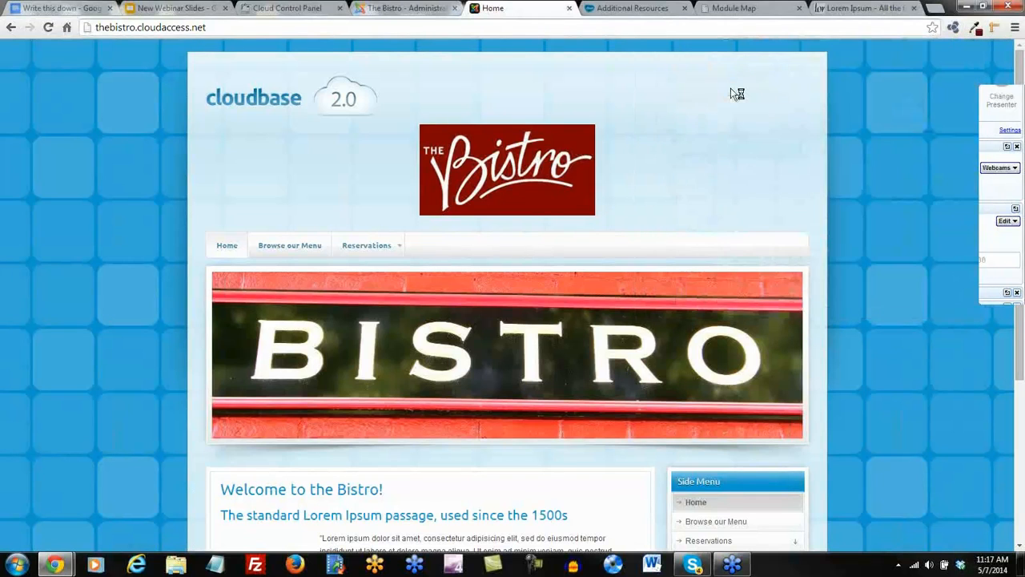
{"action": "left_click", "coordinate": [581, 135]}
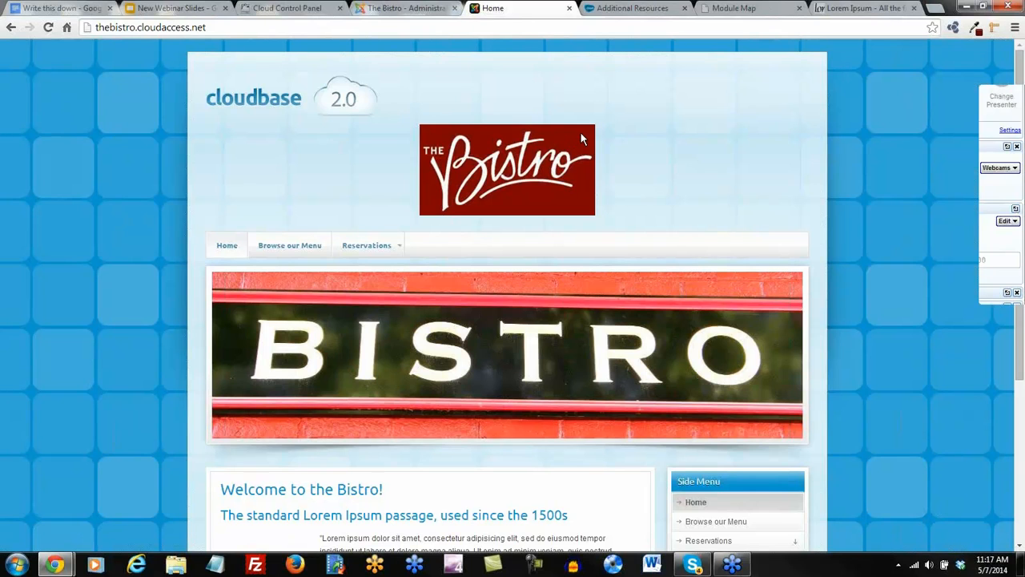
{"action": "left_click", "coordinate": [976, 29]}
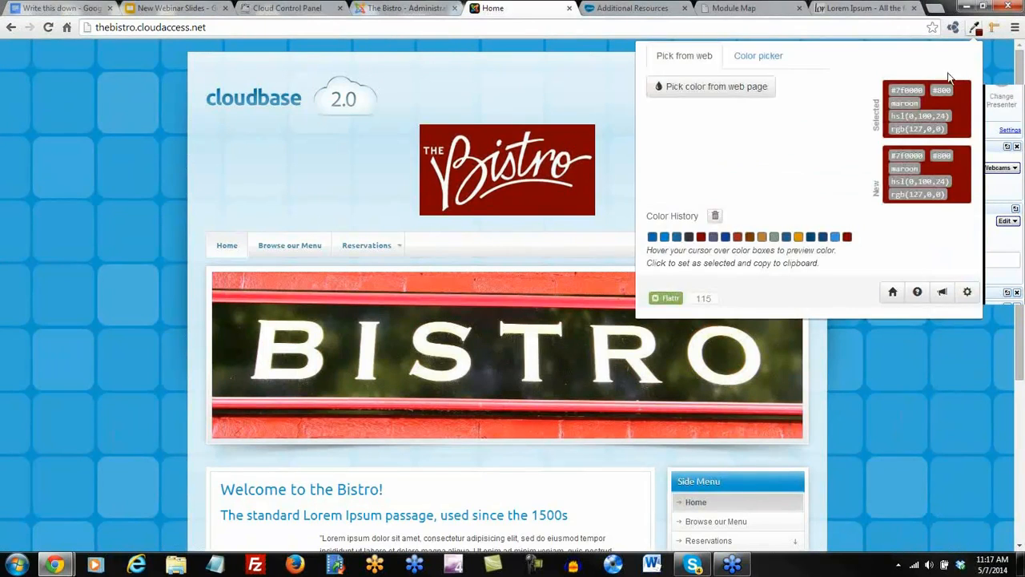
{"action": "double_click", "coordinate": [915, 90]}
{"action": "key", "text": "ctrl+c"}
{"action": "left_click", "coordinate": [677, 97]}
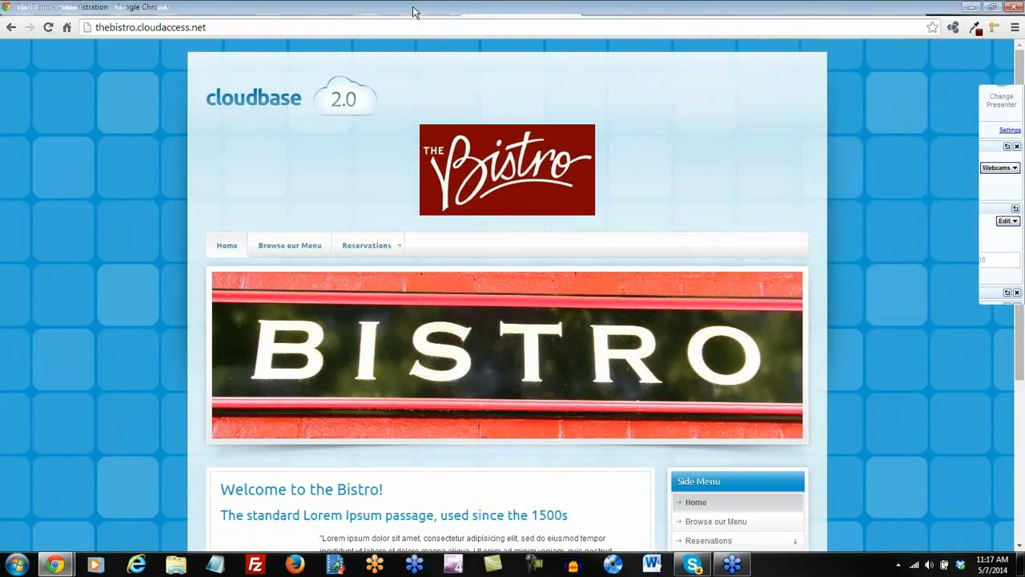
{"action": "left_click", "coordinate": [413, 10]}
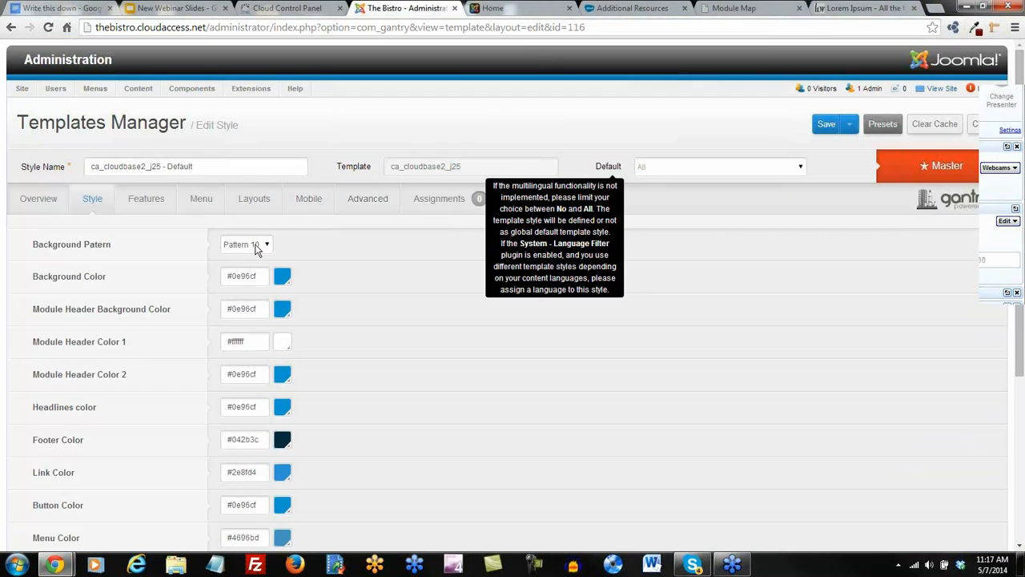
Paste #7f0000 as the Background Color, save, and return to the Bistro site.
{"action": "left_click", "coordinate": [263, 277]}
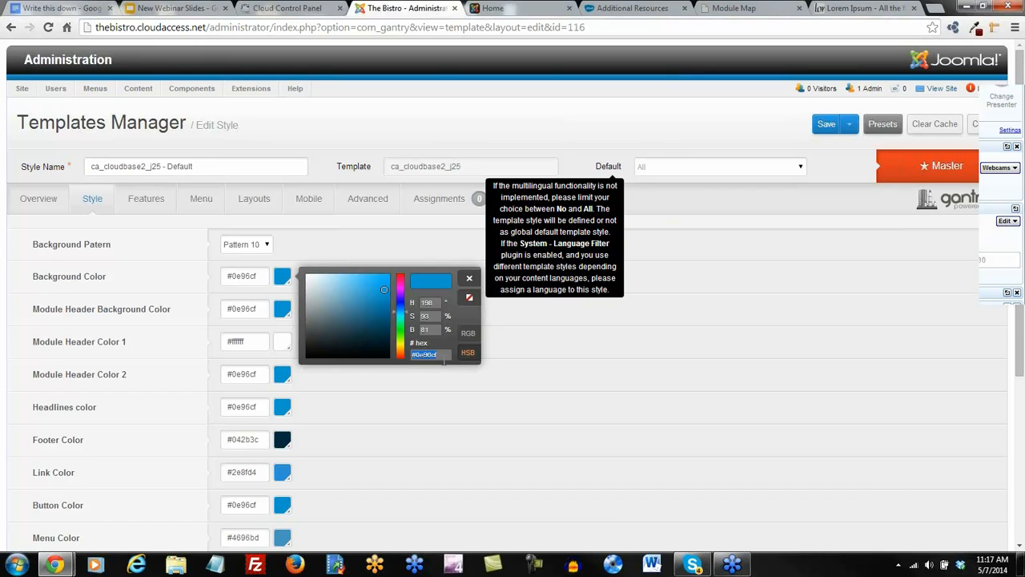
{"action": "key", "text": "ctrl+v"}
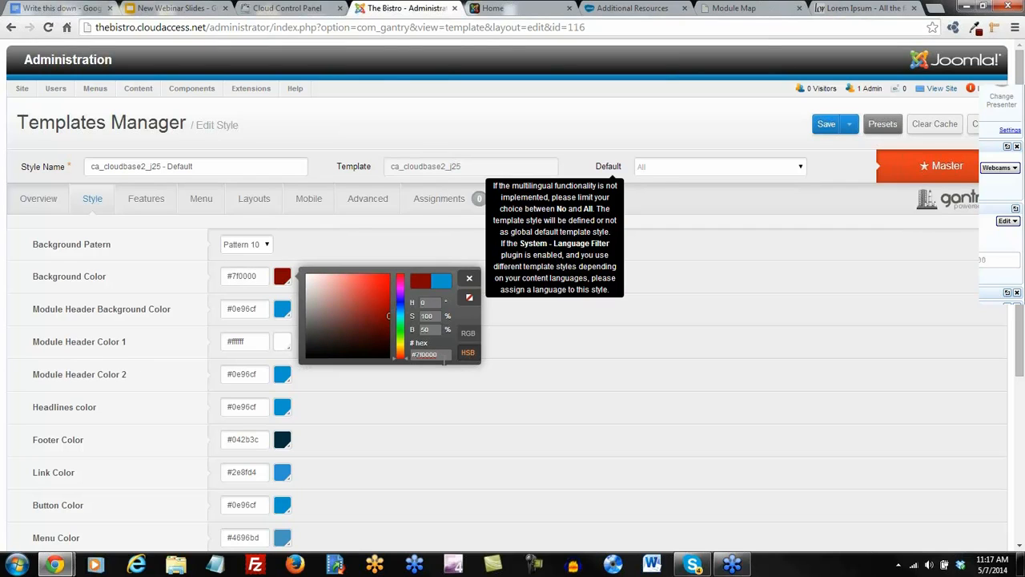
{"action": "left_click", "coordinate": [819, 128]}
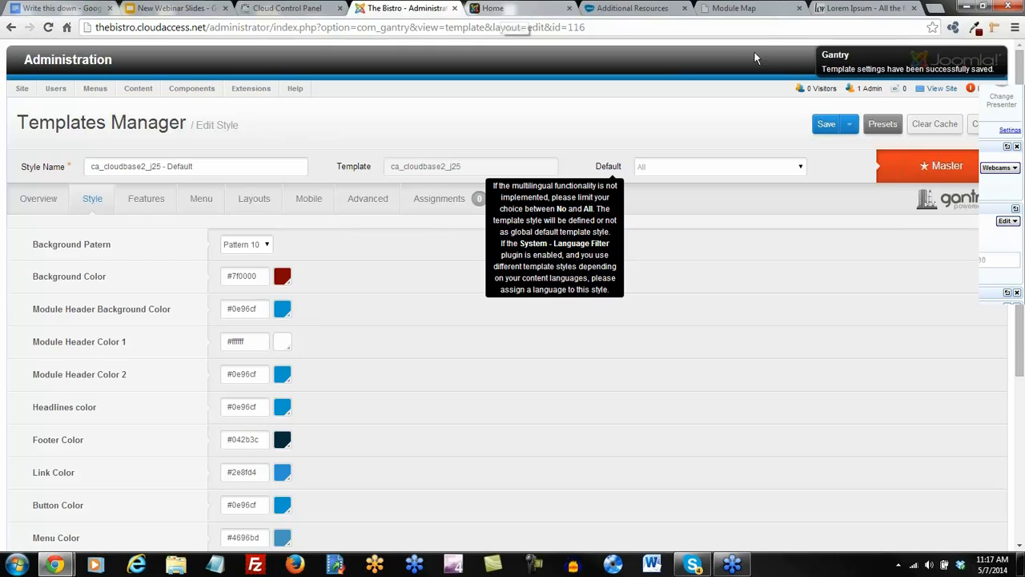
{"action": "left_click", "coordinate": [502, 9]}
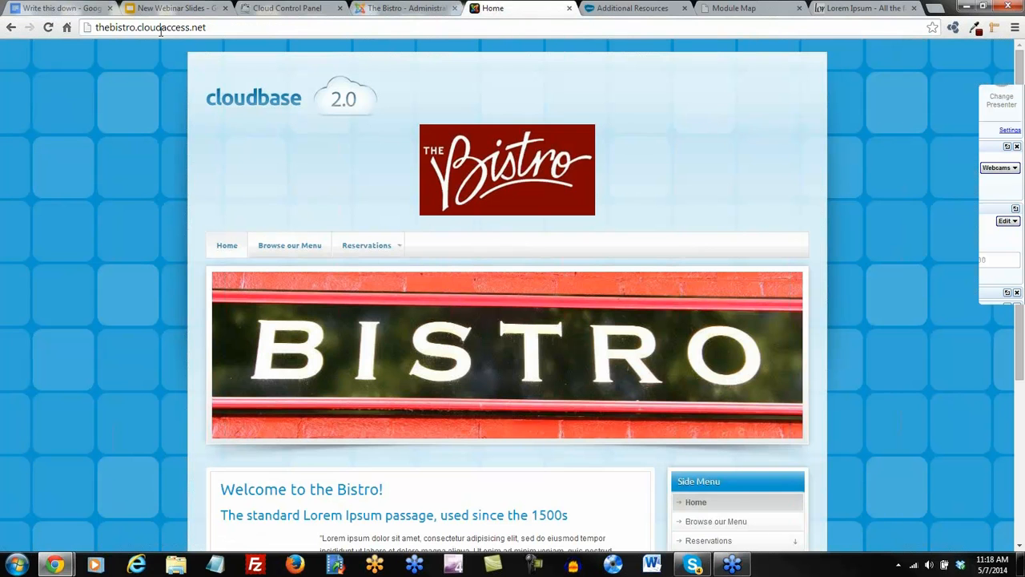
Reload the Bistro site to inspect the dark red tiled background, then return to the style editor.
{"action": "left_click", "coordinate": [48, 29]}
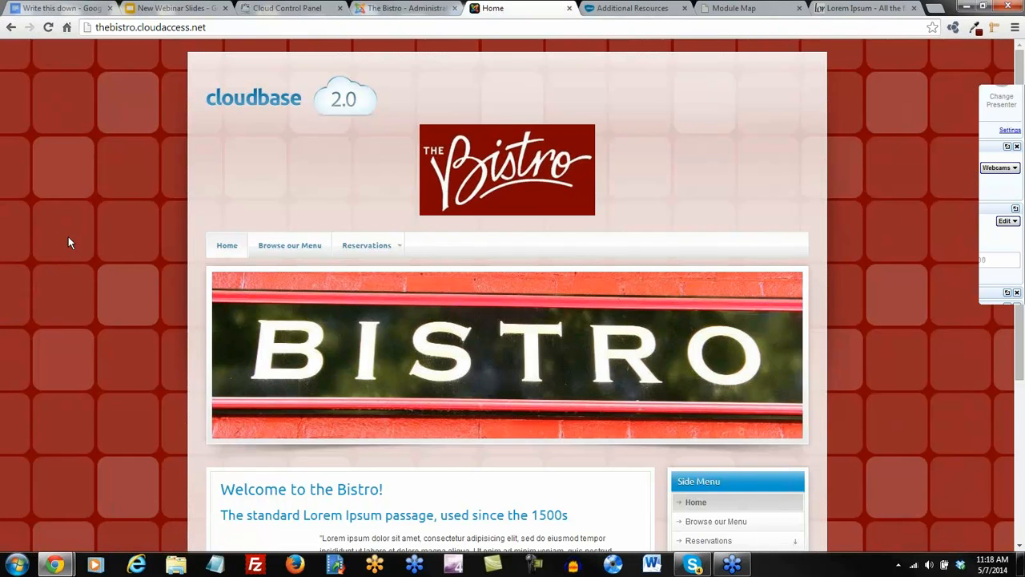
{"action": "scroll", "coordinate": [68, 237], "scroll_direction": "down", "scroll_amount": 2}
{"action": "mouse_move", "coordinate": [369, 124]}
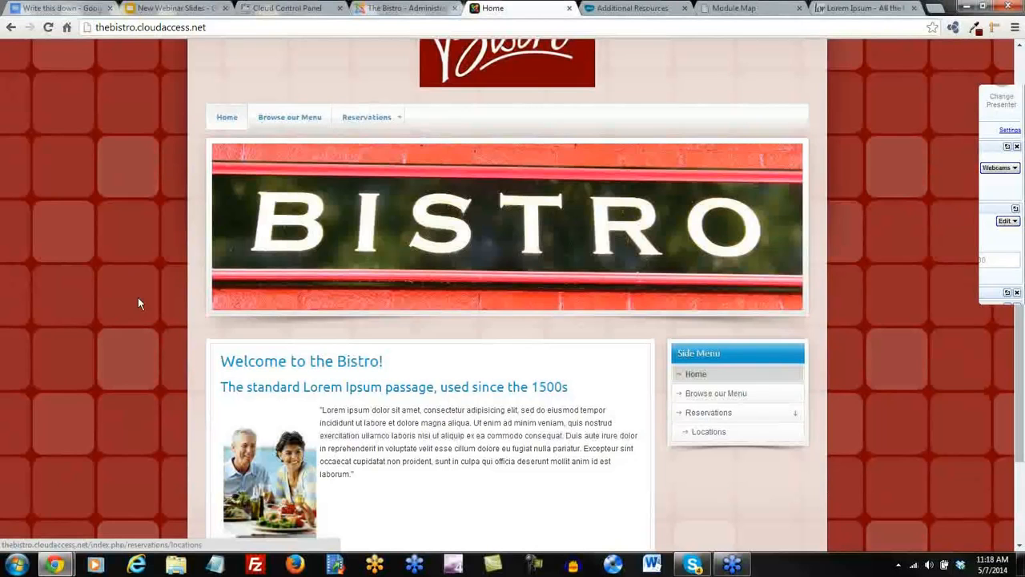
{"action": "scroll", "coordinate": [139, 307], "scroll_direction": "down", "scroll_amount": 3}
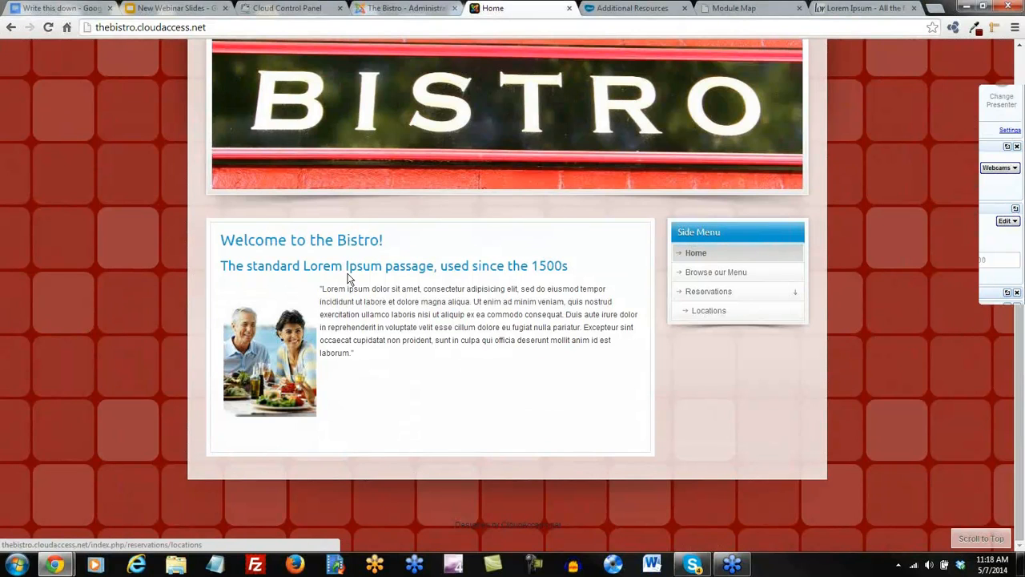
{"action": "scroll", "coordinate": [348, 275], "scroll_direction": "up", "scroll_amount": 3}
{"action": "scroll", "coordinate": [341, 319], "scroll_direction": "down", "scroll_amount": 1}
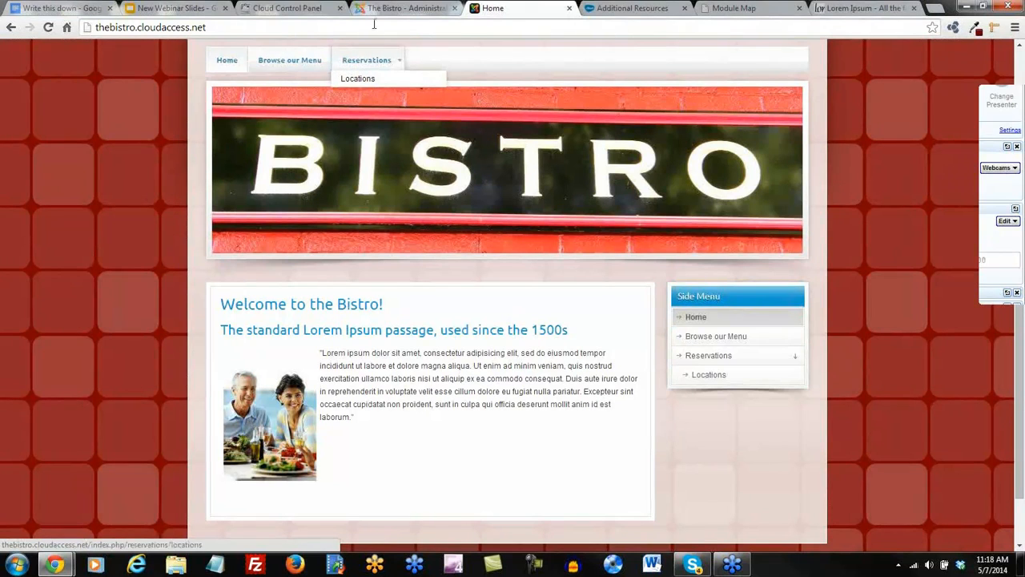
{"action": "left_click", "coordinate": [405, 9]}
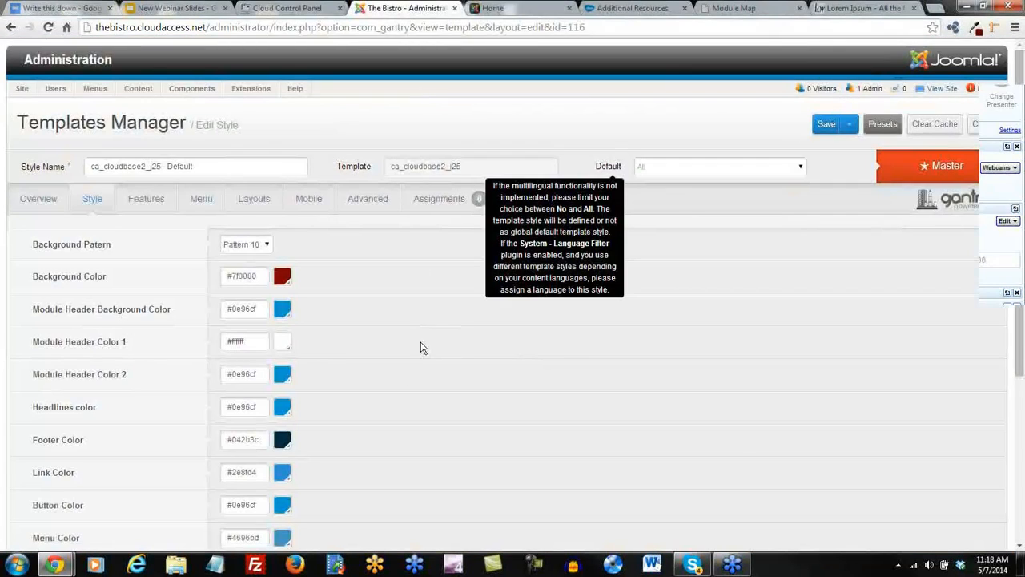
Set Module Header Background Color to #7f0000 and save the style.
{"action": "left_click", "coordinate": [282, 311]}
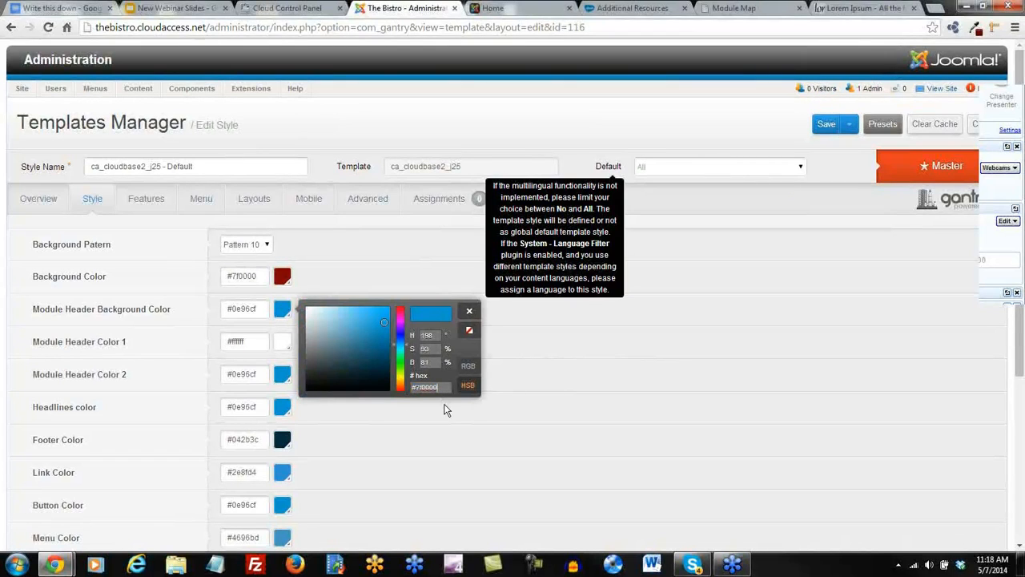
{"action": "key", "text": "ctrl+v"}
{"action": "left_click", "coordinate": [826, 126]}
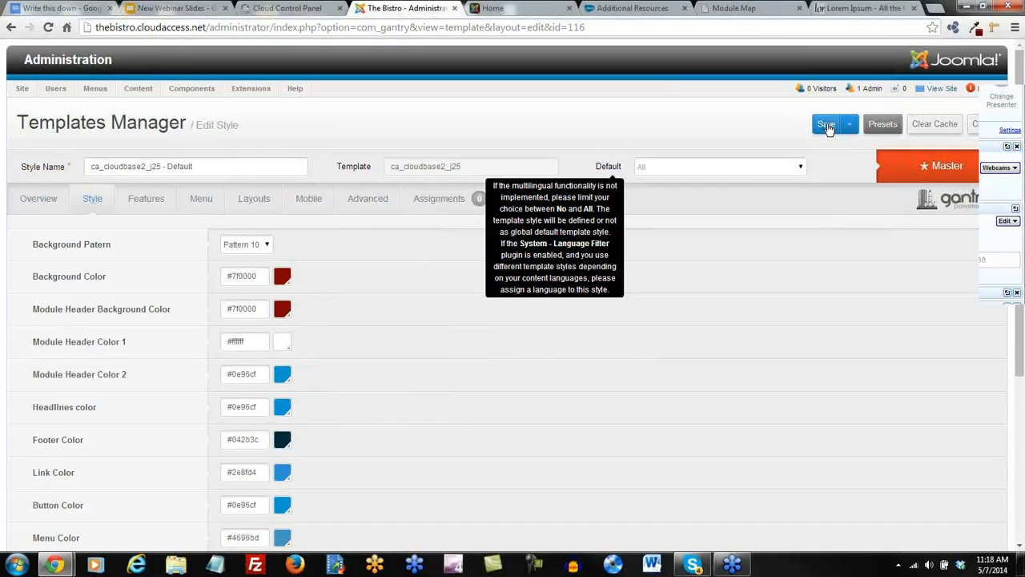
{"action": "scroll", "coordinate": [464, 378], "scroll_direction": "down", "scroll_amount": 1}
{"action": "scroll", "coordinate": [456, 378], "scroll_direction": "down", "scroll_amount": 2}
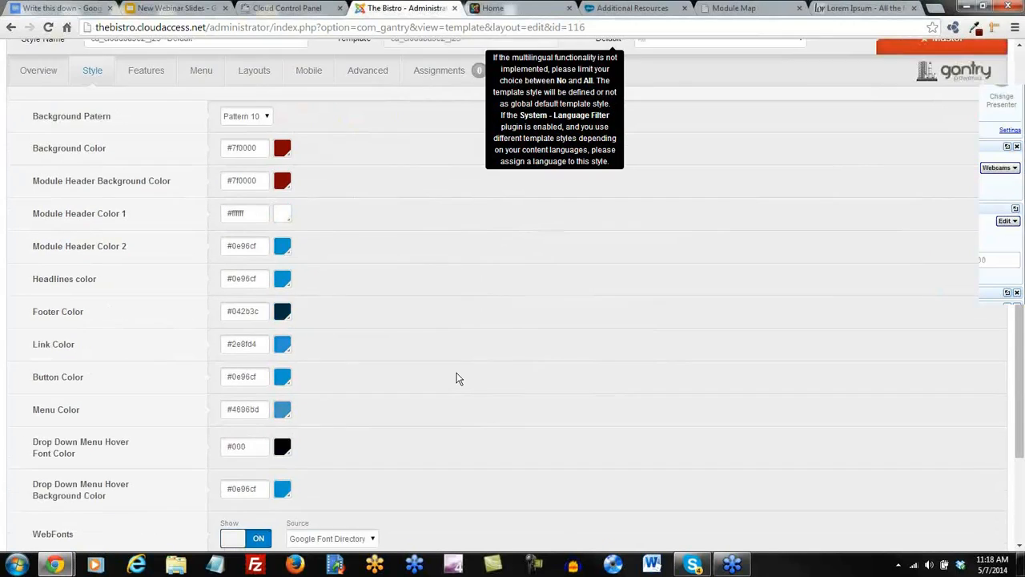
Set Menu Color and drop-down hover background to #7f0000, hover font white, and save.
{"action": "left_click", "coordinate": [282, 346]}
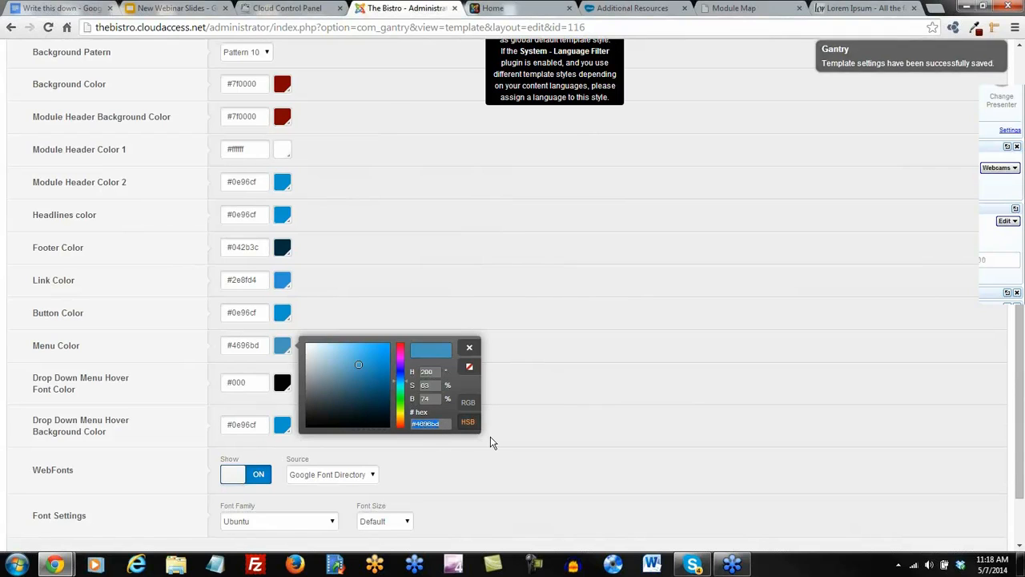
{"action": "type", "text": "#7f0000"}
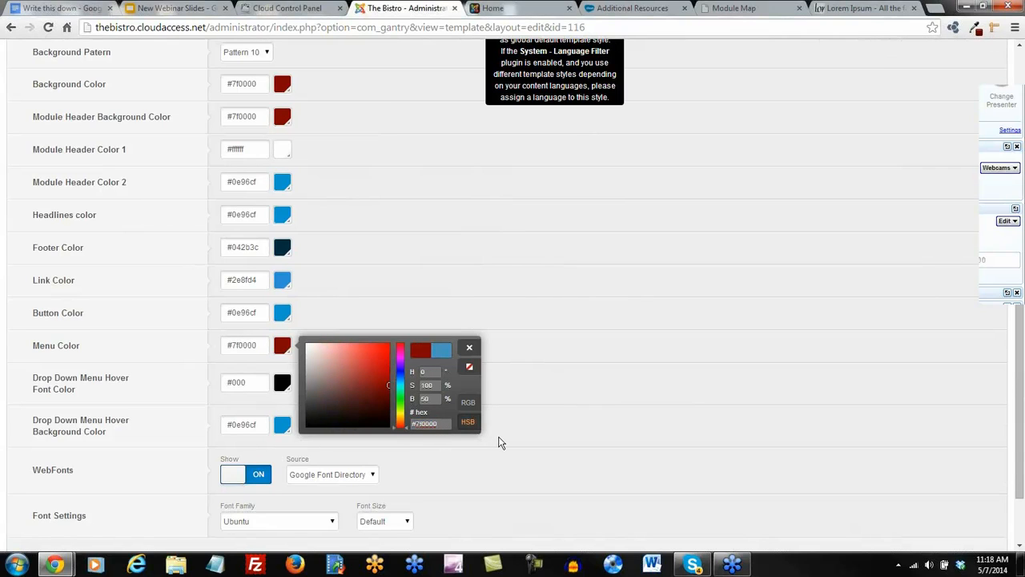
{"action": "mouse_move", "coordinate": [147, 418]}
{"action": "left_click", "coordinate": [285, 388]}
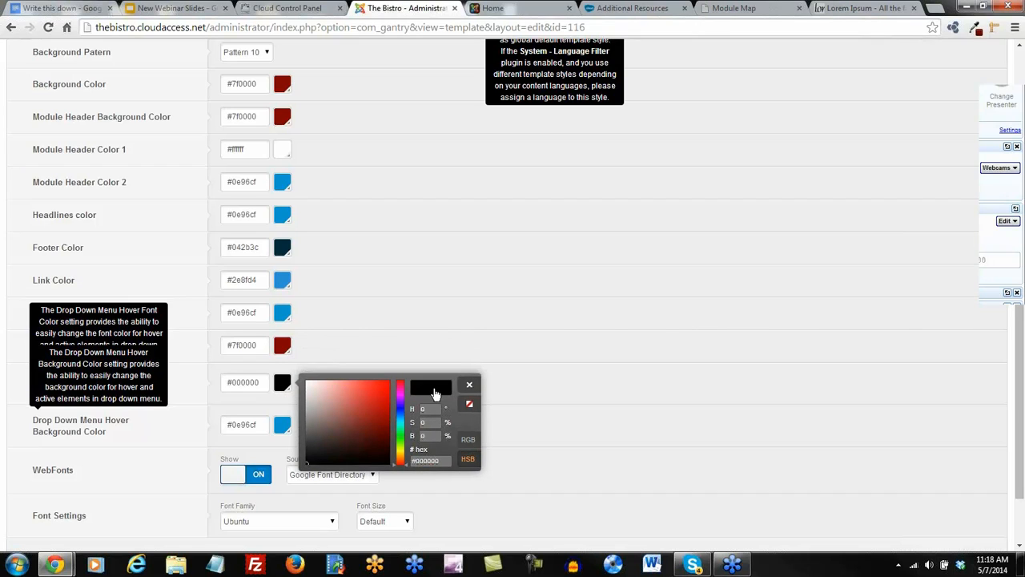
{"action": "left_click_drag", "start_coordinate": [310, 391], "coordinate": [301, 377]}
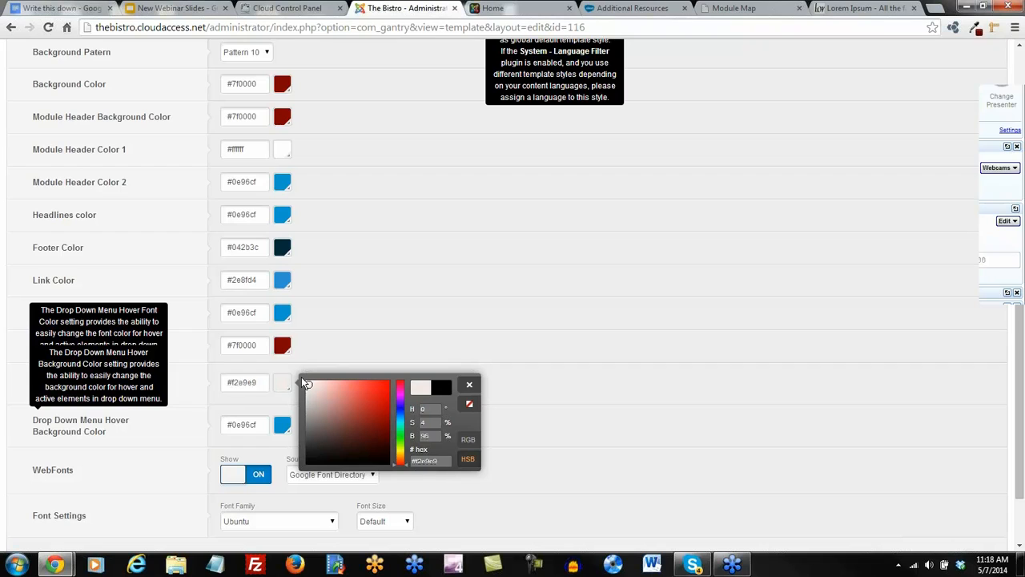
{"action": "left_click", "coordinate": [281, 425]}
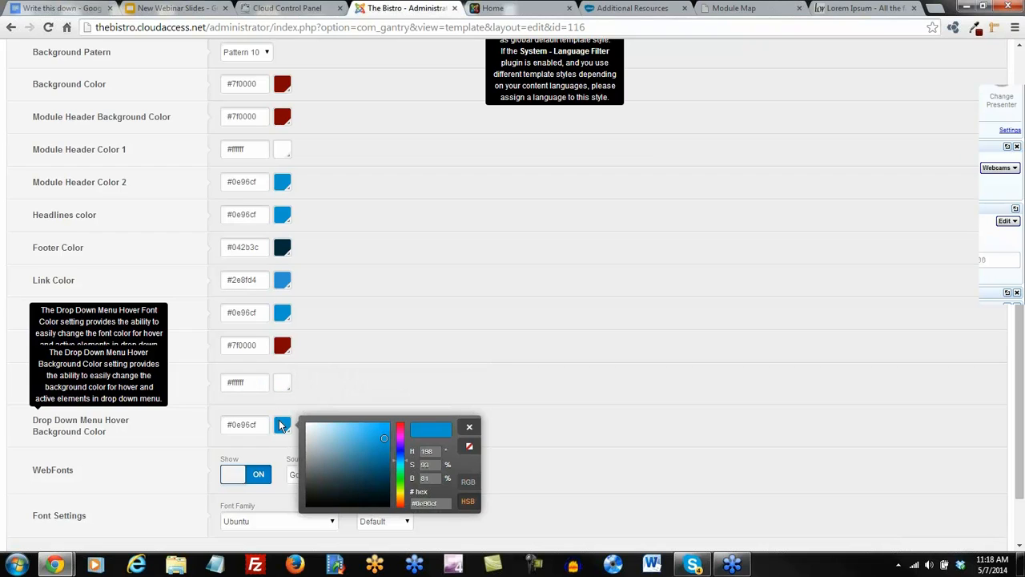
{"action": "left_click_drag", "start_coordinate": [442, 502], "coordinate": [406, 514]}
{"action": "type", "text": "#7f0000"}
{"action": "scroll", "coordinate": [556, 502], "scroll_direction": "up", "scroll_amount": 3}
{"action": "left_click", "coordinate": [827, 126]}
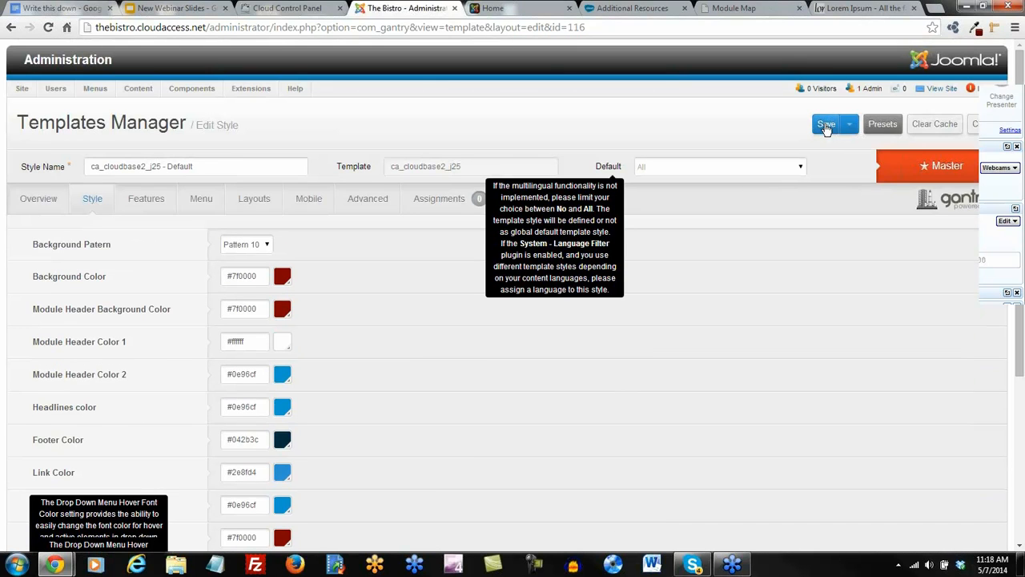
{"action": "left_click", "coordinate": [503, 9]}
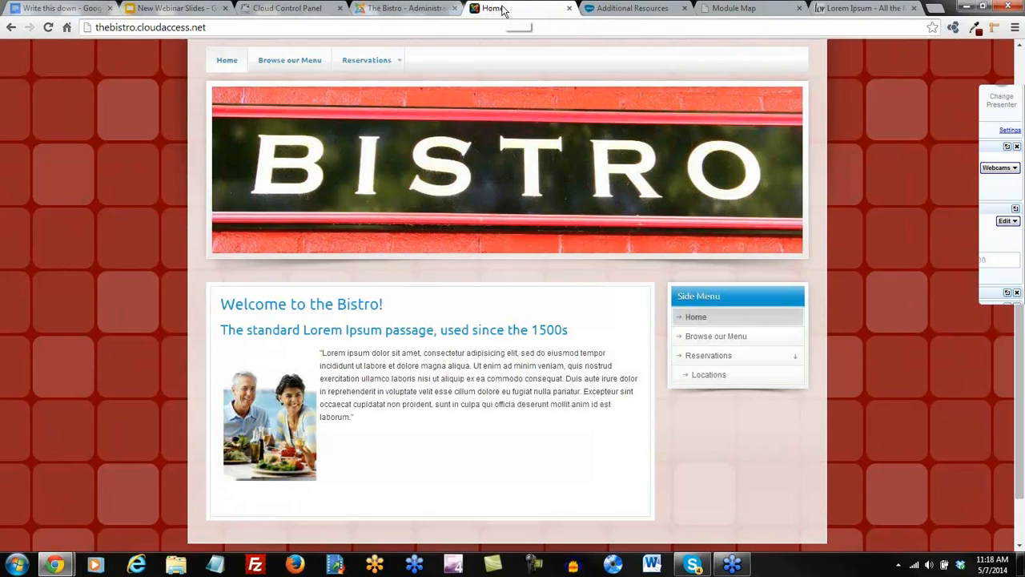
{"action": "left_click", "coordinate": [49, 28]}
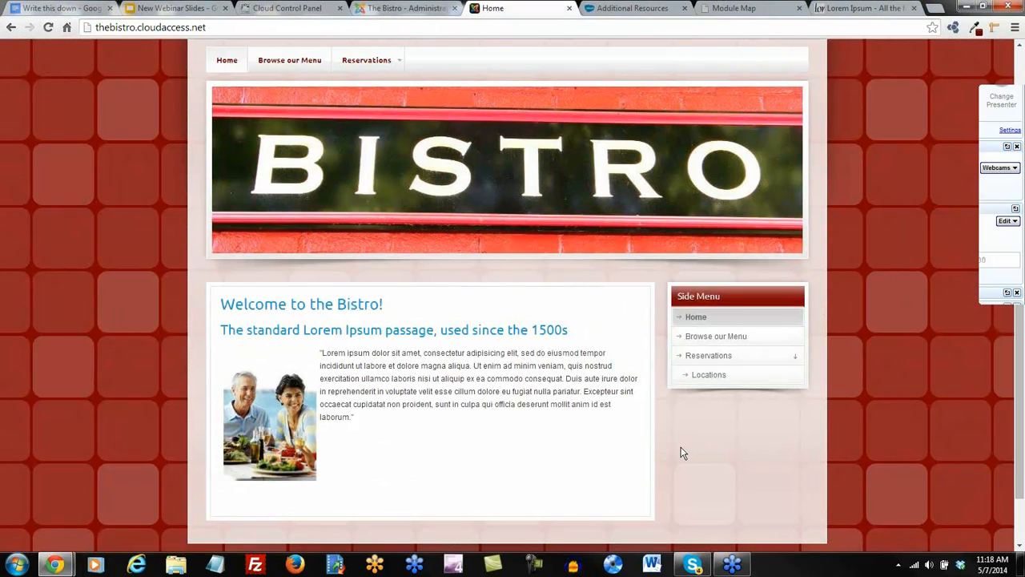
{"action": "scroll", "coordinate": [681, 453], "scroll_direction": "up", "scroll_amount": 2}
{"action": "scroll", "coordinate": [679, 454], "scroll_direction": "down", "scroll_amount": 3}
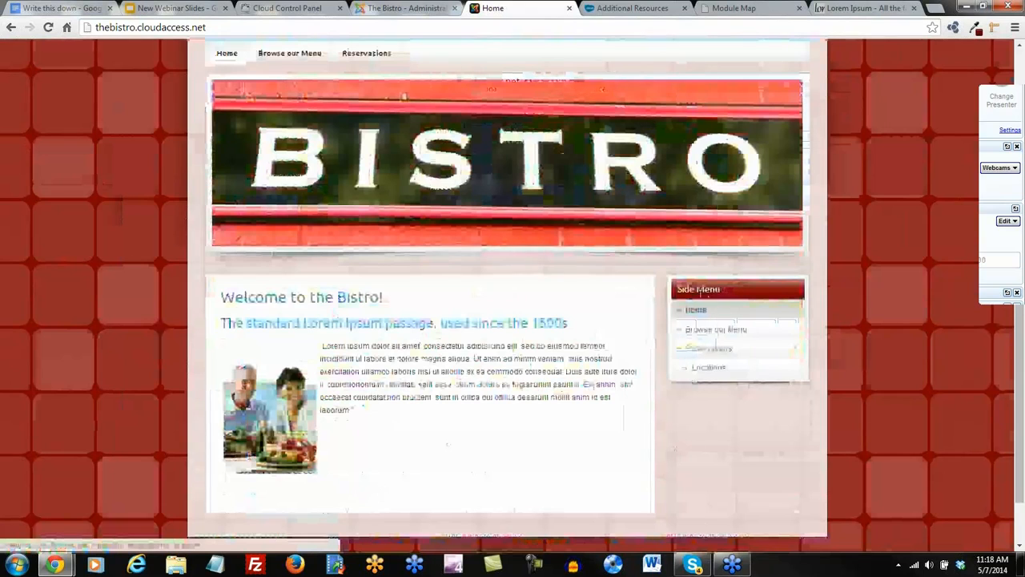
{"action": "scroll", "coordinate": [659, 316], "scroll_direction": "up", "scroll_amount": 3}
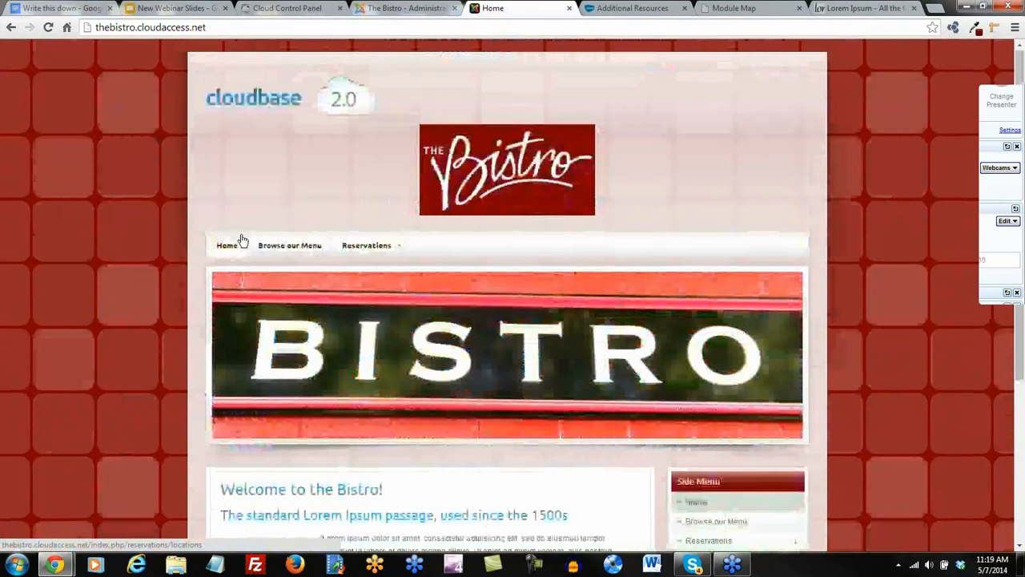
{"action": "mouse_move", "coordinate": [362, 250]}
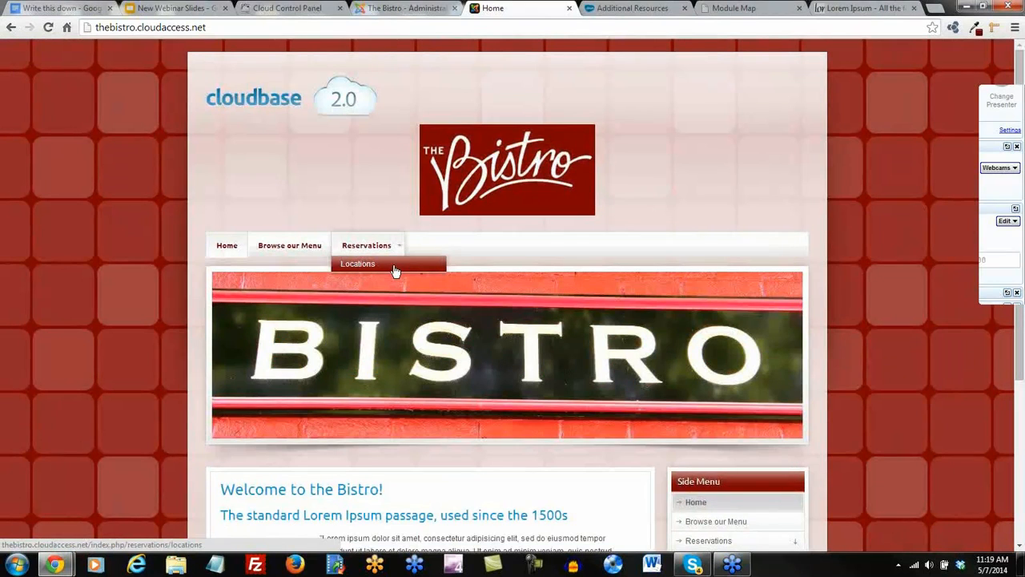
{"action": "scroll", "coordinate": [579, 462], "scroll_direction": "down", "scroll_amount": 3}
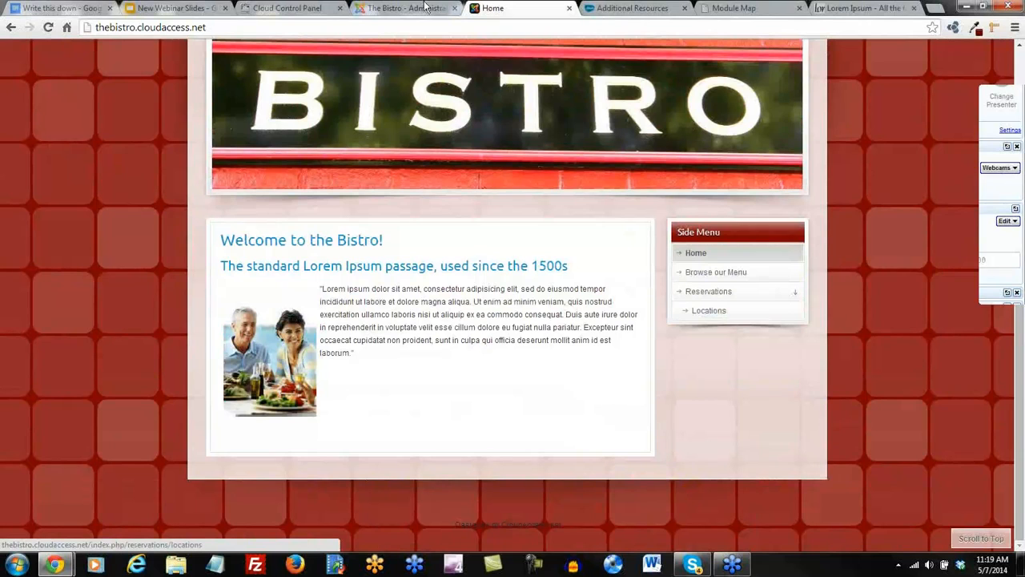
{"action": "left_click", "coordinate": [400, 10]}
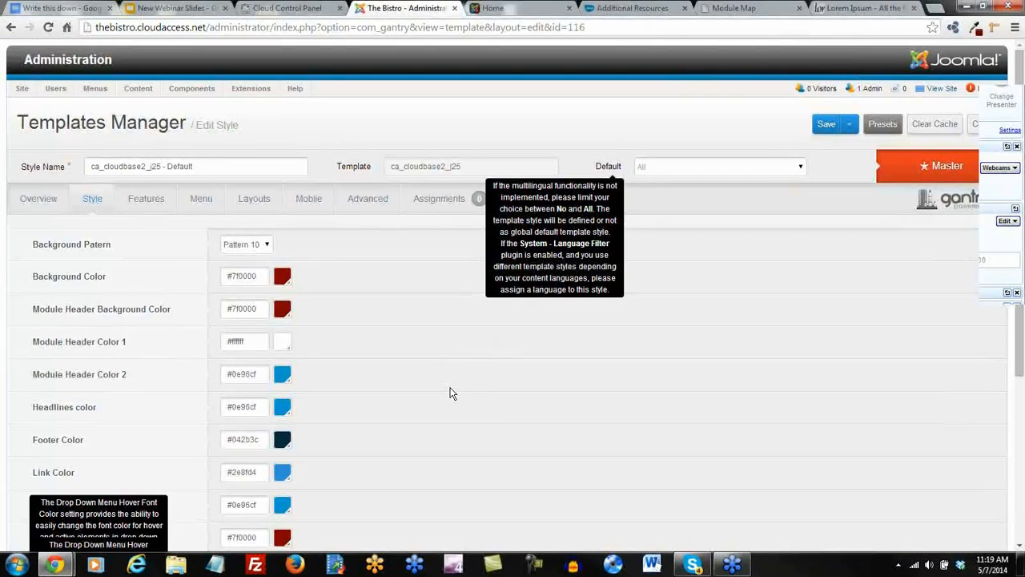
Save the style and reload the Bistro site twice to check the headlines colour.
{"action": "scroll", "coordinate": [454, 393], "scroll_direction": "down", "scroll_amount": 1}
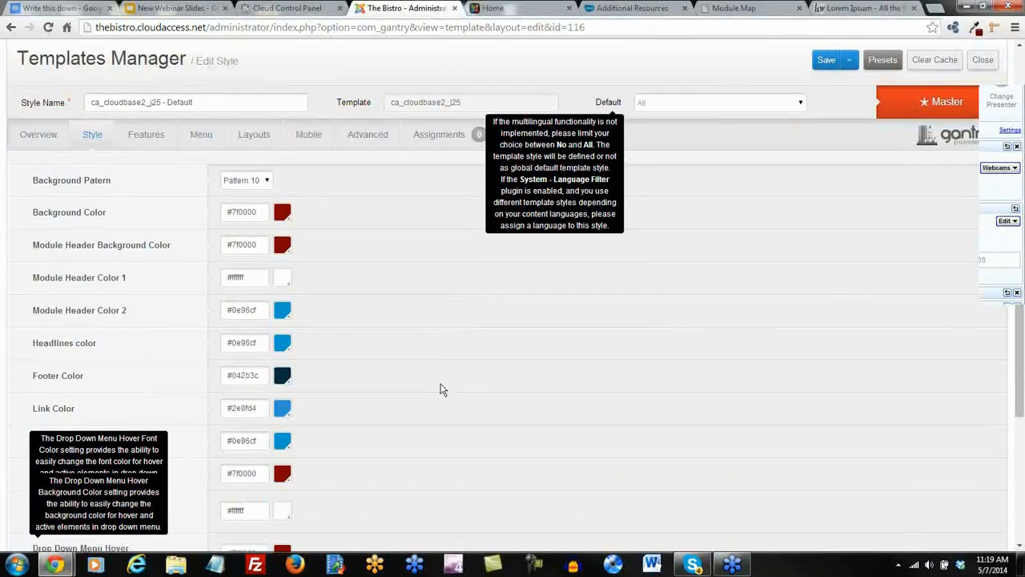
{"action": "left_click", "coordinate": [282, 344]}
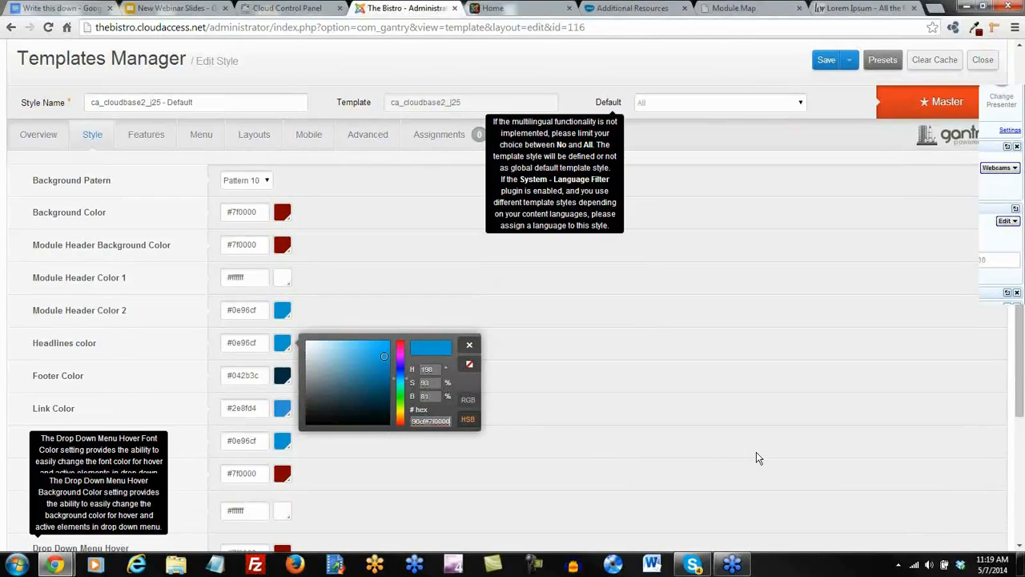
{"action": "left_click", "coordinate": [827, 64]}
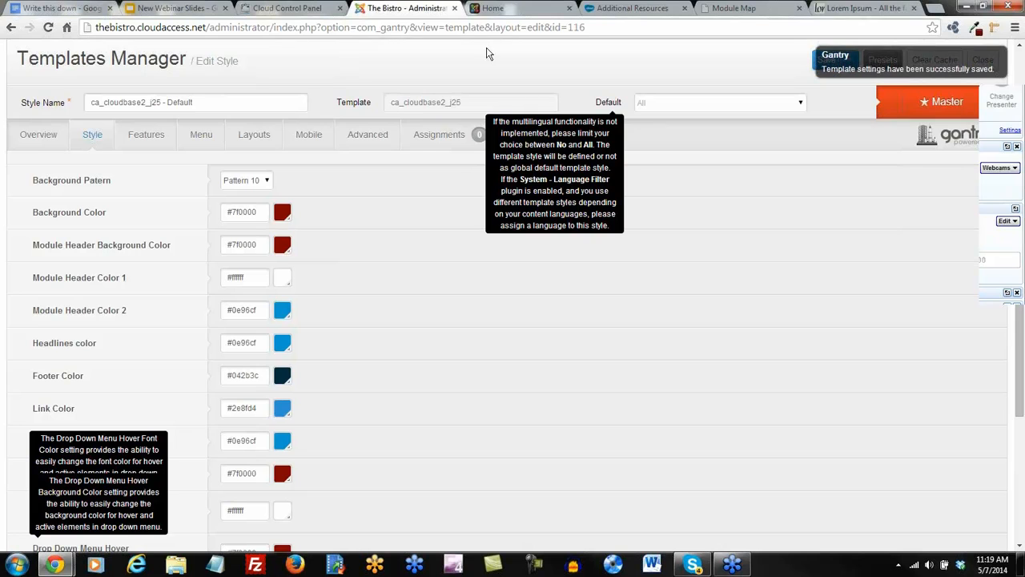
{"action": "left_click", "coordinate": [495, 9]}
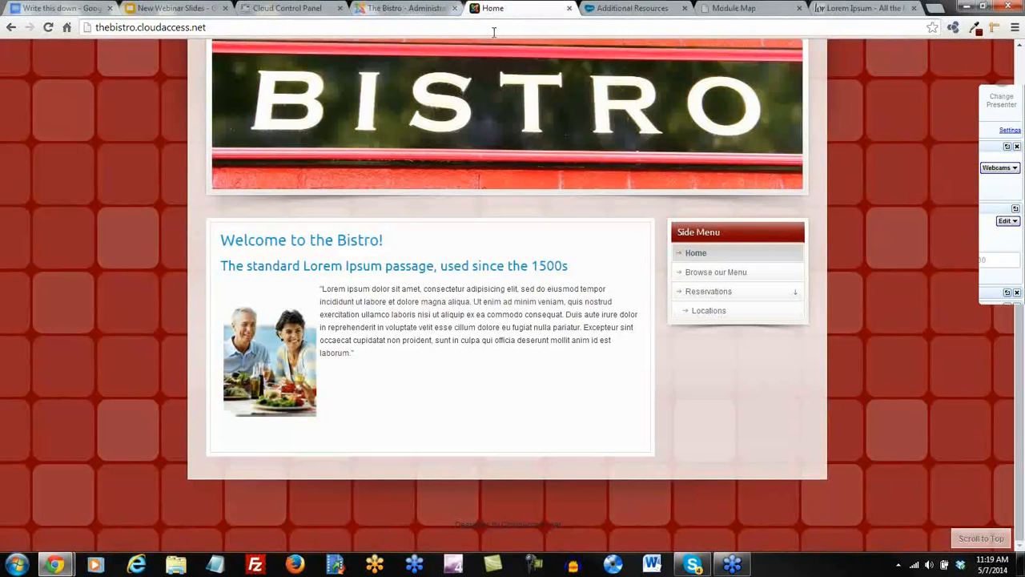
{"action": "left_click", "coordinate": [48, 27]}
{"action": "left_click", "coordinate": [48, 27]}
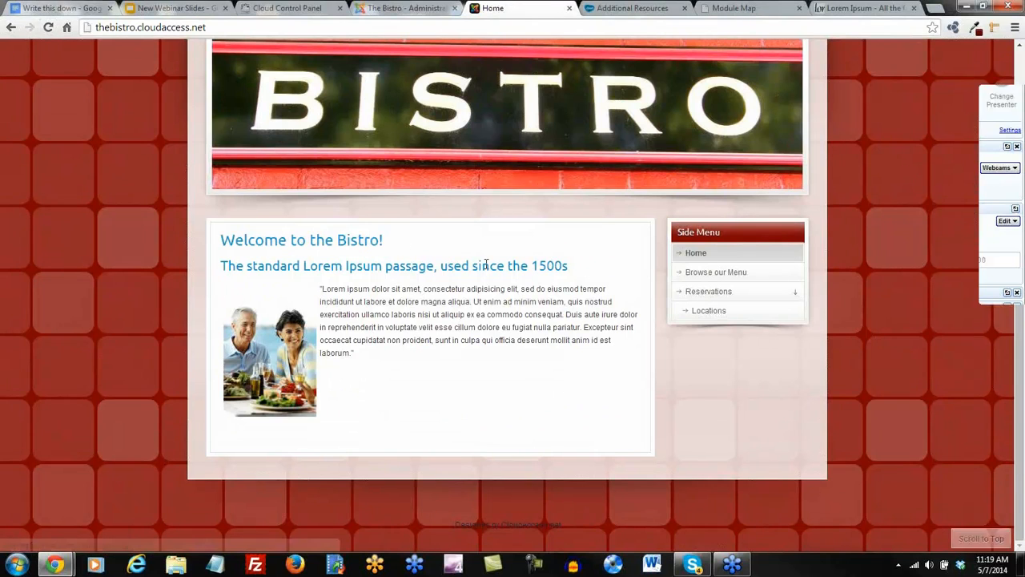
{"action": "left_click", "coordinate": [407, 8]}
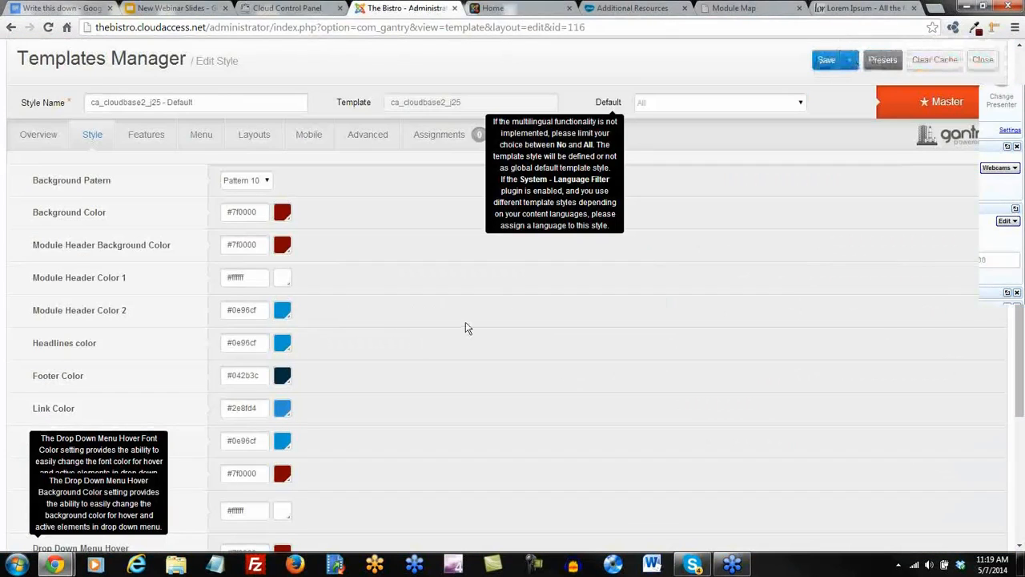
Enter 7f0000 as the Headlines color and save the template settings.
{"action": "scroll", "coordinate": [464, 329], "scroll_direction": "down", "scroll_amount": 1}
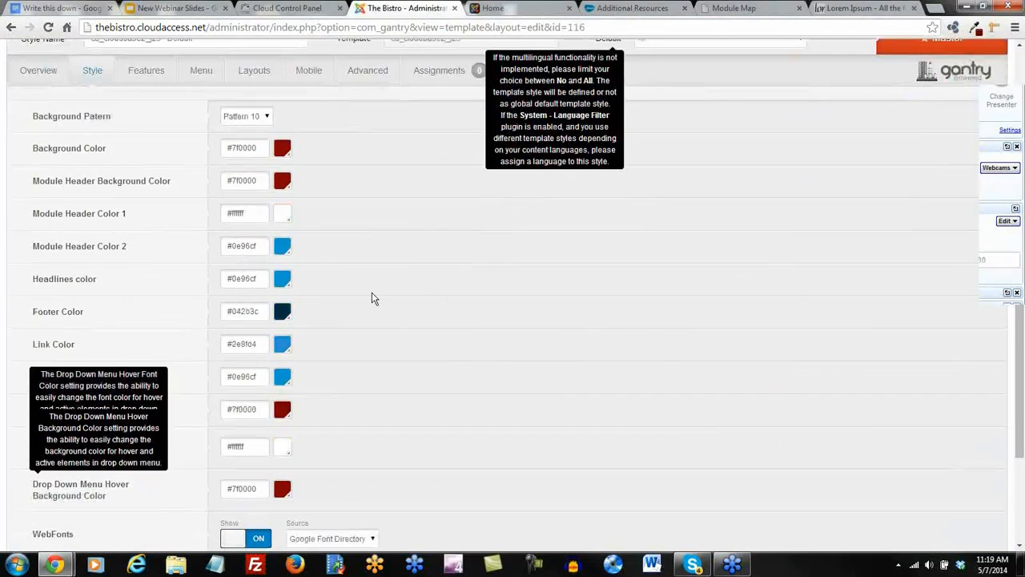
{"action": "left_click", "coordinate": [282, 280]}
{"action": "type", "text": "7f0000"}
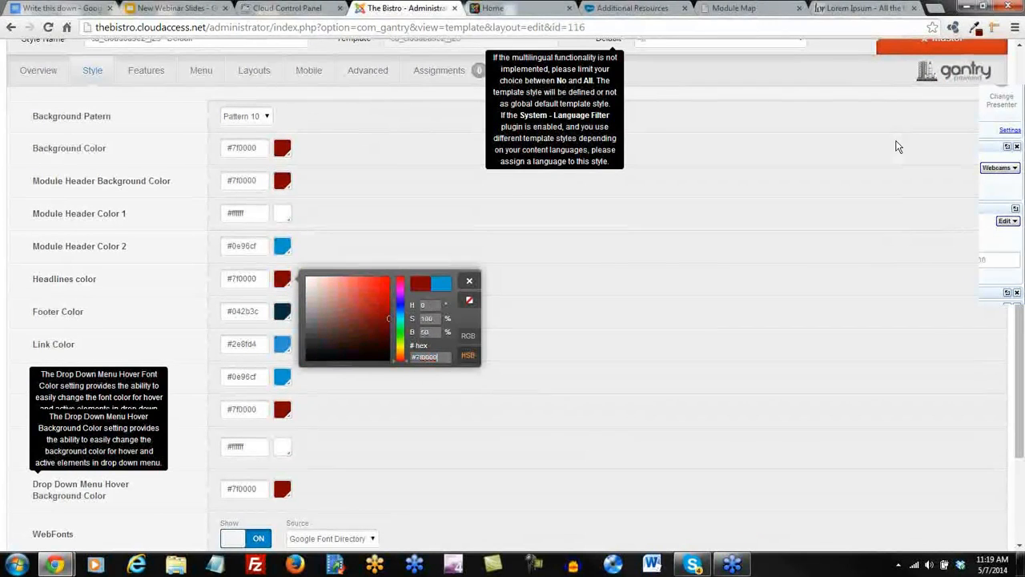
{"action": "scroll", "coordinate": [897, 147], "scroll_direction": "up", "scroll_amount": 2}
{"action": "left_click", "coordinate": [825, 124]}
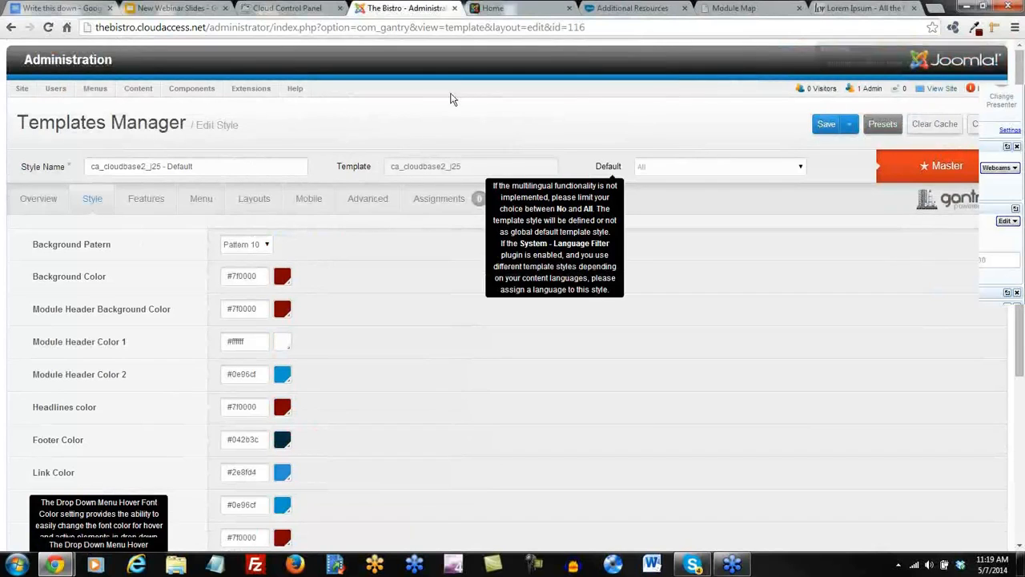
{"action": "left_click", "coordinate": [492, 11]}
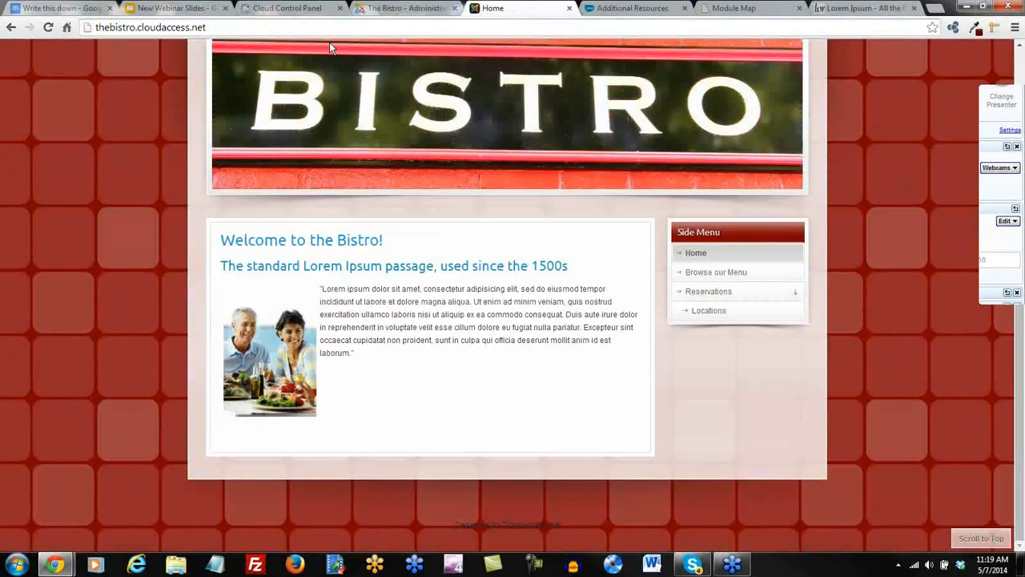
{"action": "left_click", "coordinate": [46, 29]}
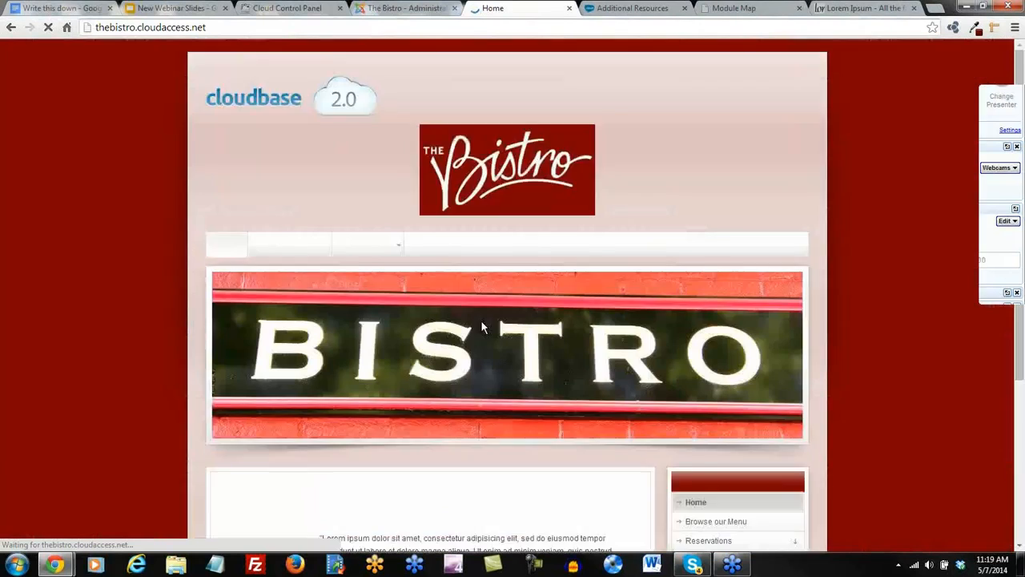
{"action": "scroll", "coordinate": [509, 357], "scroll_direction": "up", "scroll_amount": 3}
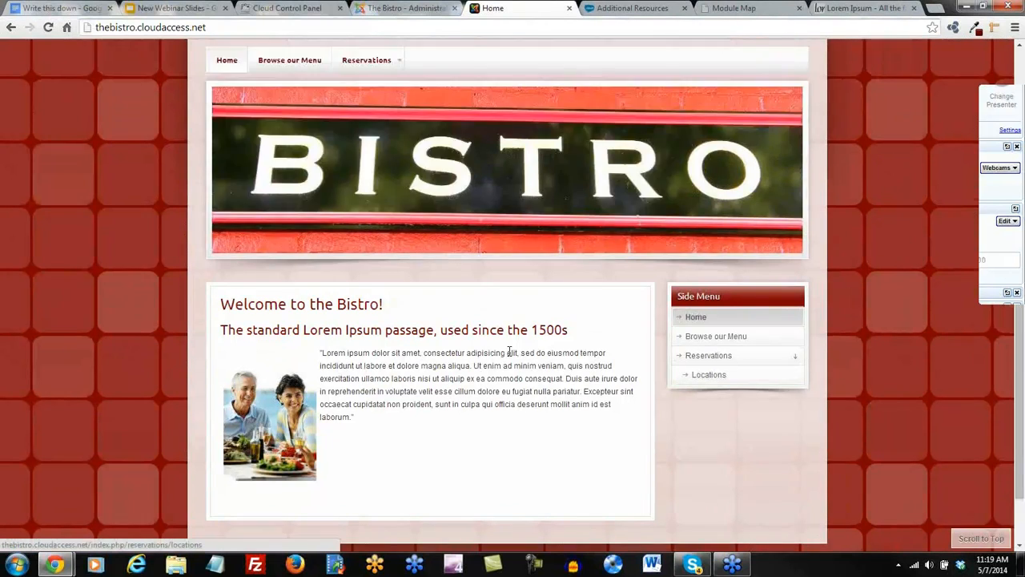
{"action": "left_click", "coordinate": [417, 9]}
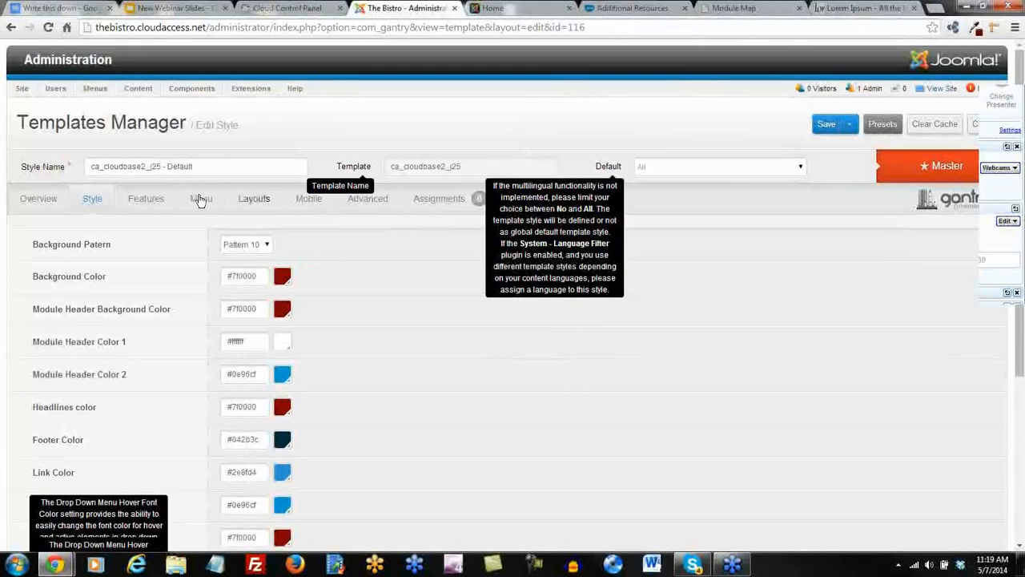
Reopen the ca_cloudbase2_j25 - Default style and set its logo to hidden.
{"action": "left_click", "coordinate": [150, 205]}
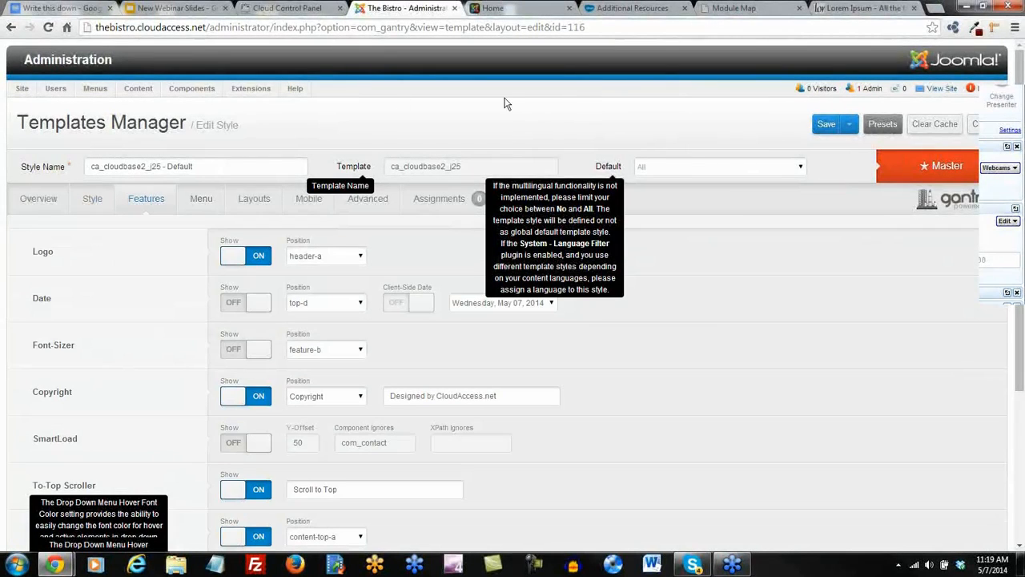
{"action": "scroll", "coordinate": [501, 110], "scroll_direction": "down", "scroll_amount": 1}
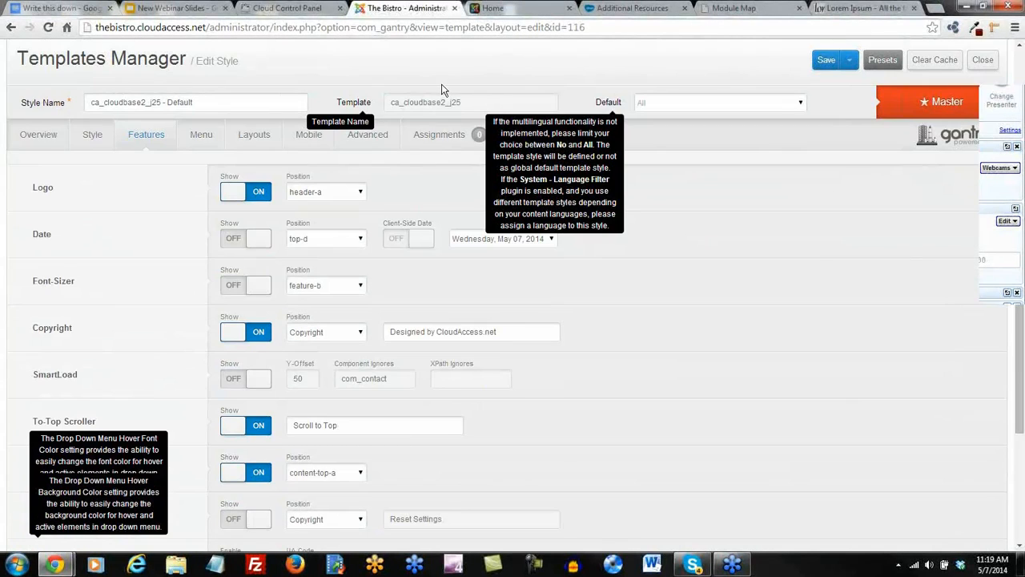
{"action": "left_click", "coordinate": [983, 62]}
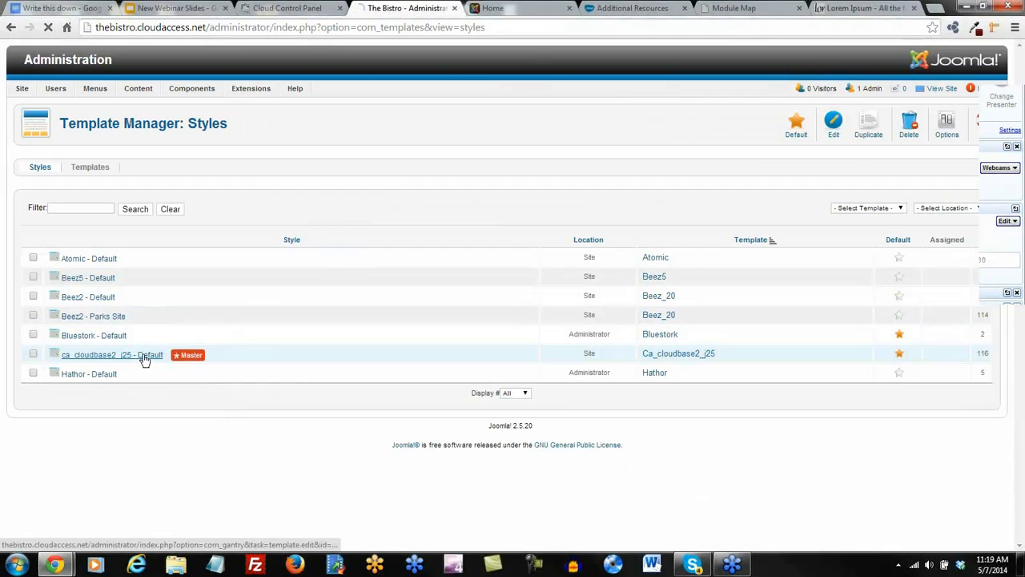
{"action": "left_click", "coordinate": [145, 358]}
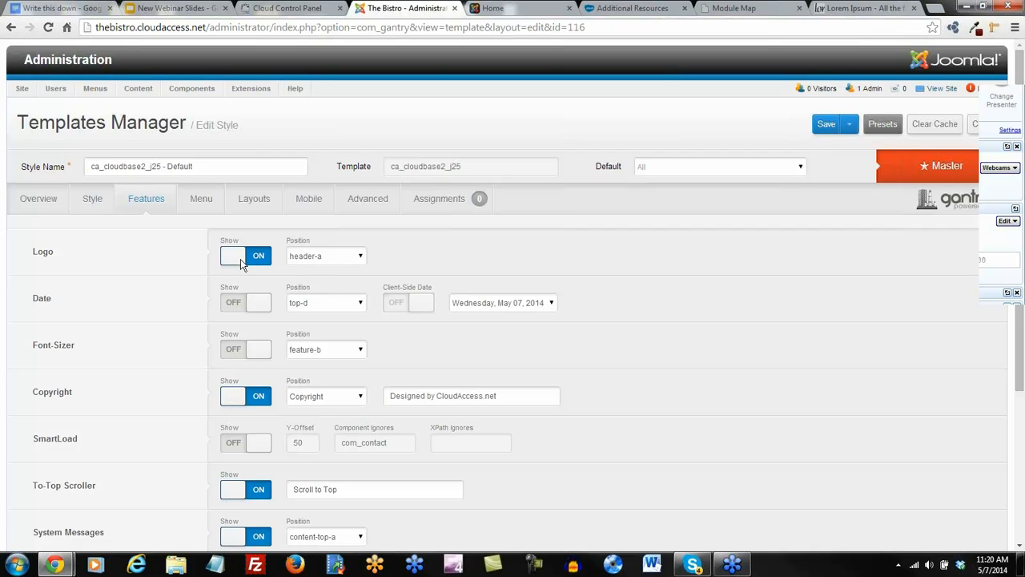
{"action": "left_click", "coordinate": [360, 257]}
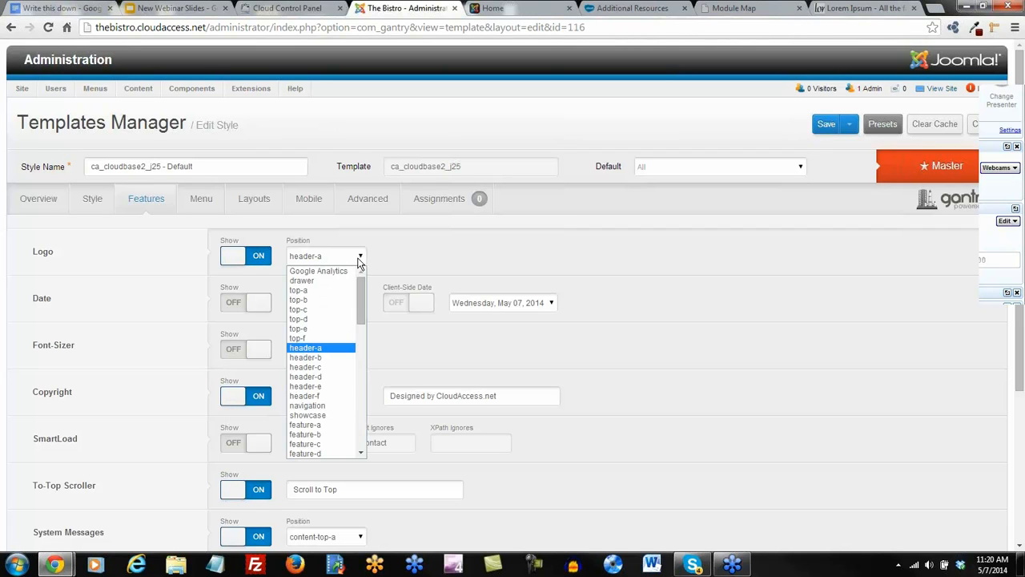
{"action": "left_click", "coordinate": [238, 264]}
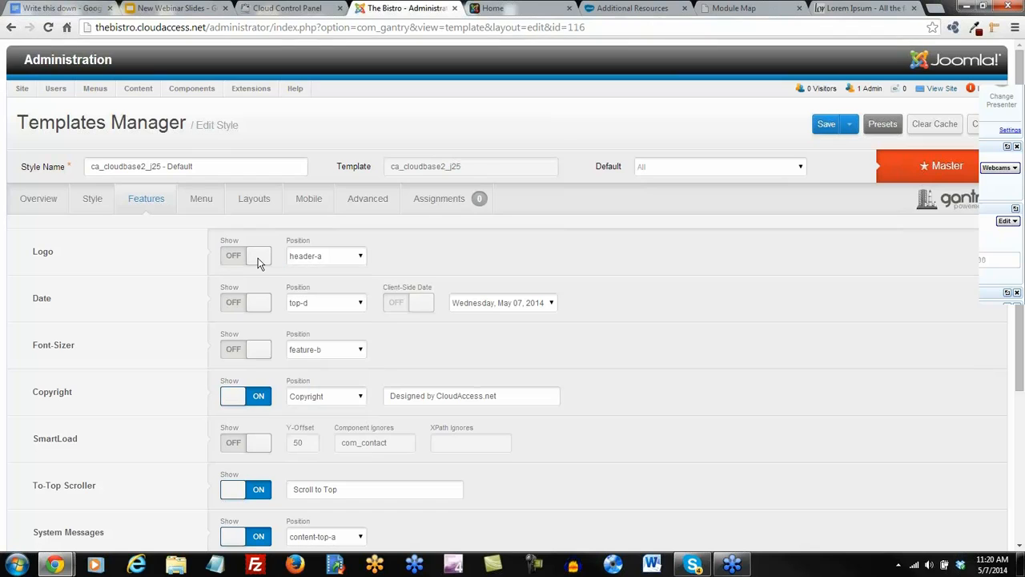
Replace CloudAccess.net so the copyright reads 'Designed by The Bistro', and save.
{"action": "scroll", "coordinate": [259, 267], "scroll_direction": "down", "scroll_amount": 3}
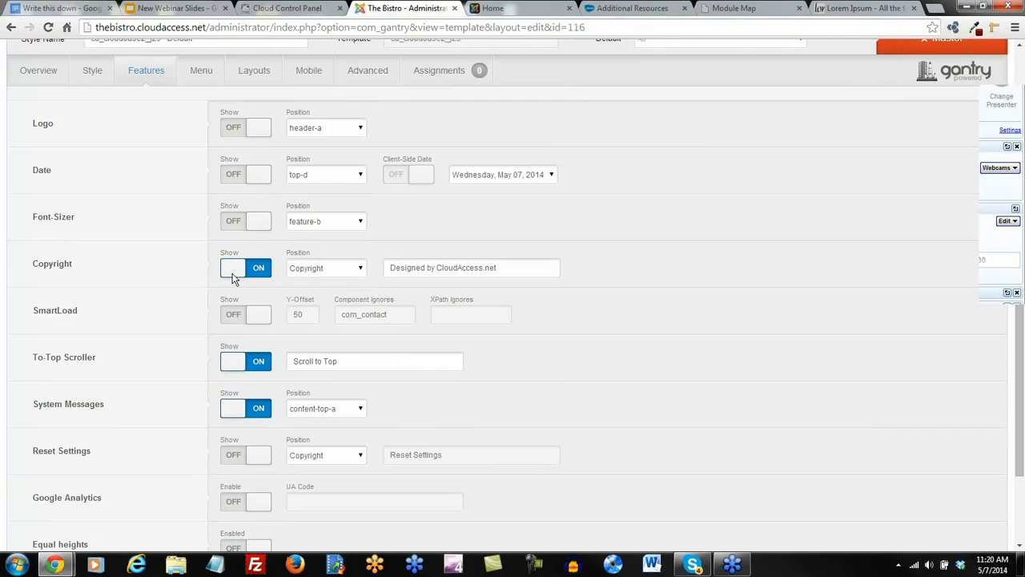
{"action": "left_click_drag", "start_coordinate": [499, 270], "coordinate": [435, 272]}
{"action": "type", "text": "The Bistro"}
{"action": "scroll", "coordinate": [462, 275], "scroll_direction": "up", "scroll_amount": 2}
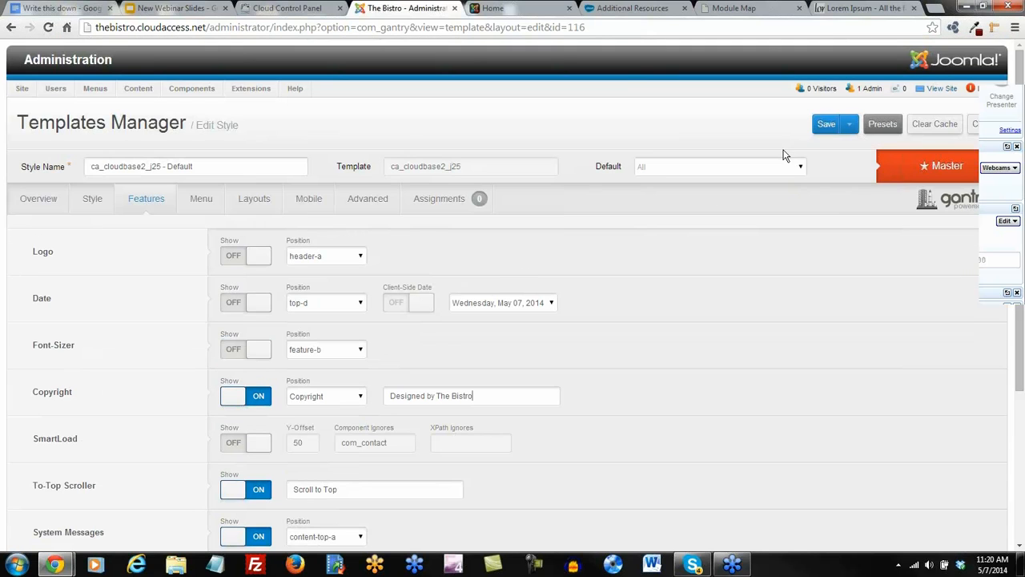
{"action": "left_click", "coordinate": [828, 128]}
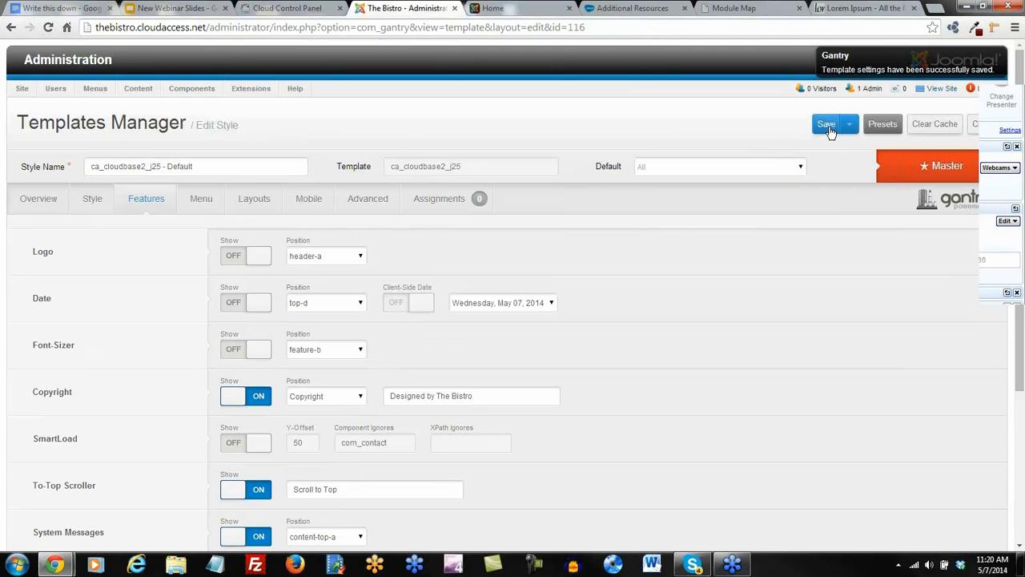
{"action": "left_click", "coordinate": [492, 8]}
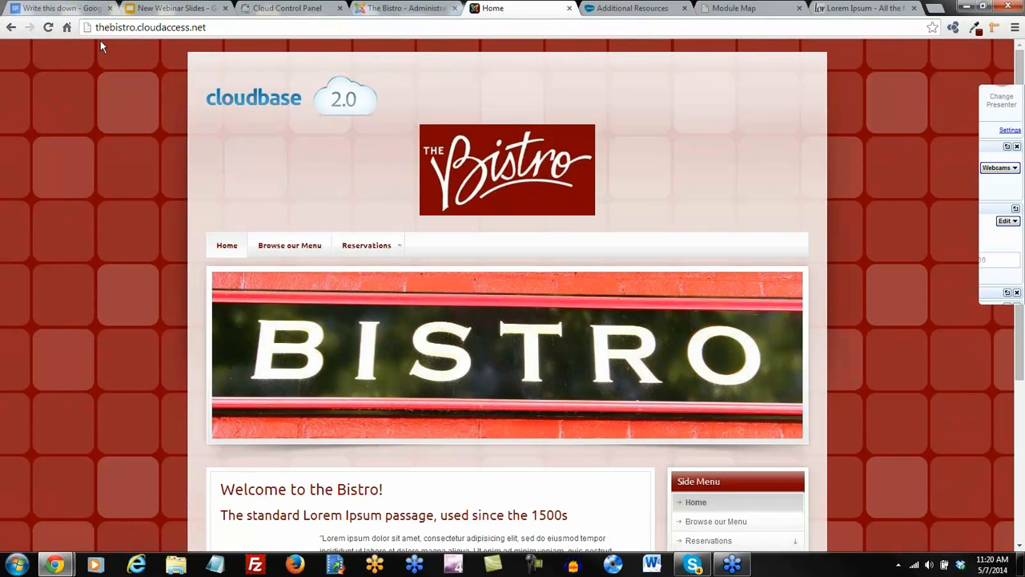
{"action": "left_click", "coordinate": [48, 27]}
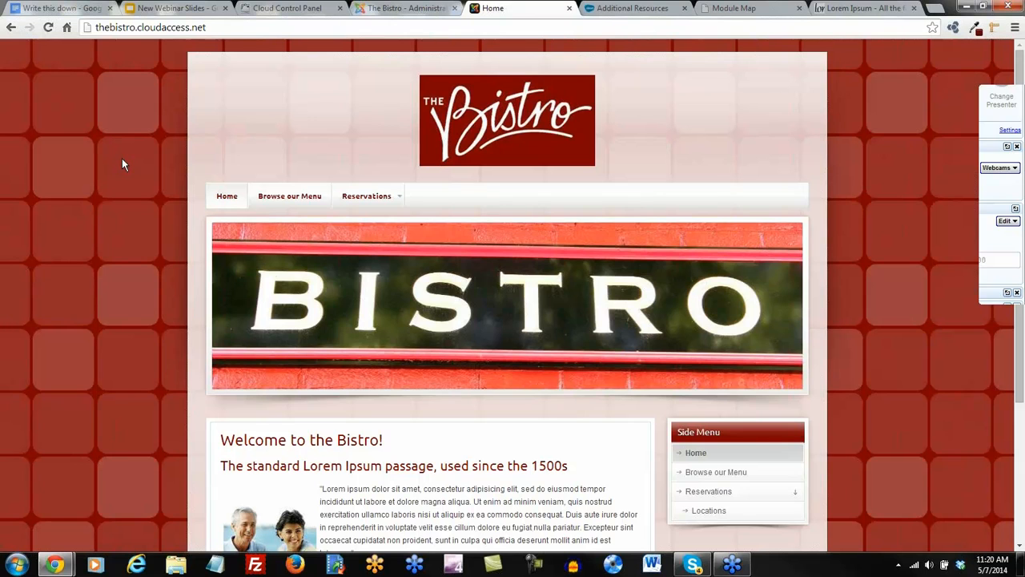
{"action": "scroll", "coordinate": [124, 162], "scroll_direction": "down", "scroll_amount": 3}
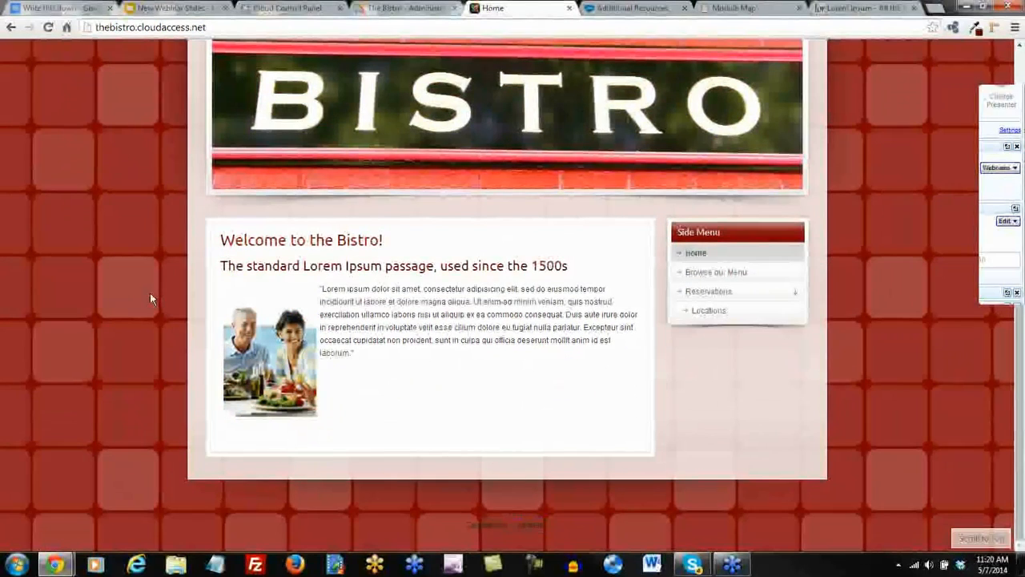
{"action": "scroll", "coordinate": [150, 293], "scroll_direction": "up", "scroll_amount": 3}
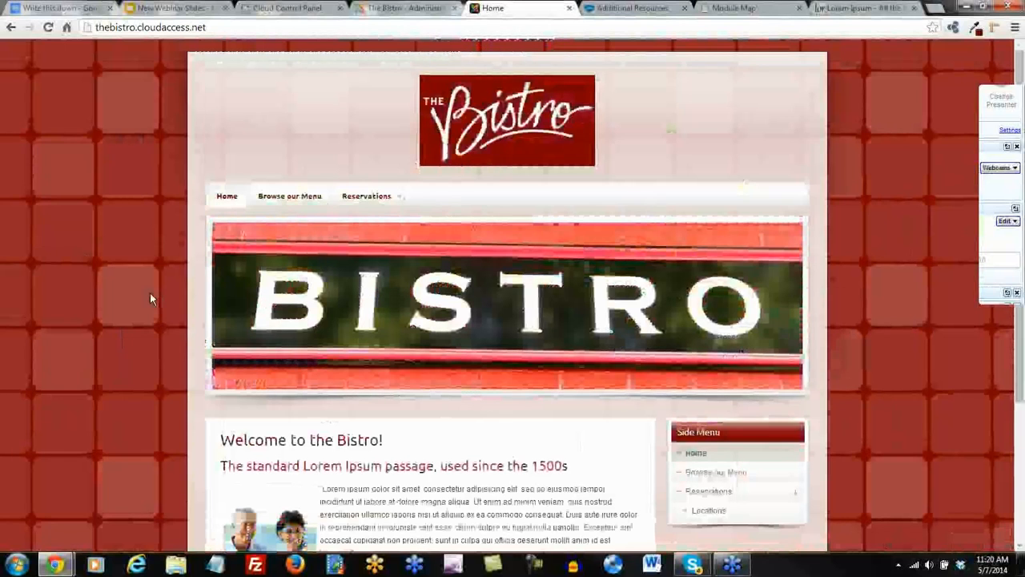
{"action": "left_click", "coordinate": [412, 8]}
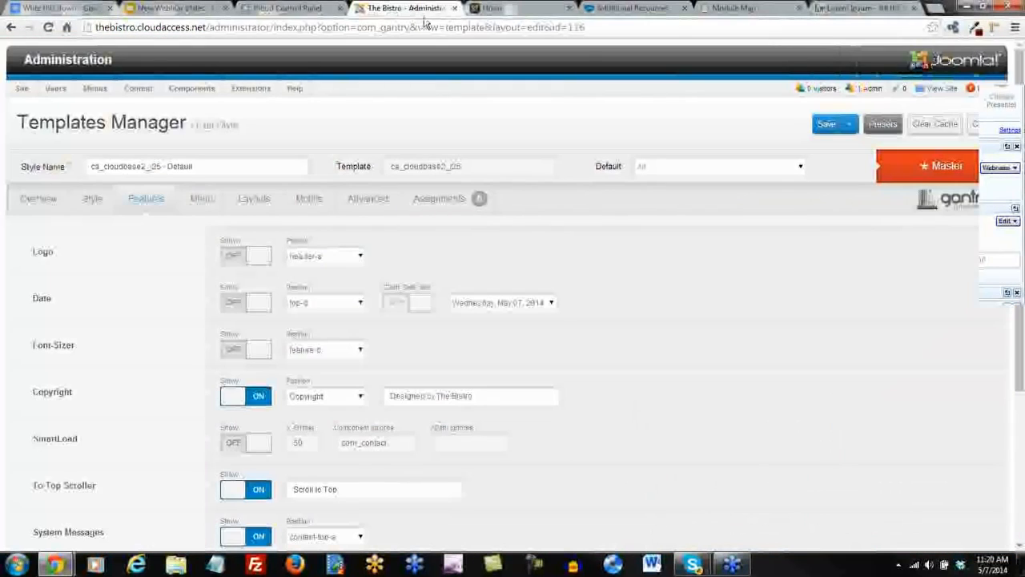
{"action": "scroll", "coordinate": [348, 124], "scroll_direction": "down", "scroll_amount": 1}
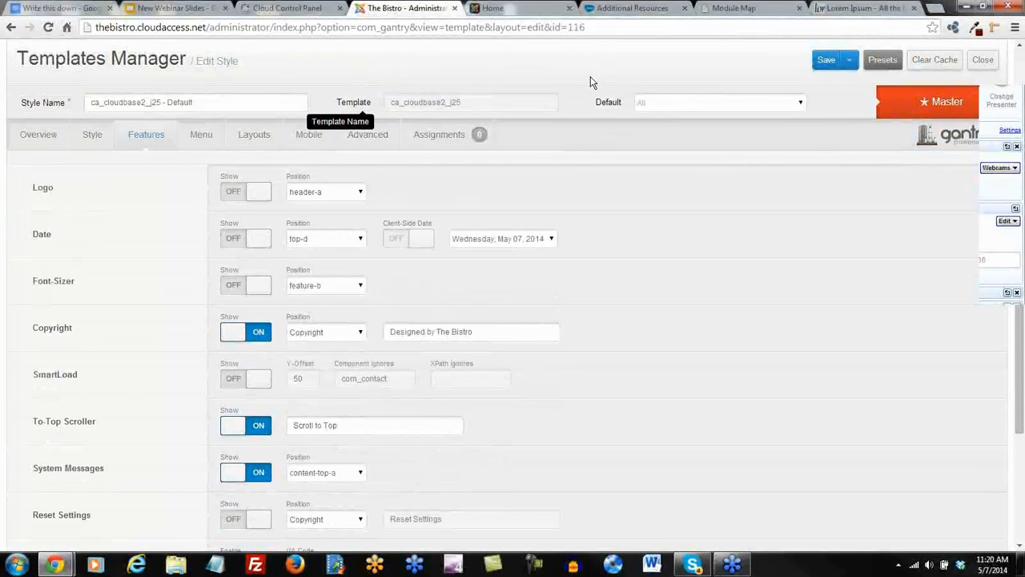
{"action": "mouse_move", "coordinate": [584, 103]}
{"action": "scroll", "coordinate": [585, 101], "scroll_direction": "down", "scroll_amount": 1}
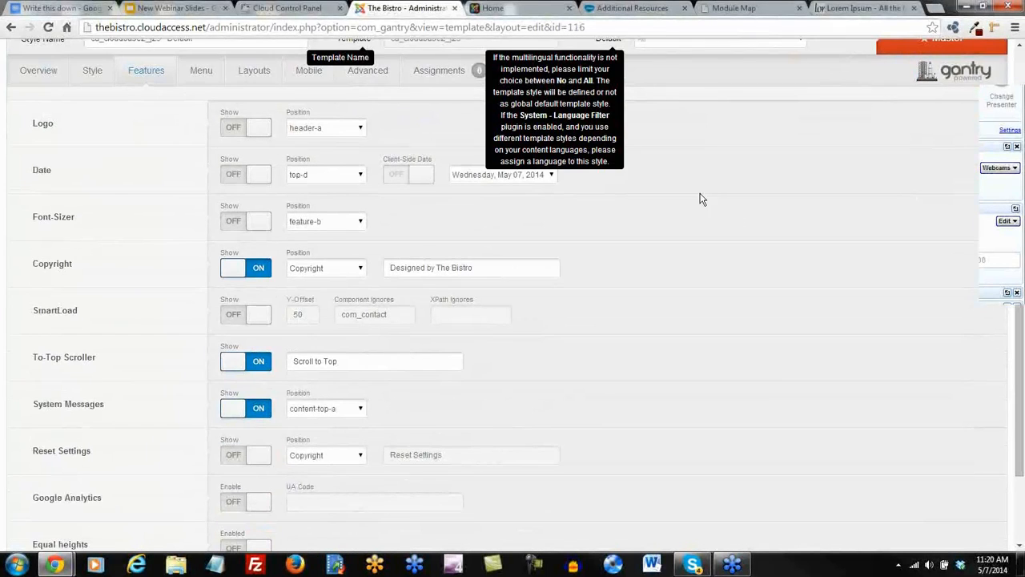
In the Style settings, set Font Size to Large and save.
{"action": "scroll", "coordinate": [756, 221], "scroll_direction": "down", "scroll_amount": 2}
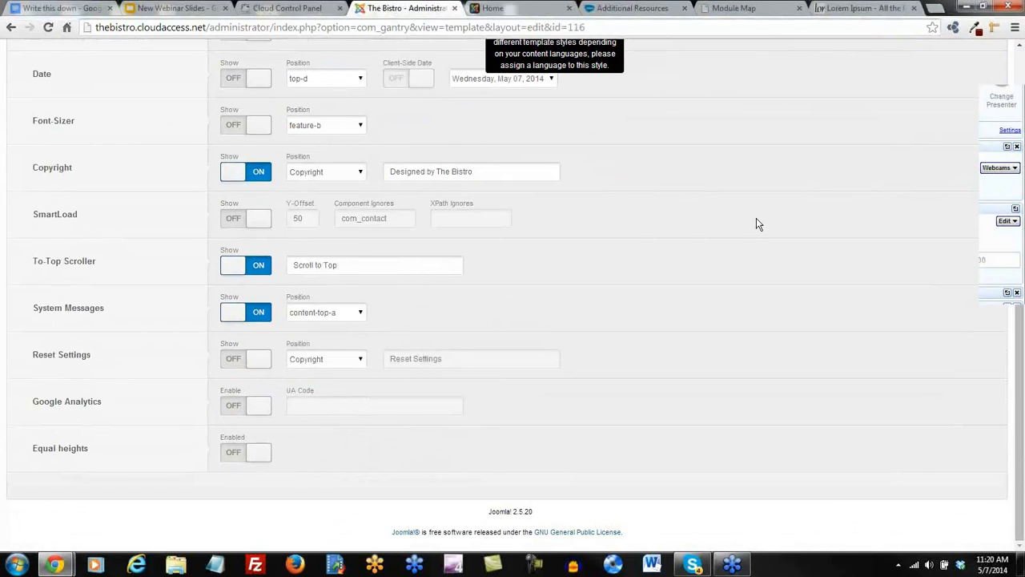
{"action": "scroll", "coordinate": [756, 217], "scroll_direction": "up", "scroll_amount": 3}
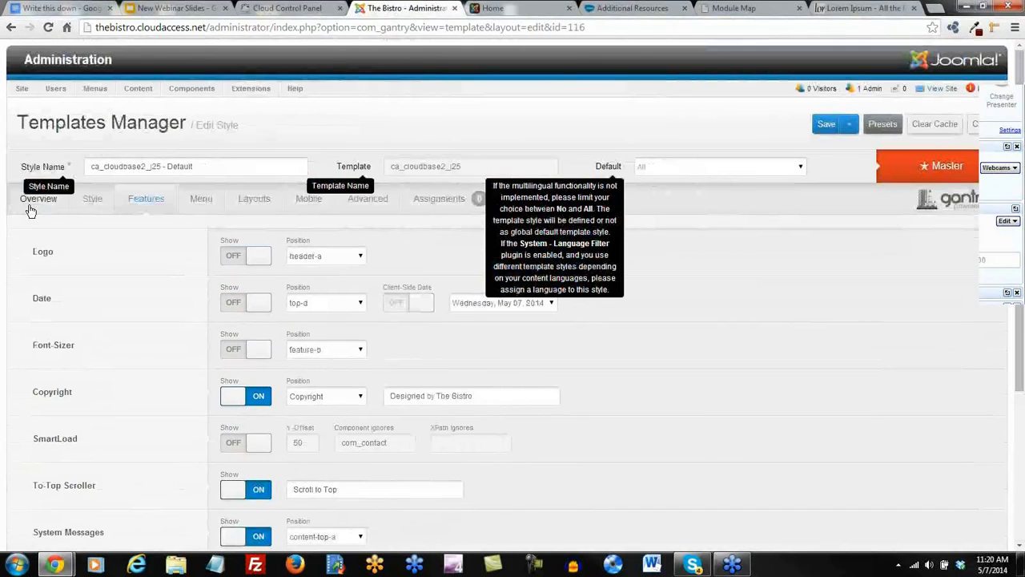
{"action": "left_click", "coordinate": [90, 199]}
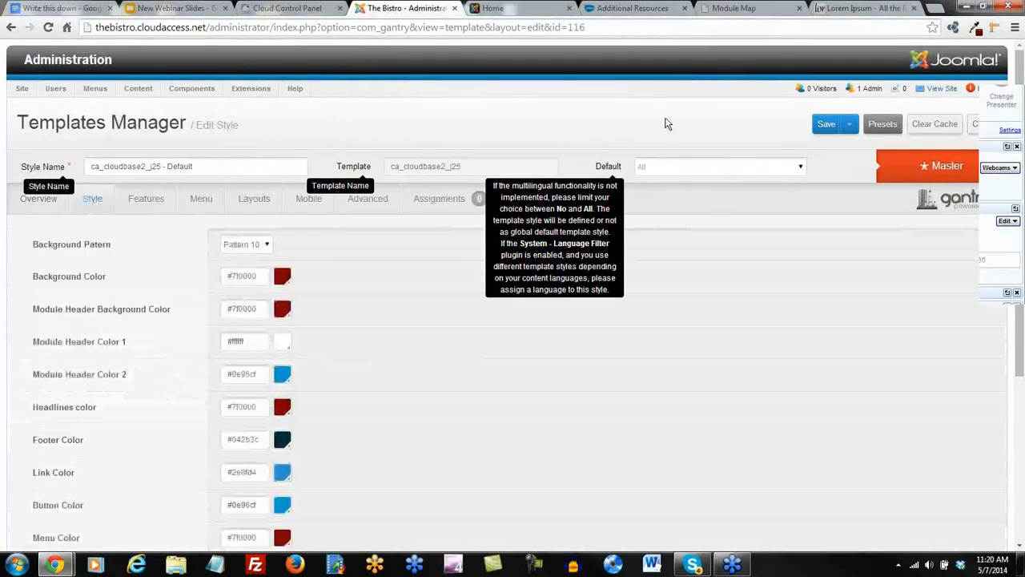
{"action": "scroll", "coordinate": [705, 265], "scroll_direction": "down", "scroll_amount": 3}
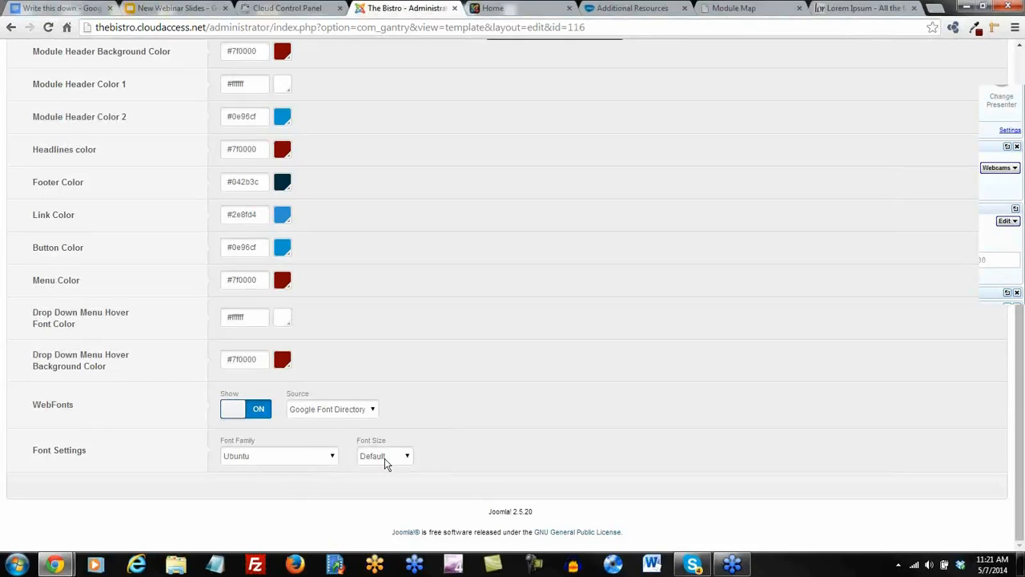
{"action": "left_click", "coordinate": [409, 458]}
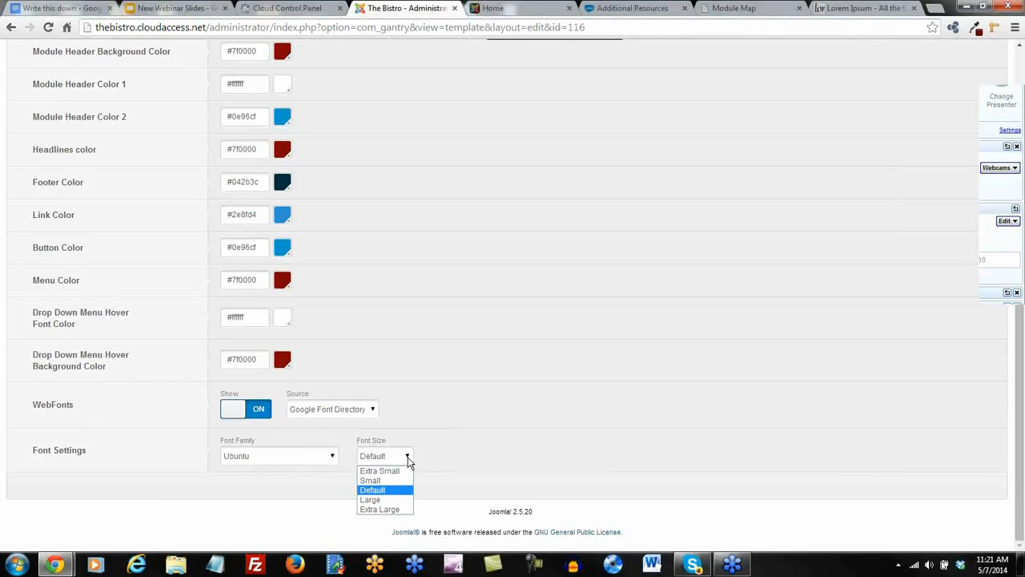
{"action": "left_click", "coordinate": [385, 501]}
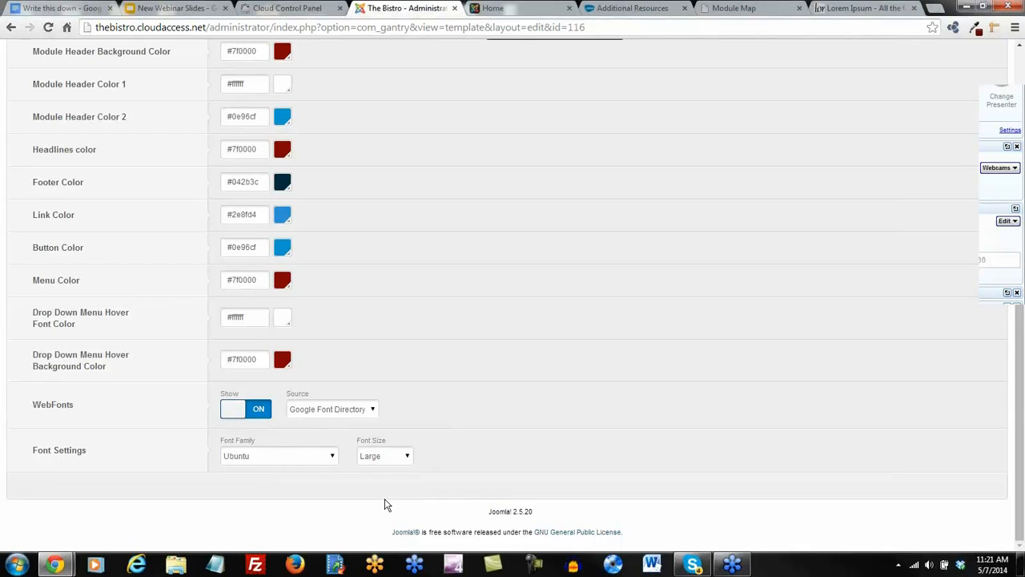
{"action": "scroll", "coordinate": [385, 501], "scroll_direction": "up", "scroll_amount": 5}
{"action": "left_click", "coordinate": [825, 127]}
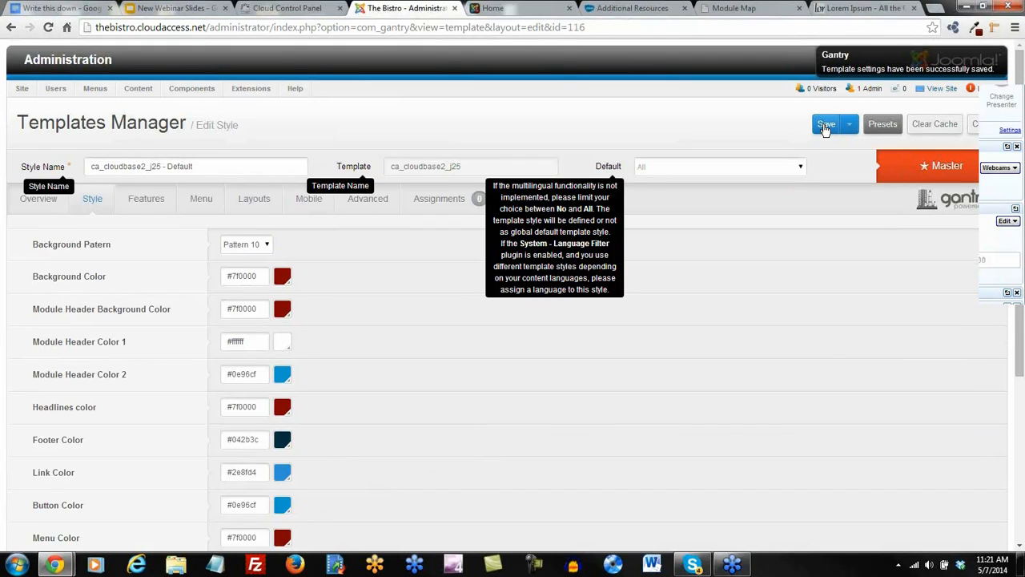
Set the Font Family to Taprom and save the style again.
{"action": "scroll", "coordinate": [632, 469], "scroll_direction": "down", "scroll_amount": 5}
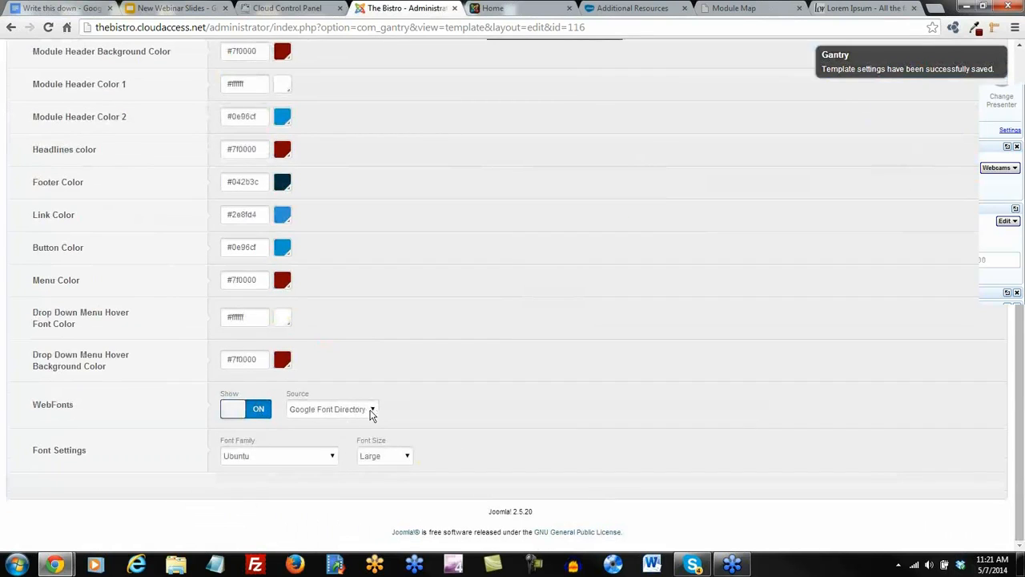
{"action": "left_click", "coordinate": [331, 456]}
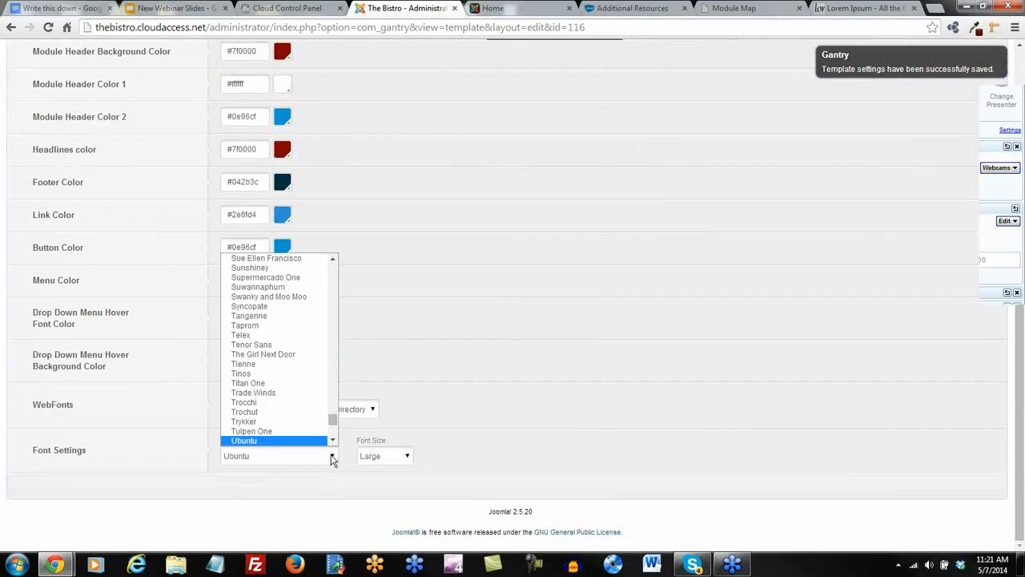
{"action": "left_click", "coordinate": [248, 327]}
{"action": "scroll", "coordinate": [721, 393], "scroll_direction": "up", "scroll_amount": 10}
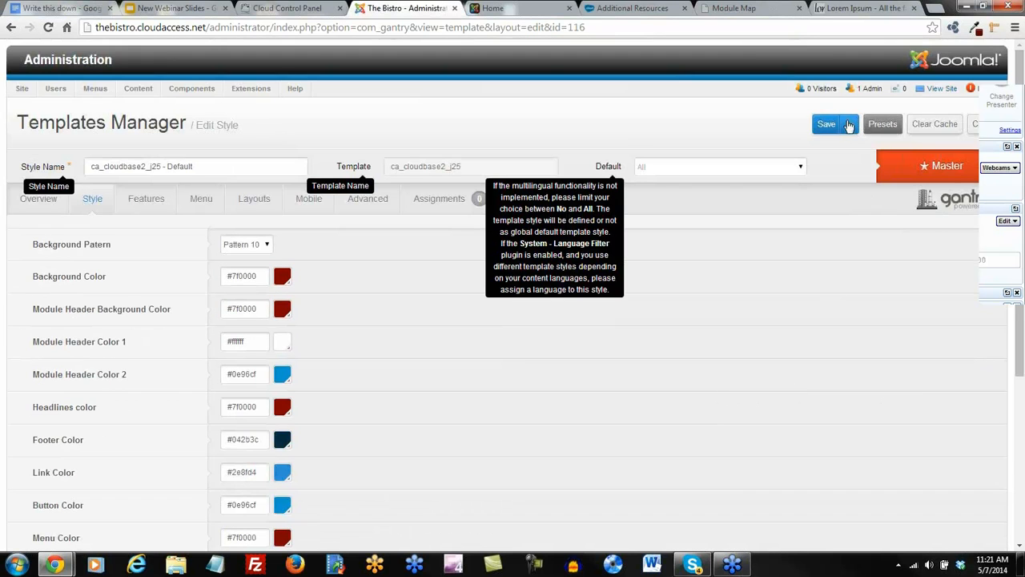
{"action": "left_click", "coordinate": [824, 125]}
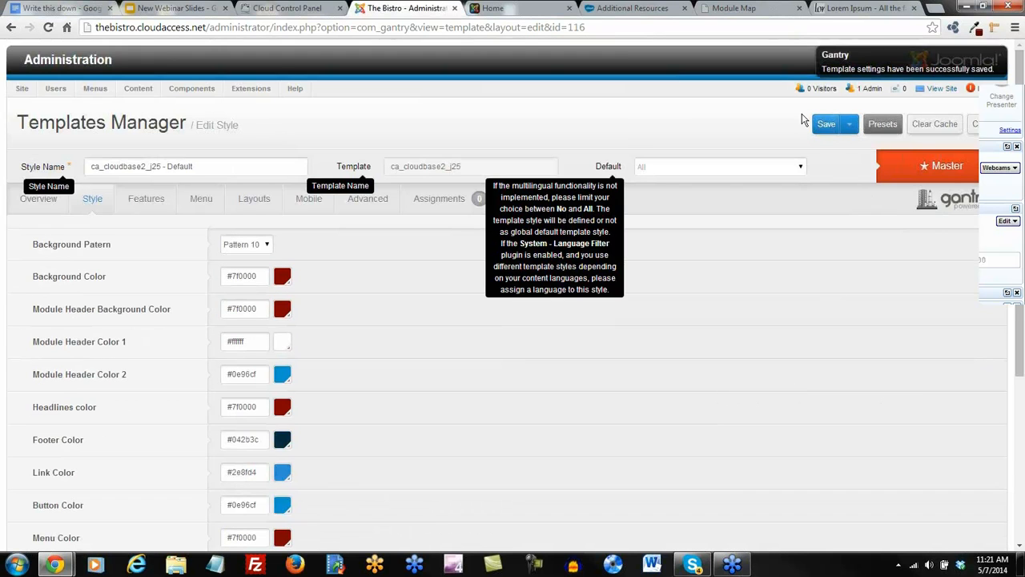
{"action": "left_click", "coordinate": [492, 8]}
Reload the Bistro home page and scroll through it to check the larger font.
{"action": "left_click", "coordinate": [42, 31]}
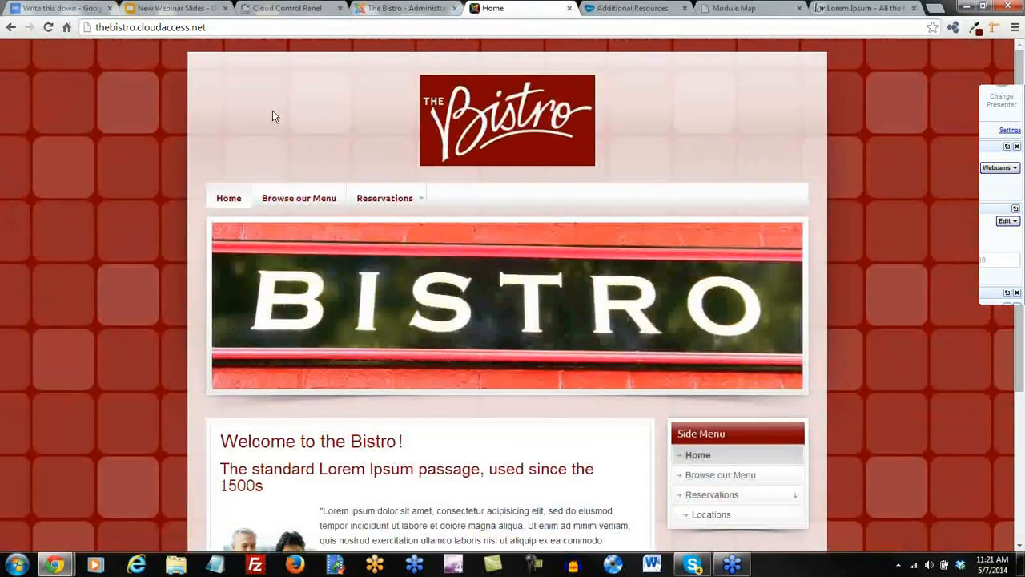
{"action": "scroll", "coordinate": [228, 132], "scroll_direction": "down", "scroll_amount": 1}
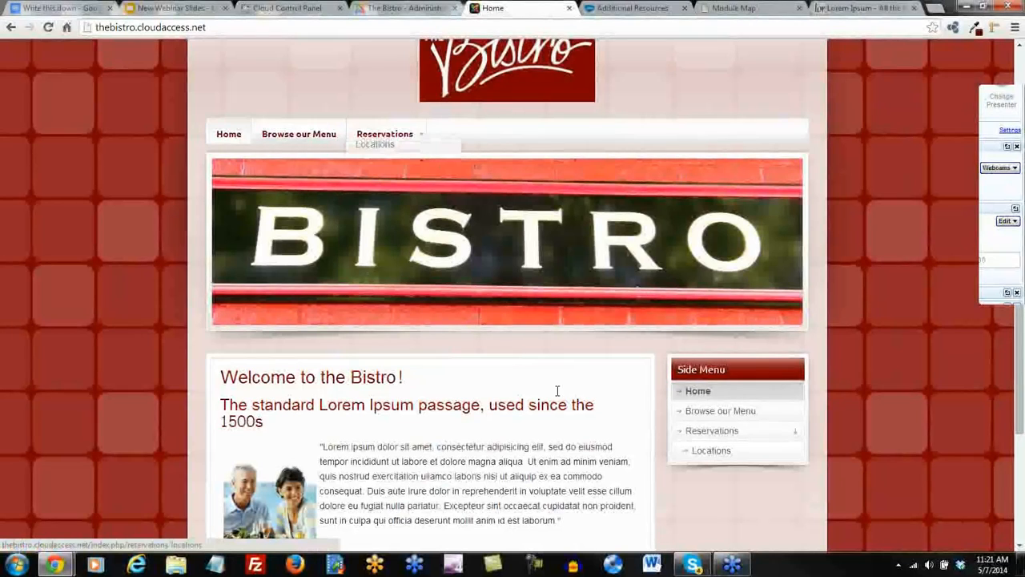
{"action": "scroll", "coordinate": [558, 390], "scroll_direction": "down", "scroll_amount": 2}
{"action": "scroll", "coordinate": [545, 360], "scroll_direction": "up", "scroll_amount": 3}
{"action": "mouse_move", "coordinate": [417, 197]}
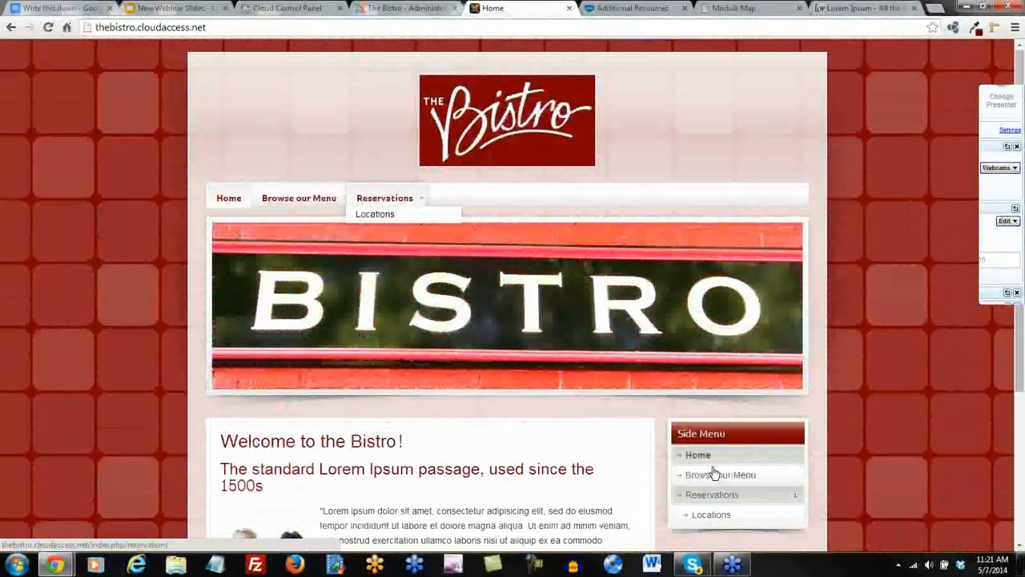
{"action": "scroll", "coordinate": [650, 403], "scroll_direction": "down", "scroll_amount": 2}
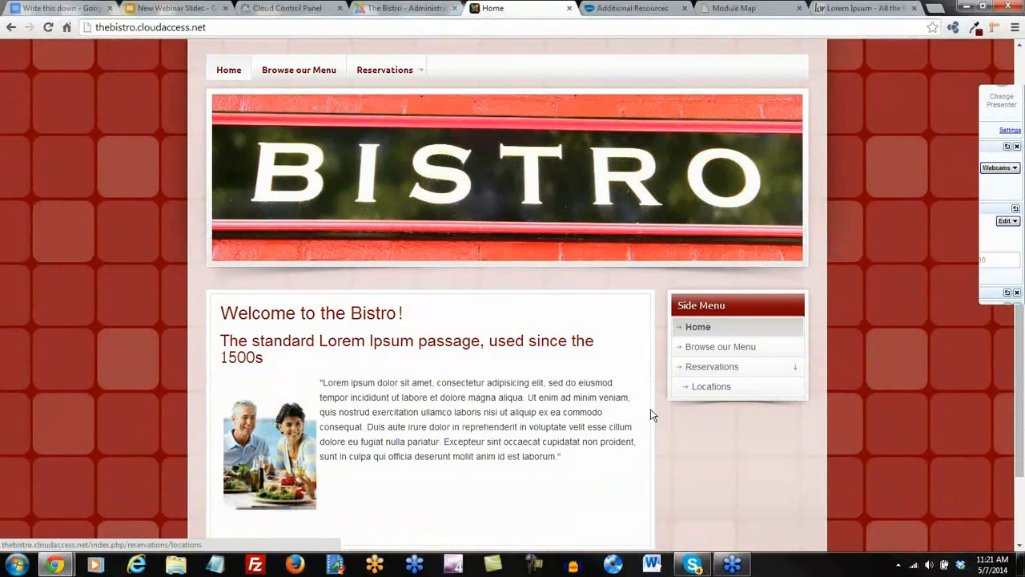
{"action": "scroll", "coordinate": [650, 409], "scroll_direction": "down", "scroll_amount": 1}
{"action": "scroll", "coordinate": [661, 413], "scroll_direction": "up", "scroll_amount": 3}
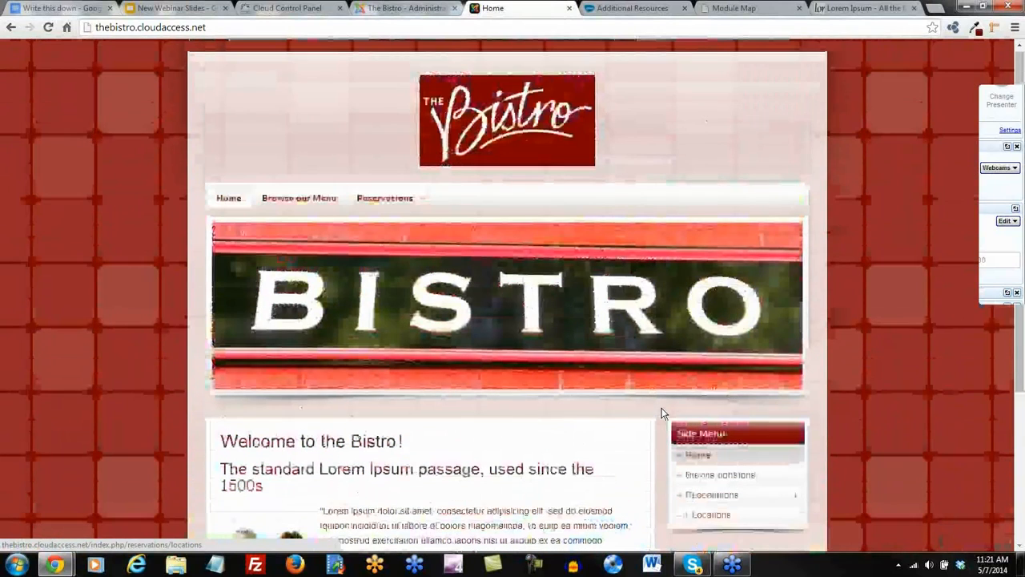
{"action": "left_click", "coordinate": [620, 8]}
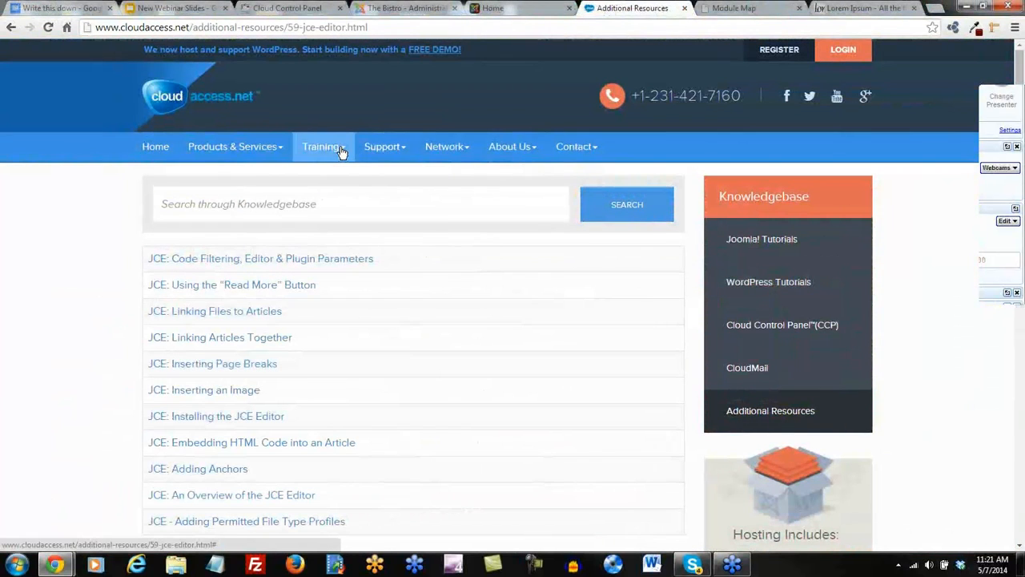
Open the live webinars page and scroll down to Course #2: Beyond the Basics of Joomla! 2.5.
{"action": "mouse_move", "coordinate": [322, 145]}
{"action": "left_click", "coordinate": [335, 193]}
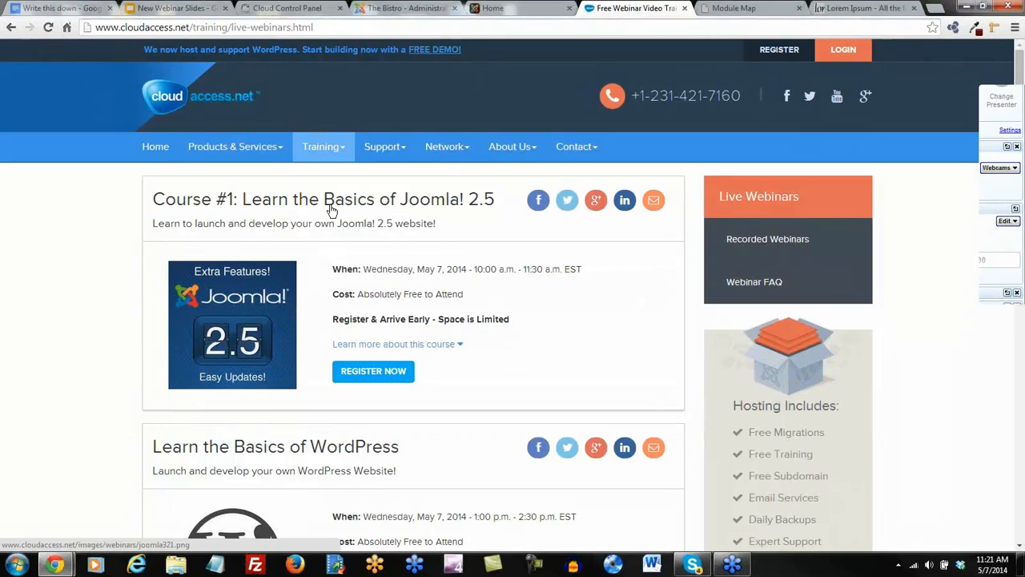
{"action": "scroll", "coordinate": [508, 322], "scroll_direction": "down", "scroll_amount": 3}
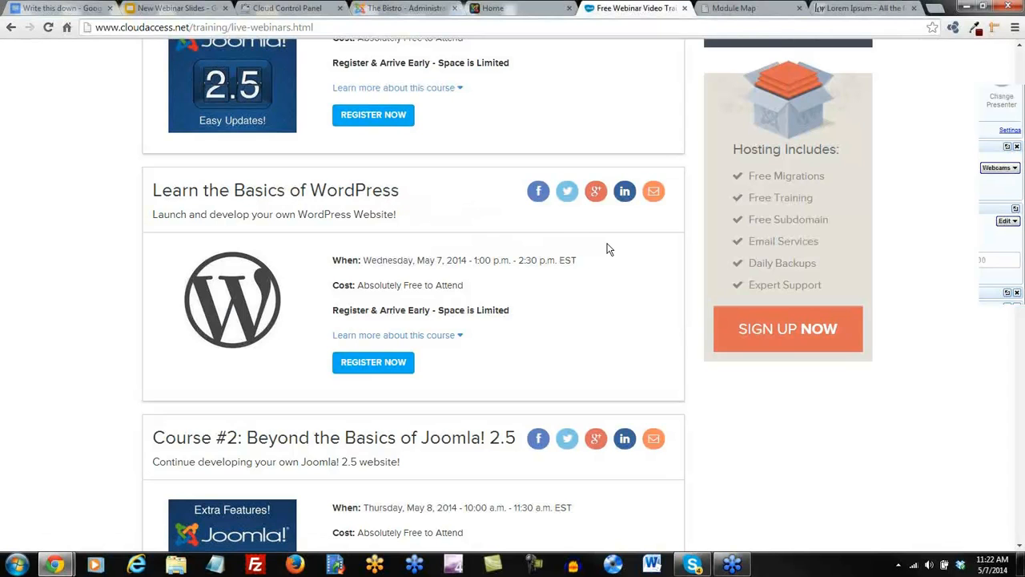
{"action": "scroll", "coordinate": [608, 249], "scroll_direction": "down", "scroll_amount": 3}
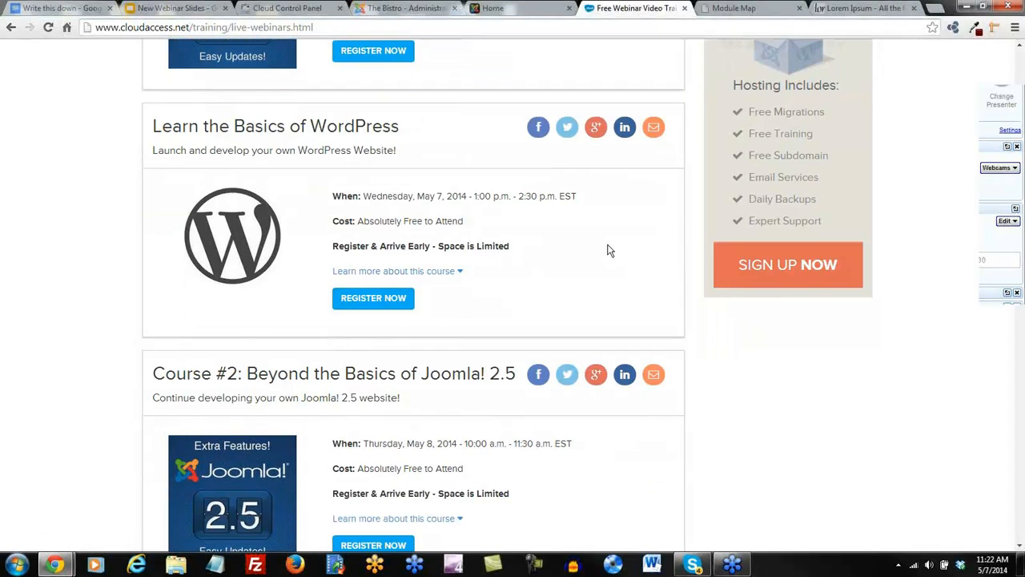
{"action": "scroll", "coordinate": [607, 250], "scroll_direction": "down", "scroll_amount": 1}
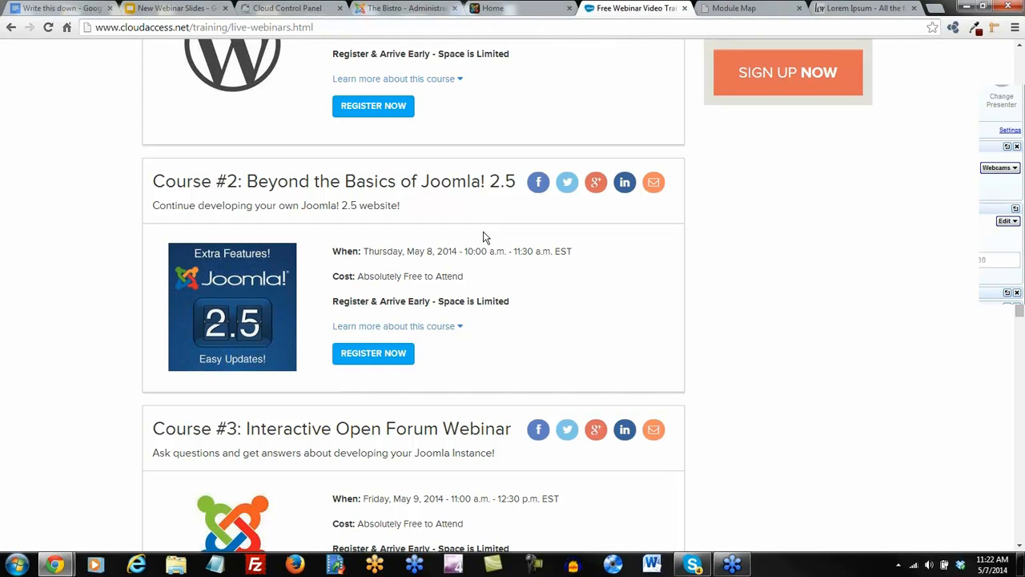
Scroll down through Course #3 and the Joomla 3 webinars, then back up to the header.
{"action": "scroll", "coordinate": [483, 237], "scroll_direction": "down", "scroll_amount": 4}
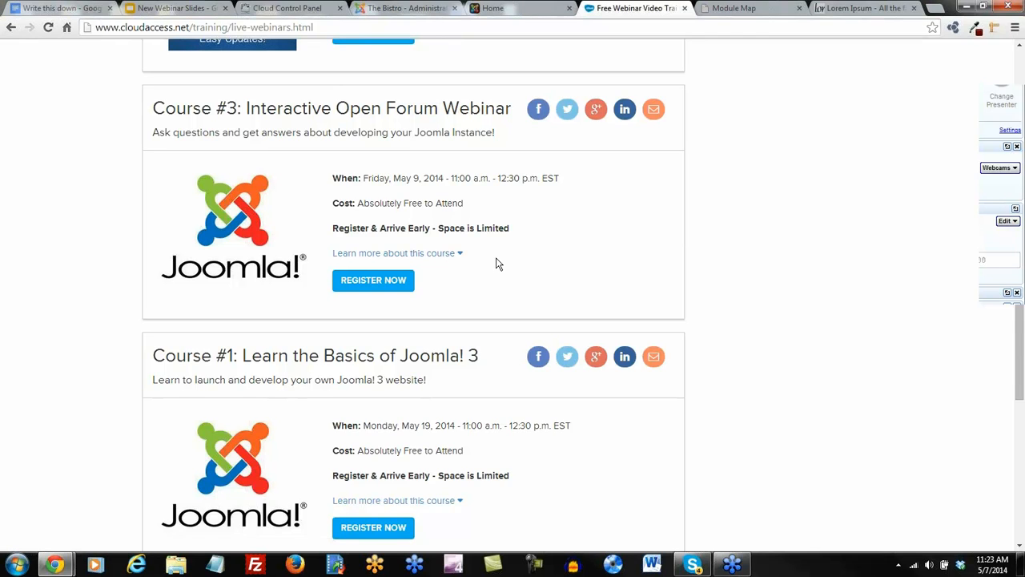
{"action": "scroll", "coordinate": [497, 264], "scroll_direction": "down", "scroll_amount": 3}
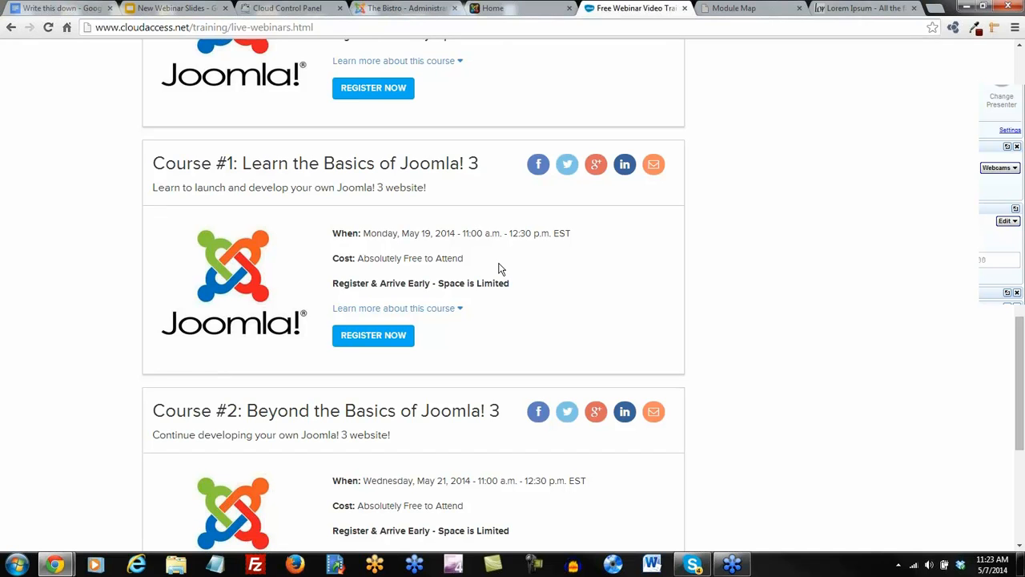
{"action": "scroll", "coordinate": [498, 269], "scroll_direction": "down", "scroll_amount": 1}
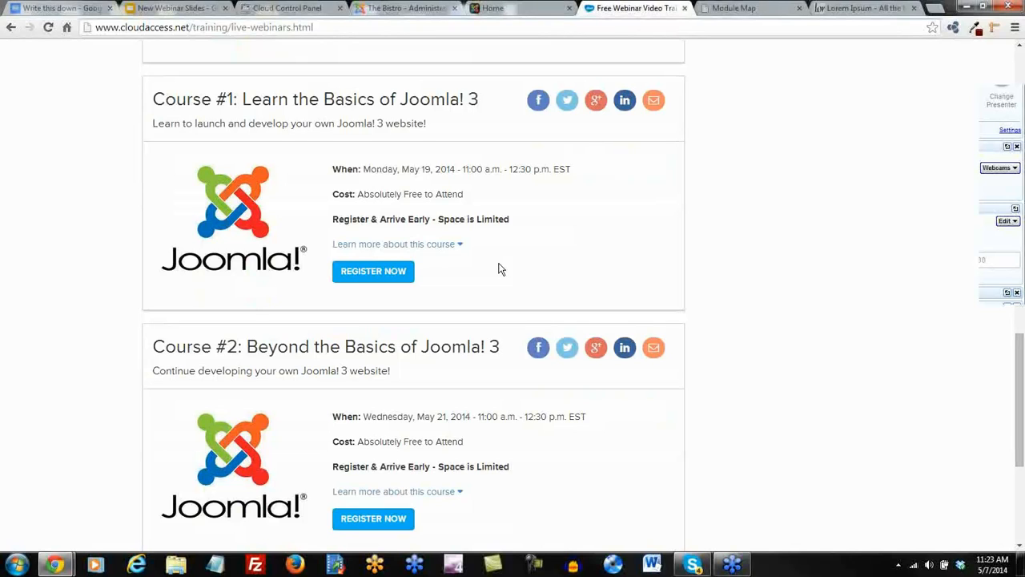
{"action": "scroll", "coordinate": [693, 273], "scroll_direction": "down", "scroll_amount": 1}
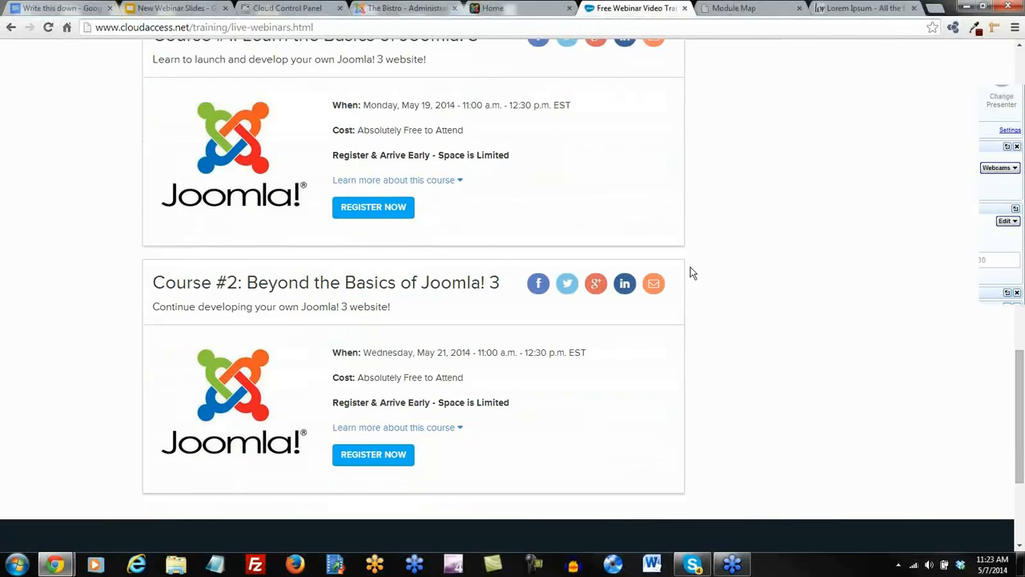
{"action": "scroll", "coordinate": [718, 275], "scroll_direction": "up", "scroll_amount": 5}
{"action": "scroll", "coordinate": [718, 276], "scroll_direction": "up", "scroll_amount": 4}
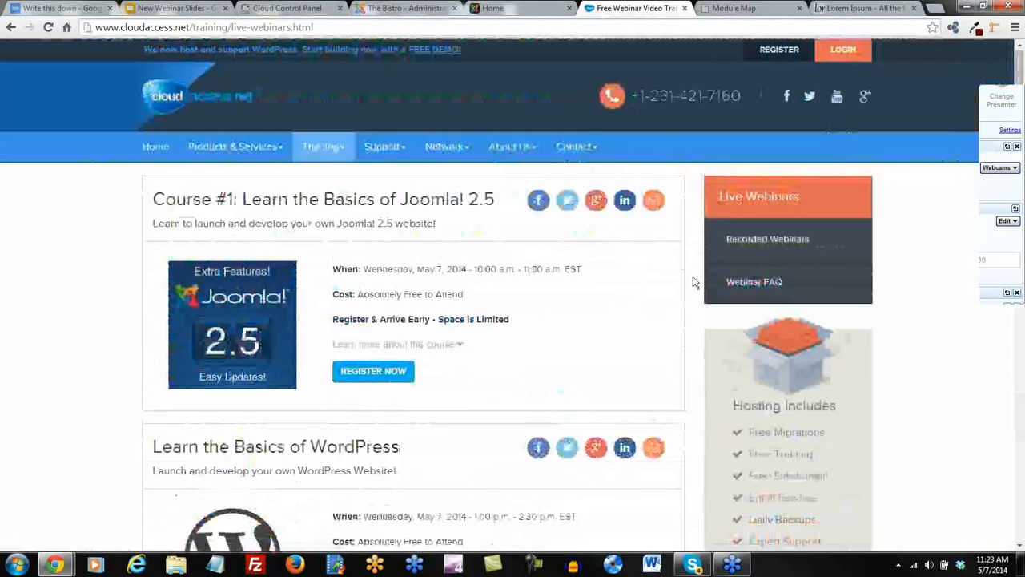
Return to the Bistro home page and scroll over its dark red tiled layout.
{"action": "left_click", "coordinate": [513, 11]}
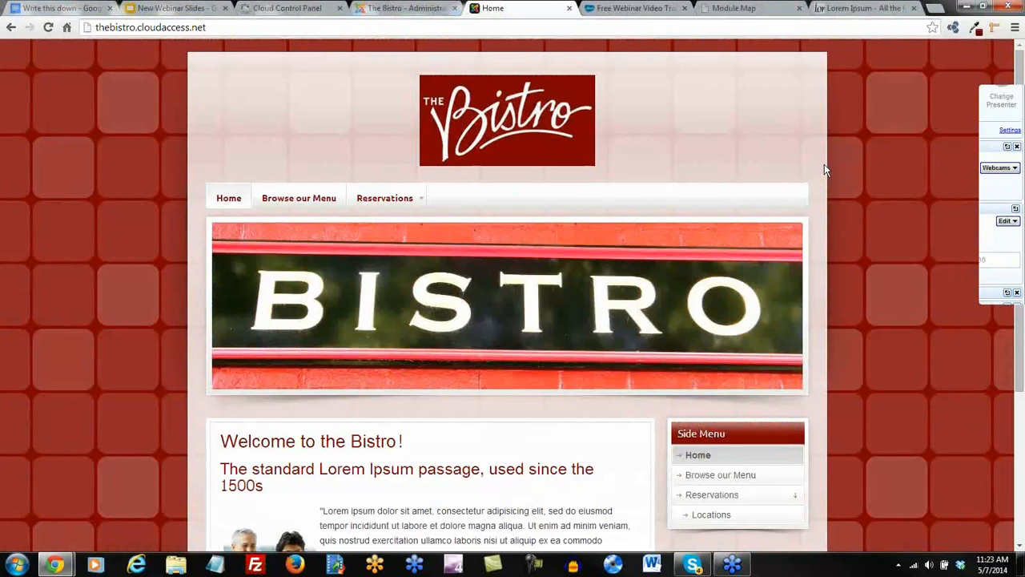
{"action": "scroll", "coordinate": [827, 250], "scroll_direction": "down", "scroll_amount": 3}
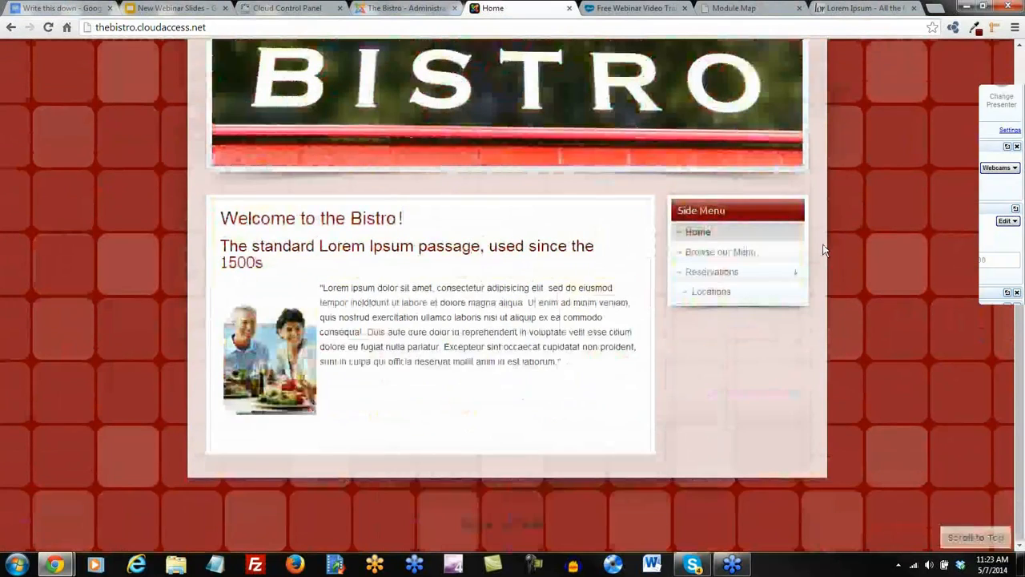
{"action": "scroll", "coordinate": [827, 250], "scroll_direction": "up", "scroll_amount": 3}
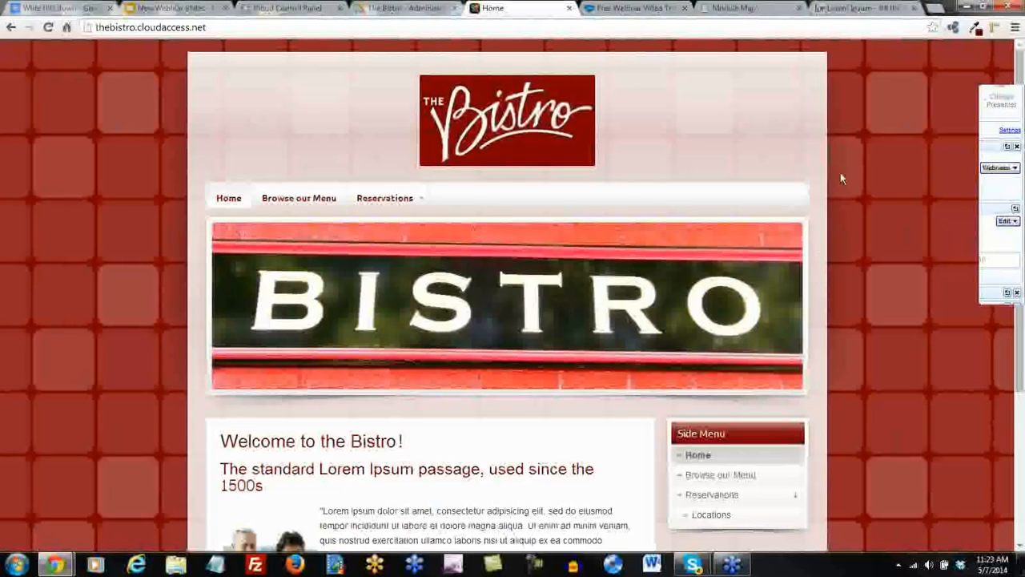
Go to youtube.com/user/cloudaccess in a new tab and scroll through the channel's rows.
{"action": "left_click", "coordinate": [935, 10]}
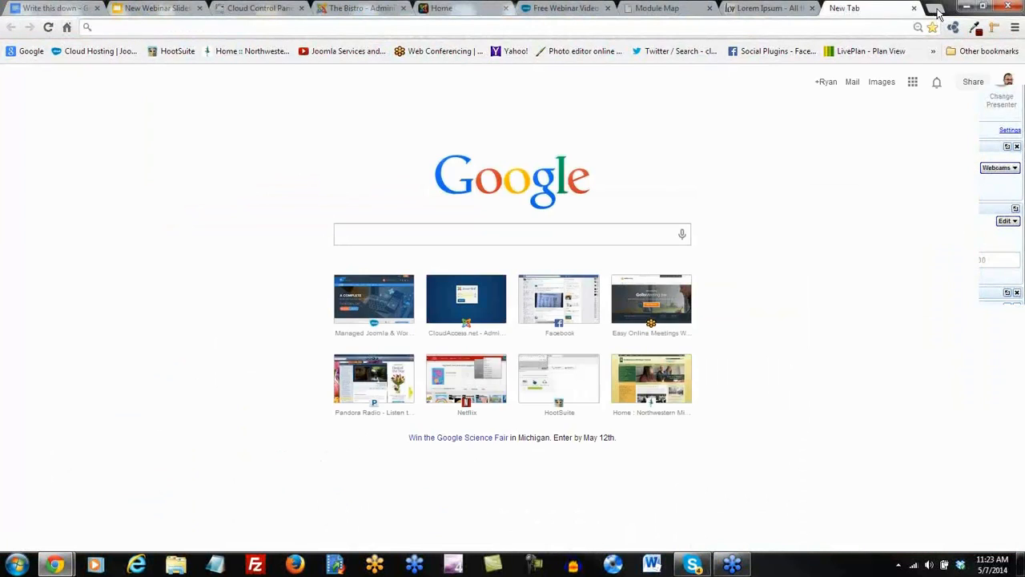
{"action": "type", "text": "youtube"}
{"action": "type", "text": ".com/user/clouda"}
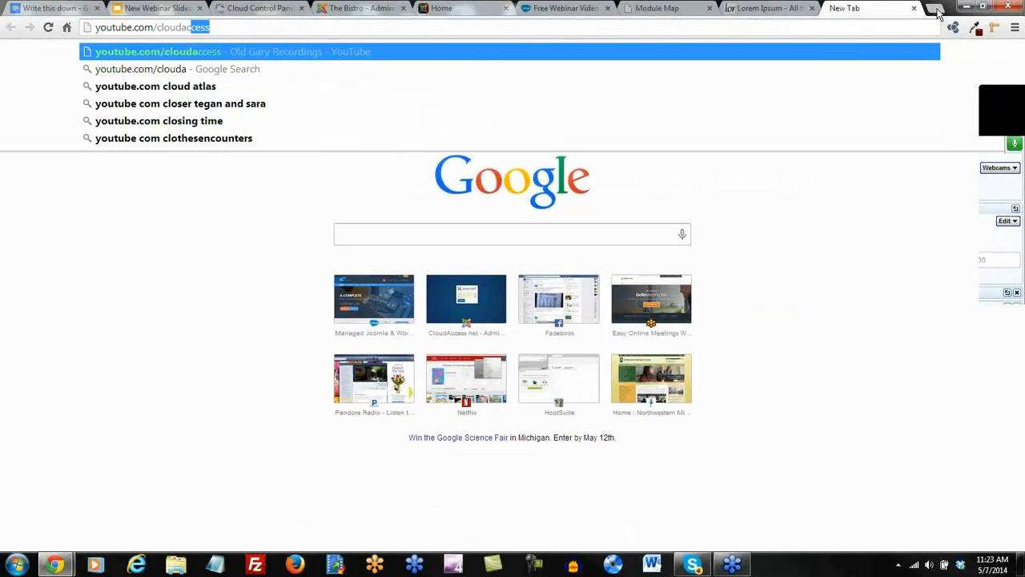
{"action": "type", "text": "ccess"}
{"action": "key", "text": "Return"}
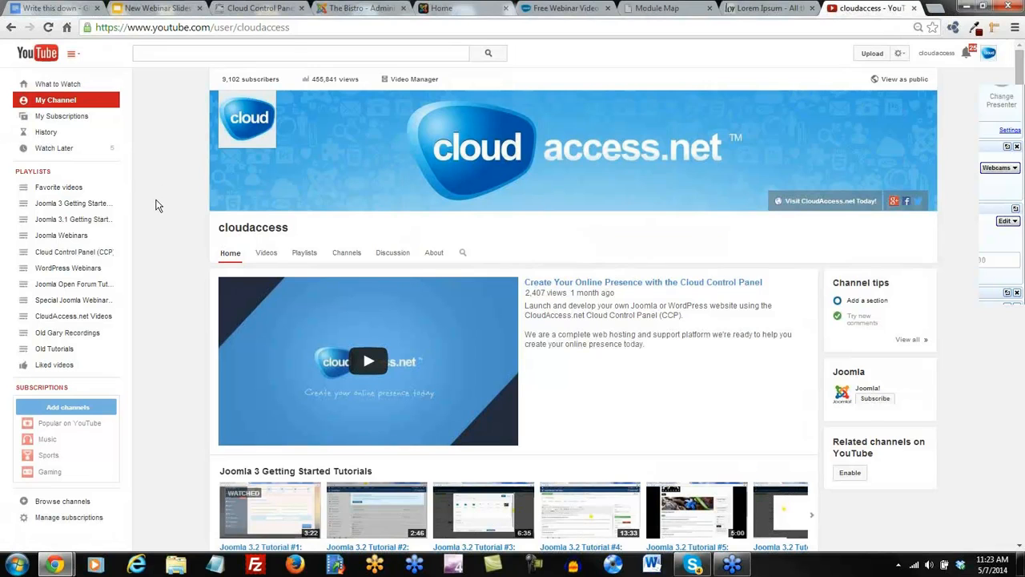
{"action": "scroll", "coordinate": [157, 206], "scroll_direction": "down", "scroll_amount": 2}
{"action": "scroll", "coordinate": [160, 207], "scroll_direction": "down", "scroll_amount": 3}
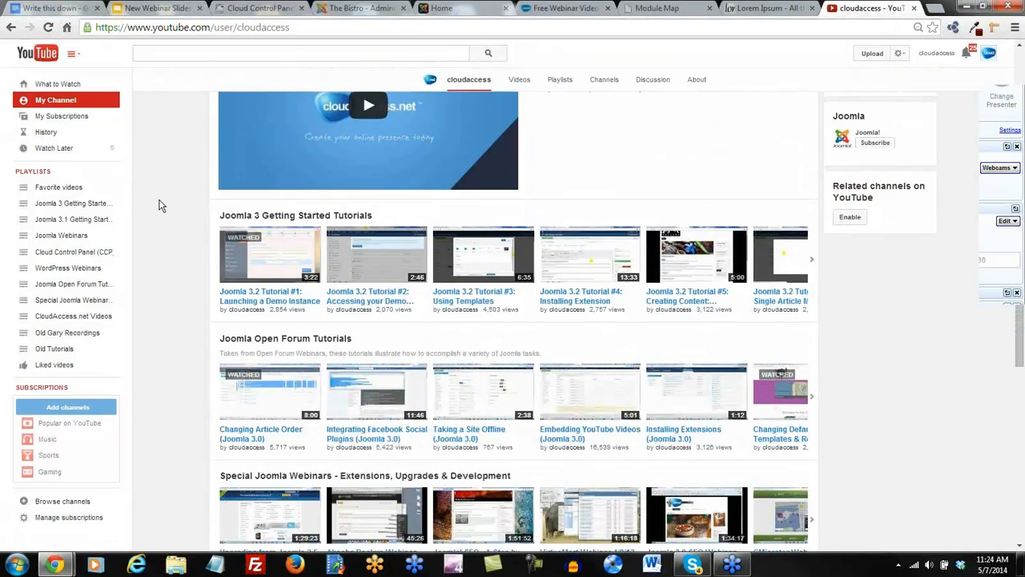
{"action": "scroll", "coordinate": [161, 209], "scroll_direction": "down", "scroll_amount": 3}
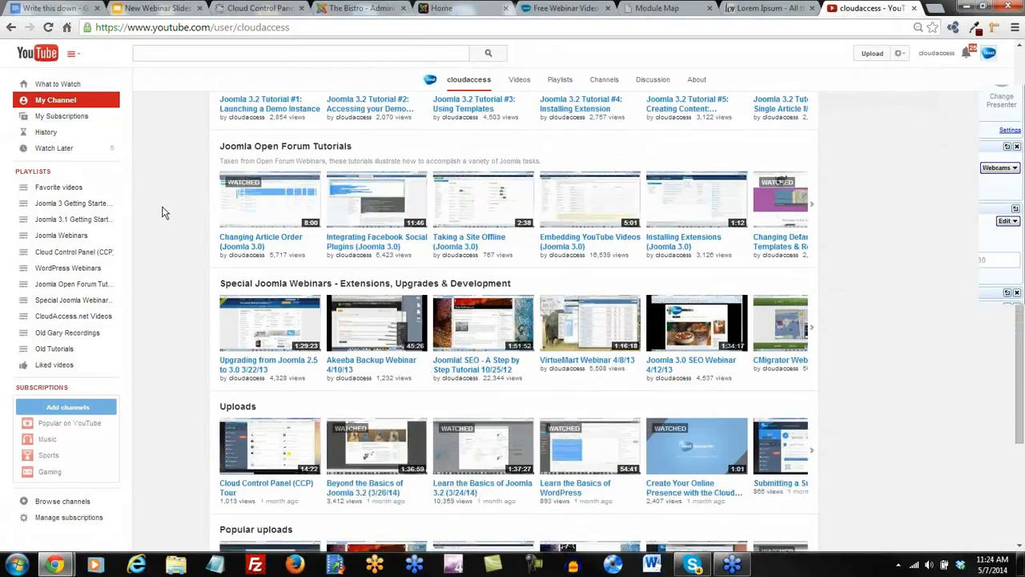
{"action": "scroll", "coordinate": [172, 215], "scroll_direction": "down", "scroll_amount": 1}
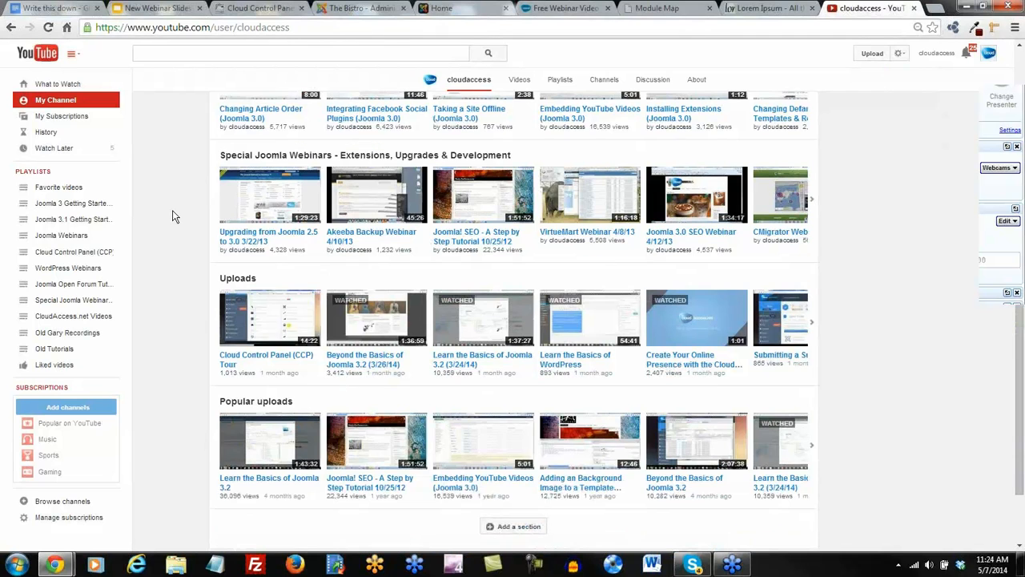
{"action": "scroll", "coordinate": [173, 215], "scroll_direction": "down", "scroll_amount": 1}
{"action": "scroll", "coordinate": [173, 215], "scroll_direction": "up", "scroll_amount": 3}
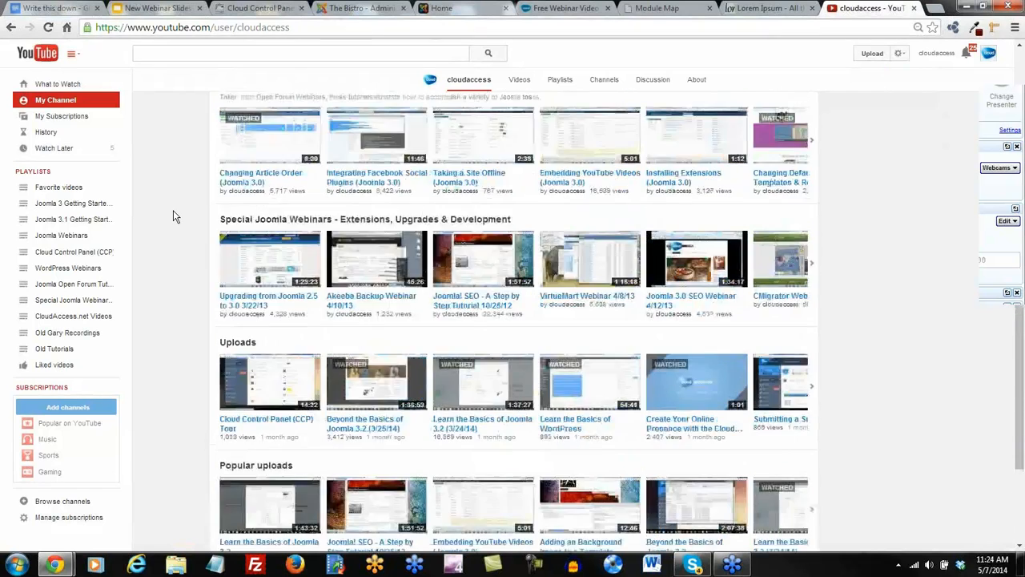
{"action": "scroll", "coordinate": [173, 213], "scroll_direction": "up", "scroll_amount": 2}
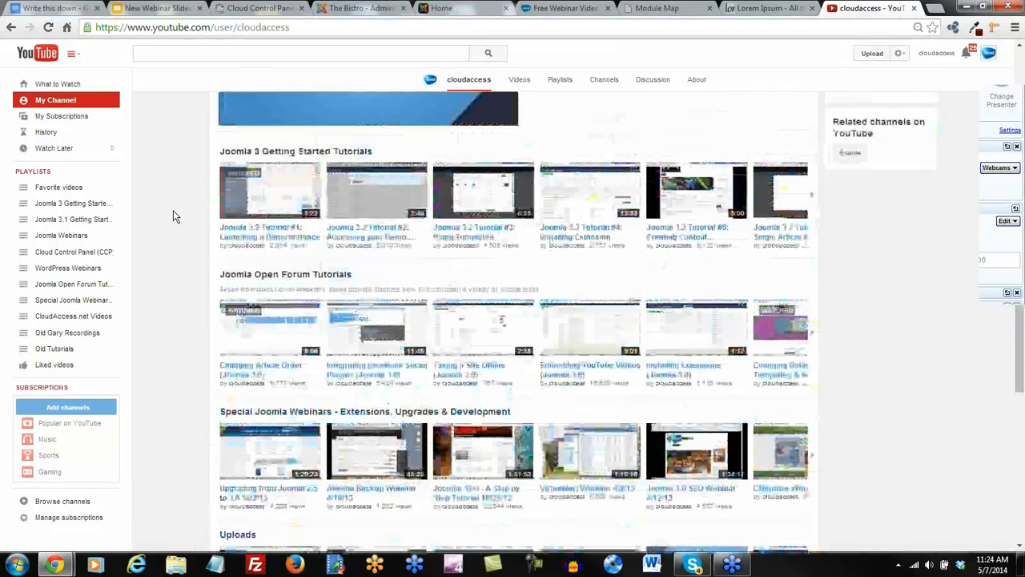
Open the Joomla Webinars playlist from the sidebar and view its four videos.
{"action": "left_click", "coordinate": [53, 240]}
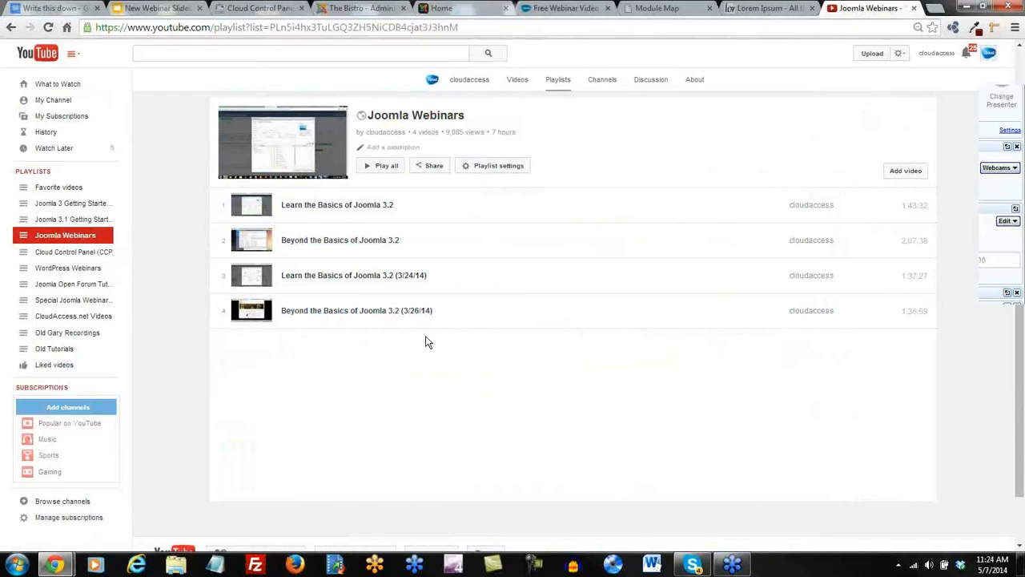
{"action": "scroll", "coordinate": [425, 342], "scroll_direction": "up", "scroll_amount": 3}
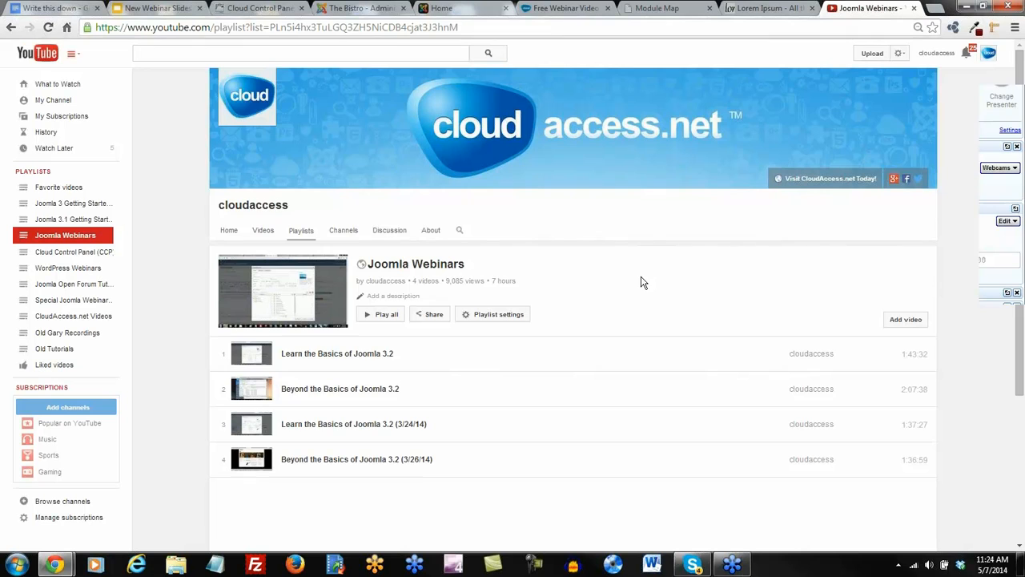
Open the CloudAccess.net Facebook page from the banner, browse it, then return to the playlist.
{"action": "left_click", "coordinate": [907, 179]}
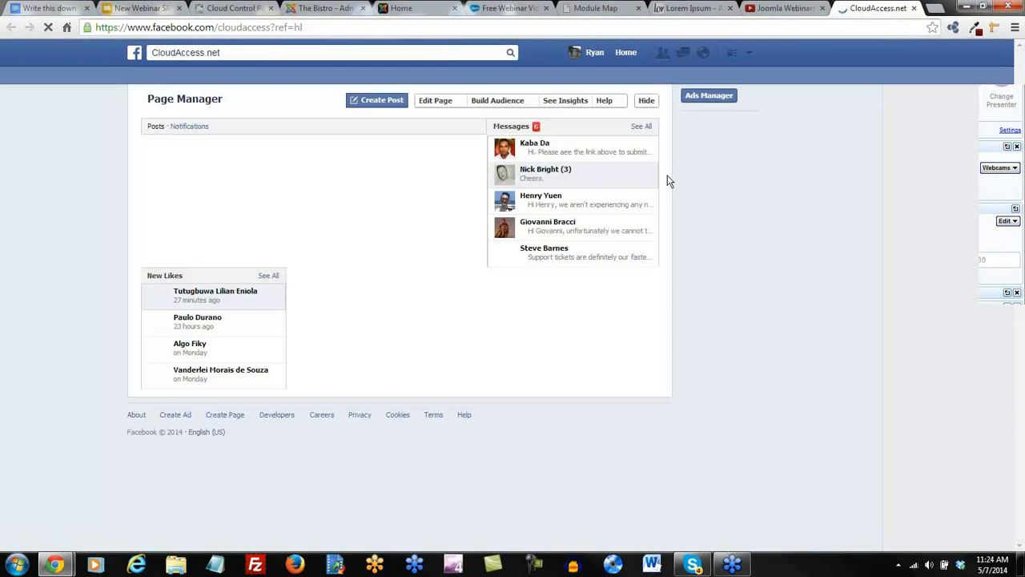
{"action": "scroll", "coordinate": [87, 285], "scroll_direction": "down", "scroll_amount": 1}
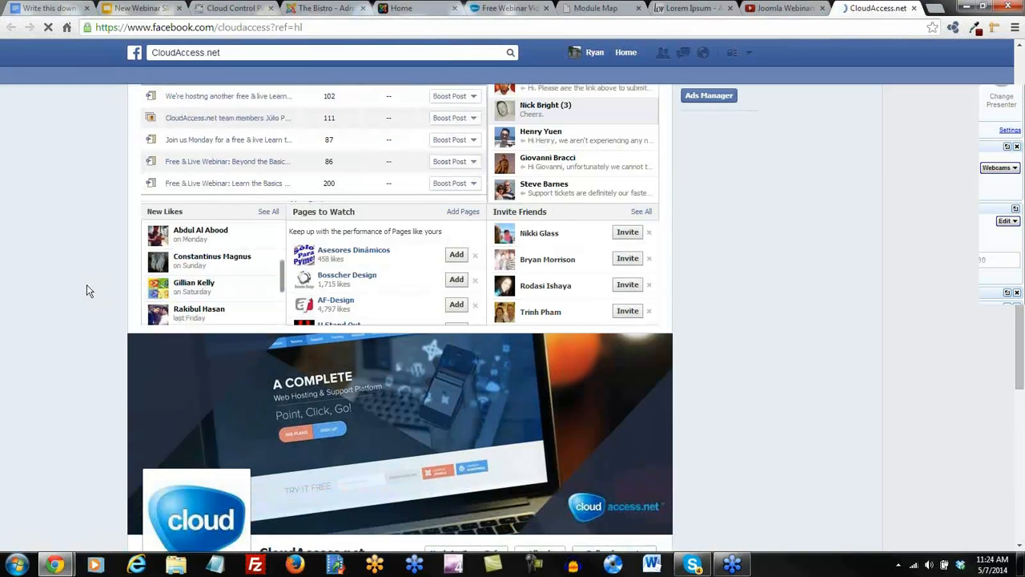
{"action": "scroll", "coordinate": [88, 267], "scroll_direction": "down", "scroll_amount": 3}
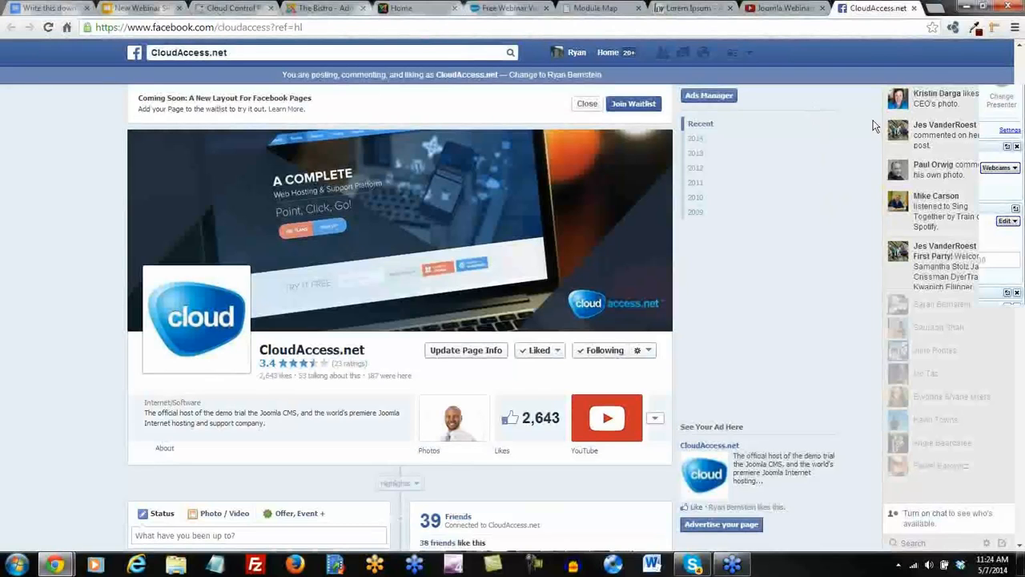
{"action": "left_click", "coordinate": [792, 11]}
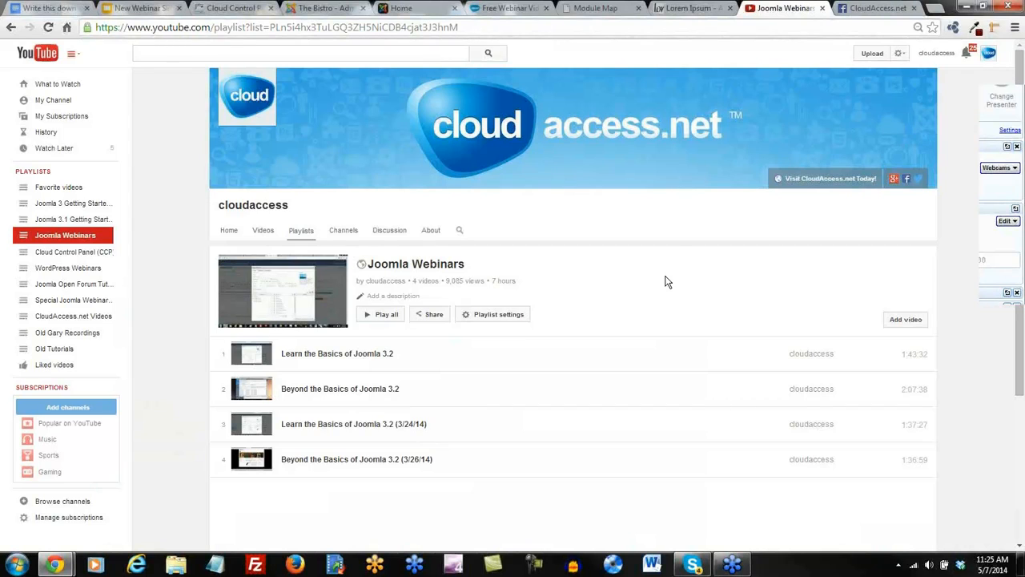
Expand the GoToWebinar control panel from the right screen edge.
{"action": "left_click", "coordinate": [1013, 129]}
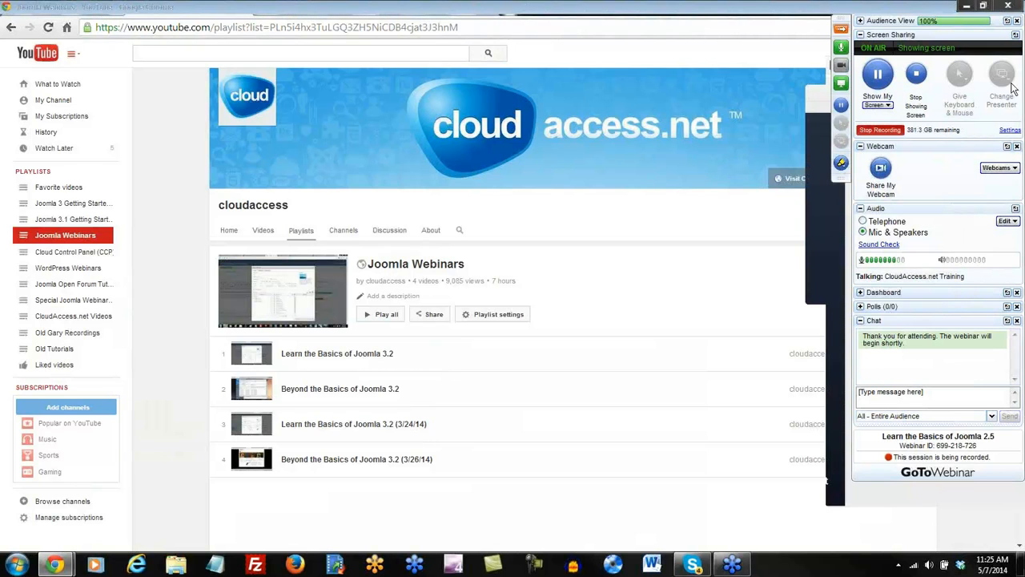
{"action": "left_click", "coordinate": [1017, 9]}
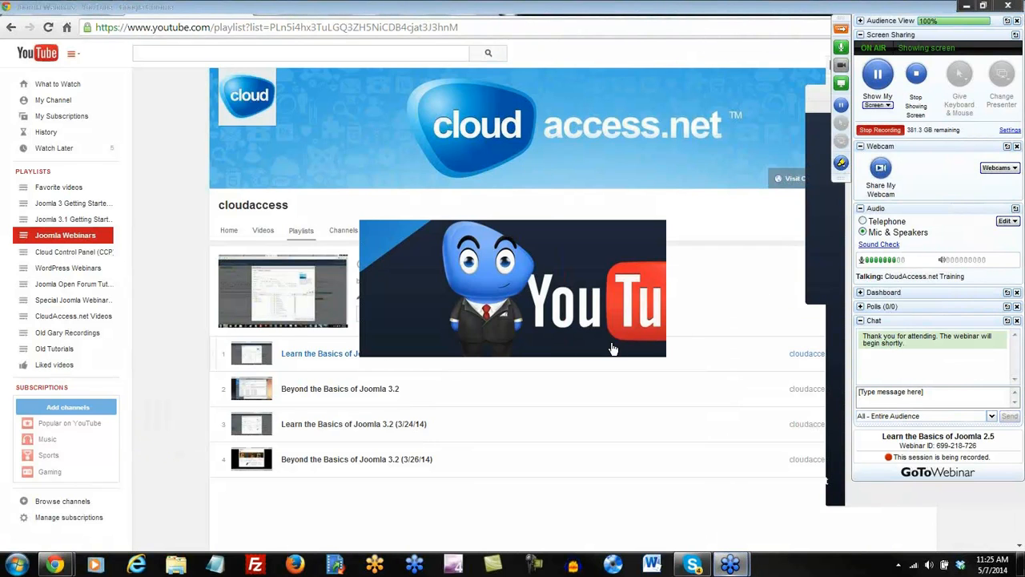